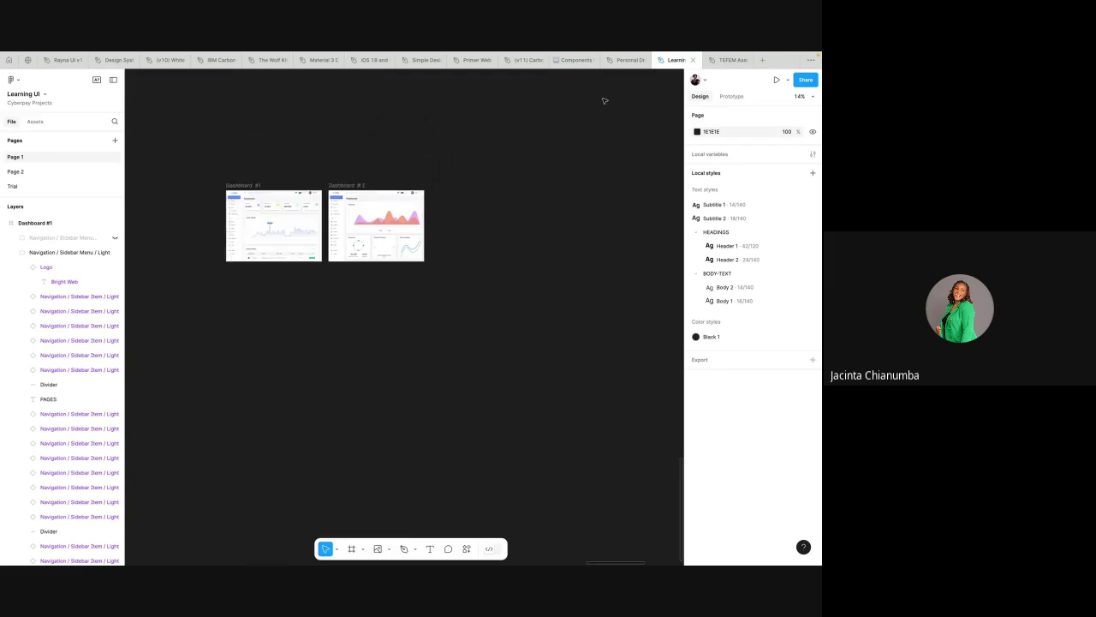
# - Narrow the upper wrapping Food Menu frame to about 511 px wide and move it to the empty canvas beside the other one
pyautogui.scroll(-3, 580, 177)
pyautogui.scroll(6, 580, 177)
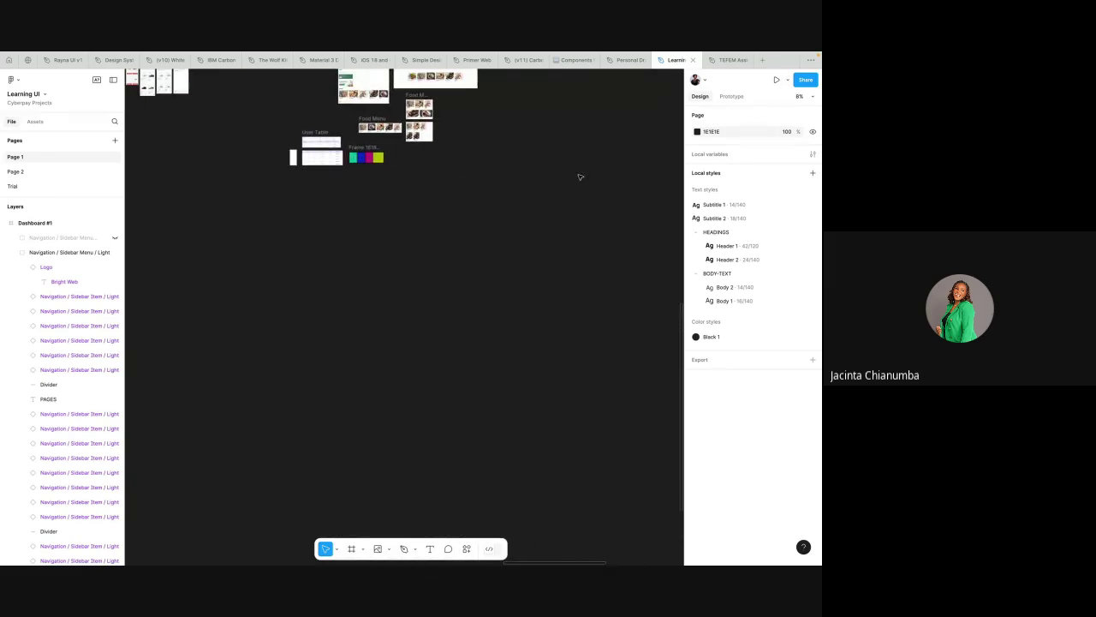
pyautogui.hscroll(-2, 580, 178)
pyautogui.scroll(8, 440, 367)
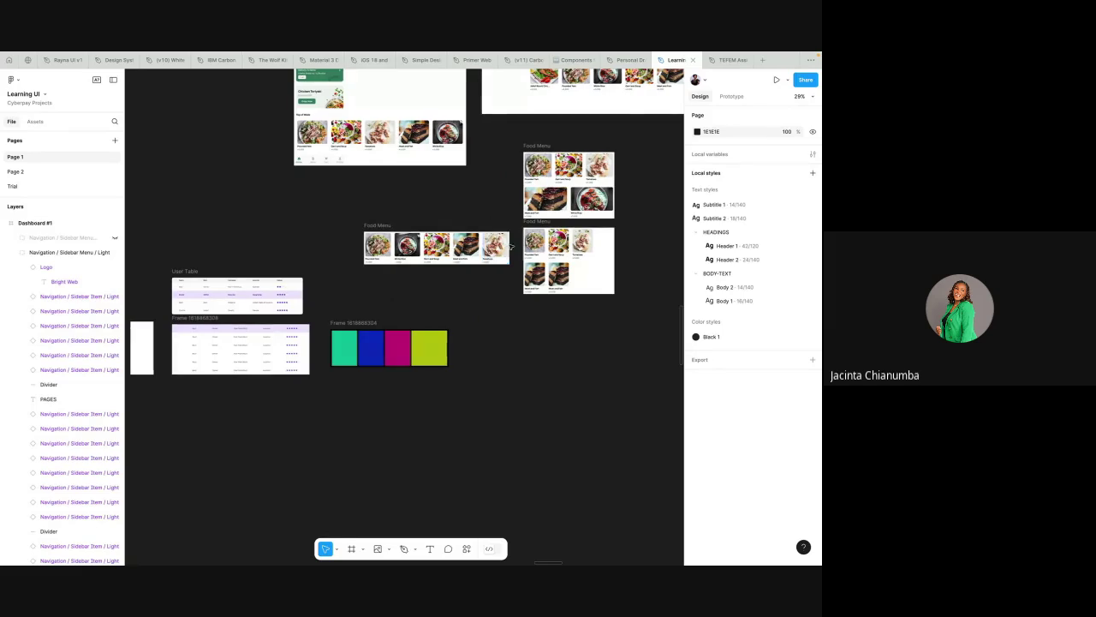
pyautogui.scroll(5, 495, 209)
pyautogui.scroll(-1, 479, 141)
pyautogui.hscroll(2, 479, 142)
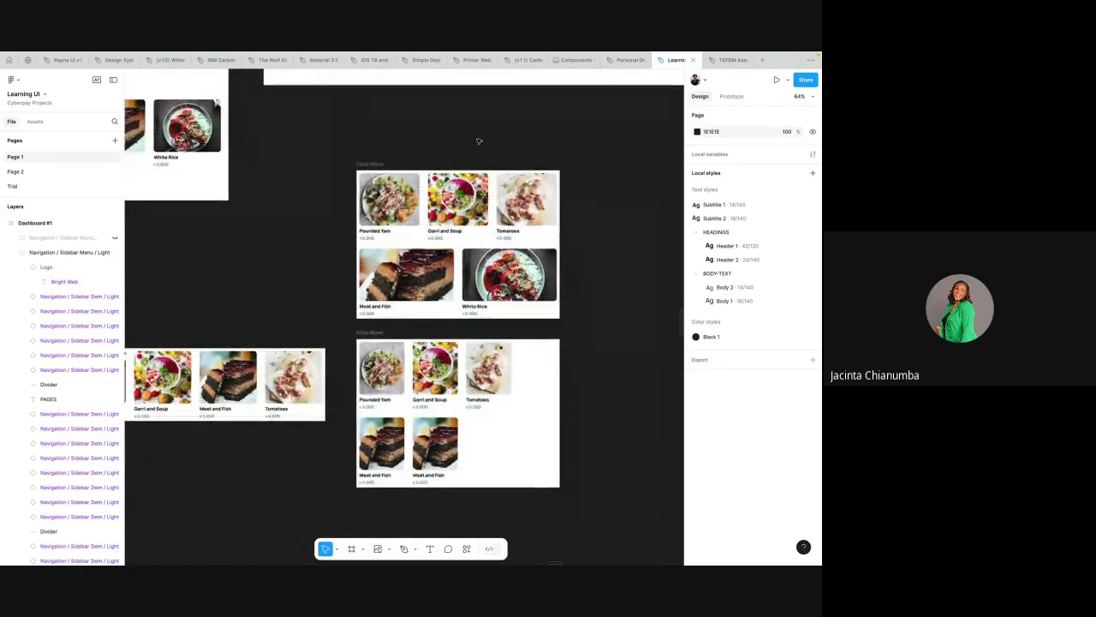
pyautogui.click(373, 164)
pyautogui.scroll(-1, 374, 165)
pyautogui.hscroll(3, 428, 189)
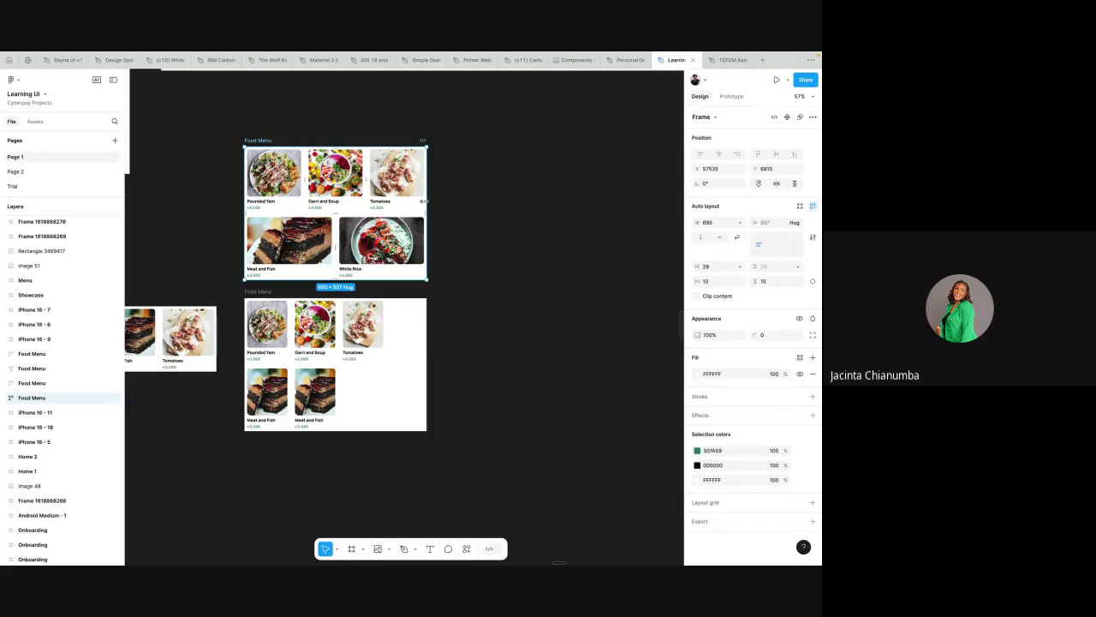
pyautogui.moveTo(423, 201); pyautogui.dragTo(378, 200)
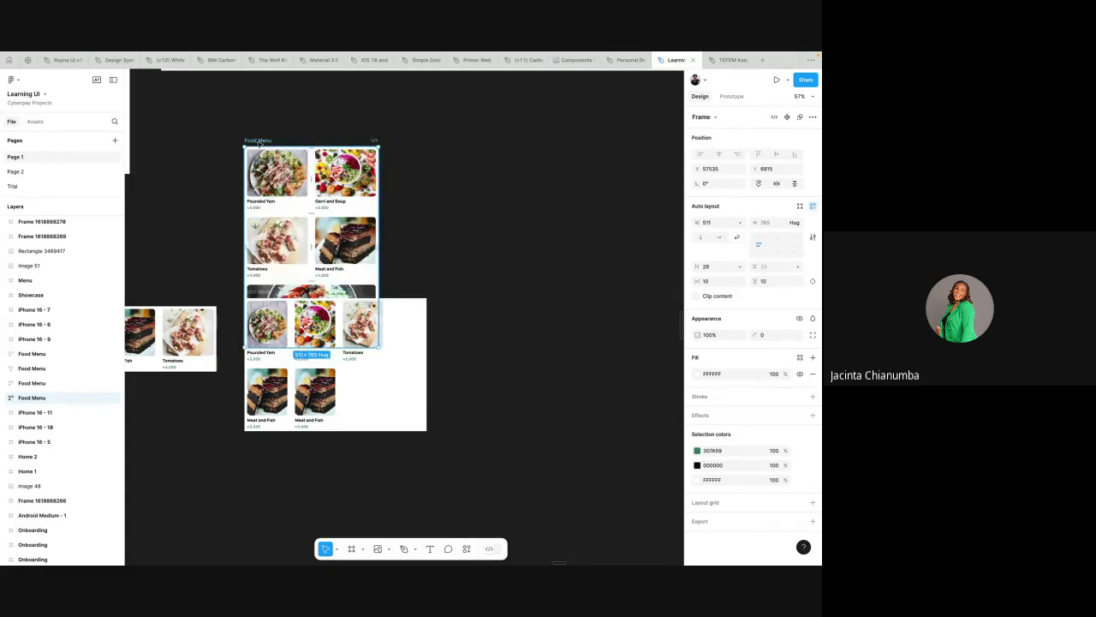
pyautogui.moveTo(258, 143); pyautogui.dragTo(468, 139)
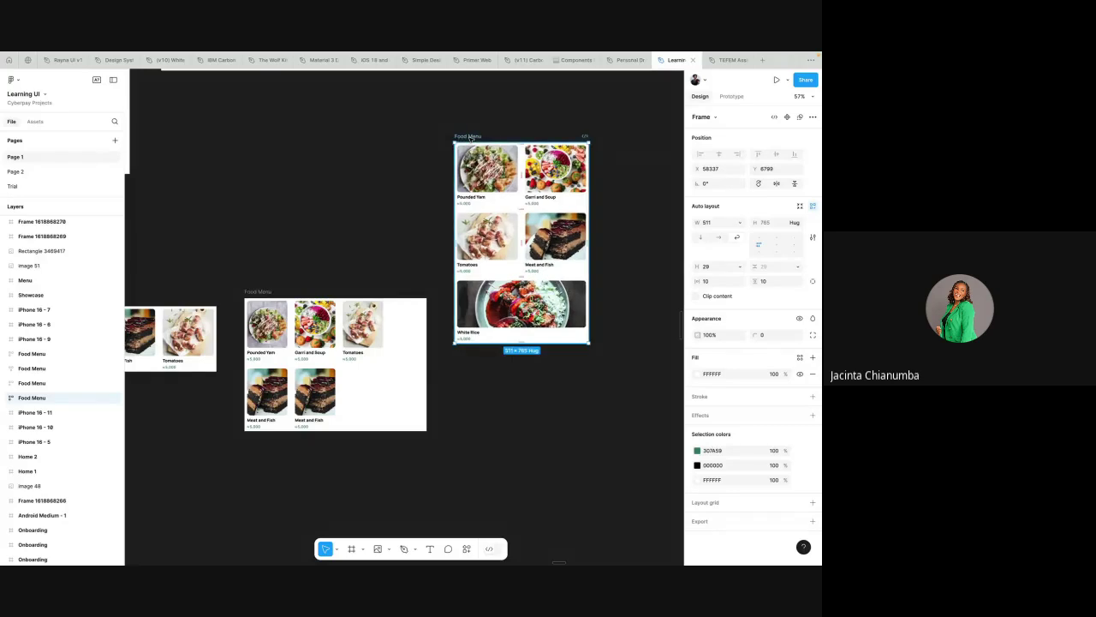
# - Narrow the moved Food Menu frame to a single column of cards about 268 px wide
pyautogui.hscroll(2, 470, 139)
pyautogui.hscroll(1, 470, 140)
pyautogui.moveTo(505, 177)
pyautogui.mouseDown()
pyautogui.moveTo(438, 173)
pyautogui.moveTo(487, 173)
pyautogui.mouseUp()
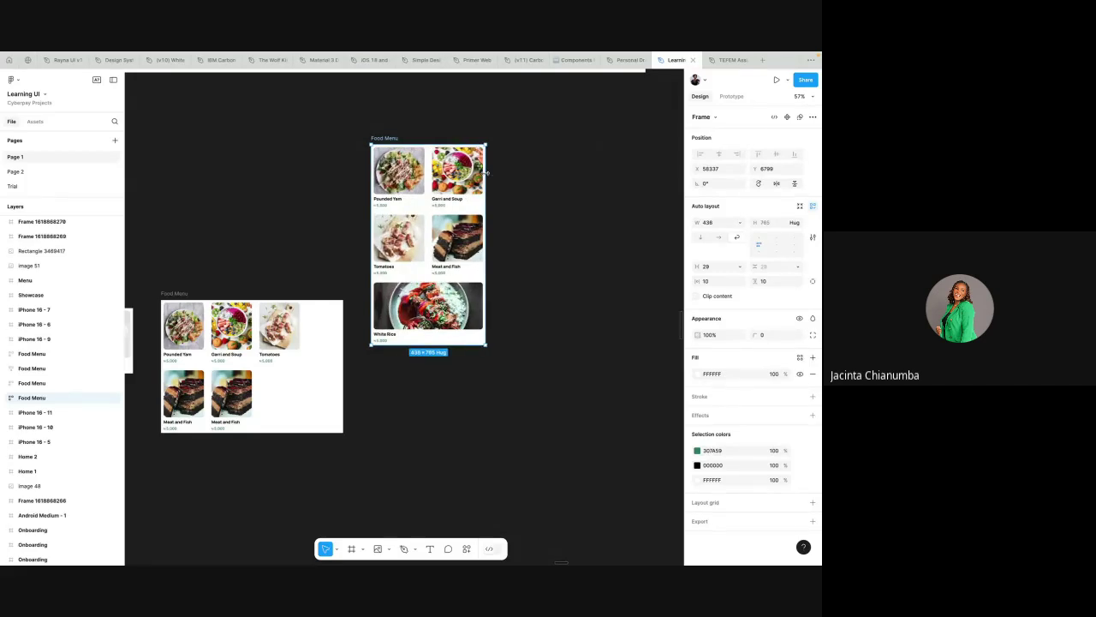
pyautogui.moveTo(486, 173); pyautogui.dragTo(442, 184)
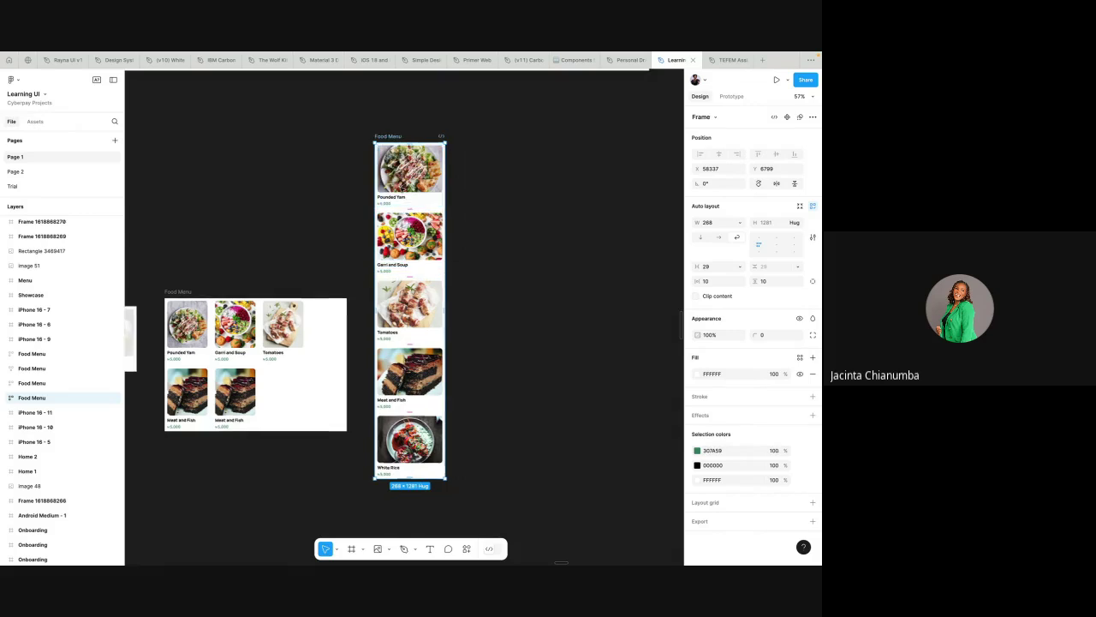
# - Narrow the other wrapping Food Menu frame, with the repeated Meat and Fish card, to about 530 px wide
pyautogui.scroll(-2, 280, 247)
pyautogui.hscroll(-3, 279, 248)
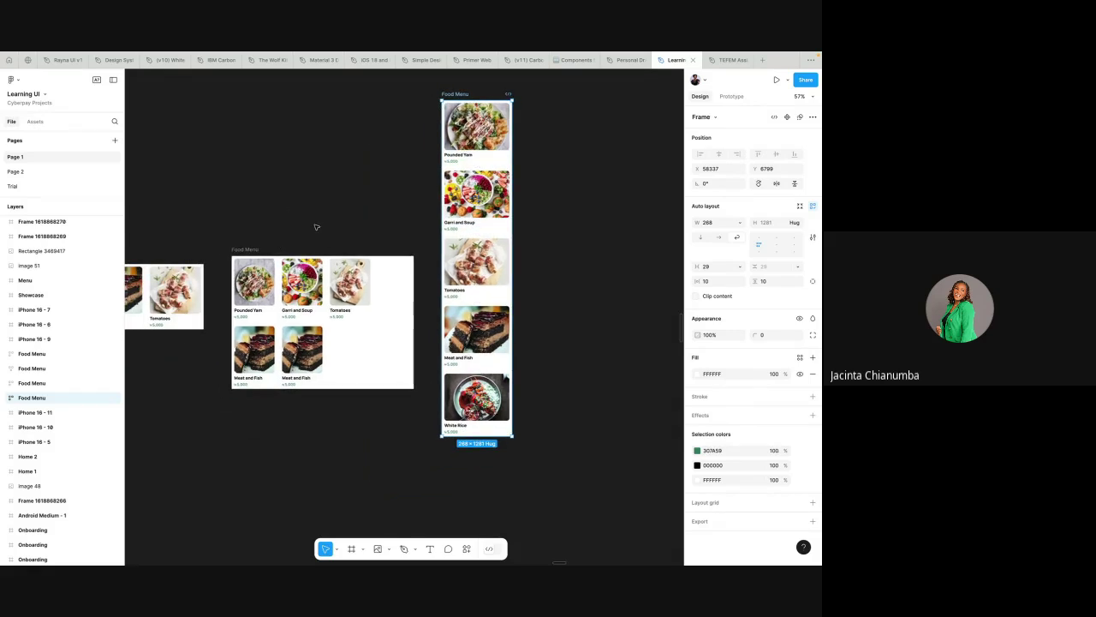
pyautogui.scroll(-3, 314, 227)
pyautogui.hscroll(-2, 314, 226)
pyautogui.scroll(2, 374, 149)
pyautogui.scroll(-1, 374, 149)
pyautogui.hscroll(-1, 374, 149)
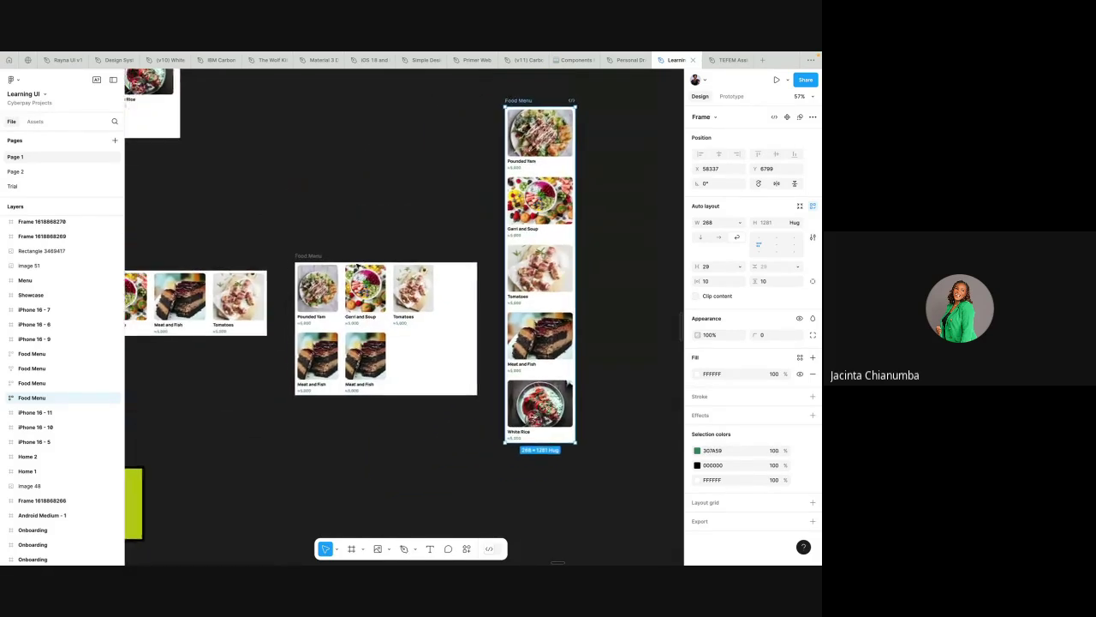
pyautogui.click(341, 215)
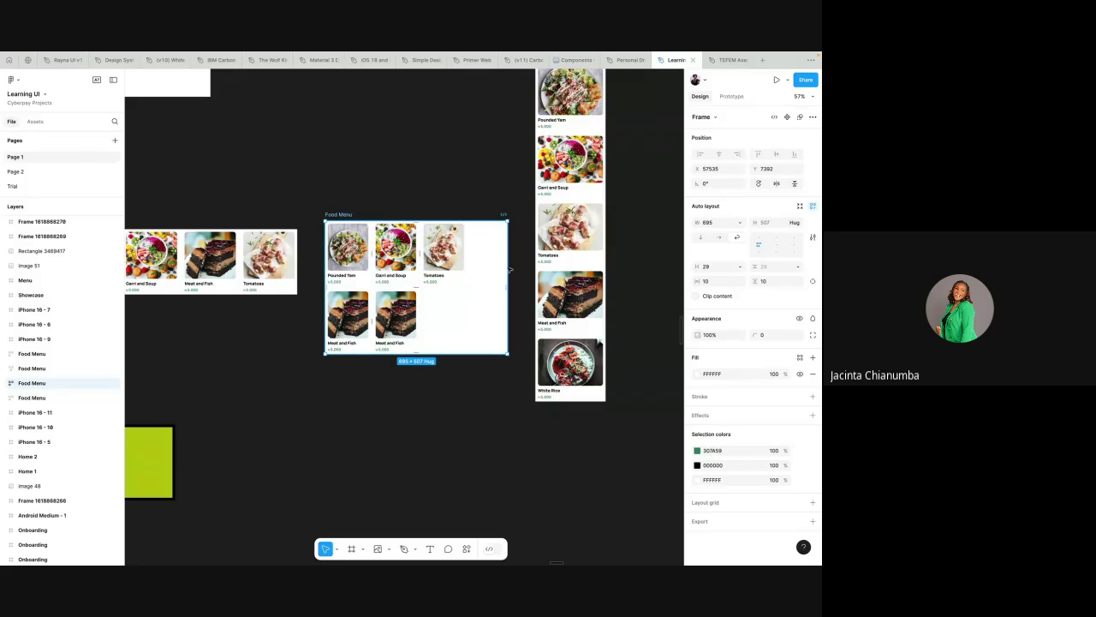
pyautogui.scroll(2, 496, 267)
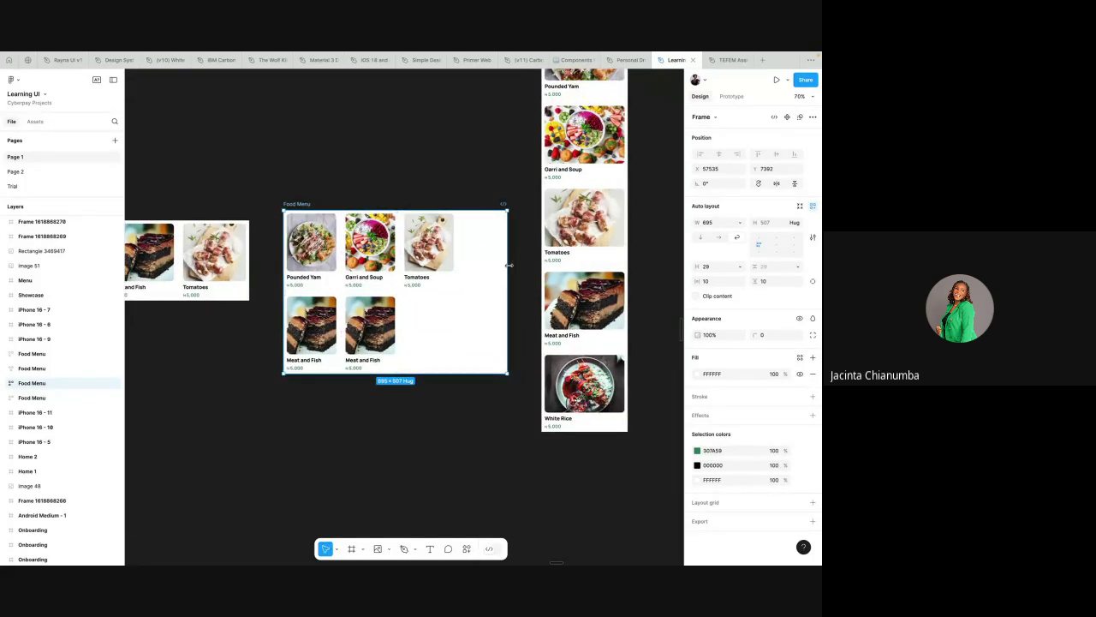
pyautogui.moveTo(506, 266); pyautogui.dragTo(454, 263)
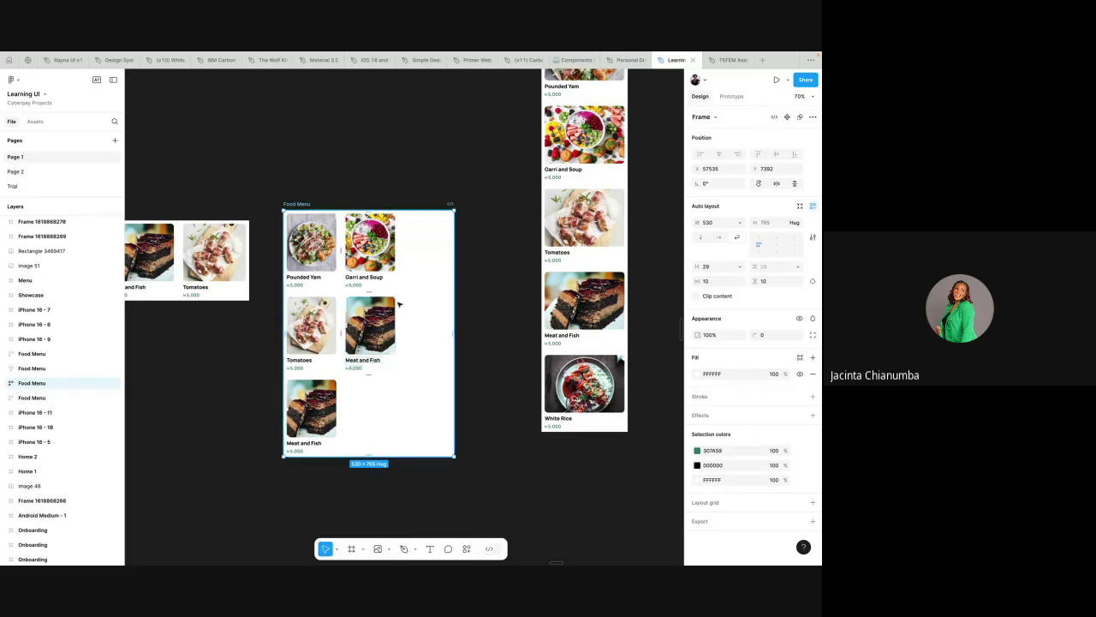
# - Widen the single-column Food Menu frame to about 578 px
pyautogui.scroll(-3, 473, 299)
pyautogui.scroll(2, 474, 299)
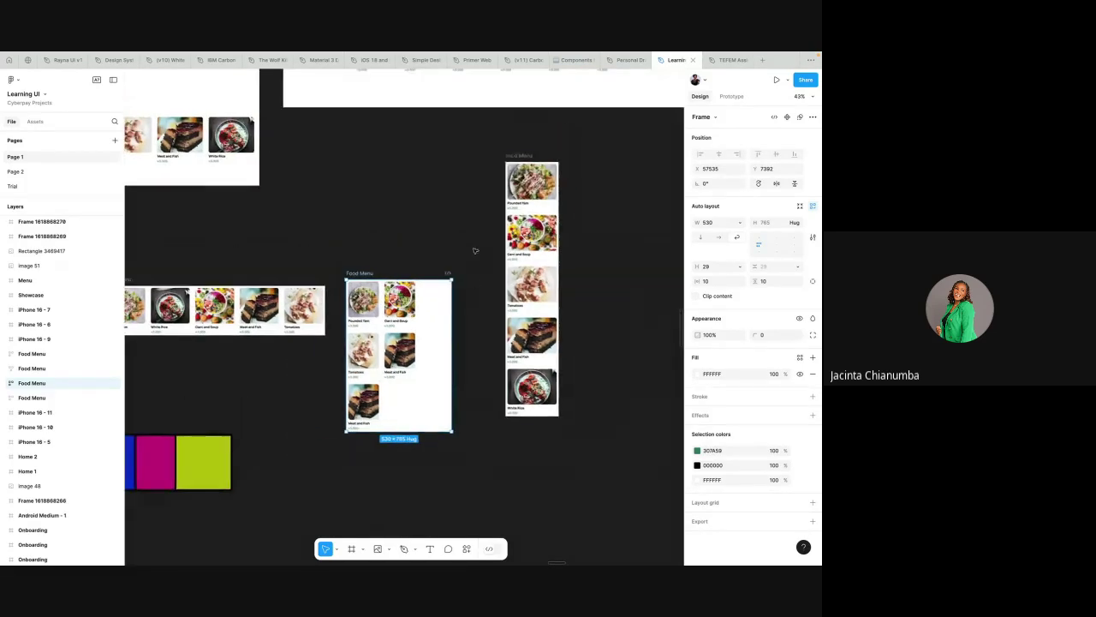
pyautogui.click(528, 156)
pyautogui.hscroll(1, 528, 159)
pyautogui.hscroll(1, 528, 157)
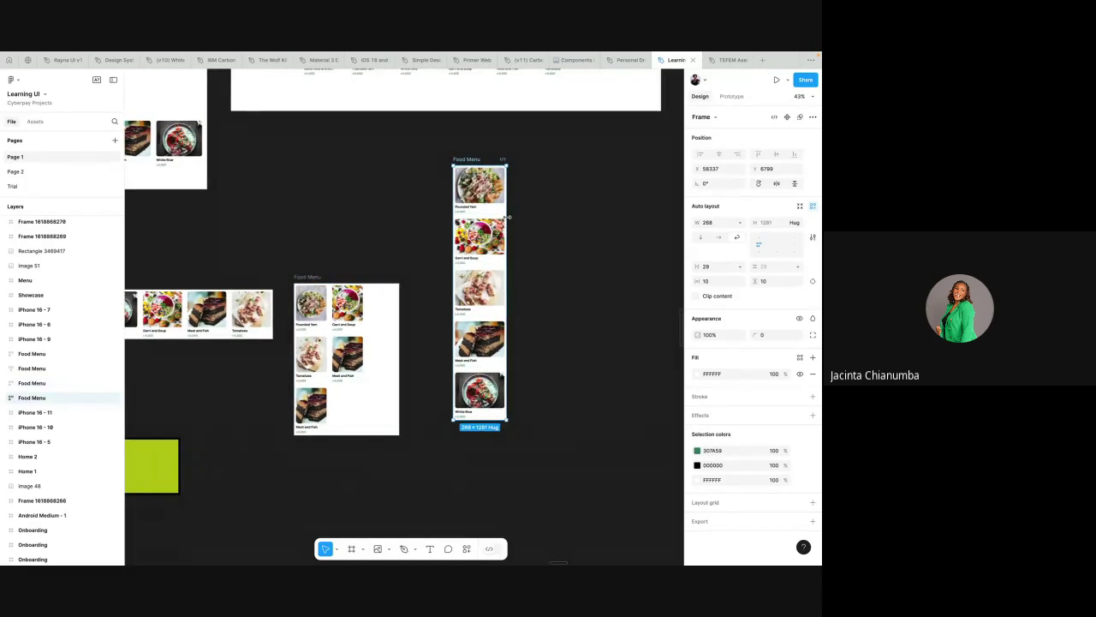
pyautogui.moveTo(508, 218); pyautogui.dragTo(568, 231)
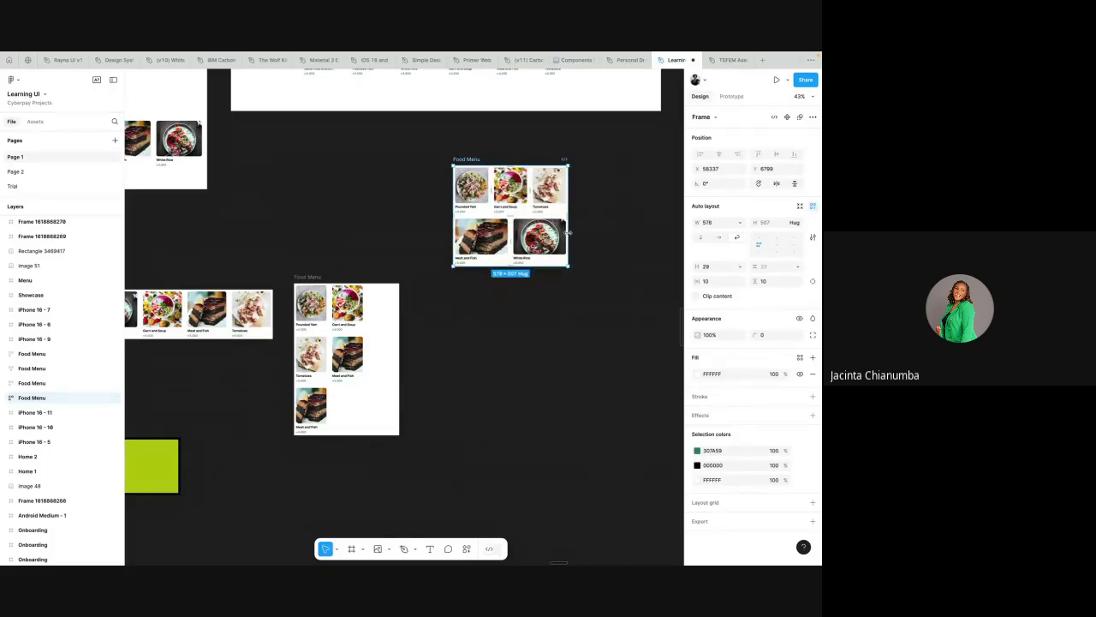
# - Select both Dashboard frames and move them up the canvas, closer to the other designs, to about Y 13724
pyautogui.scroll(-3, 568, 232)
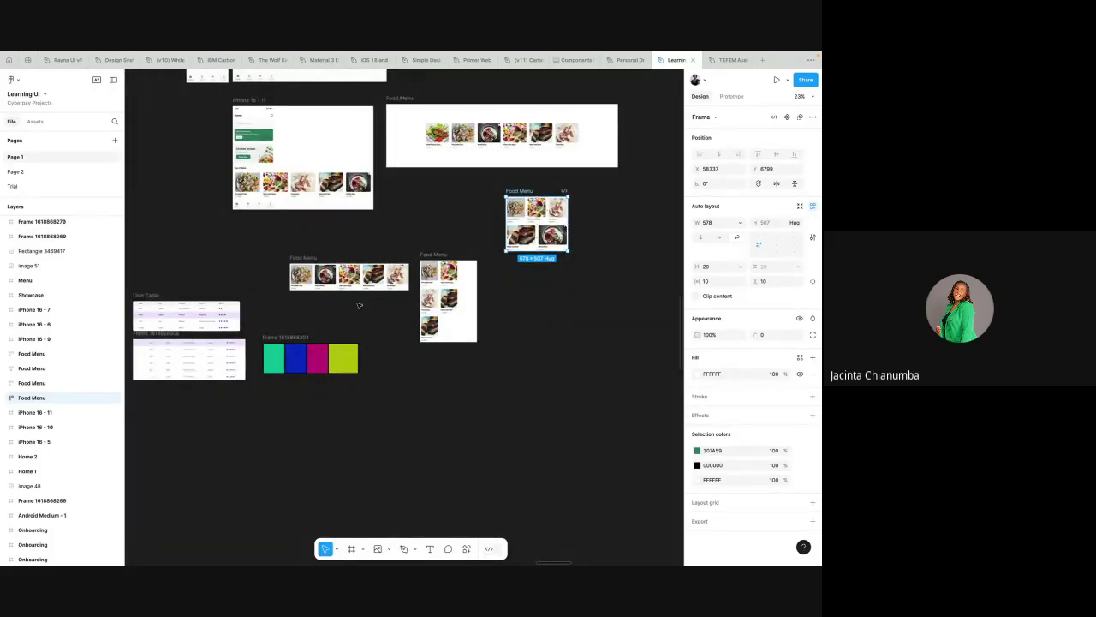
pyautogui.scroll(-10, 494, 312)
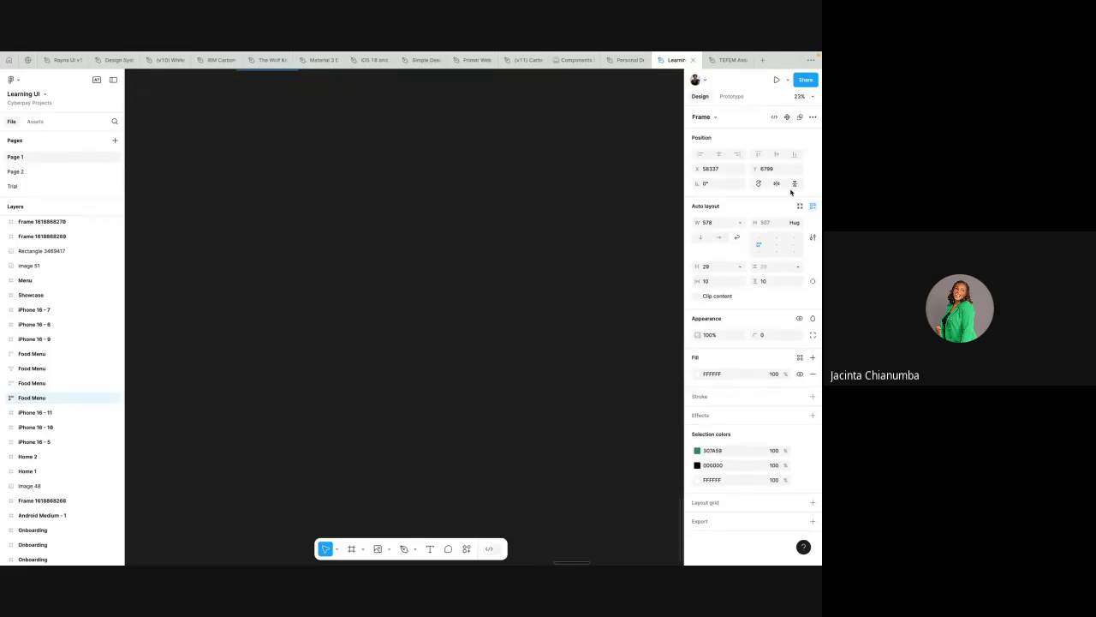
pyautogui.scroll(-3, 637, 363)
pyautogui.scroll(-8, 639, 362)
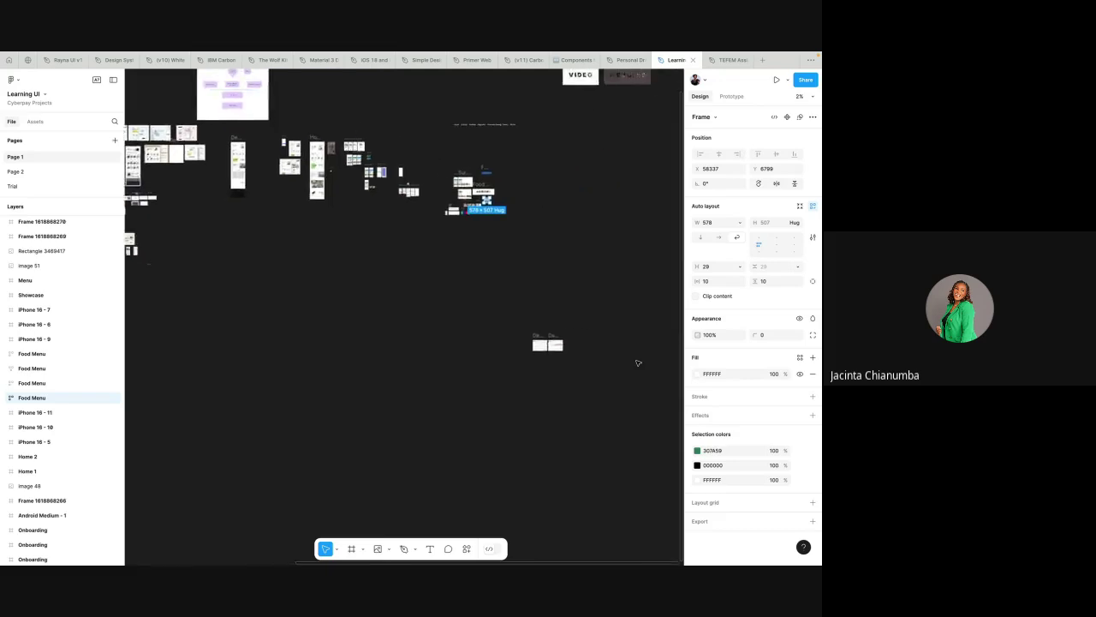
pyautogui.scroll(4, 300, 321)
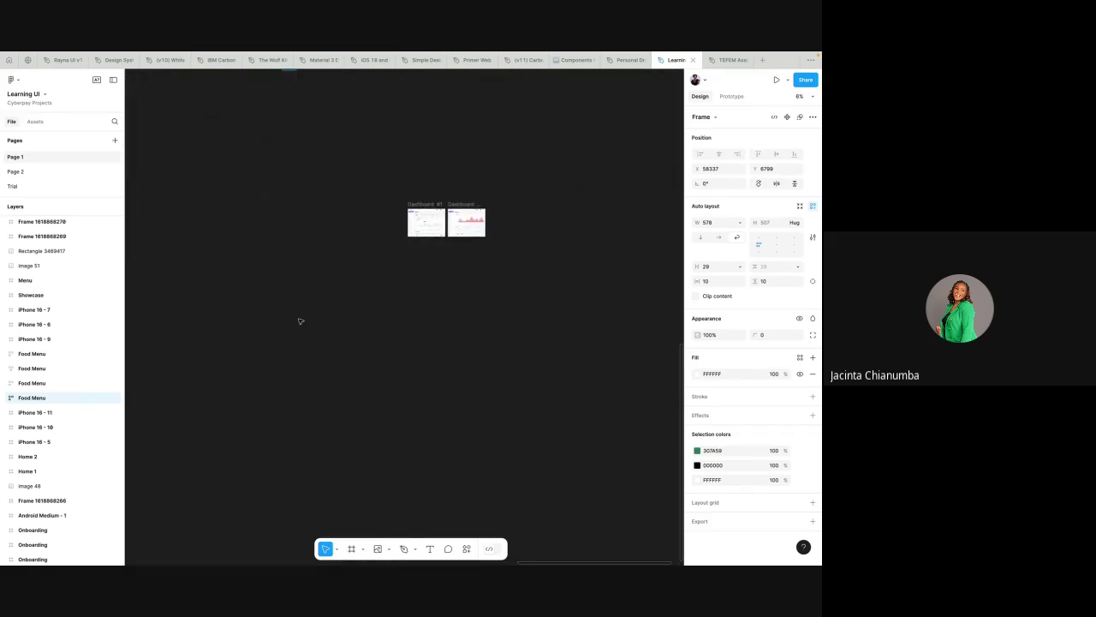
pyautogui.moveTo(356, 197); pyautogui.dragTo(489, 276)
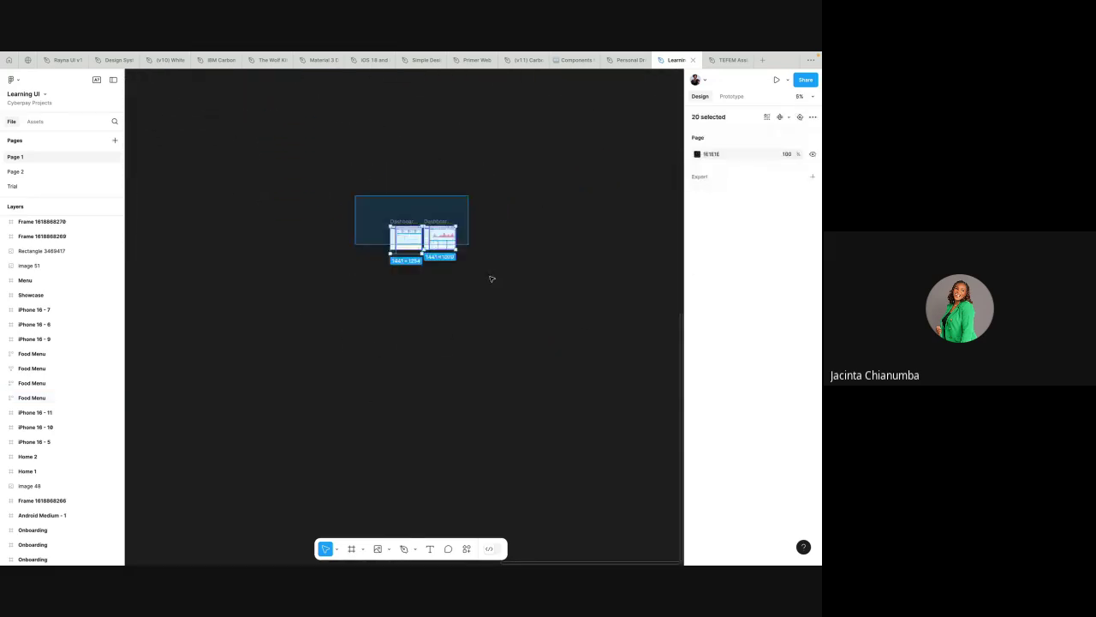
pyautogui.scroll(2, 489, 277)
pyautogui.moveTo(435, 310); pyautogui.dragTo(446, 154)
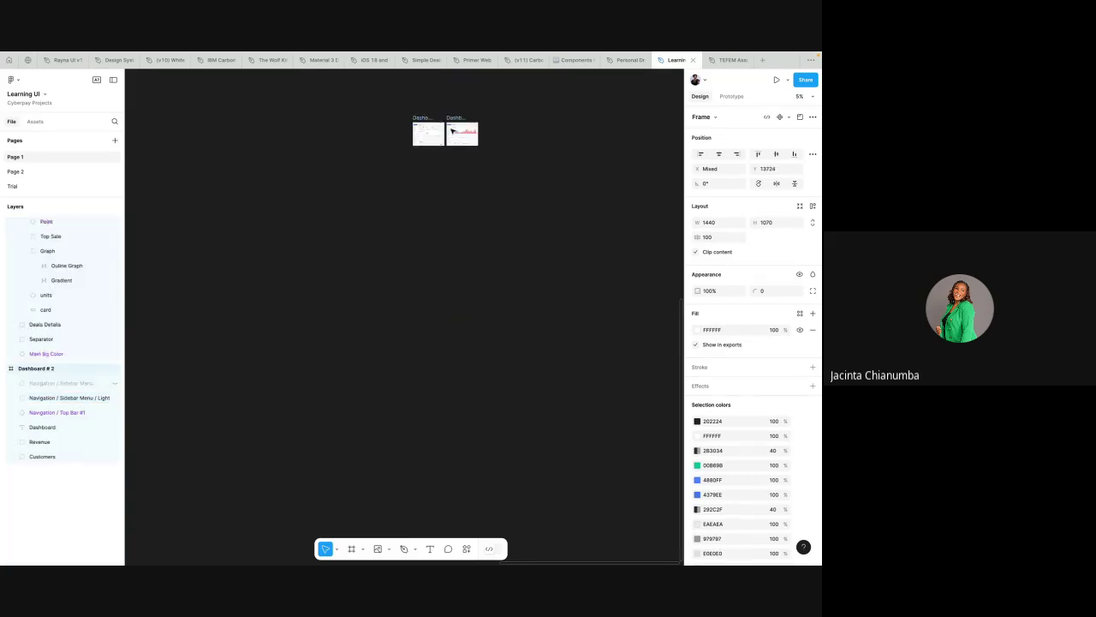
# - Switch to the TEFEM Assignment file and examine the Home 1 and Home 2 screens and the food card row's scroll behavior
pyautogui.click(729, 60)
pyautogui.scroll(-5, 507, 251)
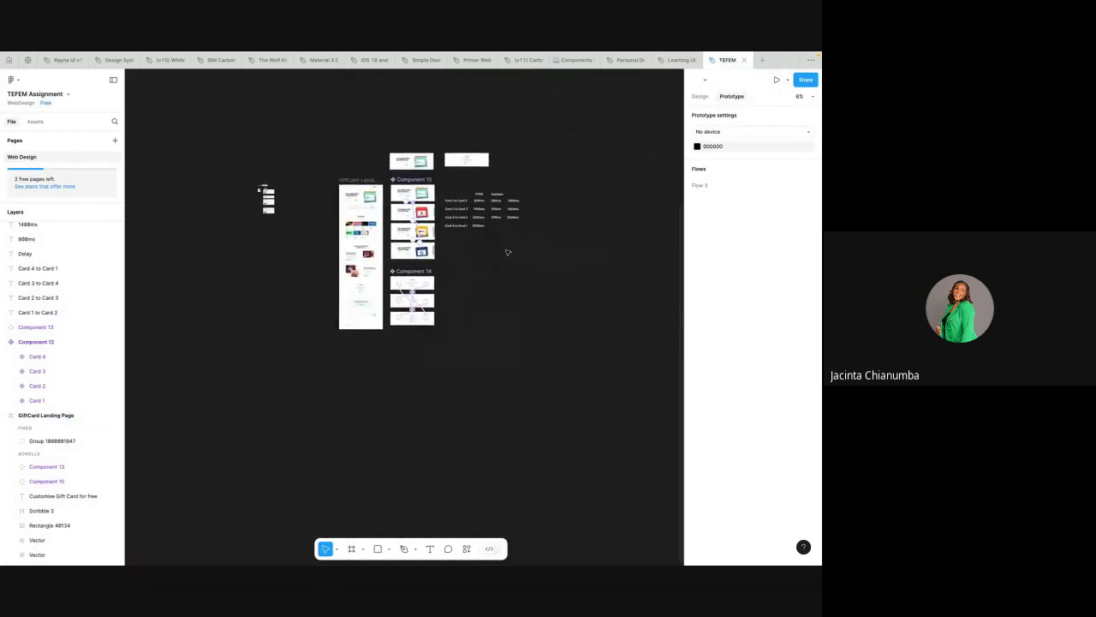
pyautogui.scroll(5, 508, 251)
pyautogui.scroll(2, 507, 249)
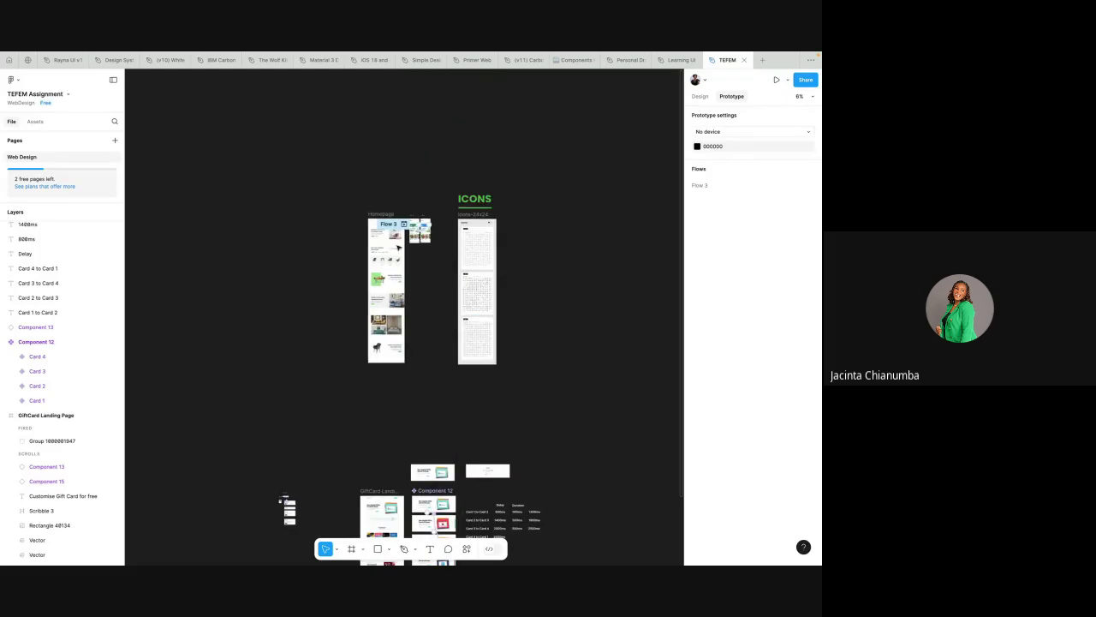
pyautogui.scroll(3, 418, 233)
pyautogui.scroll(6, 412, 220)
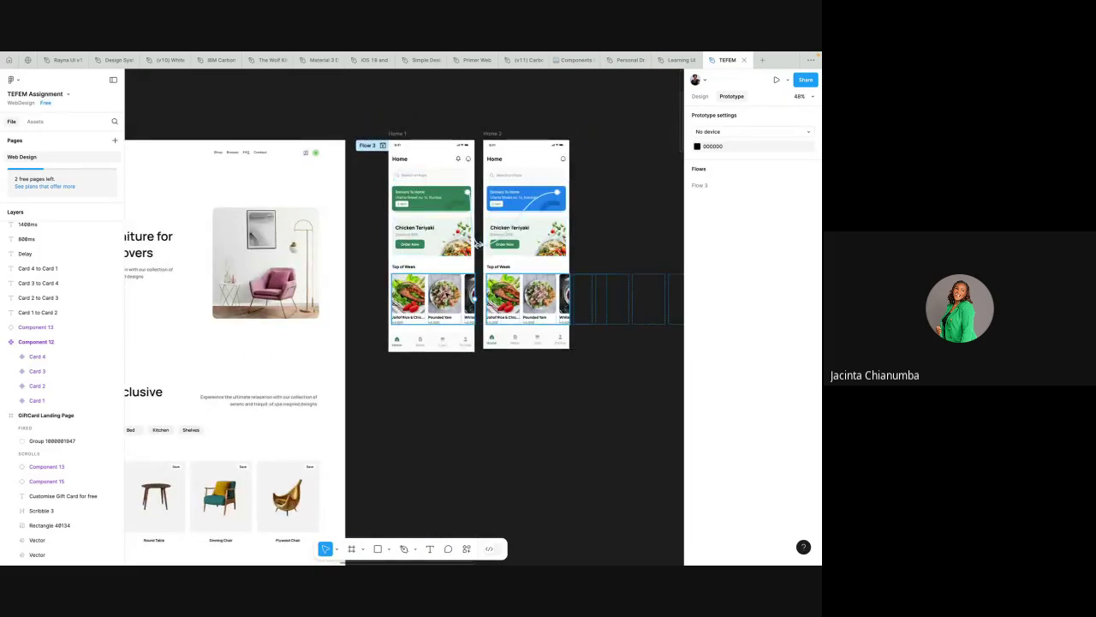
pyautogui.click(447, 296)
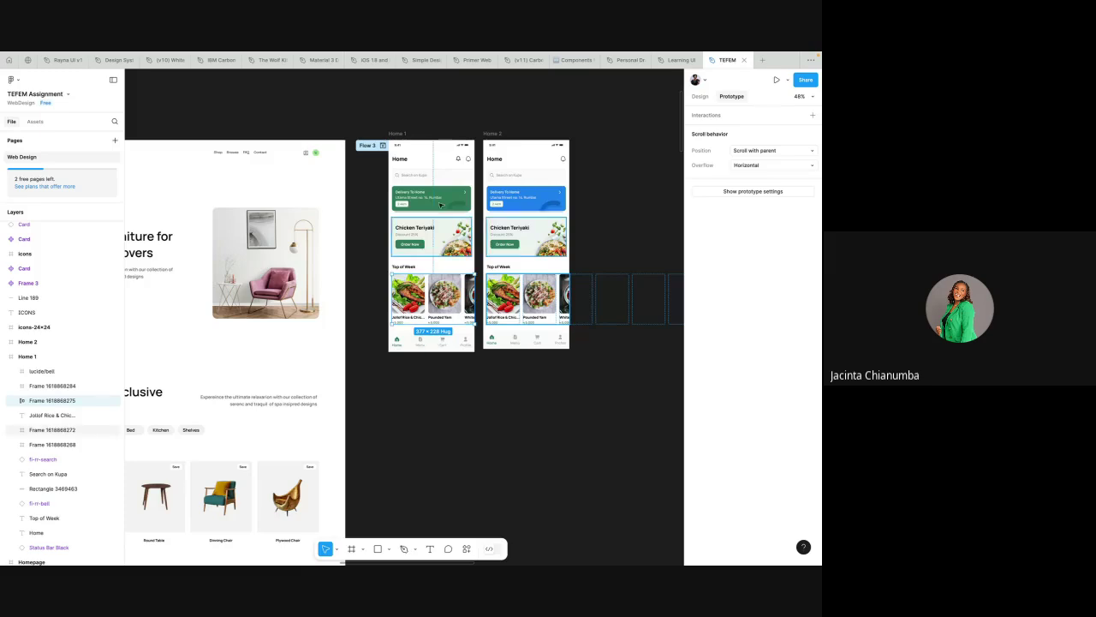
pyautogui.scroll(-3, 425, 305)
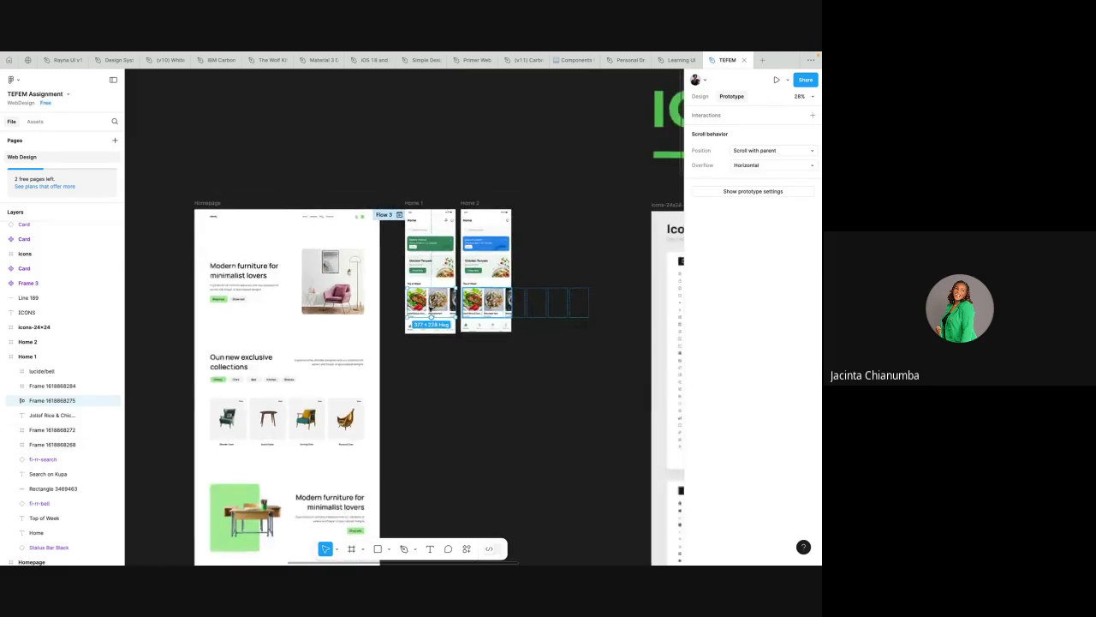
pyautogui.scroll(-3, 479, 351)
pyautogui.hscroll(2, 480, 351)
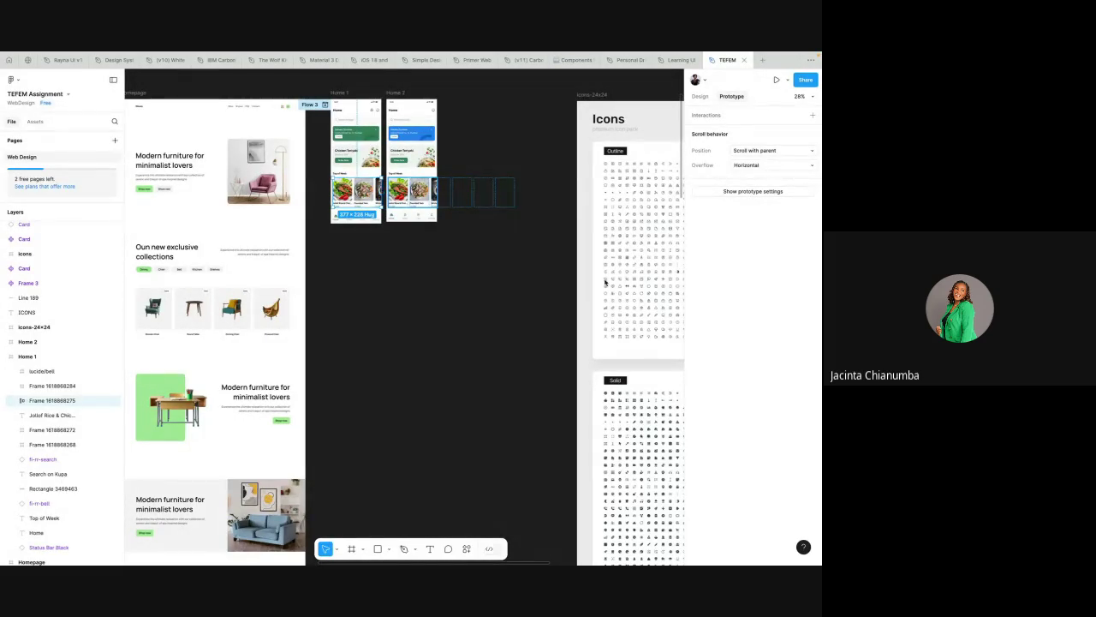
pyautogui.hscroll(-2, 538, 285)
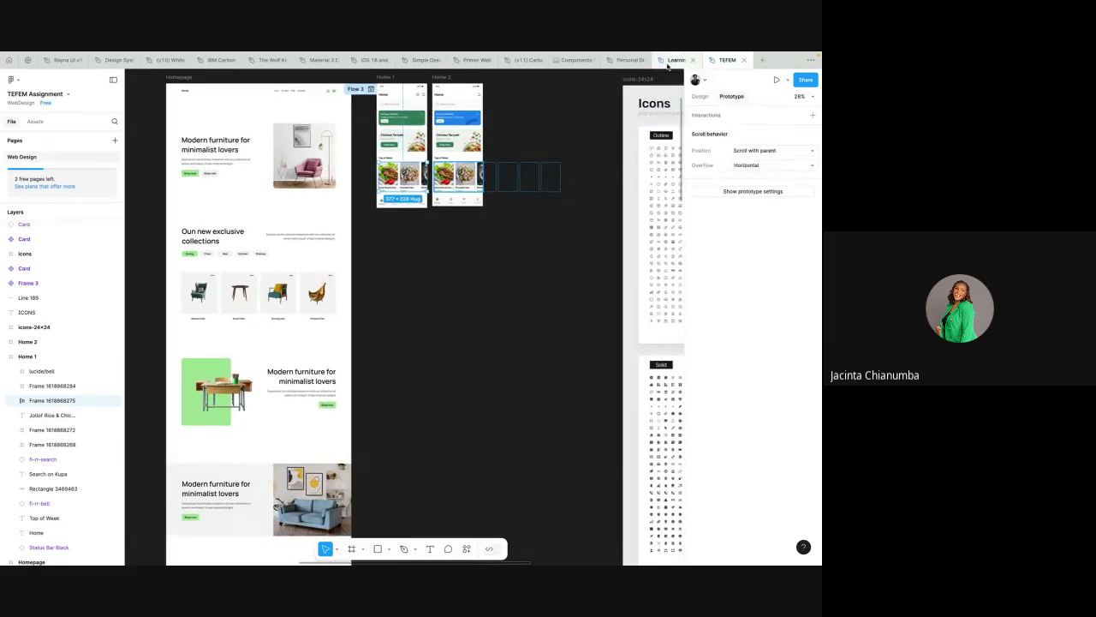
# - Leave the TEFEM Assignment file and search the Figma Community for "graph"
pyautogui.click(669, 62)
pyautogui.scroll(2, 520, 114)
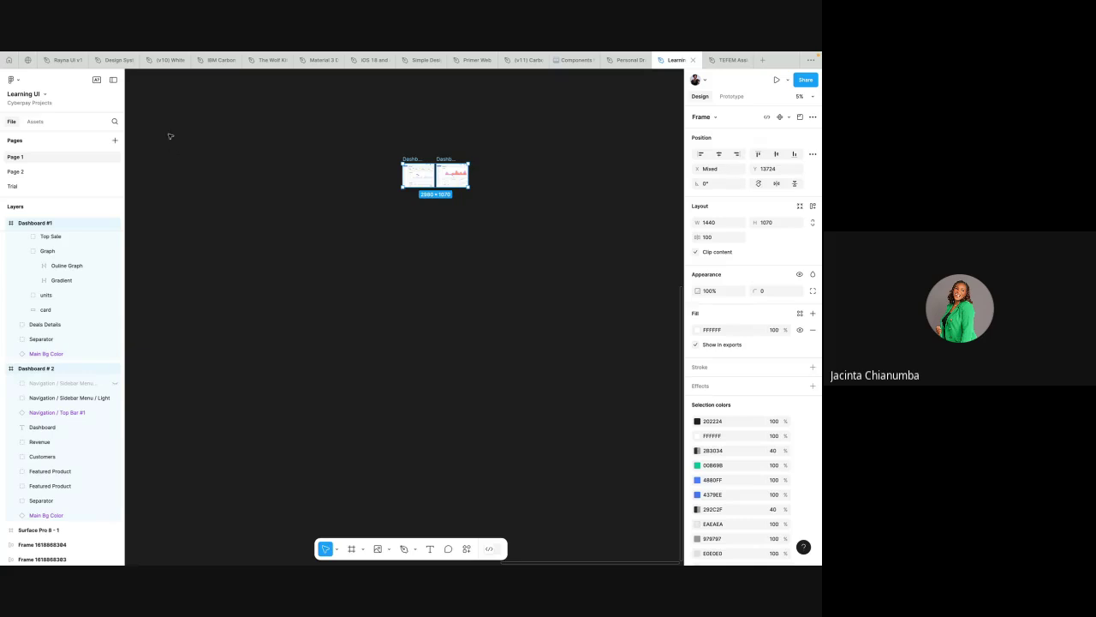
pyautogui.click(28, 60)
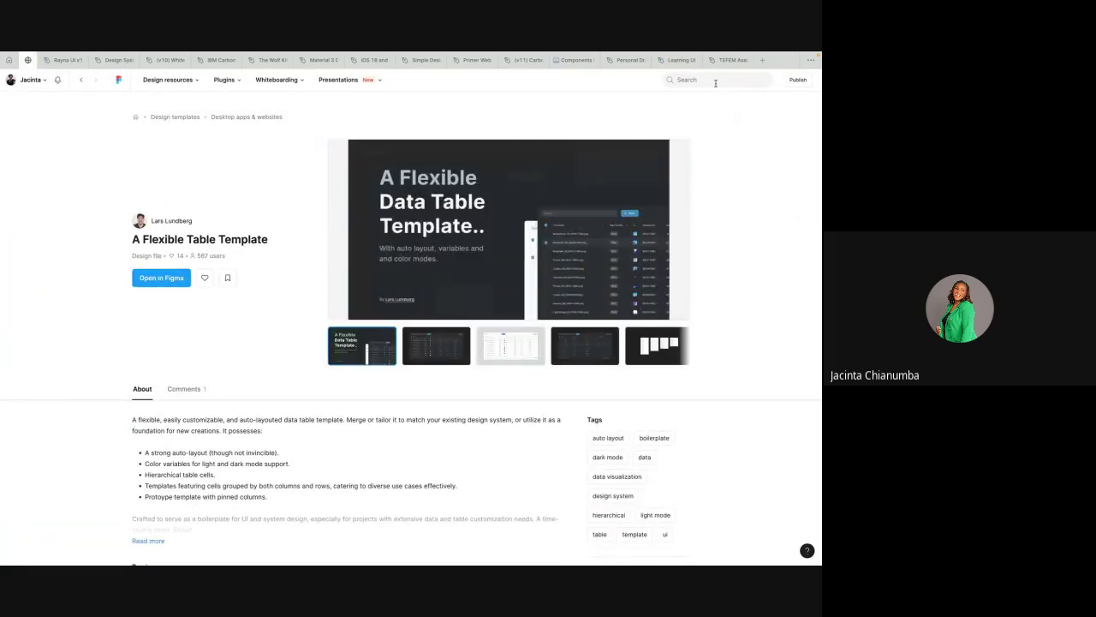
pyautogui.click(717, 79)
pyautogui.write('GRA')
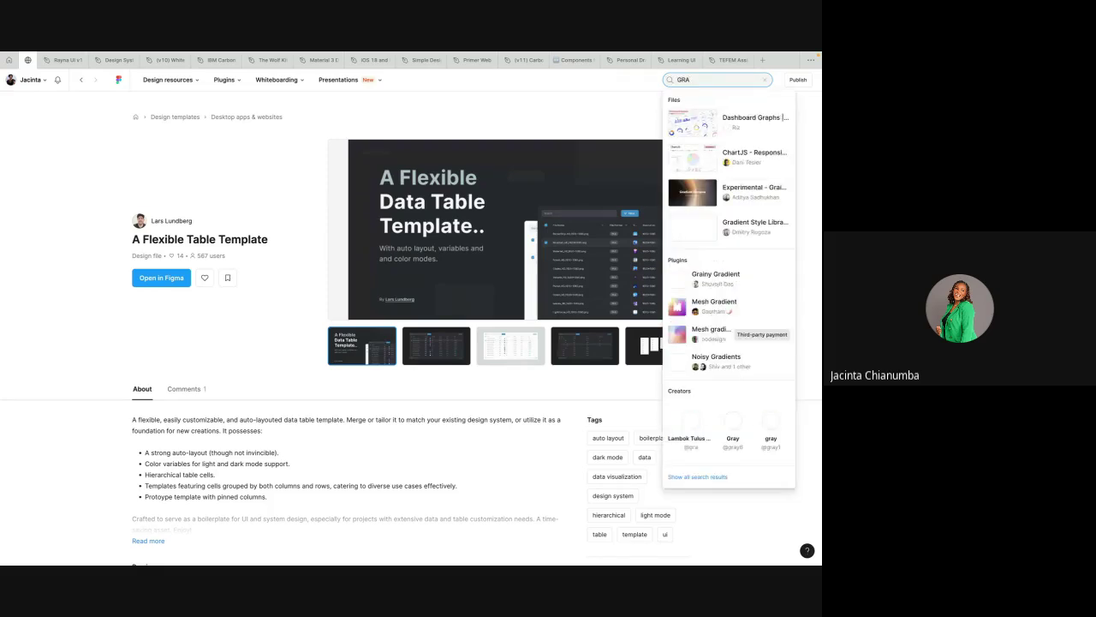
pyautogui.press('Escape')
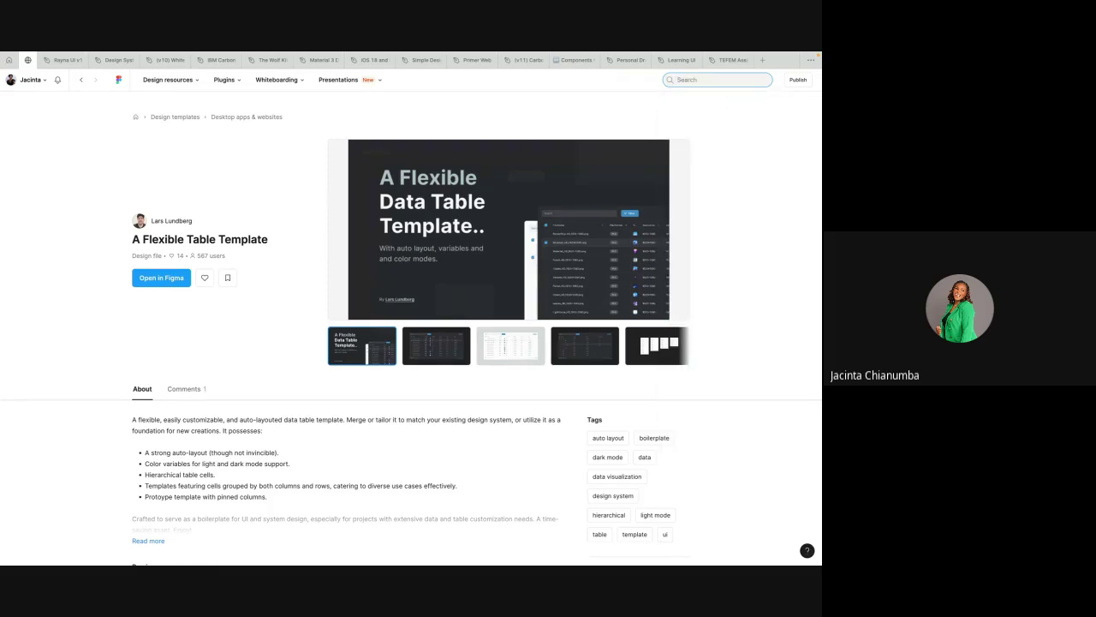
pyautogui.write('grap')
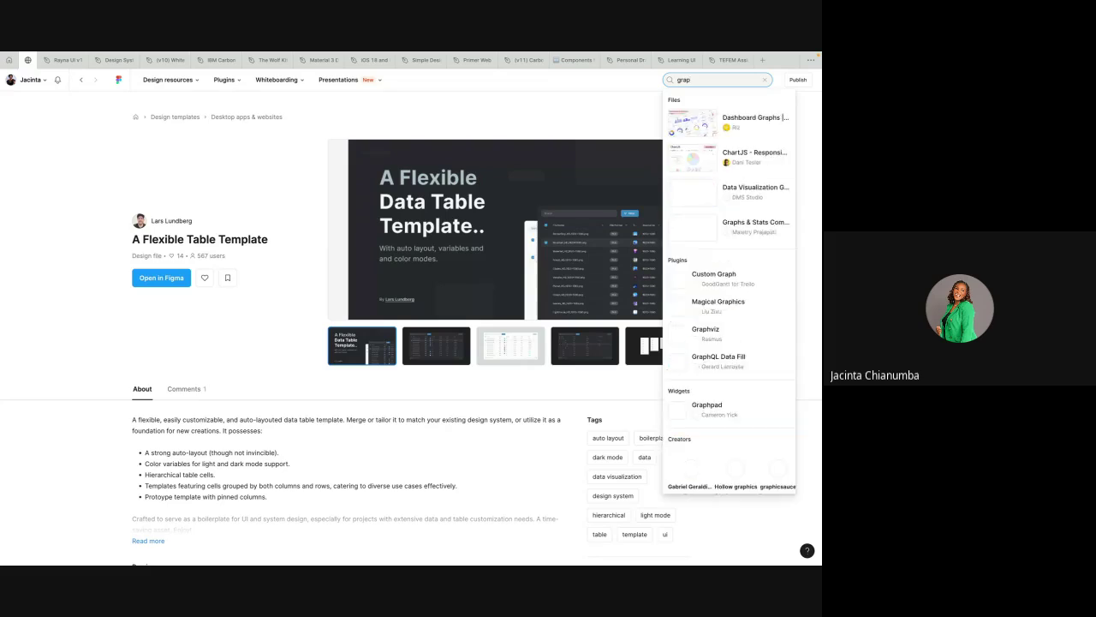
pyautogui.write('h')
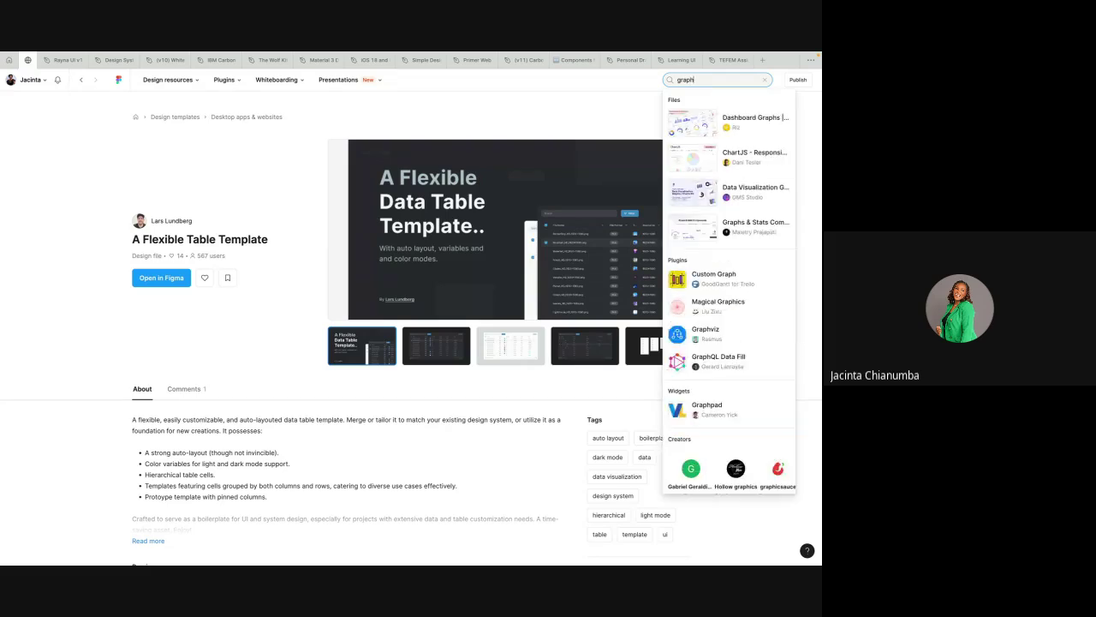
pyautogui.press('Return')
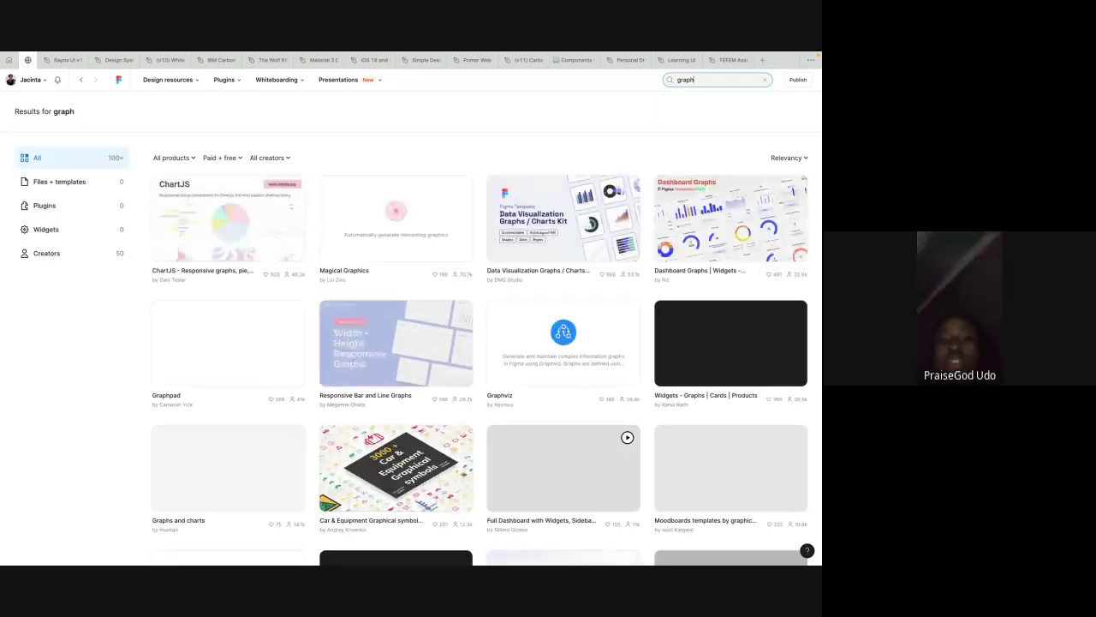
# - Switch to the Google Meet call, read the in-call messages, and return to the Figma Community results
pyautogui.hotkey('ctrl', 'Left')
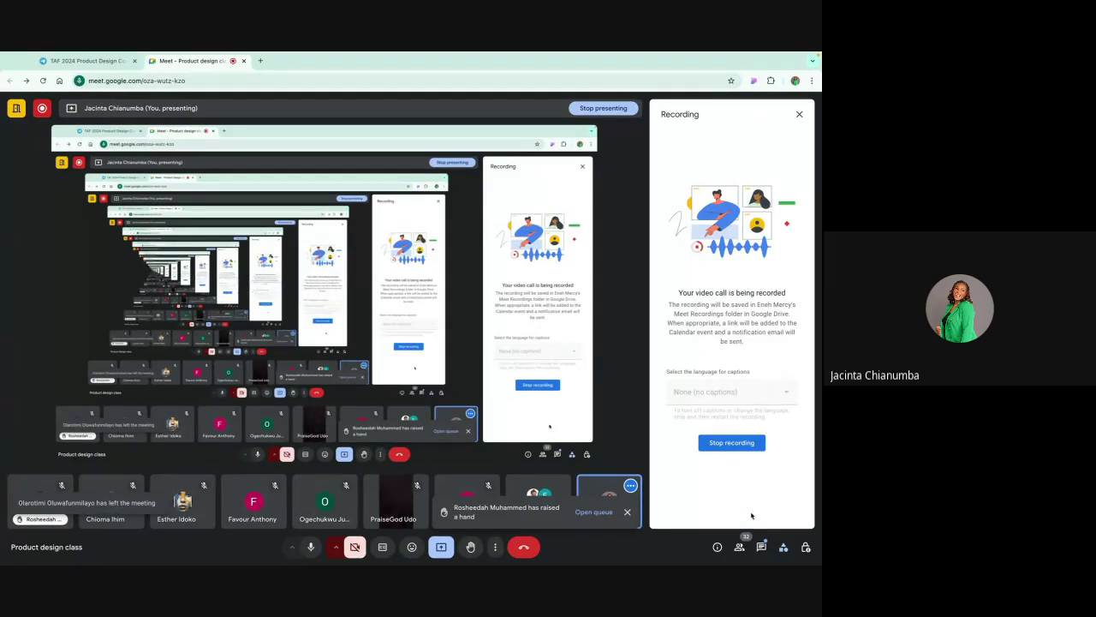
pyautogui.click(761, 547)
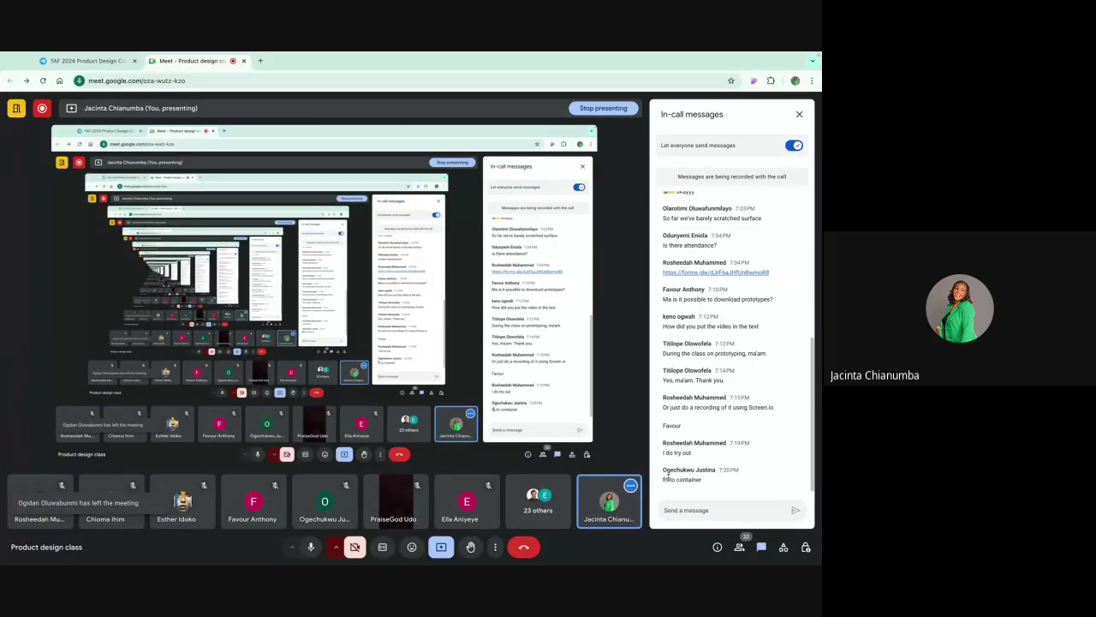
pyautogui.hotkey('ctrl', 'Right')
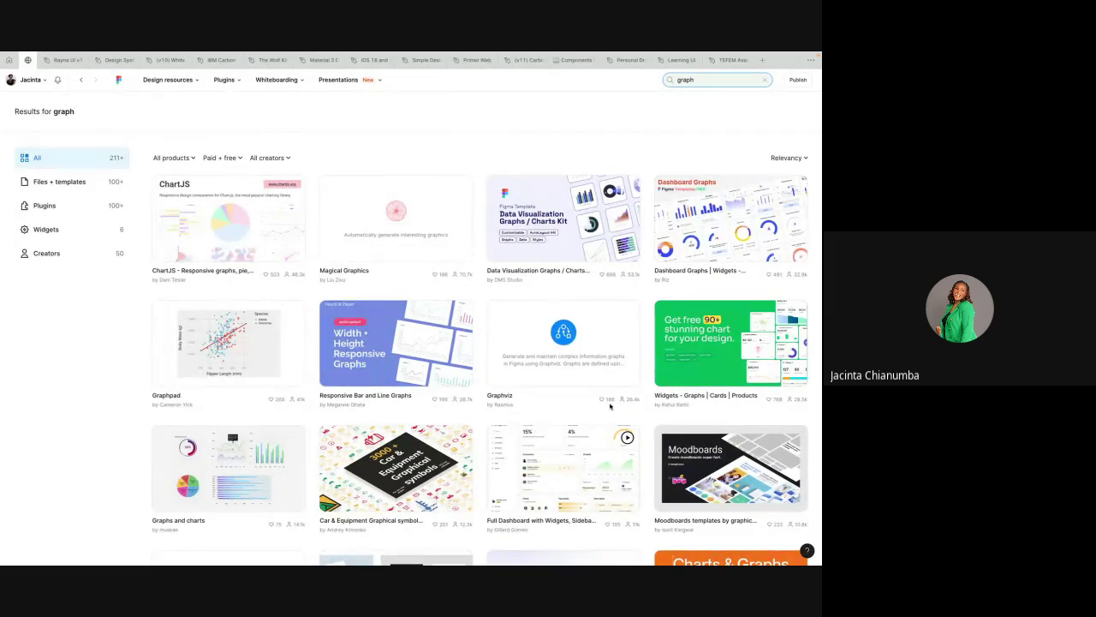
# - Browse the Community search results for graph and chart kits suitable for dashboards
pyautogui.scroll(-3, 597, 426)
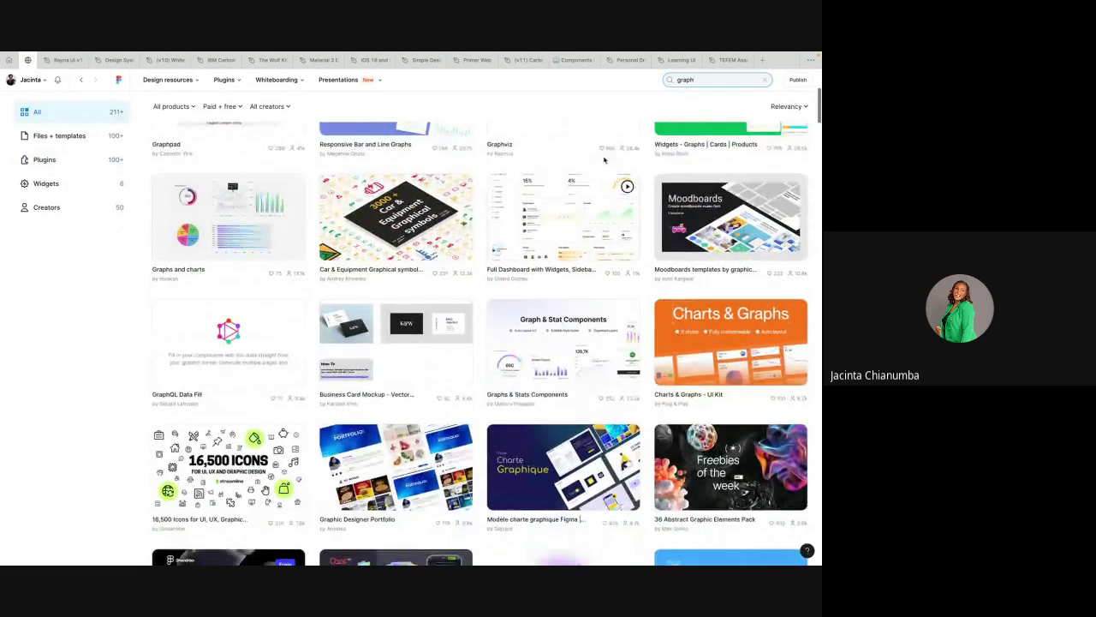
pyautogui.scroll(1, 500, 200)
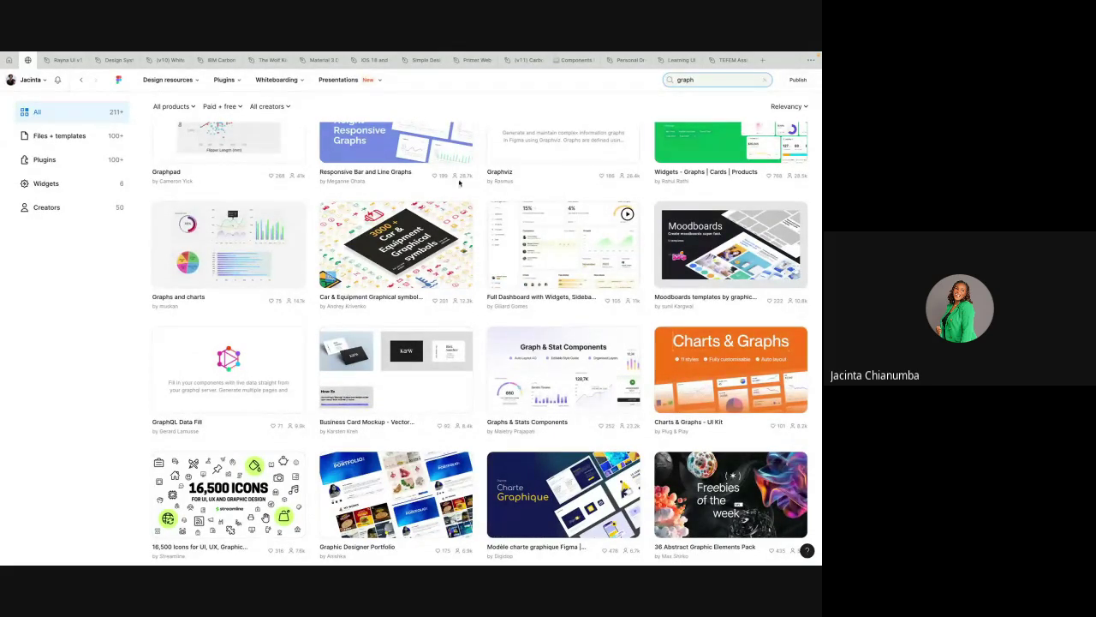
pyautogui.scroll(1, 467, 158)
pyautogui.scroll(1, 468, 157)
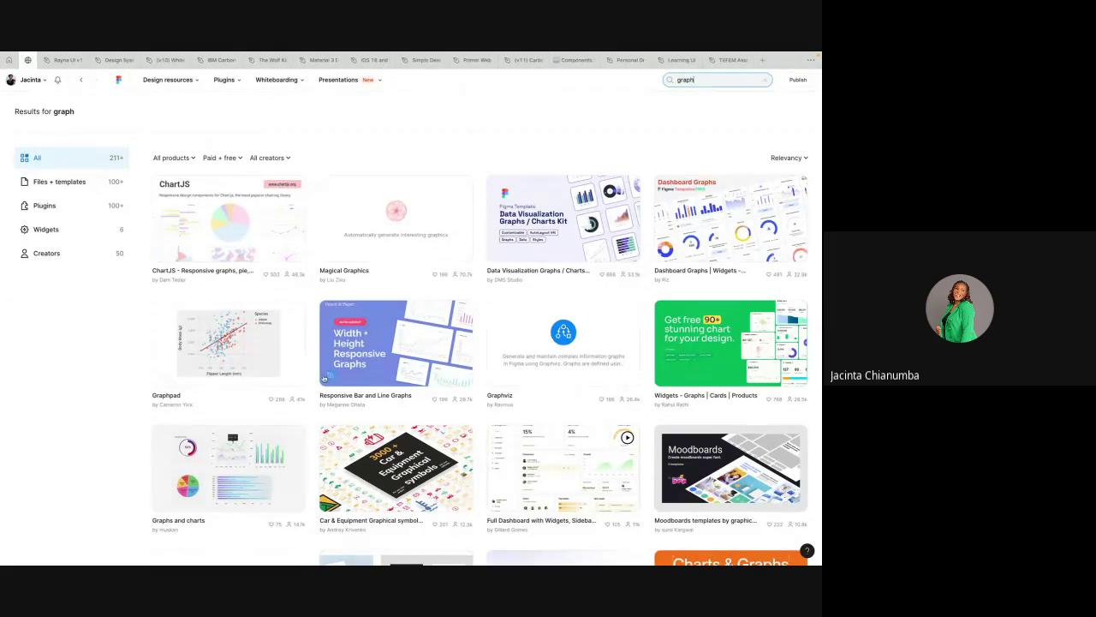
pyautogui.scroll(-3, 501, 407)
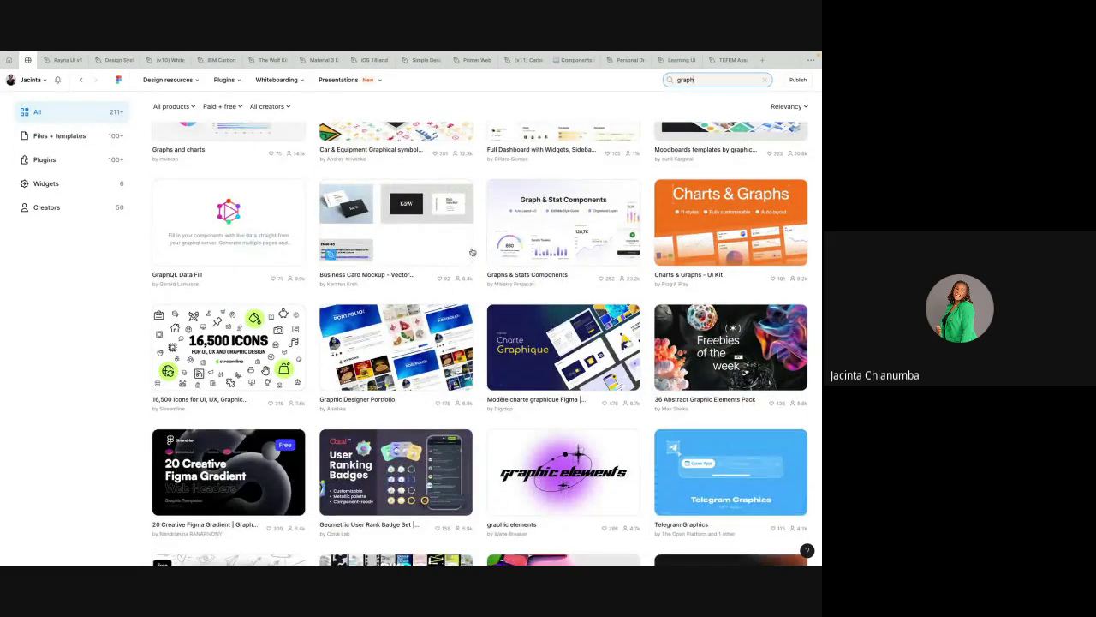
pyautogui.scroll(1, 472, 251)
pyautogui.scroll(2, 472, 251)
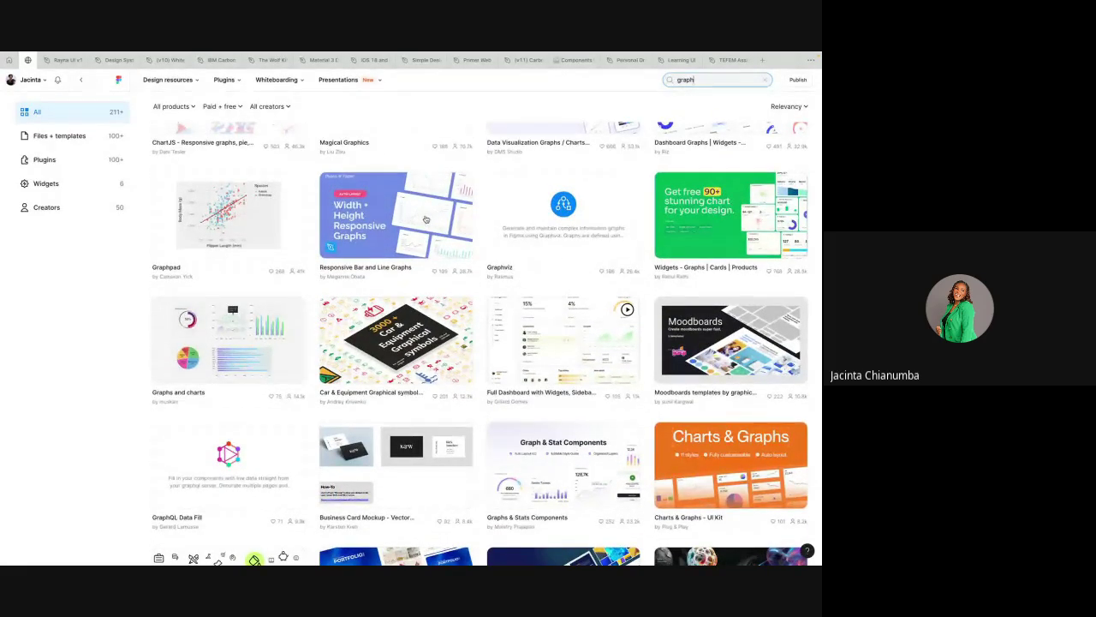
# - Open the Responsive Bar and Line Graphs resource and review its preview and related resources
pyautogui.click(459, 215)
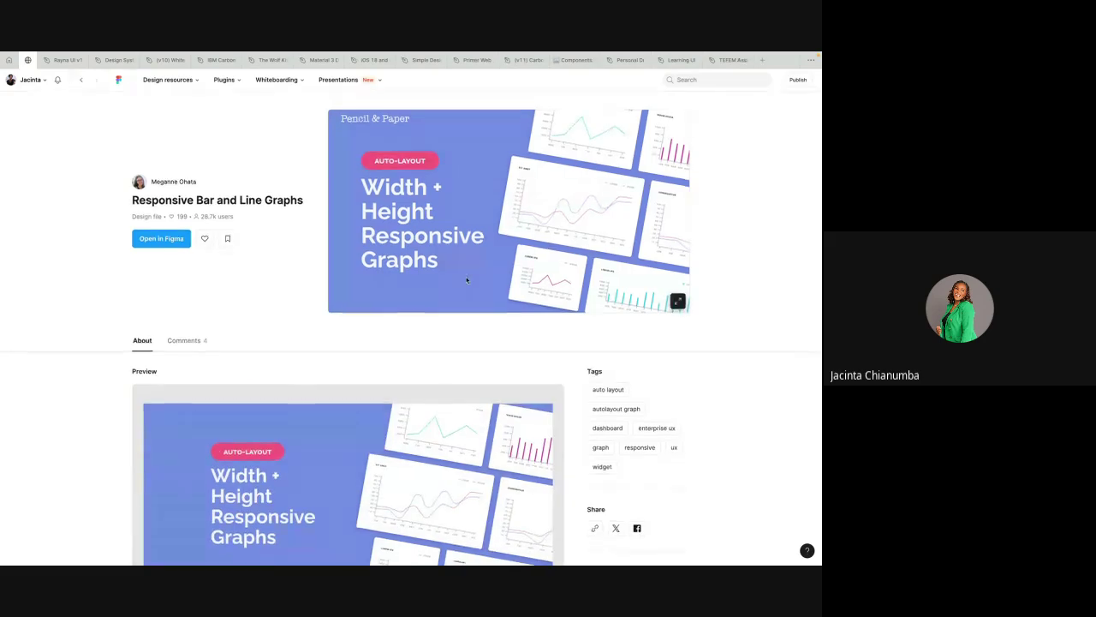
pyautogui.scroll(-2, 465, 282)
pyautogui.scroll(-2, 454, 325)
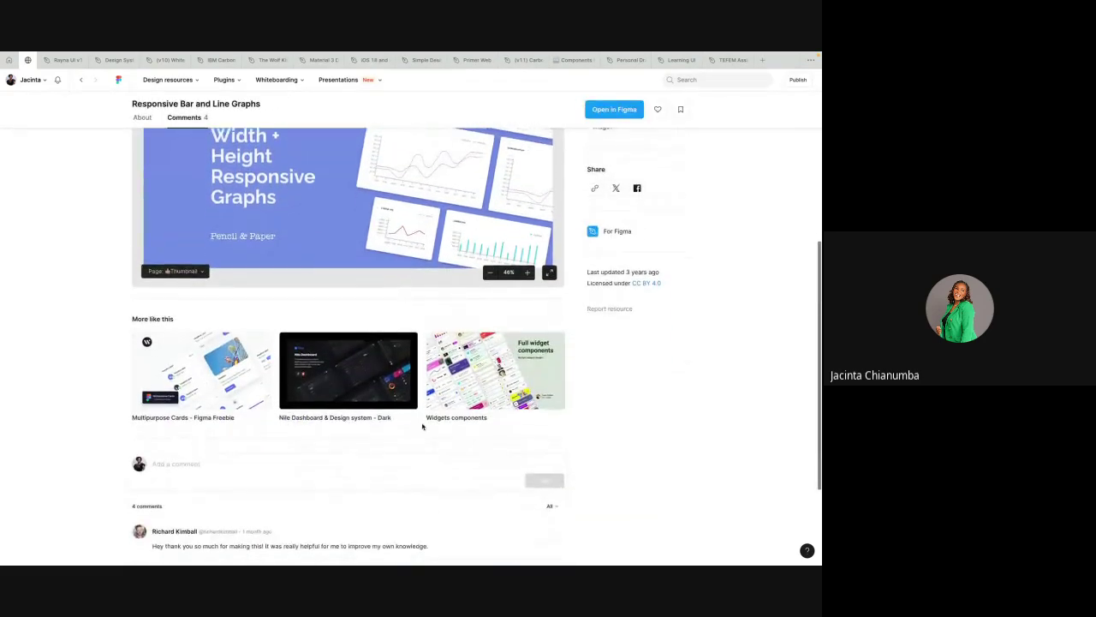
pyautogui.scroll(4, 317, 196)
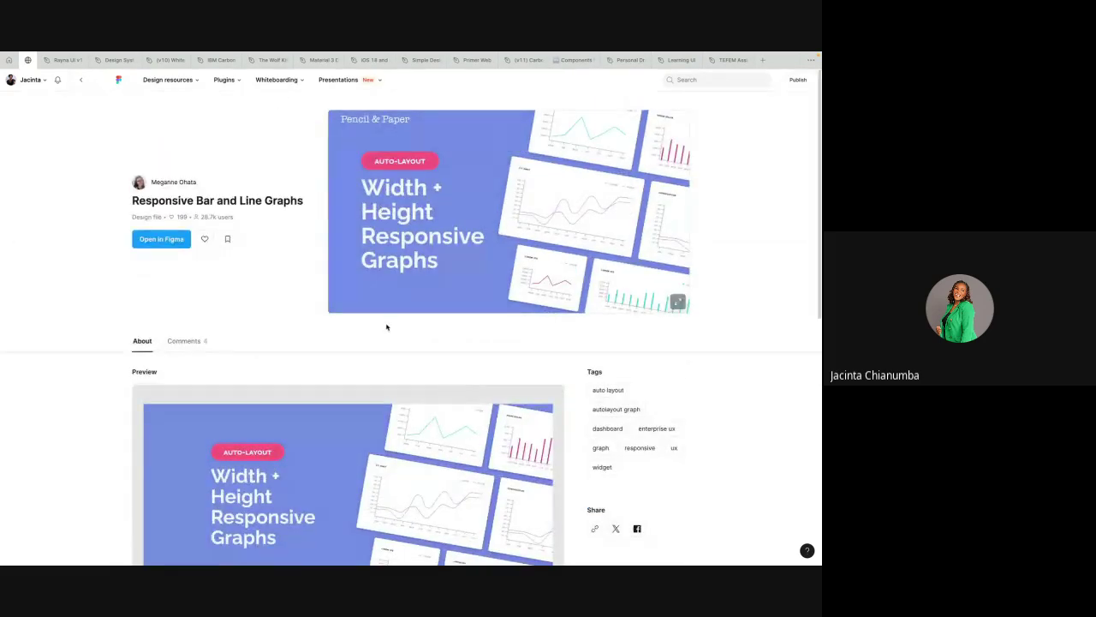
# - Search the Community for "graph" again and open the ChartJS responsive graphs resource
pyautogui.click(703, 80)
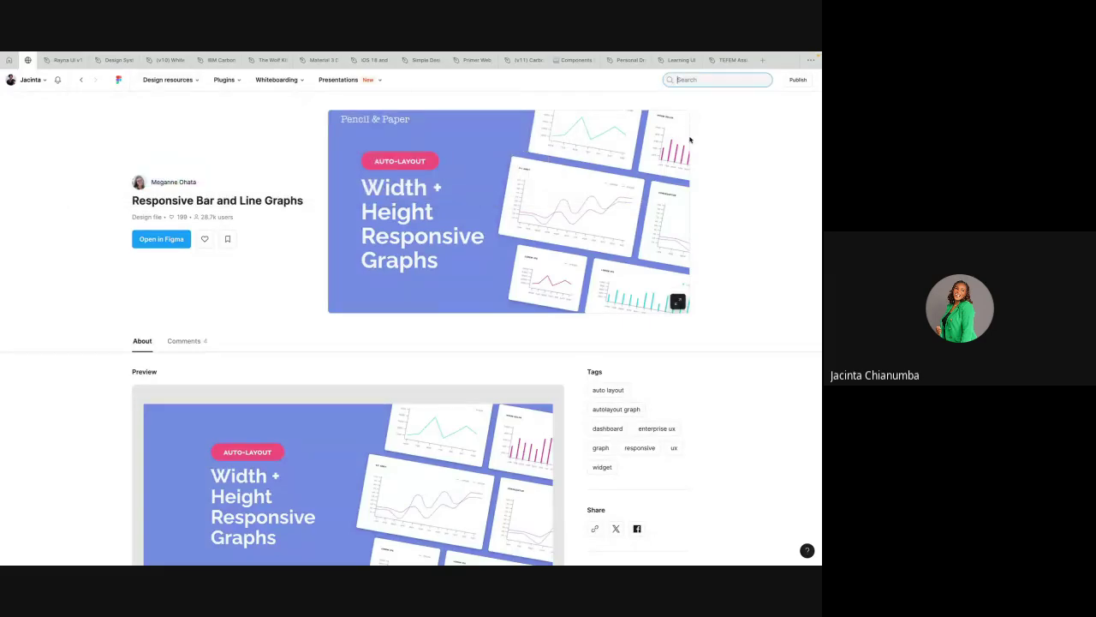
pyautogui.write('graph')
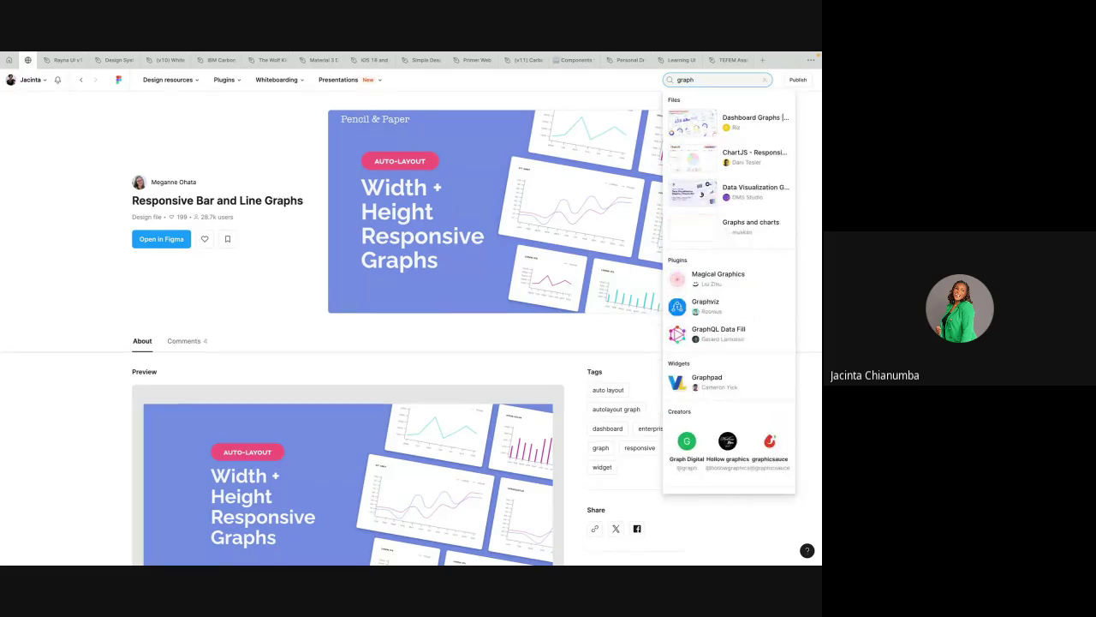
pyautogui.press('Return')
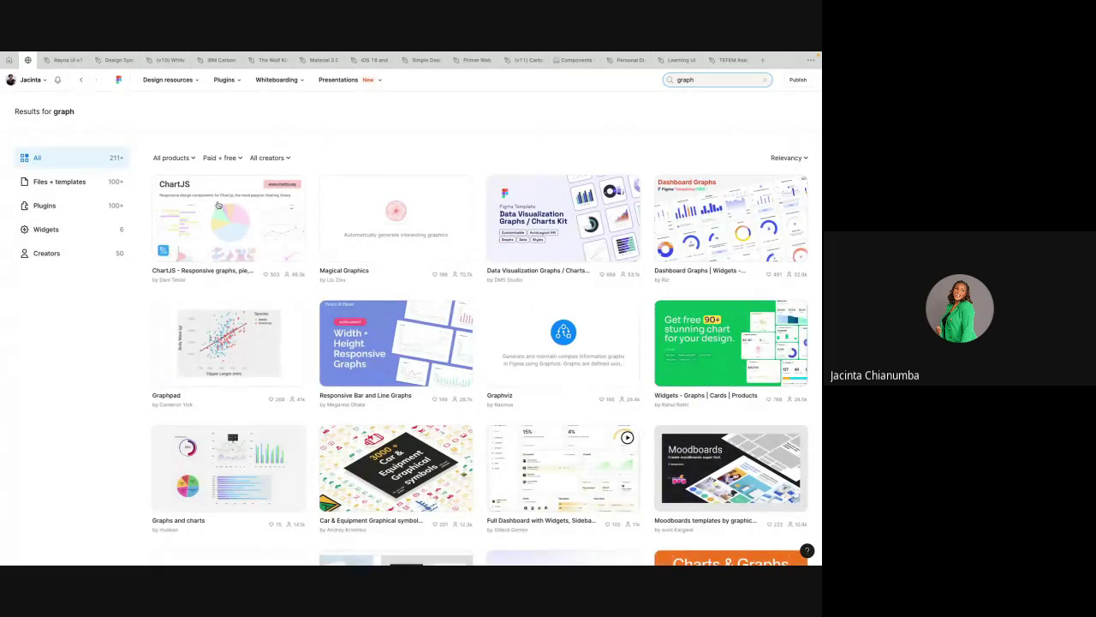
pyautogui.click(238, 223)
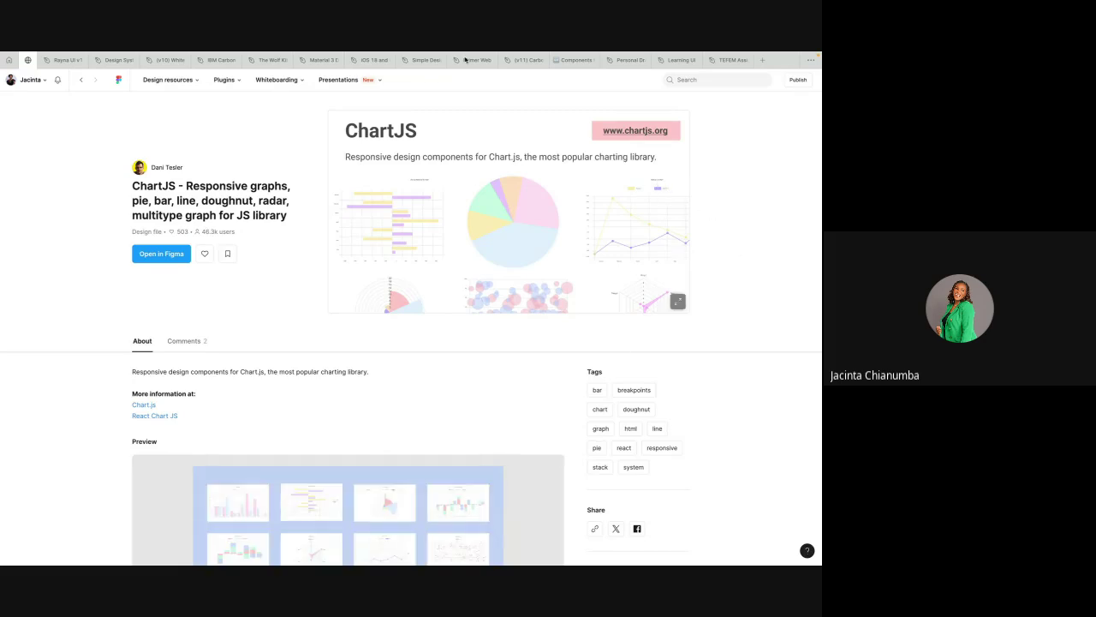
# - Examine the ChartJS resource's description and preview of example charts, and return to the graph search results
pyautogui.scroll(-3, 309, 253)
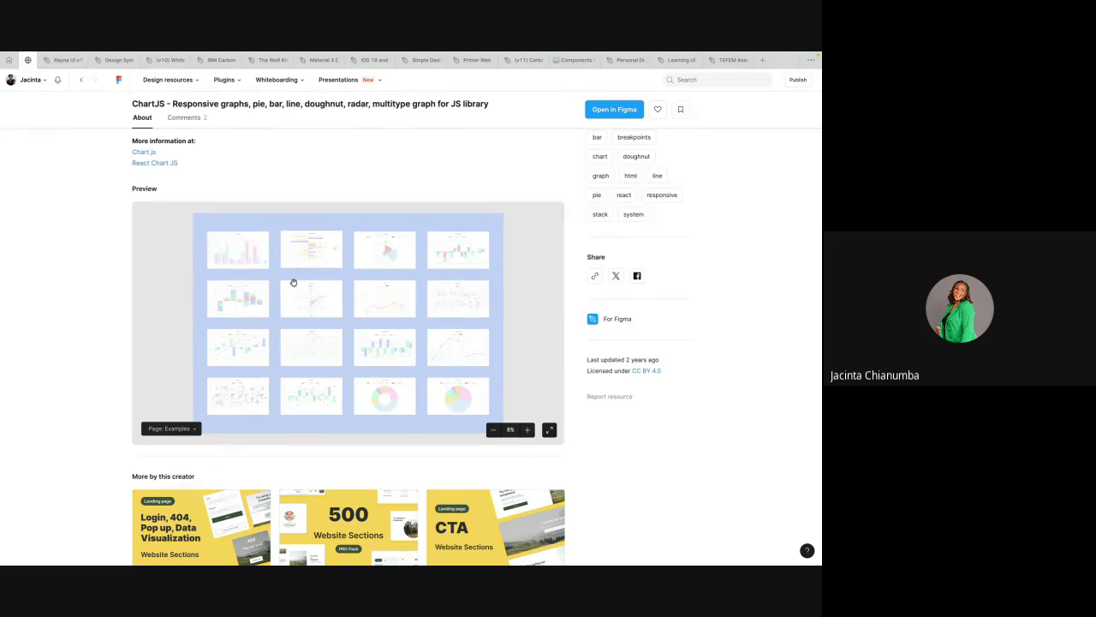
pyautogui.scroll(-3, 293, 282)
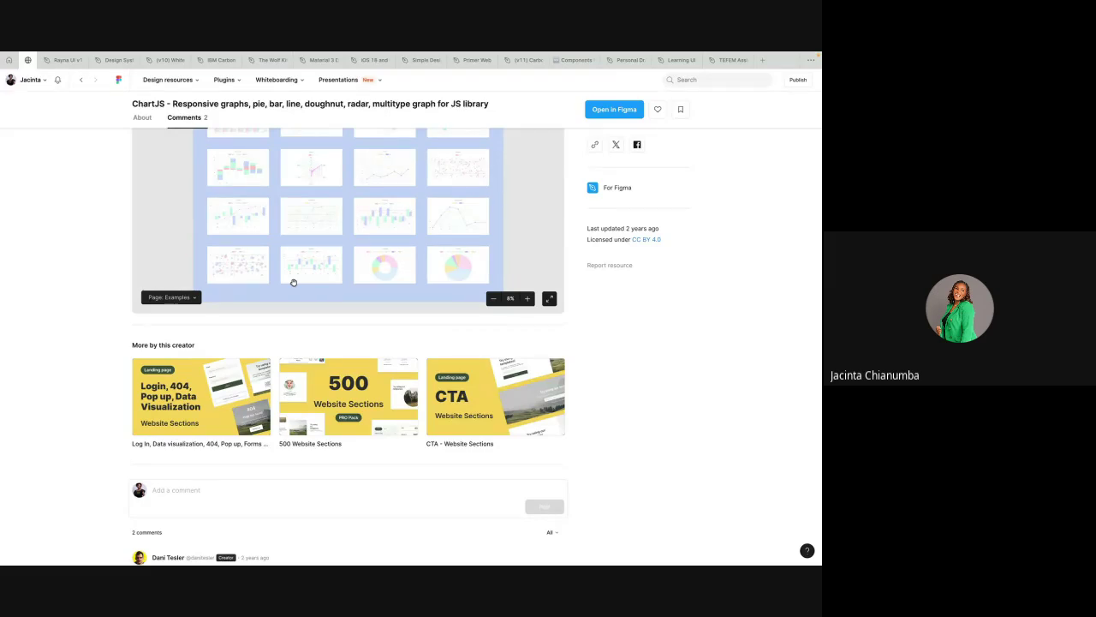
pyautogui.scroll(1, 336, 185)
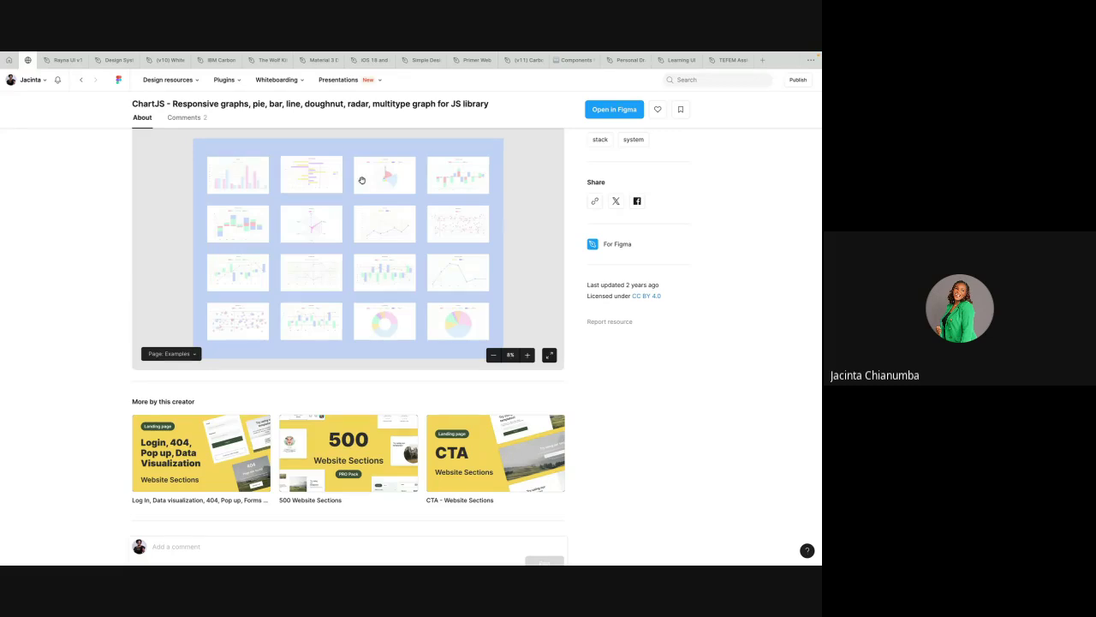
pyautogui.scroll(1, 365, 200)
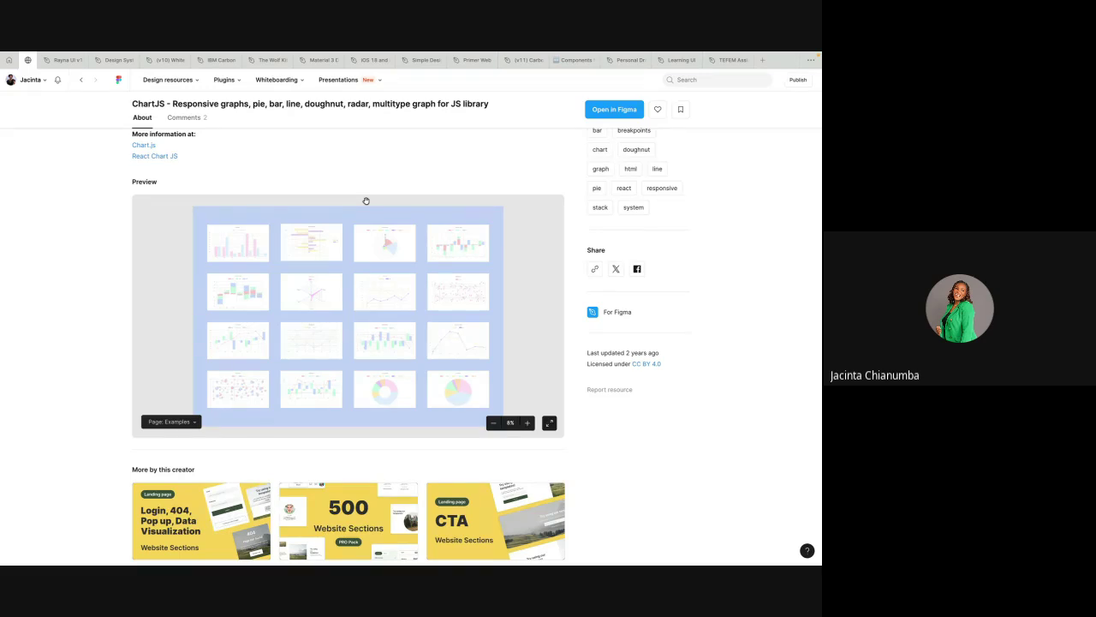
pyautogui.scroll(2, 368, 333)
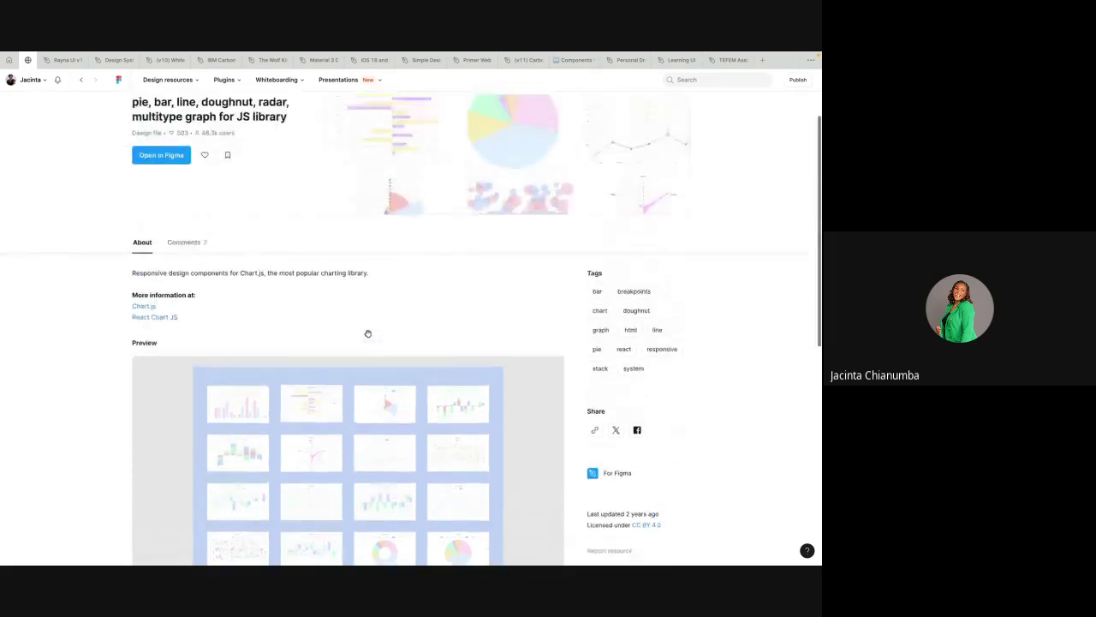
pyautogui.scroll(-2, 411, 420)
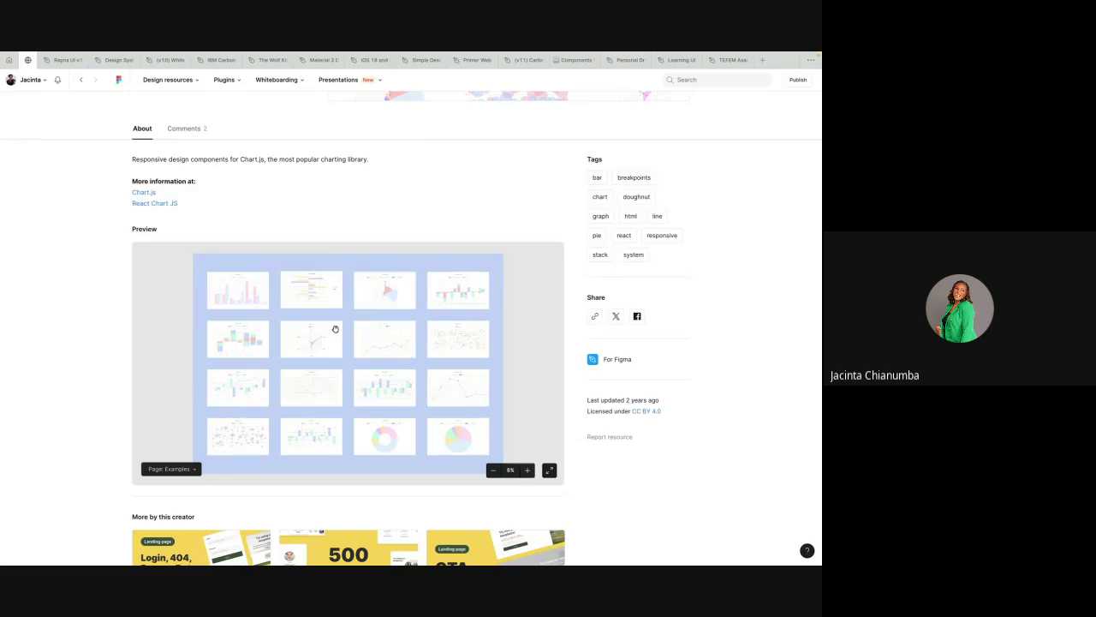
pyautogui.scroll(-5, 411, 311)
pyautogui.scroll(8, 409, 289)
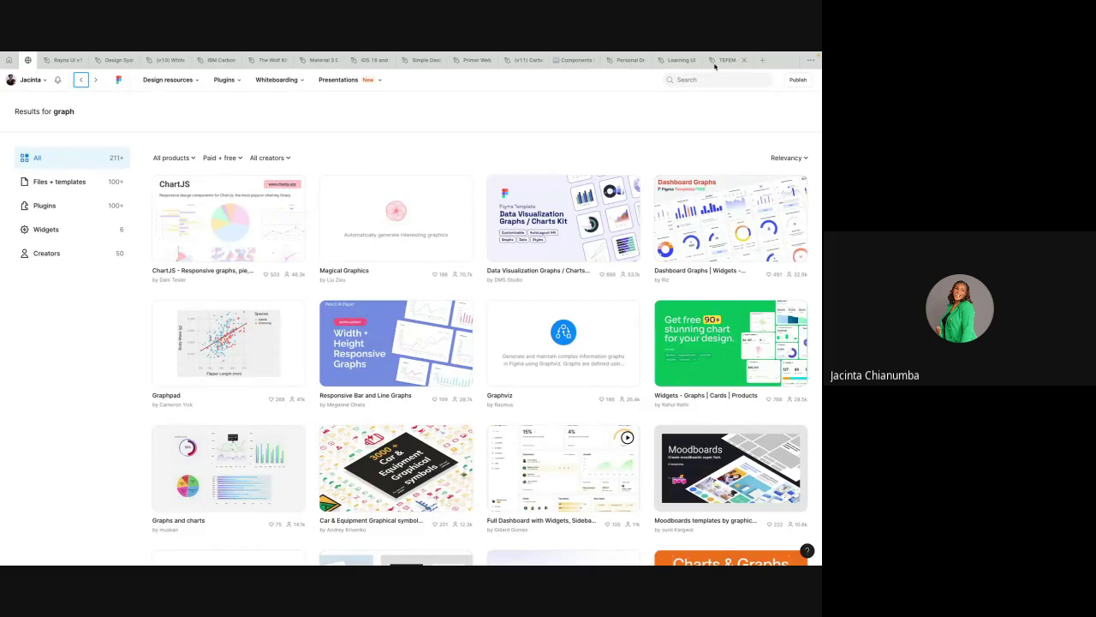
# - Switch to the Learning UI file, deselect both Dashboard frames, and examine Dashboard #1 with its Sales Details graph up close
pyautogui.click(724, 60)
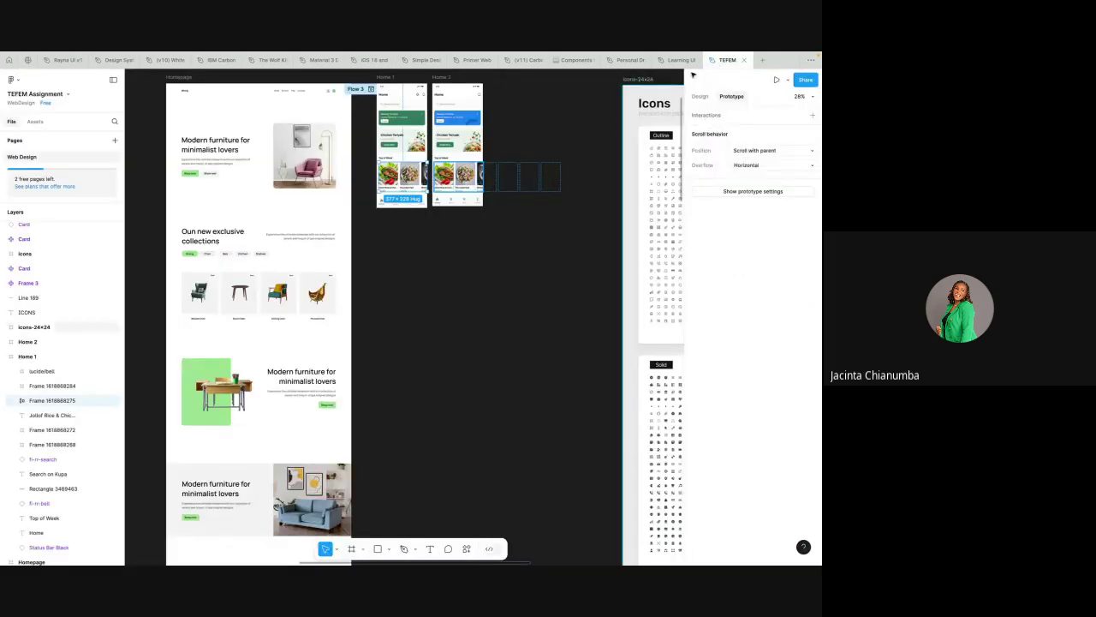
pyautogui.moveTo(677, 61)
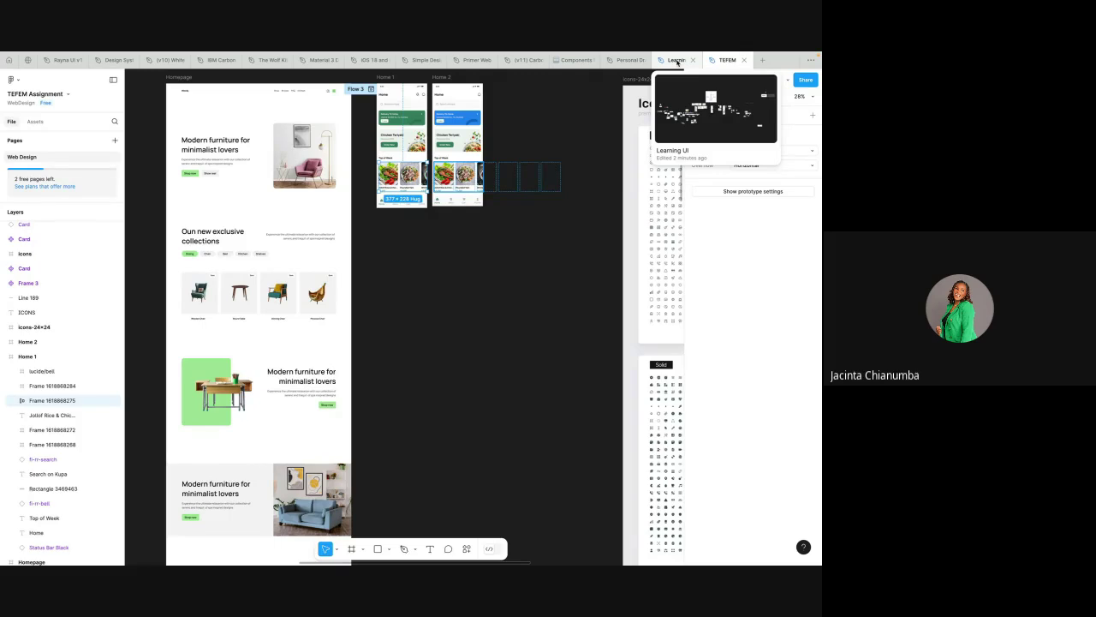
pyautogui.click(678, 60)
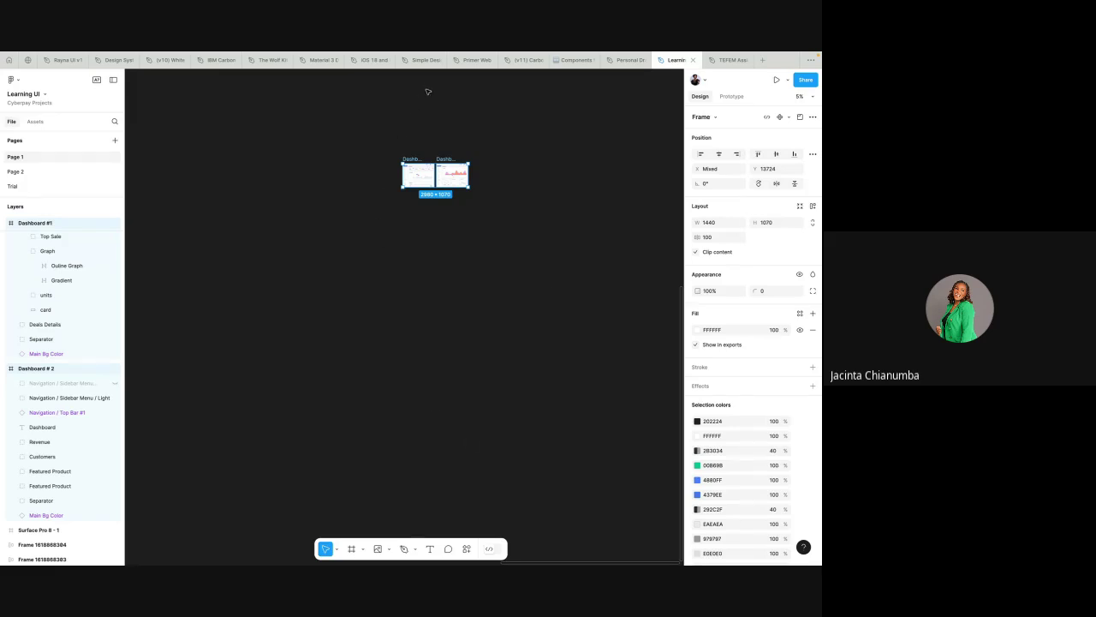
pyautogui.scroll(5, 407, 138)
pyautogui.hscroll(3, 408, 140)
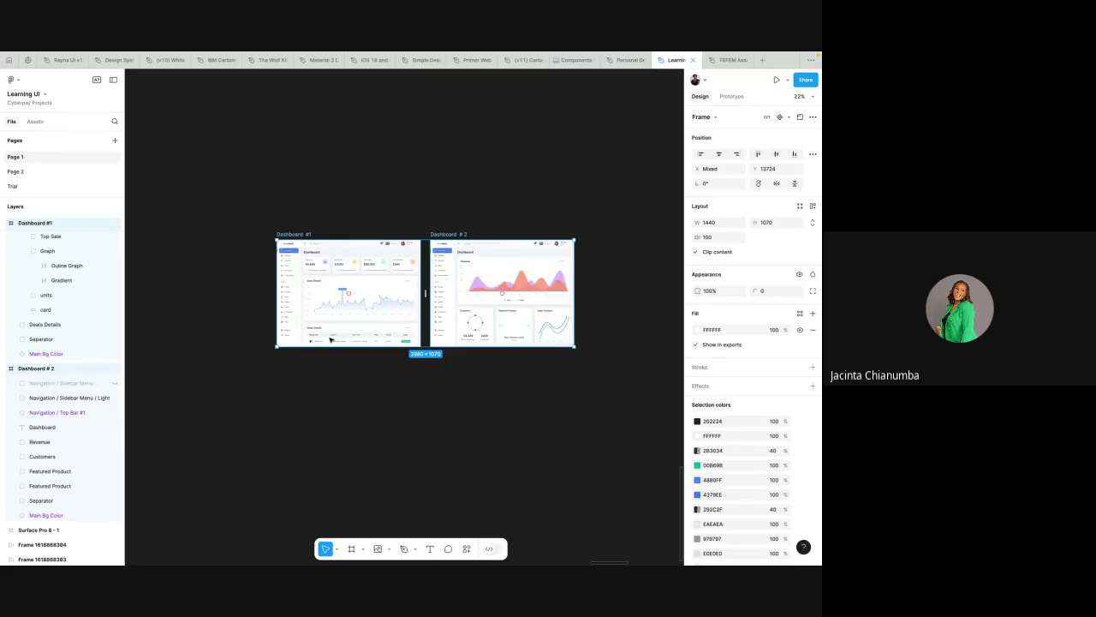
pyautogui.scroll(5, 453, 229)
pyautogui.scroll(3, 453, 230)
pyautogui.hscroll(3, 453, 230)
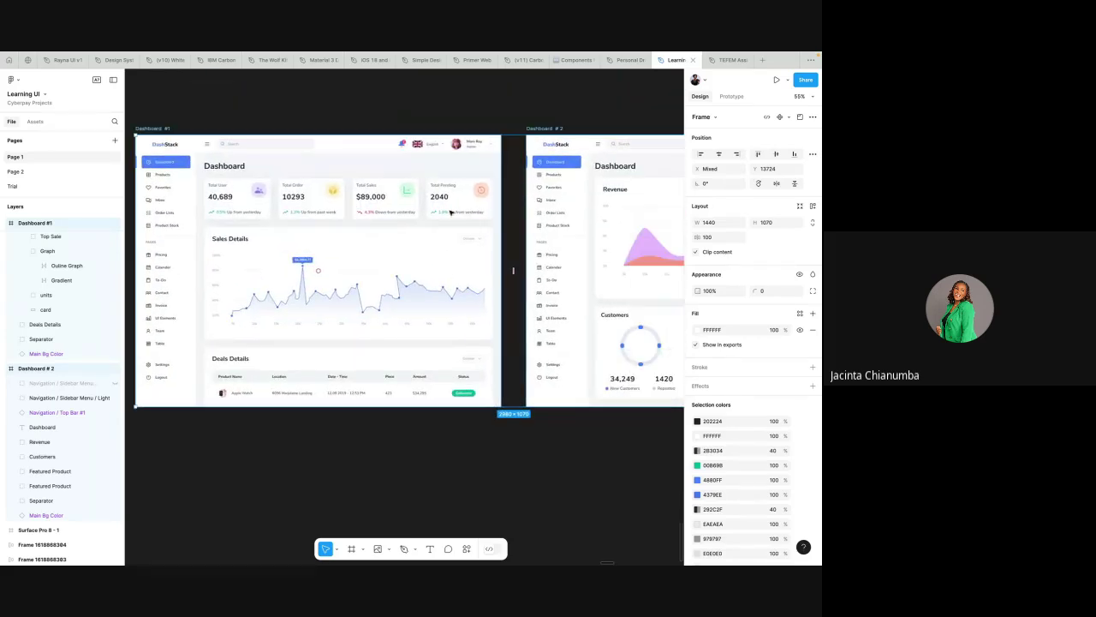
pyautogui.click(488, 89)
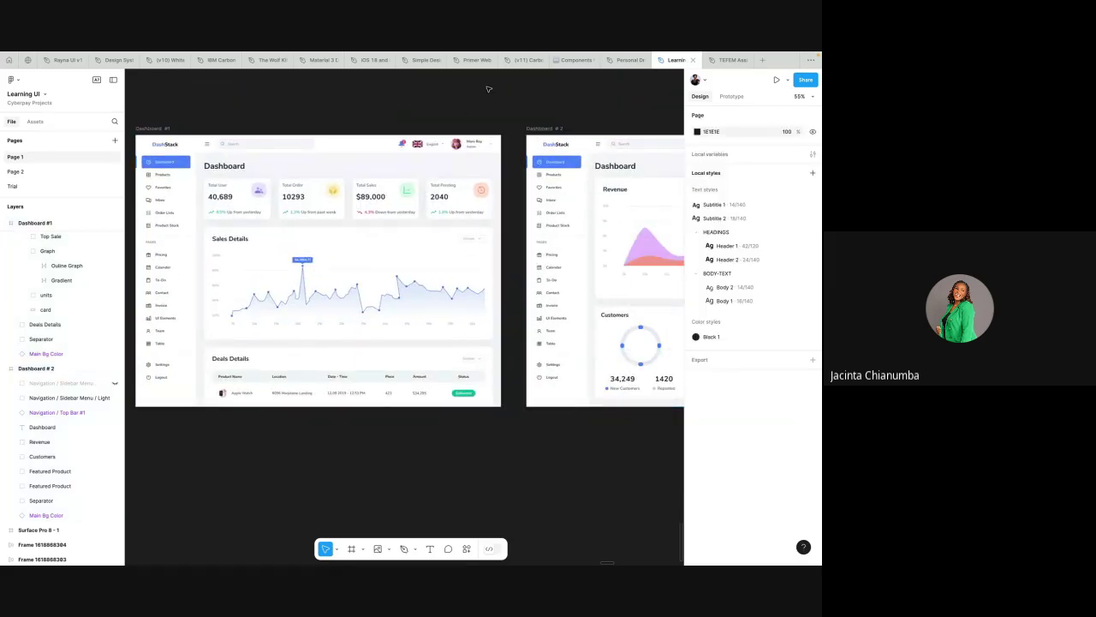
# - Examine the overall layout of Dashboard #1, including its sidebar, summary cards, Sales Details graph and Deals Details table
pyautogui.scroll(-2, 488, 89)
pyautogui.hscroll(-2, 488, 89)
pyautogui.scroll(2, 482, 111)
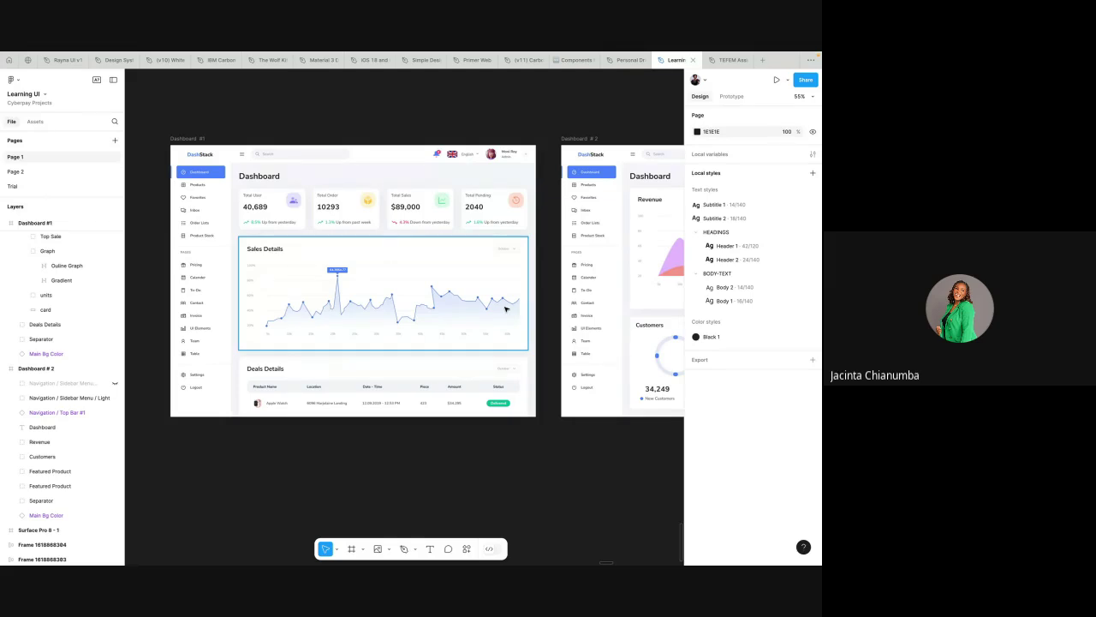
pyautogui.scroll(-3, 506, 307)
pyautogui.hscroll(-3, 505, 307)
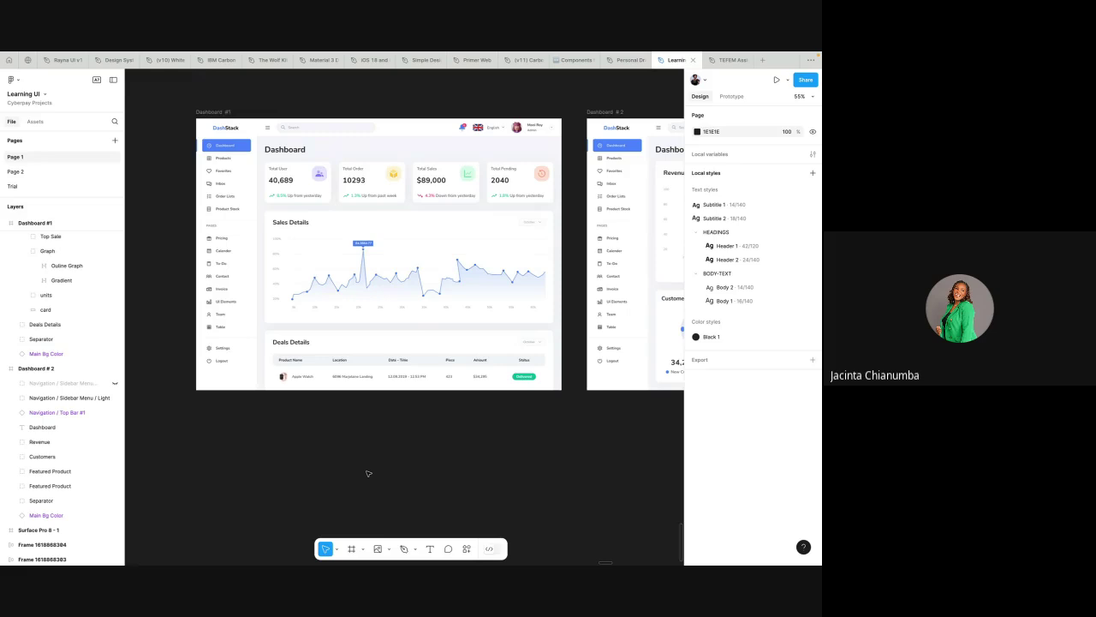
pyautogui.scroll(-2, 369, 474)
pyautogui.scroll(1, 387, 533)
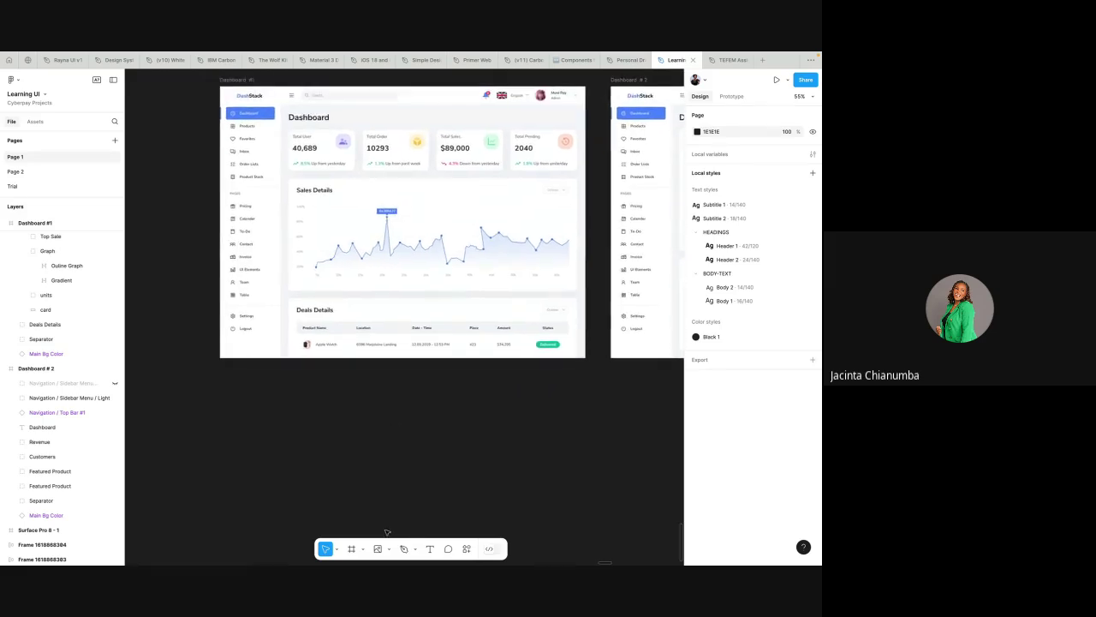
pyautogui.scroll(-2, 387, 533)
pyautogui.scroll(-1, 384, 529)
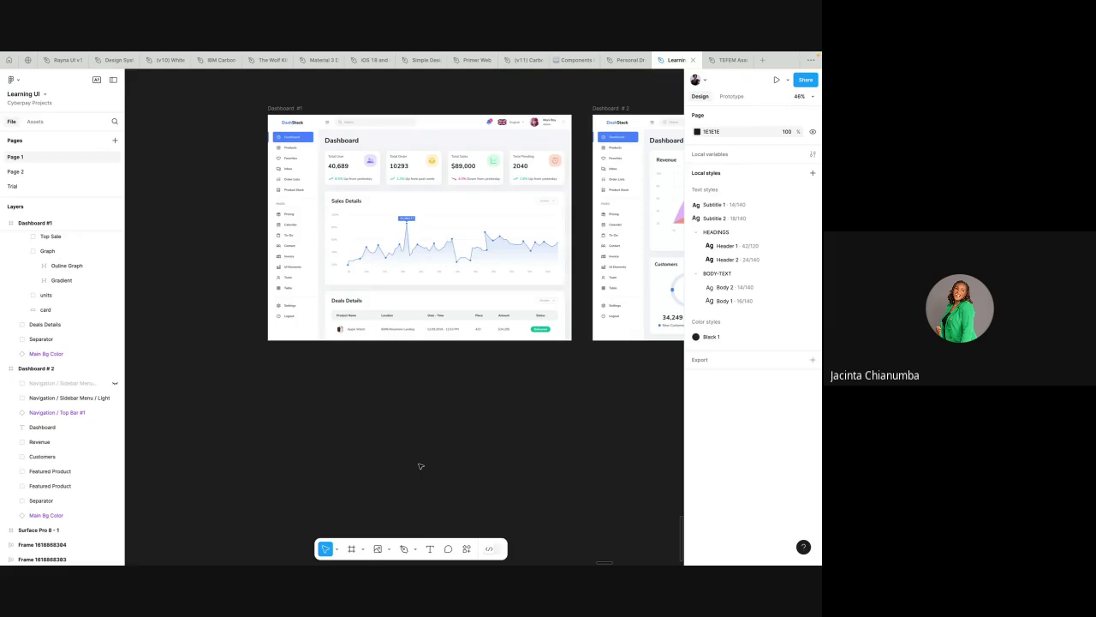
# - Create a 1440 × 1024 Desktop frame and place it directly below Dashboard #1, aligned with its sides
pyautogui.click(352, 549)
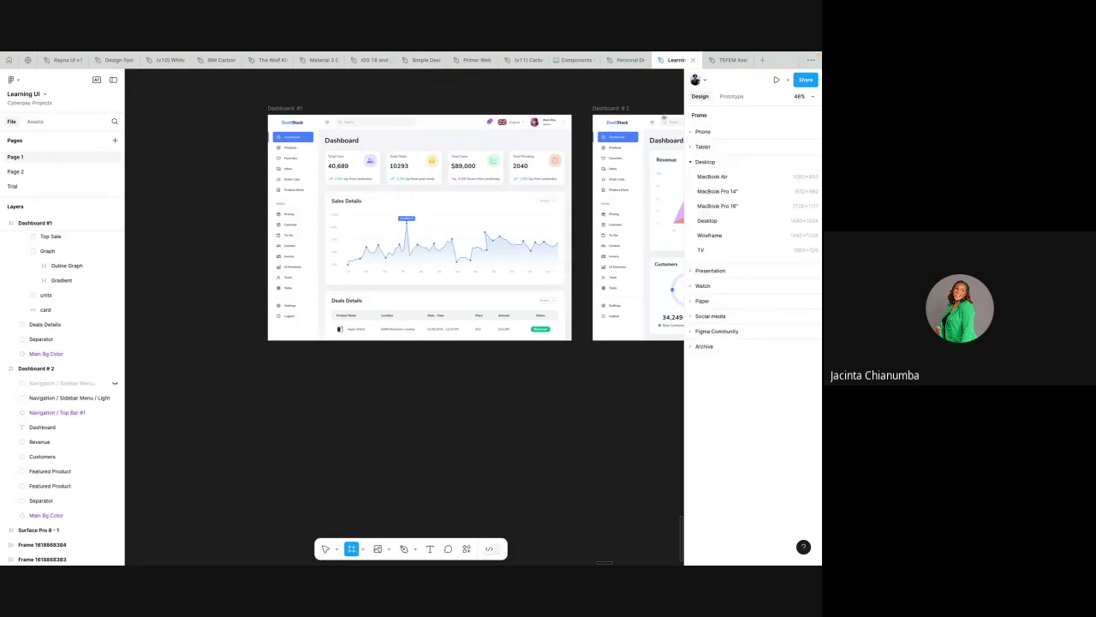
pyautogui.click(753, 221)
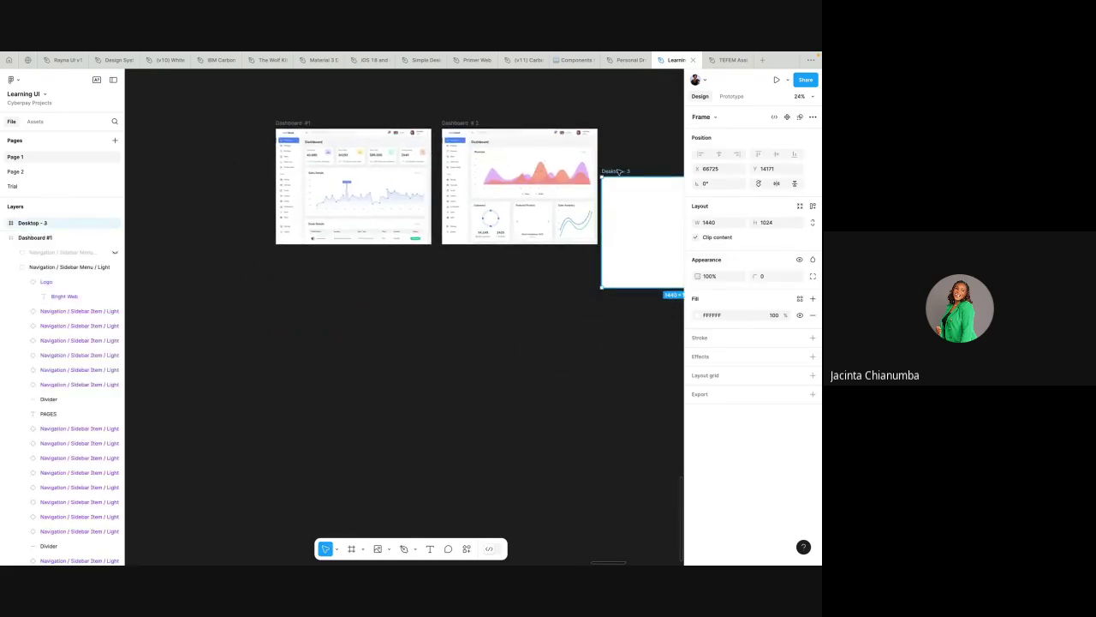
pyautogui.hotkey('ctrl', 'z')
pyautogui.hotkey('ctrl', 'shift', 'z')
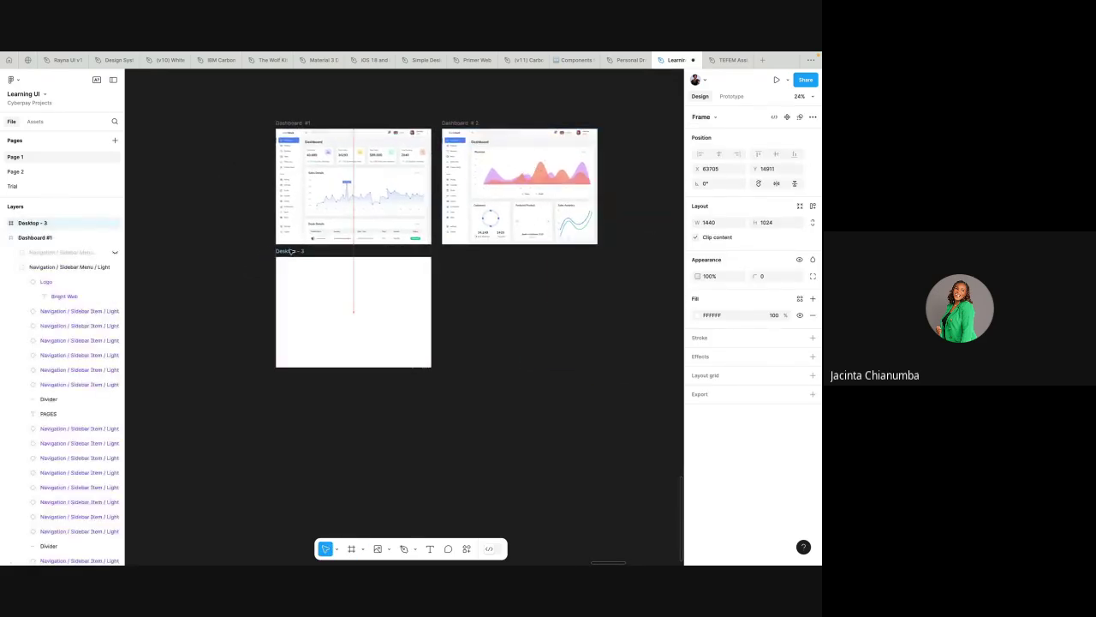
pyautogui.scroll(5, 268, 232)
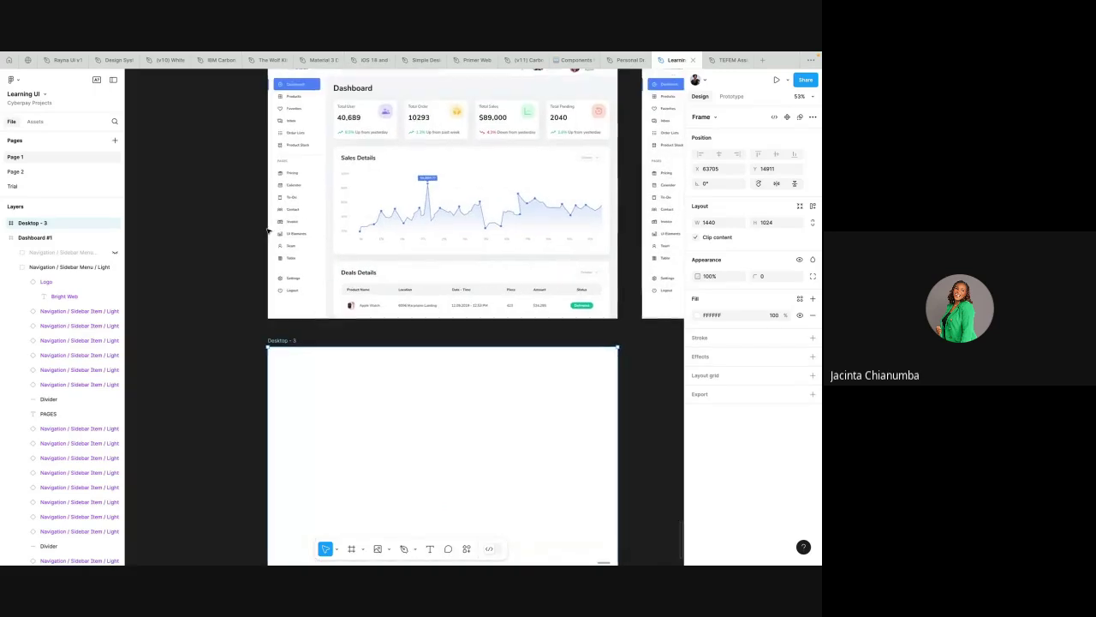
pyautogui.scroll(3, 372, 166)
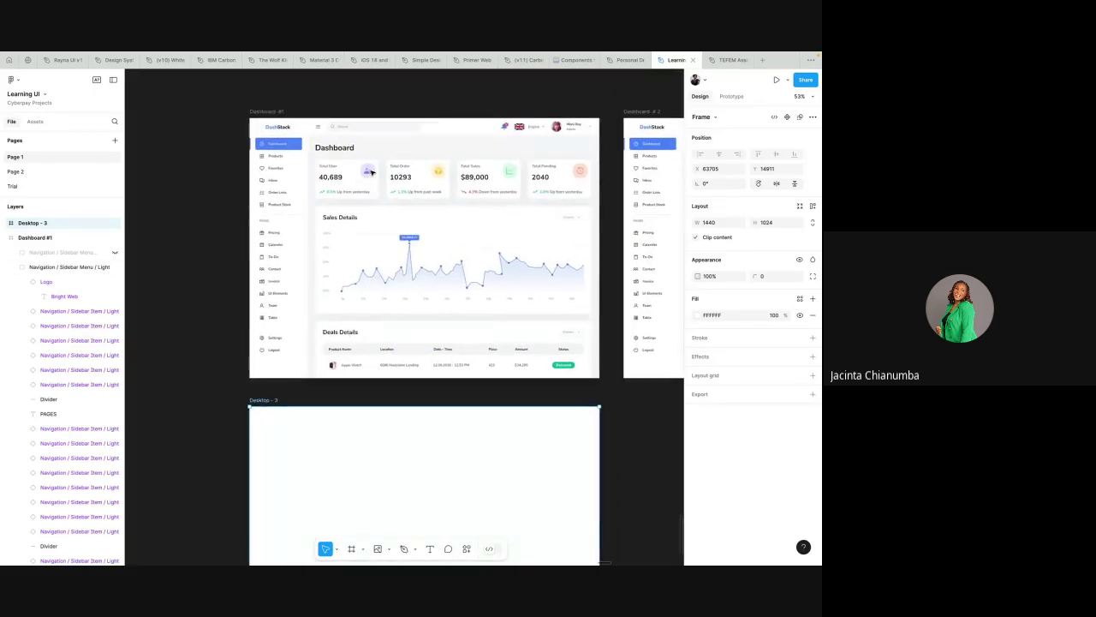
pyautogui.scroll(-5, 370, 172)
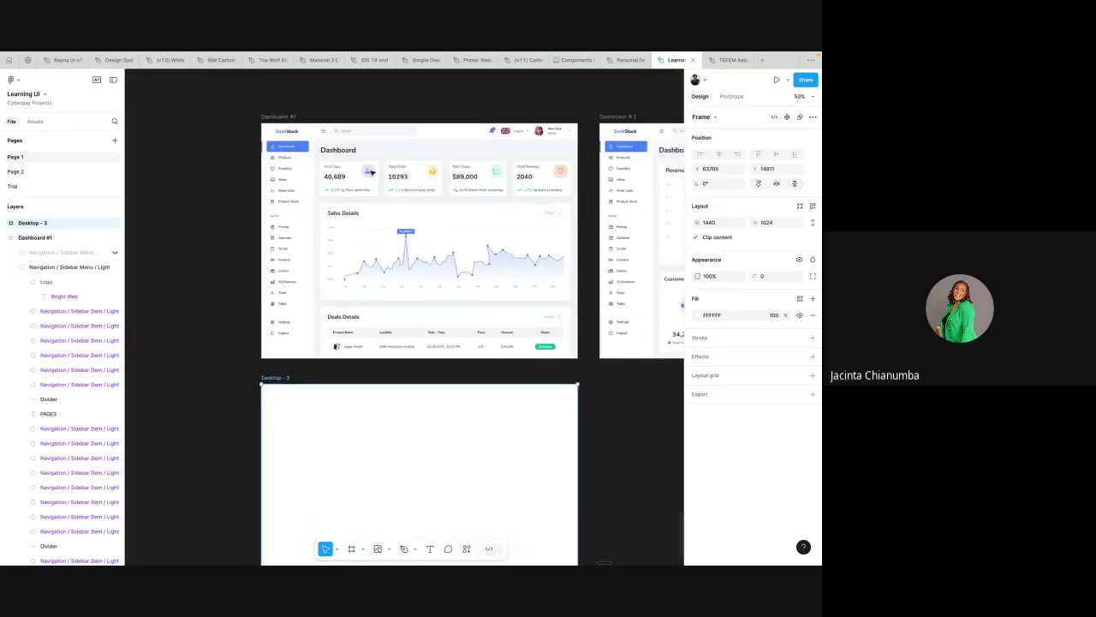
pyautogui.scroll(3, 372, 172)
pyautogui.scroll(-4, 371, 172)
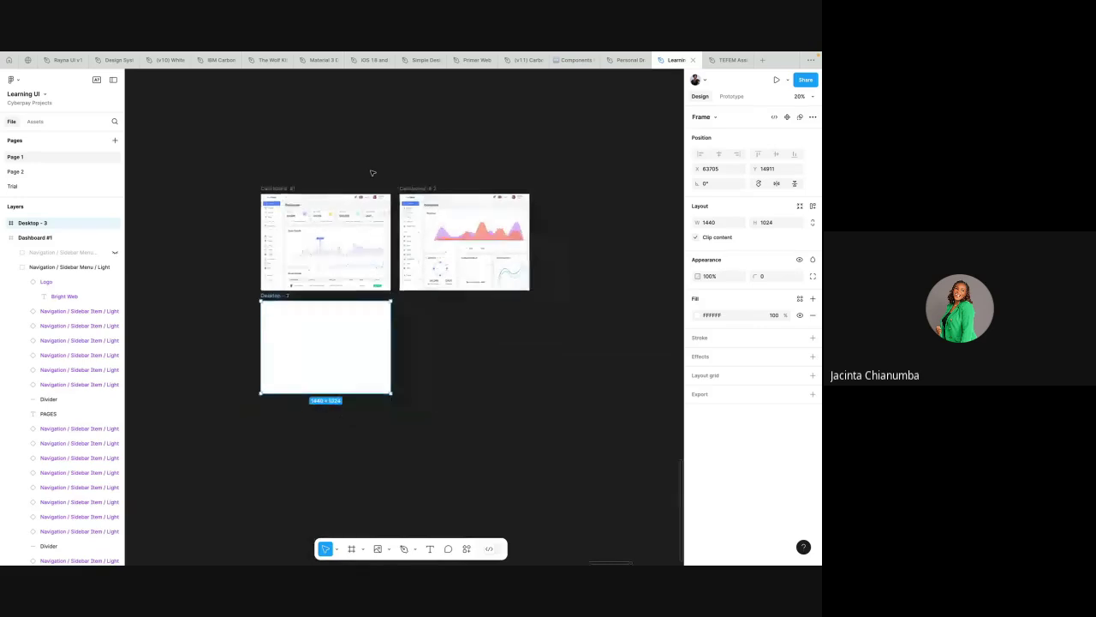
# - Move Dashboard #2 farther right, place the empty desktop frame beside Dashboard #1 in the freed space, and deselect it
pyautogui.click(537, 162)
pyautogui.moveTo(537, 163); pyautogui.dragTo(569, 170)
pyautogui.moveTo(228, 284); pyautogui.dragTo(379, 161)
pyautogui.scroll(5, 358, 180)
pyautogui.scroll(-3, 368, 171)
pyautogui.scroll(5, 380, 163)
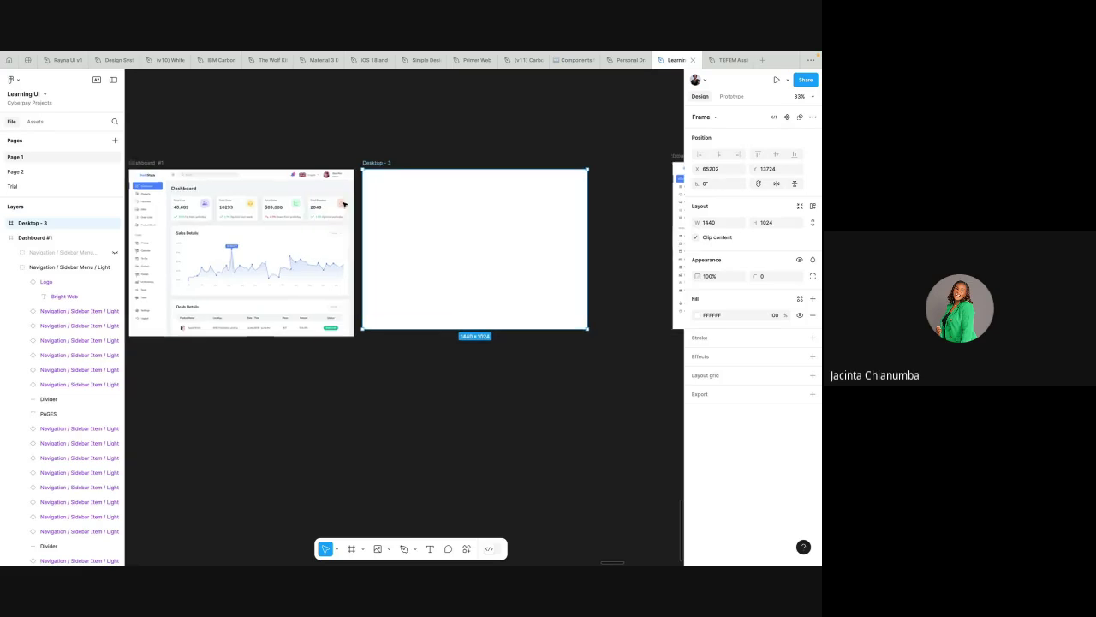
pyautogui.click(426, 107)
# - Examine how Dashboard #1 is divided into a sidebar, top bar and main content area
pyautogui.hscroll(-3, 425, 107)
pyautogui.scroll(-3, 425, 107)
pyautogui.scroll(3, 426, 107)
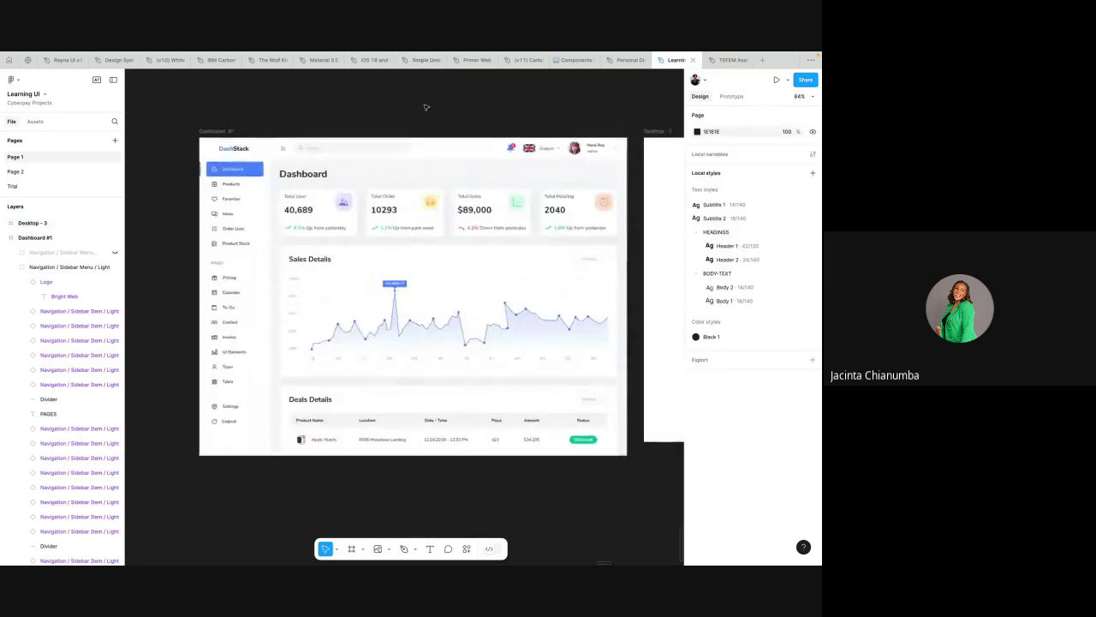
pyautogui.scroll(-1, 425, 107)
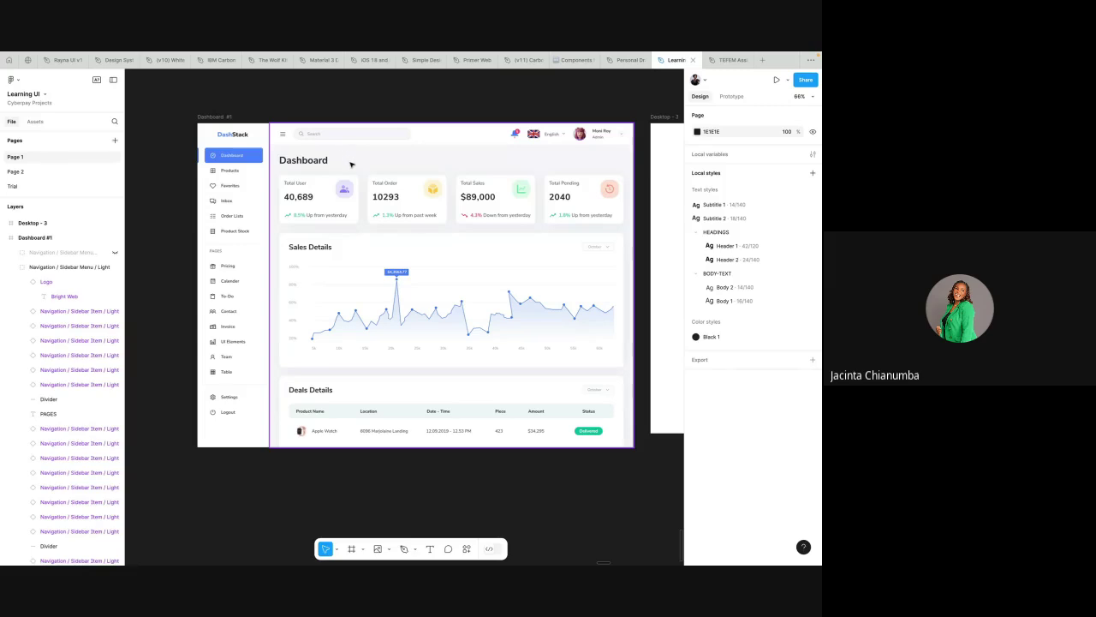
pyautogui.scroll(2, 350, 164)
pyautogui.scroll(-3, 350, 163)
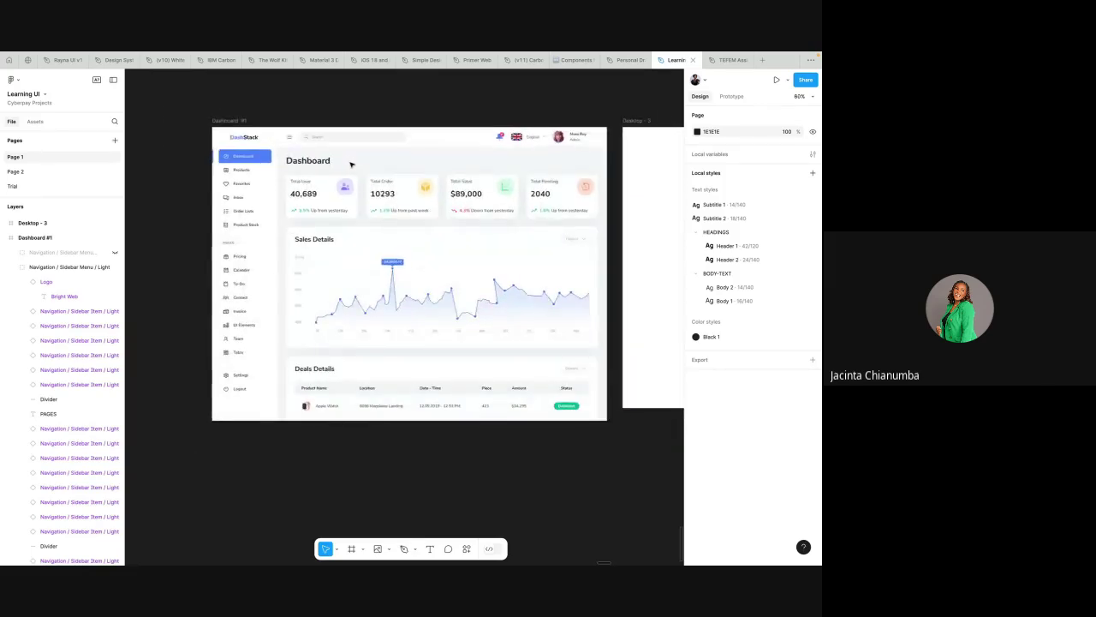
pyautogui.scroll(-1, 350, 164)
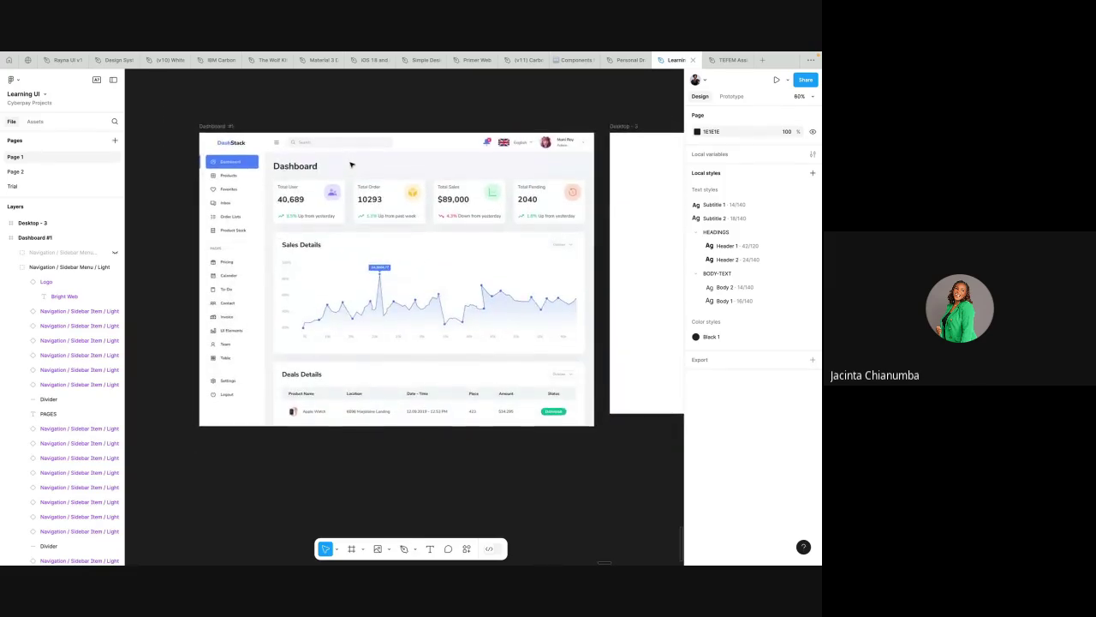
pyautogui.scroll(3, 351, 163)
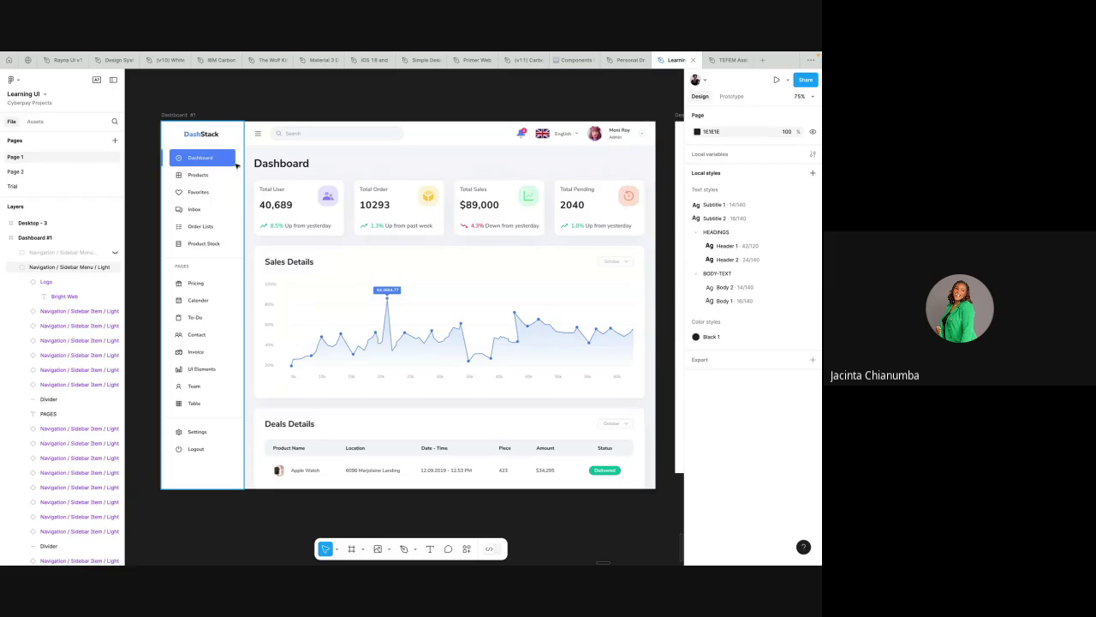
# - Shift the sidebar menu group in Dashboard #1 over the content area to show it as a separate block, and undo the move
pyautogui.click(181, 203)
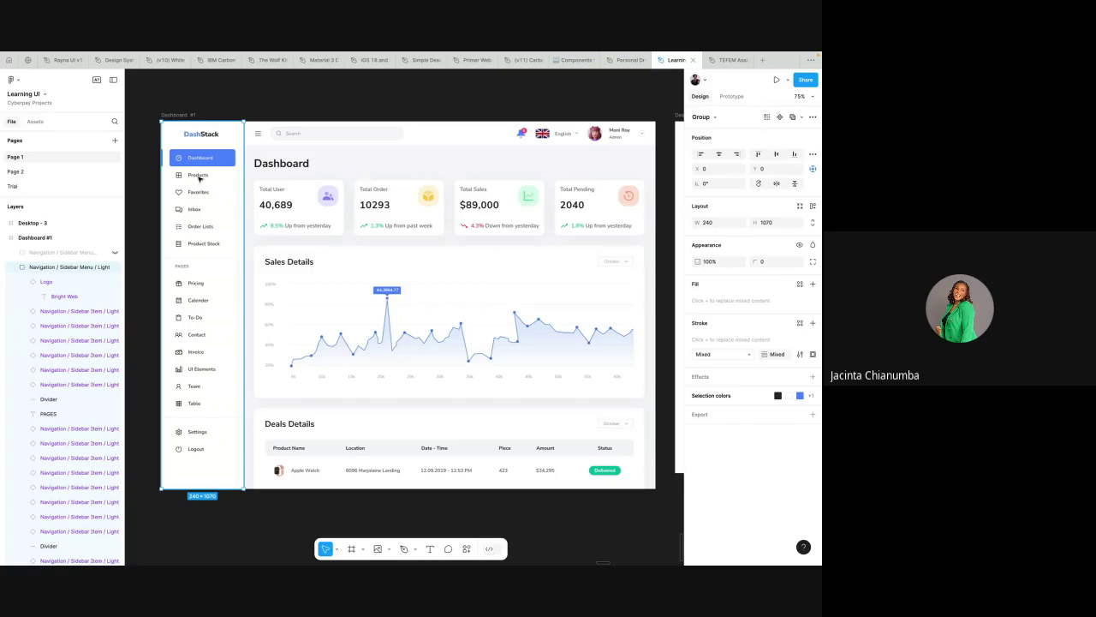
pyautogui.moveTo(189, 187); pyautogui.dragTo(242, 173)
pyautogui.hotkey('ctrl', 'z')
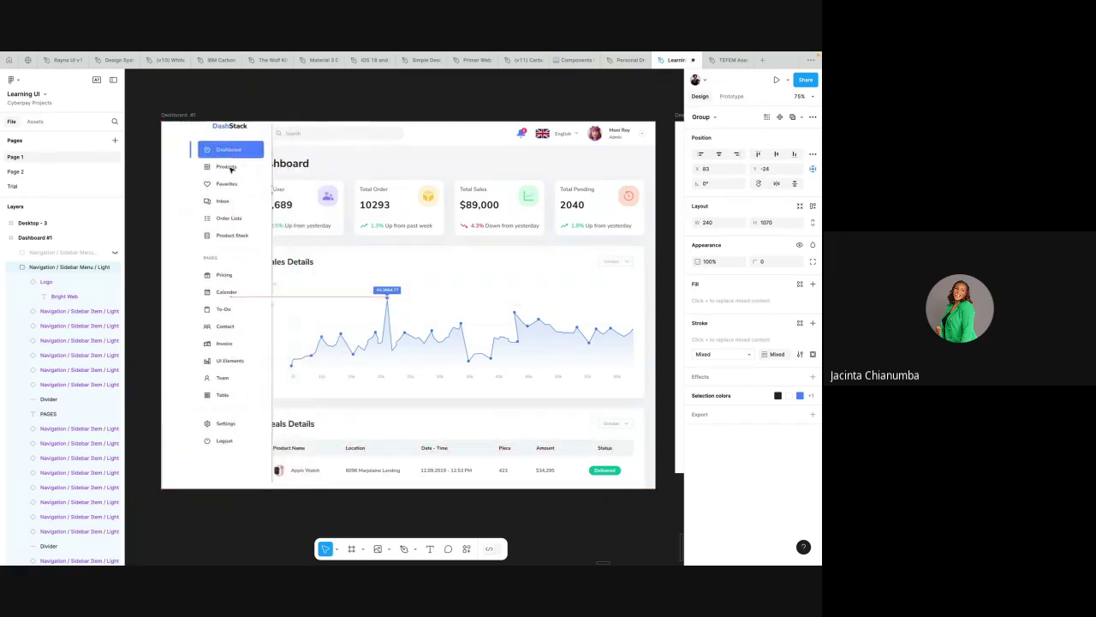
pyautogui.hotkey('ctrl', 'z')
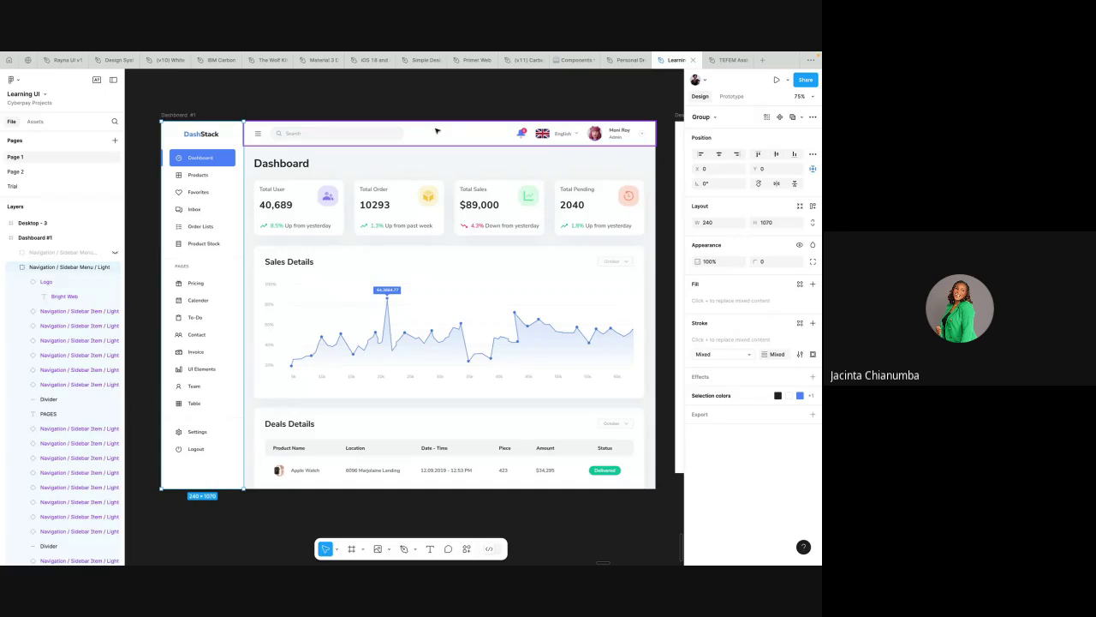
# - Select the top navigation bar in Dashboard #1 and examine its extent relative to the logo, sidebar and content cards
pyautogui.click(471, 140)
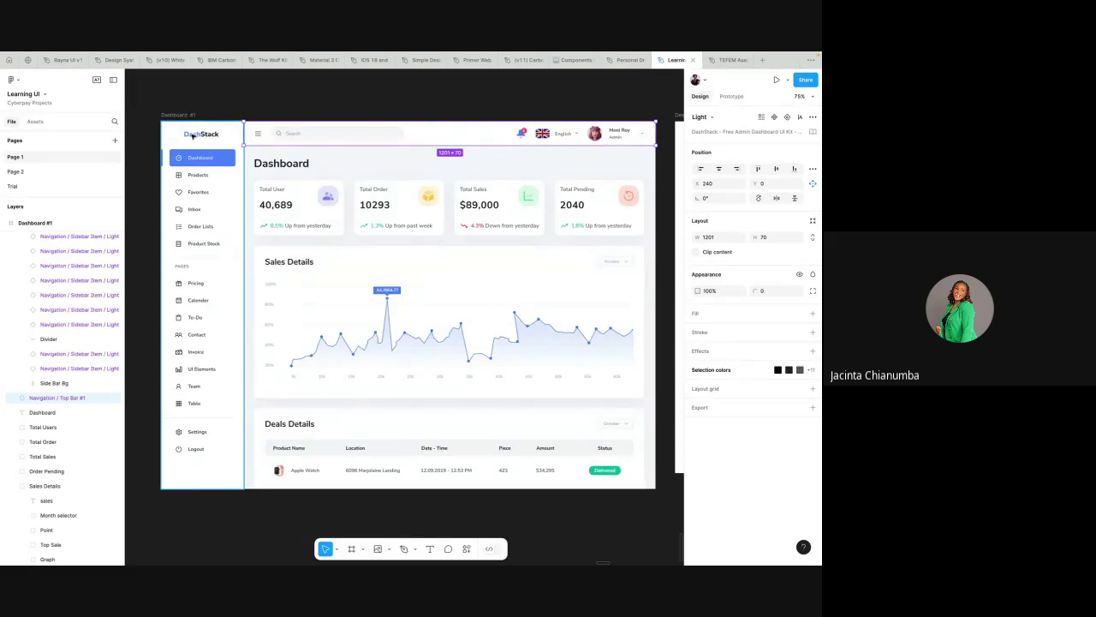
pyautogui.scroll(3, 193, 134)
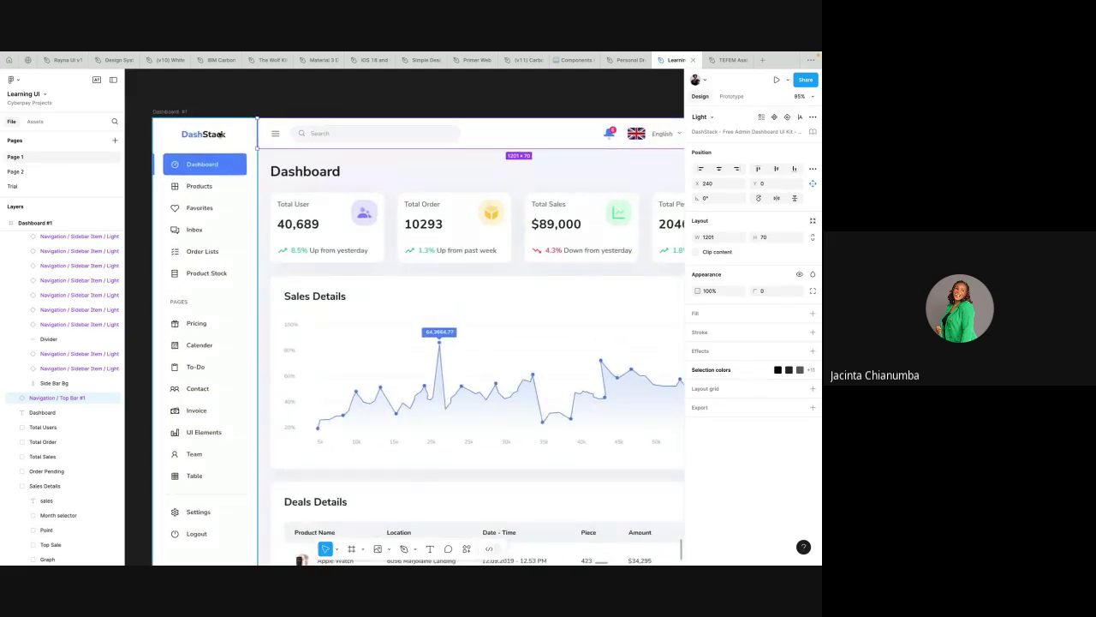
pyautogui.scroll(-2, 221, 134)
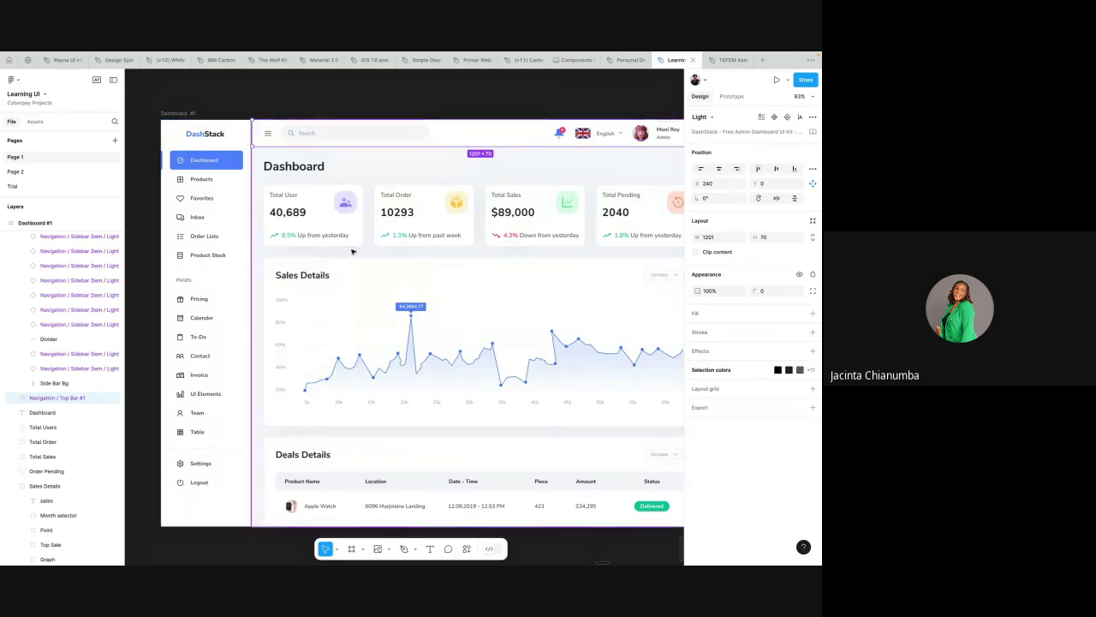
pyautogui.scroll(-2, 352, 248)
pyautogui.hscroll(-2, 351, 250)
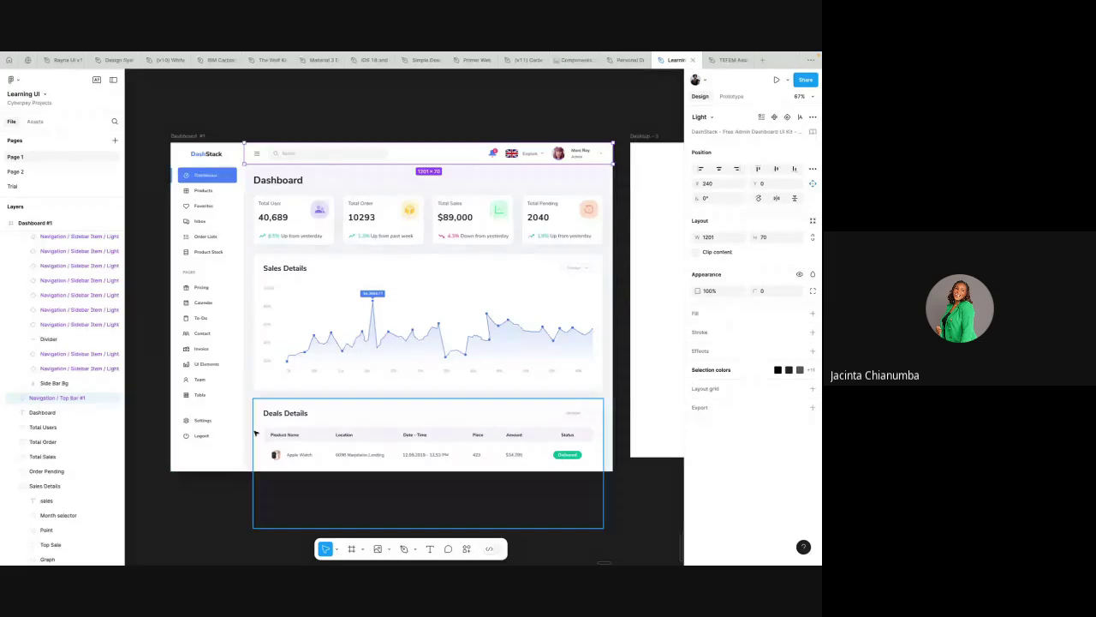
pyautogui.hscroll(-2, 537, 264)
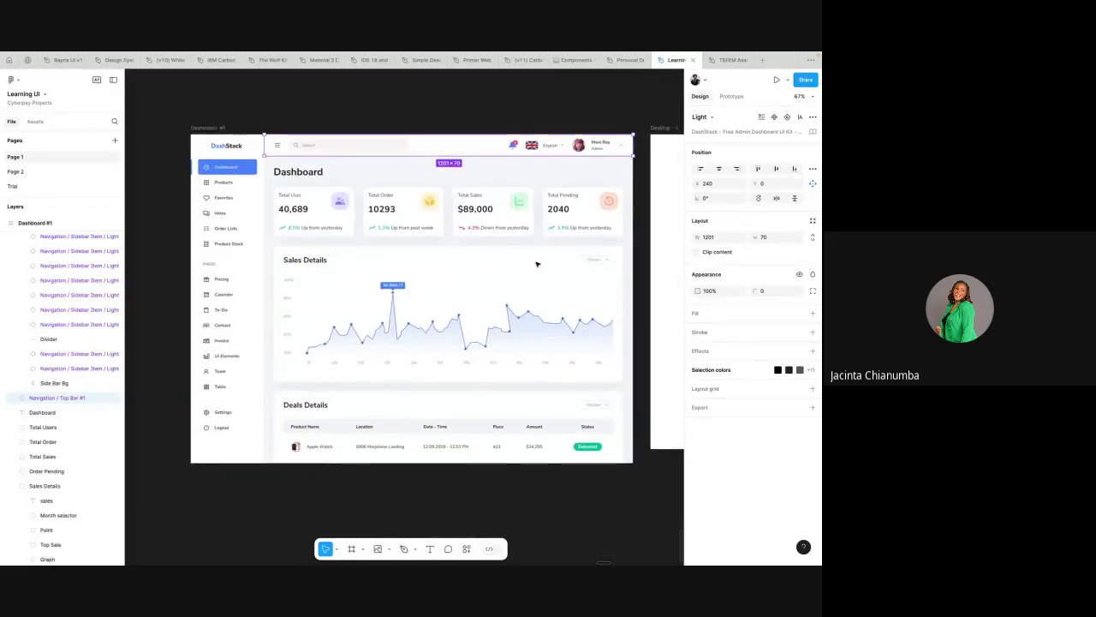
pyautogui.scroll(2, 537, 264)
pyautogui.scroll(-1, 537, 263)
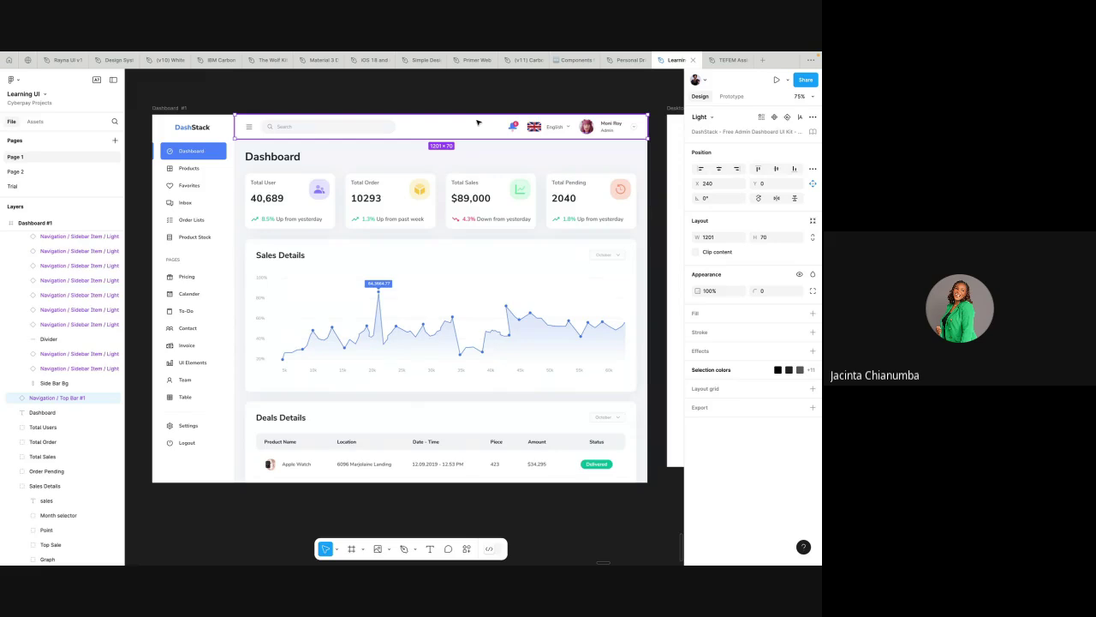
pyautogui.hscroll(2, 477, 123)
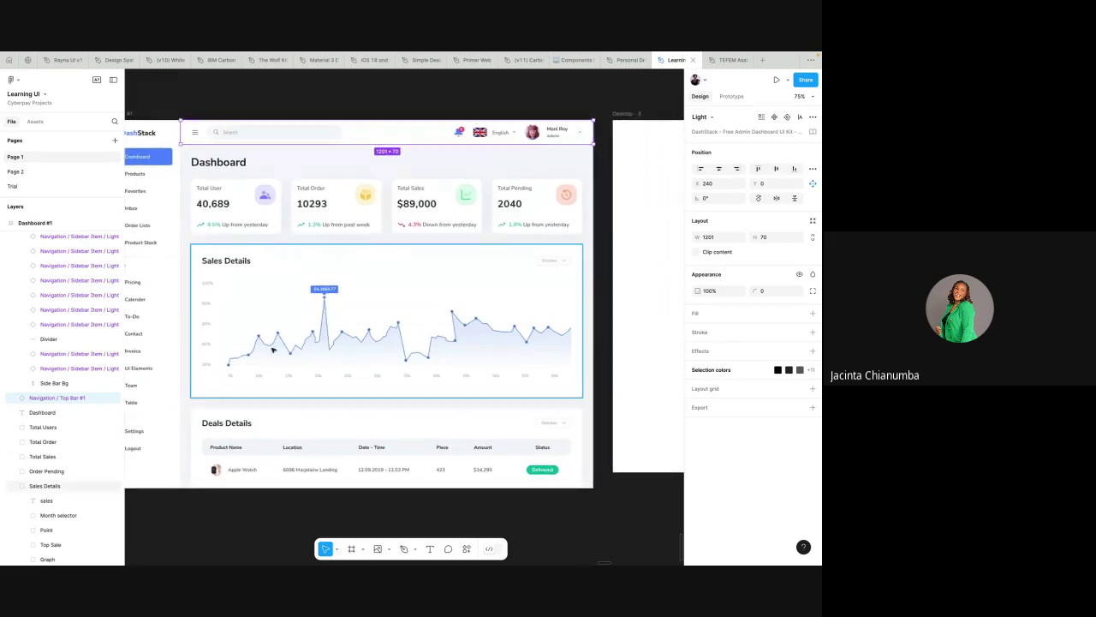
pyautogui.hscroll(-2, 207, 175)
pyautogui.scroll(-1, 208, 175)
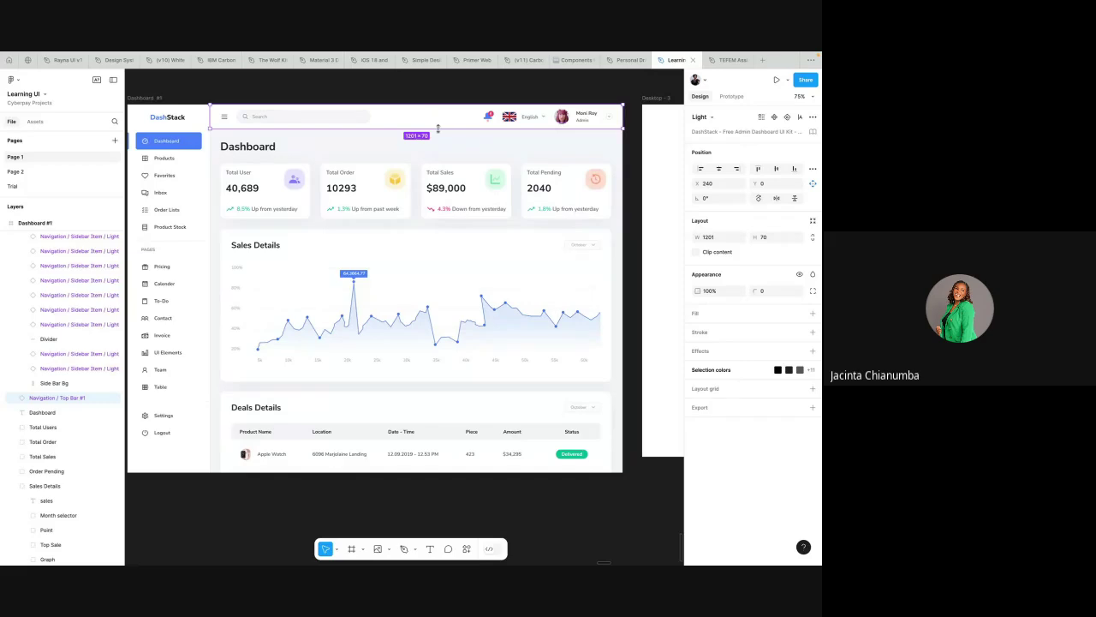
pyautogui.hscroll(2, 437, 129)
pyautogui.scroll(1, 438, 129)
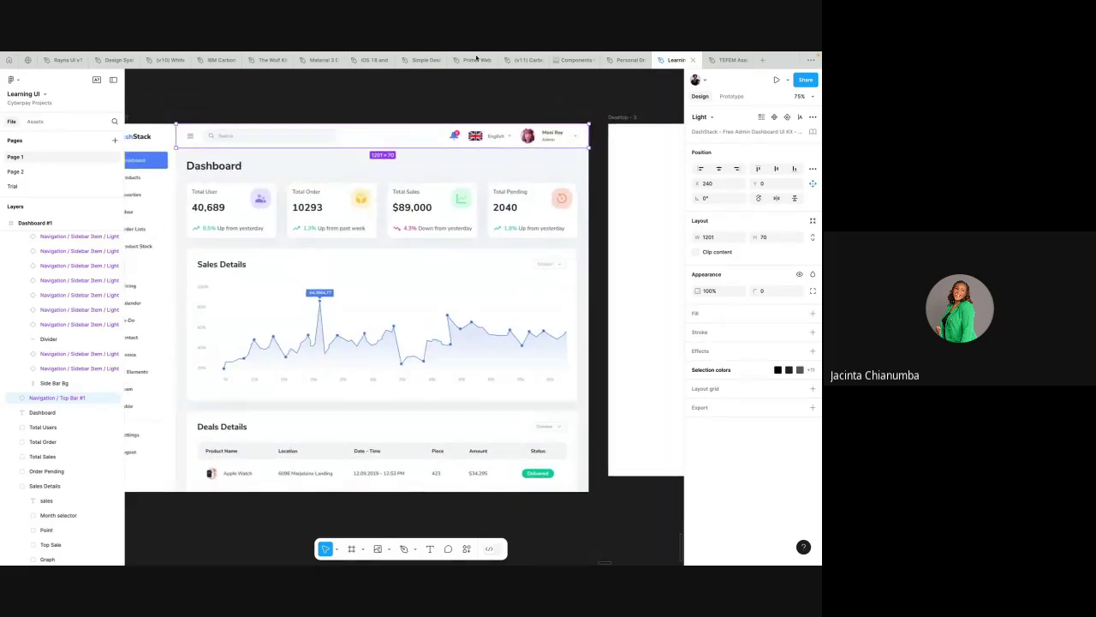
pyautogui.scroll(-4, 400, 208)
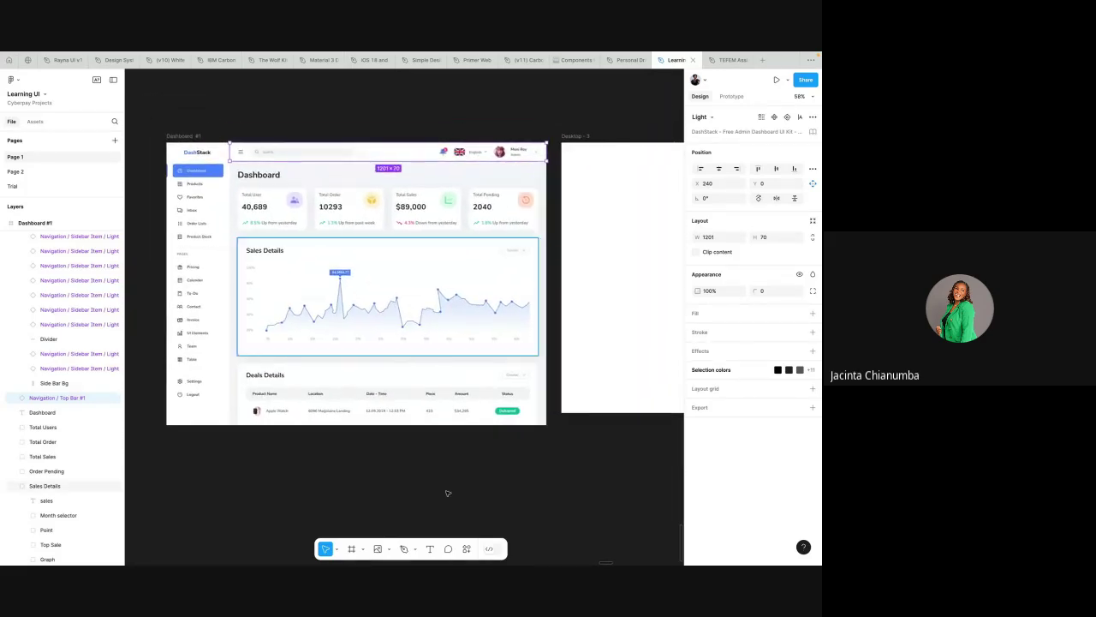
# - Draw a full-height sidebar rectangle about 263 × 1024 along the left edge of the empty desktop frame
pyautogui.click(361, 549)
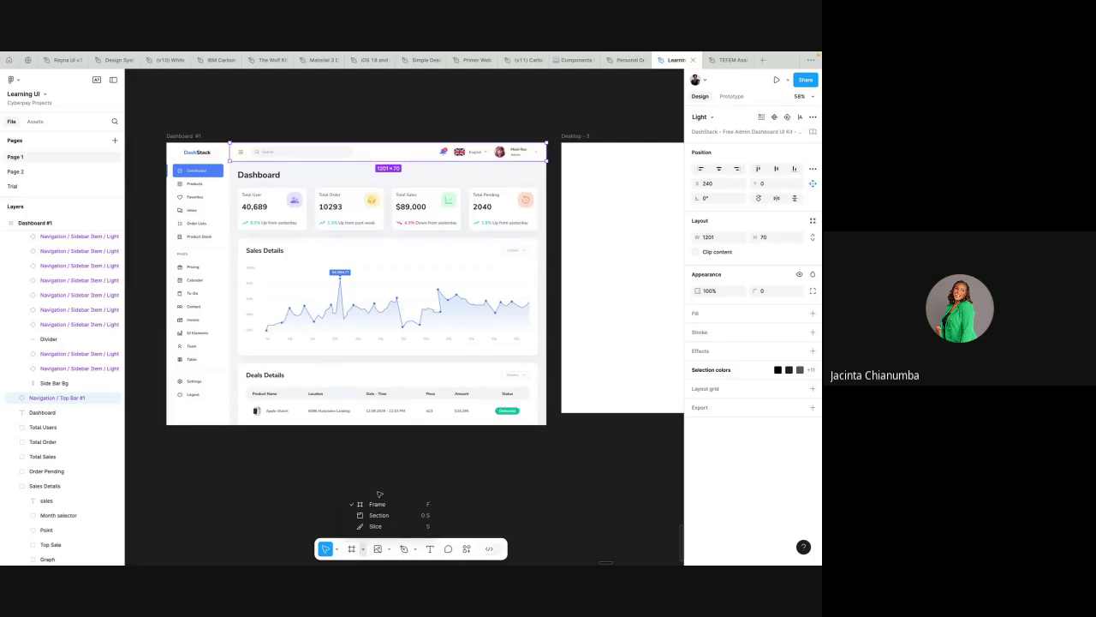
pyautogui.click(388, 549)
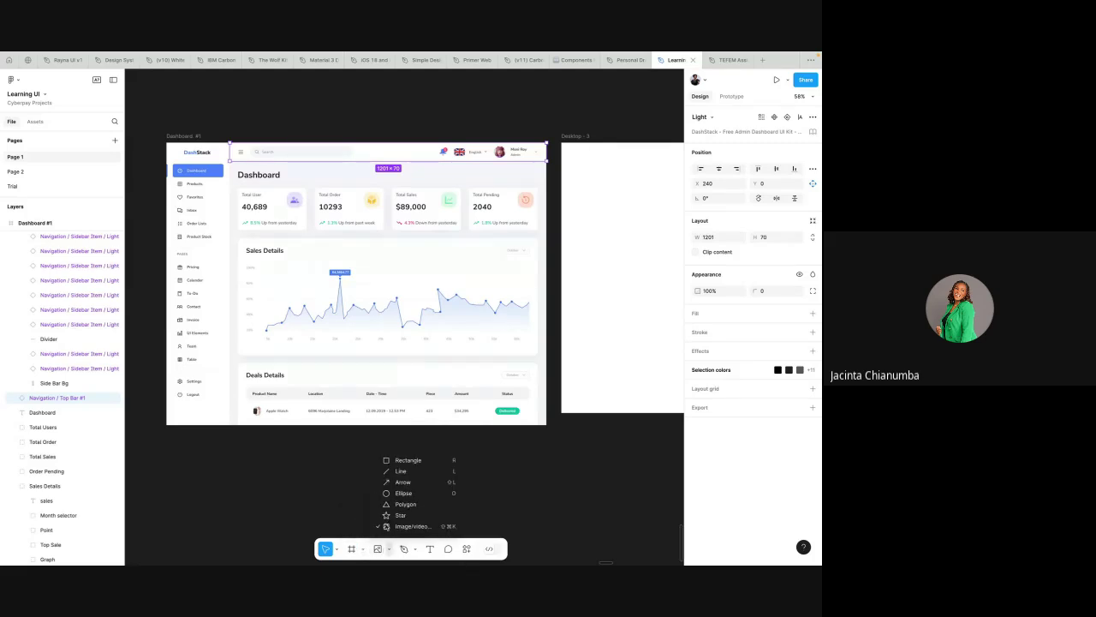
pyautogui.click(409, 456)
pyautogui.hscroll(1, 533, 254)
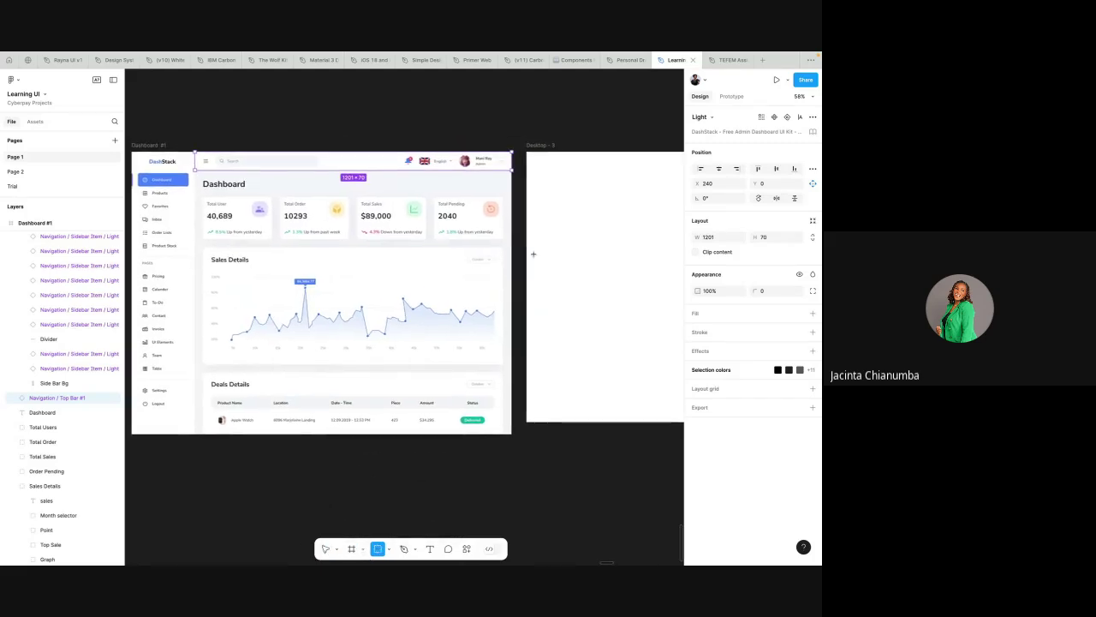
pyautogui.moveTo(526, 152); pyautogui.dragTo(597, 422)
pyautogui.hscroll(3, 597, 421)
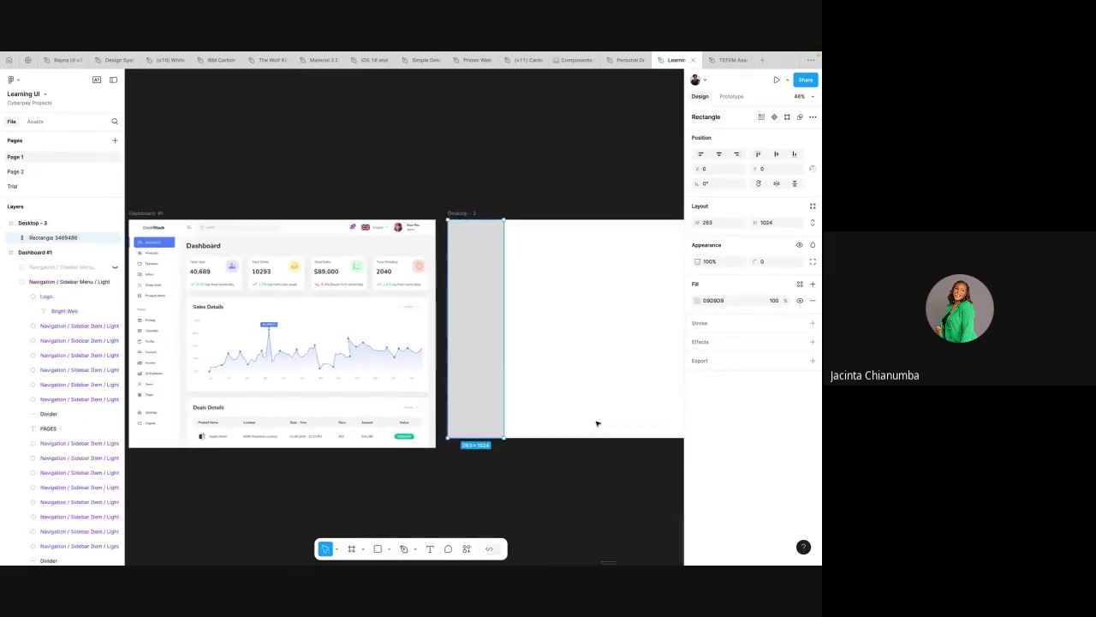
pyautogui.scroll(-2, 597, 420)
pyautogui.scroll(-3, 597, 421)
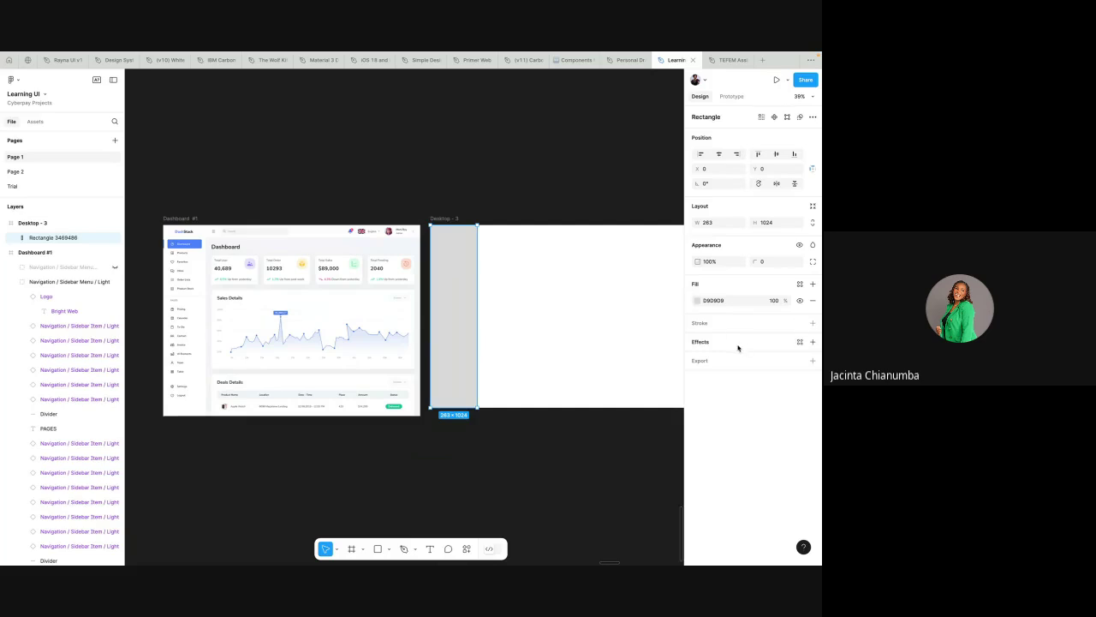
# - Give the sidebar rectangle a 1 px inside stroke on its right side only and a white FFFFFF fill
pyautogui.click(813, 323)
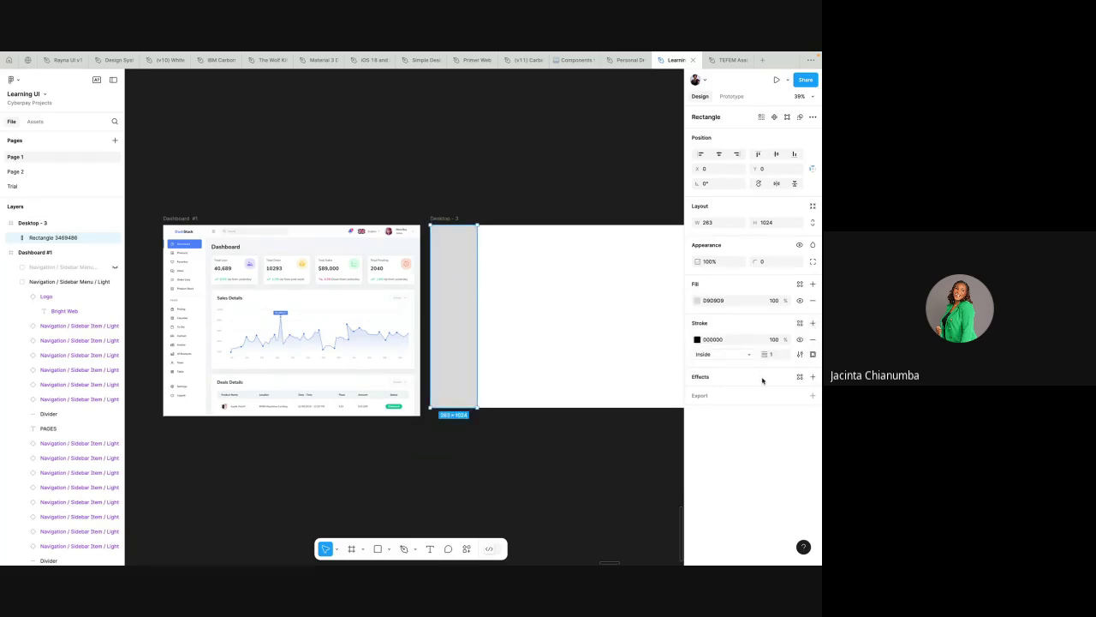
pyautogui.click(813, 354)
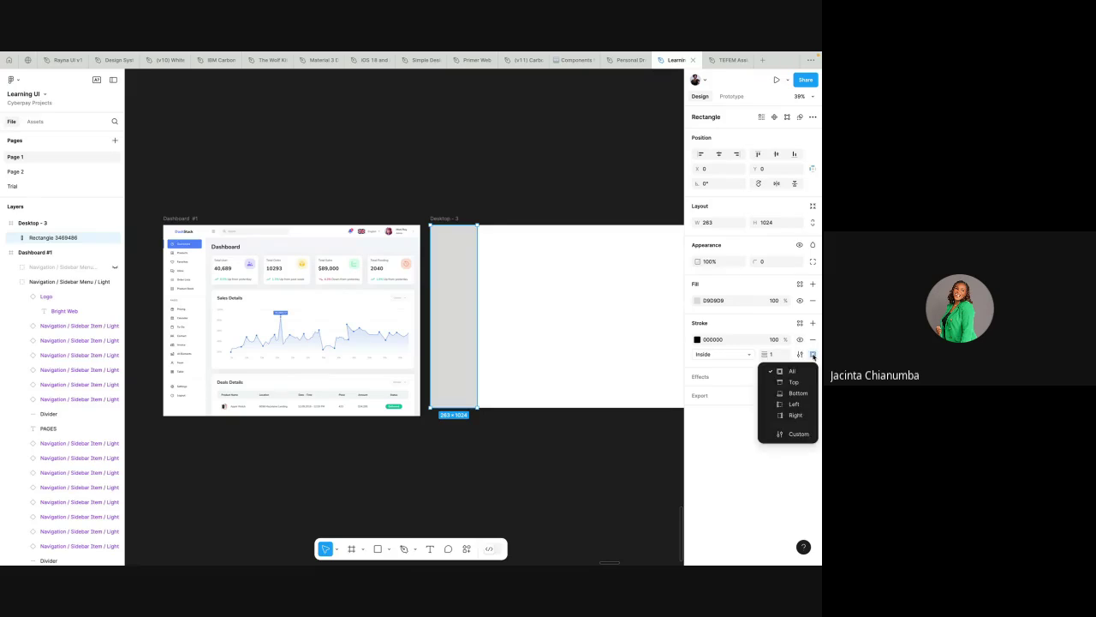
pyautogui.click(794, 416)
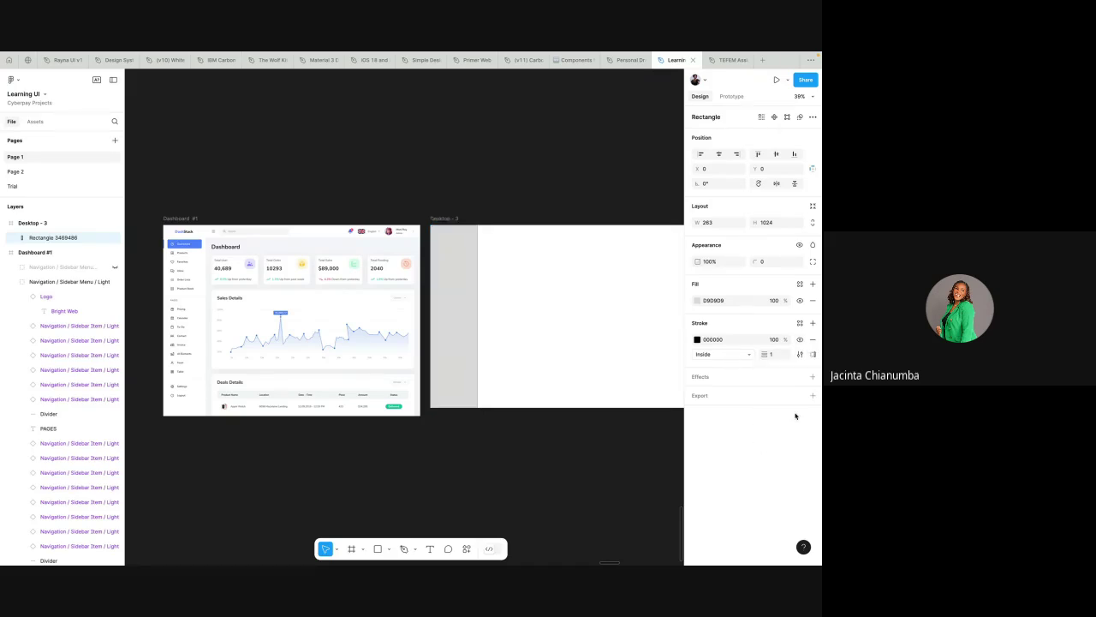
pyautogui.click(732, 299)
pyautogui.write('f')
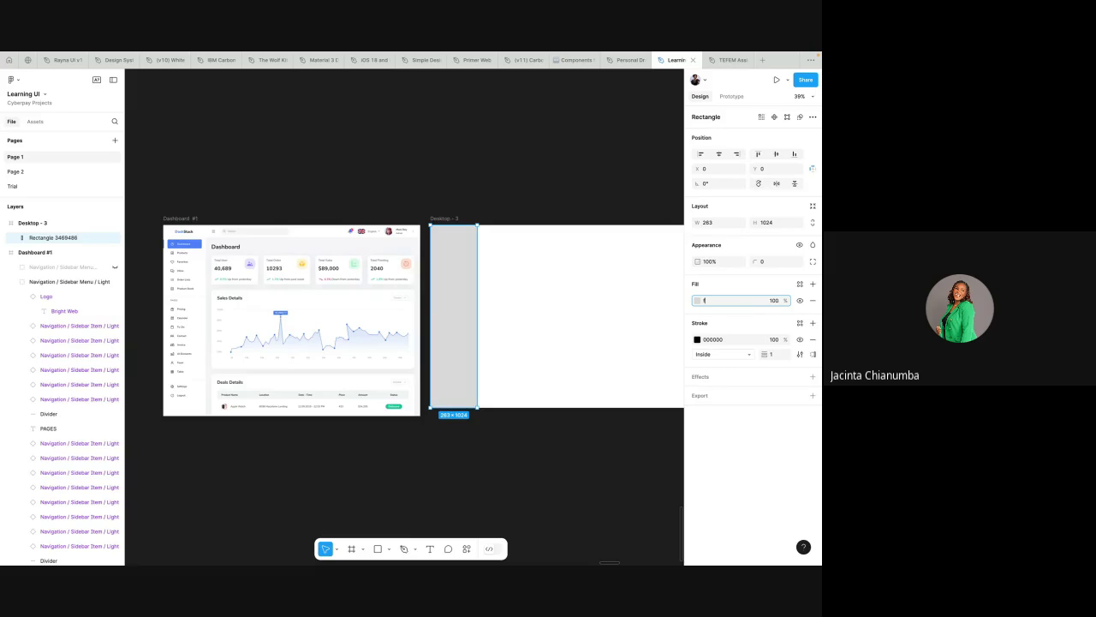
pyautogui.press('Return')
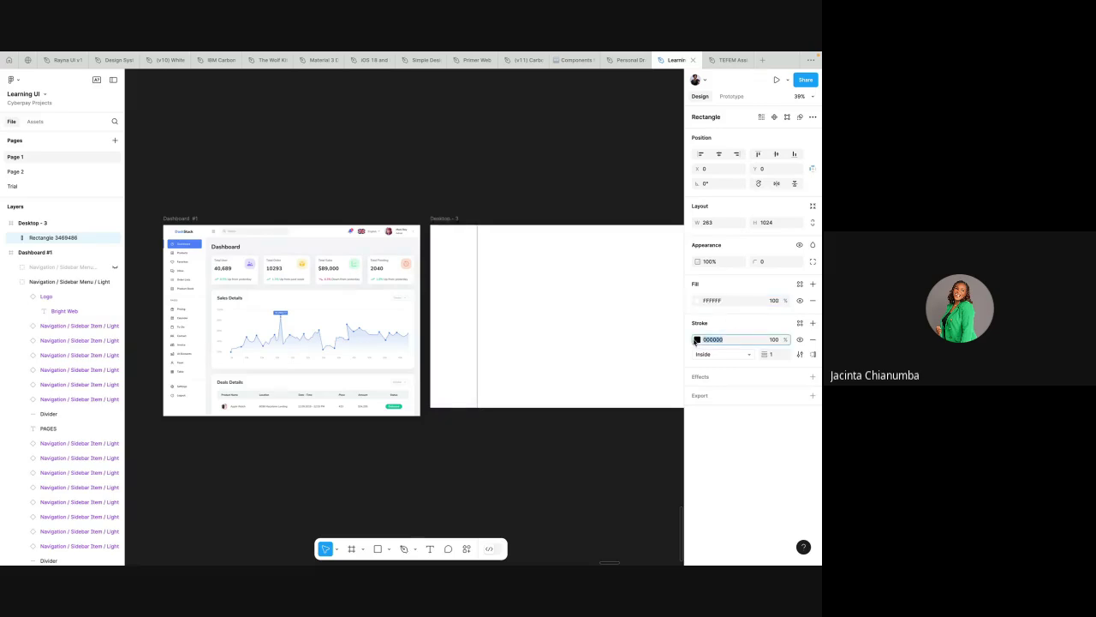
# - Lighten the sidebar rectangle's stroke to the pale grey E6E5E5 by raising its HSL lightness to 90
pyautogui.click(697, 339)
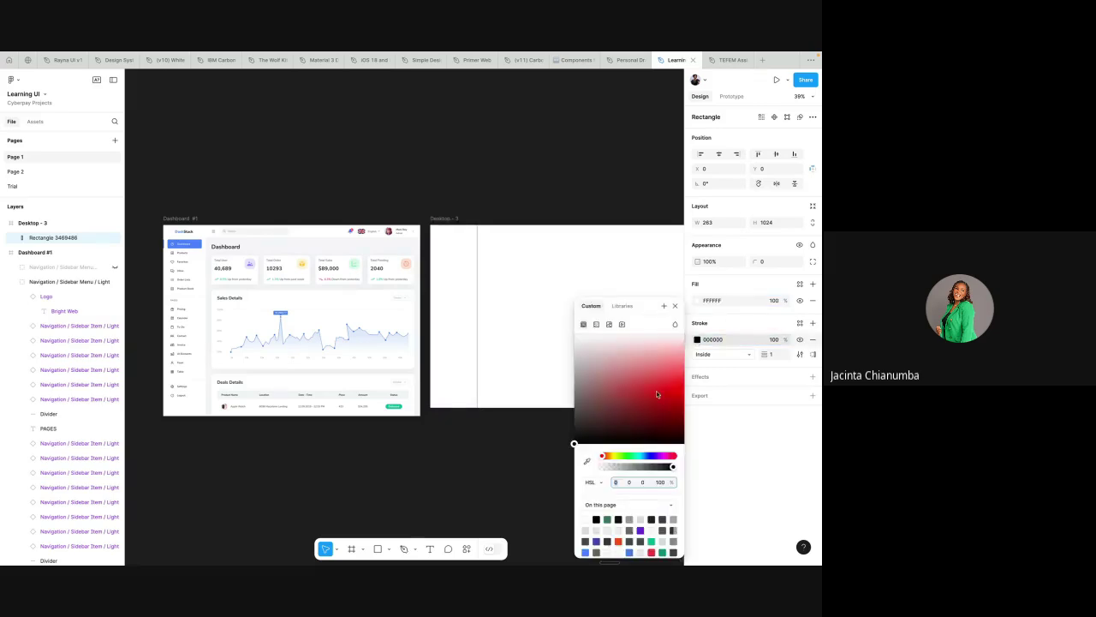
pyautogui.click(577, 394)
pyautogui.scroll(3, 504, 304)
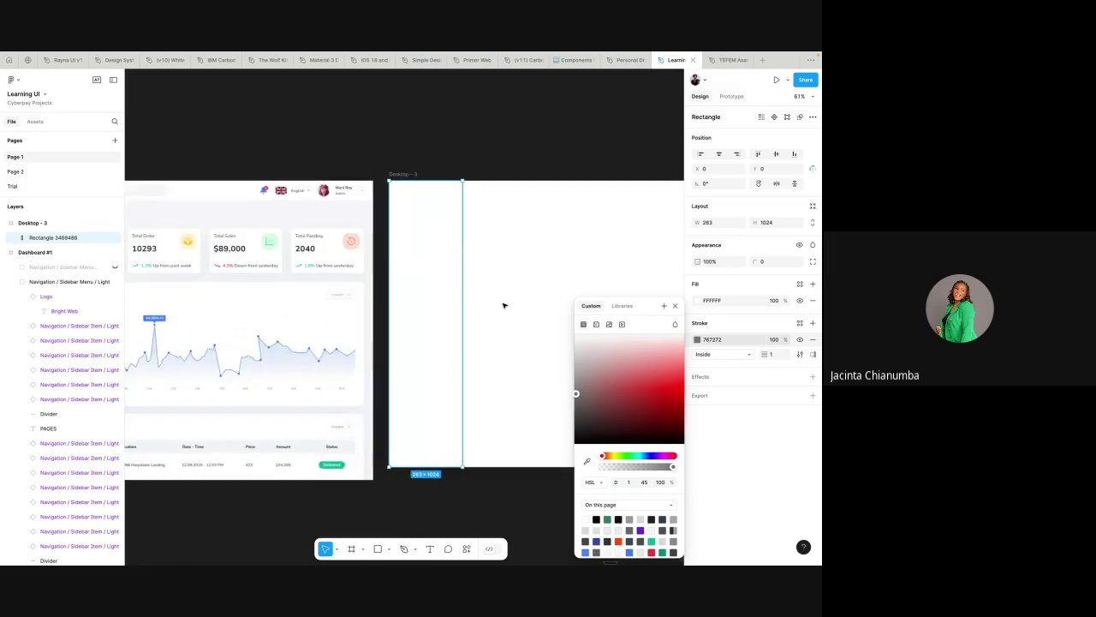
pyautogui.press('Escape')
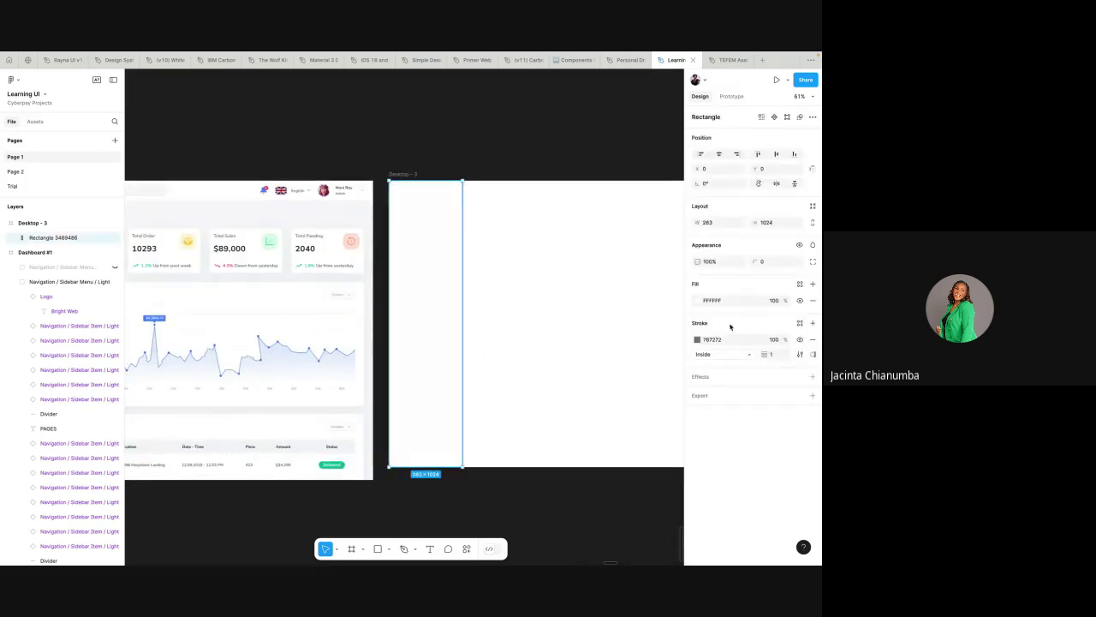
pyautogui.click(698, 339)
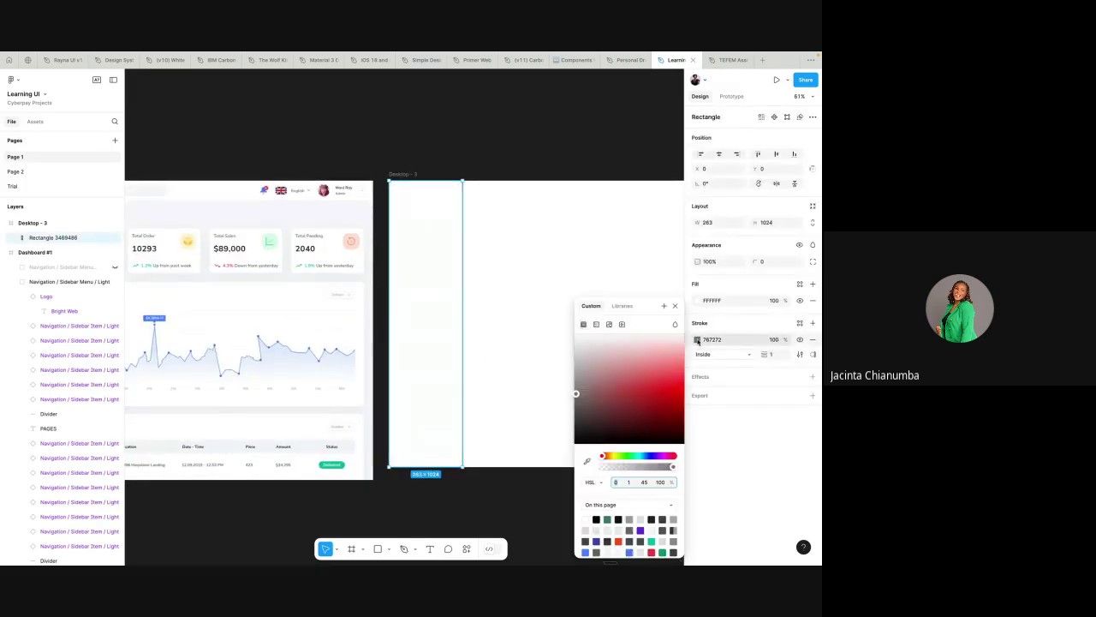
pyautogui.click(644, 482)
pyautogui.hotkey('shift', 'Up')
pyautogui.hotkey('shift', 'Up')
pyautogui.hotkey('shift', 'Up')
pyautogui.hotkey('shift', 'Up')
pyautogui.hotkey('shift', 'Up')
pyautogui.hotkey('shift', 'Up')
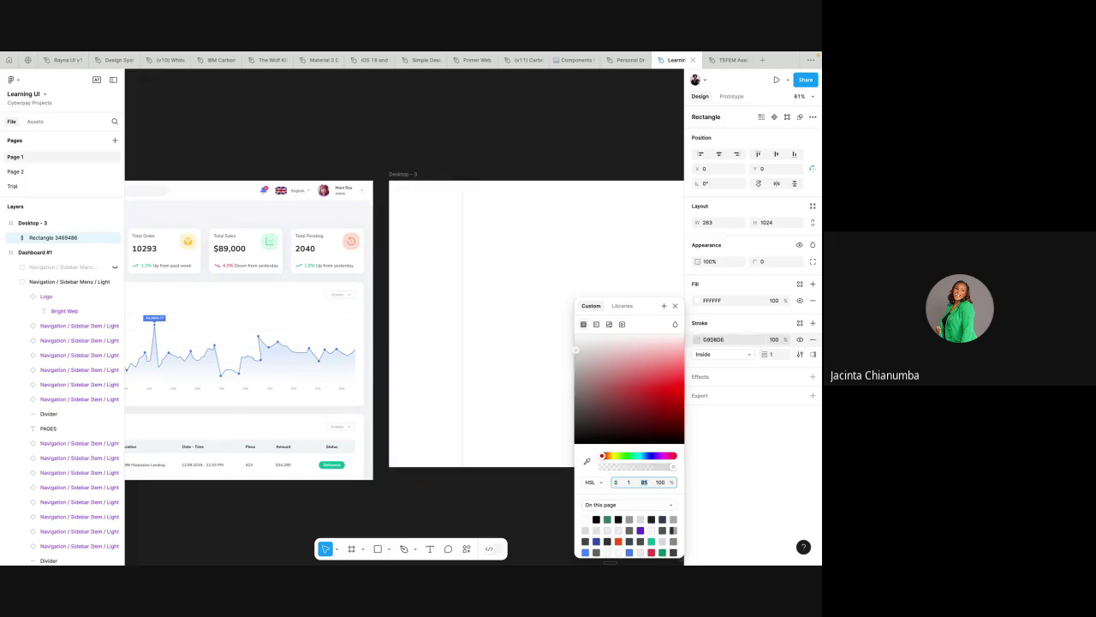
pyautogui.hotkey('shift', 'Down')
pyautogui.hotkey('shift', 'Down')
pyautogui.hotkey('shift', 'Up')
pyautogui.scroll(5, 548, 291)
pyautogui.scroll(-5, 548, 291)
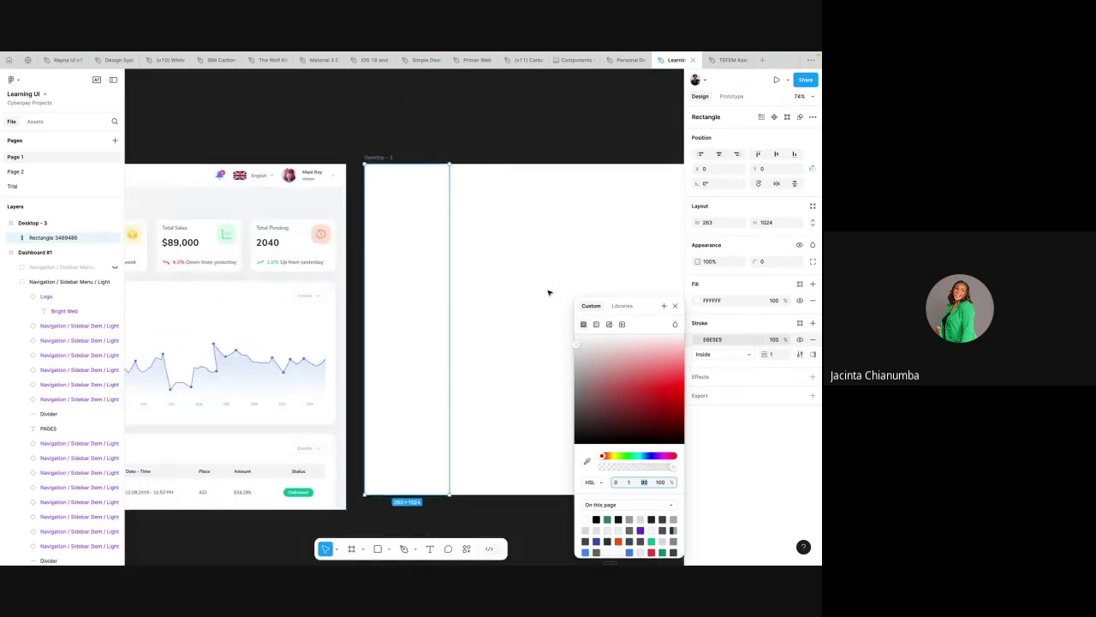
pyautogui.click(507, 154)
pyautogui.hscroll(-5, 506, 154)
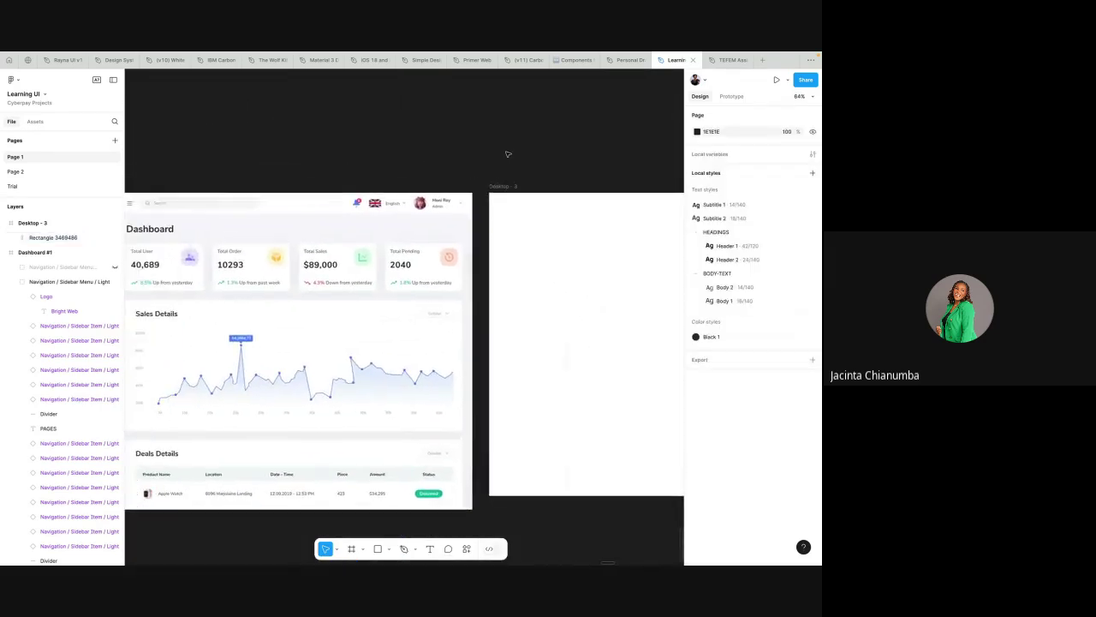
pyautogui.scroll(-3, 507, 154)
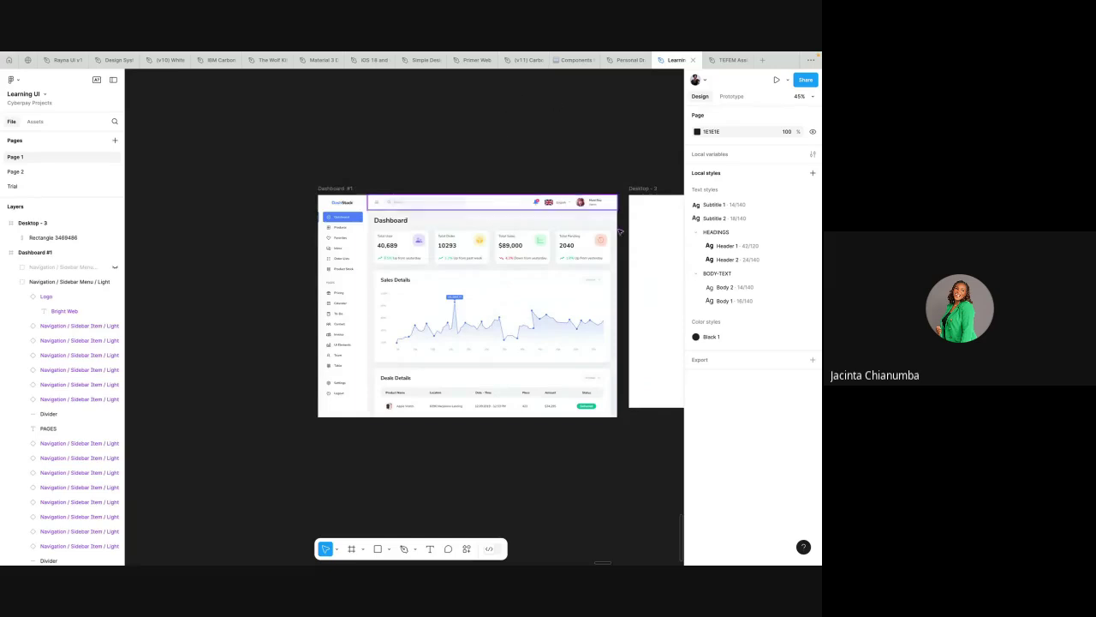
pyautogui.hscroll(2, 619, 232)
# - Add the text "DashStack" at the top of the sidebar in Nunito Sans Black, size 32, at about X 46, Y 23
pyautogui.click(637, 215)
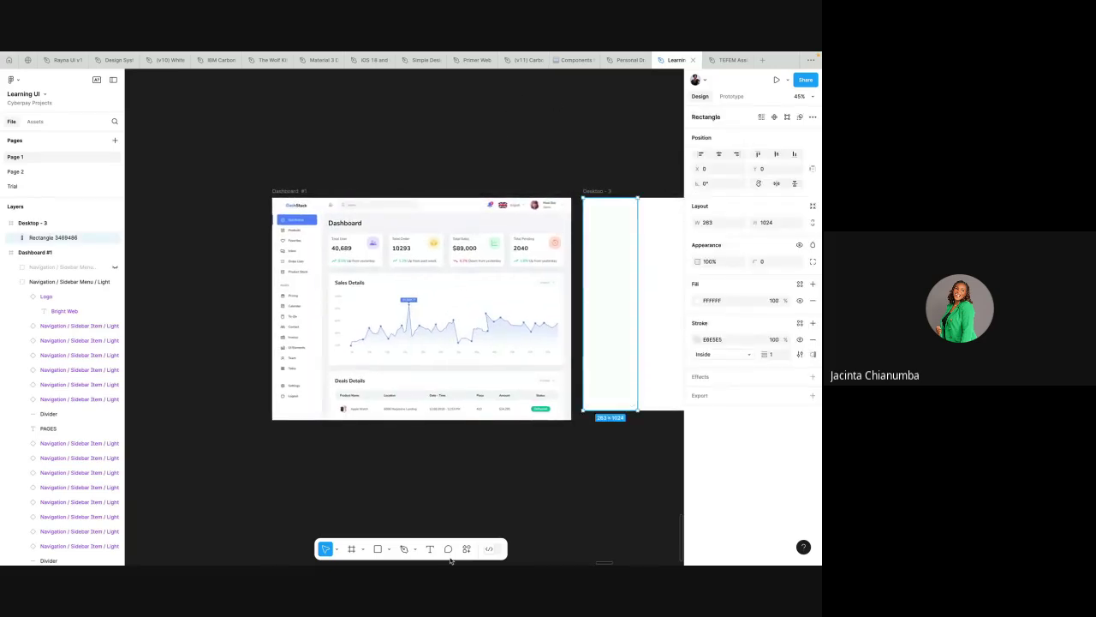
pyautogui.click(431, 549)
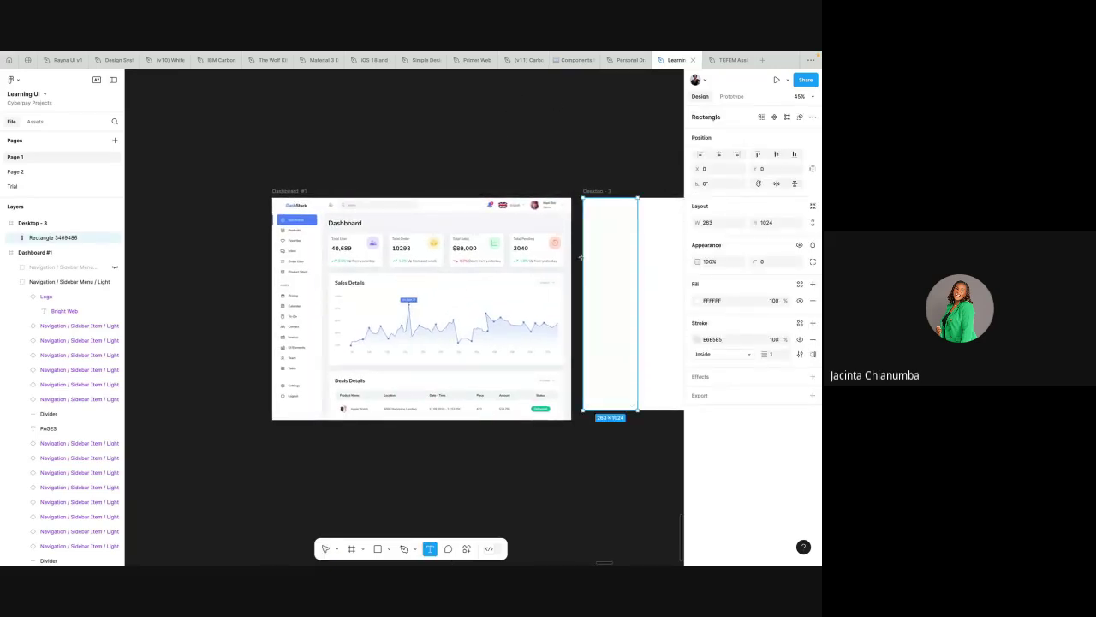
pyautogui.click(592, 202)
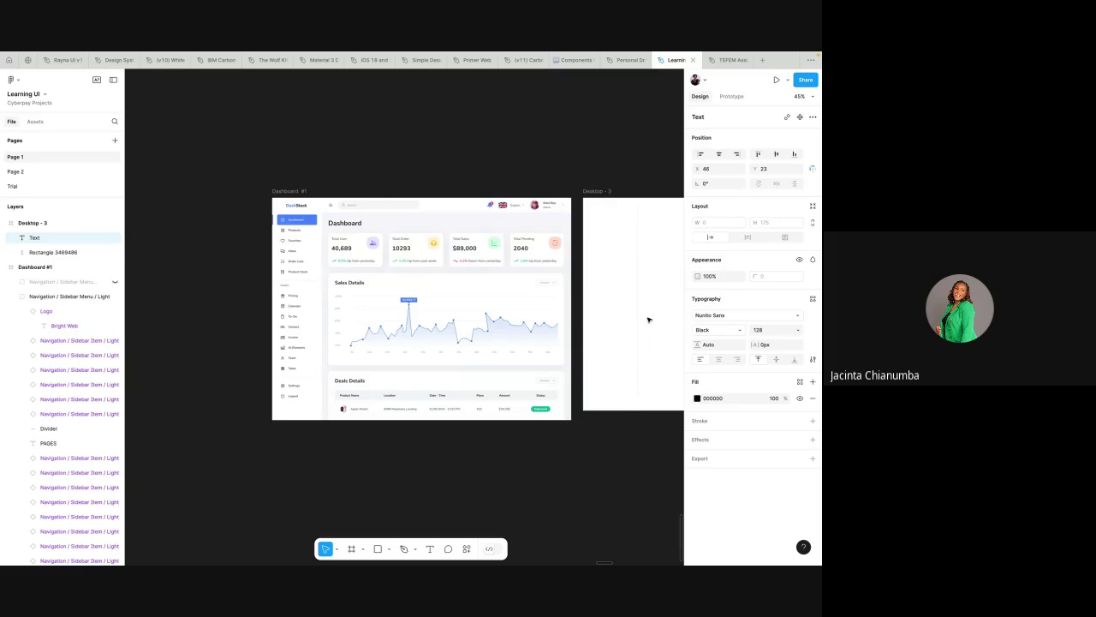
pyautogui.click(759, 329)
pyautogui.click(798, 330)
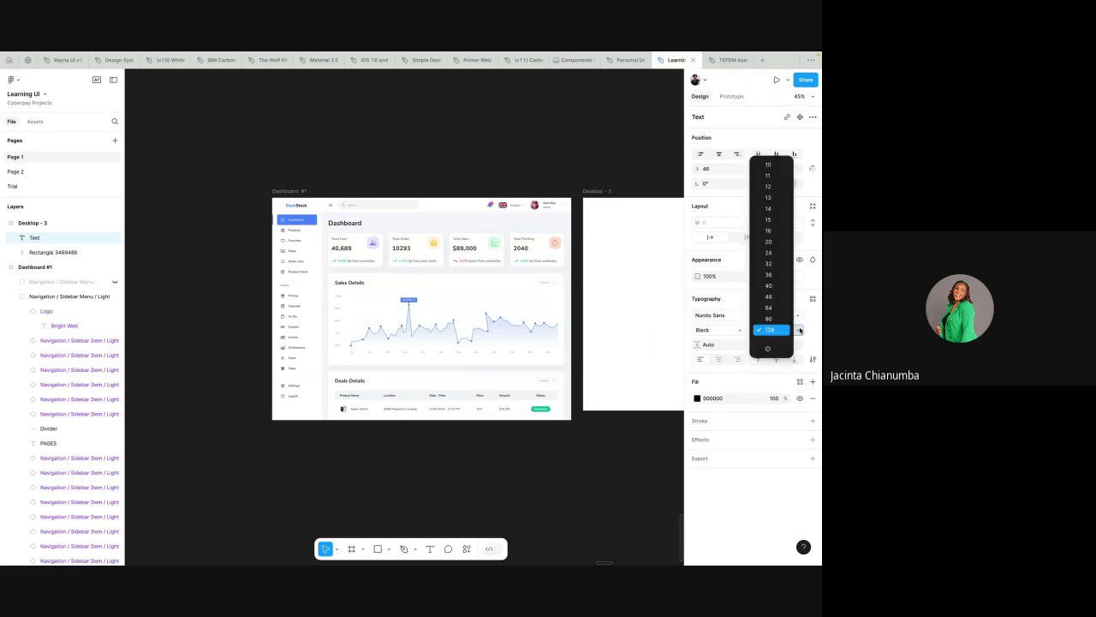
pyautogui.click(773, 265)
pyautogui.hscroll(2, 586, 233)
pyautogui.scroll(1, 586, 233)
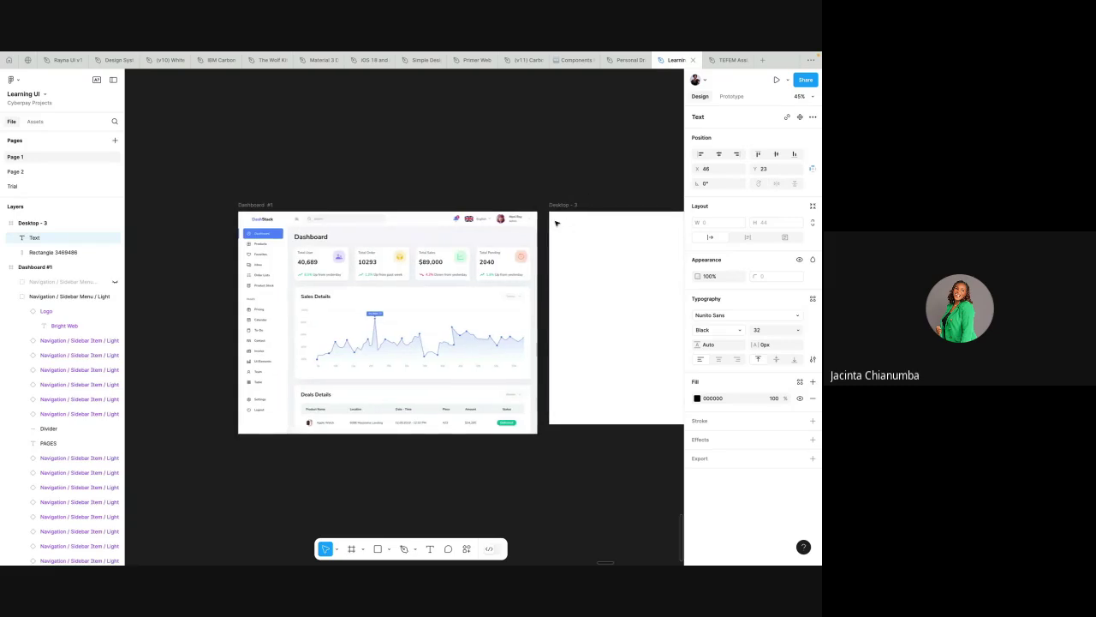
pyautogui.write('DashStack')
pyautogui.press('Escape')
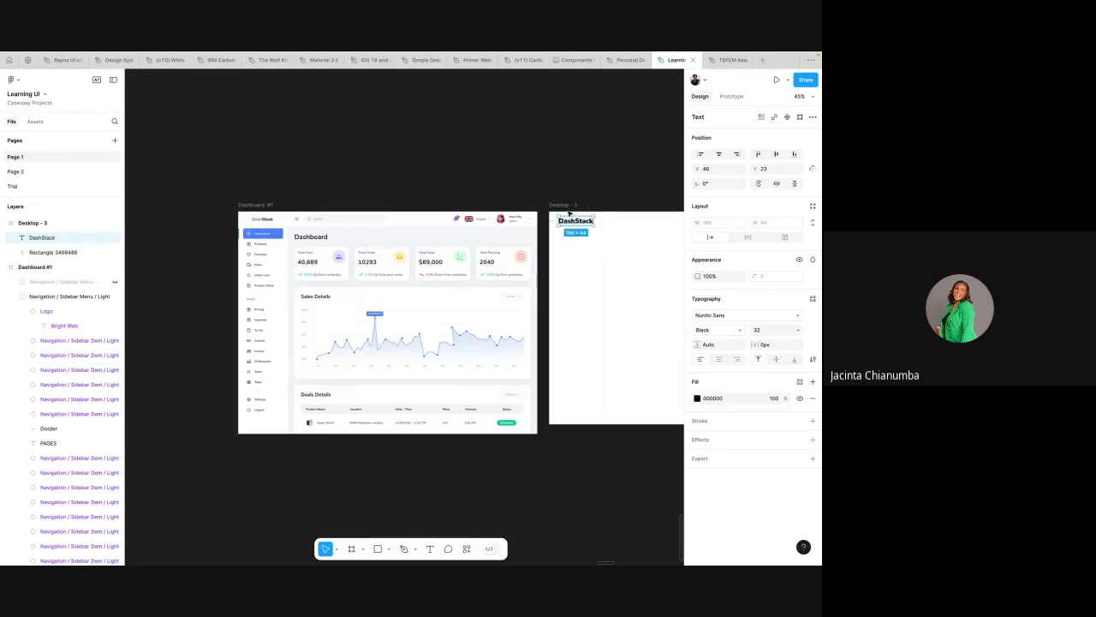
# - Colour only the "Dash" part of the logo text blue 4880FF, sampled from the active menu item in Dashboard #1
pyautogui.scroll(1, 566, 225)
pyautogui.doubleClick(565, 223)
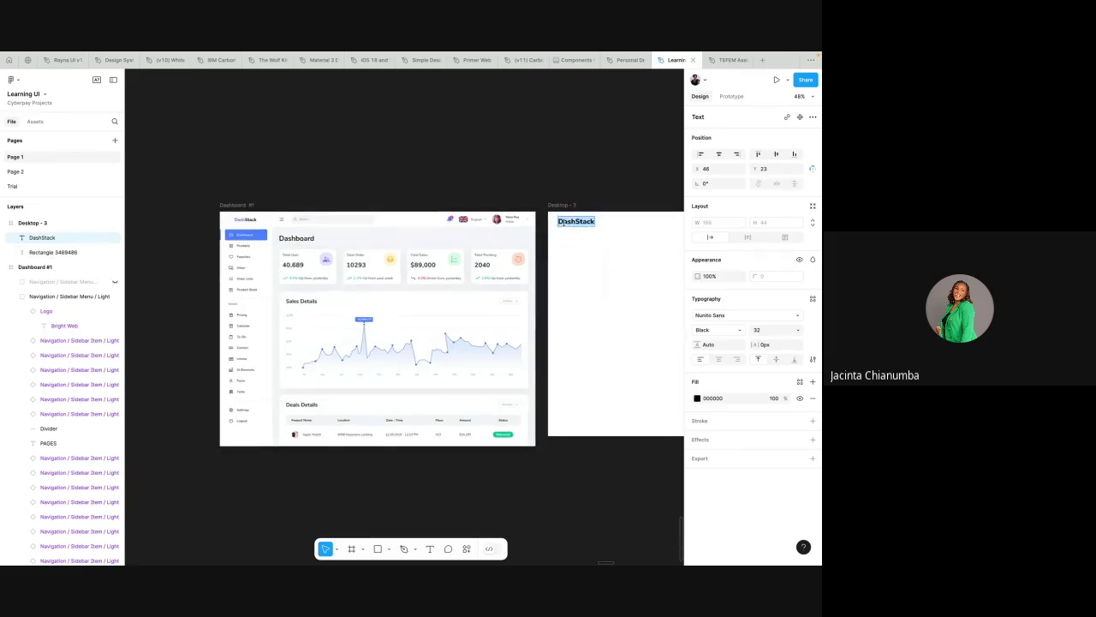
pyautogui.click(572, 221)
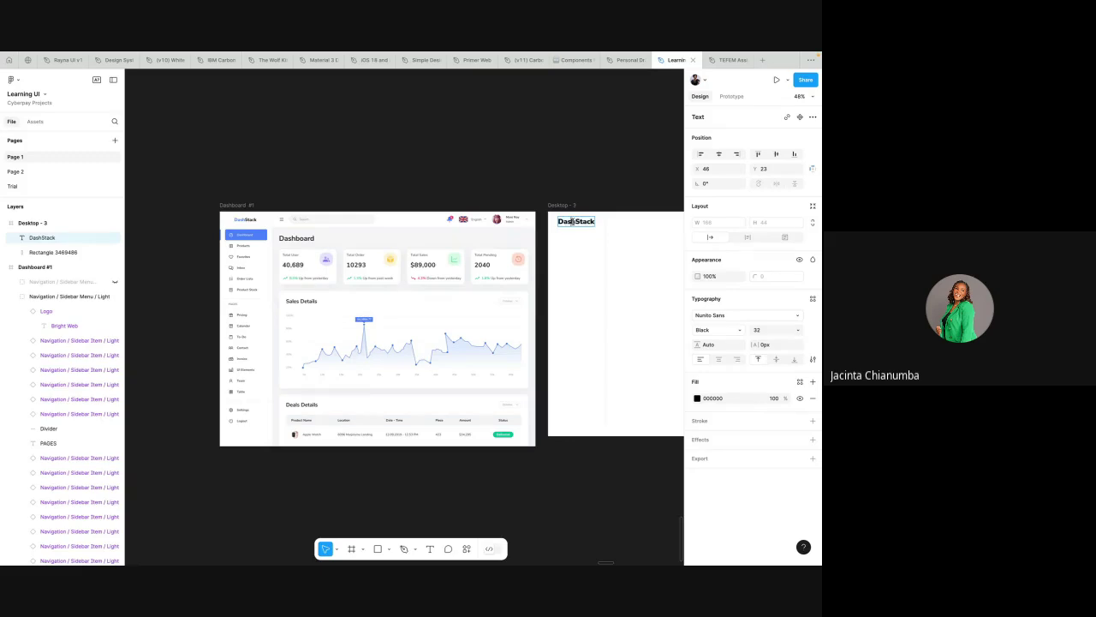
pyautogui.moveTo(574, 221); pyautogui.dragTo(560, 221)
pyautogui.click(697, 399)
pyautogui.click(587, 460)
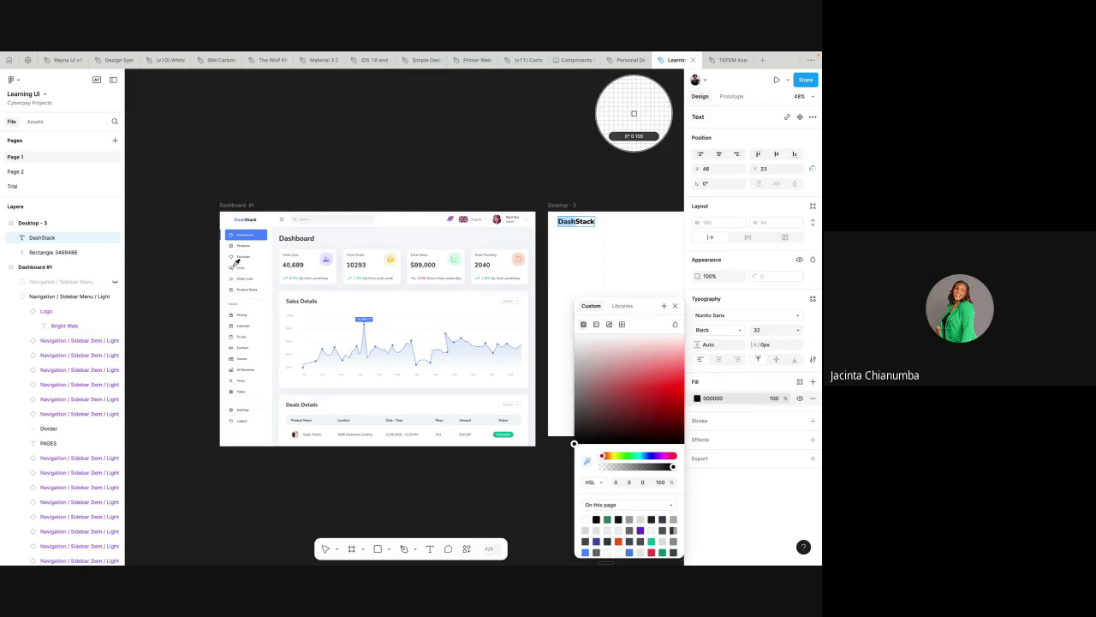
pyautogui.click(248, 235)
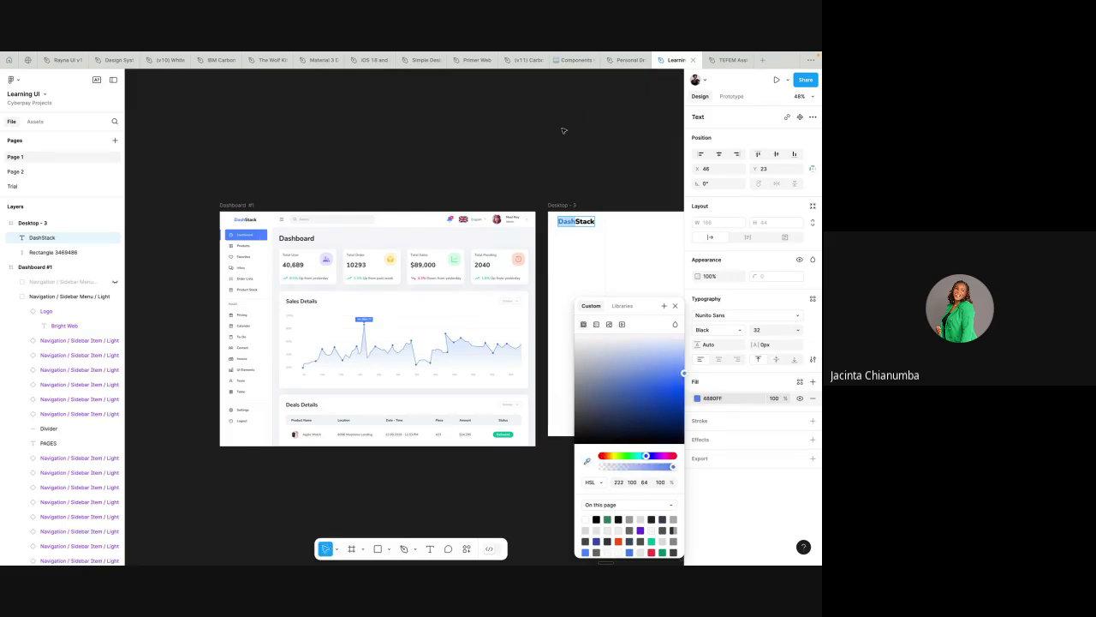
pyautogui.press('Escape')
pyautogui.press('Escape')
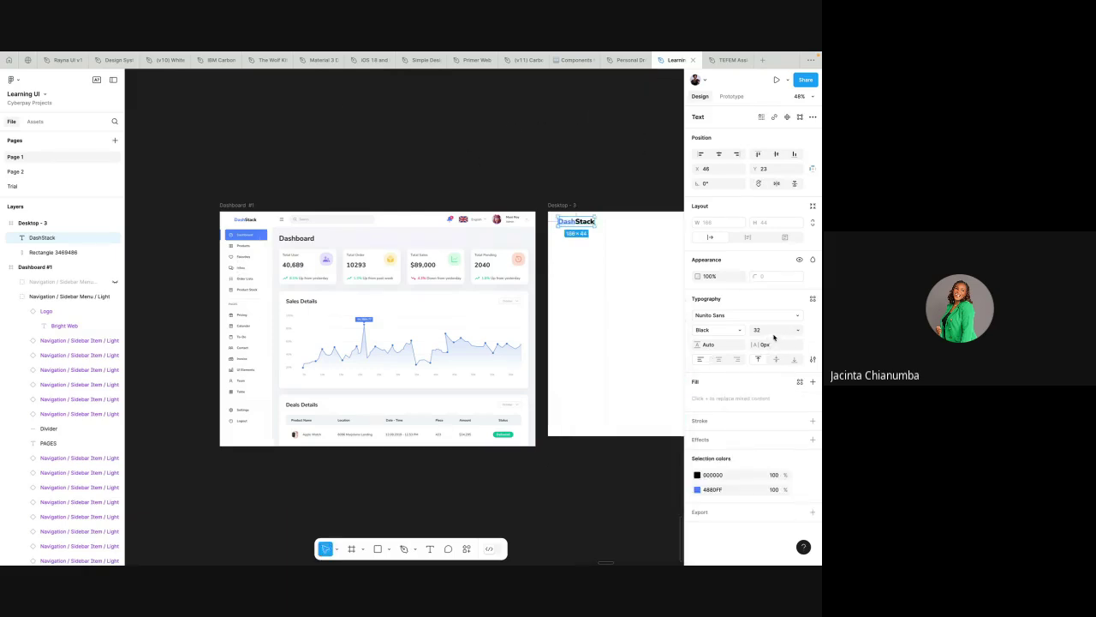
# - Set the DashStack logo text to ExtraBold weight and font size 20
pyautogui.click(797, 330)
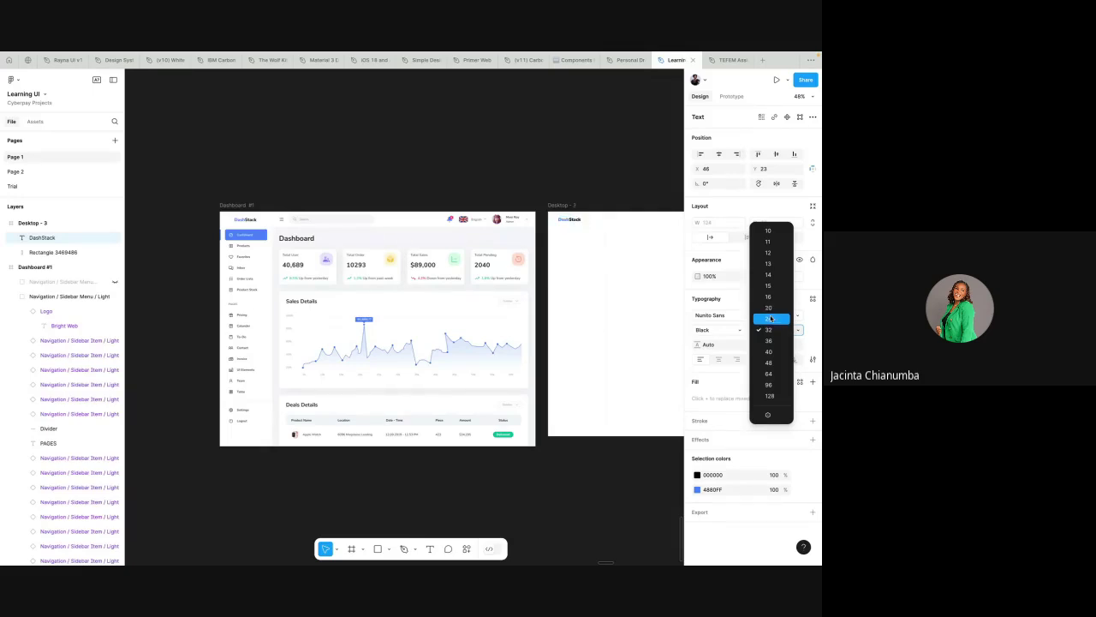
pyautogui.click(769, 319)
pyautogui.click(741, 330)
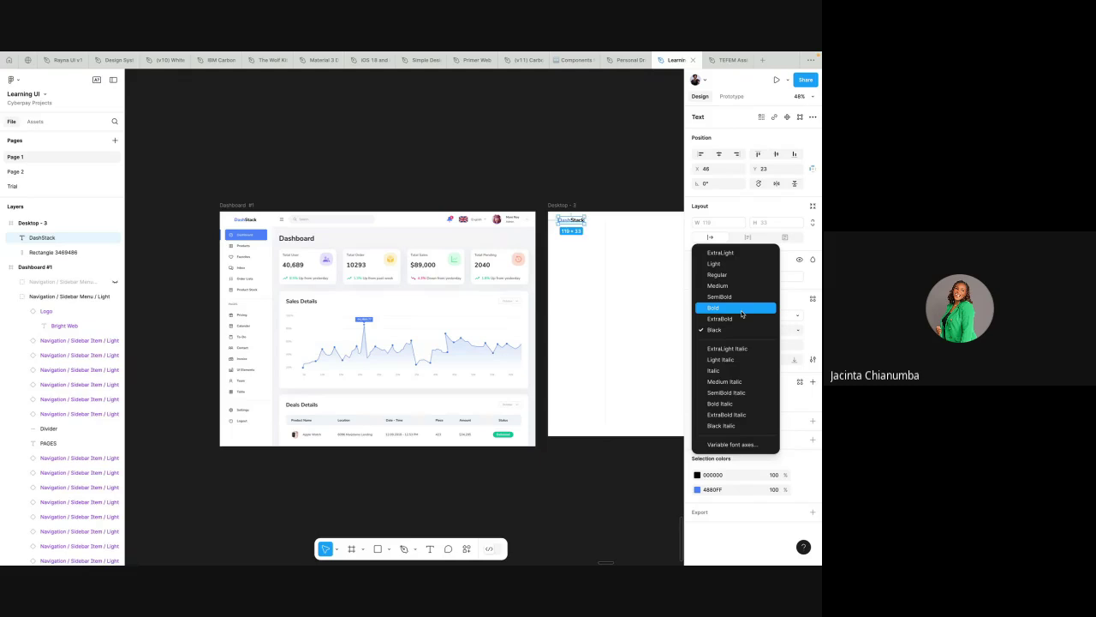
pyautogui.click(742, 320)
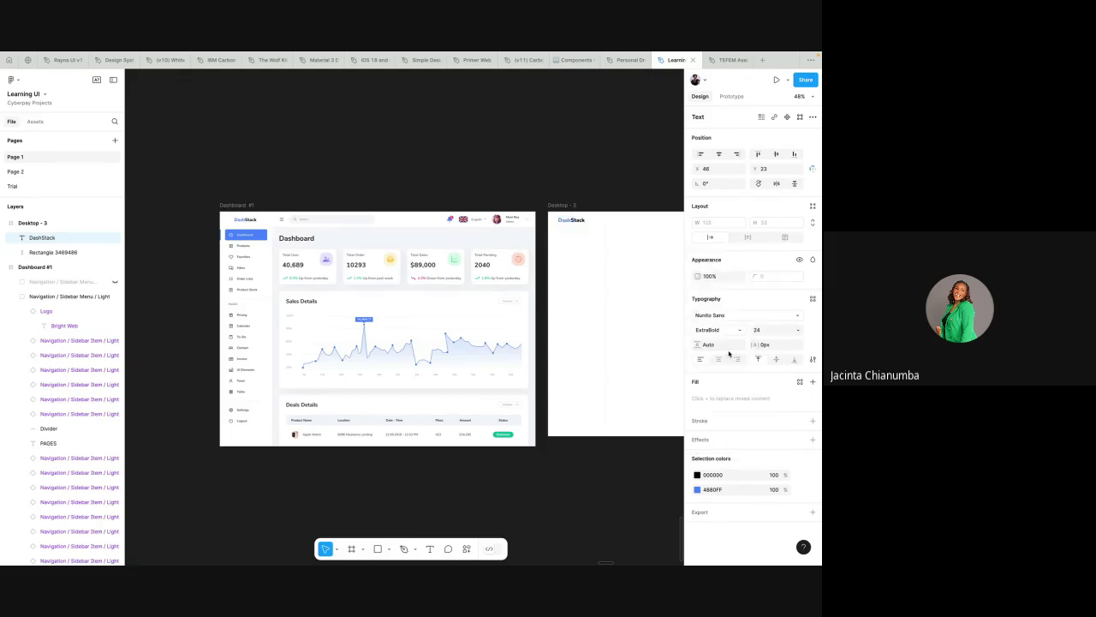
pyautogui.click(798, 329)
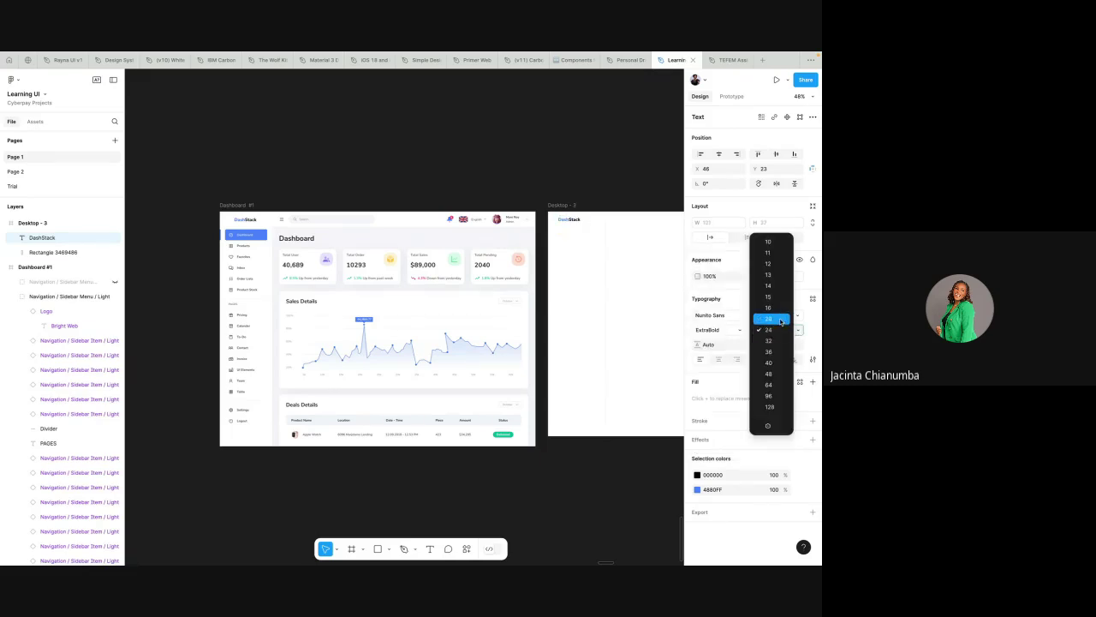
pyautogui.click(775, 318)
pyautogui.scroll(5, 605, 232)
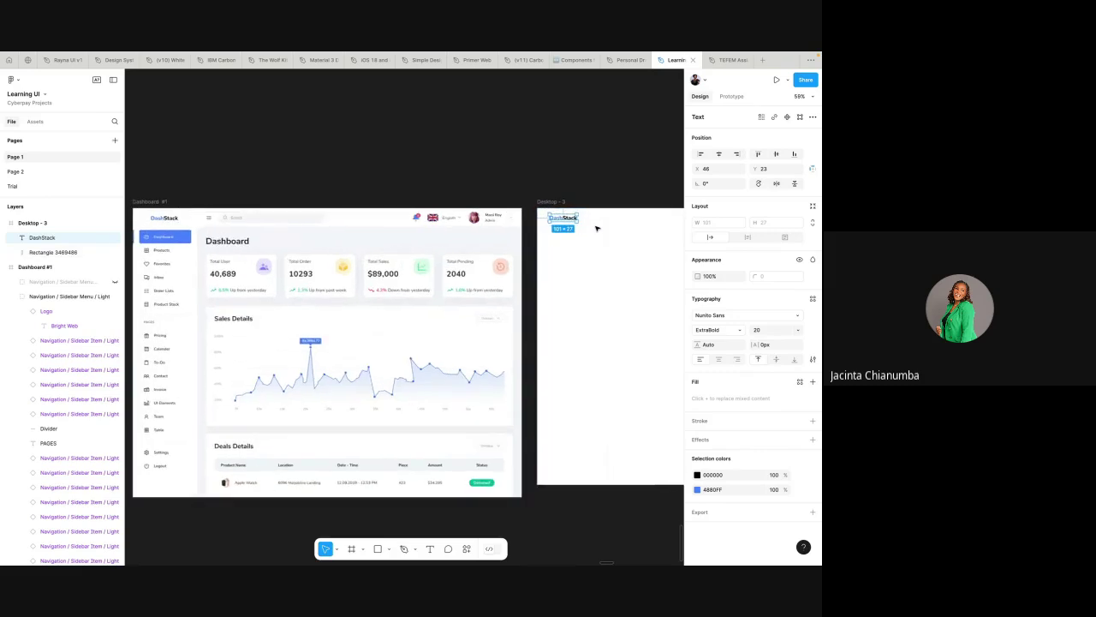
pyautogui.click(558, 172)
# - Centre the DashStack logo text horizontally on the sidebar rectangle
pyautogui.scroll(1, 577, 204)
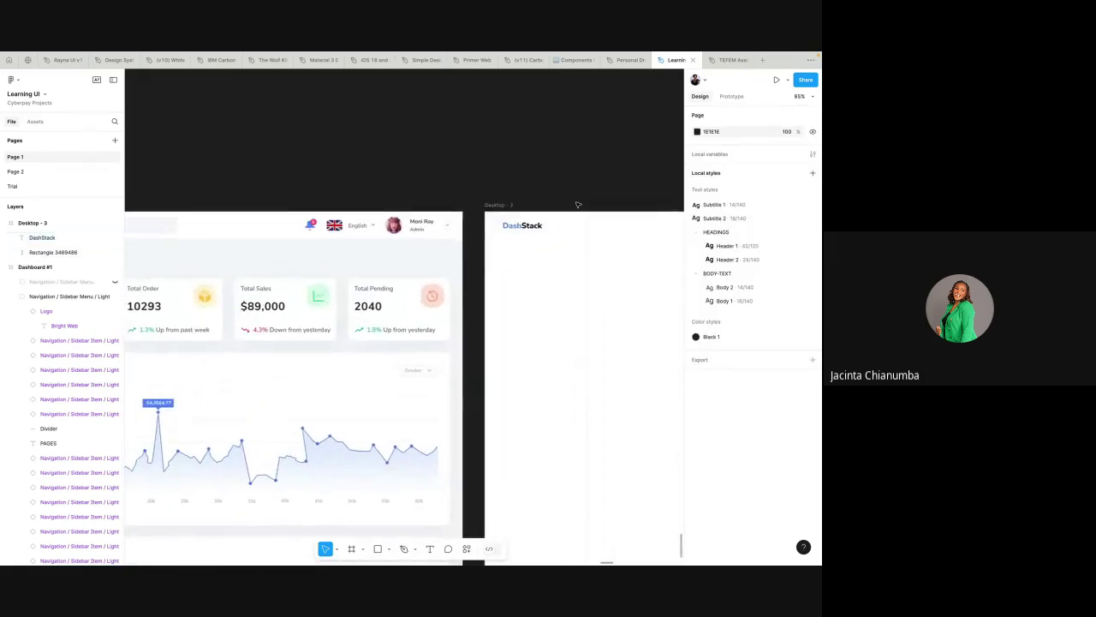
pyautogui.moveTo(618, 270); pyautogui.dragTo(503, 241)
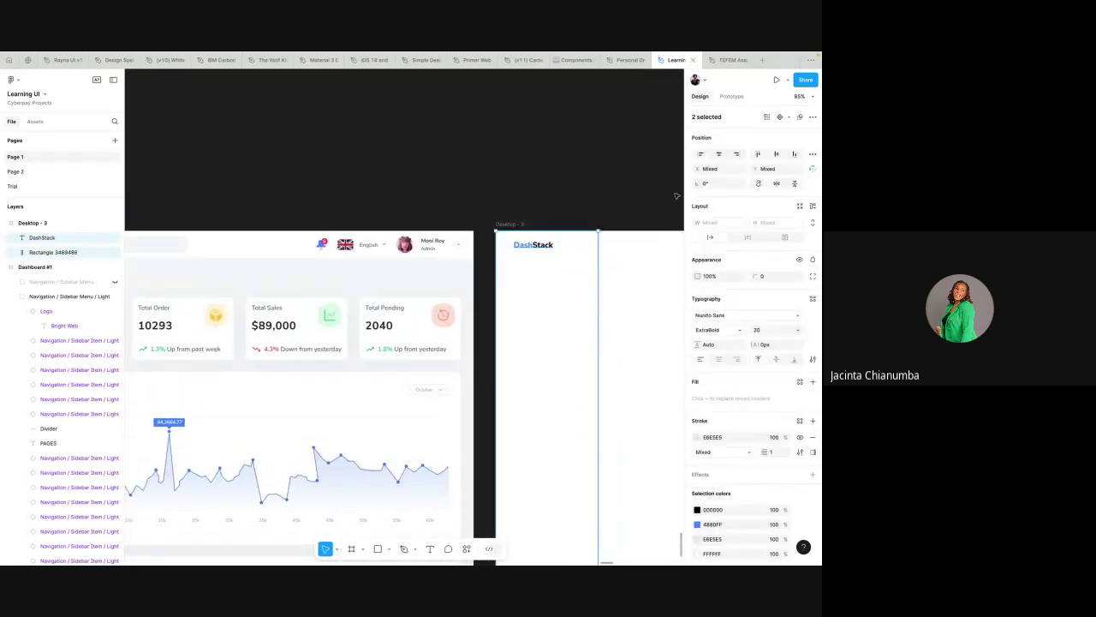
pyautogui.click(718, 155)
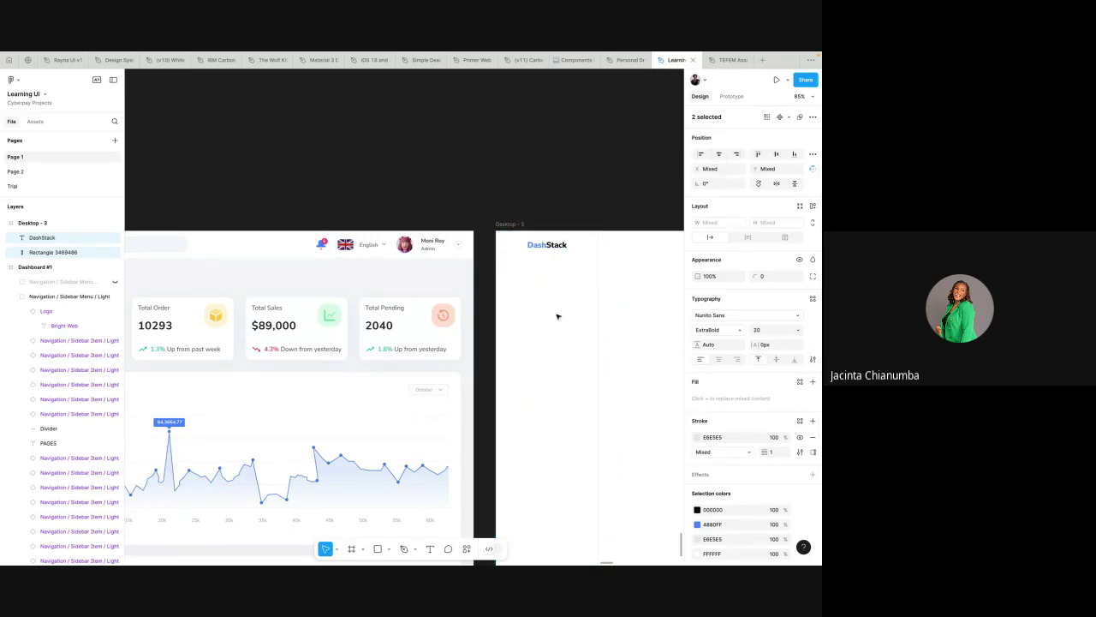
pyautogui.scroll(-3, 557, 316)
pyautogui.click(560, 95)
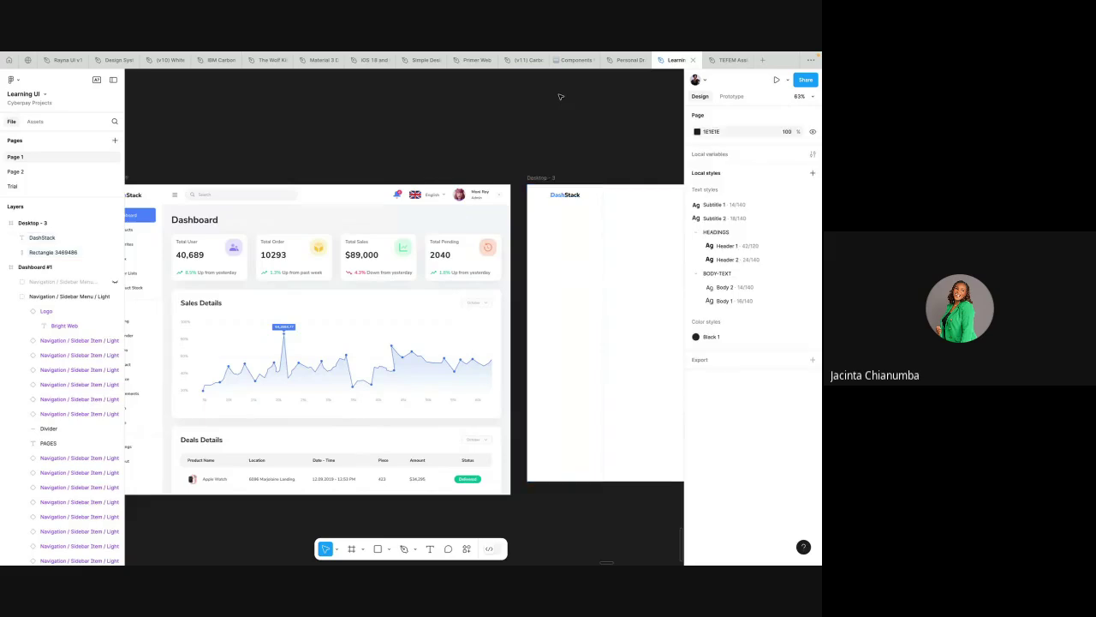
pyautogui.scroll(-1, 560, 95)
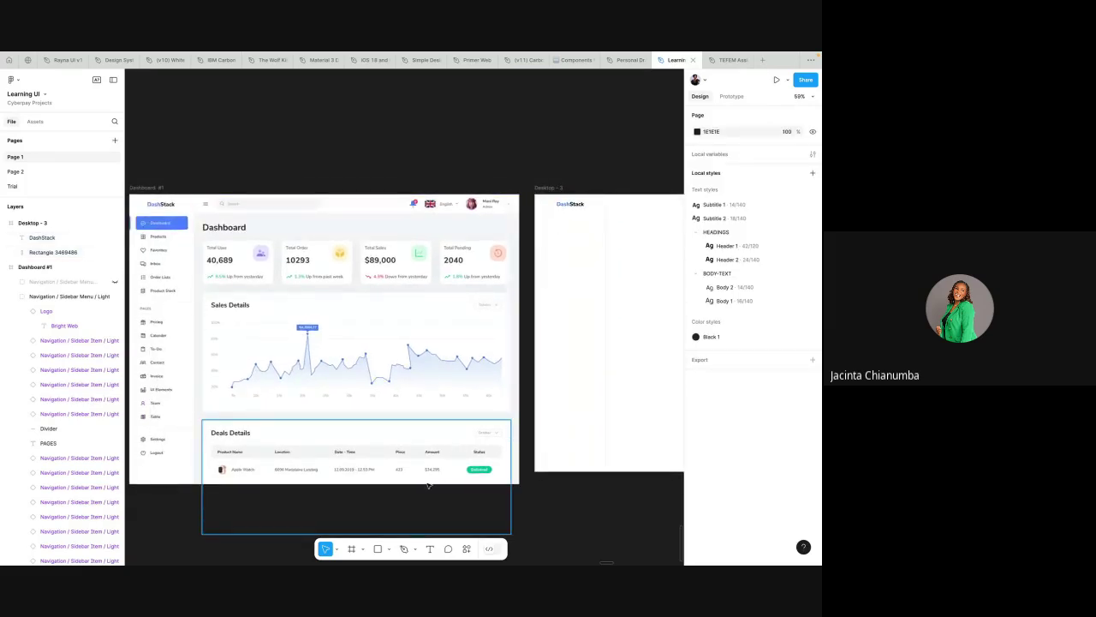
# - Draw a rectangle about 250 × 49 below the DashStack logo at X 0, Y 81, with corner radius 3
pyautogui.click(377, 548)
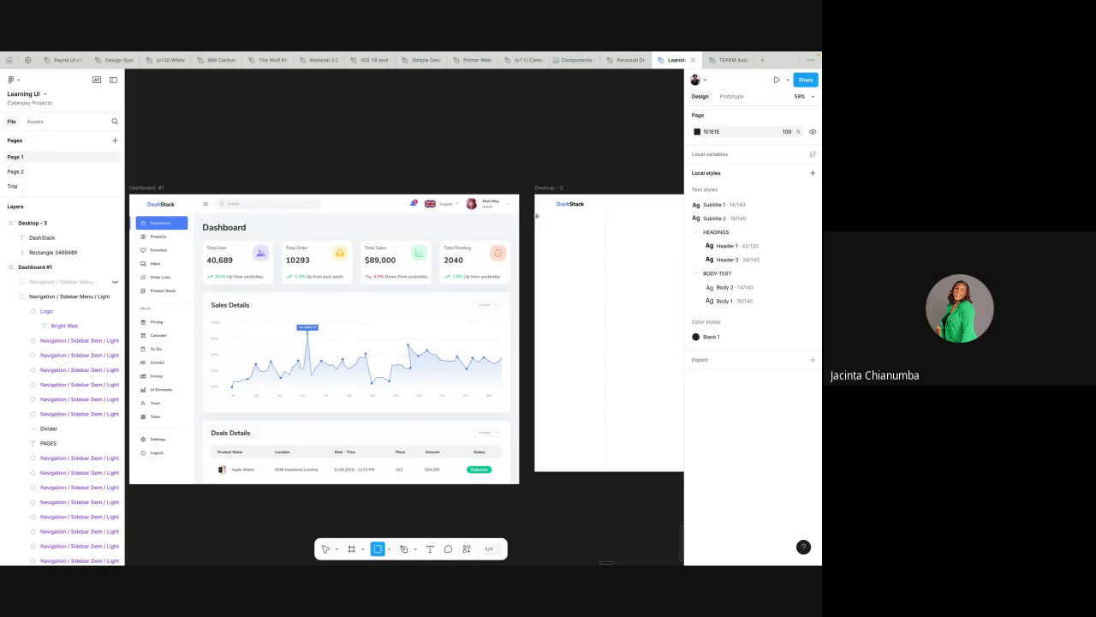
pyautogui.moveTo(537, 216); pyautogui.dragTo(602, 228)
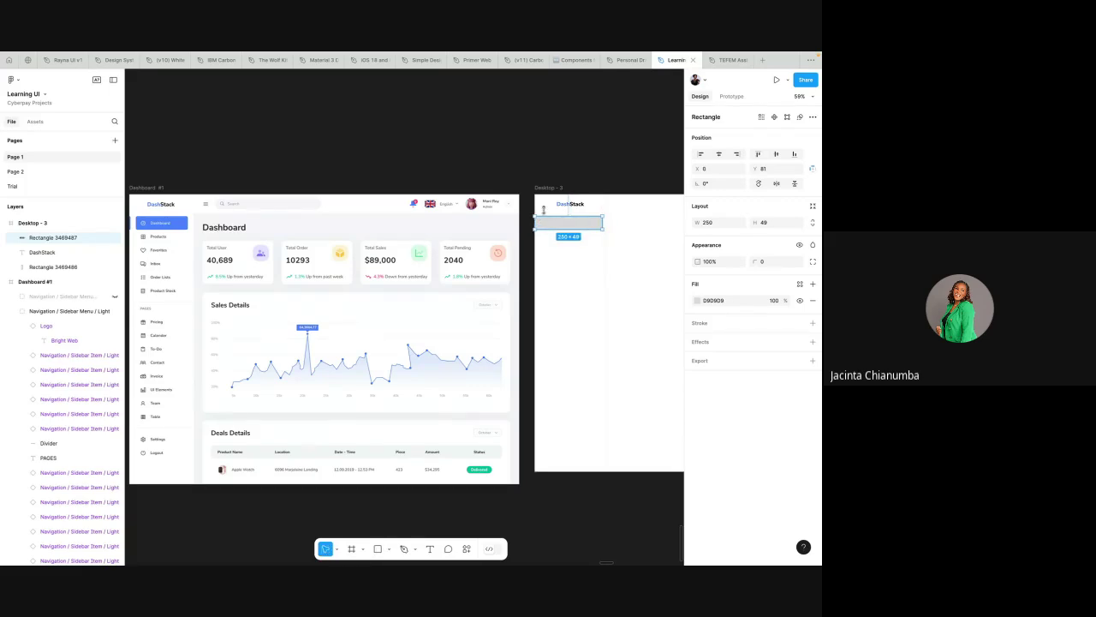
pyautogui.click(762, 261)
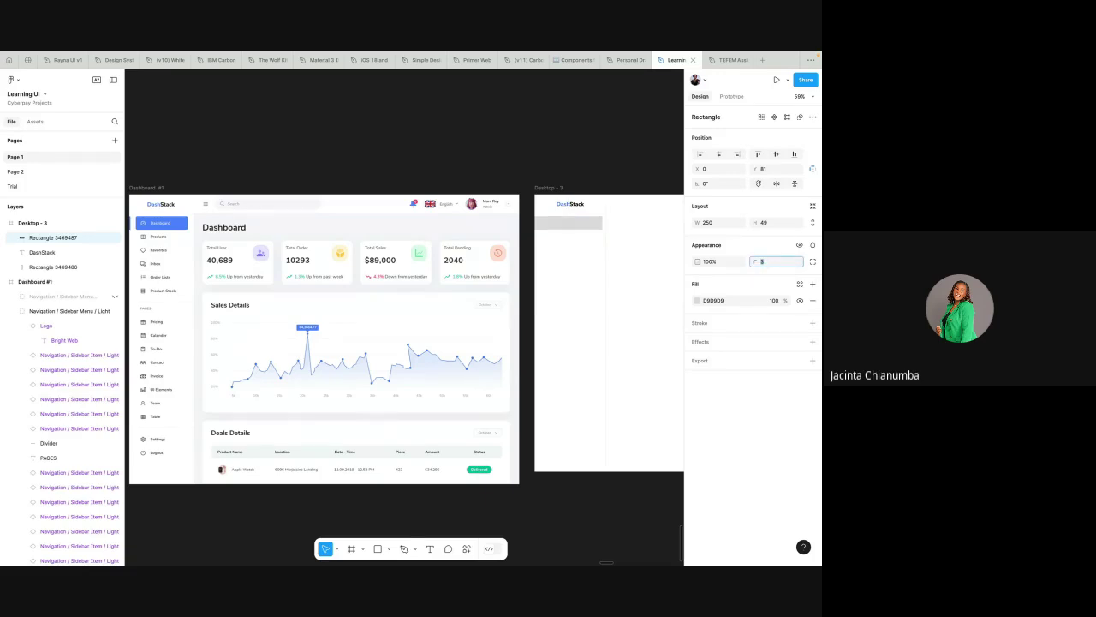
# - Fill the new rectangle with blue 4880FF, sampled from the active menu item in Dashboard #1
pyautogui.click(697, 301)
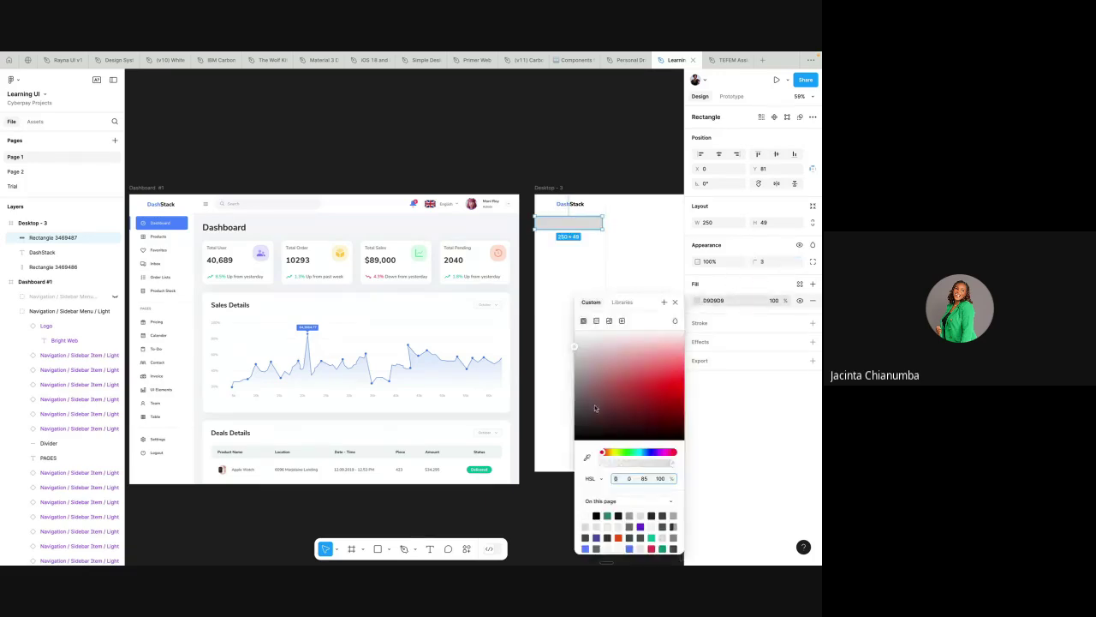
pyautogui.click(587, 460)
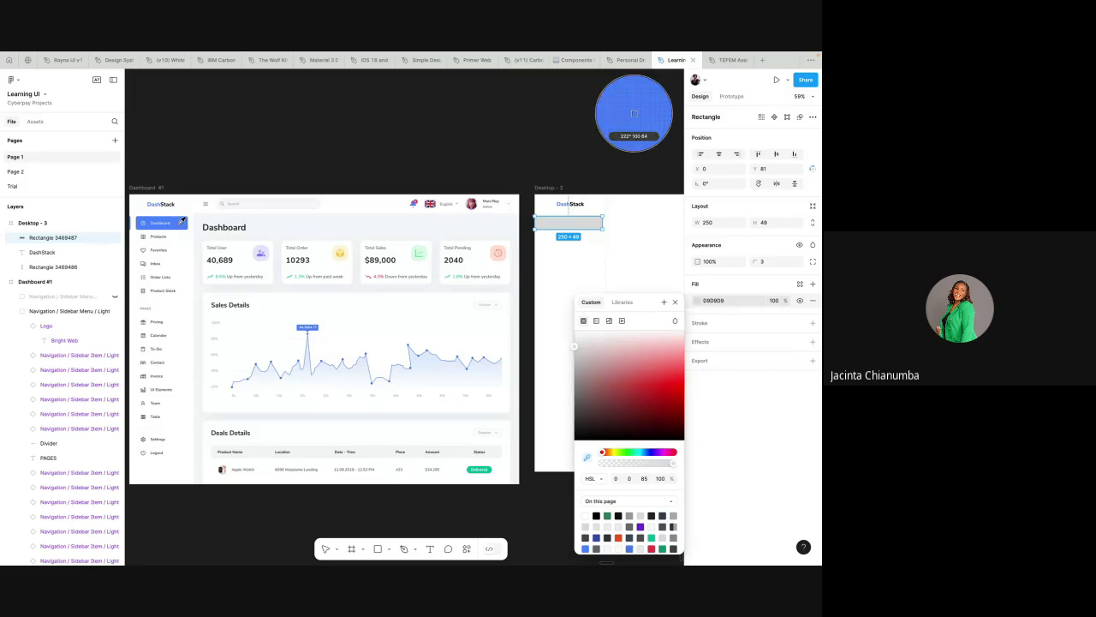
pyautogui.click(180, 223)
pyautogui.click(496, 103)
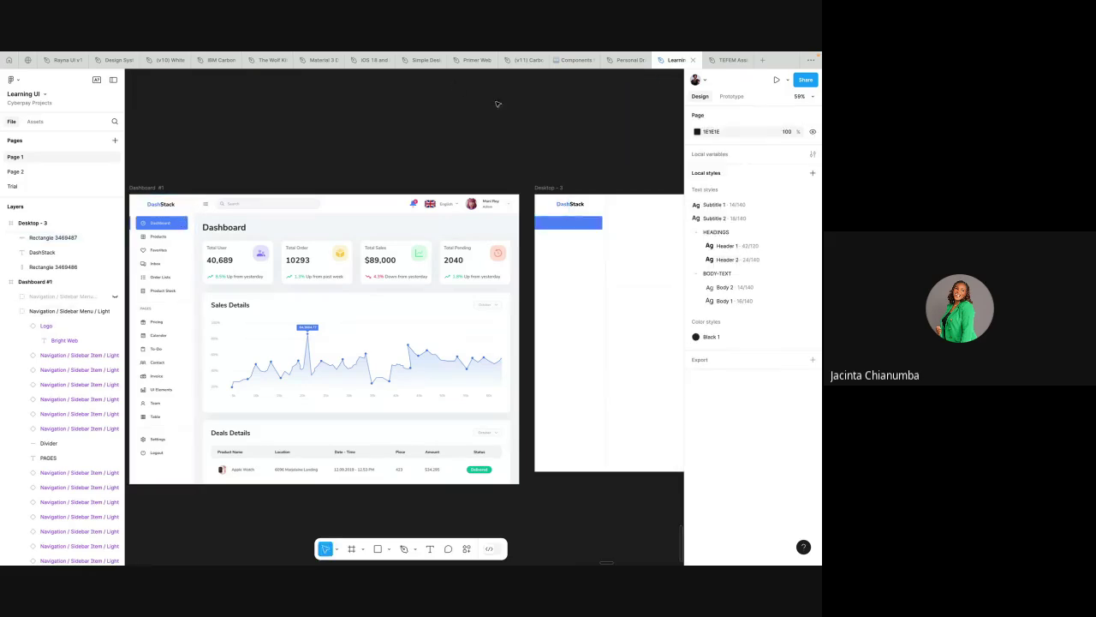
# - Nudge the blue rectangle horizontally to X -3 while checking its distances to the sidebar's edges
pyautogui.click(553, 225)
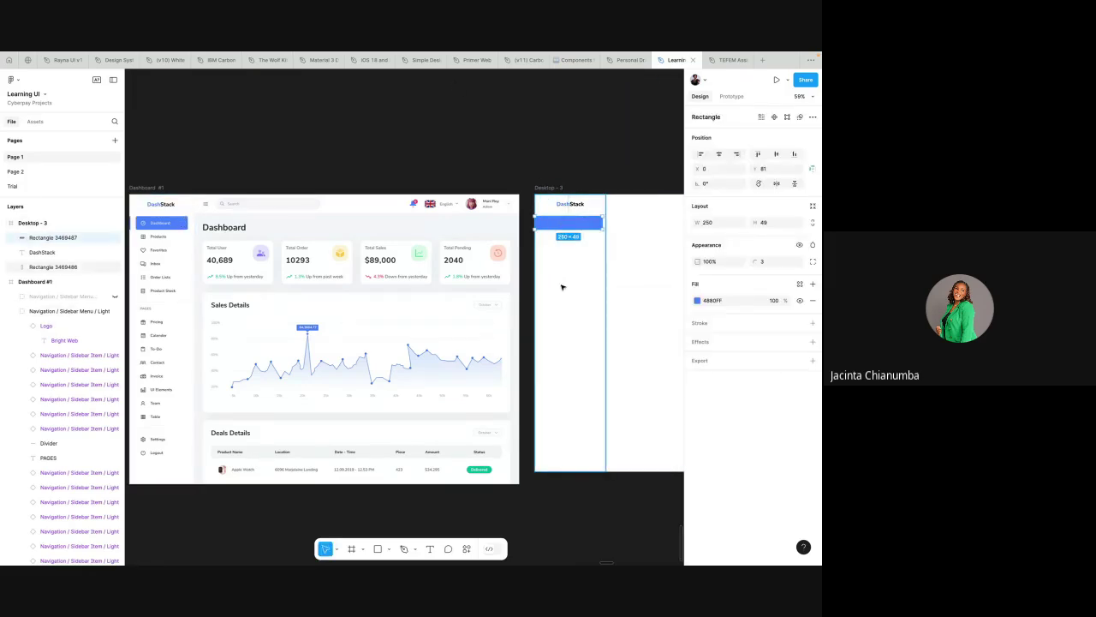
pyautogui.press('alt')
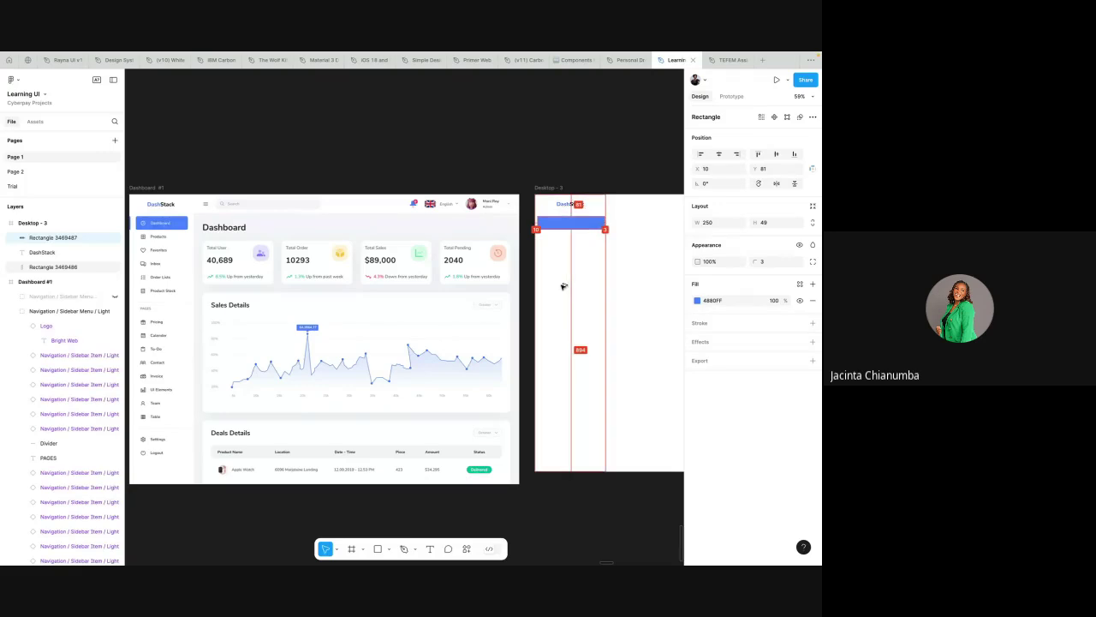
pyautogui.hotkey('shift', 'Right')
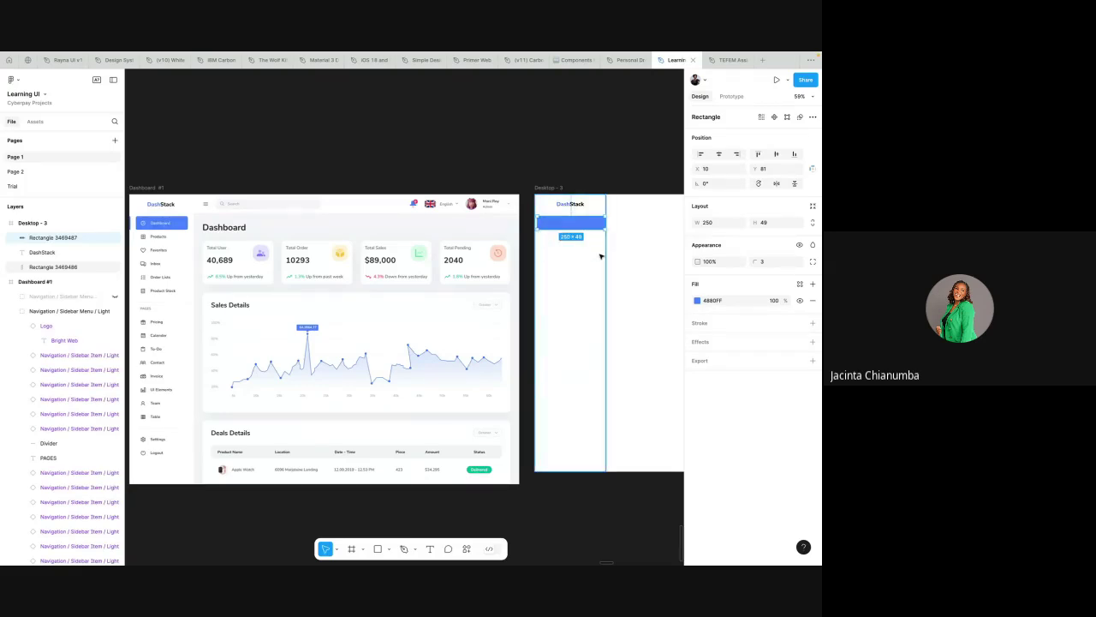
pyautogui.press('alt')
pyautogui.hotkey('shift', 'Left')
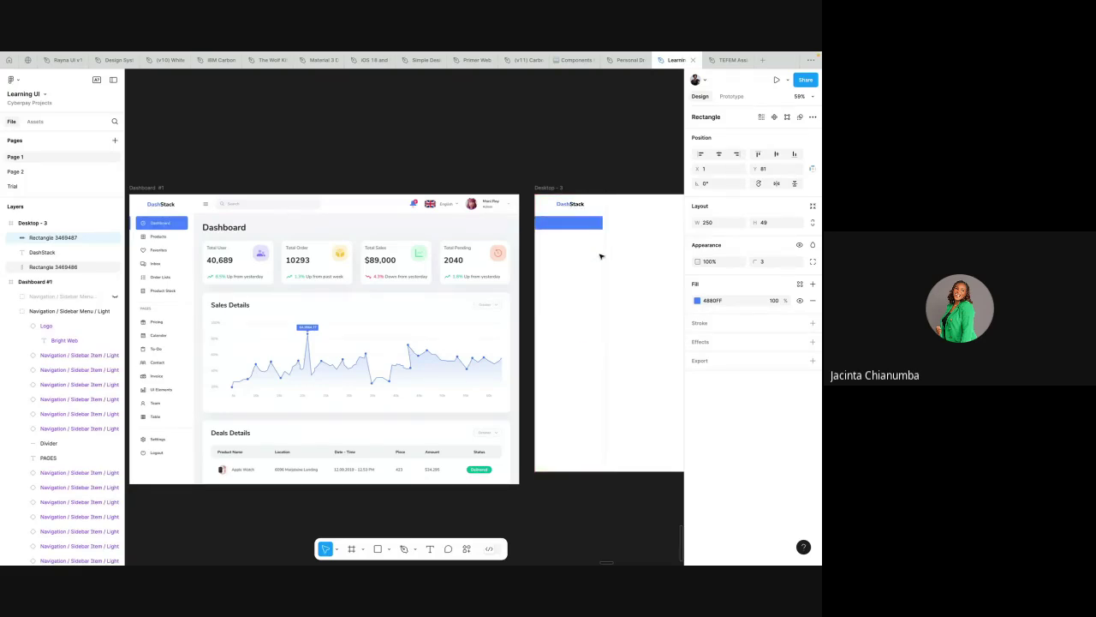
pyautogui.press('alt')
pyautogui.press('Right')
pyautogui.press('Left')
pyautogui.press('Left')
pyautogui.press('Left')
pyautogui.press('Left')
pyautogui.press('Left')
pyautogui.press('Left')
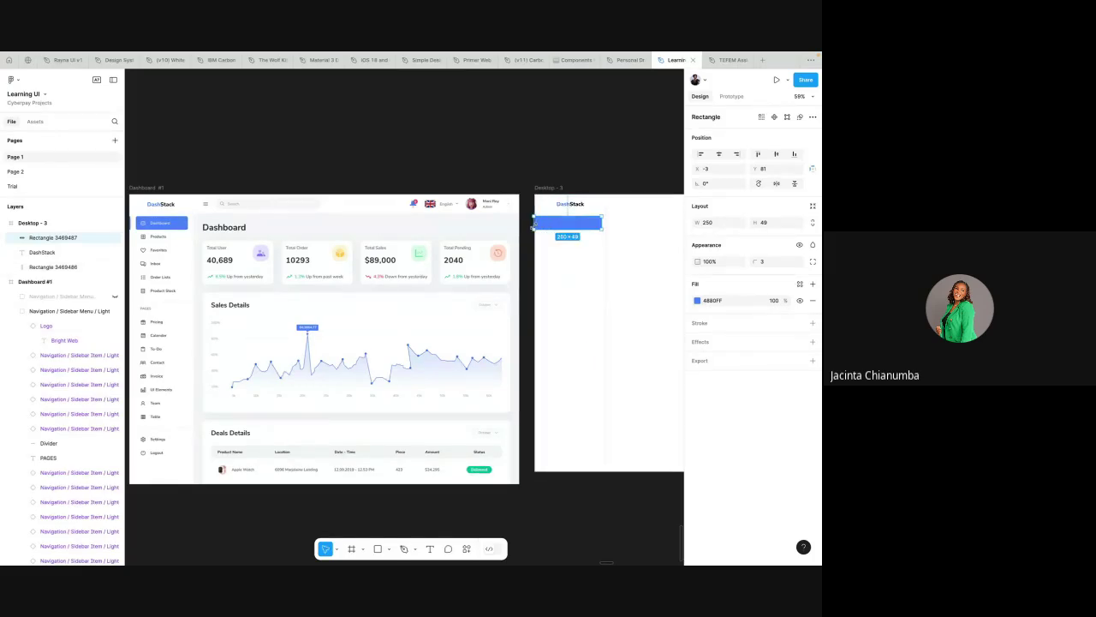
# - Narrow the blue rectangle from its left edge to X 30, width 217, and set its height to 56
pyautogui.moveTo(534, 222); pyautogui.dragTo(541, 223)
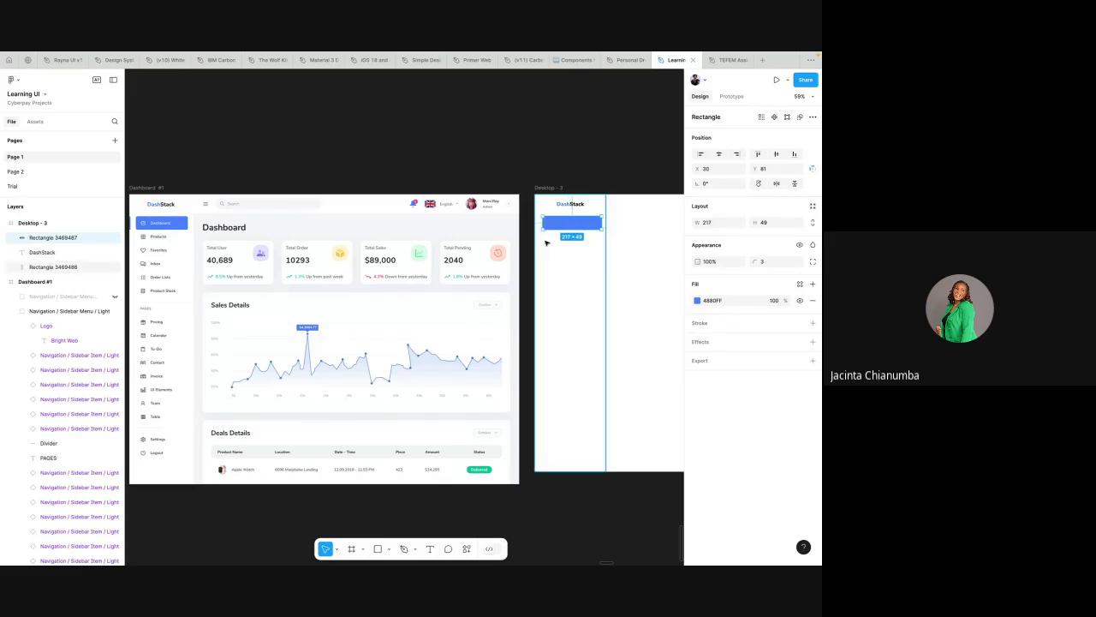
pyautogui.press('alt')
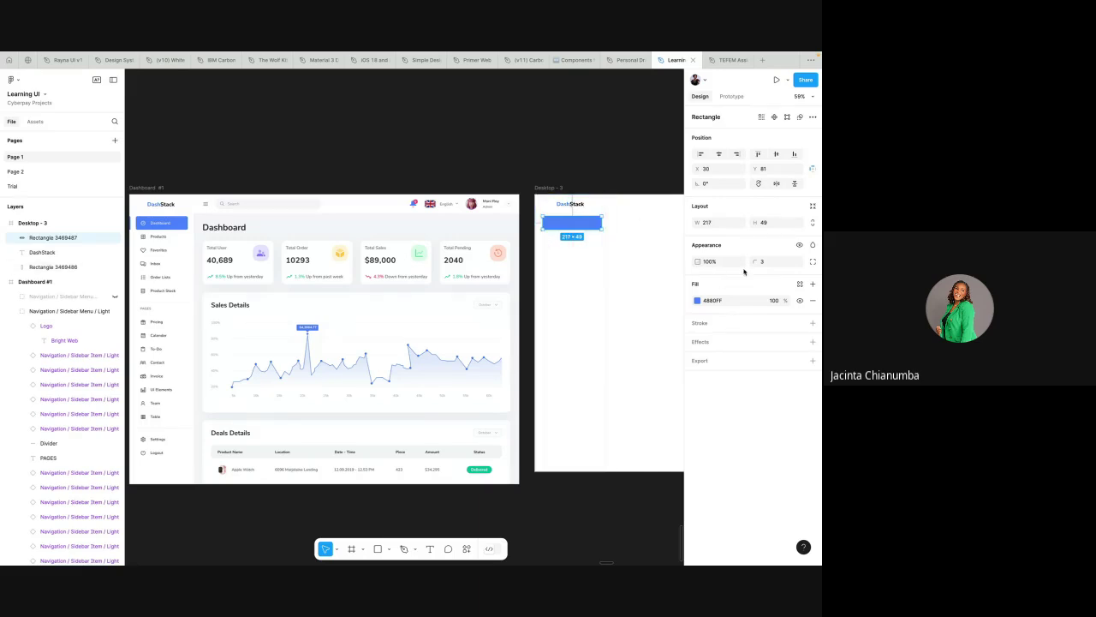
pyautogui.click(773, 225)
pyautogui.press('Up')
pyautogui.press('Up')
pyautogui.press('Up')
pyautogui.press('Up')
pyautogui.press('Up')
pyautogui.press('Up')
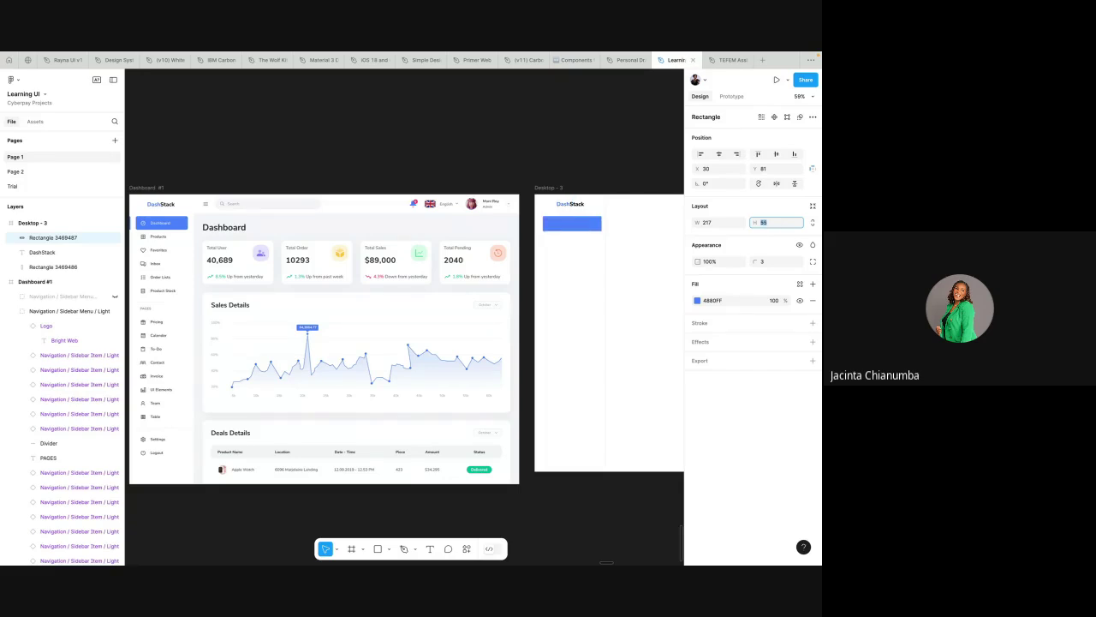
pyautogui.press('Up')
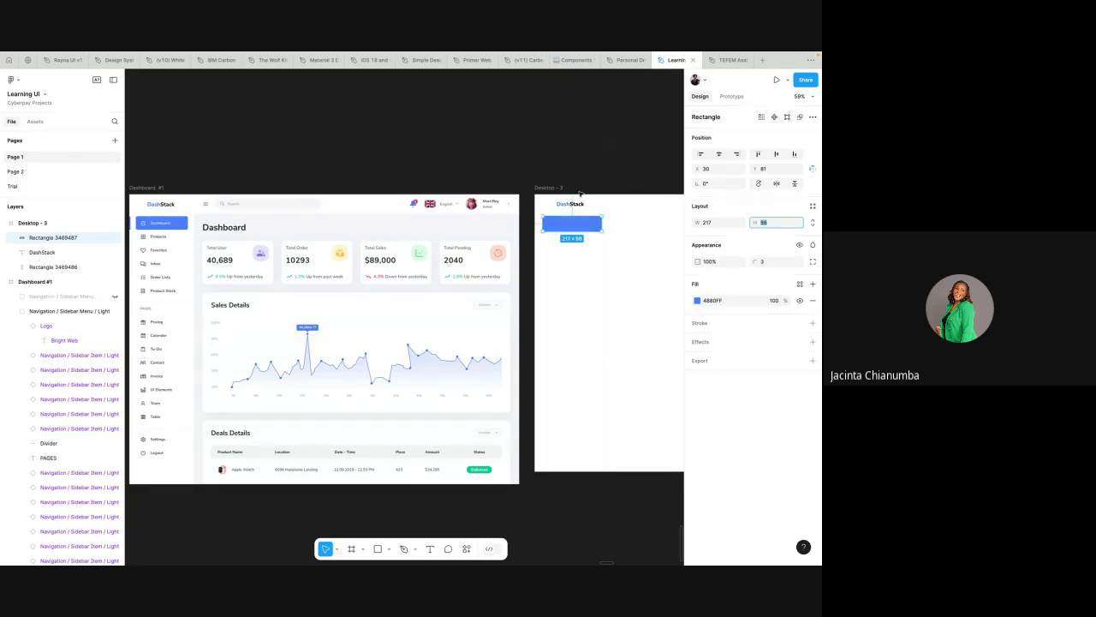
pyautogui.click(580, 192)
# - Add the text "Dashboard" on the blue rectangle at about X 87, Y 95
pyautogui.click(429, 550)
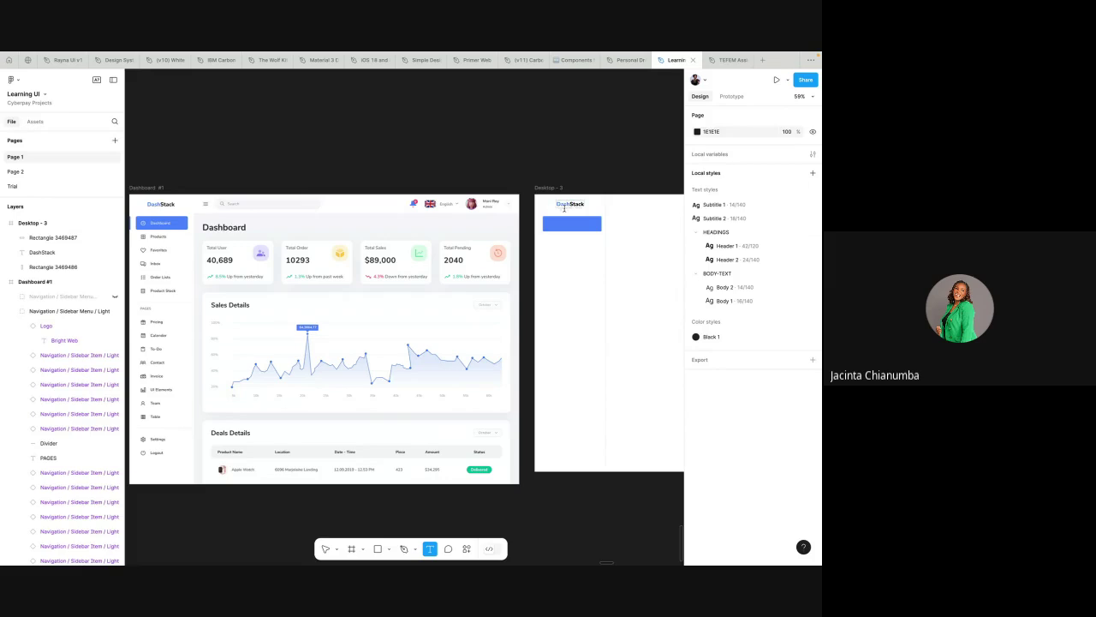
pyautogui.click(558, 224)
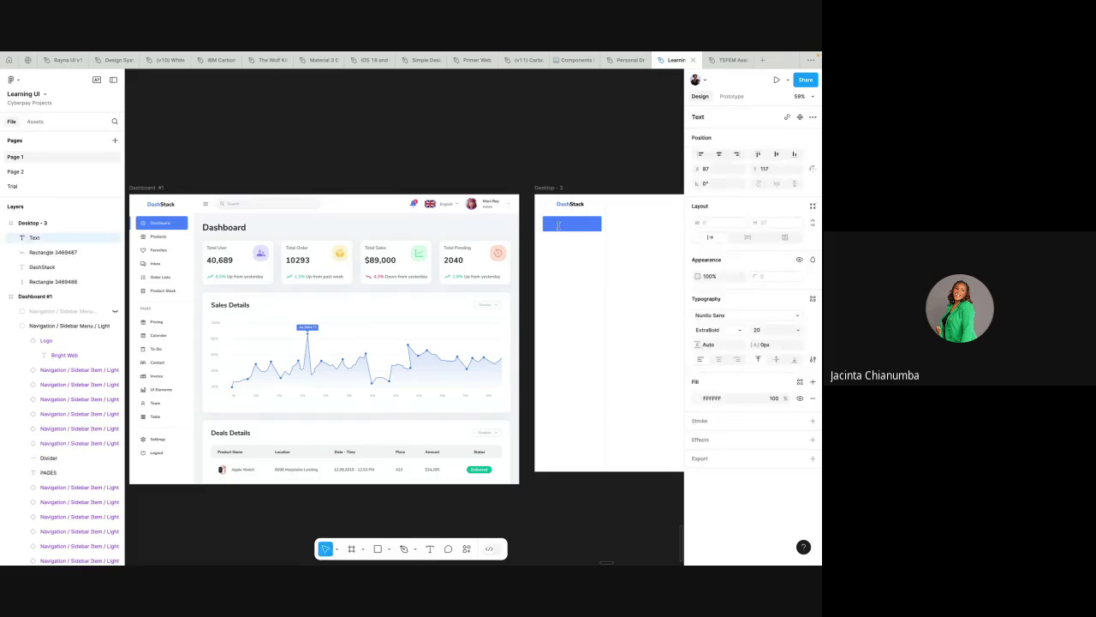
pyautogui.write('Dashboard')
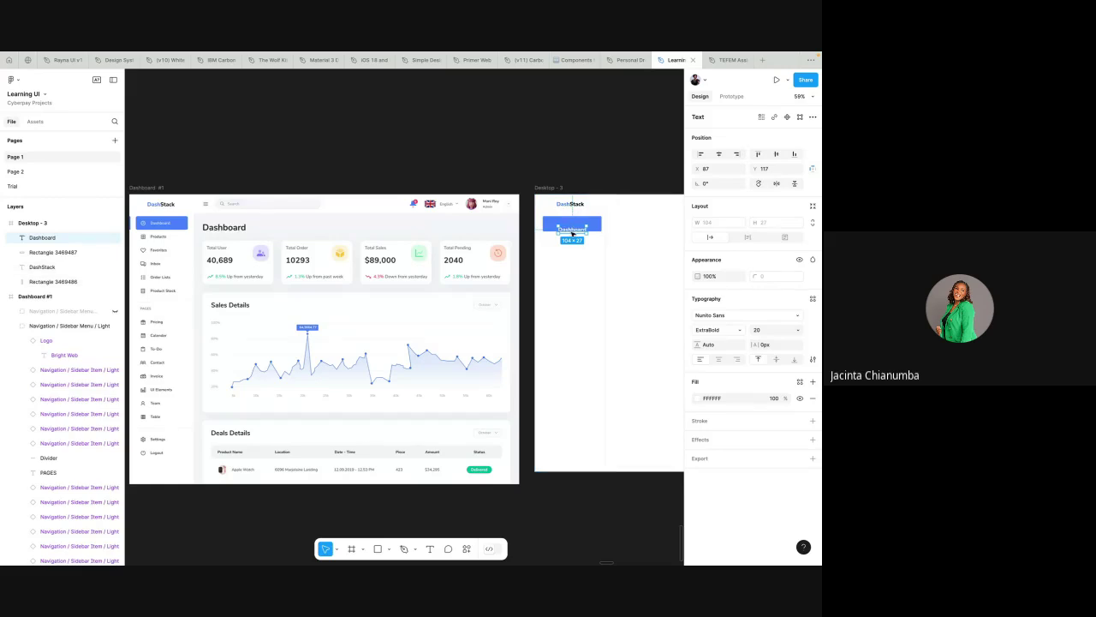
pyautogui.moveTo(572, 233); pyautogui.dragTo(572, 227)
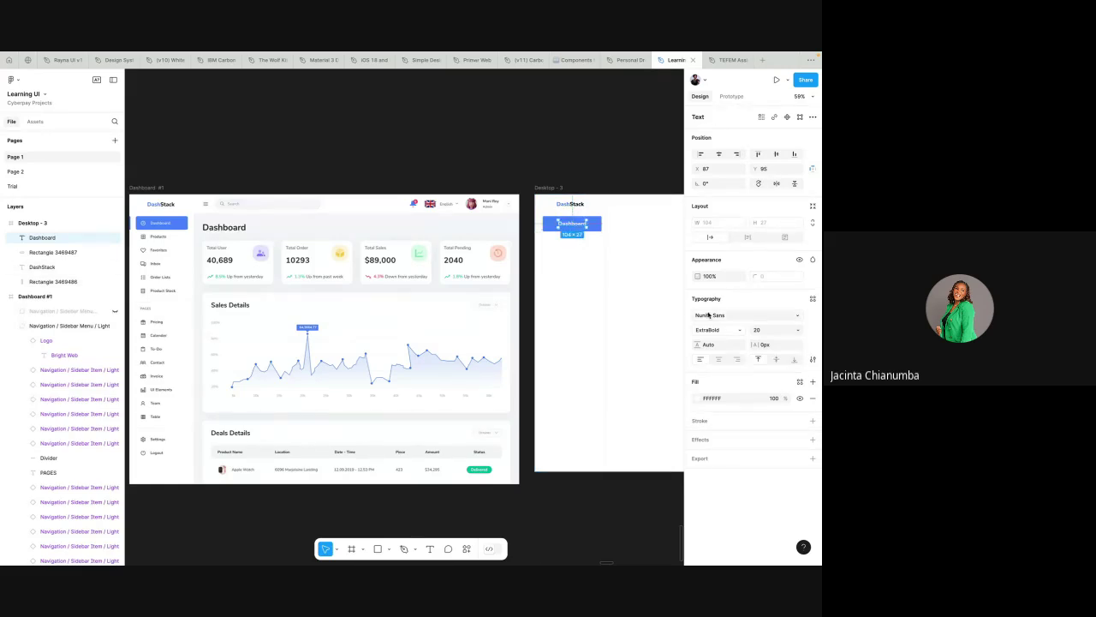
# - Set the Dashboard menu label to SemiBold, size 16, and move it to about X 99, Y 98
pyautogui.click(728, 329)
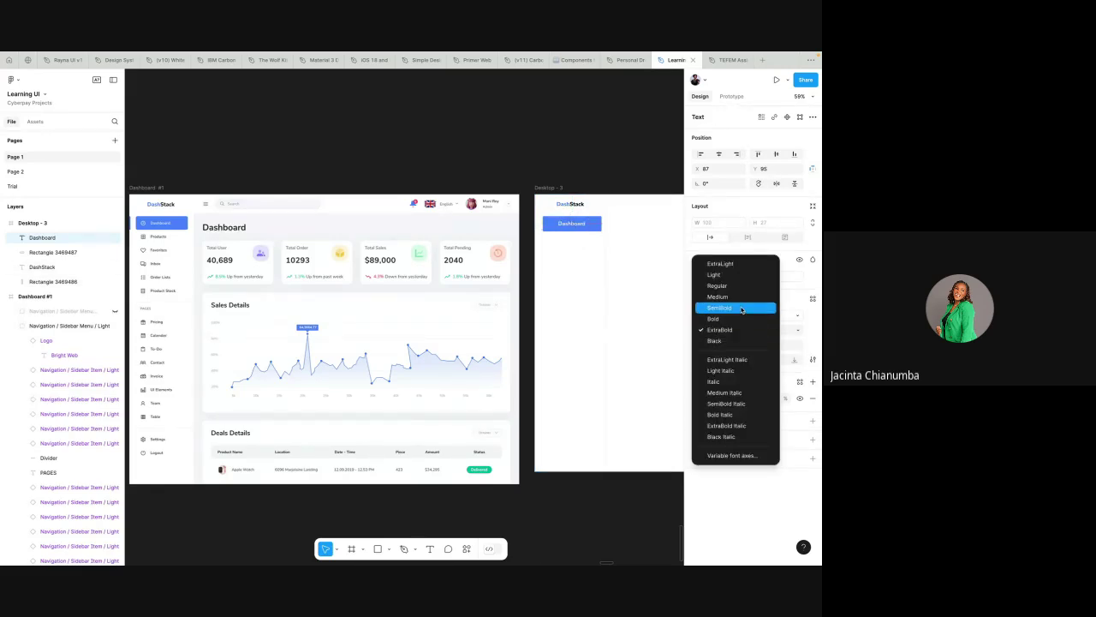
pyautogui.click(741, 309)
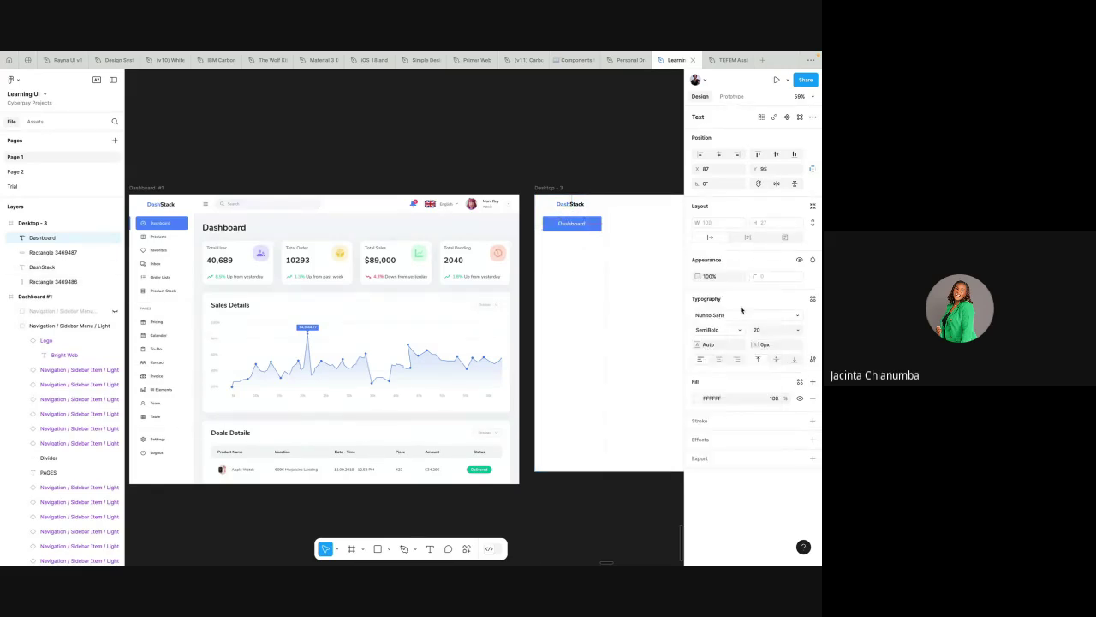
pyautogui.click(796, 330)
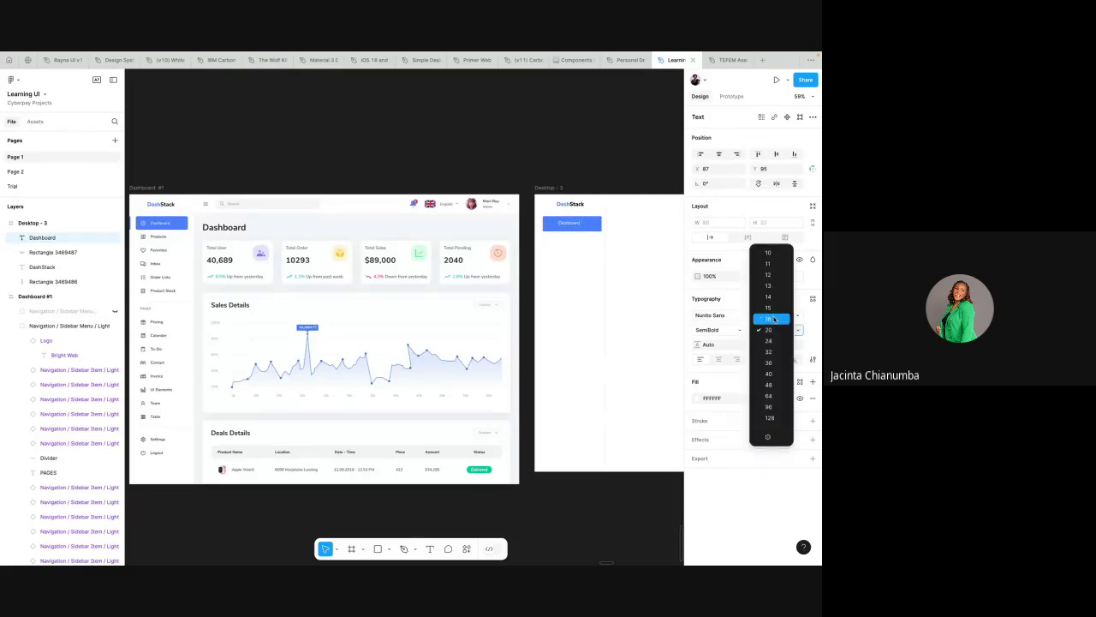
pyautogui.click(774, 319)
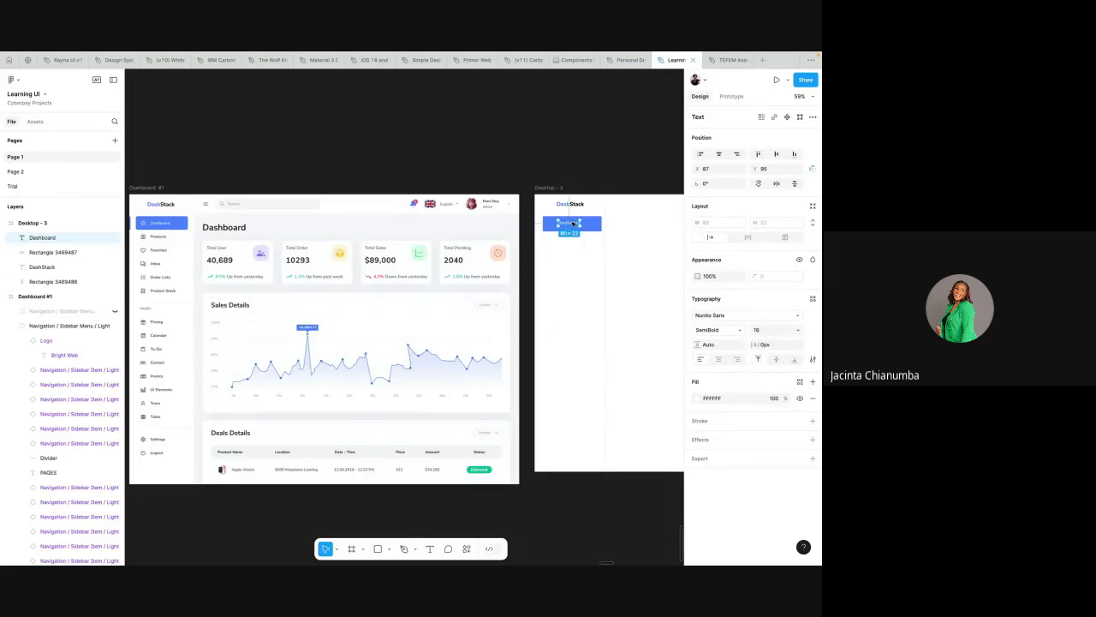
pyautogui.moveTo(573, 225); pyautogui.dragTo(575, 225)
# - Examine the sidebar menu items and their icons in Dashboard #1 and compare them with the new frame
pyautogui.hscroll(-5, 297, 297)
pyautogui.scroll(-2, 297, 297)
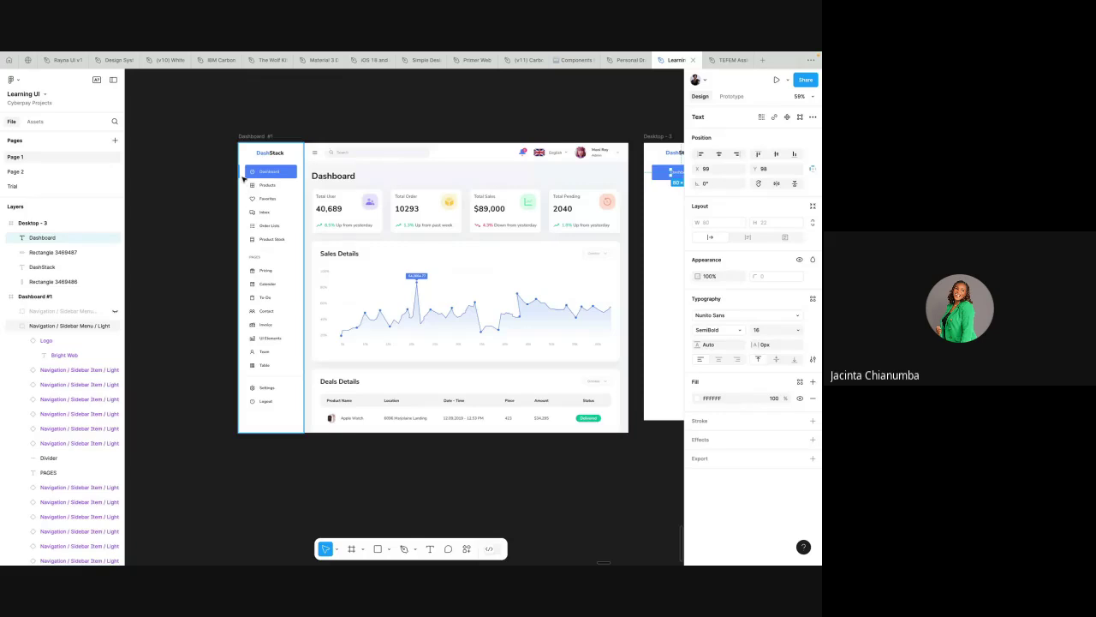
pyautogui.scroll(3, 245, 176)
pyautogui.scroll(1, 257, 201)
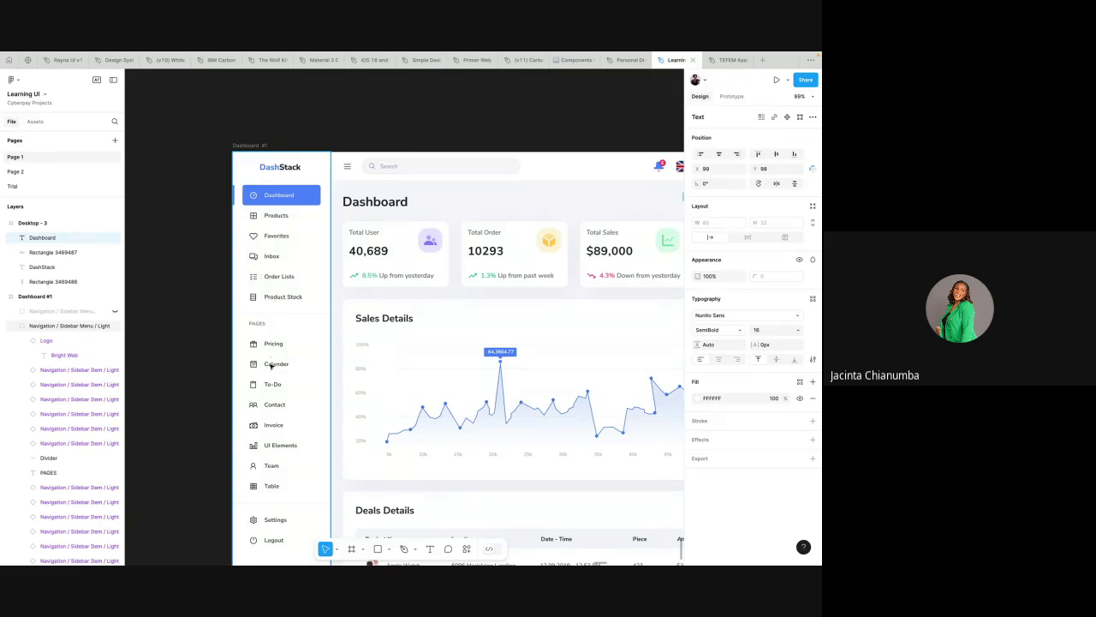
pyautogui.scroll(-3, 271, 482)
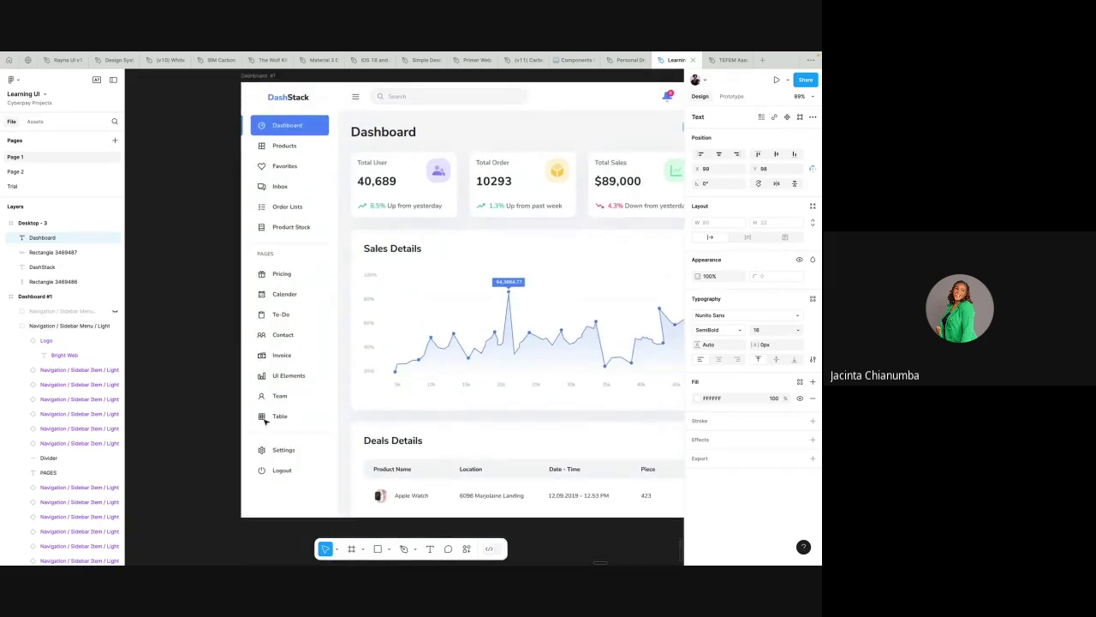
pyautogui.scroll(2, 288, 229)
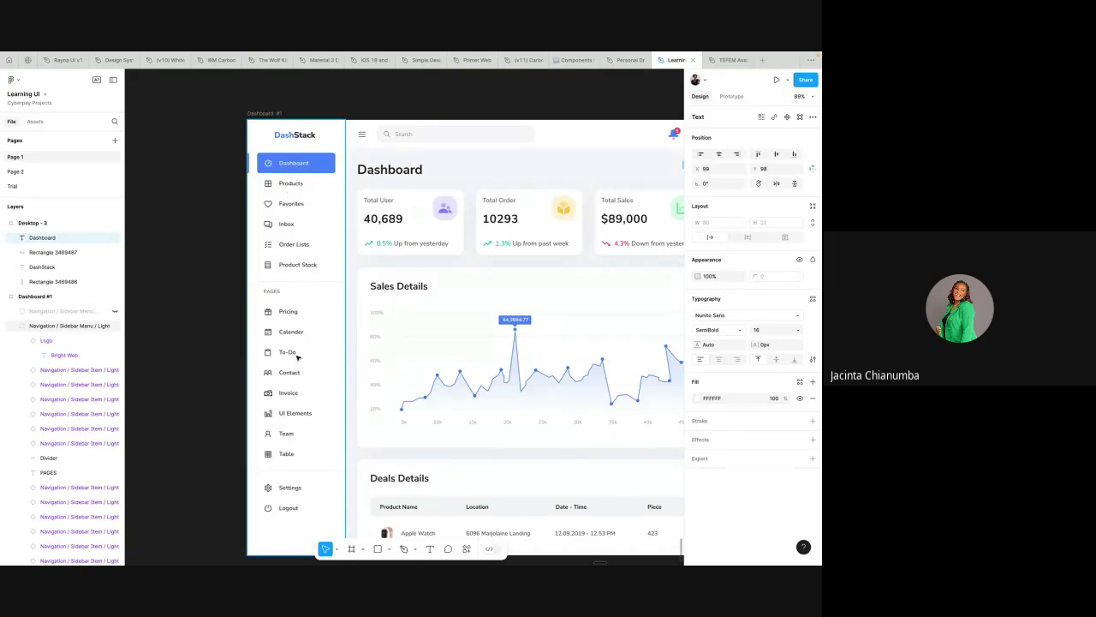
pyautogui.scroll(-2, 387, 301)
pyautogui.hscroll(2, 387, 302)
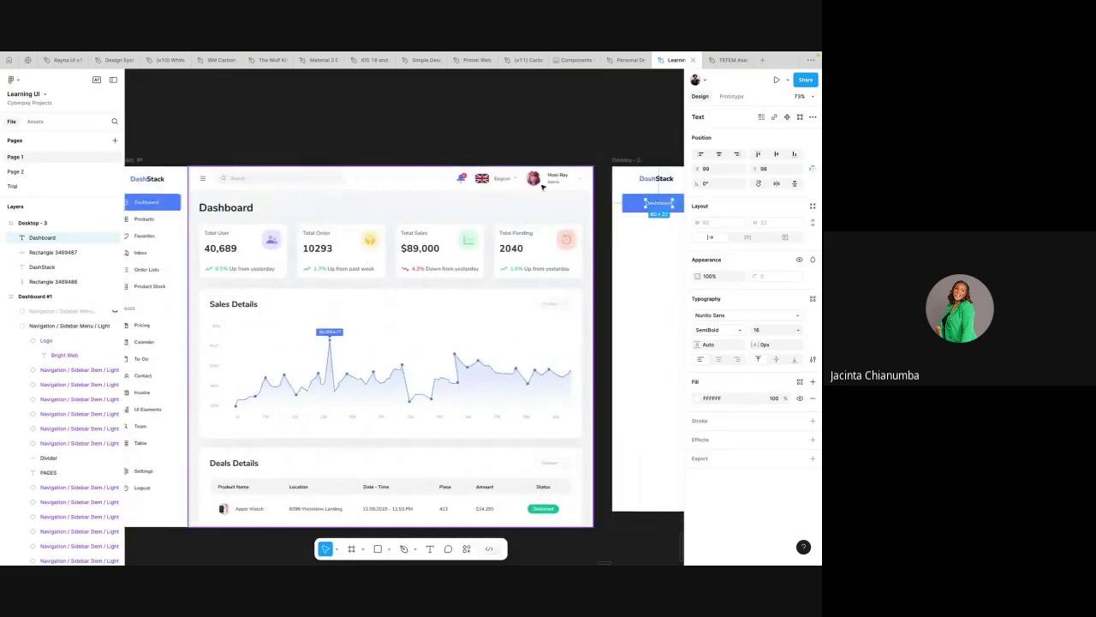
pyautogui.hscroll(3, 541, 186)
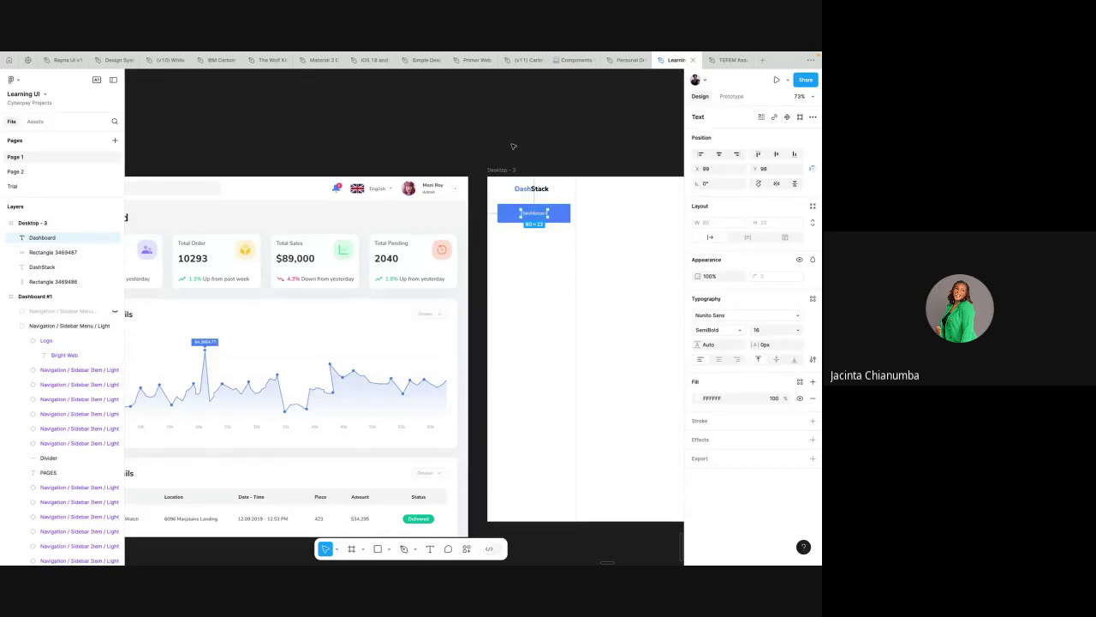
pyautogui.click(509, 130)
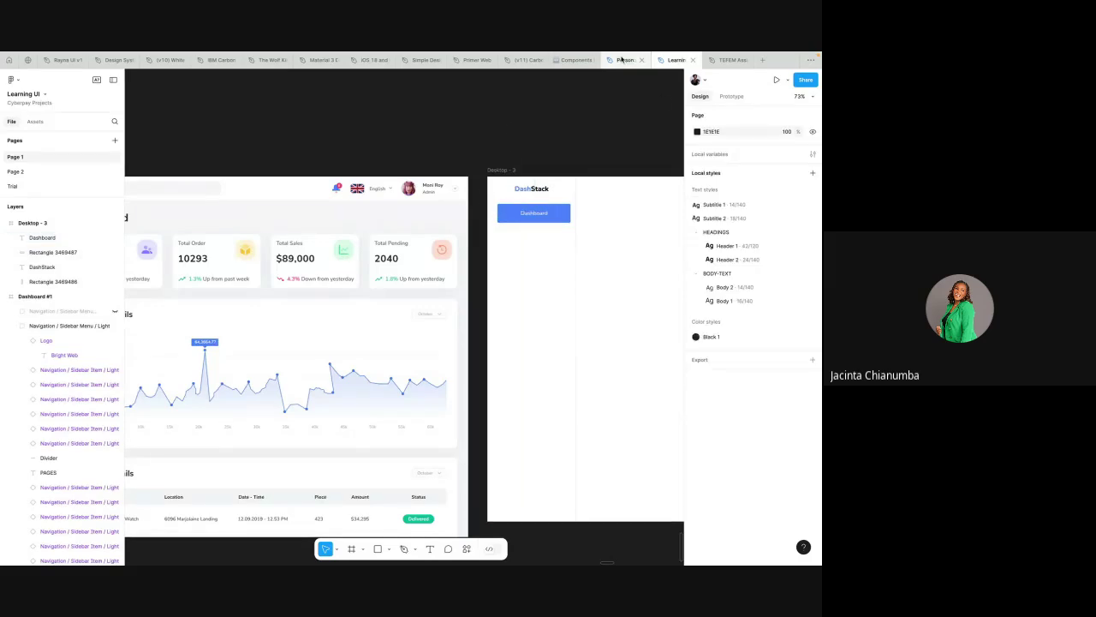
pyautogui.hscroll(-3, 479, 246)
pyautogui.scroll(-1, 478, 246)
pyautogui.hscroll(-2, 479, 246)
pyautogui.scroll(-1, 479, 246)
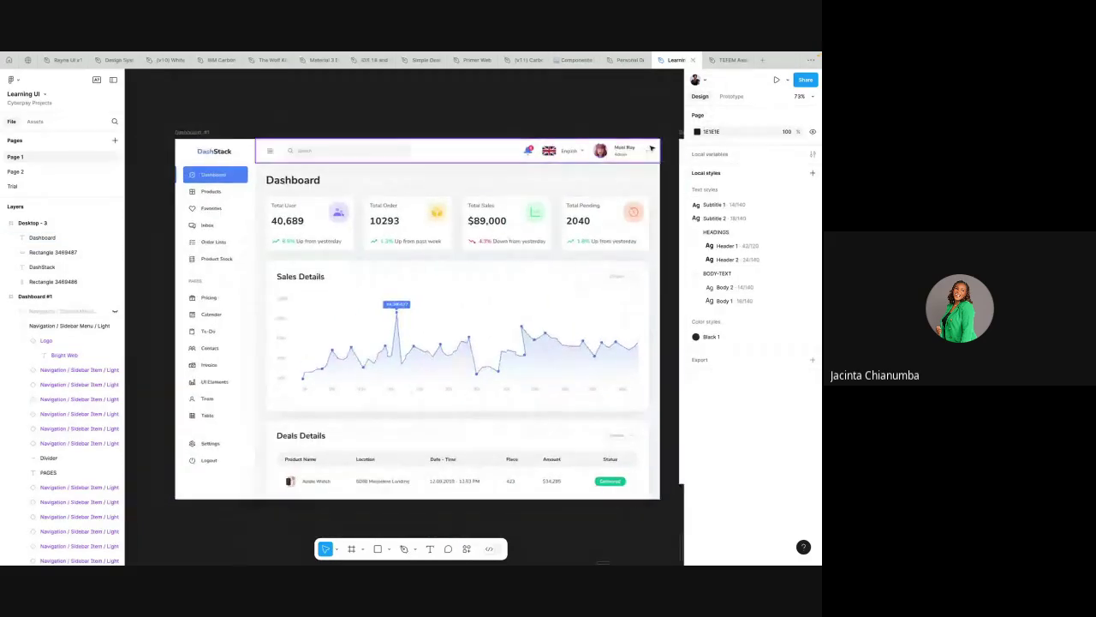
# - Copy the four-square fi-rr-apps icon from the Outline icon set in the Personal Draft file
pyautogui.click(626, 61)
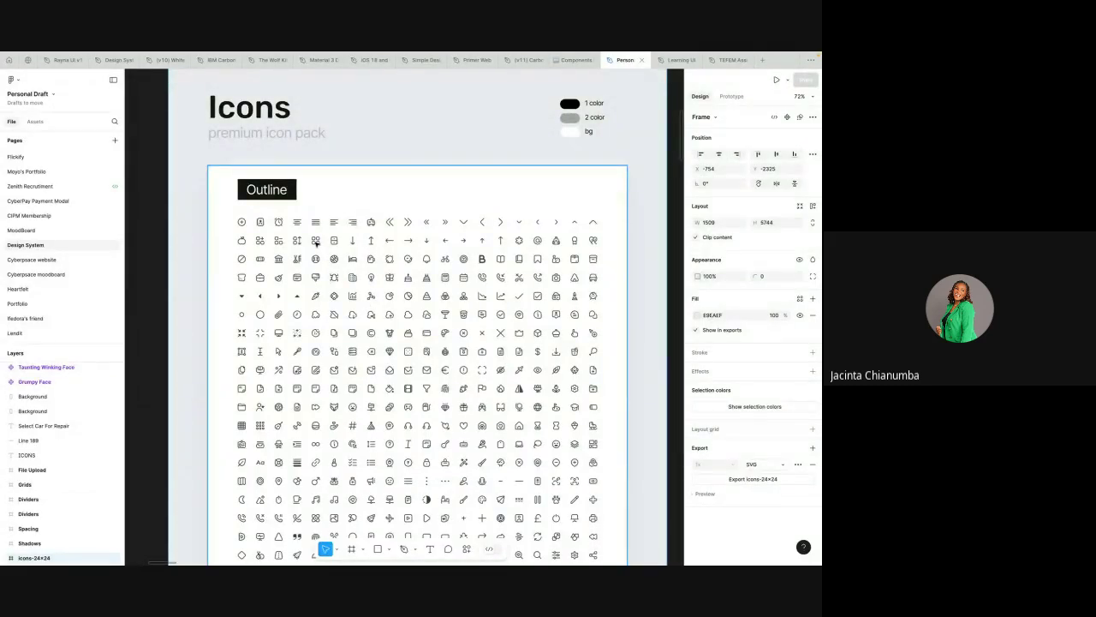
pyautogui.click(316, 242)
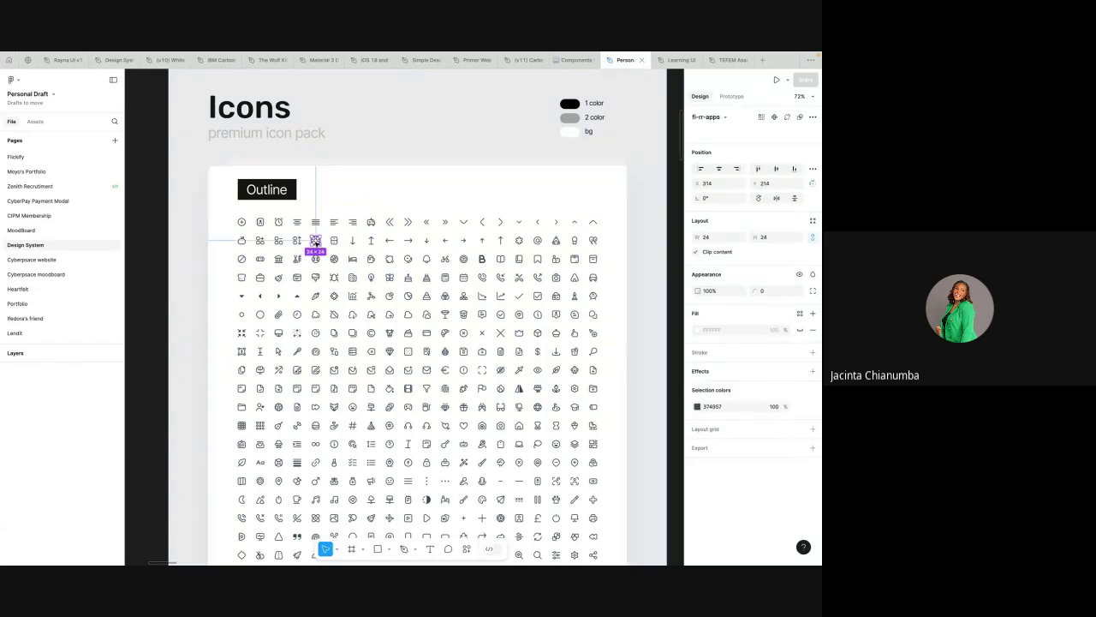
pyautogui.click(315, 232)
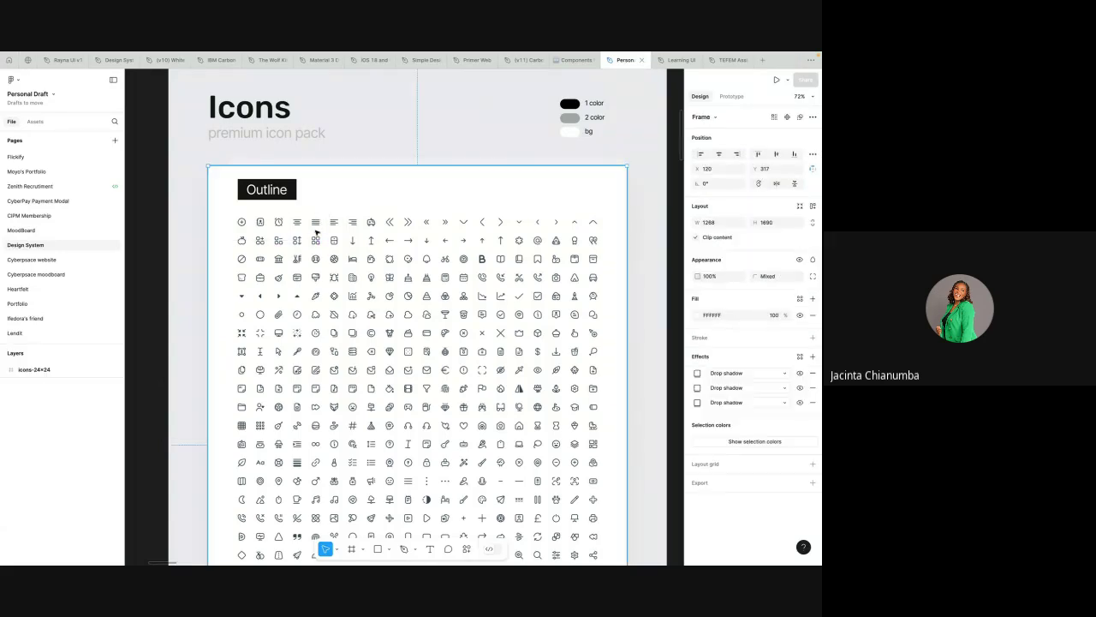
pyautogui.click(317, 241)
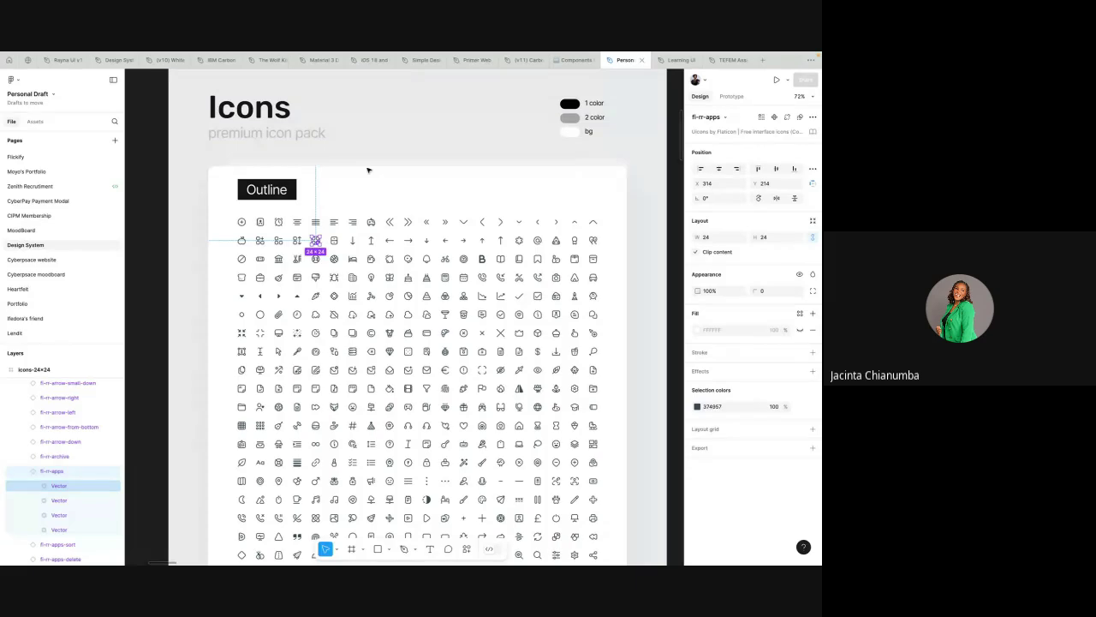
# - Paste the apps icon in the Learning UI file and place it before the Dashboard label at about X 57, Y 98
pyautogui.click(668, 61)
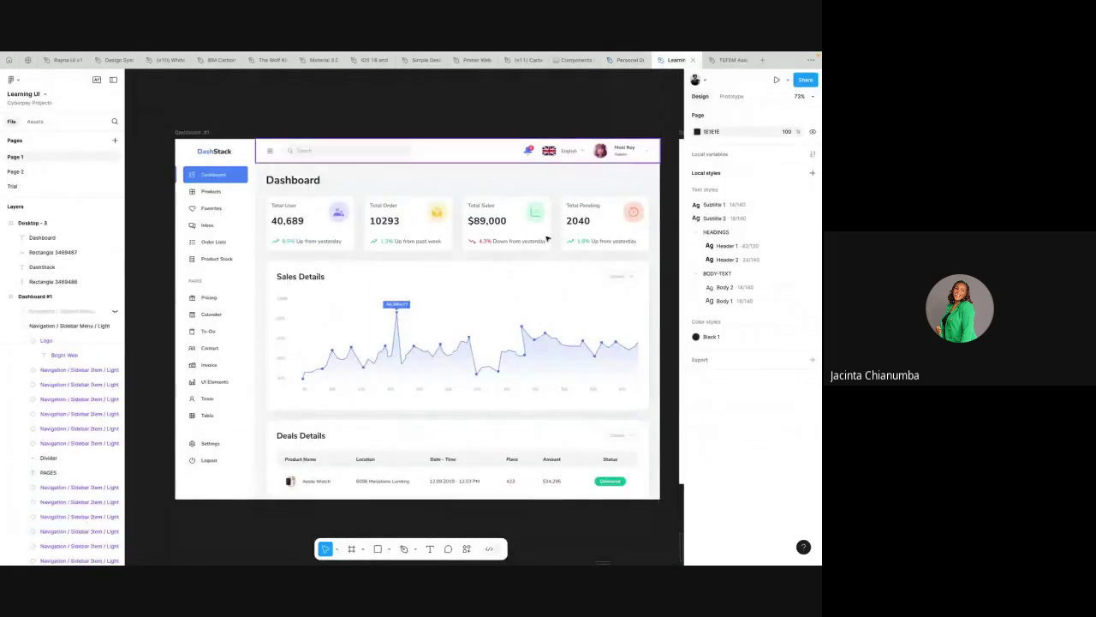
pyautogui.hscroll(10, 561, 220)
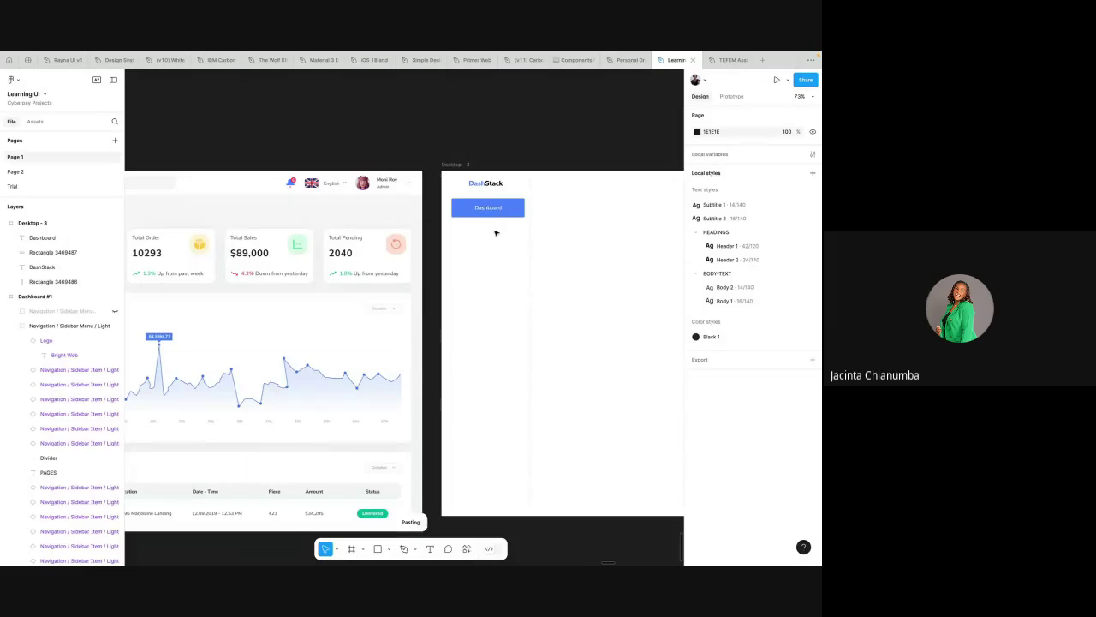
pyautogui.hotkey('ctrl', 'v')
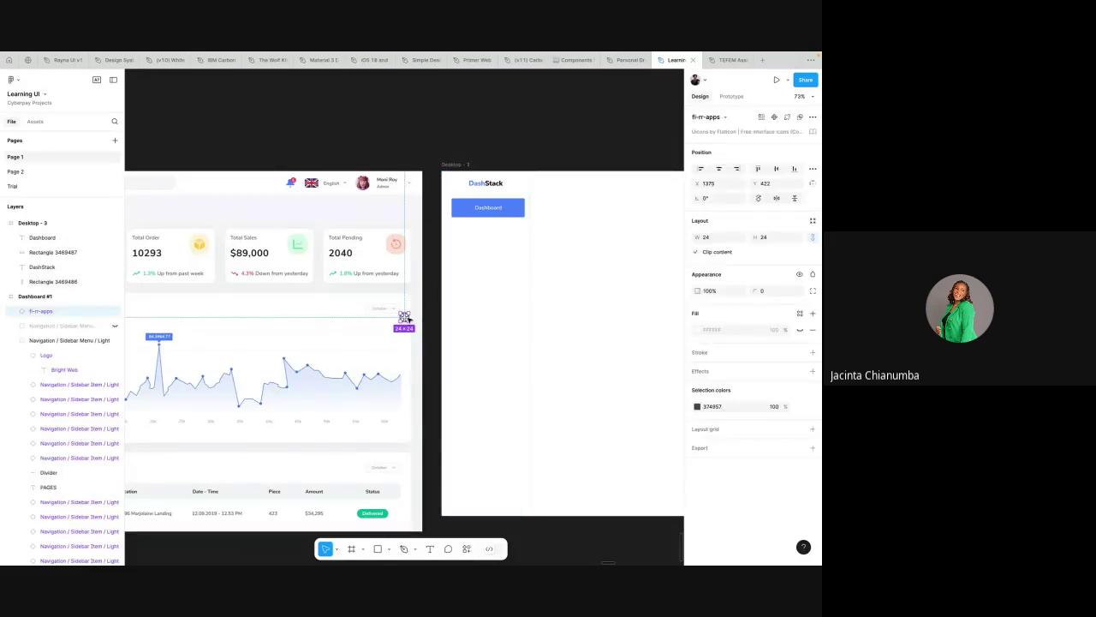
pyautogui.moveTo(406, 318); pyautogui.dragTo(468, 209)
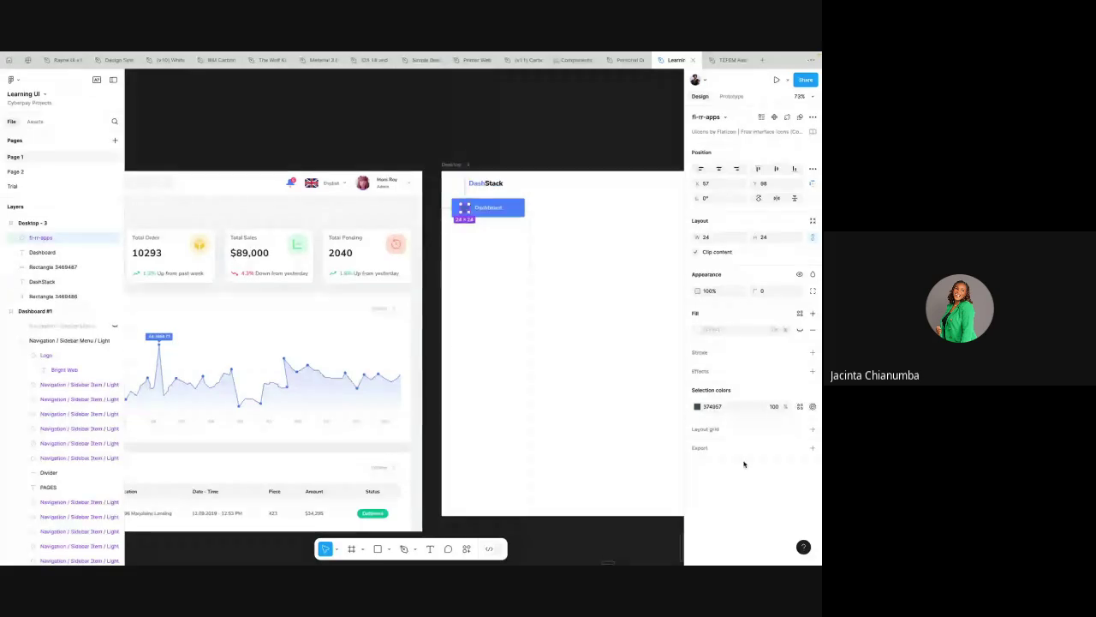
# - Recolor the apps icon to FFFFFF and activate the Scale tool for it
pyautogui.click(718, 408)
pyautogui.write('ffffff')
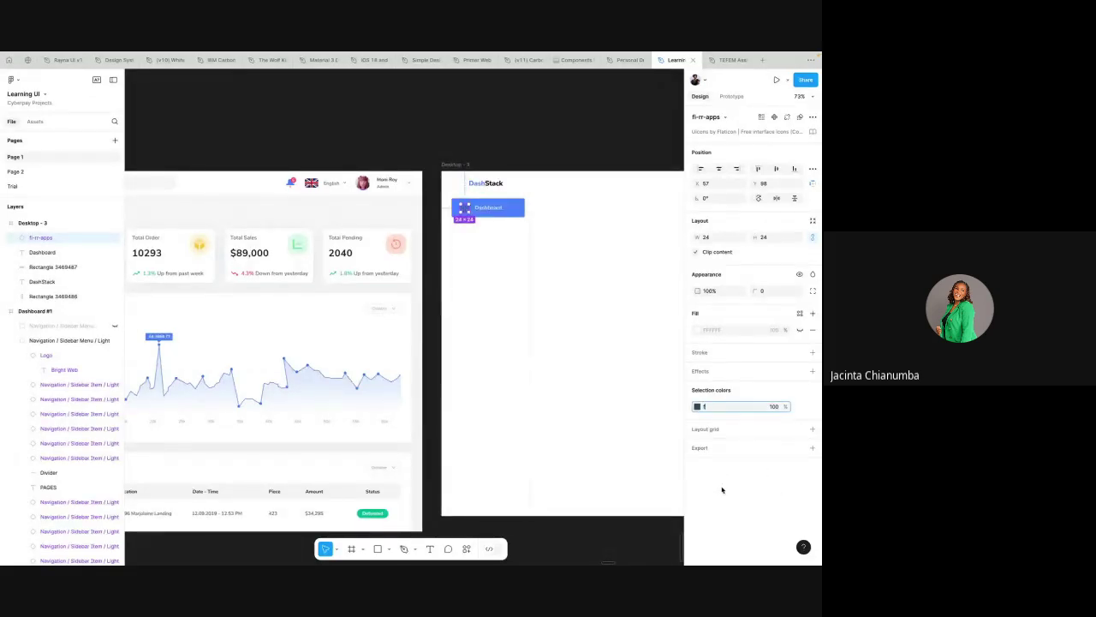
pyautogui.press('Return')
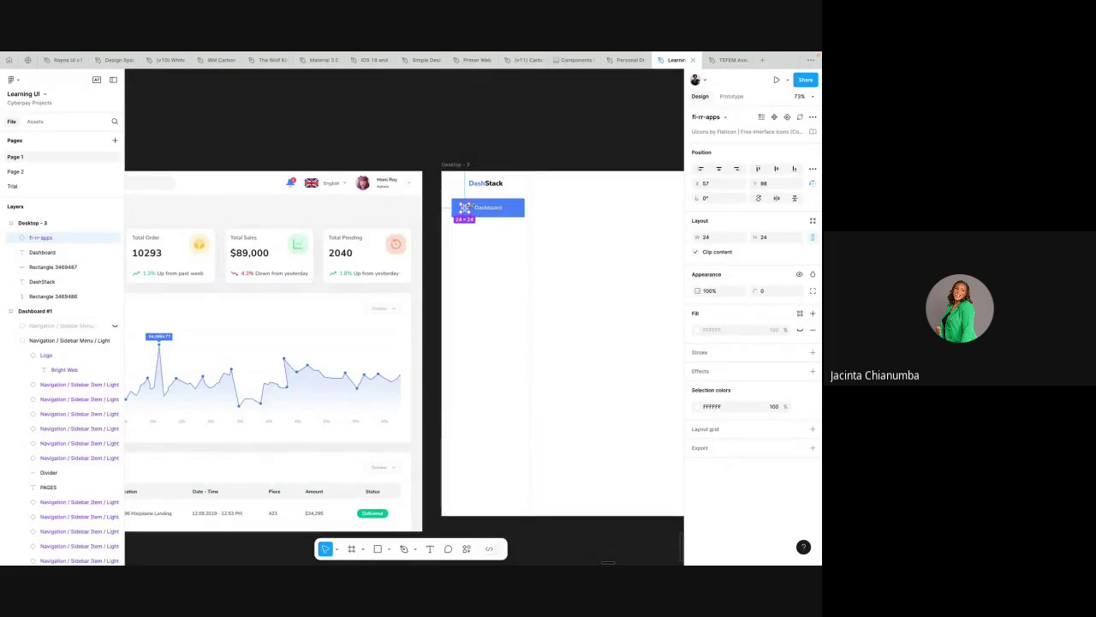
pyautogui.press('k')
pyautogui.scroll(10, 463, 208)
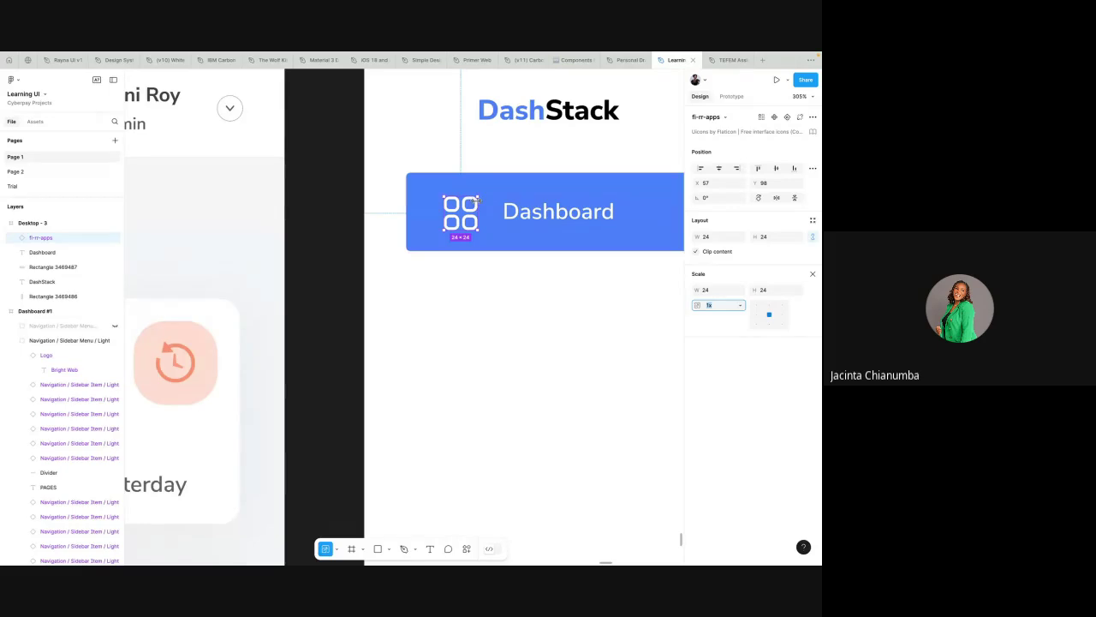
# - Close the open Design System Project, Rayna UI and TEFEM Assignment files
pyautogui.hotkey('ctrl', 'Left')
pyautogui.hotkey('ctrl', 'Right')
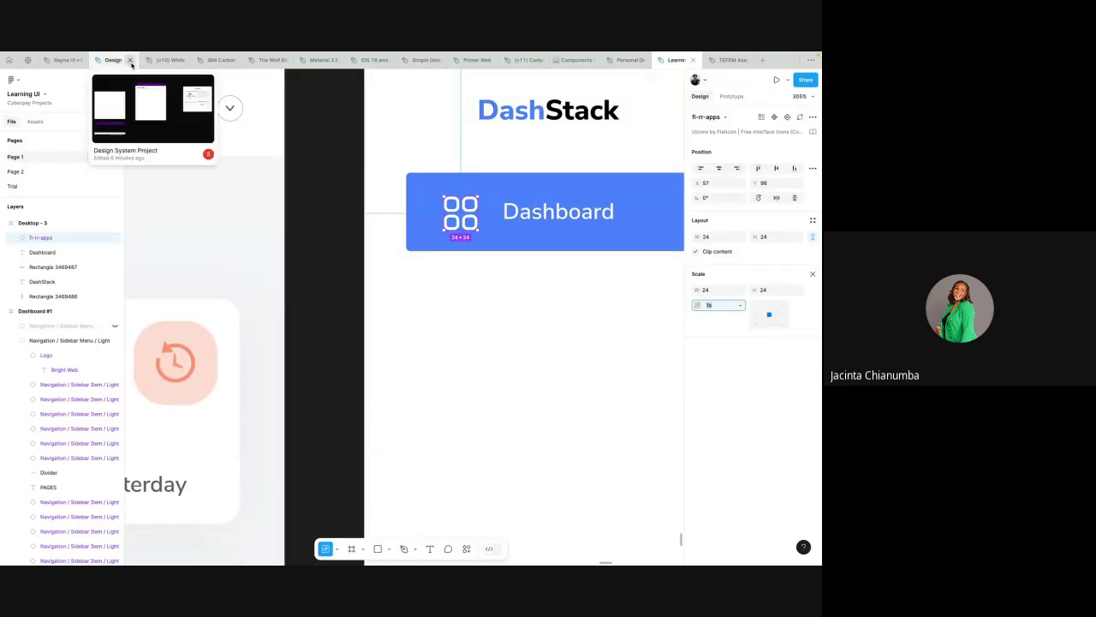
pyautogui.click(131, 61)
pyautogui.moveTo(81, 61)
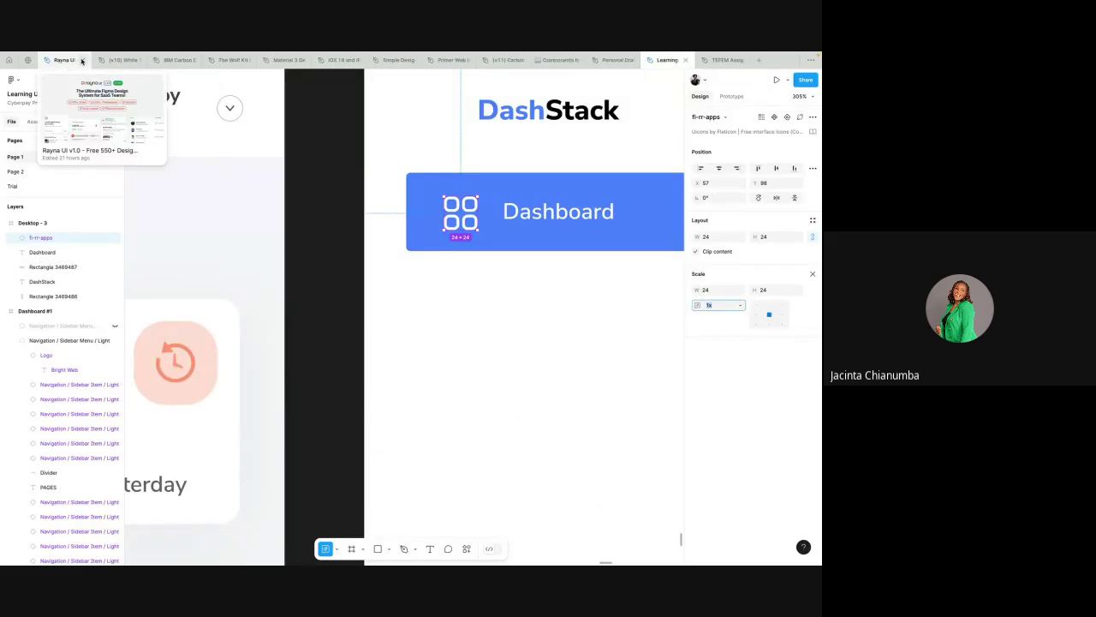
pyautogui.click(84, 60)
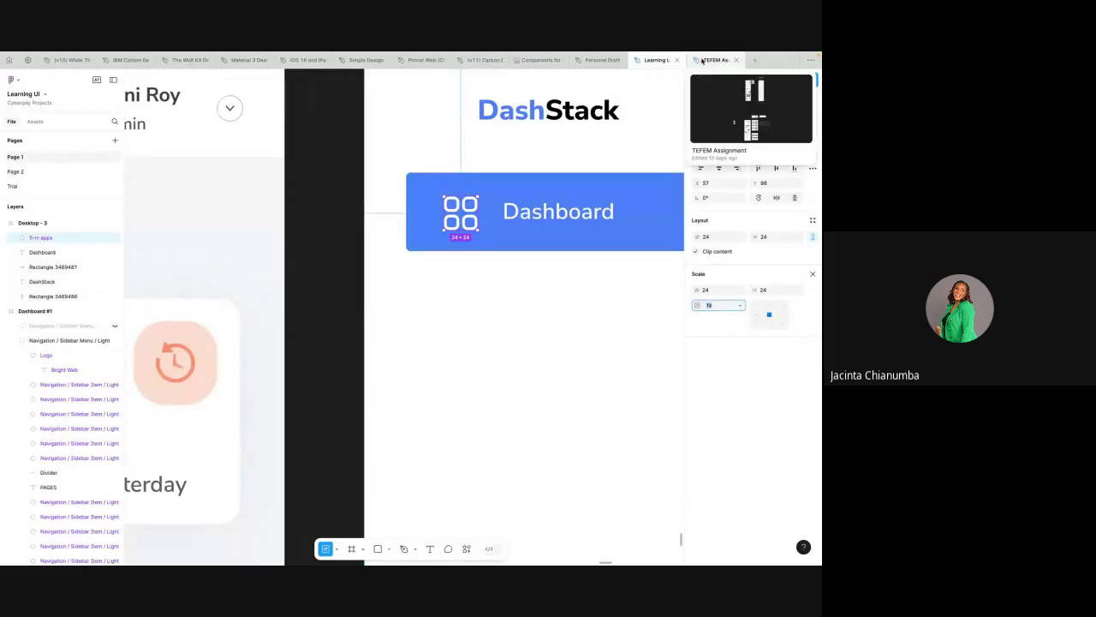
pyautogui.click(734, 61)
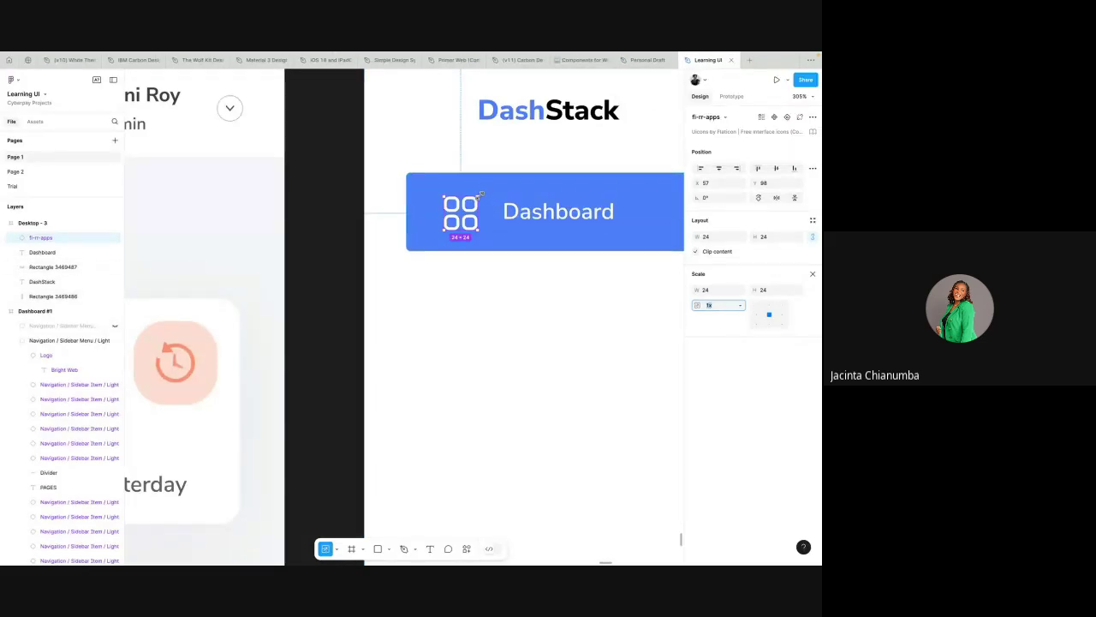
# - Scale the apps icon down to about 16 × 16 and align its vertical center with the Dashboard label
pyautogui.moveTo(480, 195)
pyautogui.mouseDown()
pyautogui.moveTo(459, 221)
pyautogui.moveTo(473, 211)
pyautogui.mouseUp()
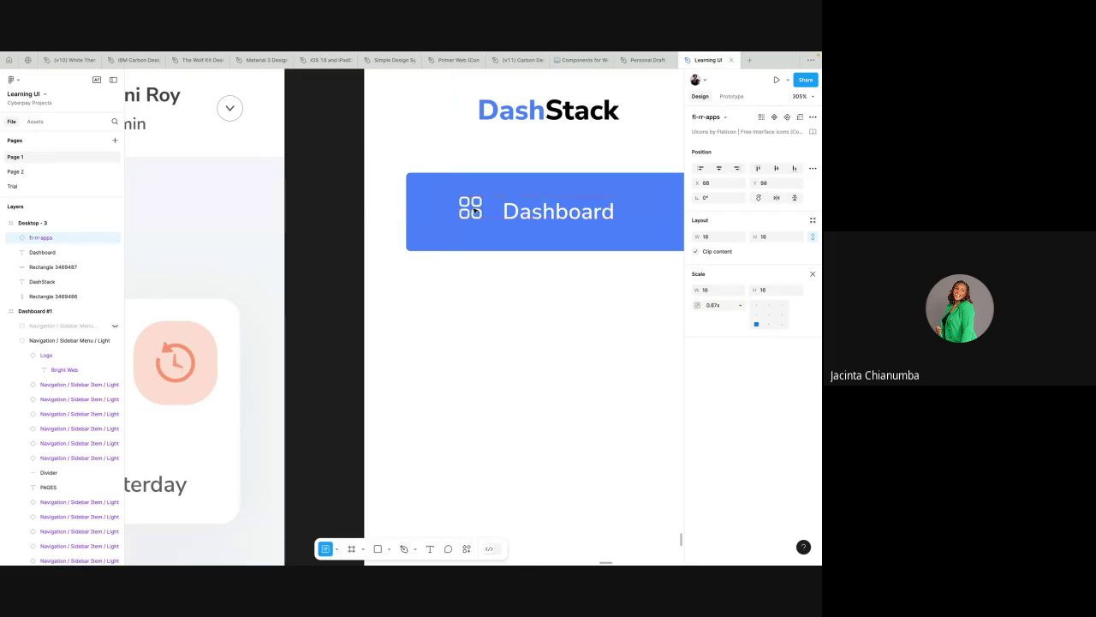
pyautogui.keyDown('shift'); pyautogui.click(539, 215); pyautogui.keyUp('shift')
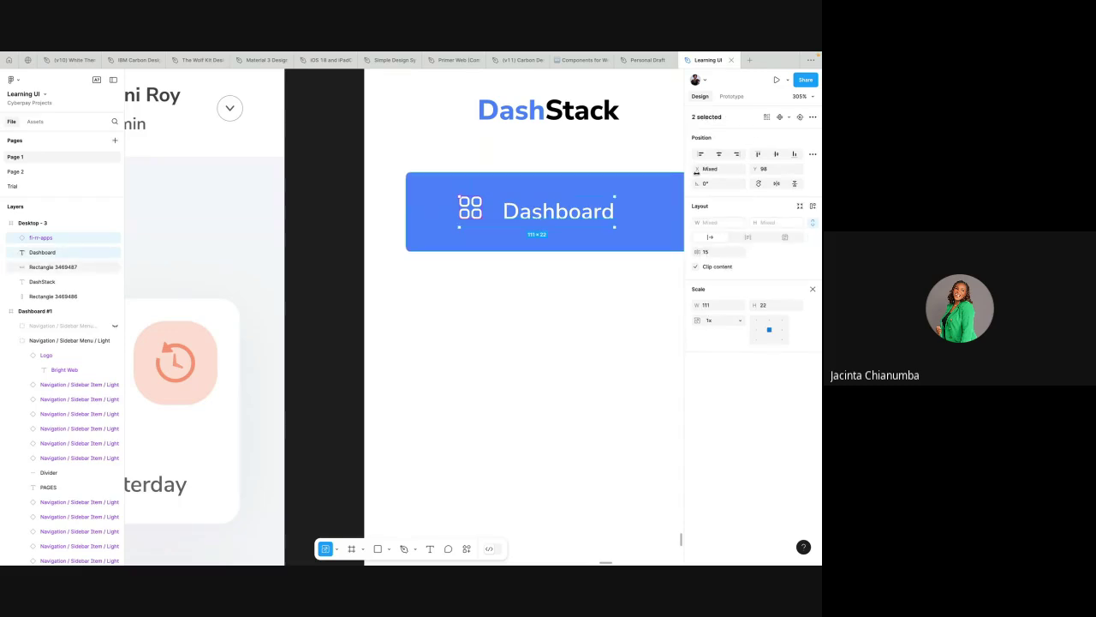
pyautogui.click(776, 153)
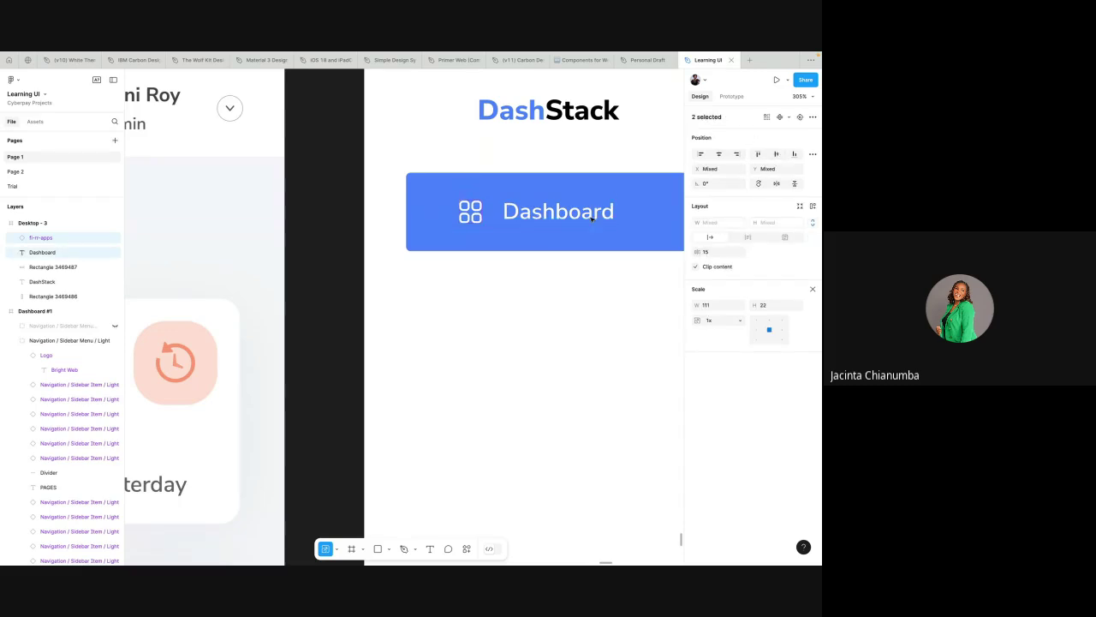
# - Shift the apps icon and Dashboard label together toward the blue rectangle's left edge, as in Dashboard #1
pyautogui.scroll(-3, 591, 220)
pyautogui.hscroll(3, 587, 222)
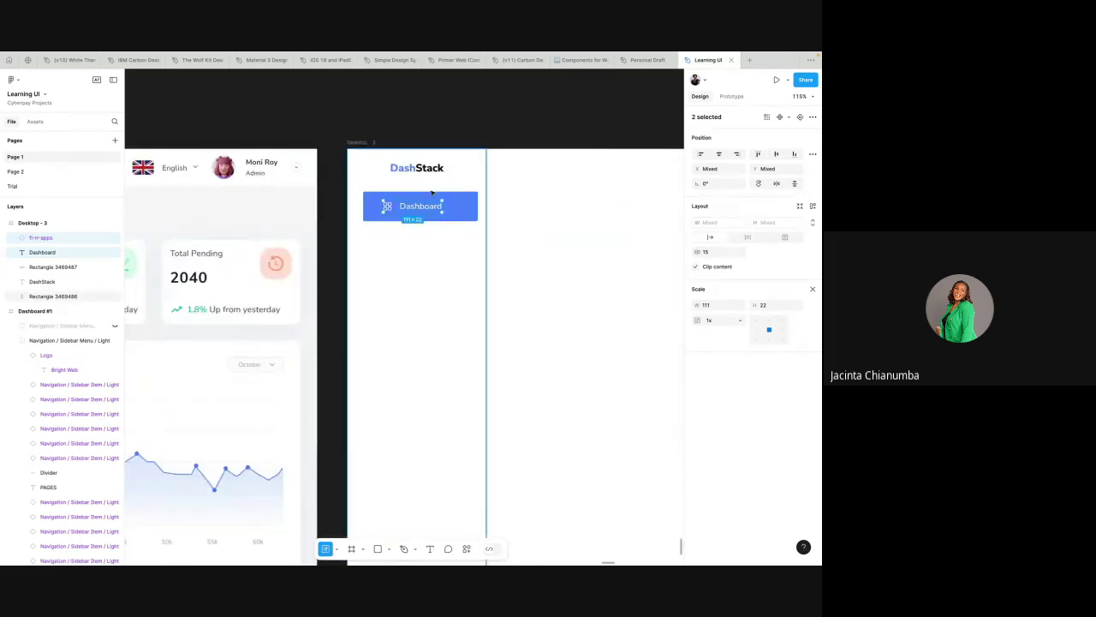
pyautogui.scroll(-2, 433, 193)
pyautogui.hscroll(-3, 433, 192)
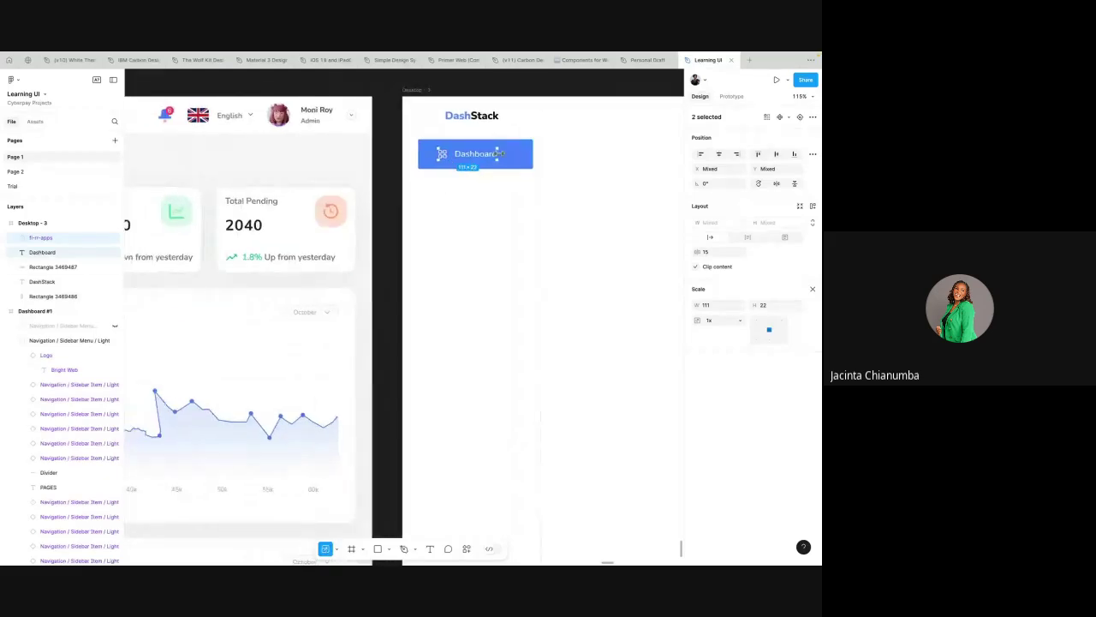
pyautogui.scroll(-3, 499, 154)
pyautogui.hscroll(-3, 498, 153)
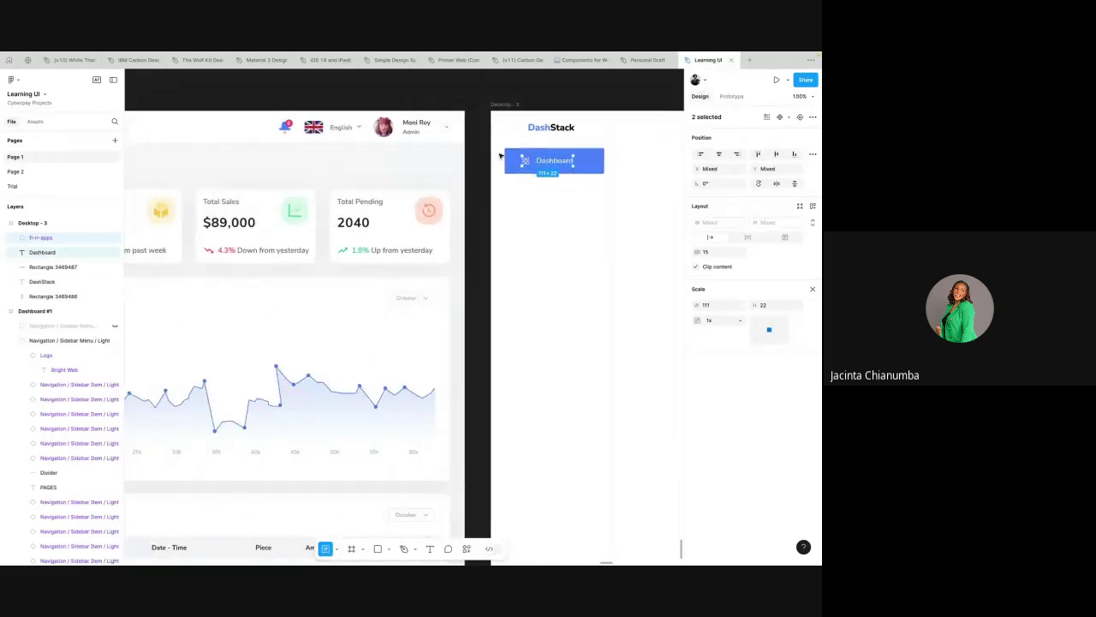
pyautogui.scroll(-5, 539, 227)
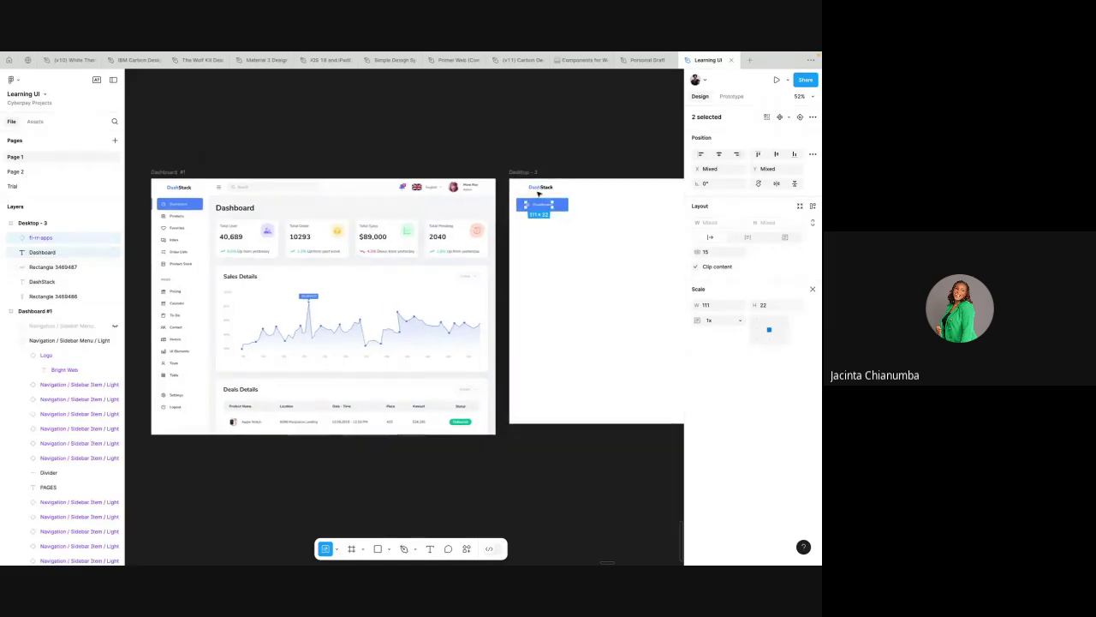
pyautogui.scroll(3, 572, 200)
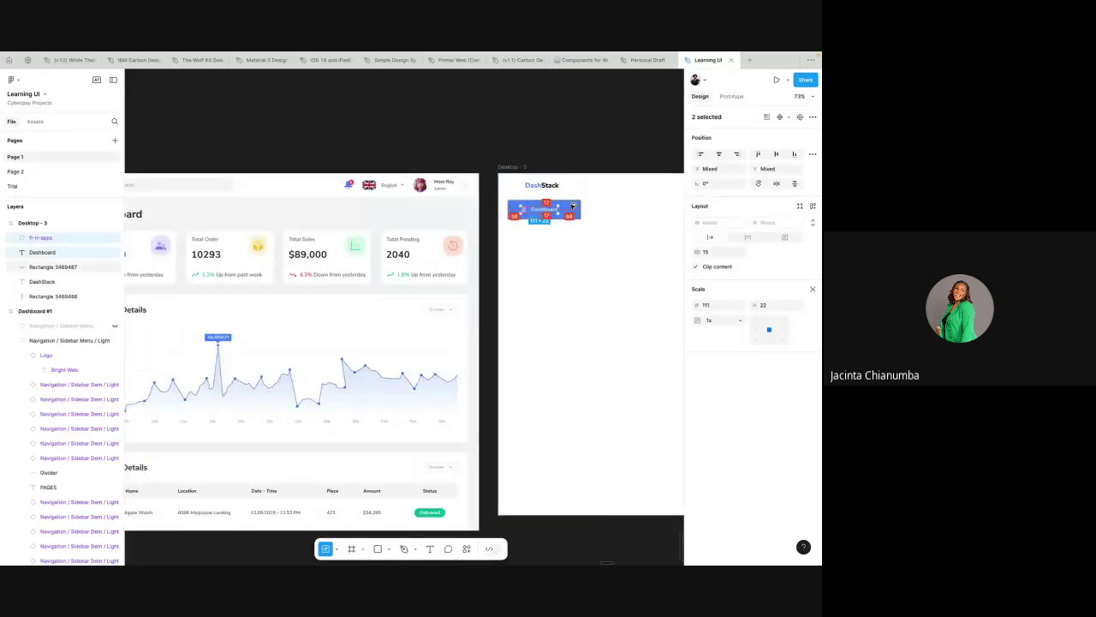
pyautogui.hotkey('alt', 'a')
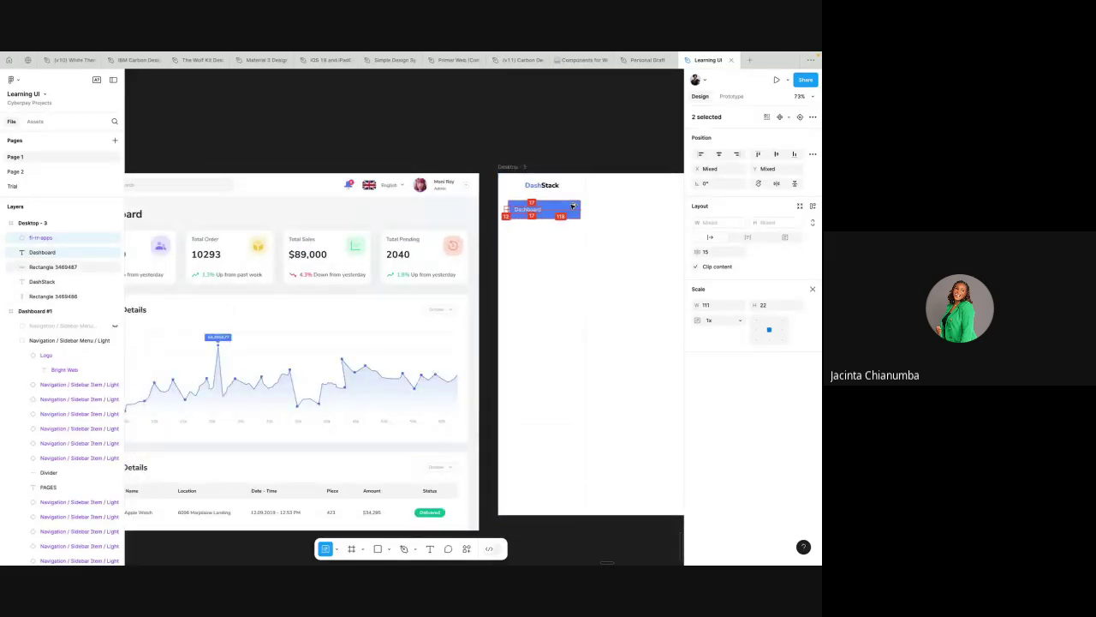
pyautogui.hotkey('shift', 'Right')
pyautogui.hotkey('shift', 'Right')
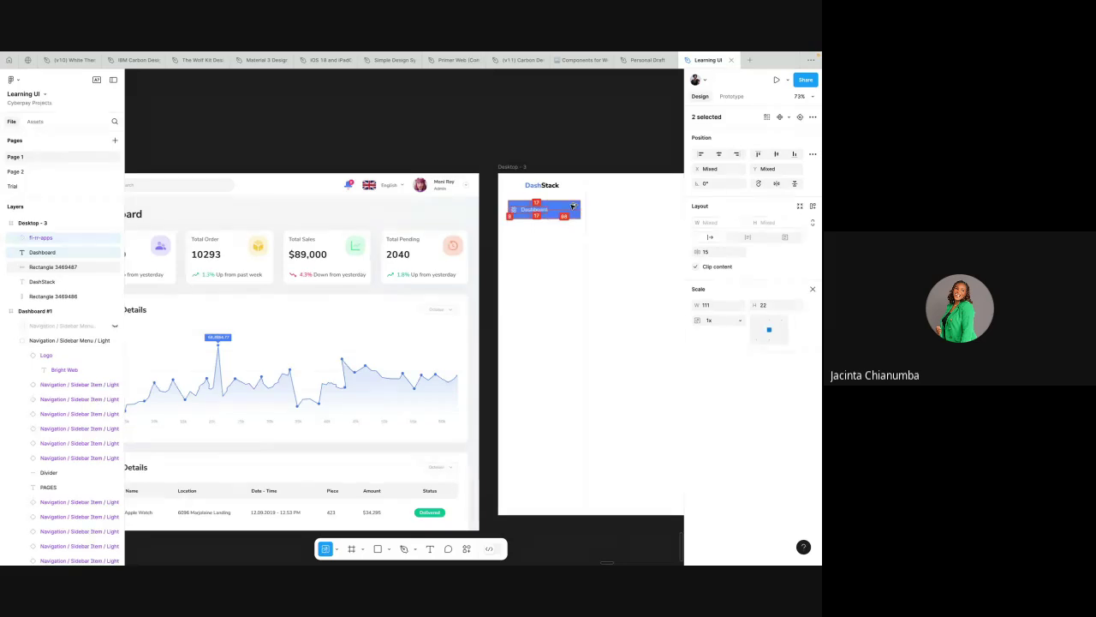
pyautogui.press('Left')
pyautogui.press('Left')
pyautogui.hscroll(-3, 572, 207)
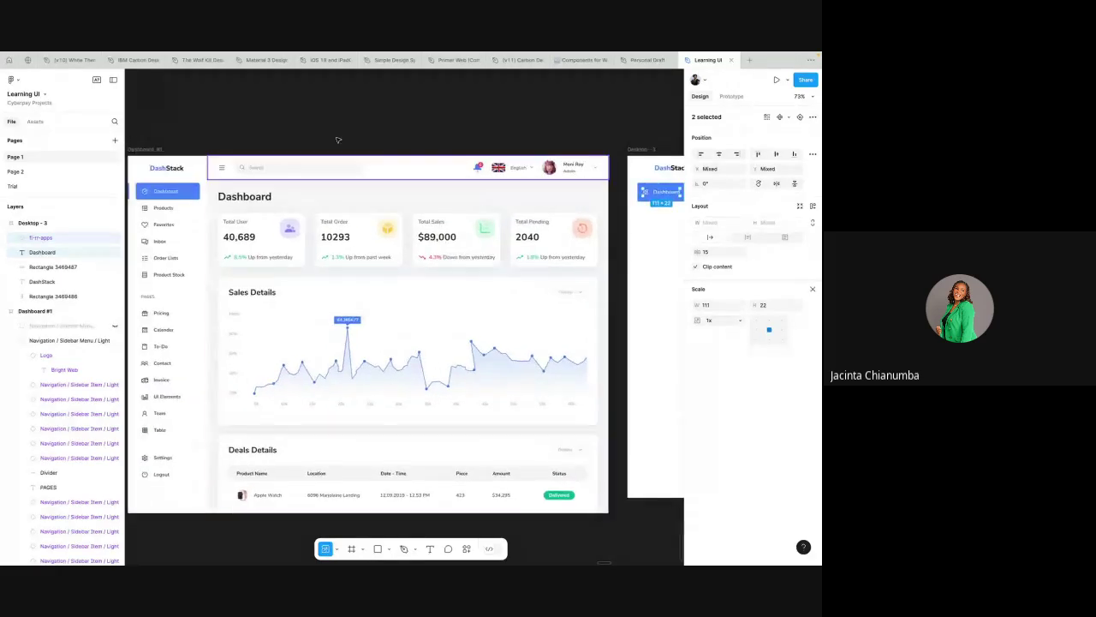
# - Add a grey rectangle between the Desktop - 3 frame's left edge and the blue Dashboard rectangle, resized to about 23 × 53
pyautogui.hscroll(4, 318, 536)
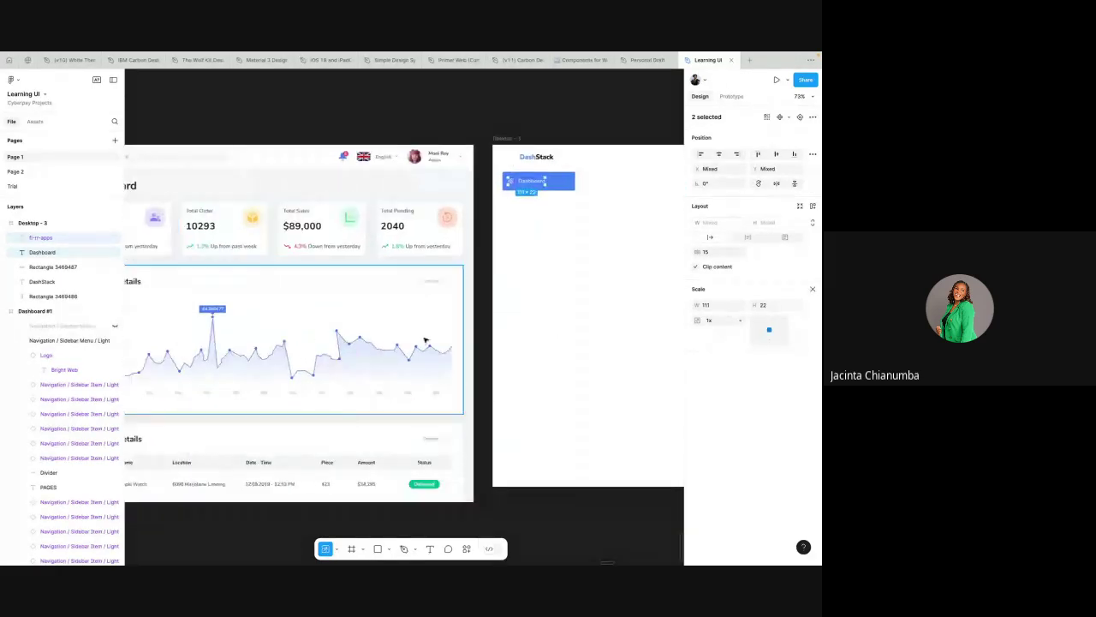
pyautogui.press('r')
pyautogui.click(492, 172)
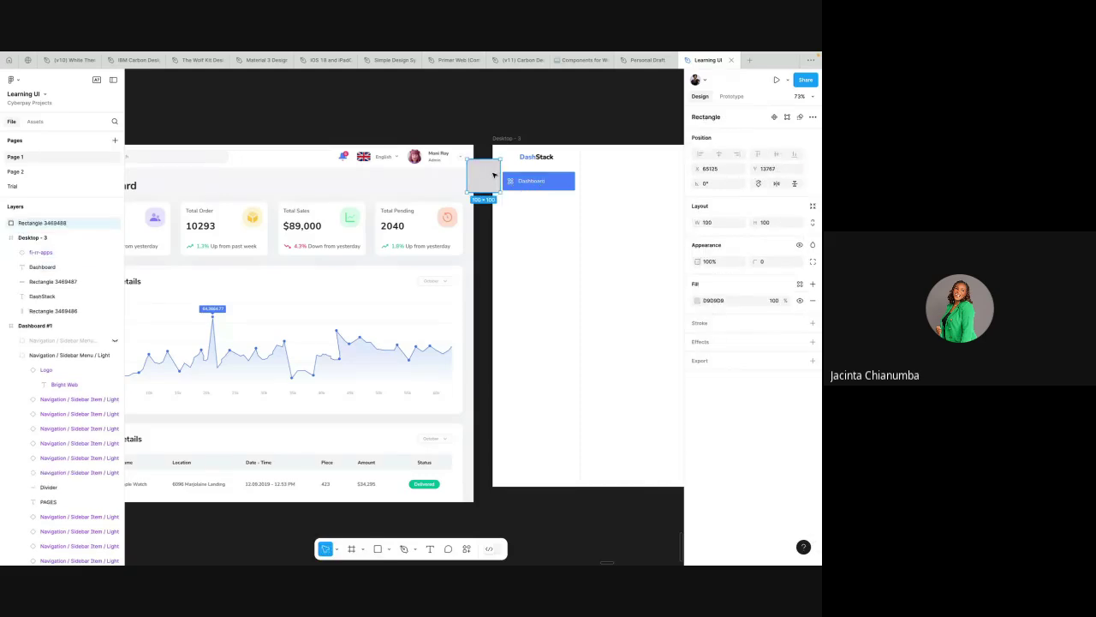
pyautogui.scroll(5, 493, 174)
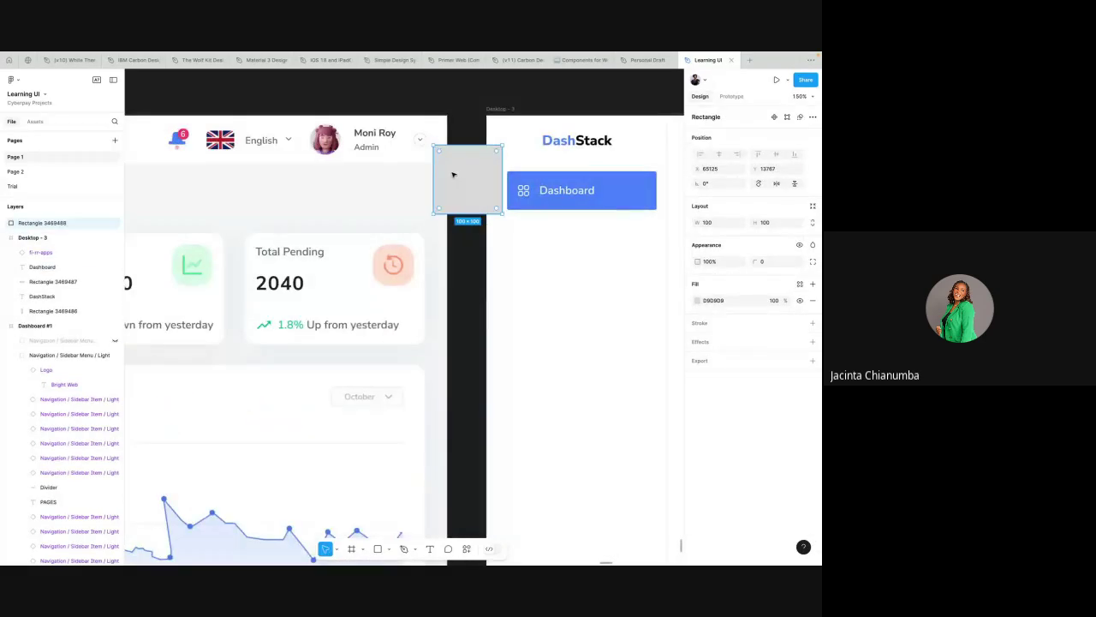
pyautogui.moveTo(435, 176); pyautogui.dragTo(495, 174)
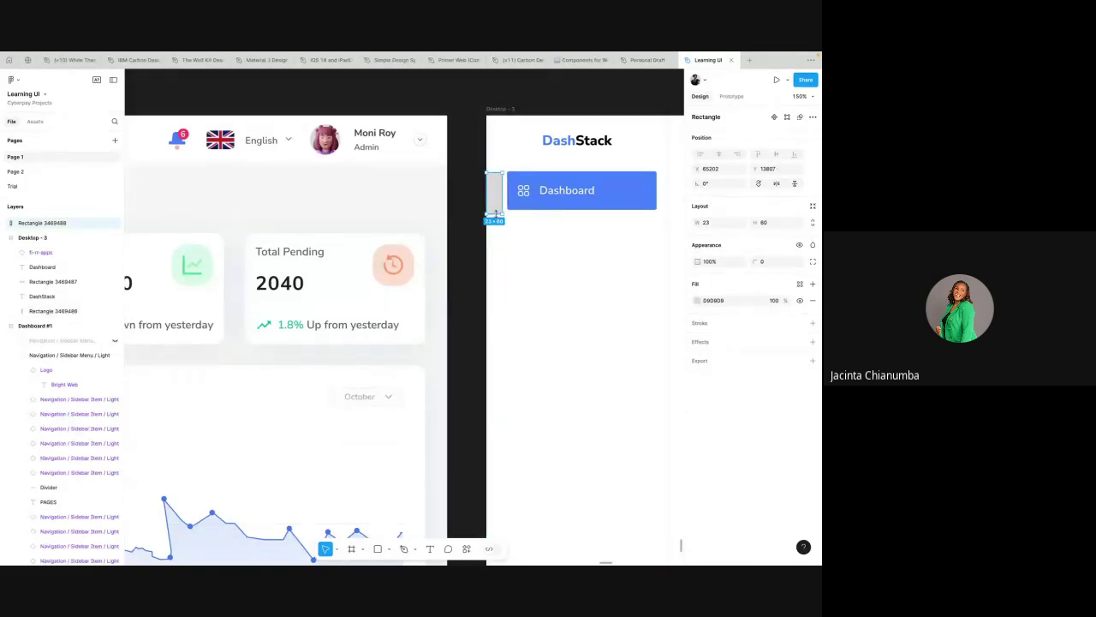
pyautogui.moveTo(495, 214); pyautogui.dragTo(497, 208)
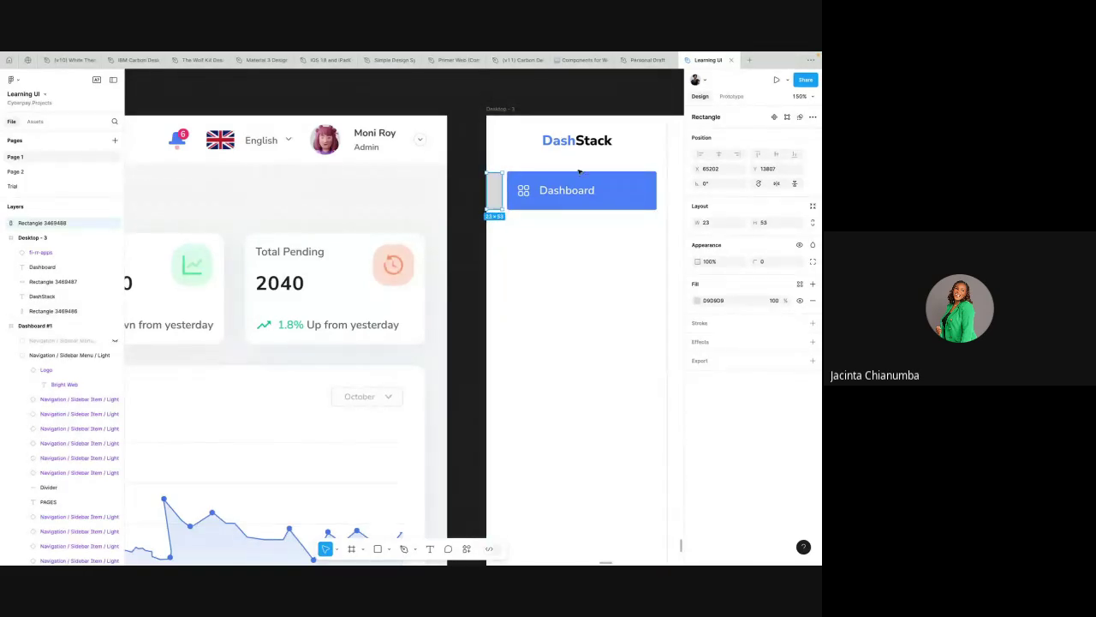
pyautogui.click(618, 178)
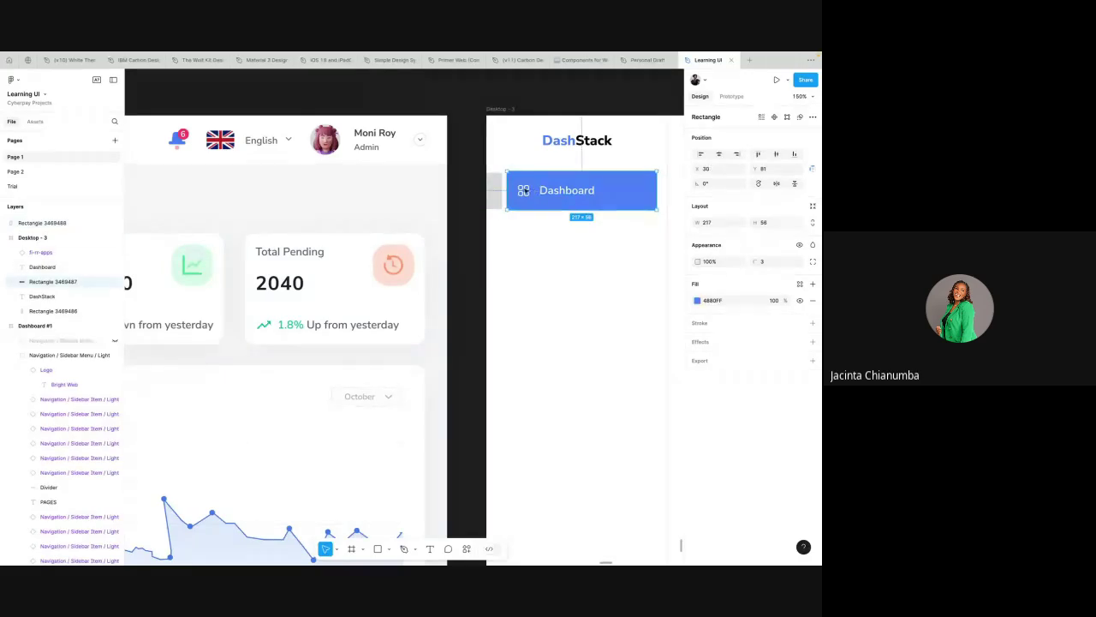
pyautogui.click(497, 190)
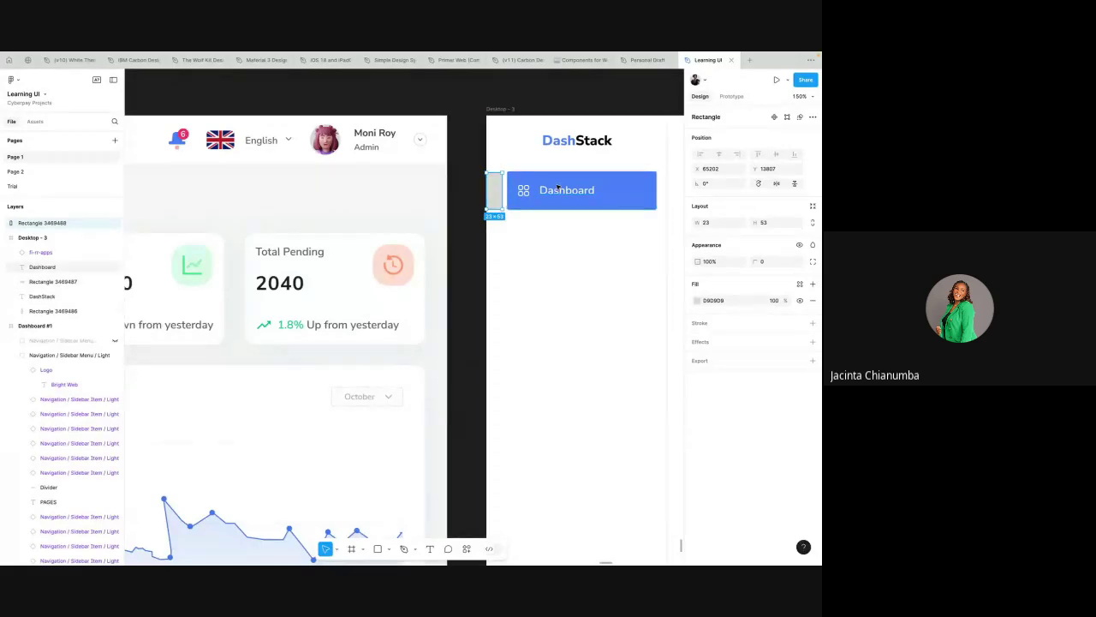
pyautogui.click(589, 182)
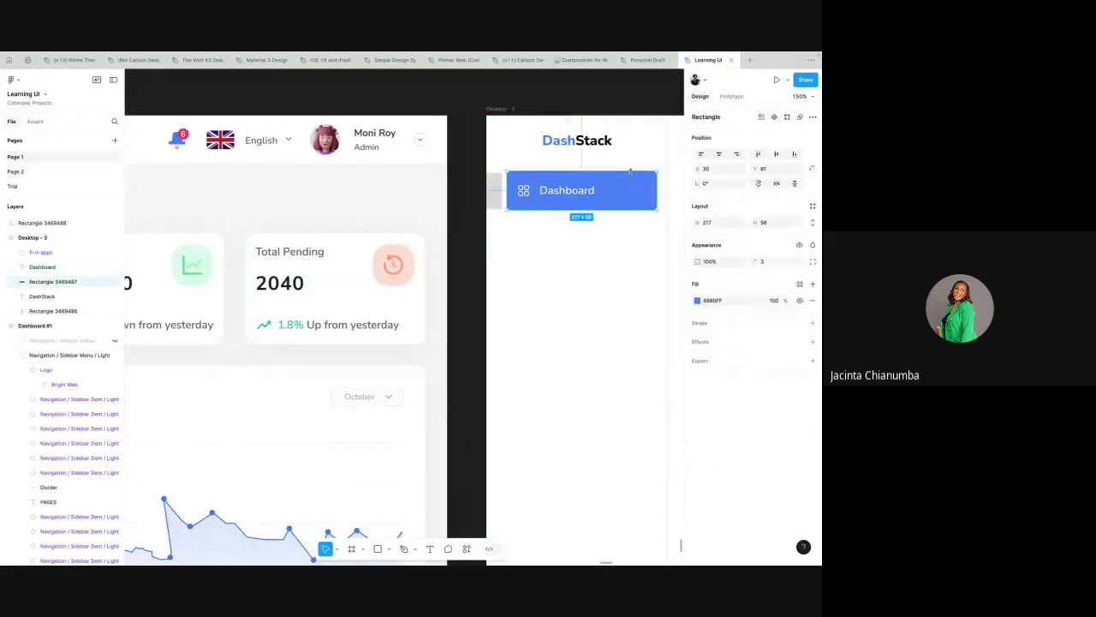
pyautogui.click(500, 181)
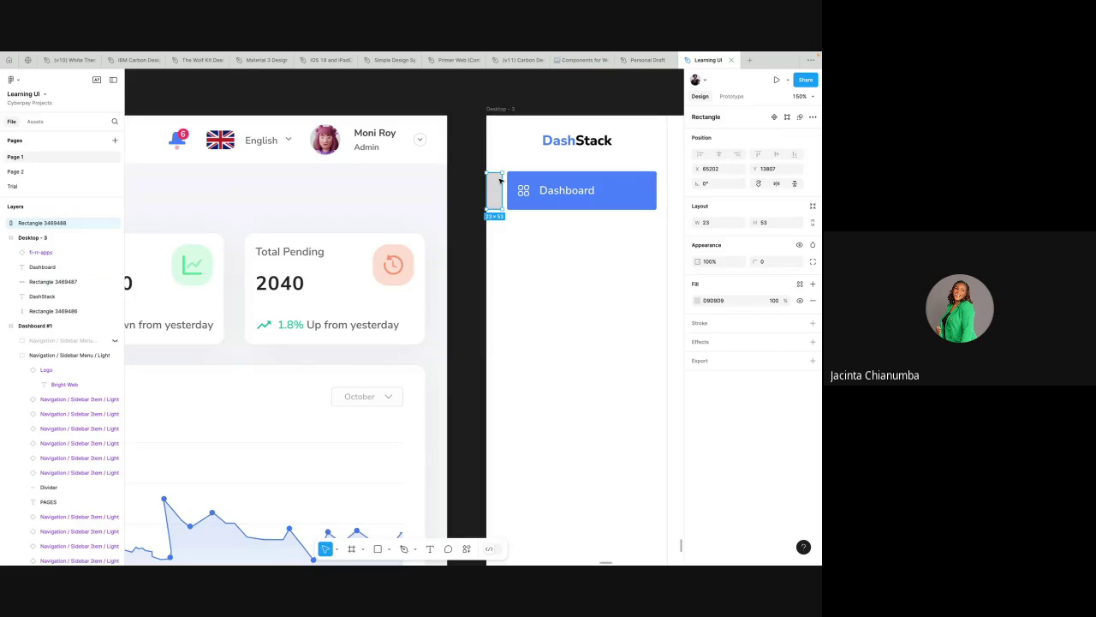
# - Set the grey side marker rectangle's height to 56 and narrow its width to about 10
pyautogui.click(768, 225)
pyautogui.press('Up')
pyautogui.press('Up')
pyautogui.press('Up')
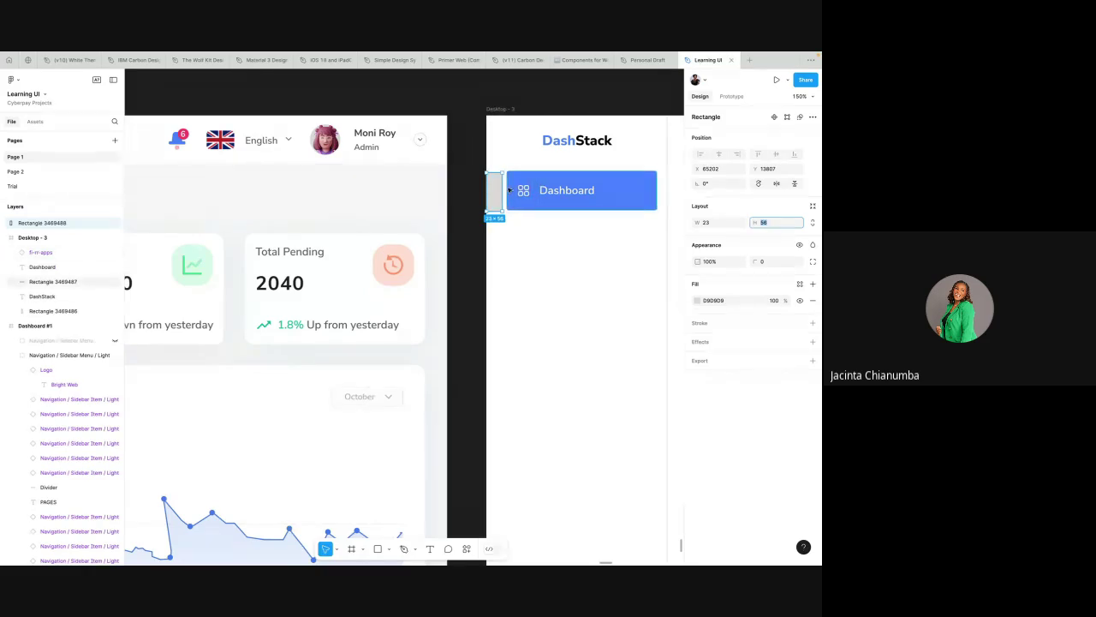
pyautogui.moveTo(500, 190); pyautogui.dragTo(493, 191)
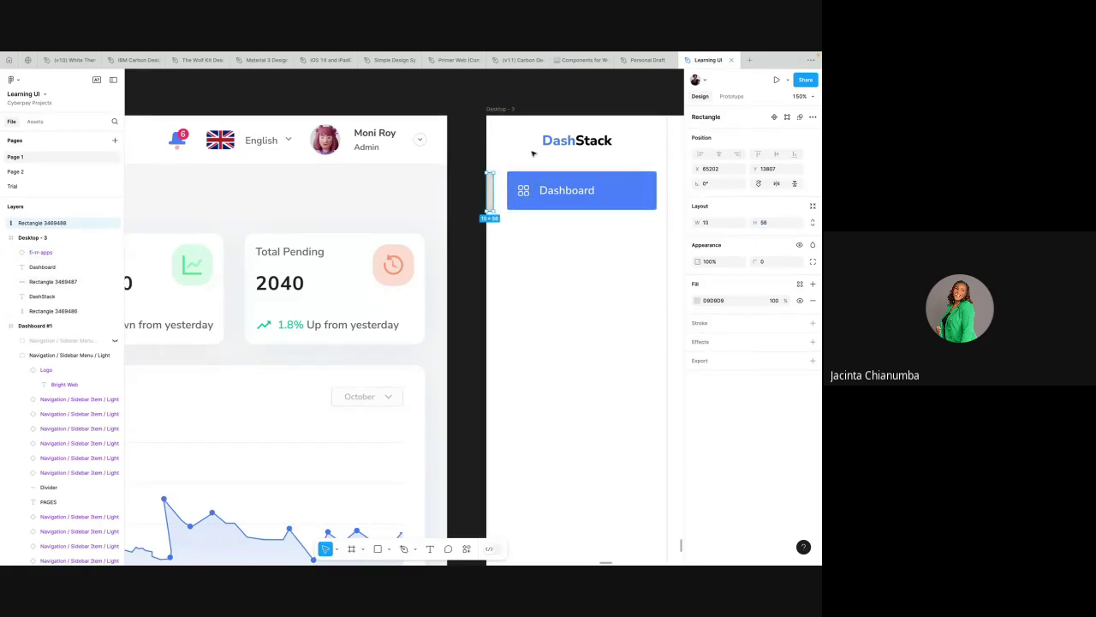
# - Fill the side marker with the Dashboard rectangle's blue, 4880FF, by sampling its color
pyautogui.click(697, 301)
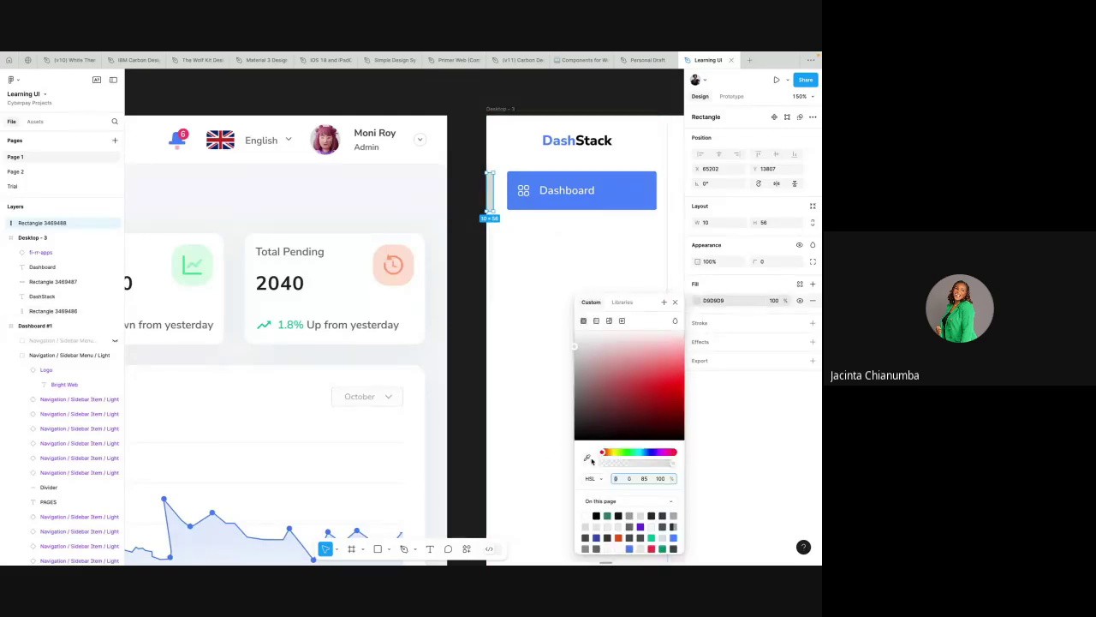
pyautogui.click(588, 460)
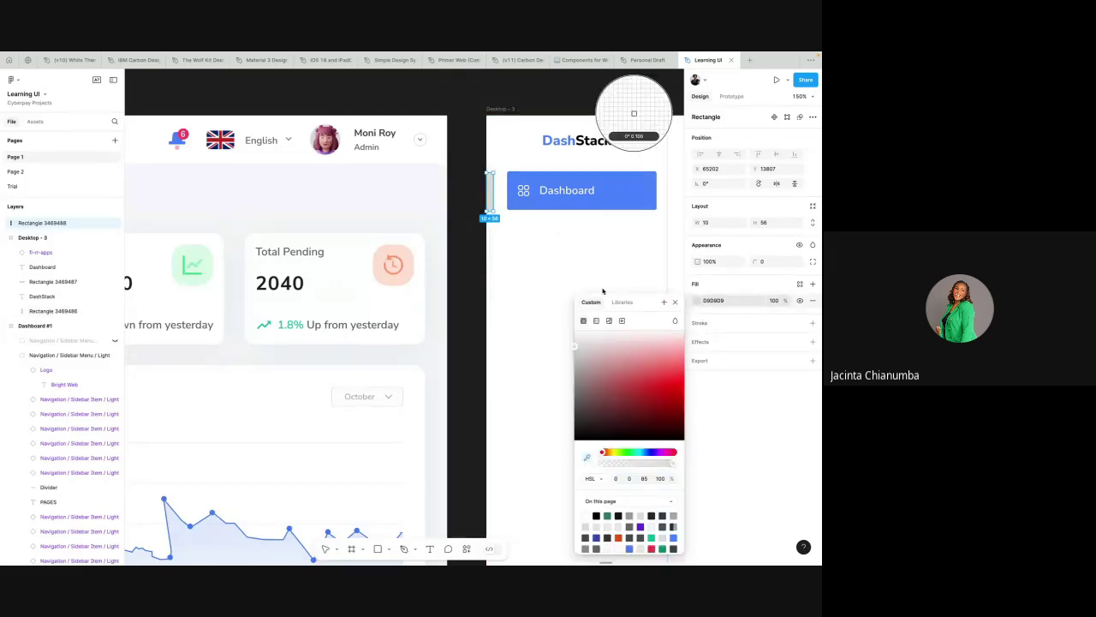
pyautogui.click(630, 203)
pyautogui.scroll(-5, 629, 203)
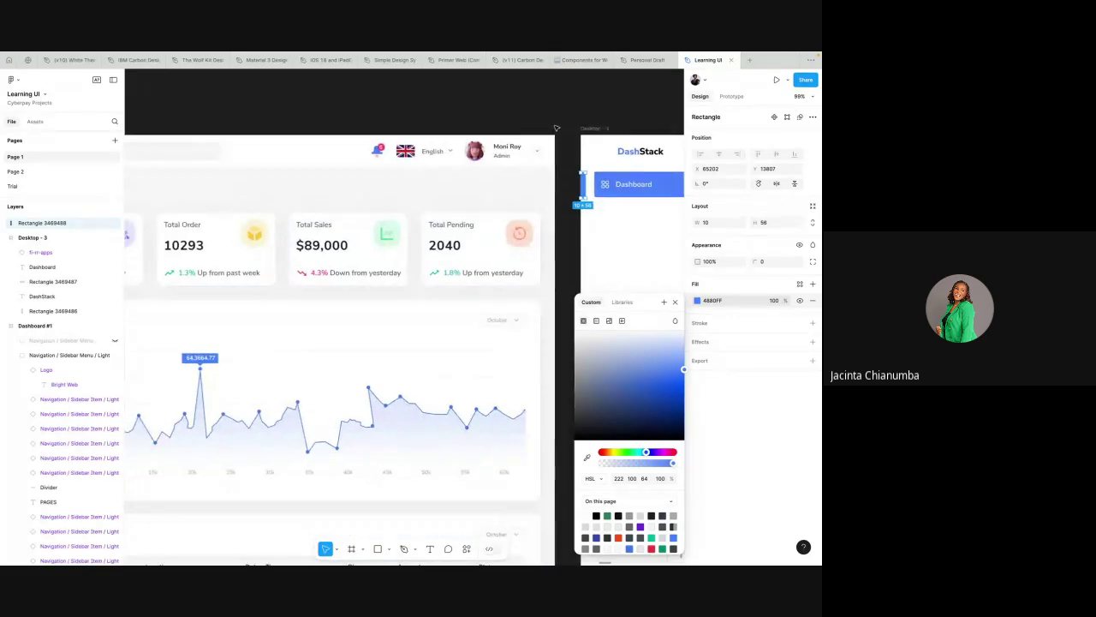
# - Compare the Dashboard #1 sidebar's active item and side marker with the version in the Desktop - 3 frame
pyautogui.click(556, 113)
pyautogui.scroll(-3, 356, 208)
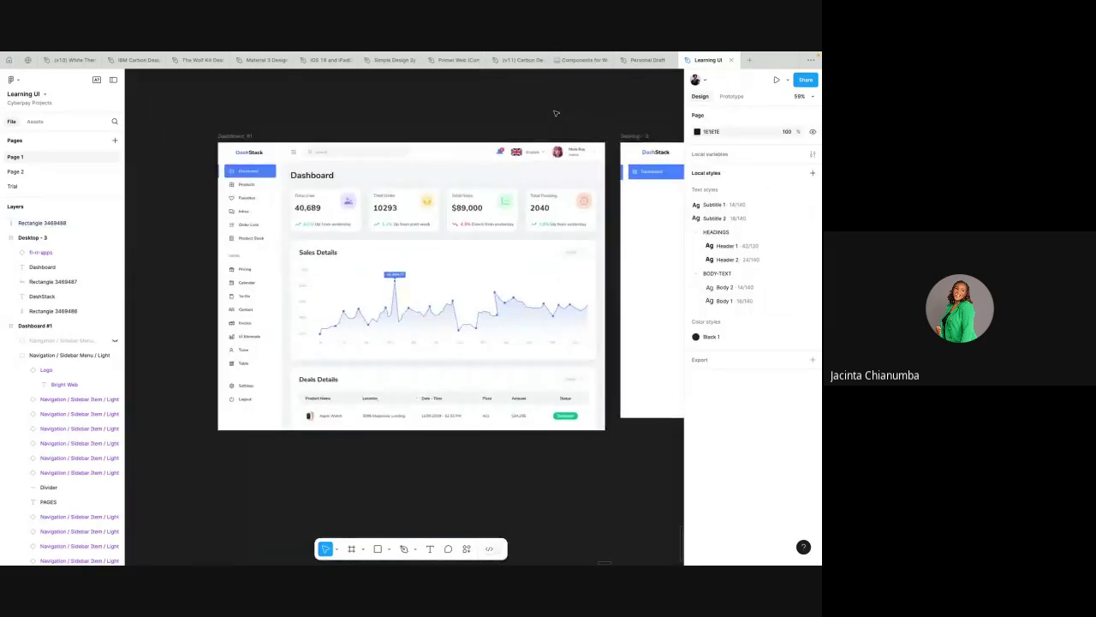
pyautogui.hscroll(-2, 356, 208)
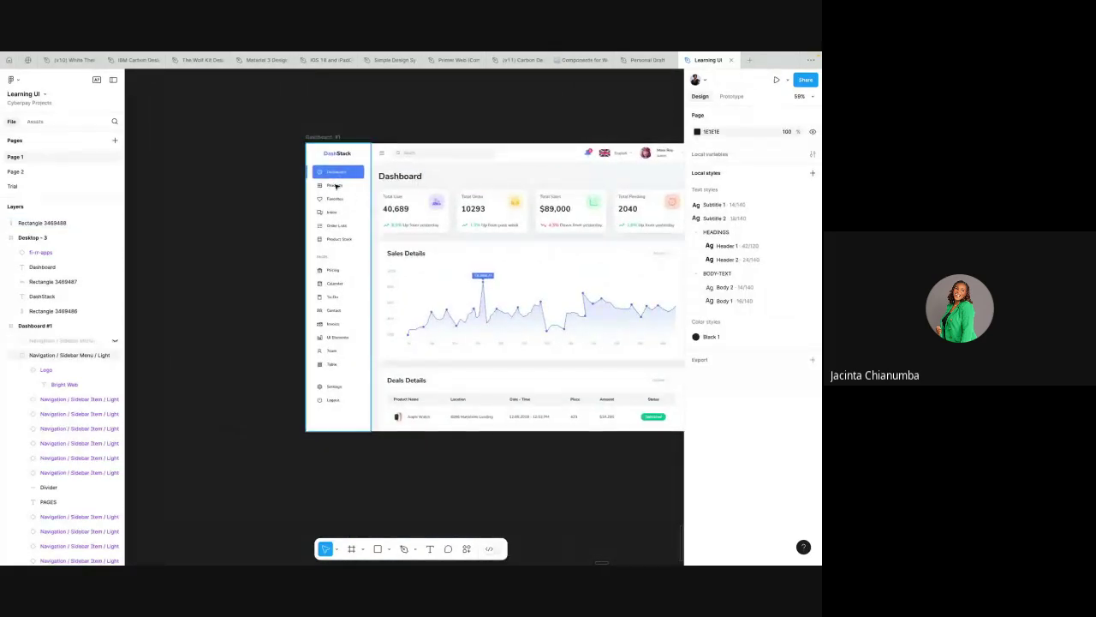
pyautogui.scroll(2, 334, 185)
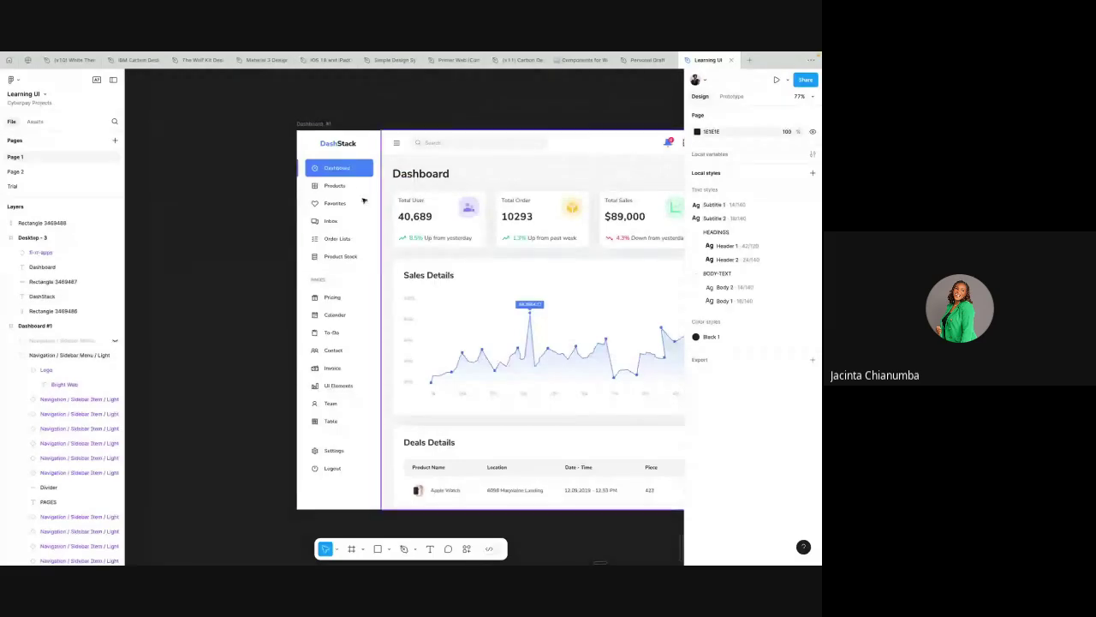
pyautogui.click(363, 174)
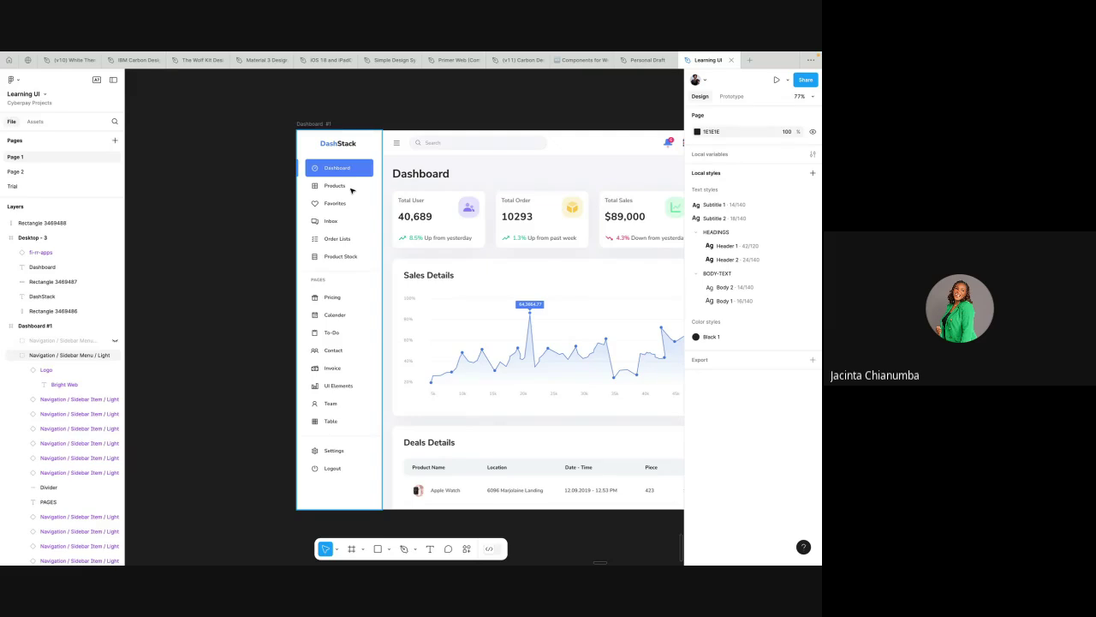
pyautogui.hscroll(8, 351, 190)
pyautogui.scroll(3, 340, 170)
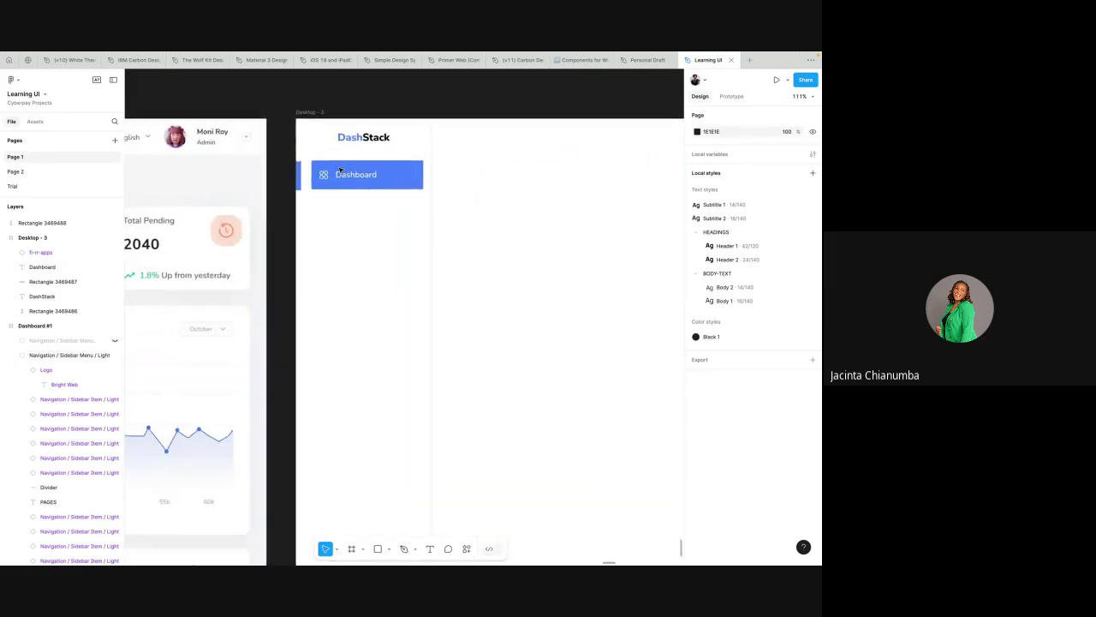
pyautogui.scroll(1, 330, 171)
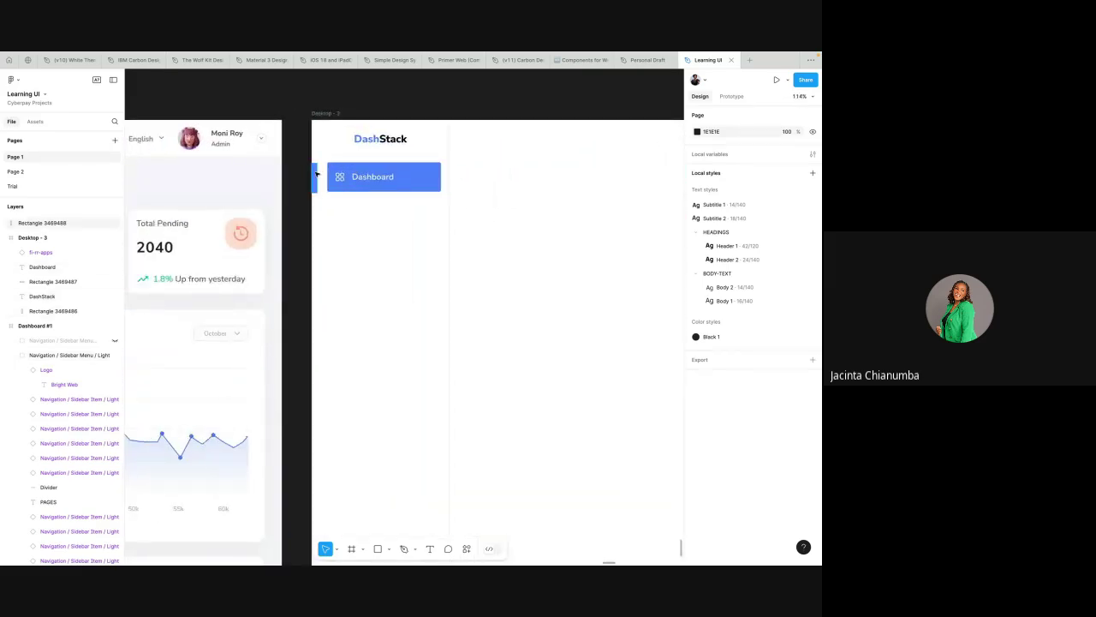
# - Nudge the blue side marker up 2 px to line up with the top of the Dashboard rectangle
pyautogui.click(315, 174)
pyautogui.scroll(3, 316, 174)
pyautogui.click(341, 167)
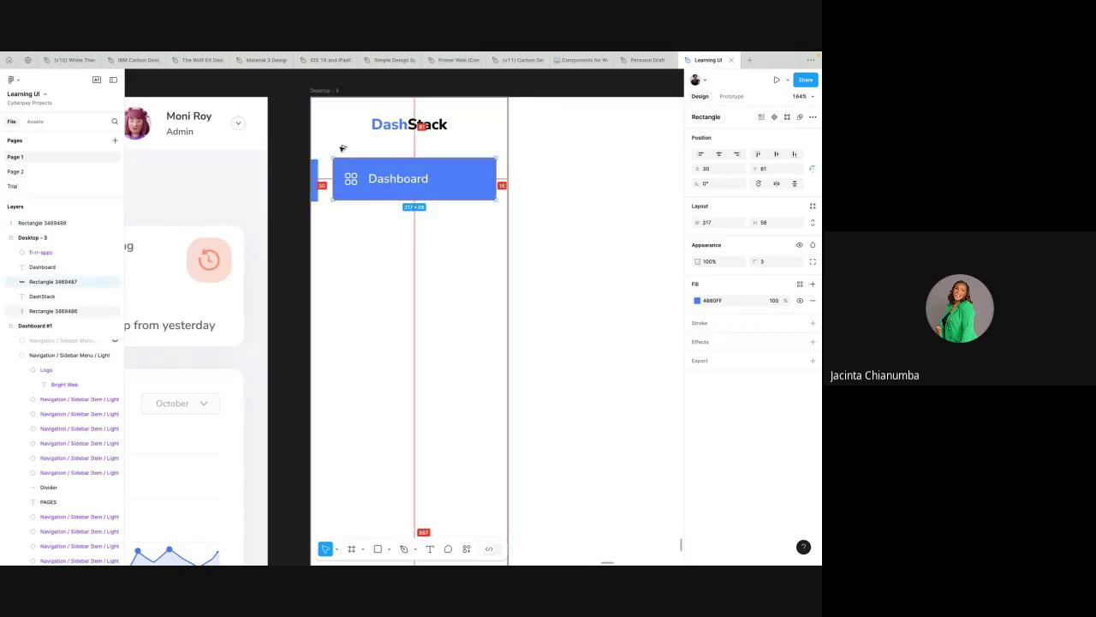
pyautogui.click(314, 176)
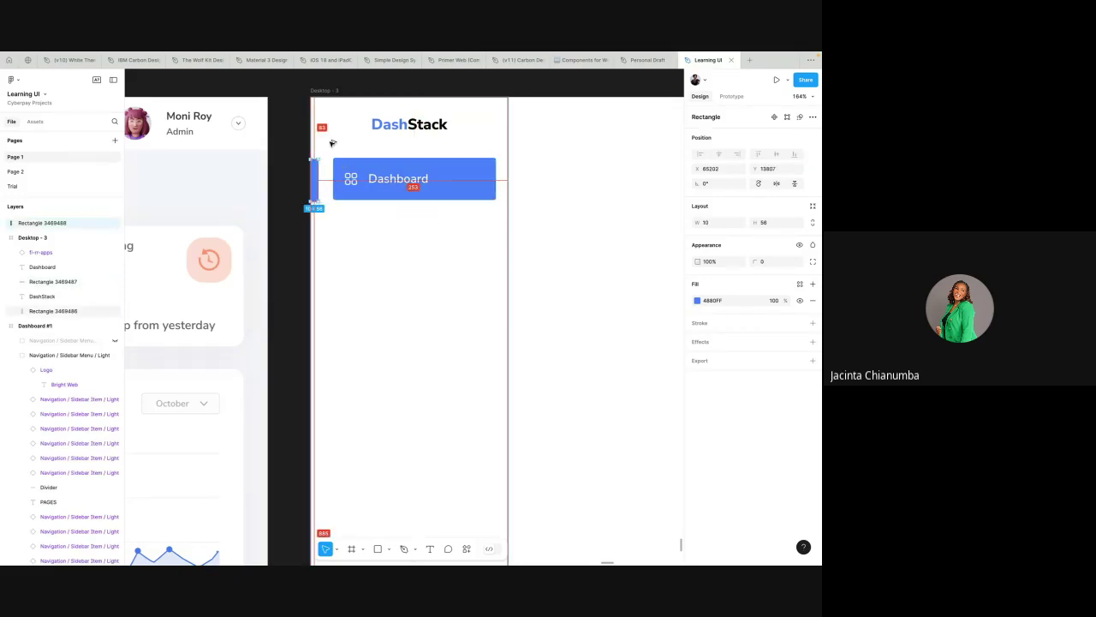
pyautogui.press('Up')
pyautogui.press('Up')
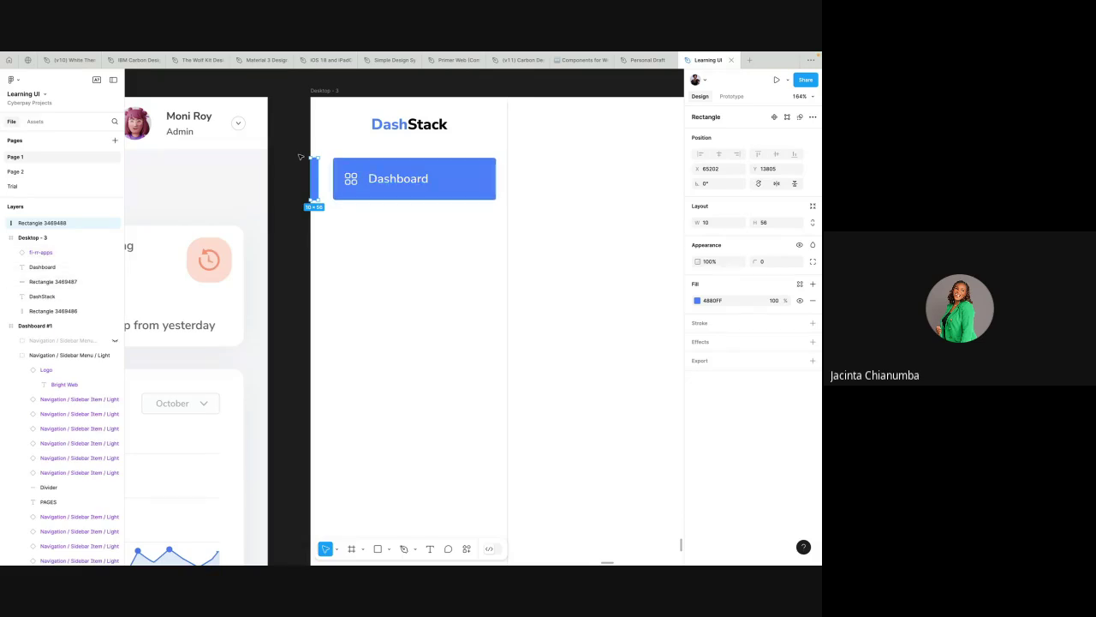
# - Frame the side marker, apps icon, Dashboard label and blue rectangle as a selection
pyautogui.moveTo(297, 153); pyautogui.dragTo(462, 200)
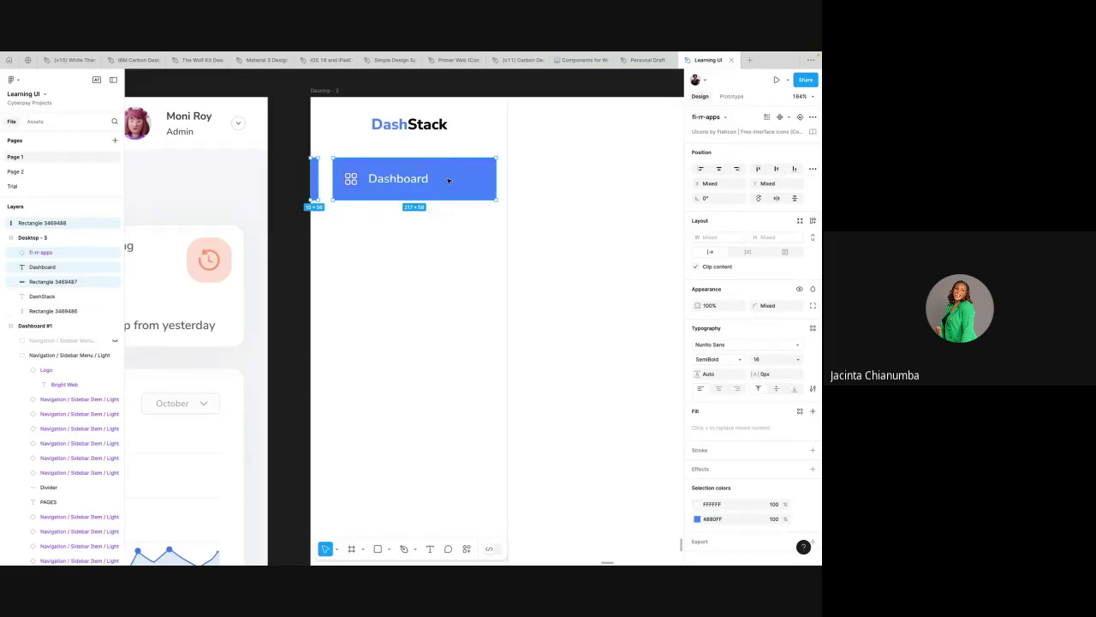
pyautogui.hscroll(-2, 440, 221)
pyautogui.scroll(-1, 440, 221)
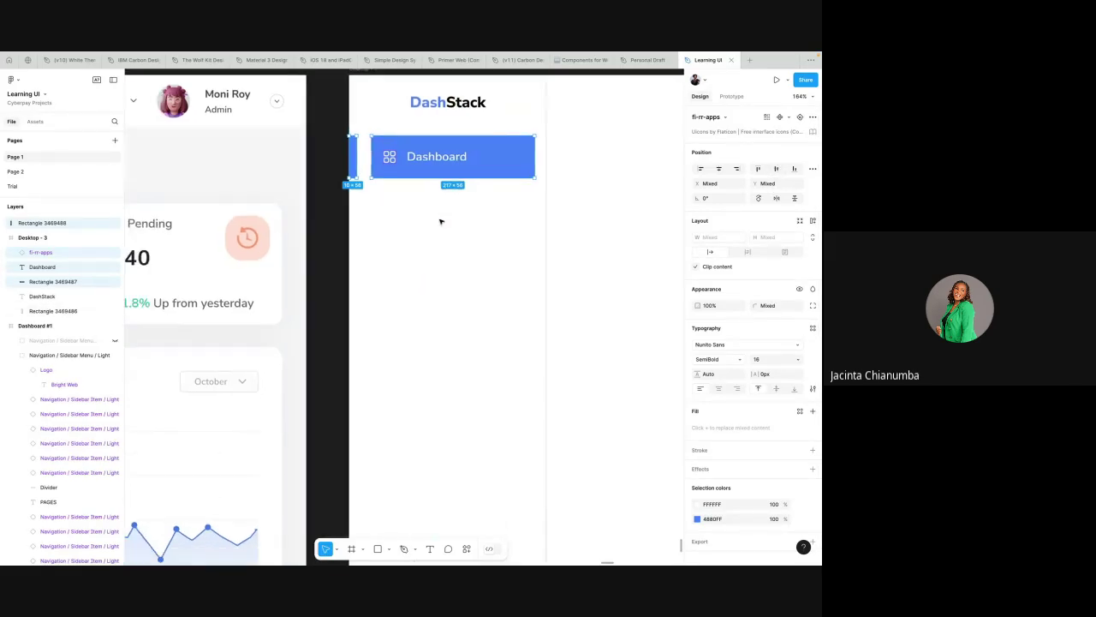
pyautogui.scroll(-3, 441, 221)
pyautogui.scroll(-3, 467, 174)
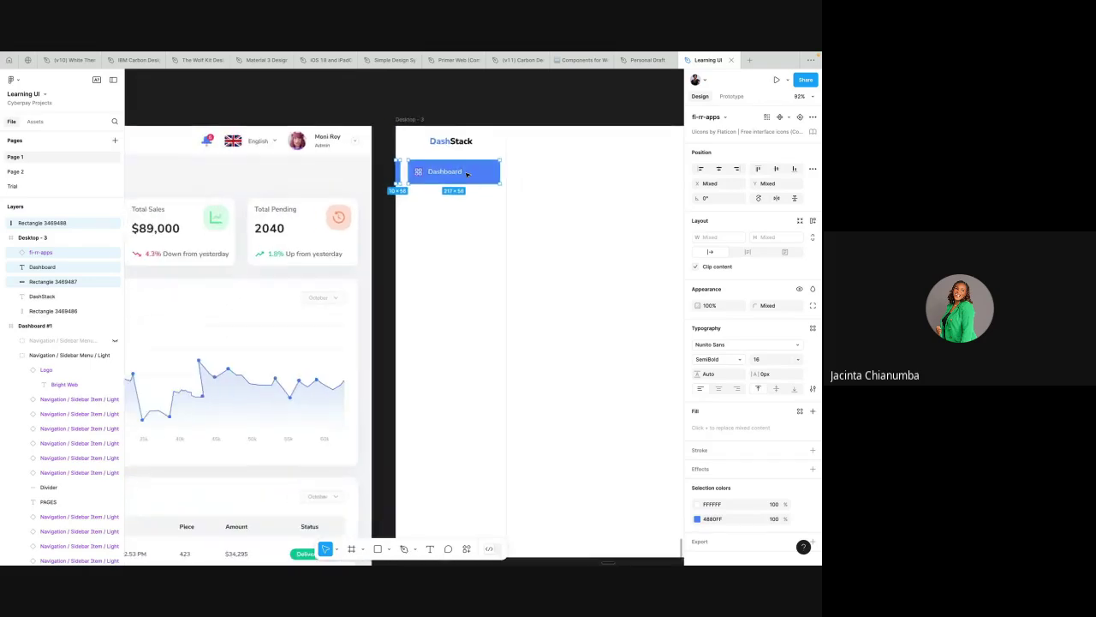
pyautogui.hscroll(-3, 514, 184)
pyautogui.hscroll(3, 572, 194)
pyautogui.scroll(1, 572, 195)
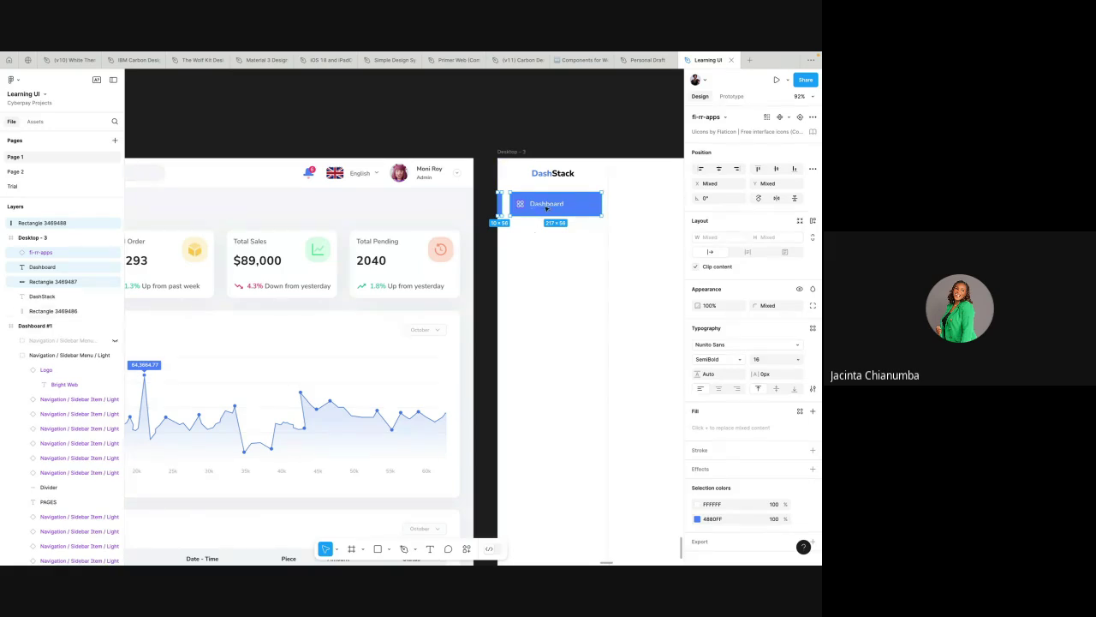
pyautogui.rightClick(546, 209)
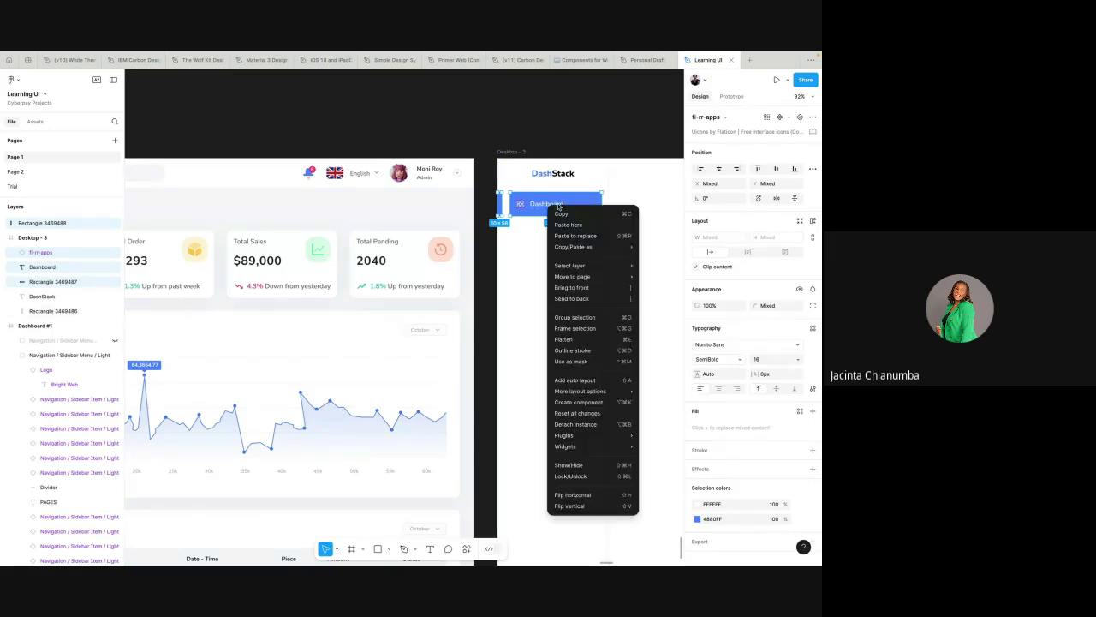
pyautogui.click(569, 328)
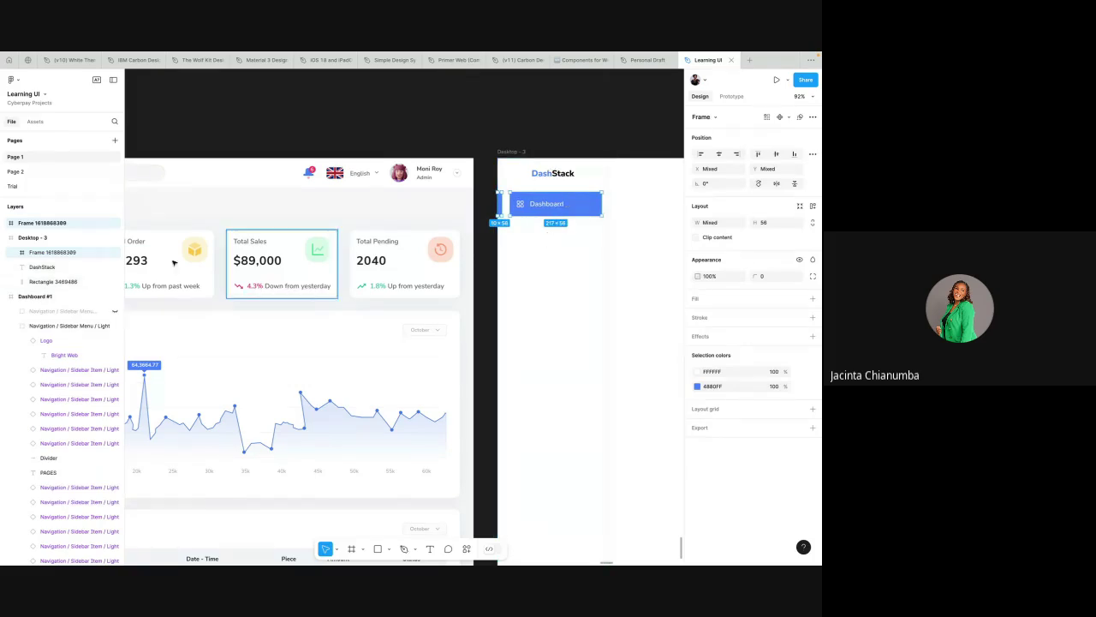
# - Expand the two new frames and check which layers each one contains, including the side marker
pyautogui.click(12, 252)
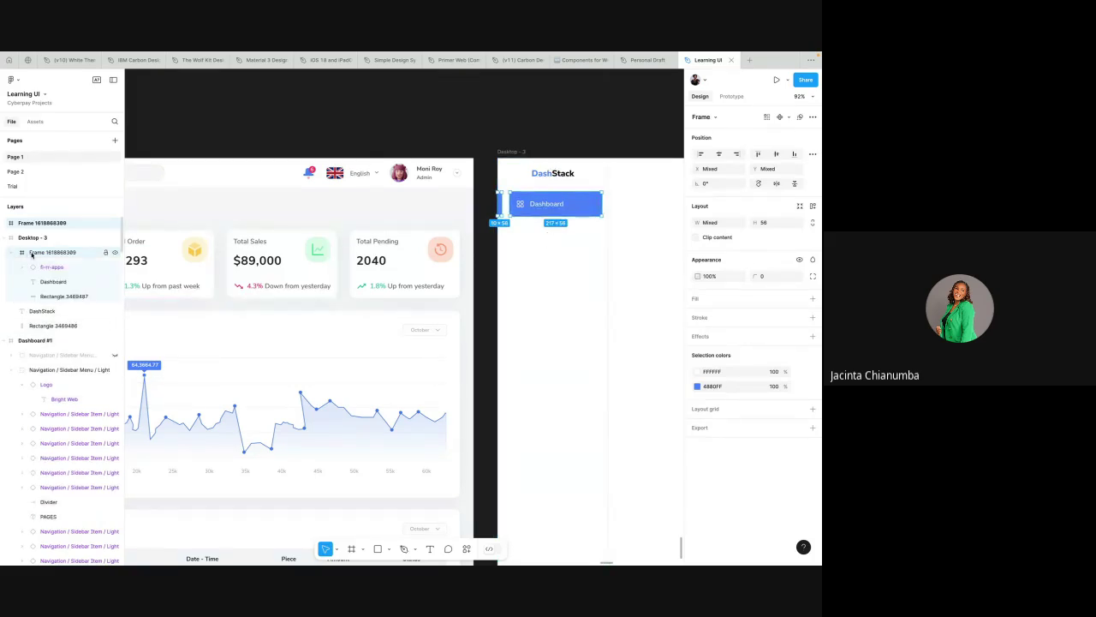
pyautogui.click(46, 252)
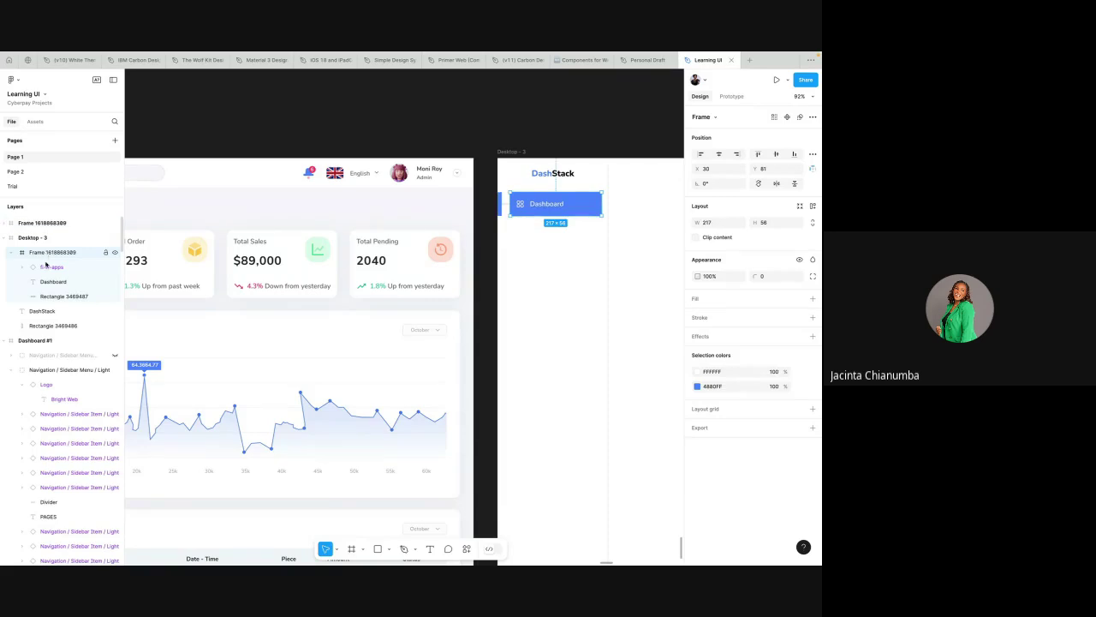
pyautogui.click(48, 281)
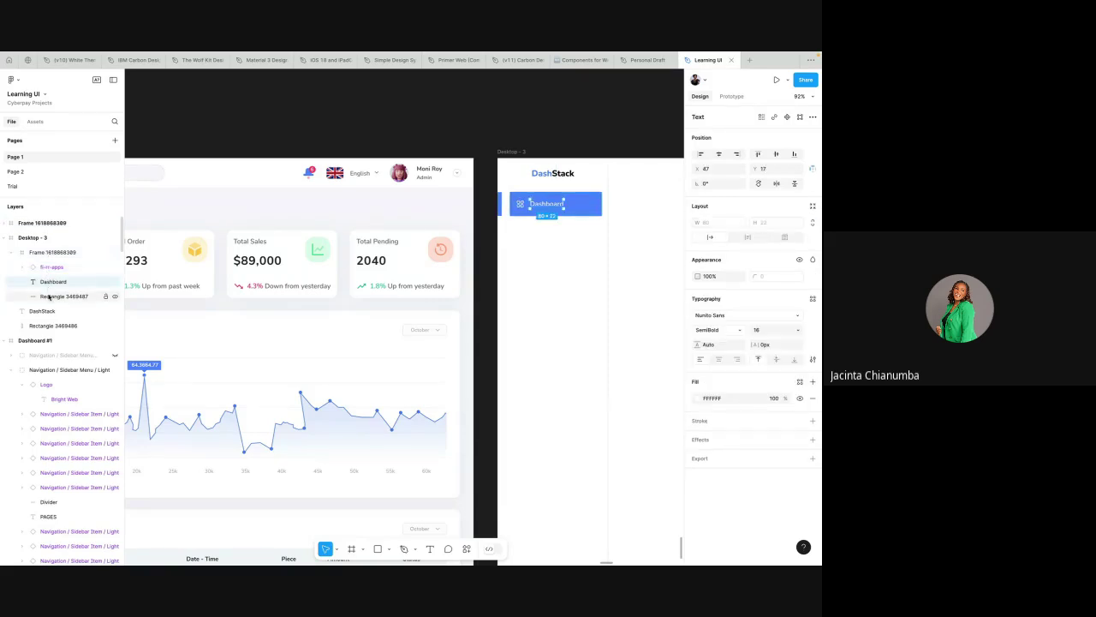
pyautogui.click(49, 296)
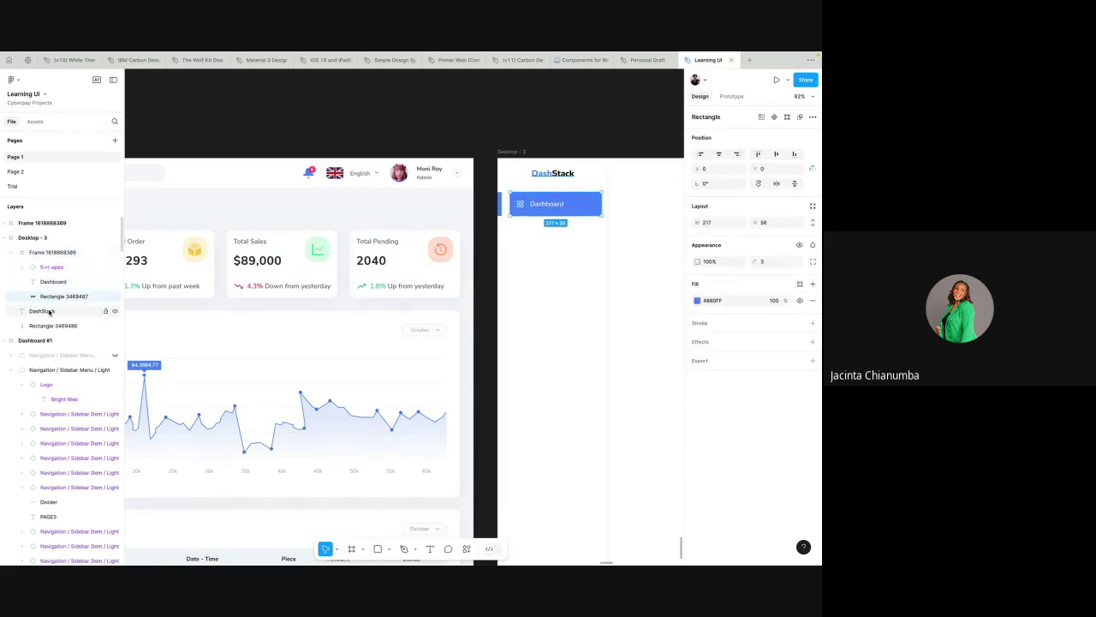
pyautogui.click(49, 326)
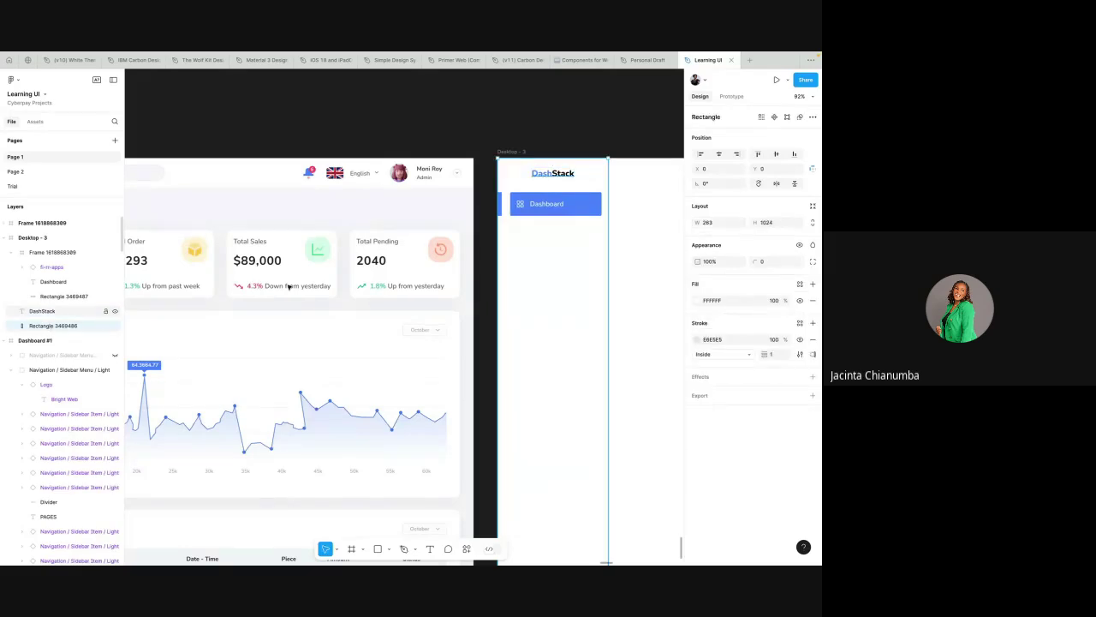
pyautogui.click(503, 203)
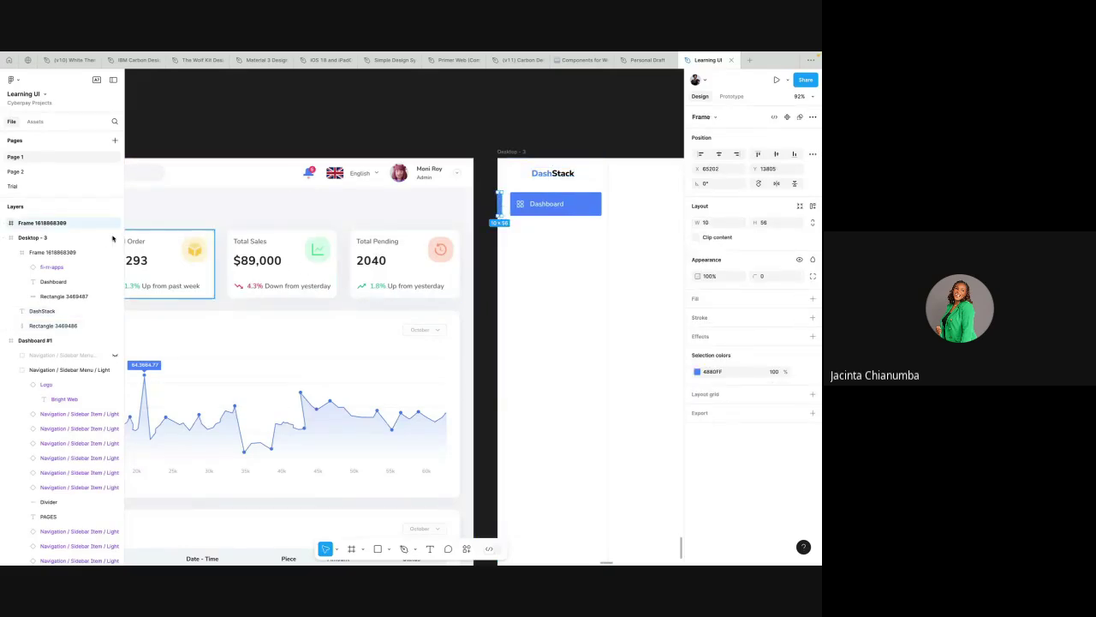
pyautogui.click(4, 223)
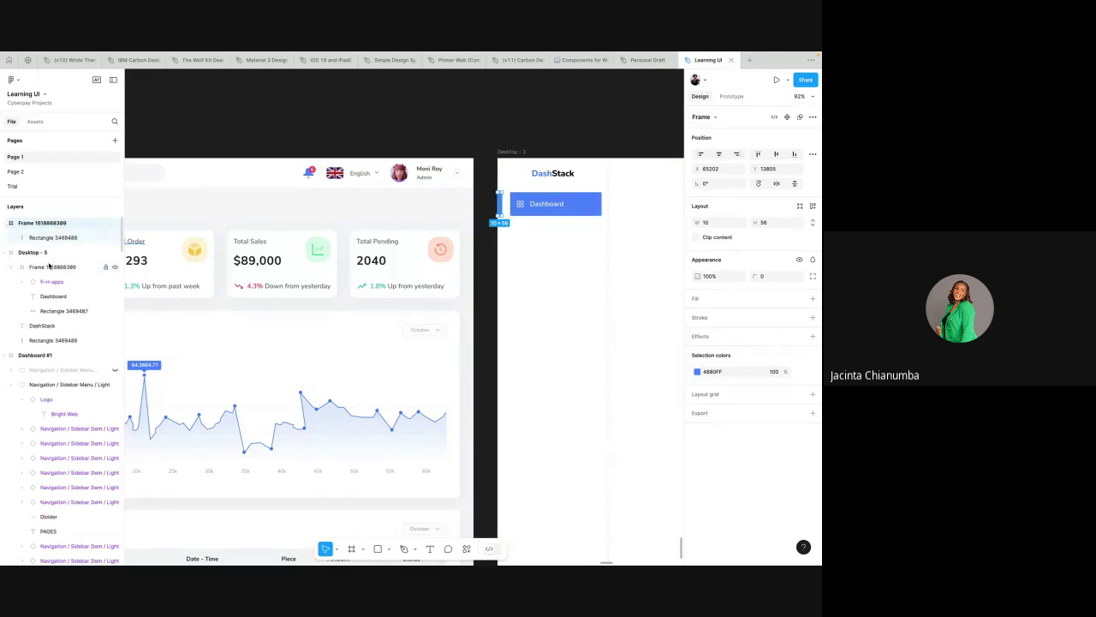
# - Ungroup the separate frame around the side marker, leaving its rectangle as a standalone layer
pyautogui.press('super+z')
pyautogui.press('super+z')
pyautogui.press('super+z')
pyautogui.press('super+z')
pyautogui.press('super+z')
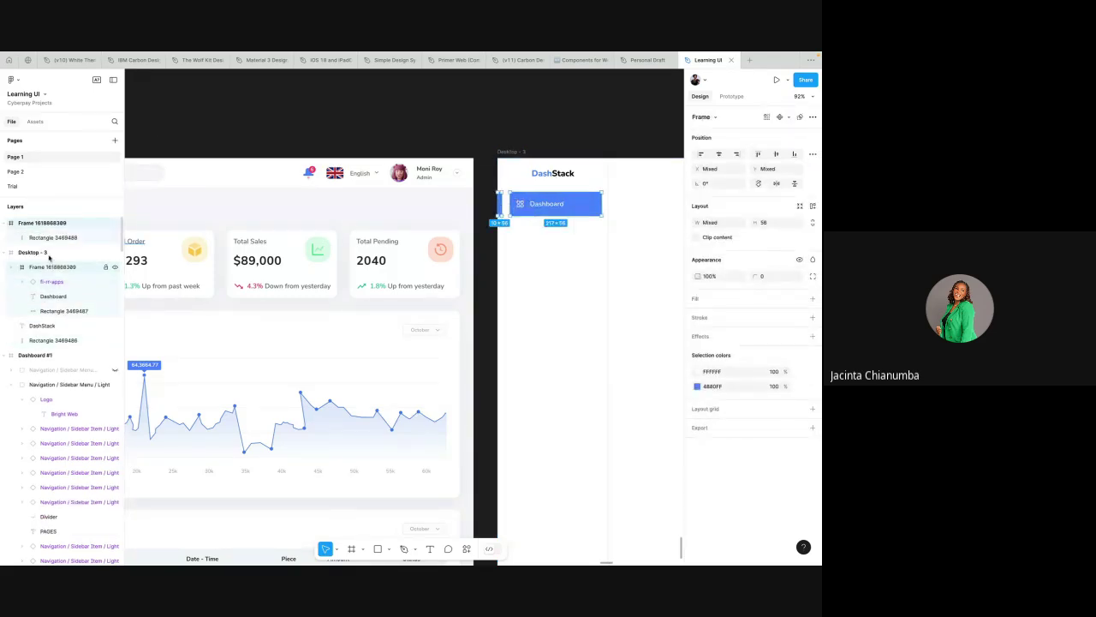
pyautogui.click(58, 224)
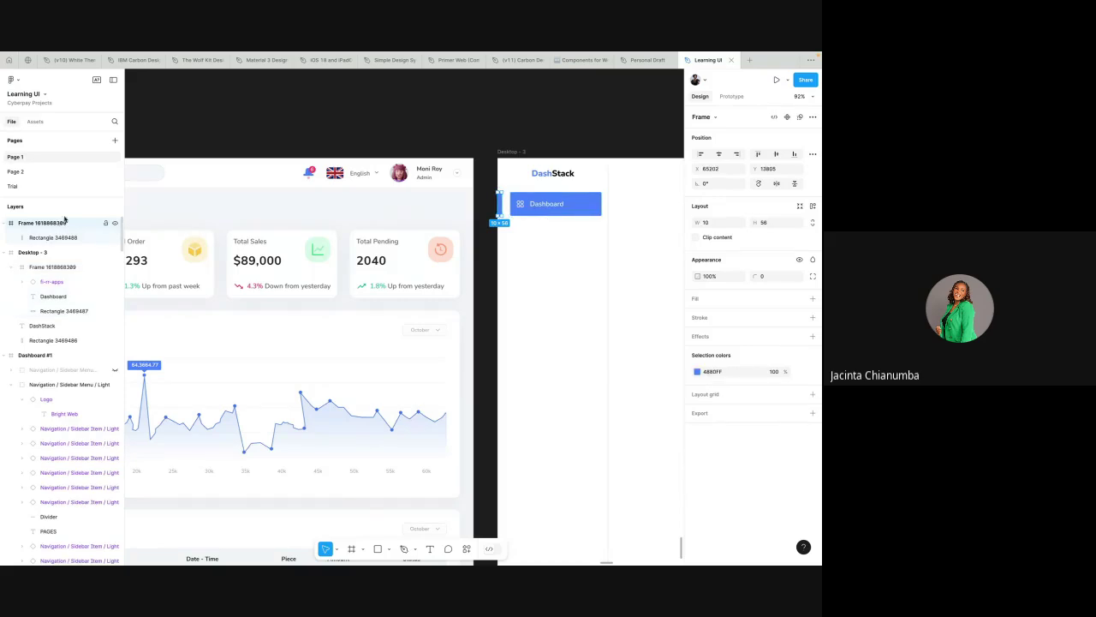
pyautogui.rightClick(64, 221)
pyautogui.click(85, 349)
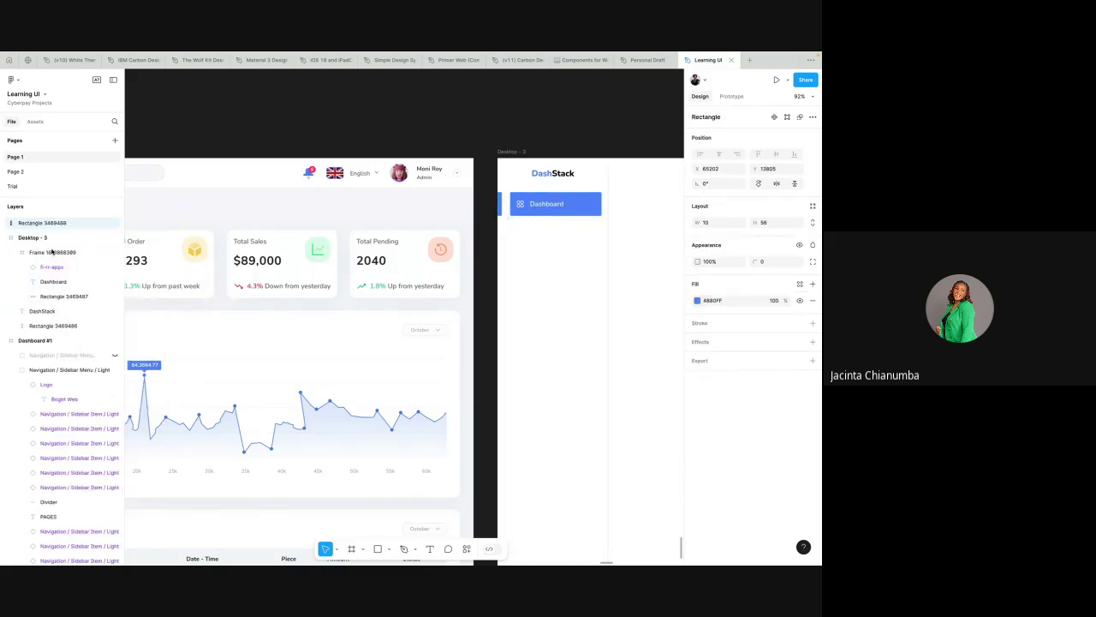
# - Move the side marker's layer into the Dashboard item's frame, above the apps icon, and select that frame
pyautogui.click(54, 223)
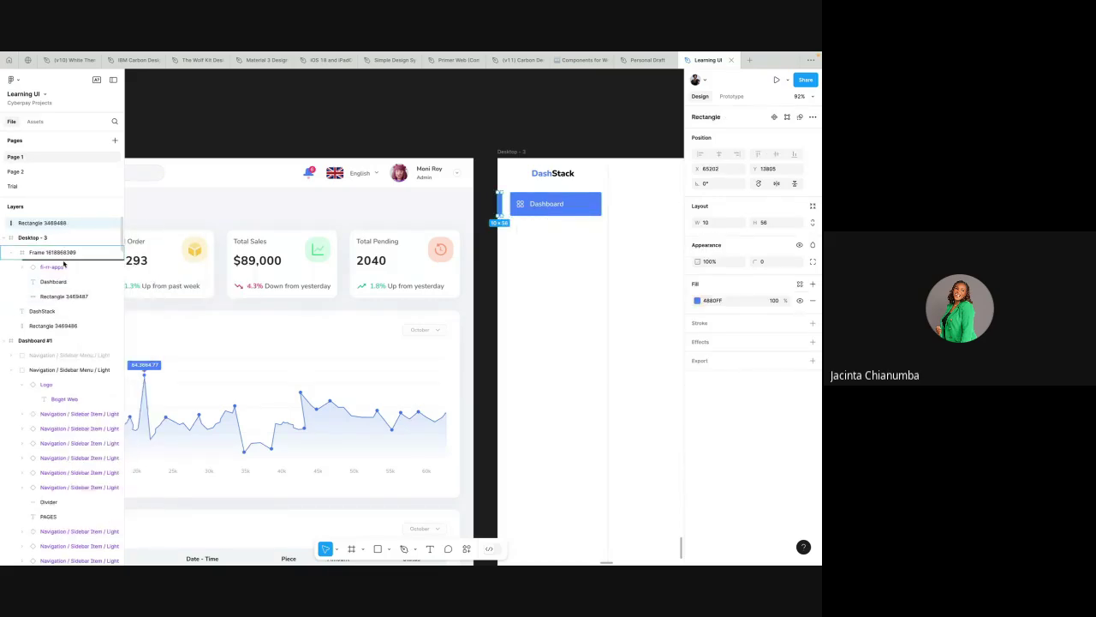
pyautogui.hotkey('ctrl', 'z')
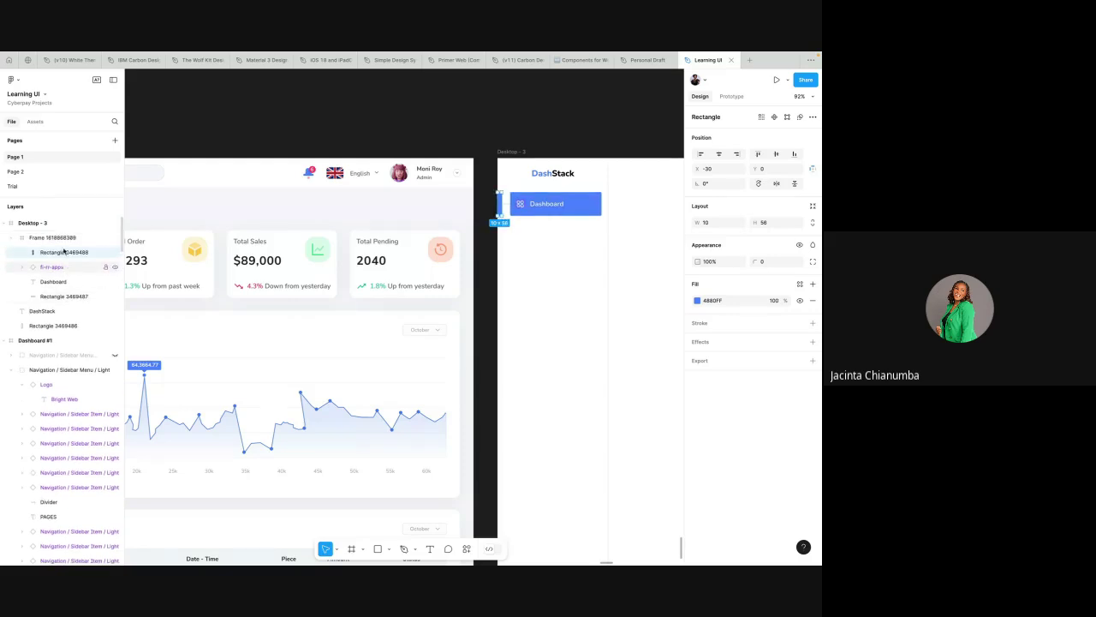
pyautogui.hotkey('ctrl', 'z')
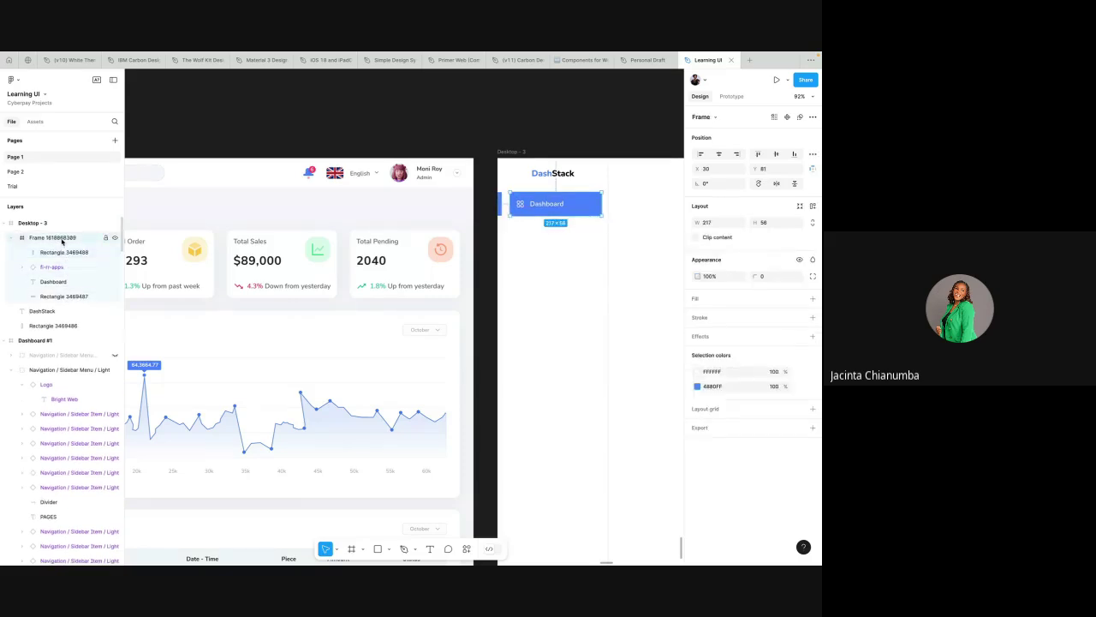
pyautogui.click(60, 252)
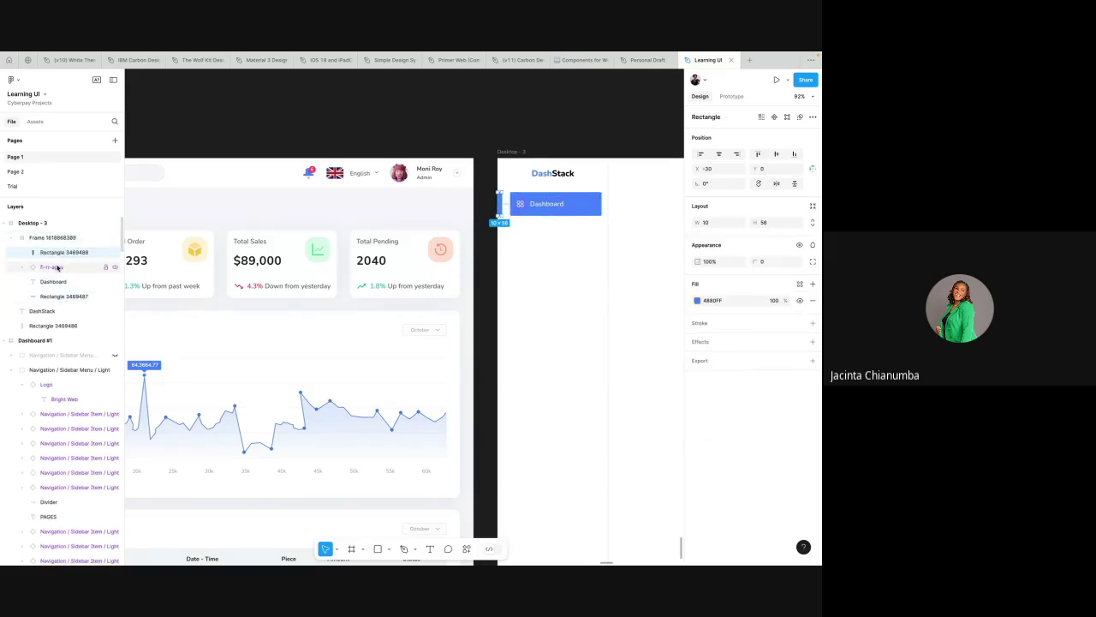
pyautogui.click(60, 239)
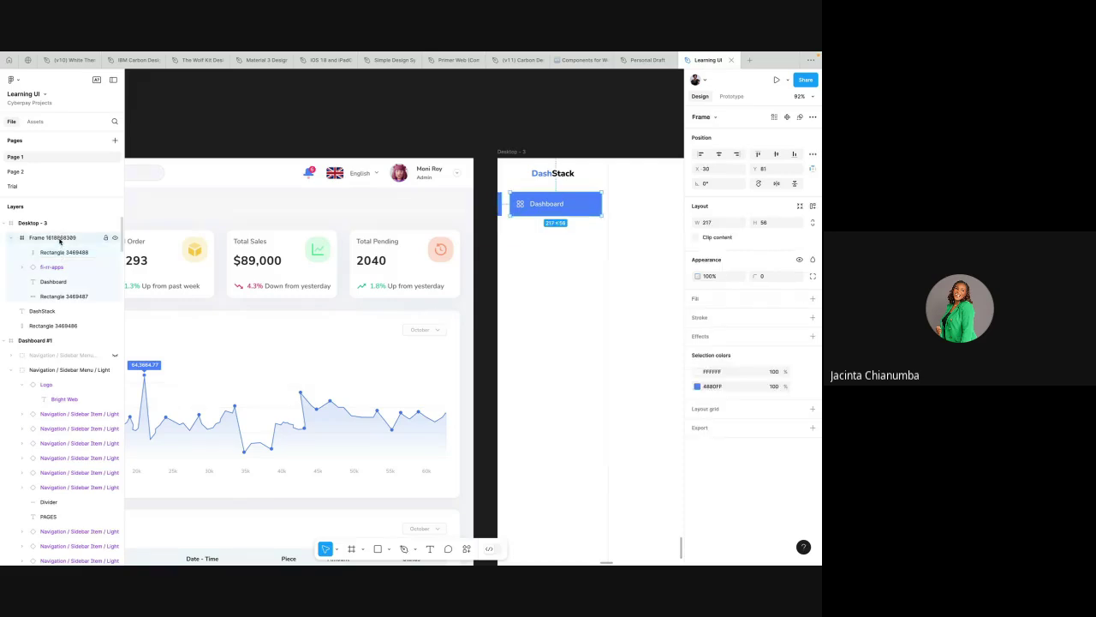
# - Ungroup the Dashboard item's frame and wrap the side marker, apps icon, label and blue rectangle in one new frame
pyautogui.rightClick(60, 237)
pyautogui.click(94, 348)
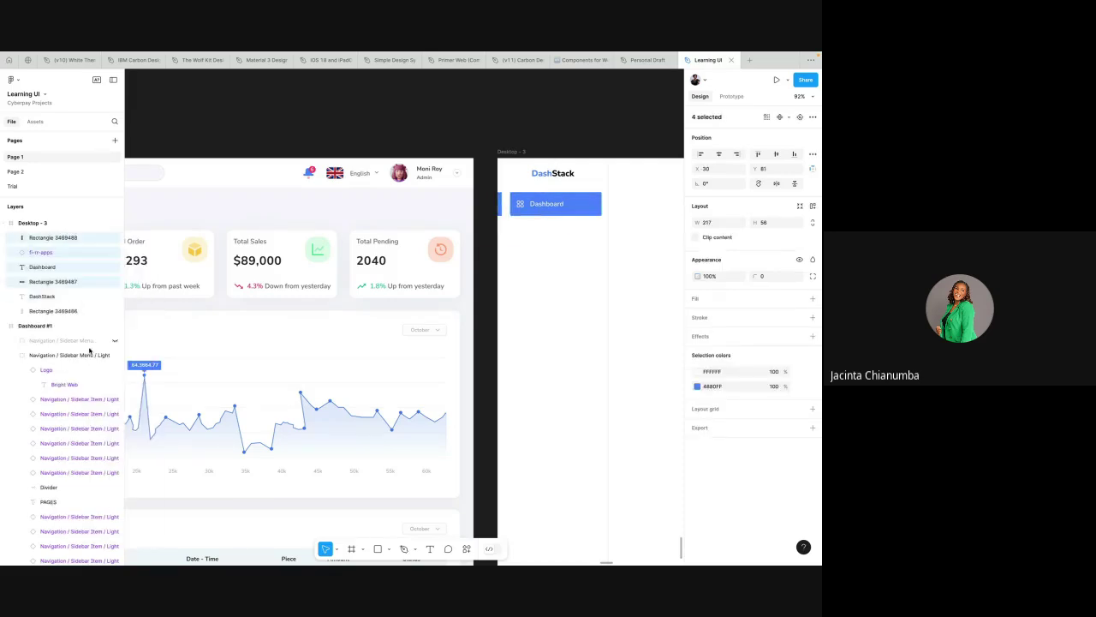
pyautogui.rightClick(519, 197)
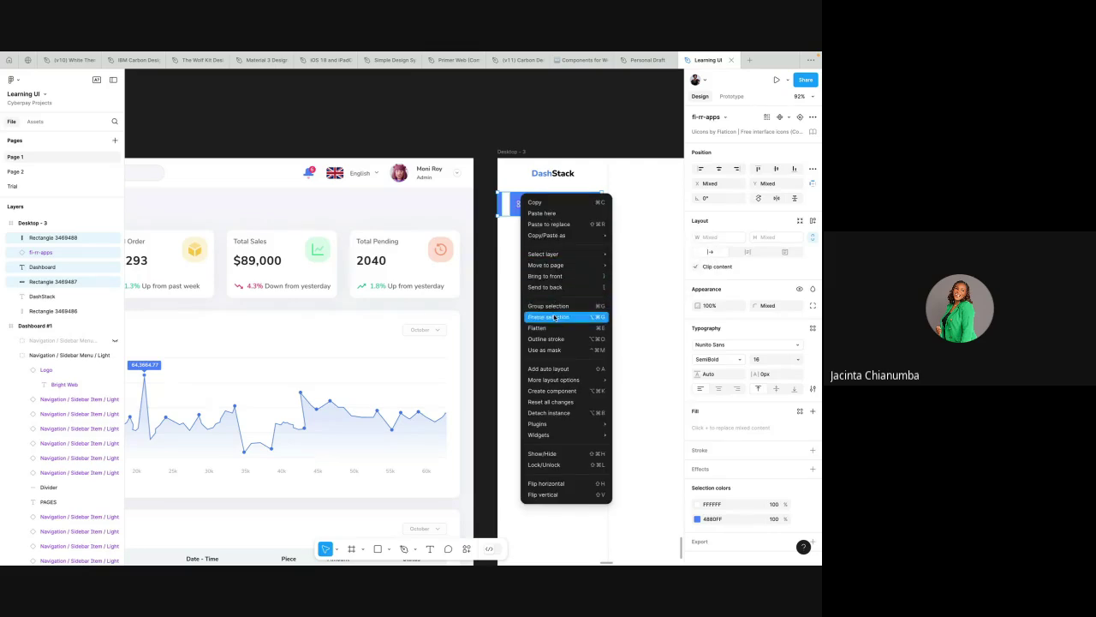
pyautogui.click(548, 313)
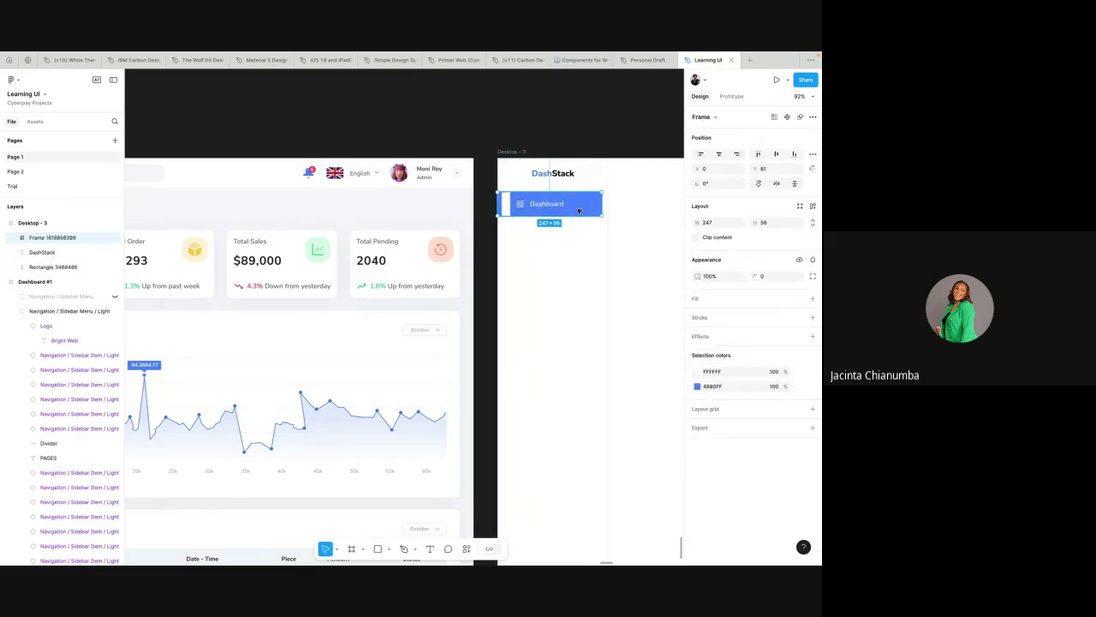
# - Duplicate the framed Dashboard item and place the copy directly beneath the original at Y 137
pyautogui.scroll(3, 534, 201)
pyautogui.hscroll(1, 524, 213)
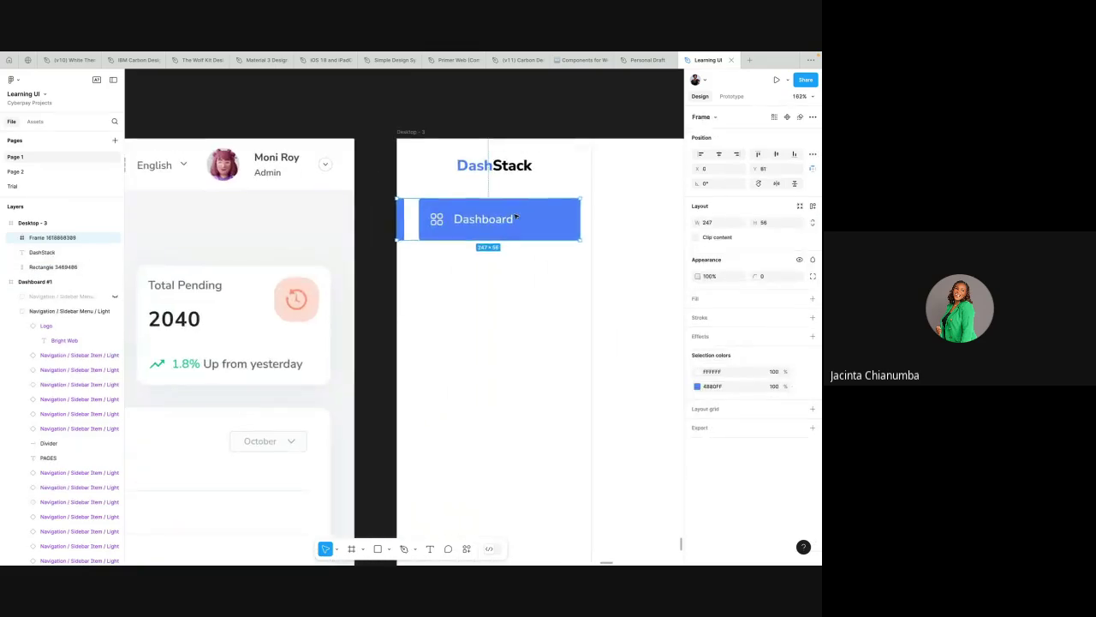
pyautogui.scroll(-2, 543, 213)
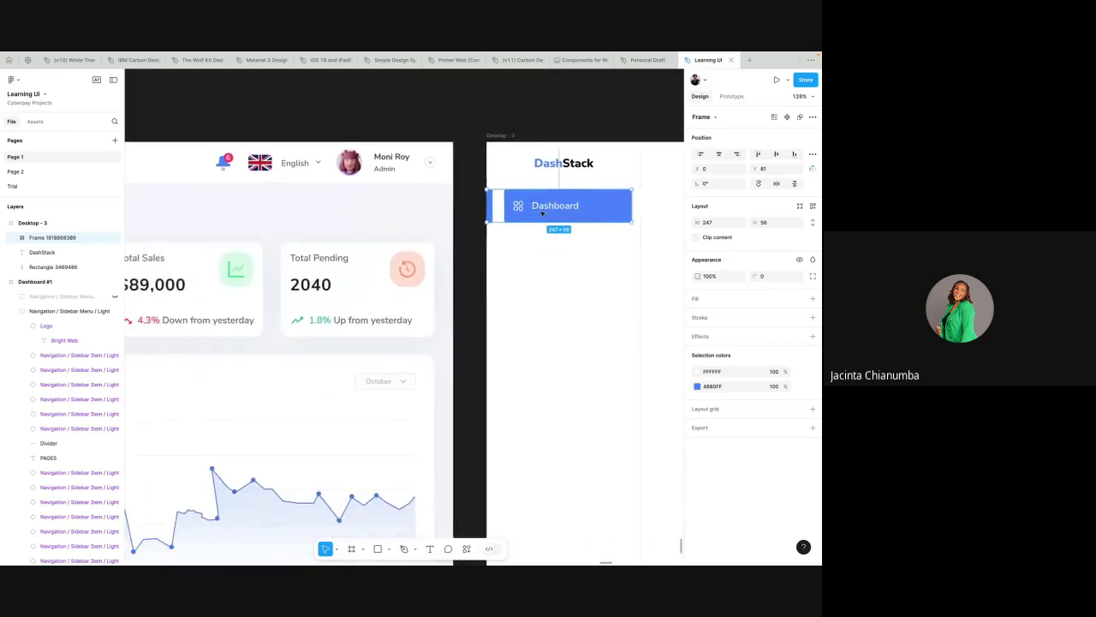
pyautogui.hscroll(-2, 541, 214)
pyautogui.hscroll(-5, 541, 213)
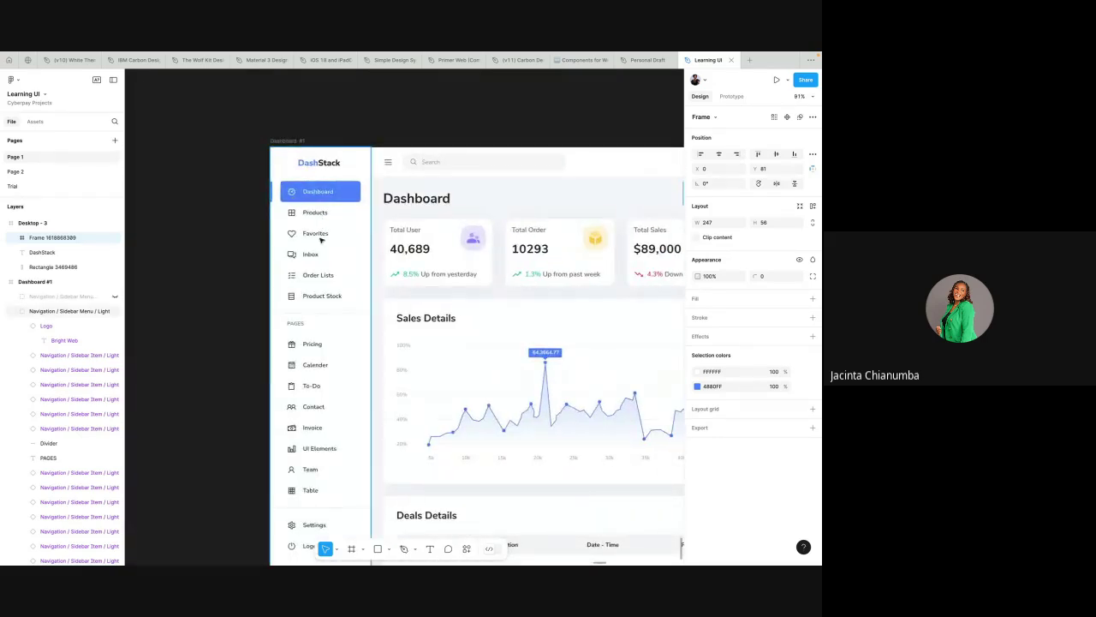
pyautogui.scroll(-5, 340, 284)
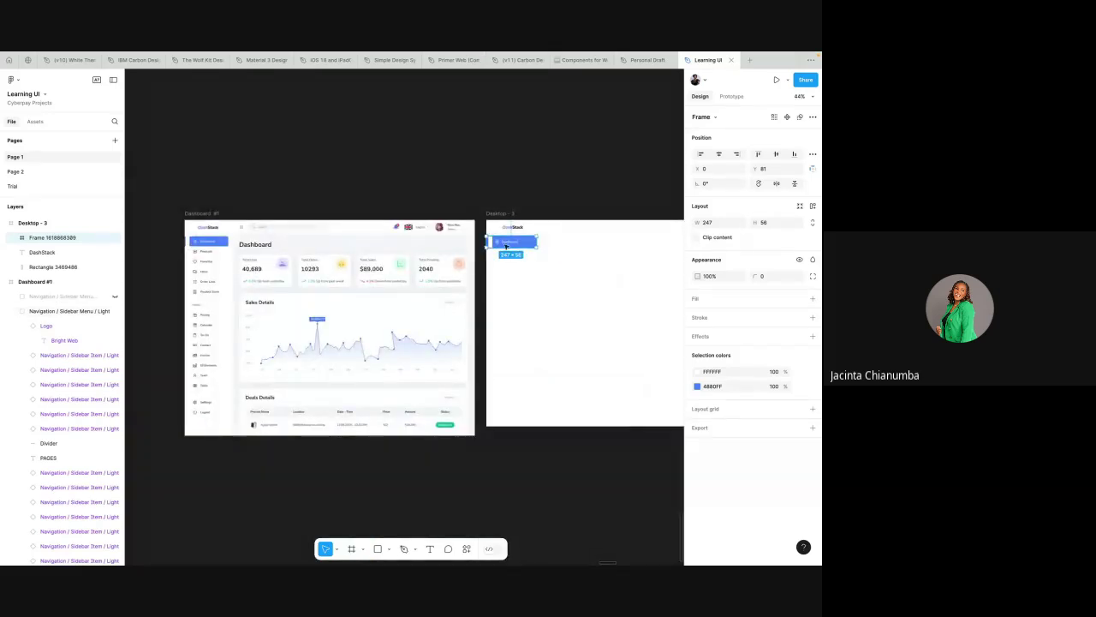
pyautogui.scroll(3, 506, 247)
pyautogui.hotkey('ctrl', 'd')
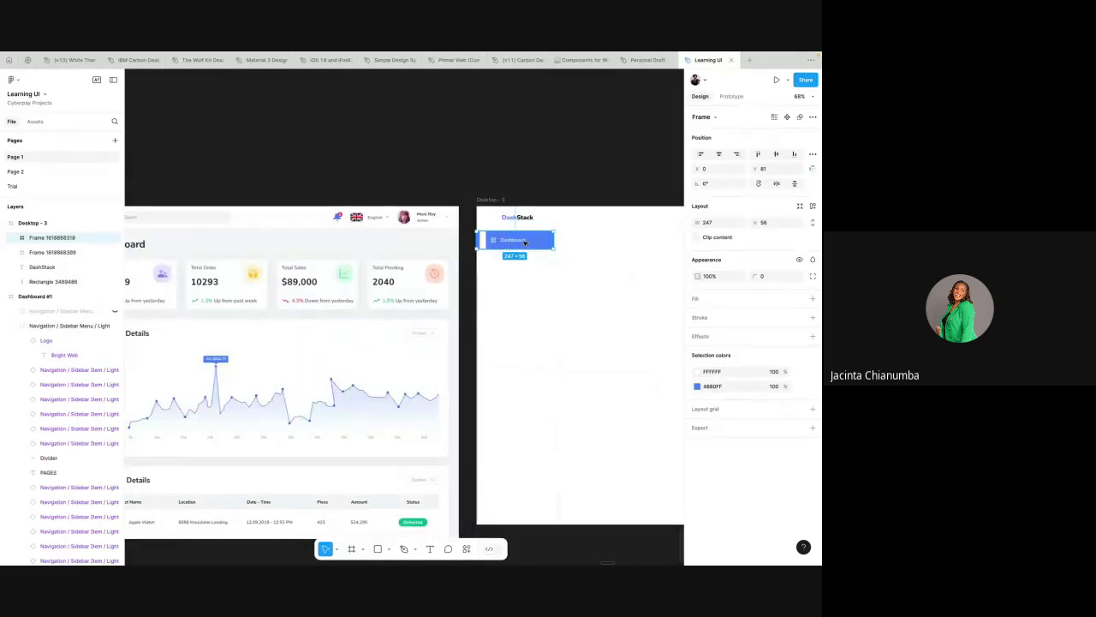
pyautogui.moveTo(524, 245); pyautogui.dragTo(527, 261)
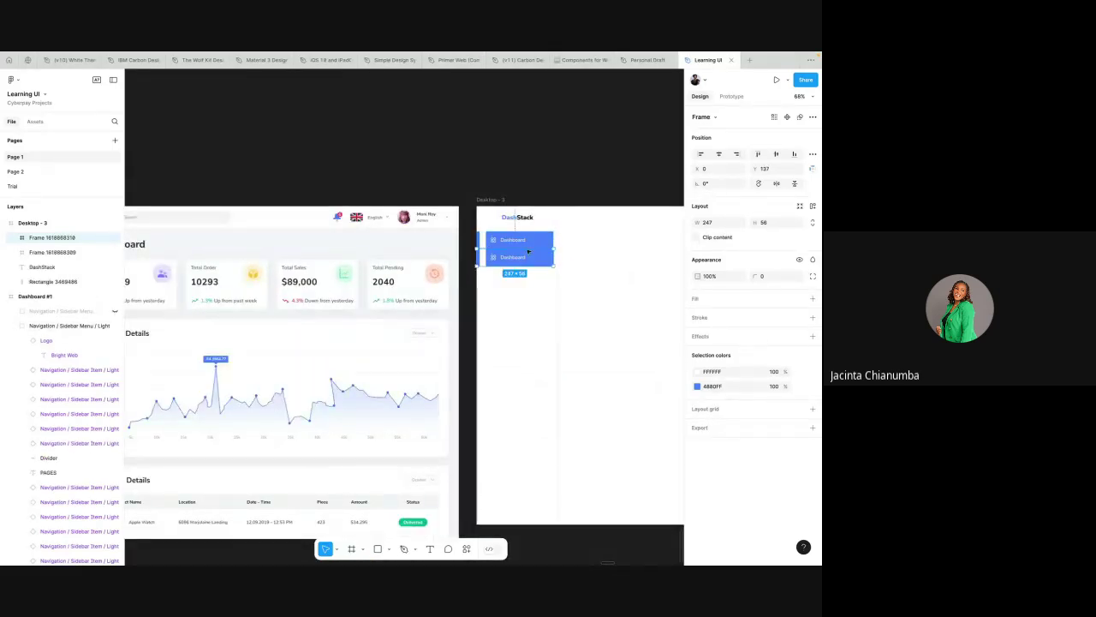
pyautogui.scroll(2, 531, 244)
pyautogui.press('alt')
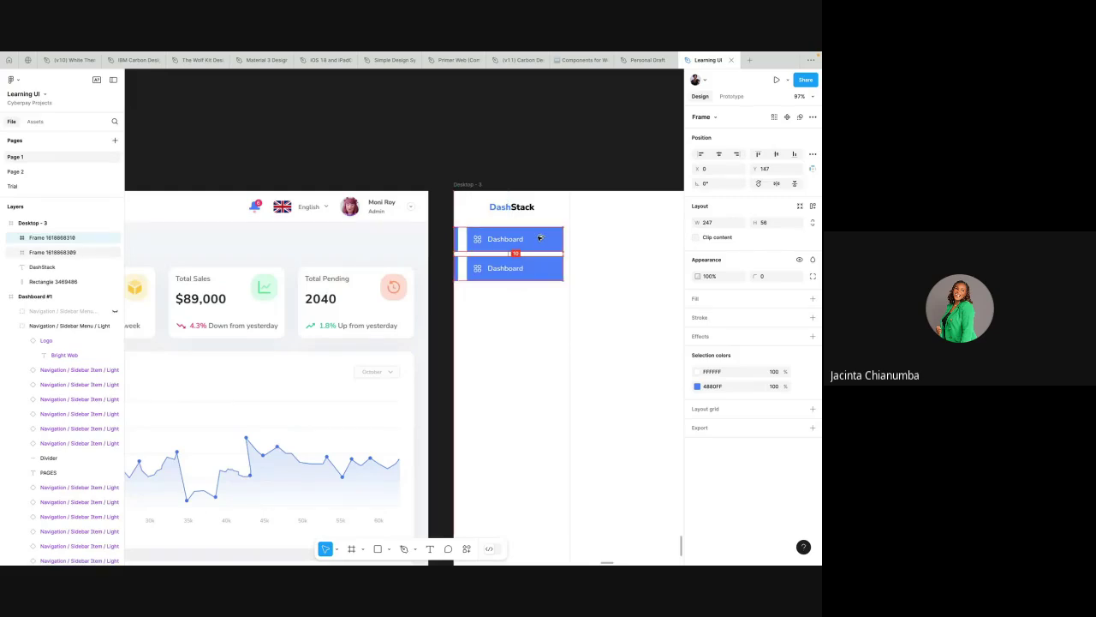
pyautogui.scroll(-3, 539, 237)
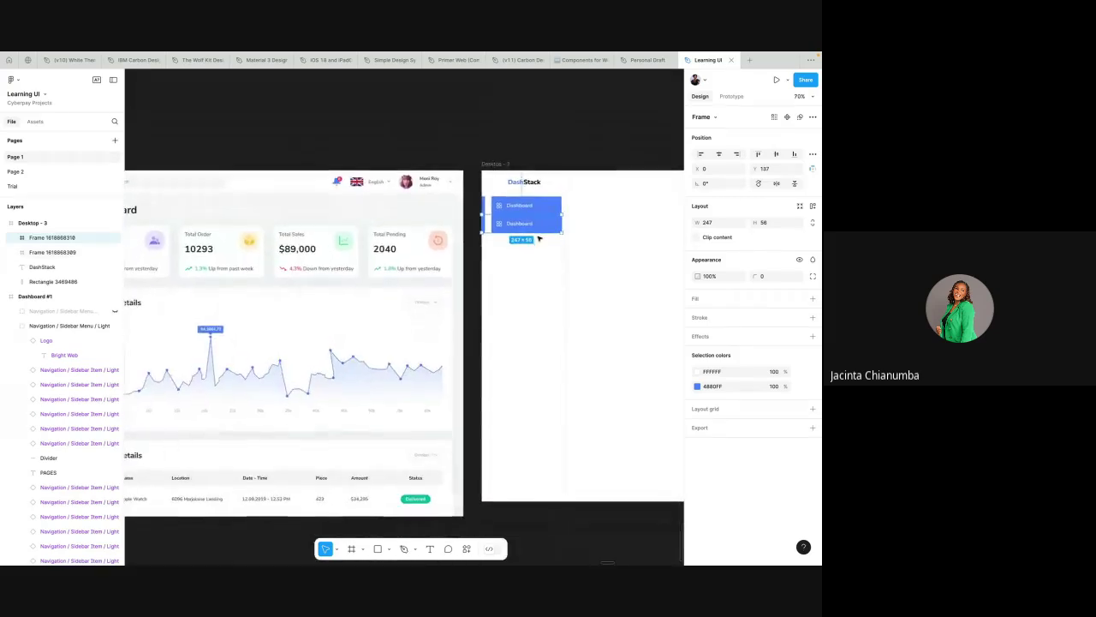
pyautogui.scroll(-2, 538, 237)
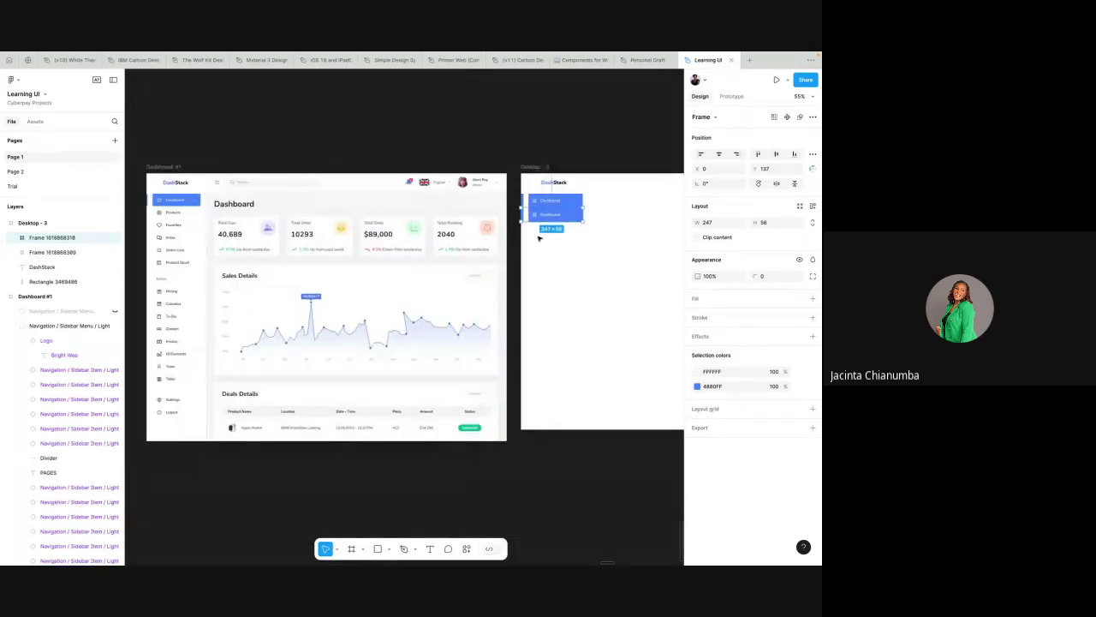
pyautogui.click(574, 175)
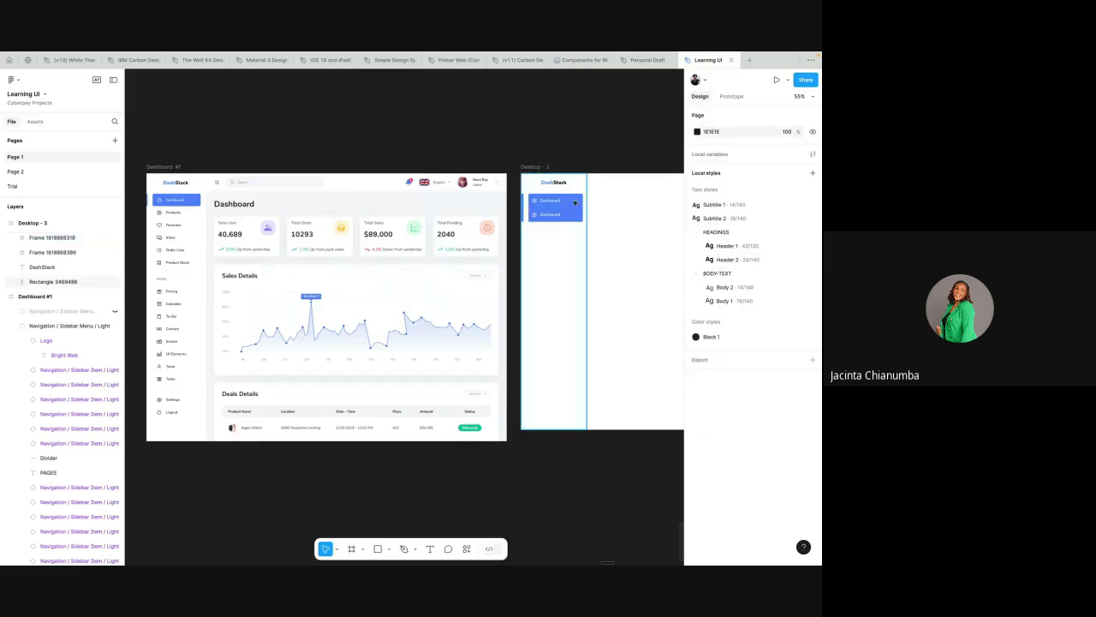
# - Hide the blue fill of the background rectangle in the duplicated sidebar item
pyautogui.scroll(3, 578, 215)
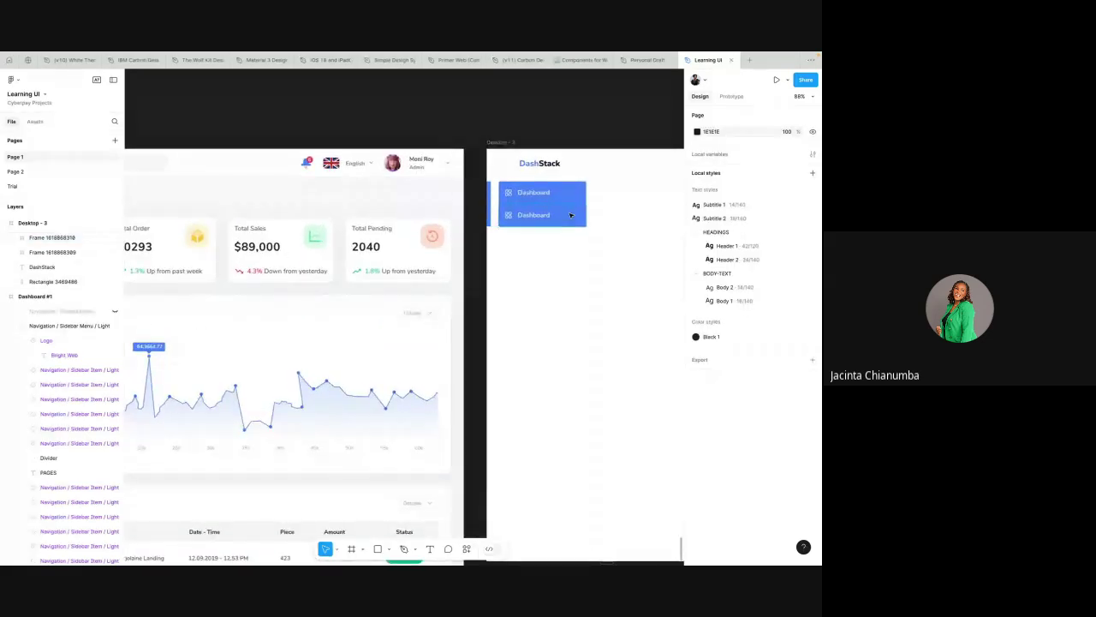
pyautogui.click(570, 215)
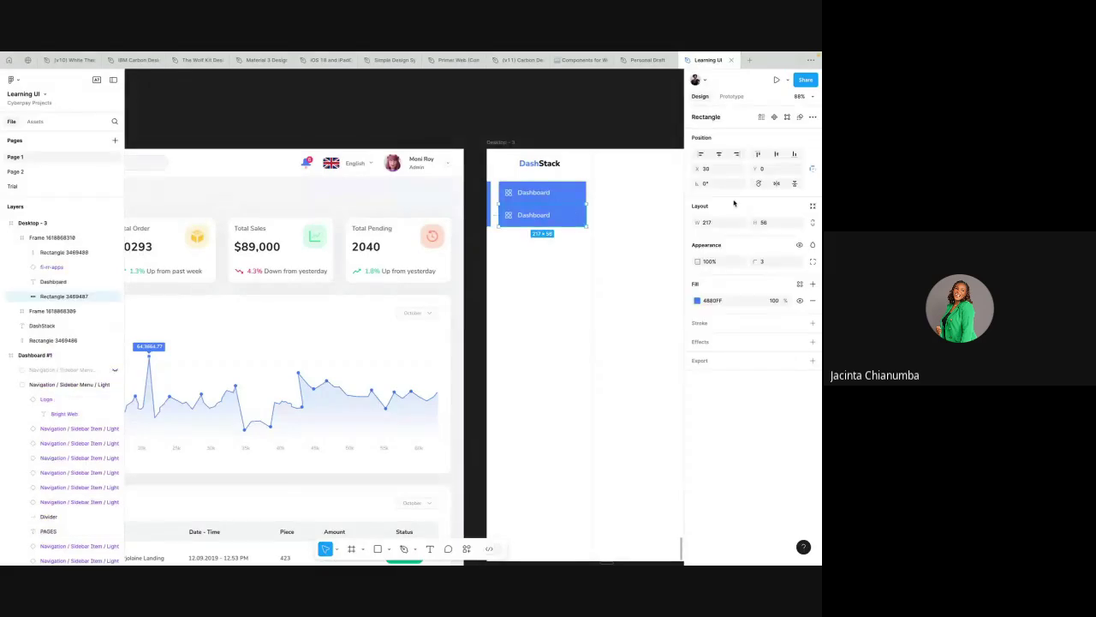
pyautogui.click(800, 301)
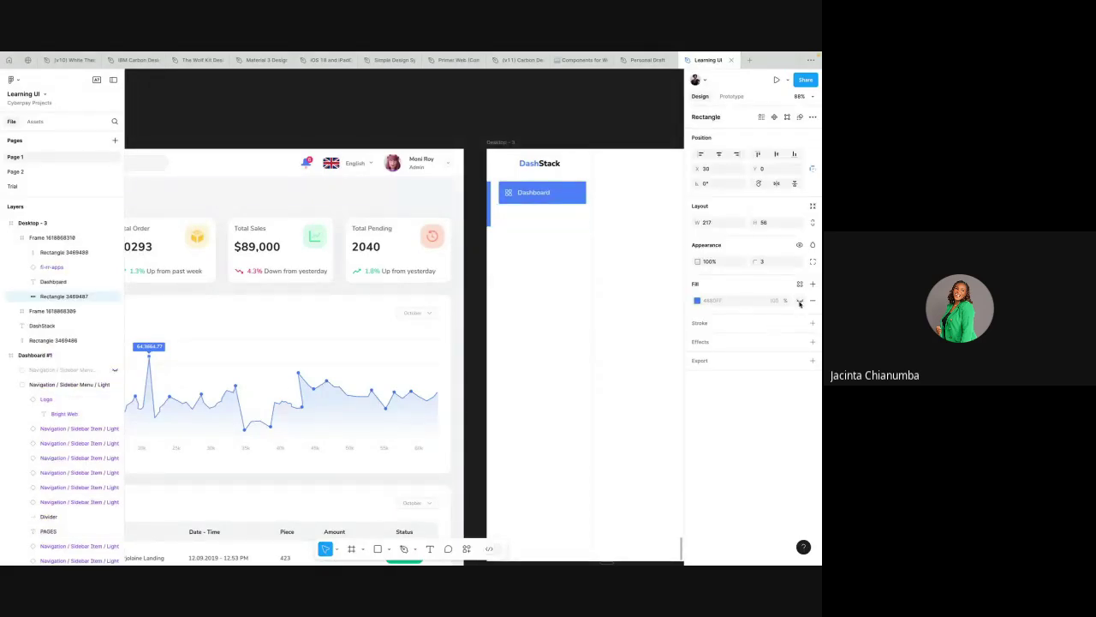
# - Set the duplicated item's label fill to black, and lighten it to grey with an HSL lightness of 40
pyautogui.moveTo(527, 191); pyautogui.dragTo(527, 217)
pyautogui.click(527, 217)
pyautogui.click(711, 397)
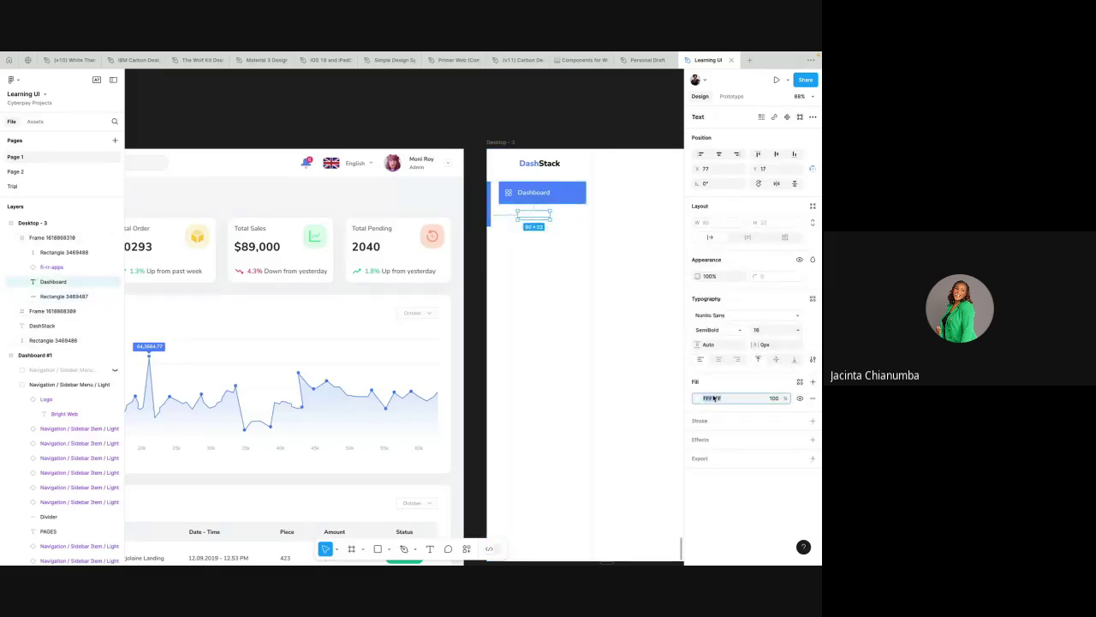
pyautogui.write('0')
pyautogui.press('Return')
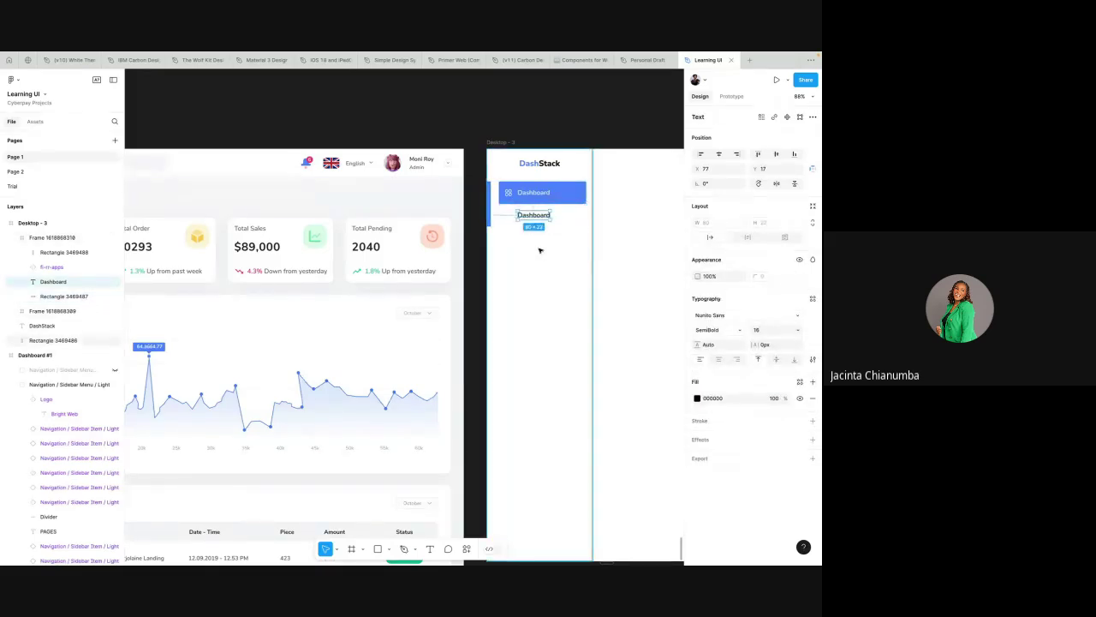
pyautogui.click(697, 397)
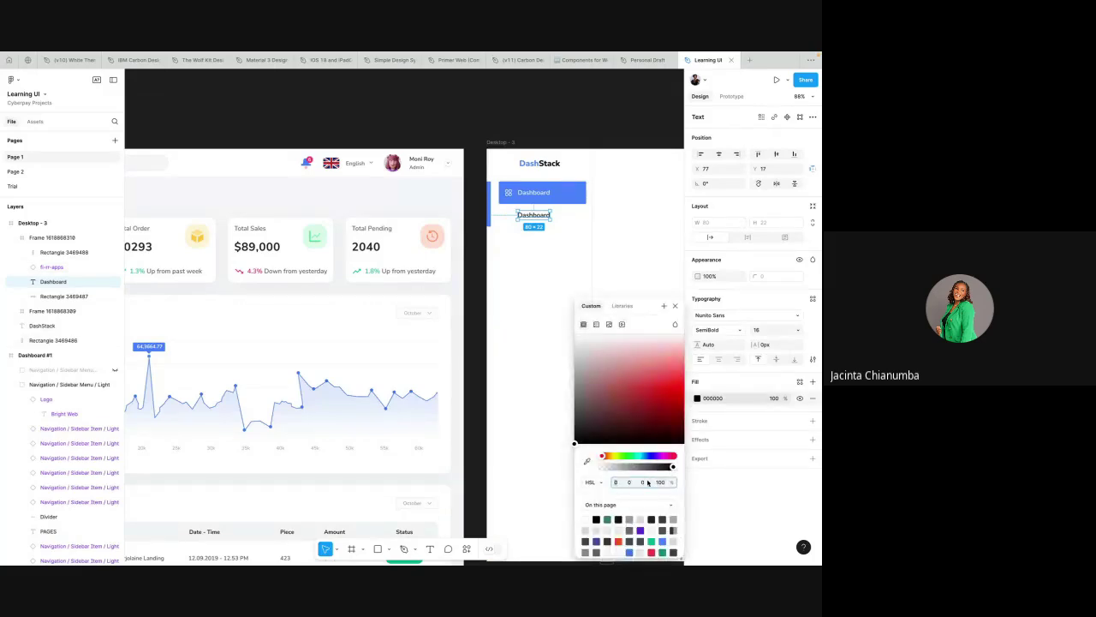
pyautogui.click(644, 482)
pyautogui.write('40')
pyautogui.press('Return')
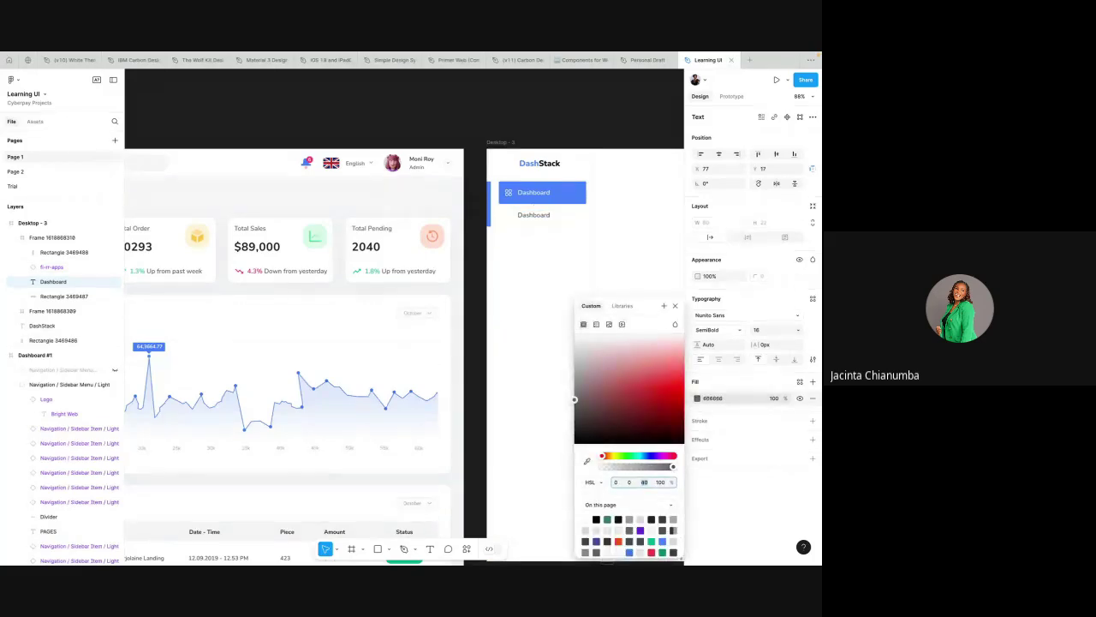
# - Set the apps icon's colour in the duplicated item to 666666
pyautogui.click(508, 216)
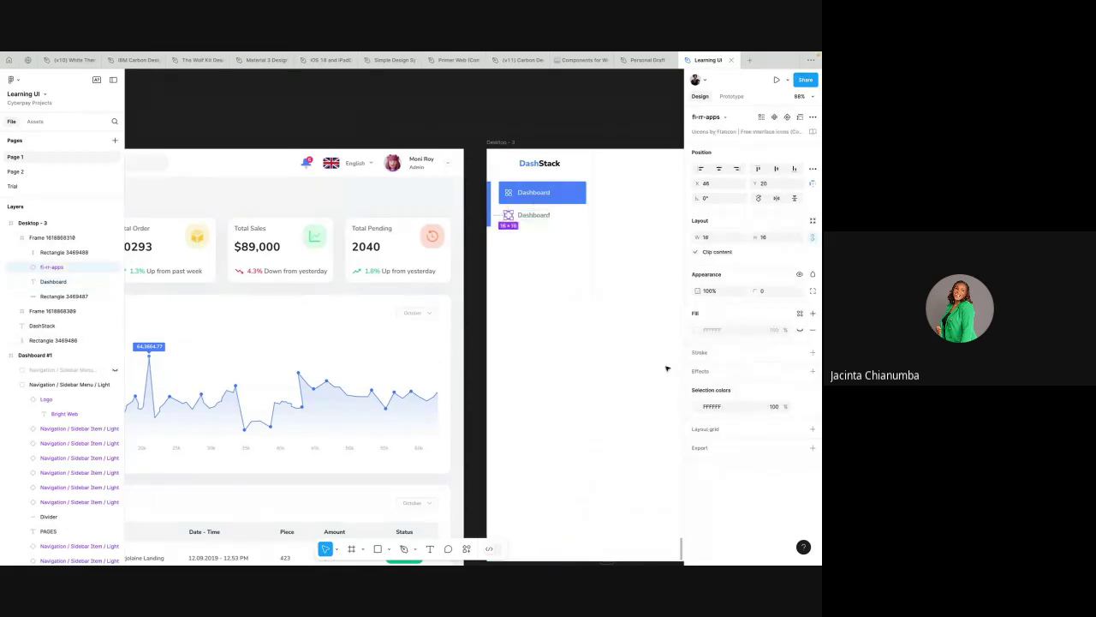
pyautogui.click(714, 407)
pyautogui.write('666666')
# - Hide the blue fill of the side marker rectangle in the duplicated item
pyautogui.click(489, 218)
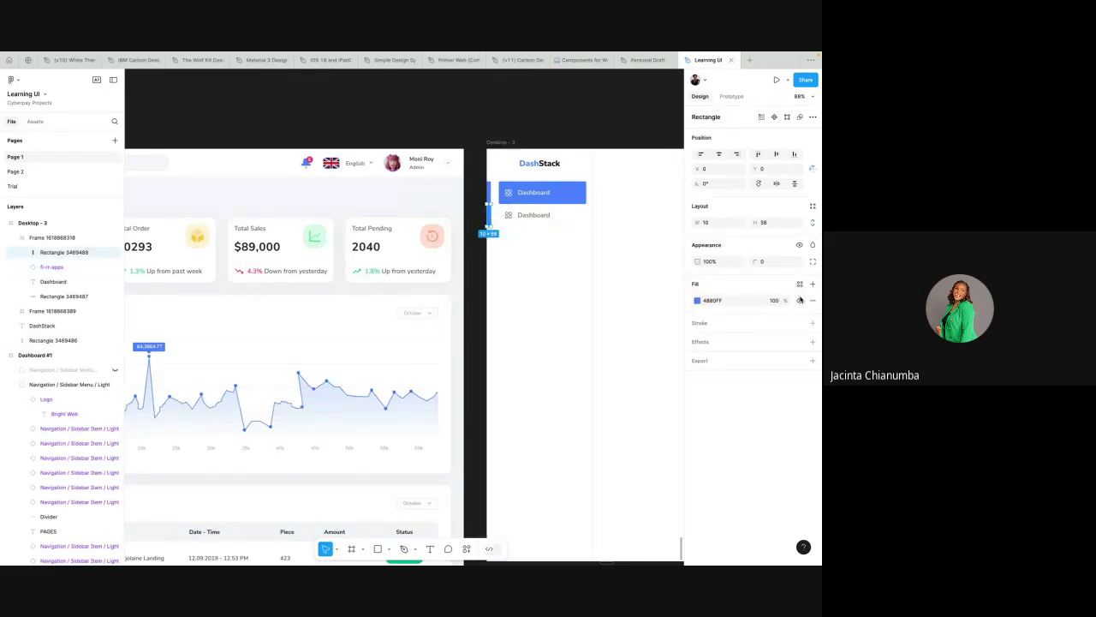
pyautogui.click(799, 299)
pyautogui.click(606, 216)
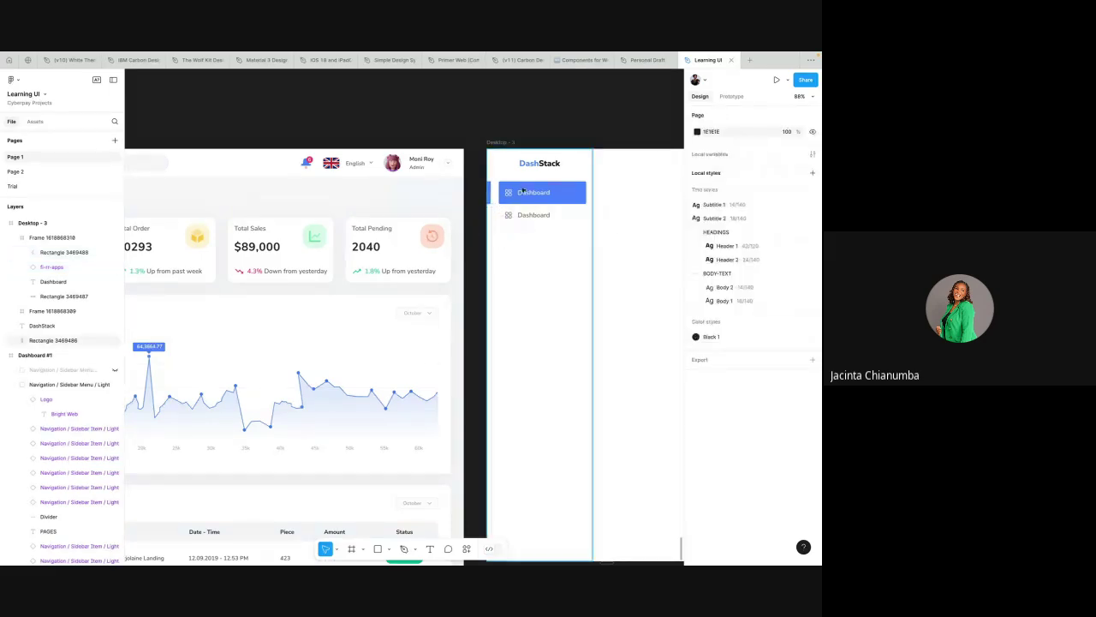
# - Change the duplicated item's label text to Products
pyautogui.scroll(3, 519, 188)
pyautogui.scroll(-4, 520, 240)
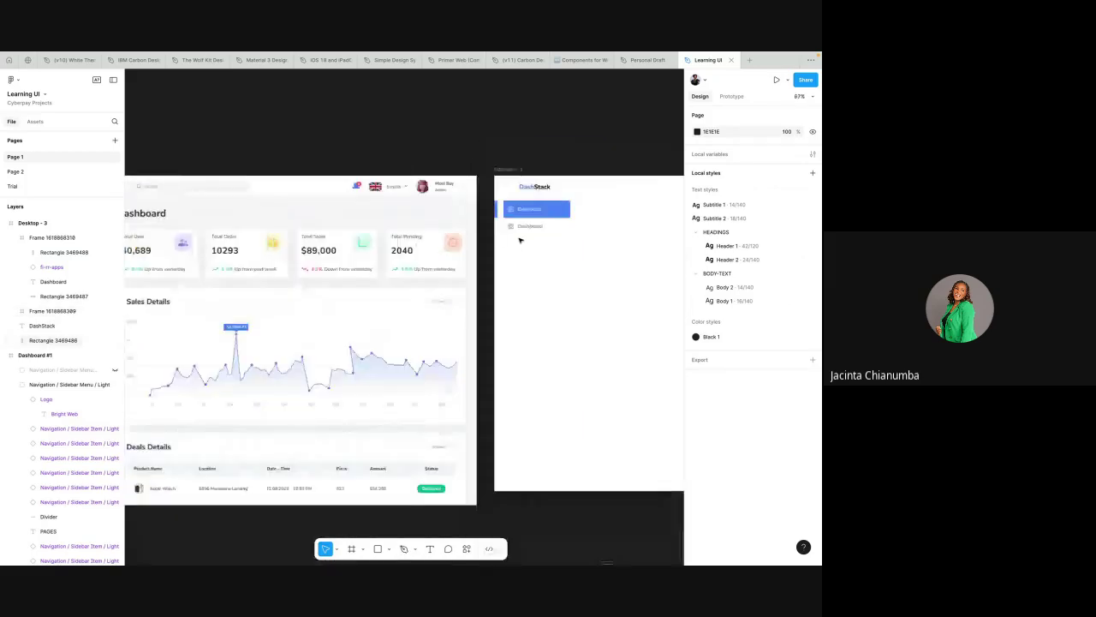
pyautogui.scroll(-2, 562, 229)
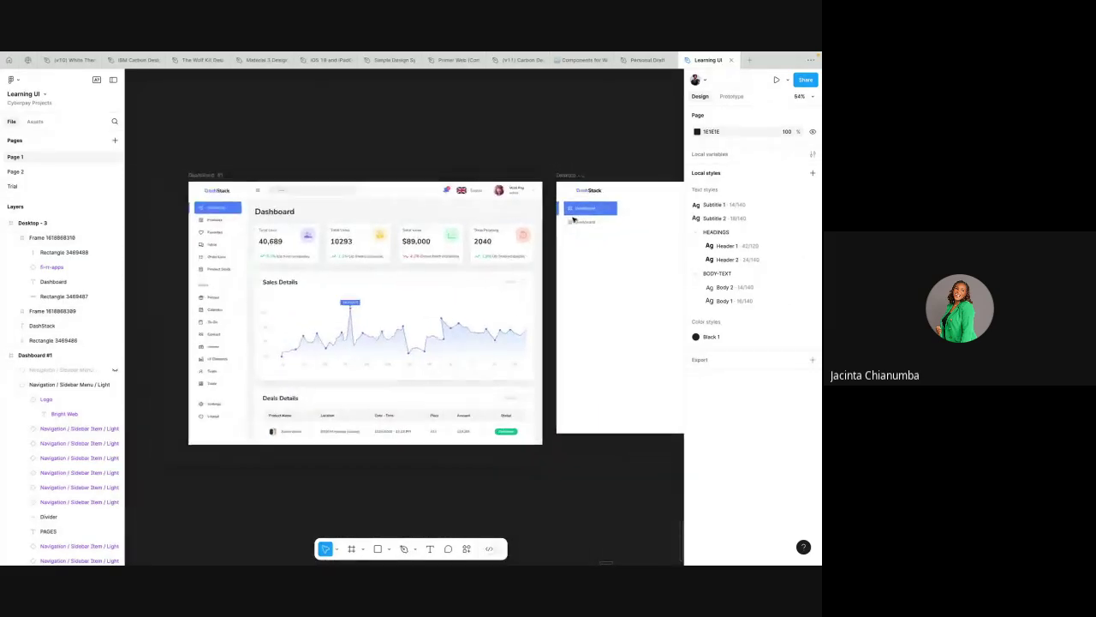
pyautogui.click(594, 221)
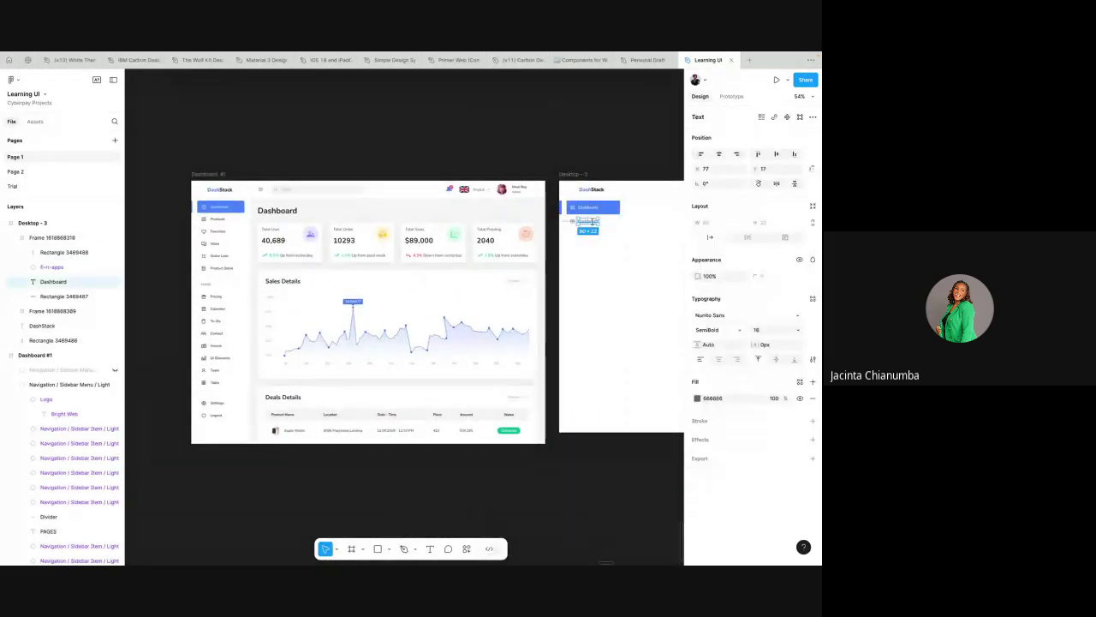
pyautogui.doubleClick(592, 221)
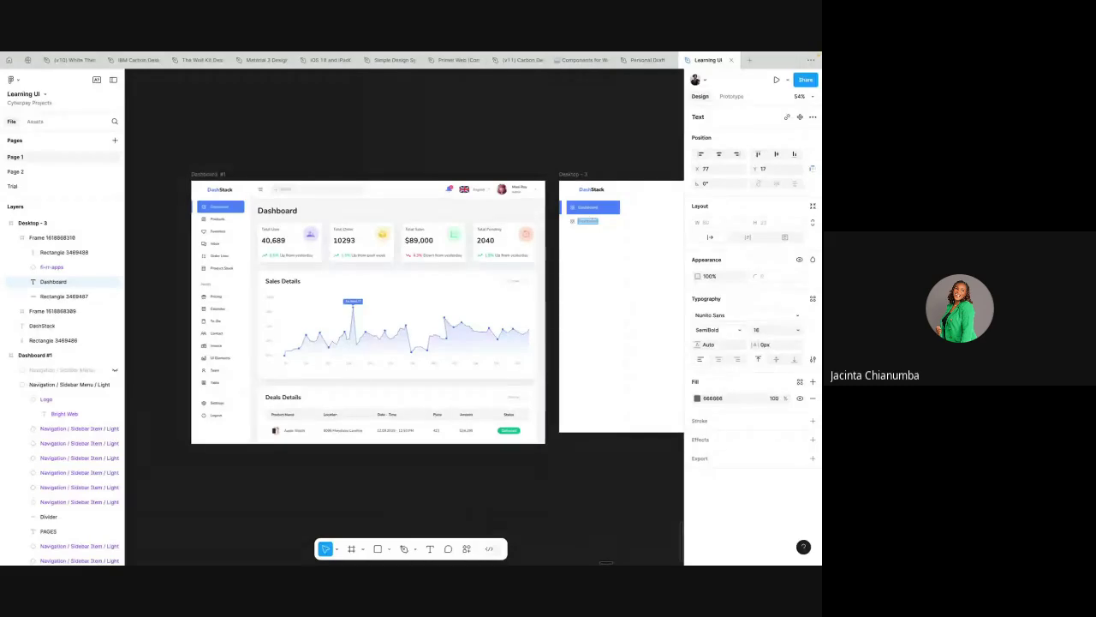
pyautogui.write('Products')
pyautogui.press('Escape')
# - Combine the Dashboard and Products item frames in a vertical auto layout, and select the Products item inside it
pyautogui.scroll(5, 631, 212)
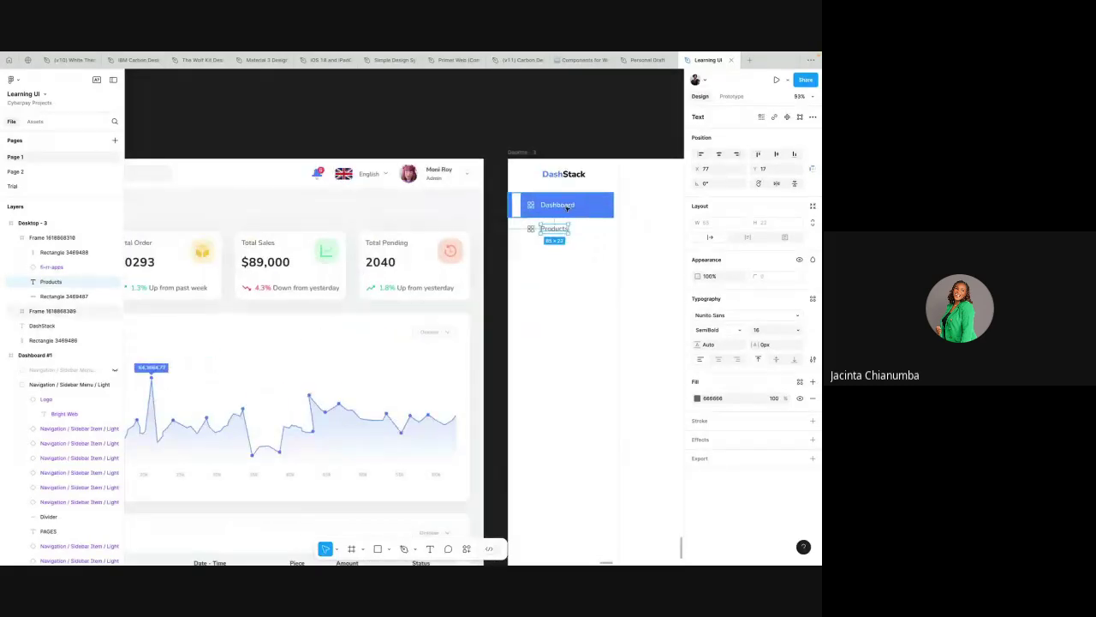
pyautogui.click(567, 208)
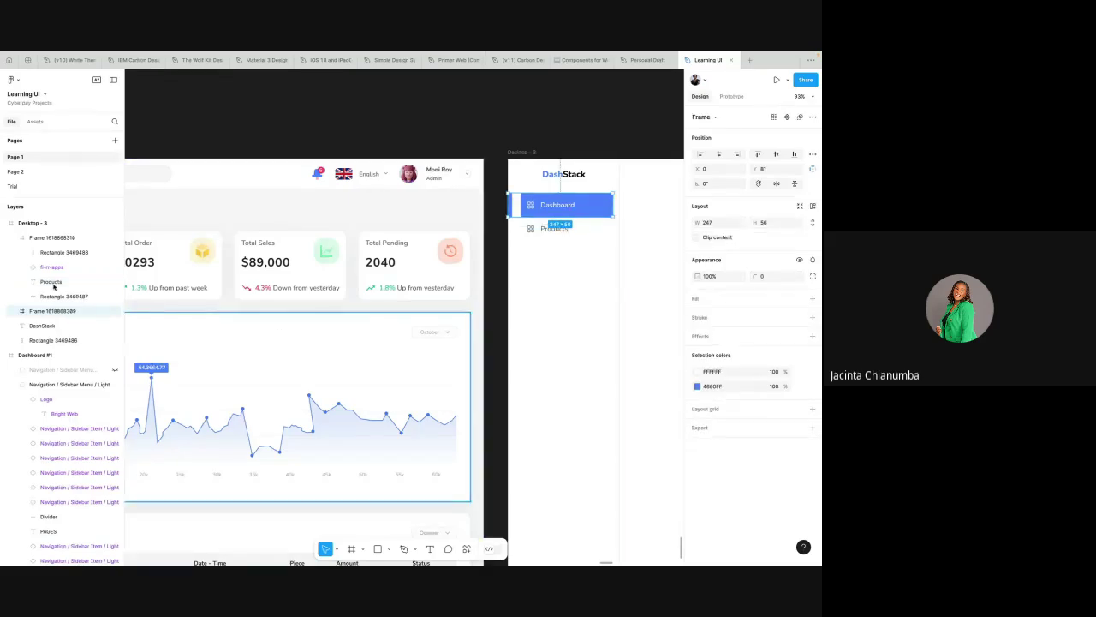
pyautogui.click(11, 240)
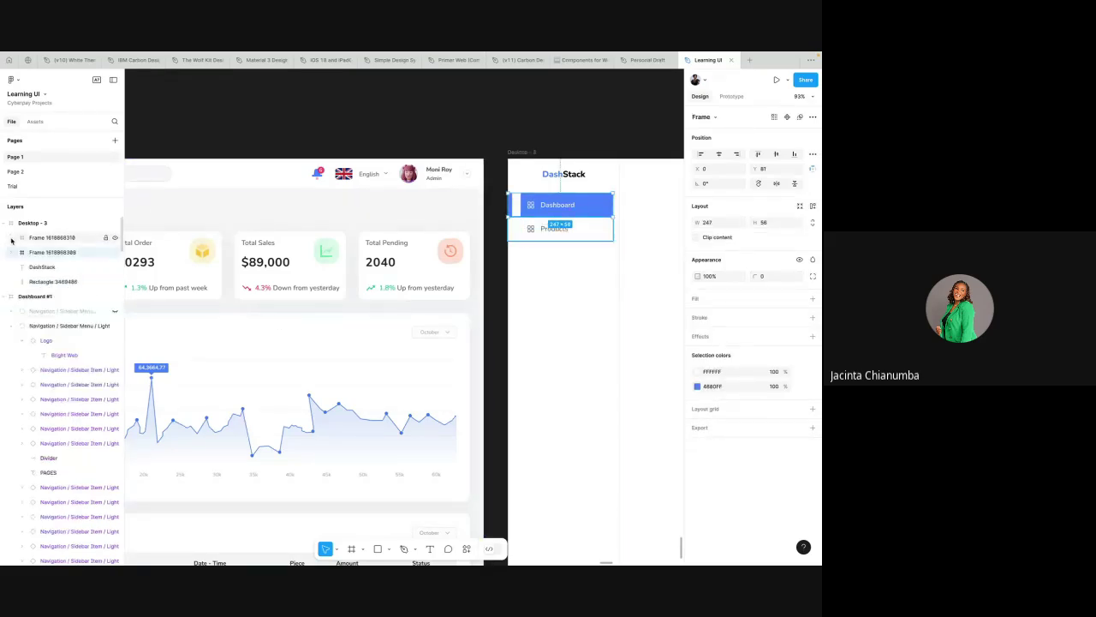
pyautogui.click(40, 237)
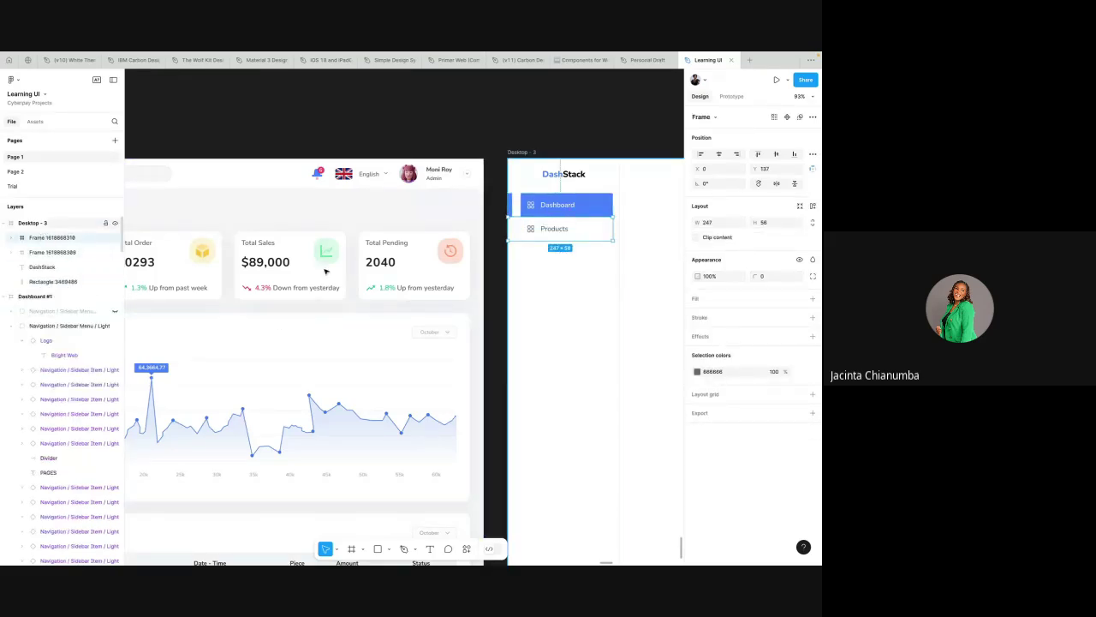
pyautogui.keyDown('ctrl'); pyautogui.scroll(3, 531, 229); pyautogui.keyUp('ctrl')
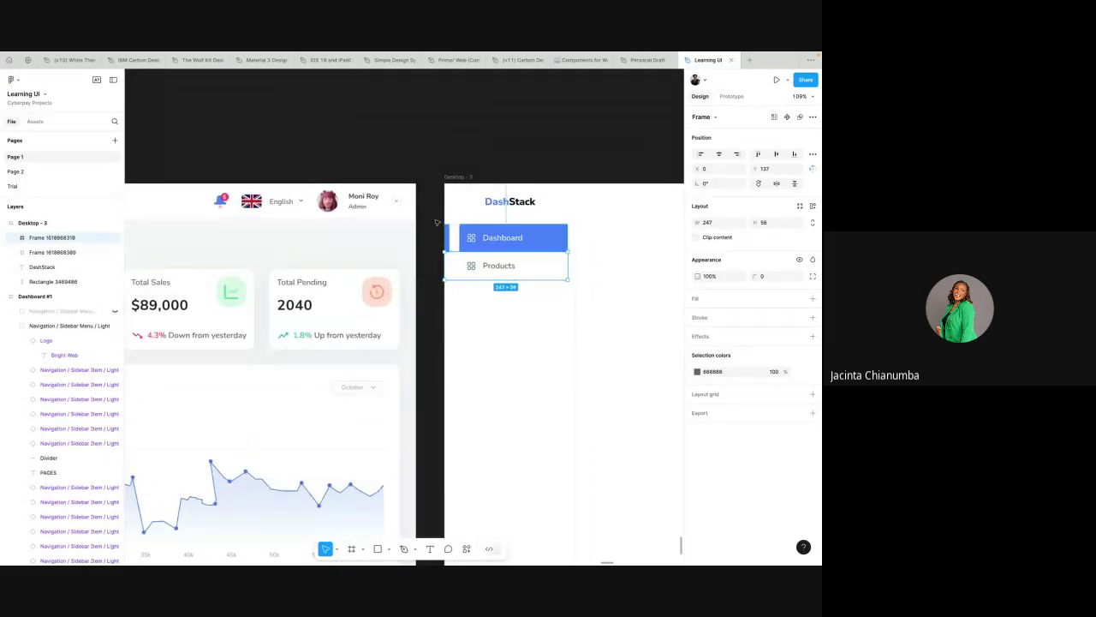
pyautogui.moveTo(436, 222); pyautogui.dragTo(566, 292)
pyautogui.hotkey('ctrl', 'alt', 'g')
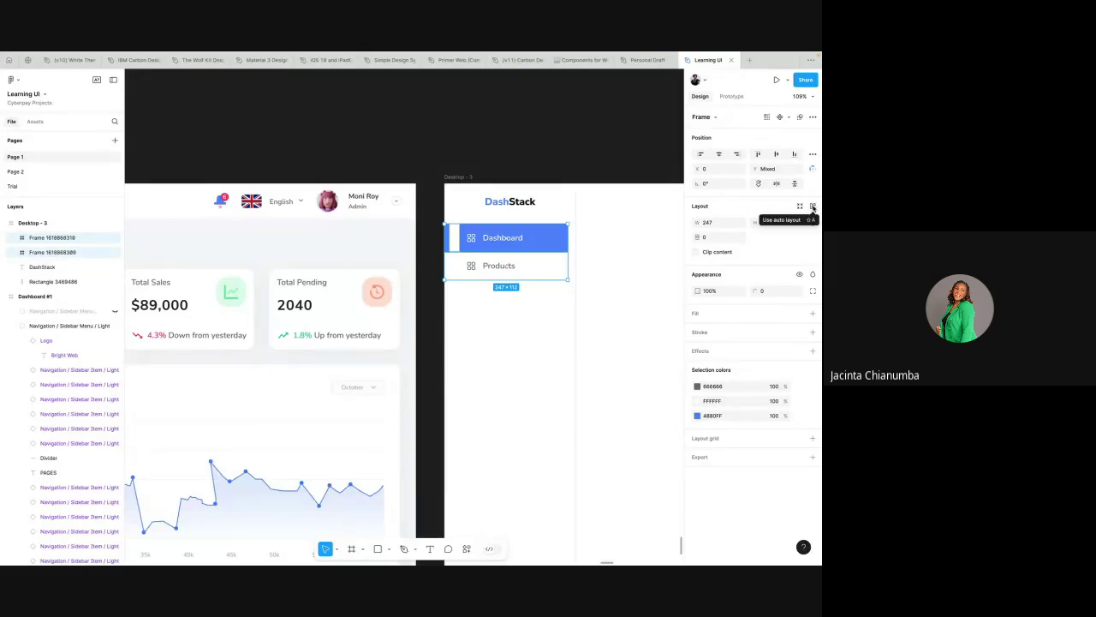
pyautogui.click(811, 208)
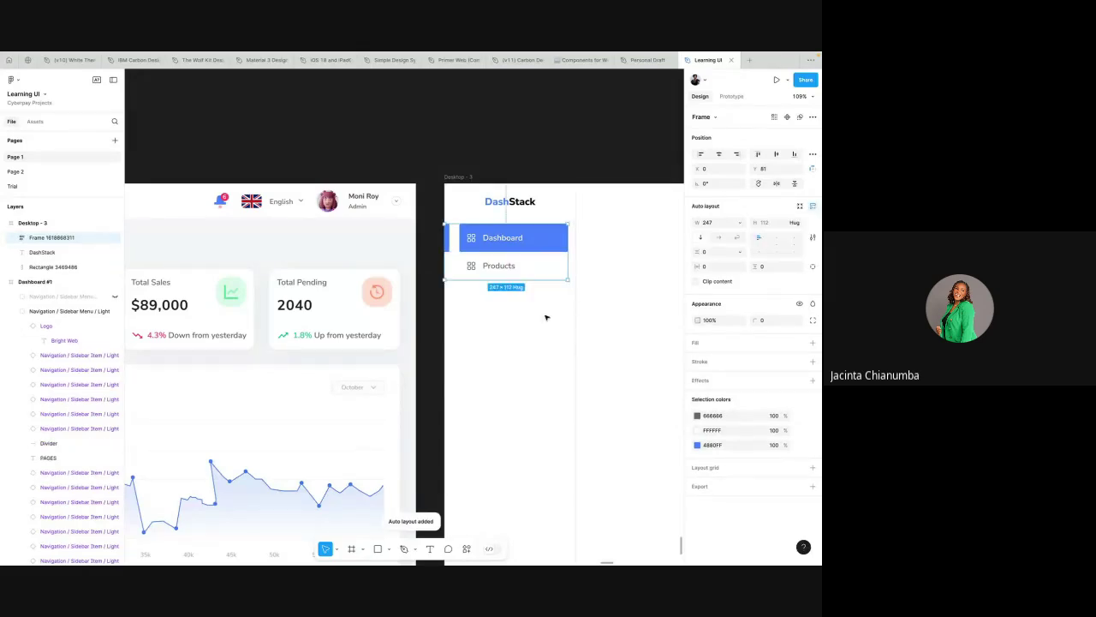
pyautogui.doubleClick(531, 266)
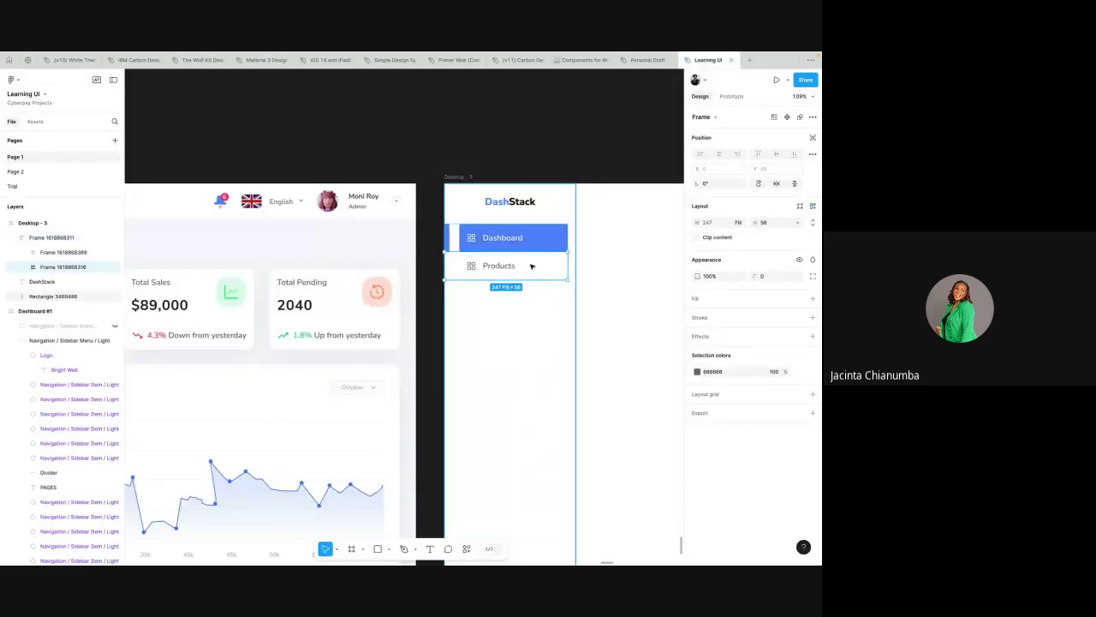
# - Duplicate the Products item five times within the sidebar auto layout
pyautogui.hotkey('ctrl', 'd')
pyautogui.hotkey('ctrl', 'd')
pyautogui.hotkey('ctrl', 'd')
pyautogui.hotkey('ctrl', 'd')
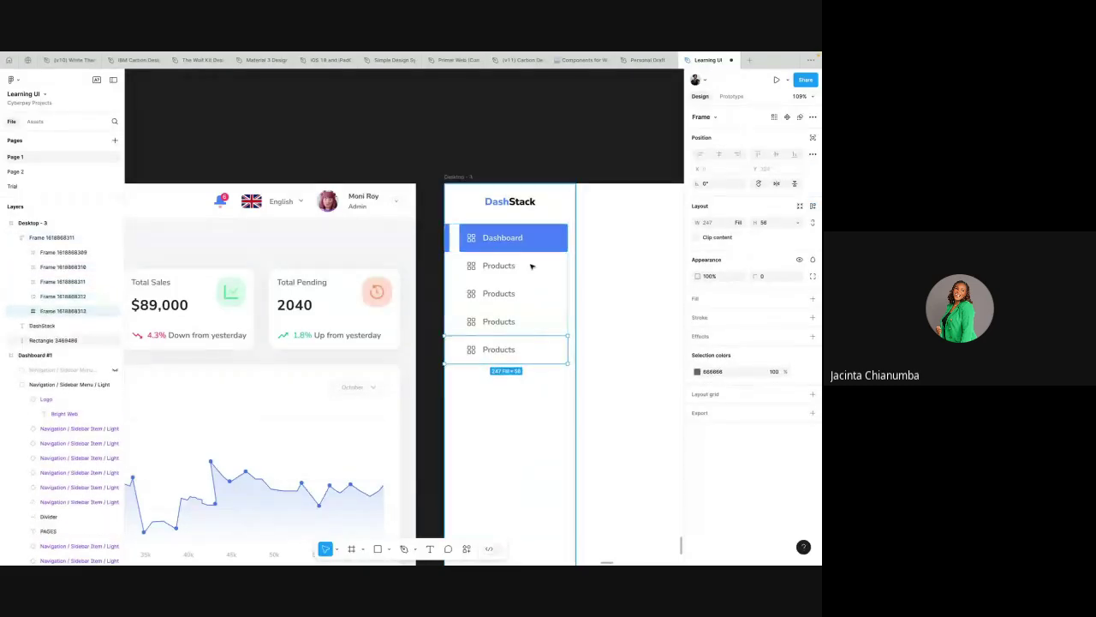
pyautogui.hotkey('ctrl', 'd')
# - Change the labels of the two items below Products to Favorites and Inbox
pyautogui.scroll(-5, 531, 267)
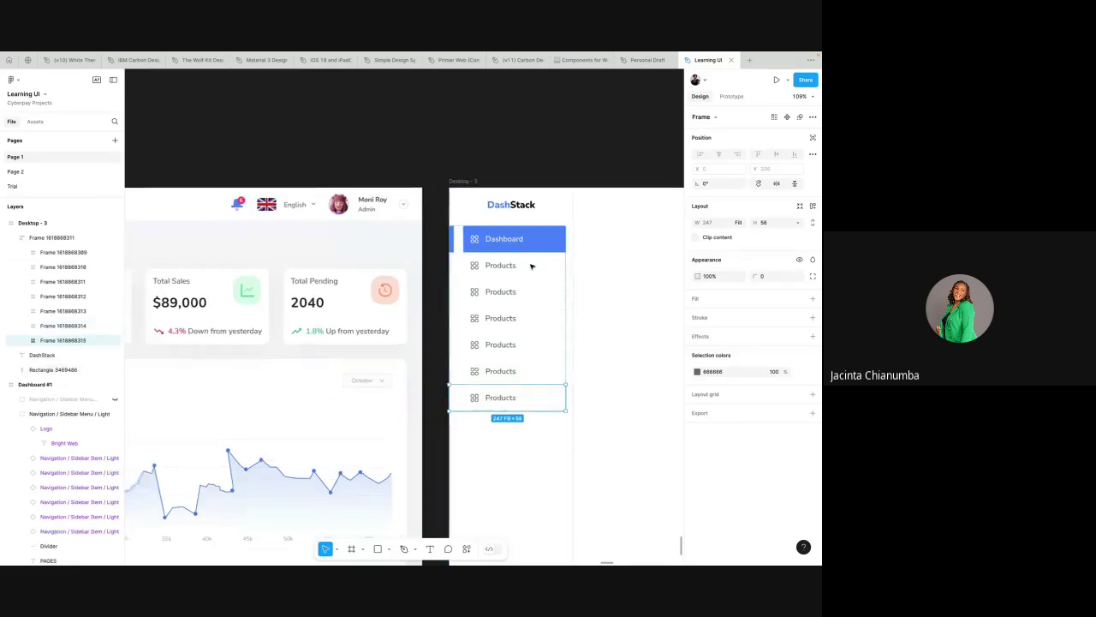
pyautogui.scroll(-1, 531, 267)
pyautogui.hscroll(-2, 543, 259)
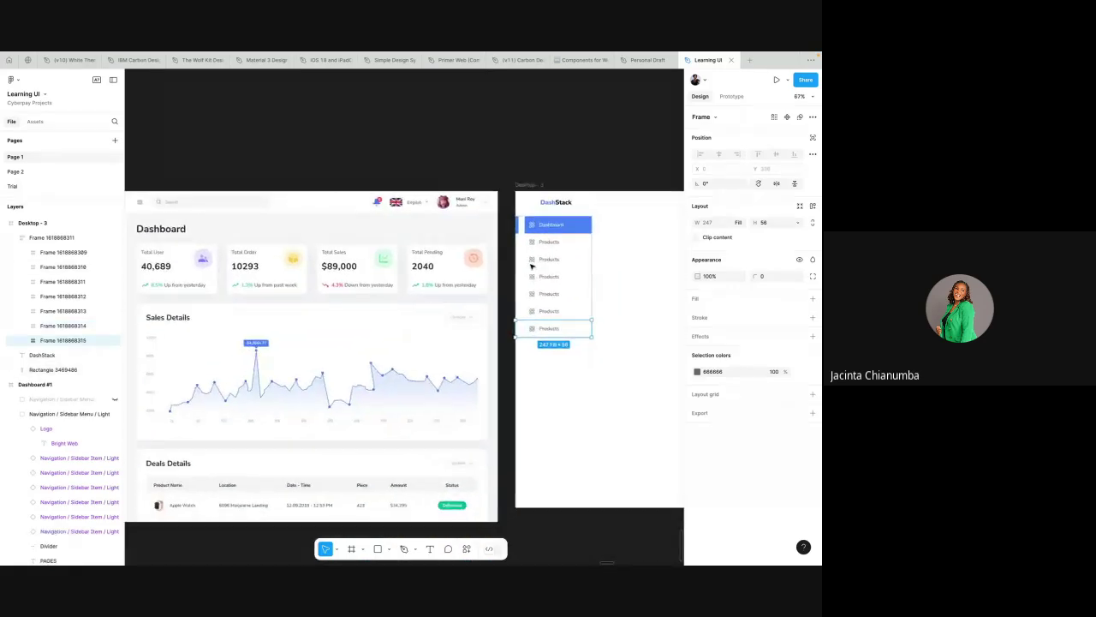
pyautogui.hscroll(-2, 557, 252)
pyautogui.scroll(-1, 574, 251)
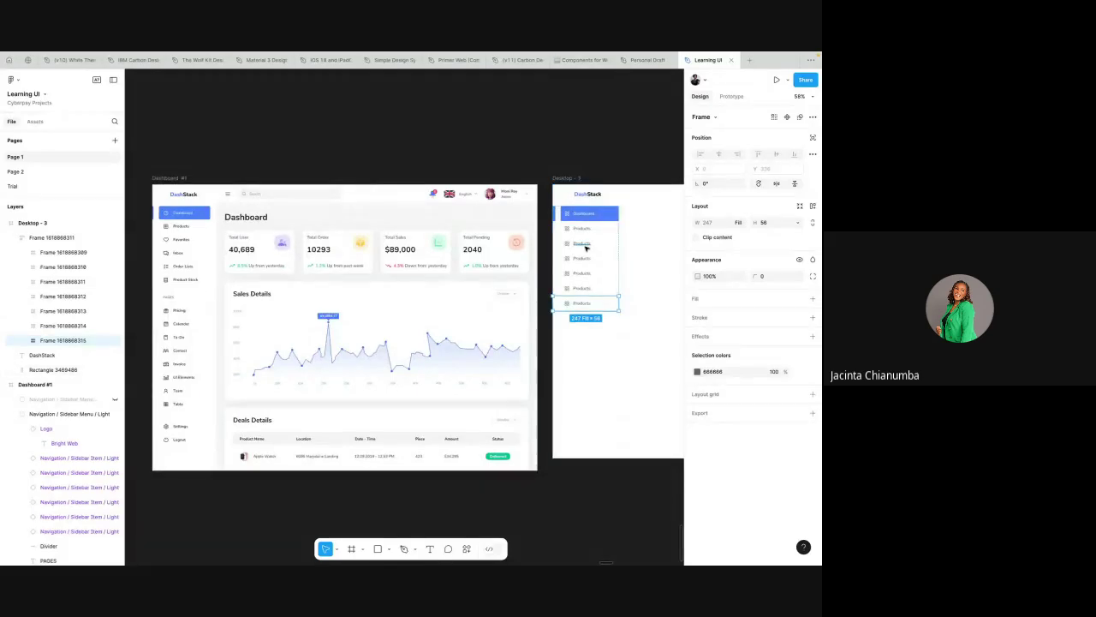
pyautogui.doubleClick(583, 245)
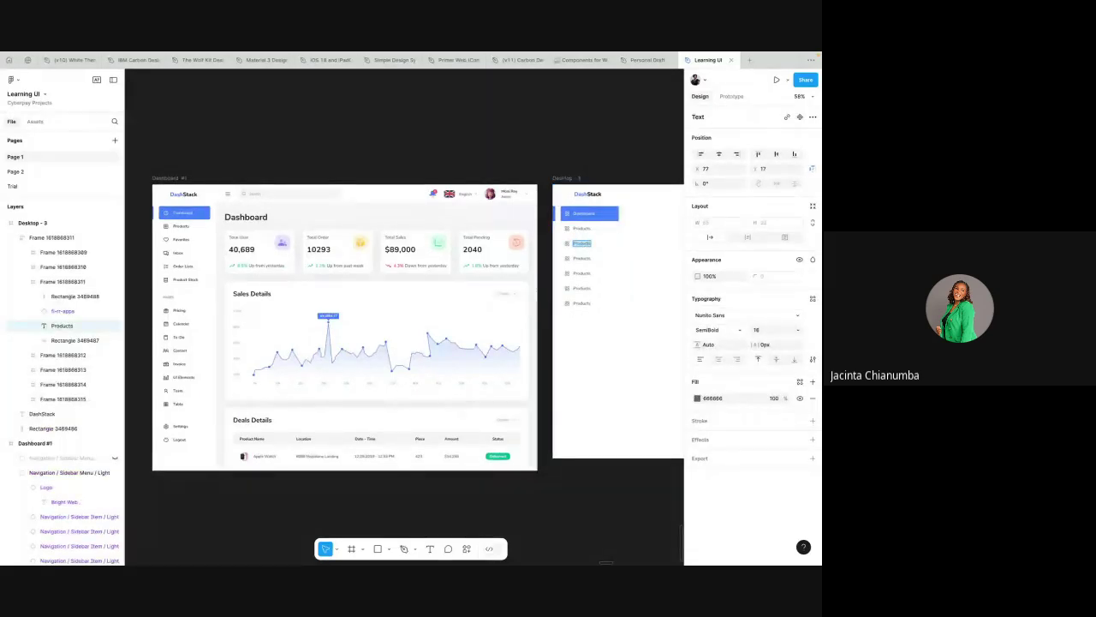
pyautogui.write('Favorites')
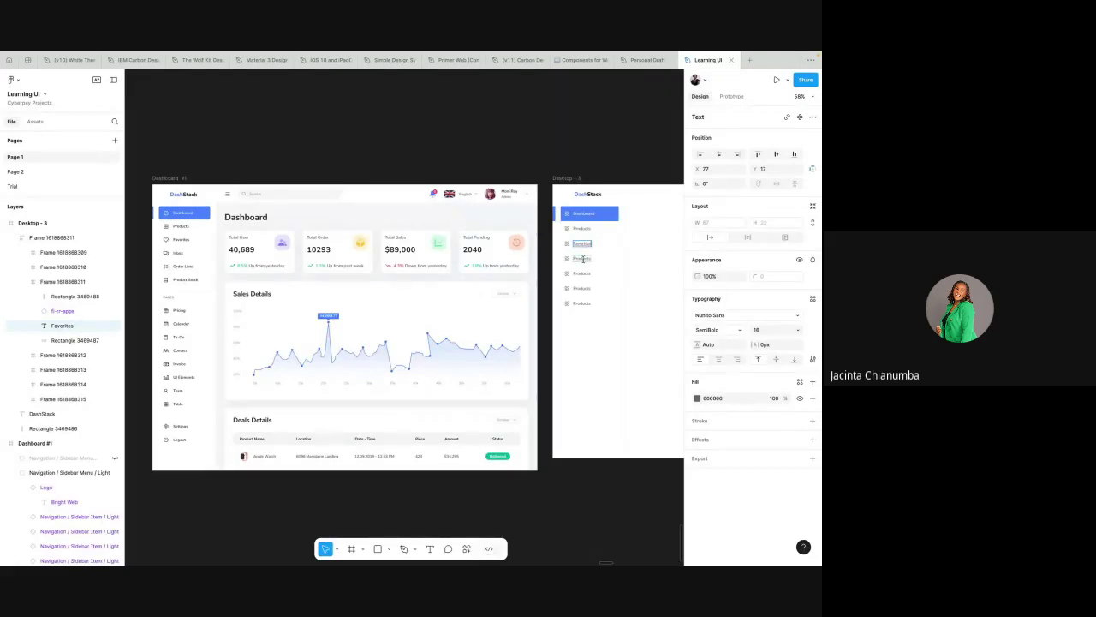
pyautogui.doubleClick(583, 259)
pyautogui.write('In')
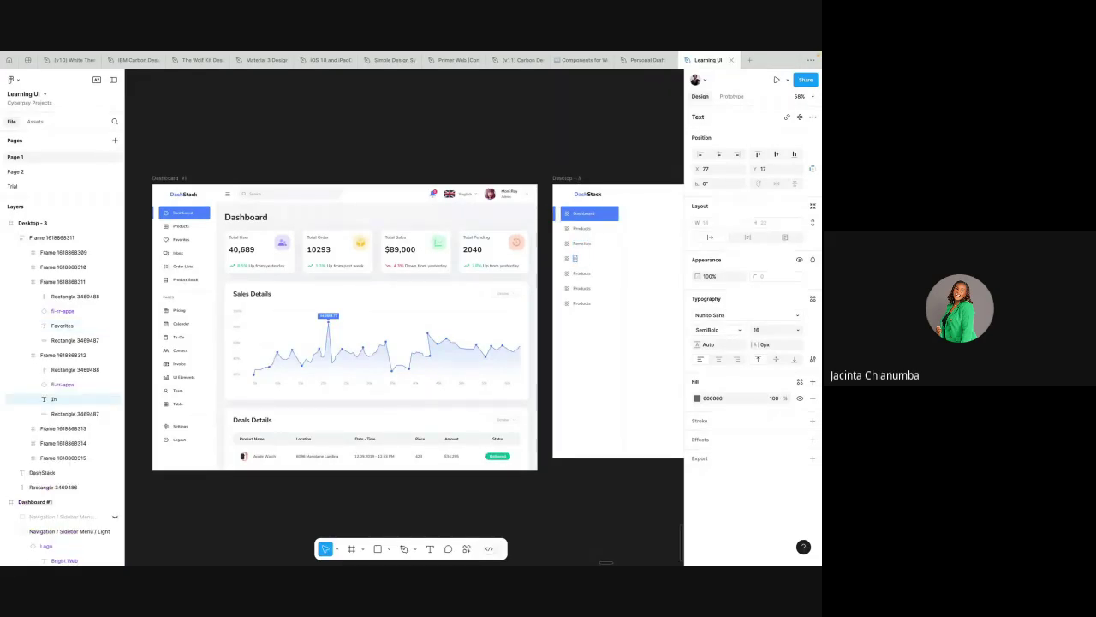
pyautogui.write('box')
# - Label the two items below Inbox Order Lists and Product Stock, and delete the leftover Products copy at the end
pyautogui.doubleClick(583, 272)
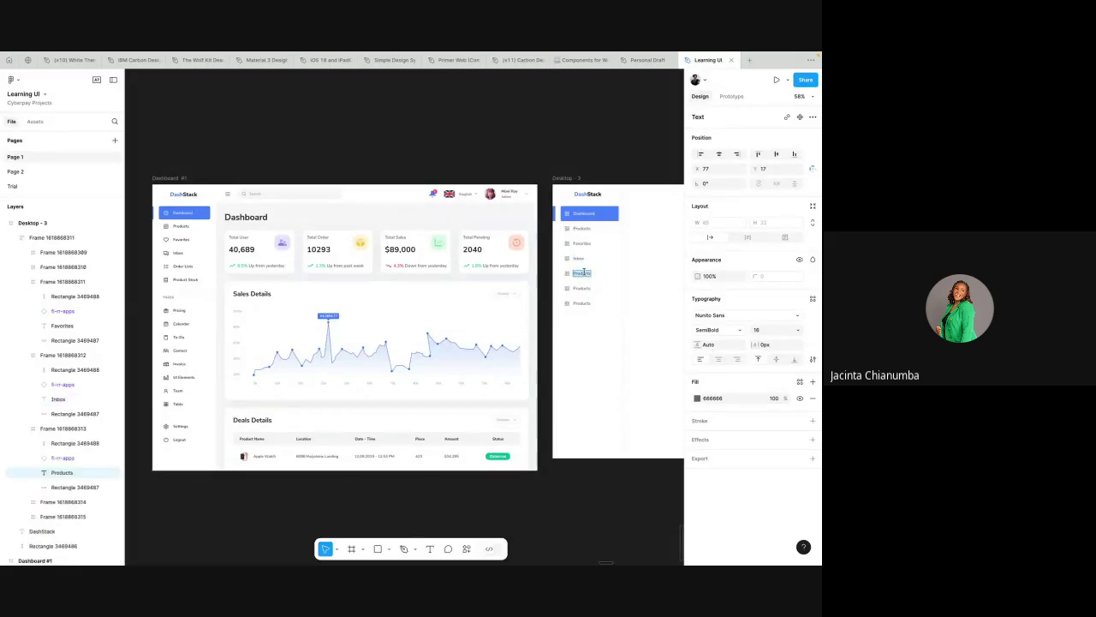
pyautogui.write('Order Lis')
pyautogui.click(582, 289)
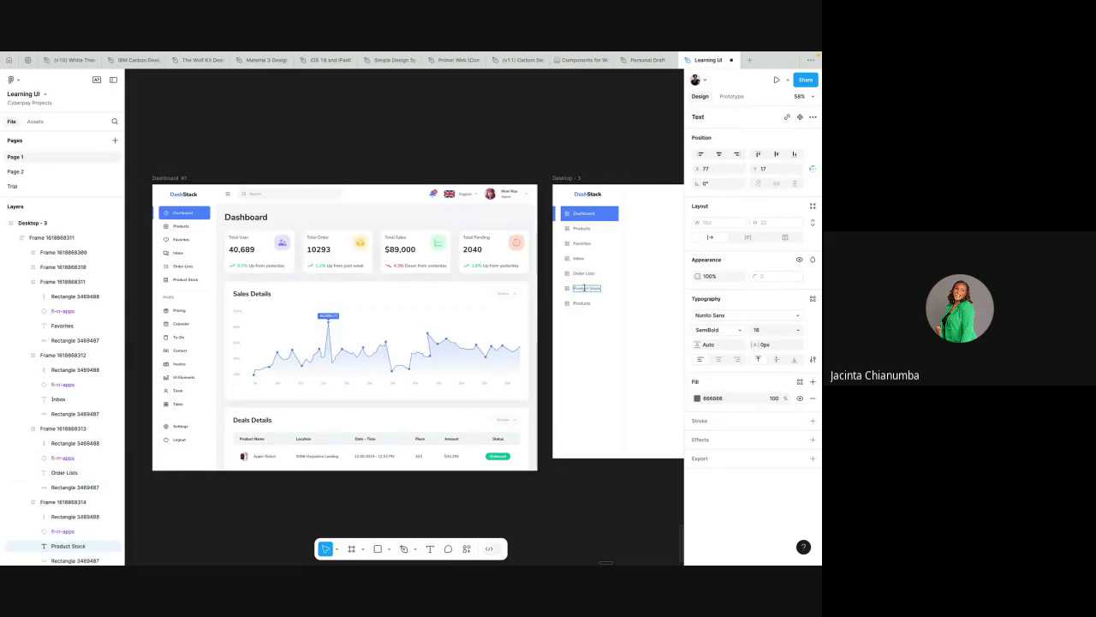
pyautogui.click(597, 303)
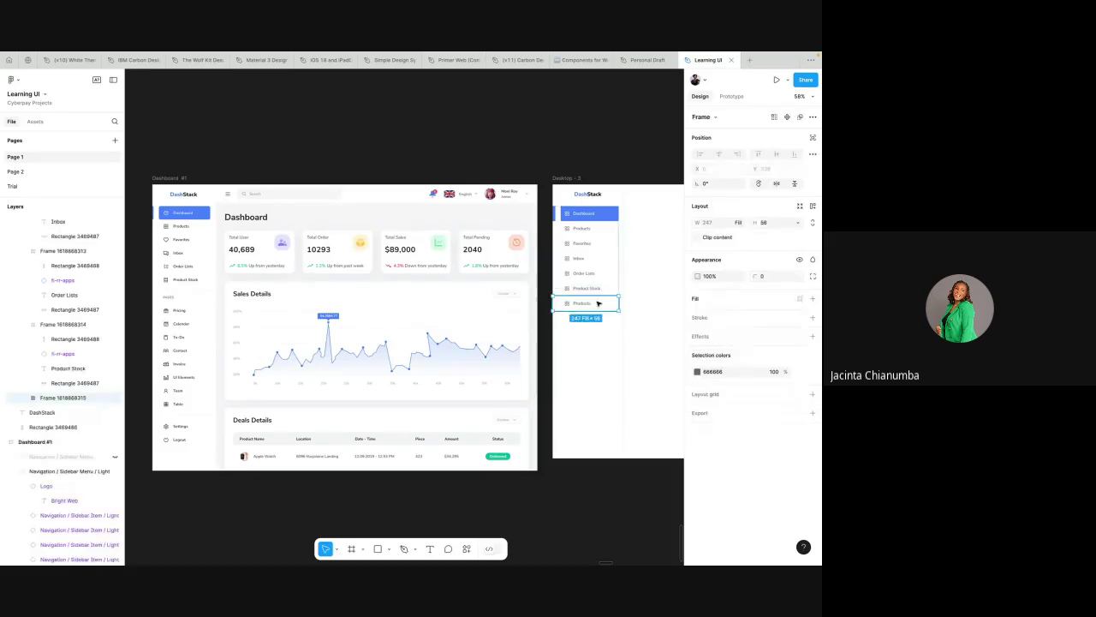
pyautogui.press('Delete')
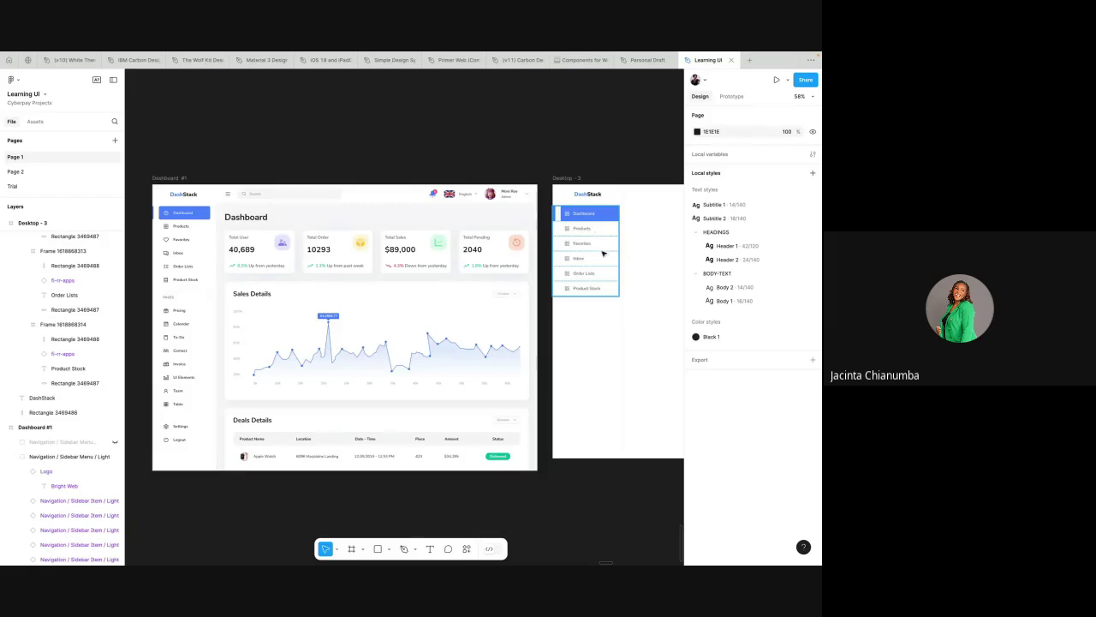
# - Switch to the Personal Draft file and copy the fi-rr-pizza-slice icon from its outline icon set
pyautogui.hscroll(3, 578, 223)
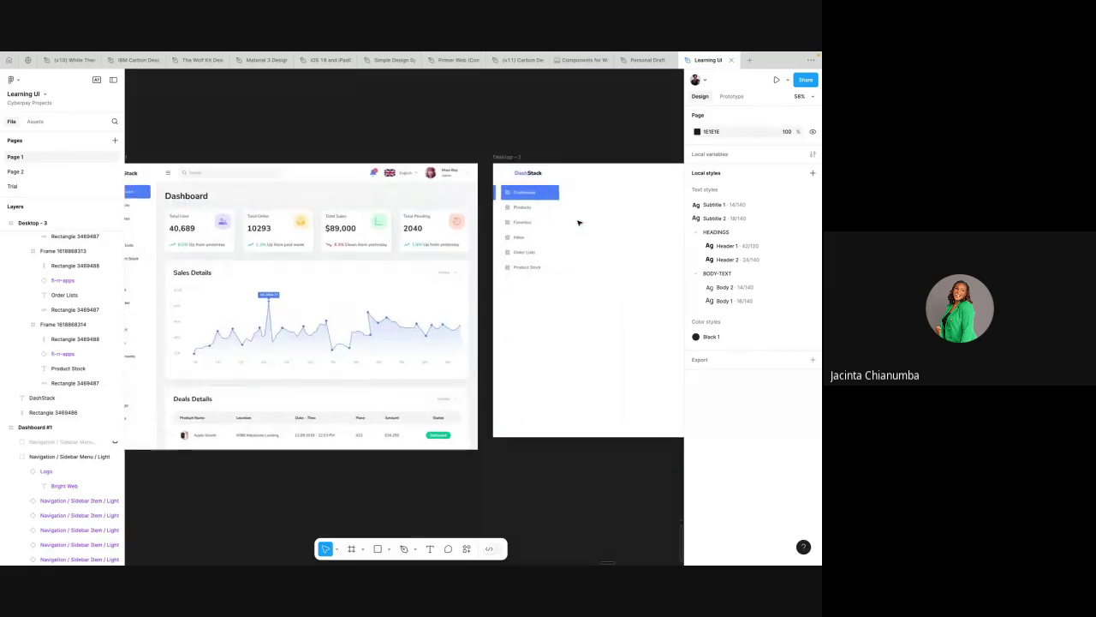
pyautogui.hscroll(-2, 553, 206)
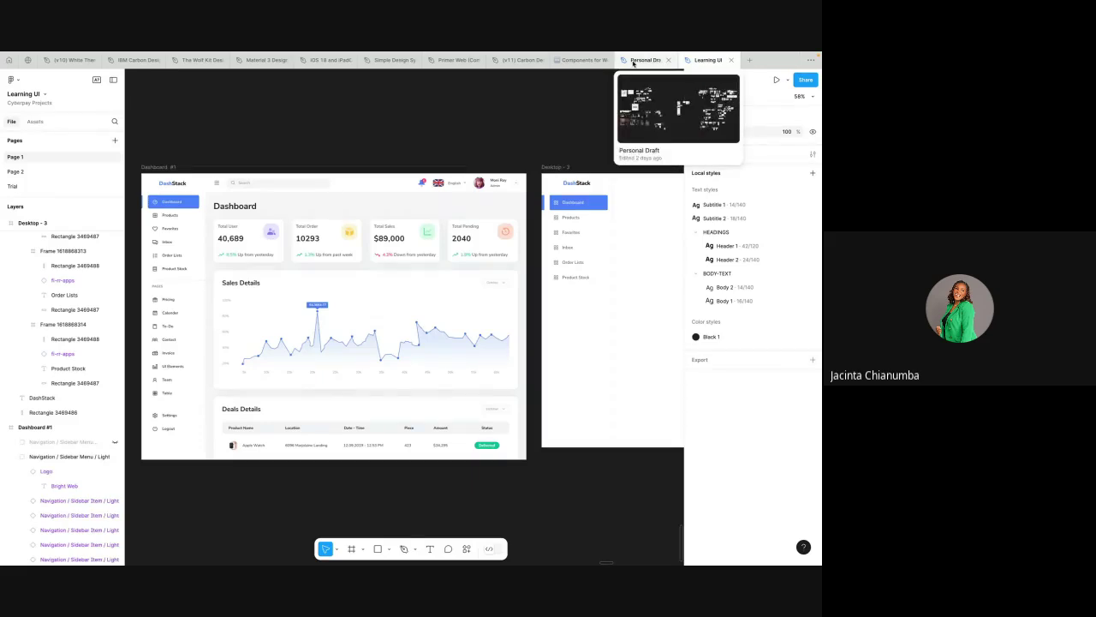
pyautogui.click(633, 61)
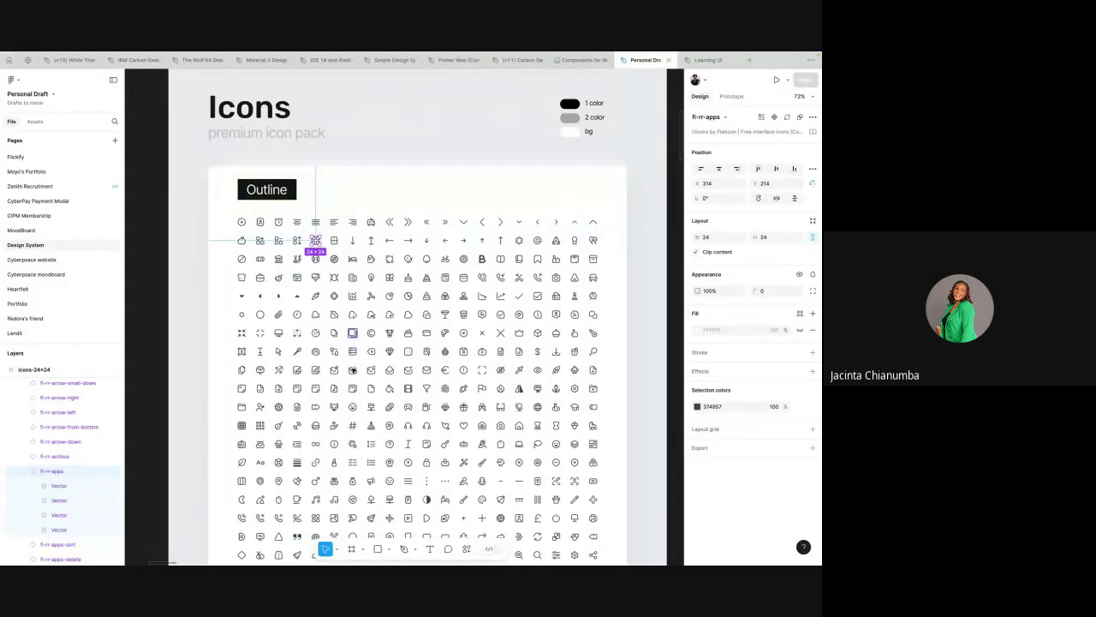
pyautogui.scroll(-3, 353, 370)
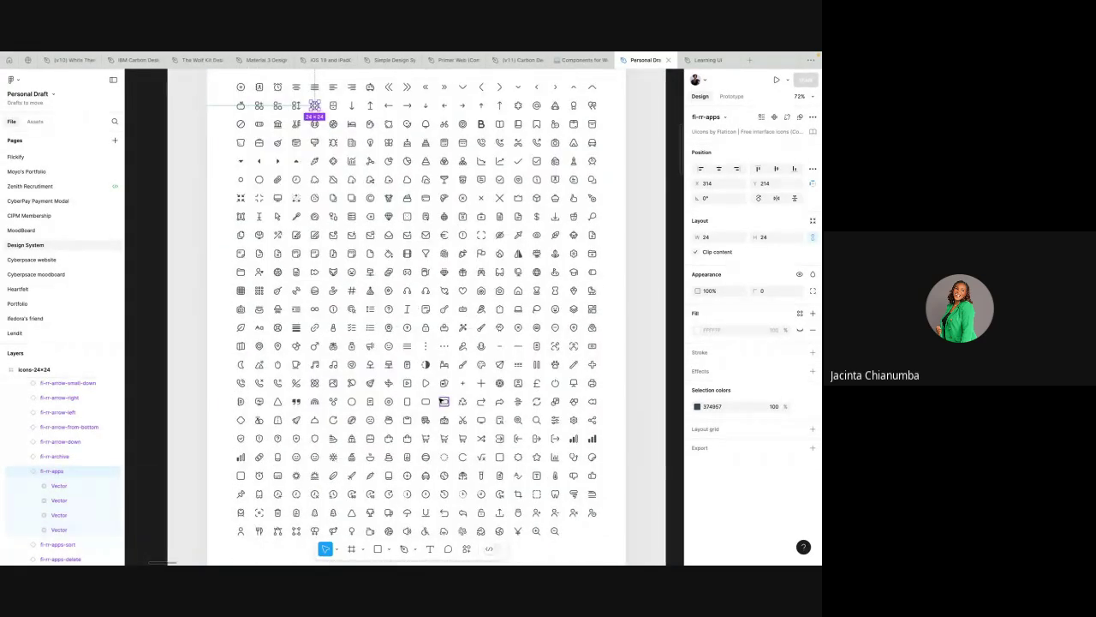
pyautogui.click(371, 387)
pyautogui.rightClick(373, 386)
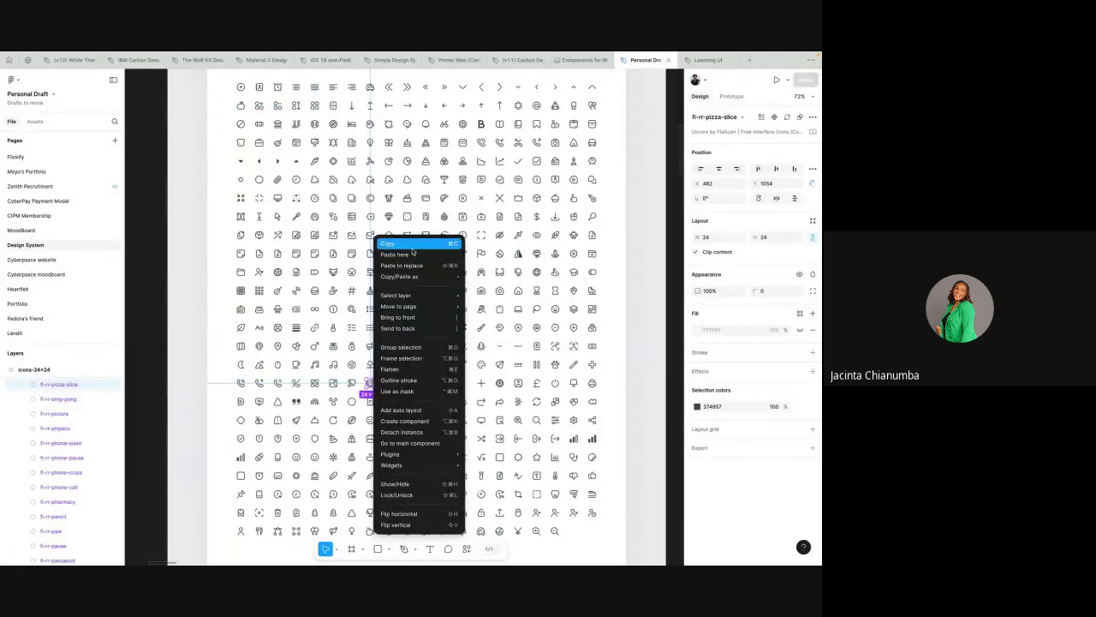
pyautogui.click(411, 245)
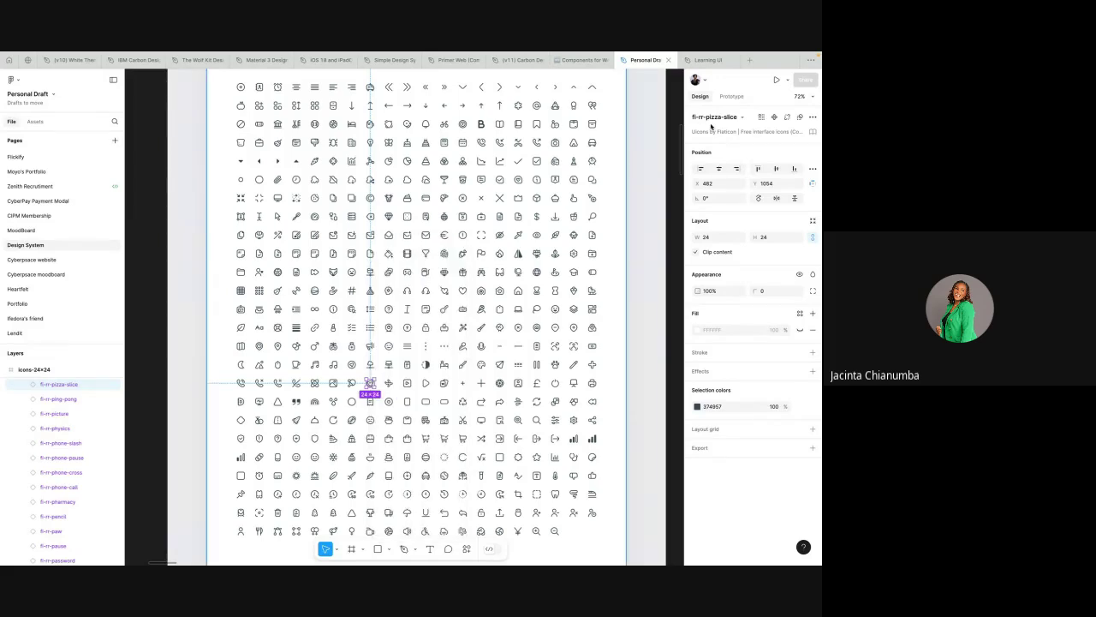
# - Return to the Learning UI file and replace the Products item's apps icon with the copied pizza-slice icon
pyautogui.click(703, 60)
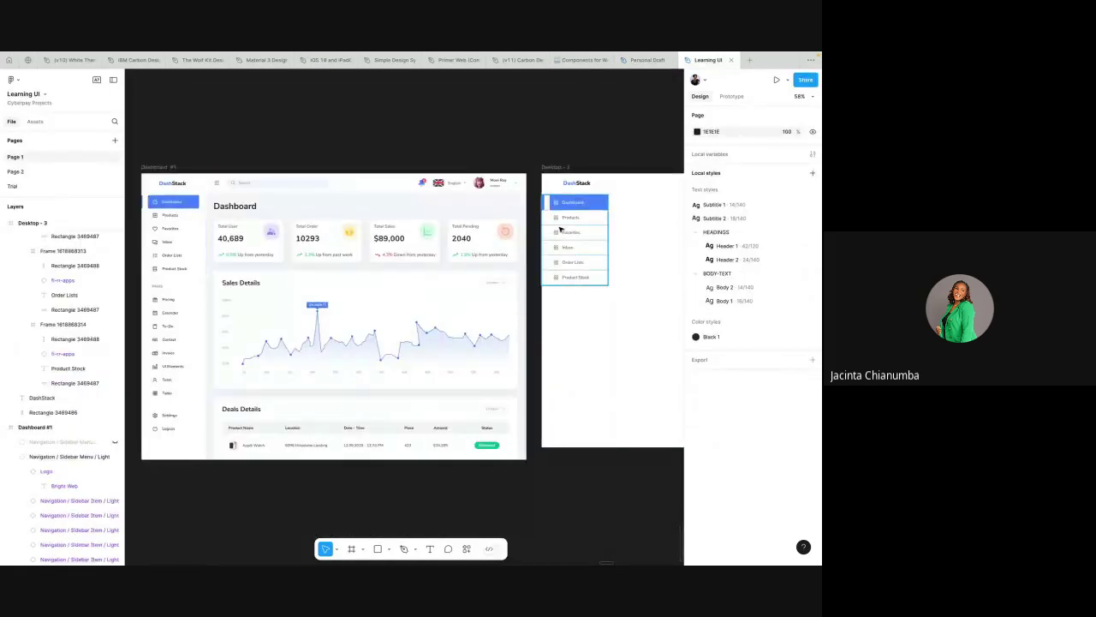
pyautogui.click(557, 219)
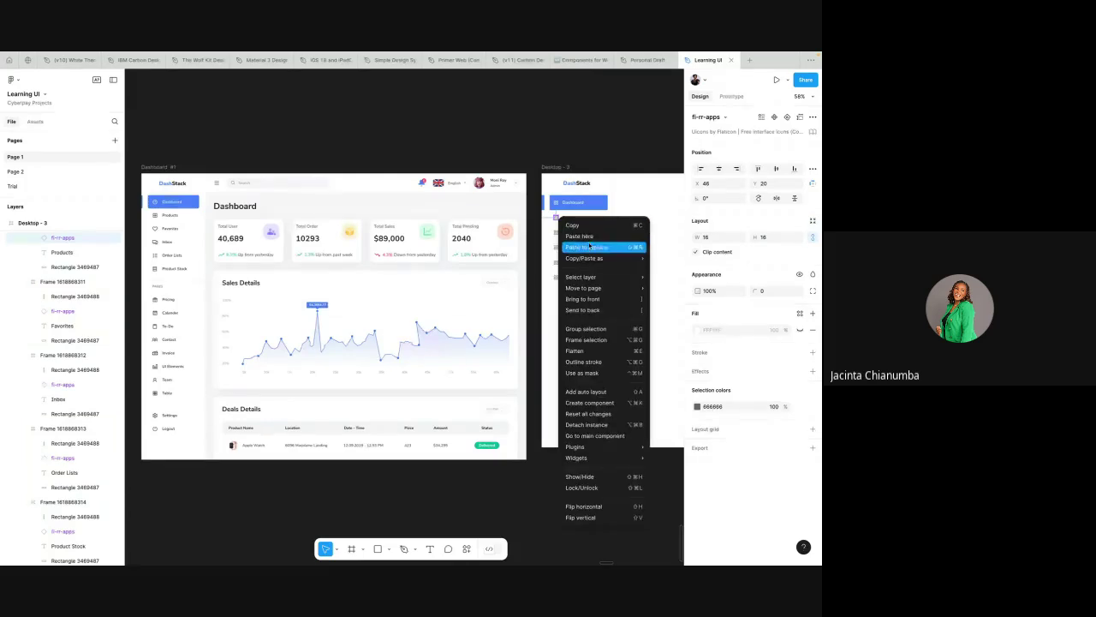
pyautogui.click(589, 248)
pyautogui.scroll(5, 594, 189)
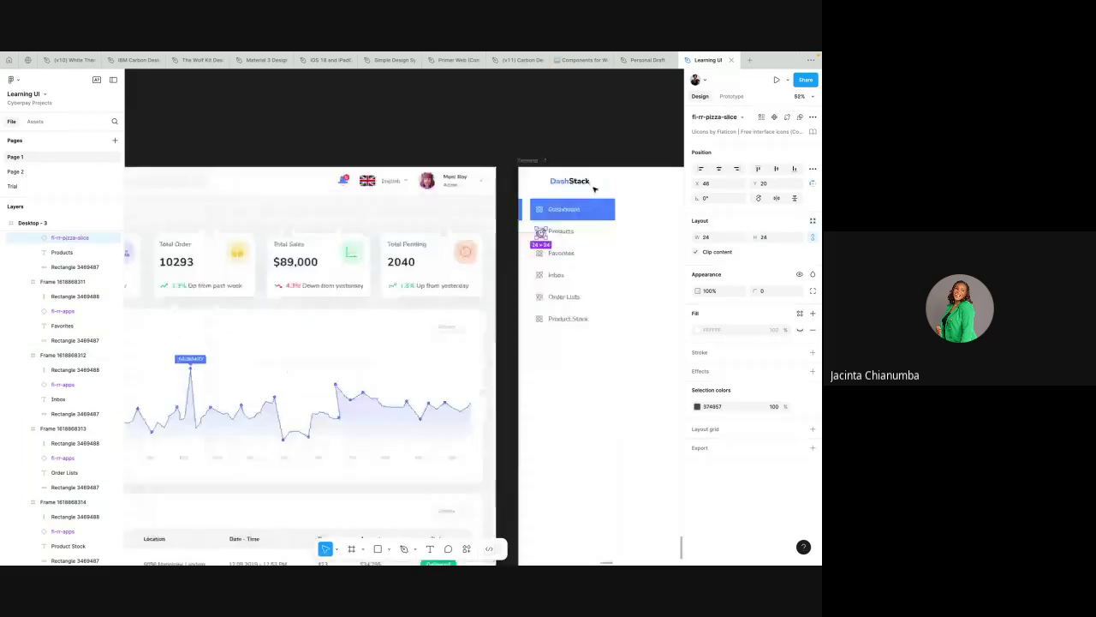
pyautogui.hscroll(2, 594, 189)
pyautogui.scroll(2, 595, 188)
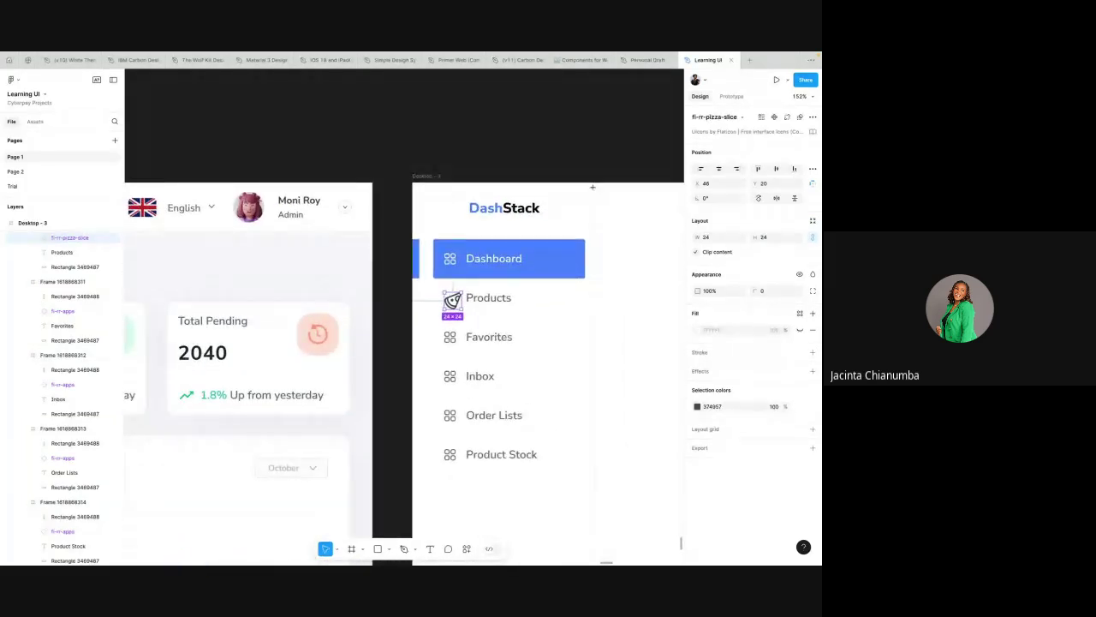
# - Scale the pizza-slice icon in the Products item down to 16 × 16
pyautogui.press('k')
pyautogui.press('v')
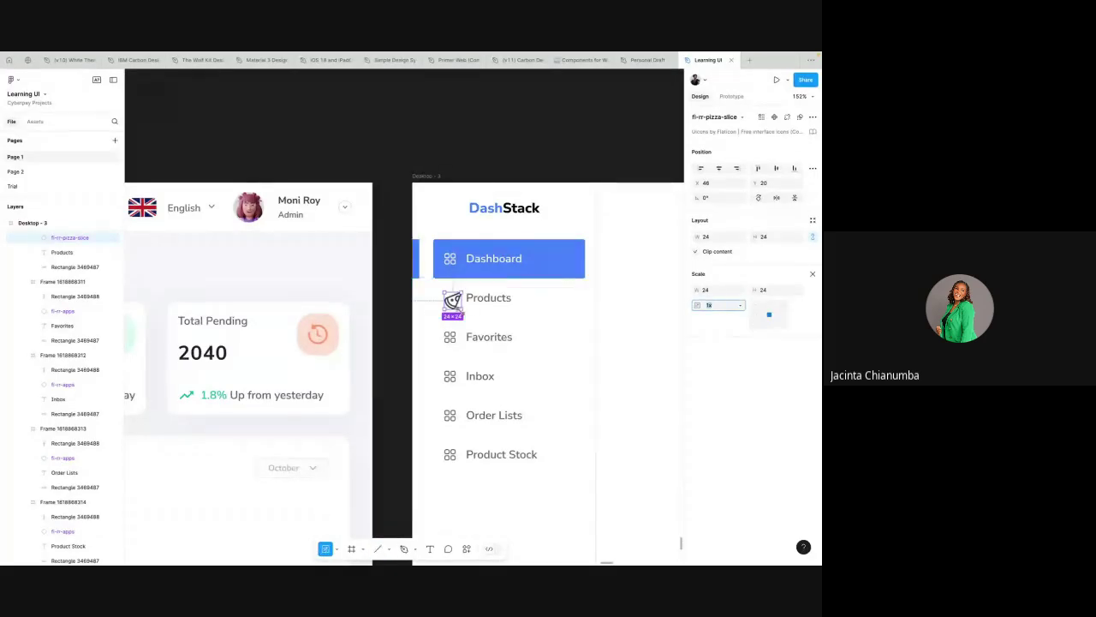
pyautogui.write('0.54')
pyautogui.press('Return')
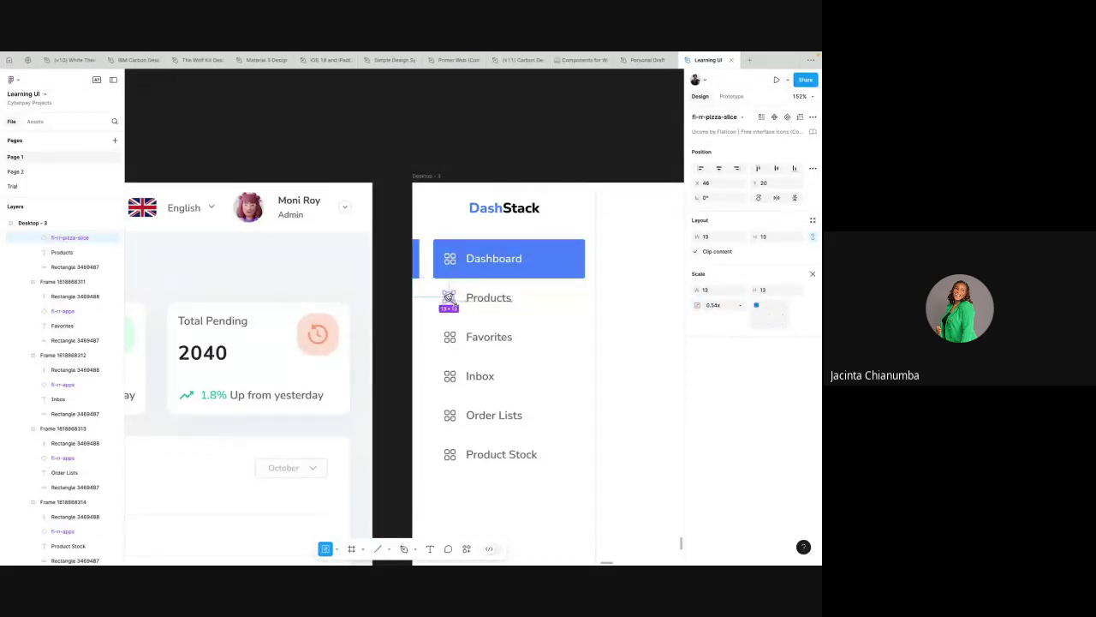
pyautogui.moveTo(459, 308); pyautogui.dragTo(462, 311)
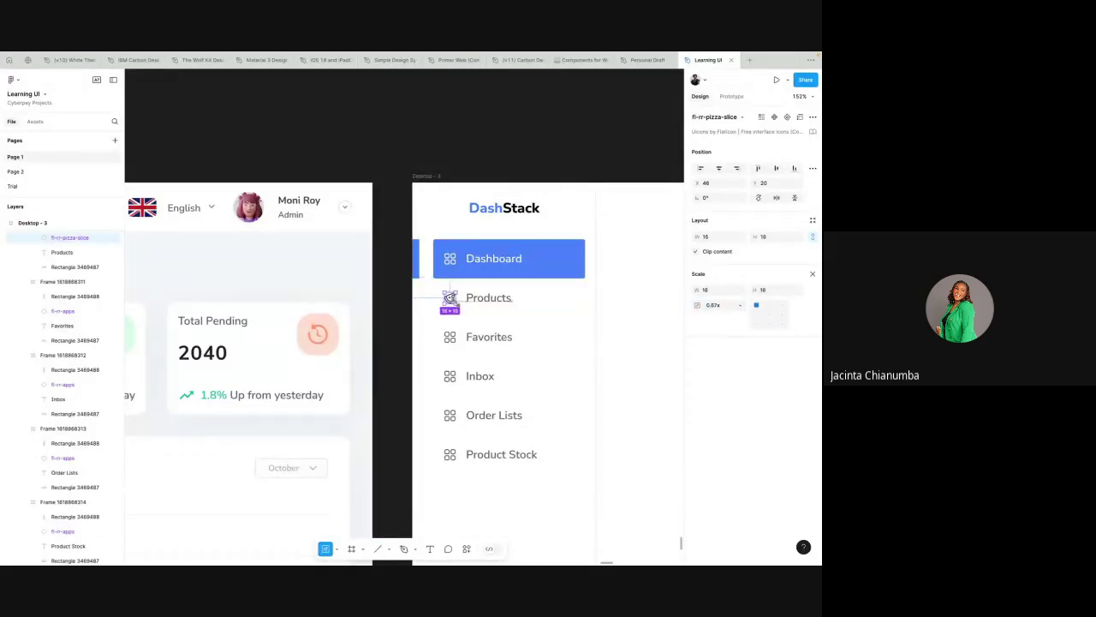
# - Copy the fi-rr-man-head icon from the Personal Draft file's icon set and return to the Learning UI file
pyautogui.click(647, 60)
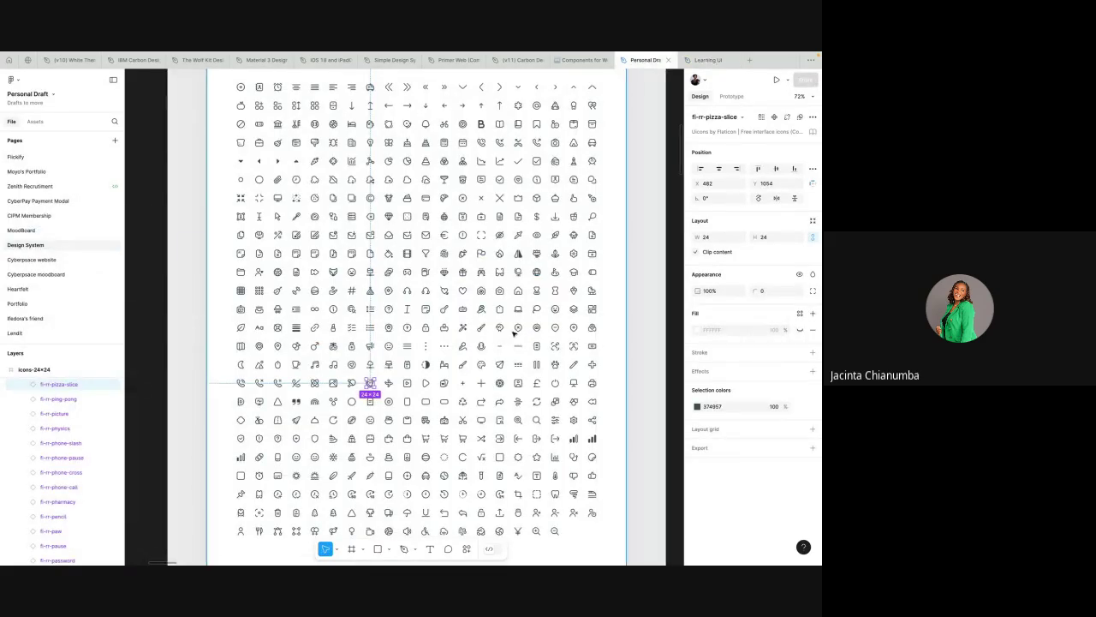
pyautogui.click(500, 327)
pyautogui.rightClick(499, 327)
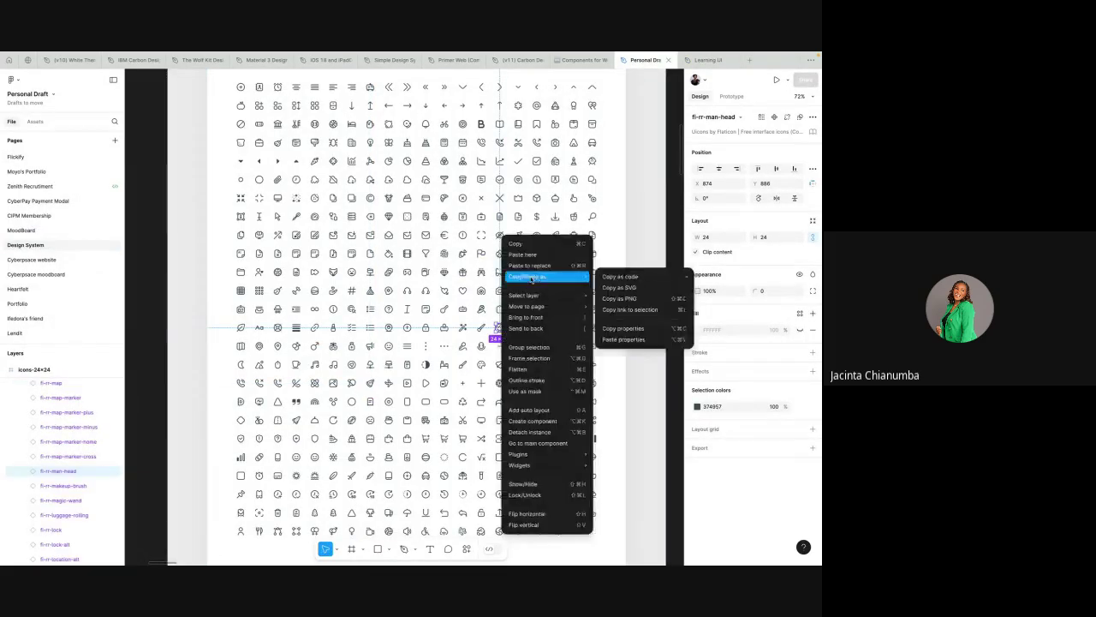
pyautogui.click(523, 242)
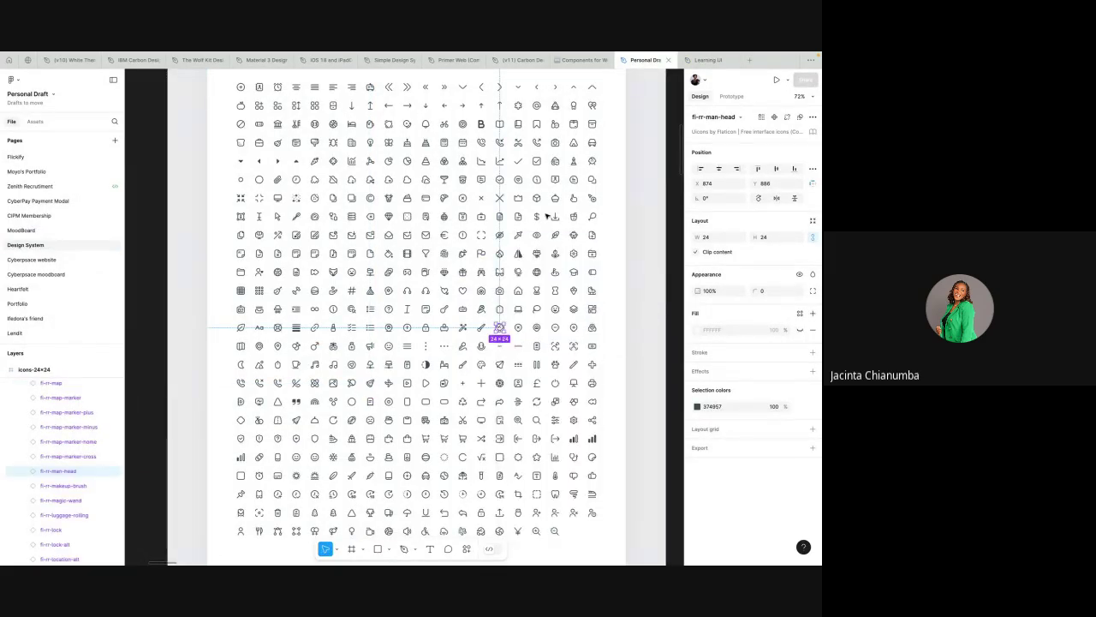
pyautogui.click(697, 56)
pyautogui.click(696, 57)
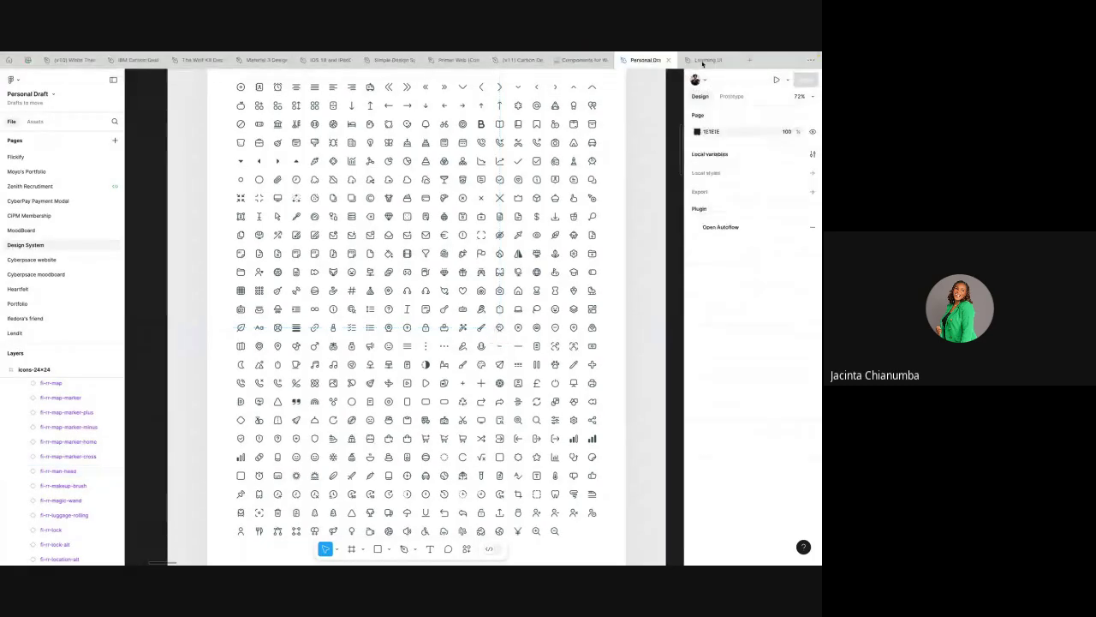
pyautogui.click(709, 60)
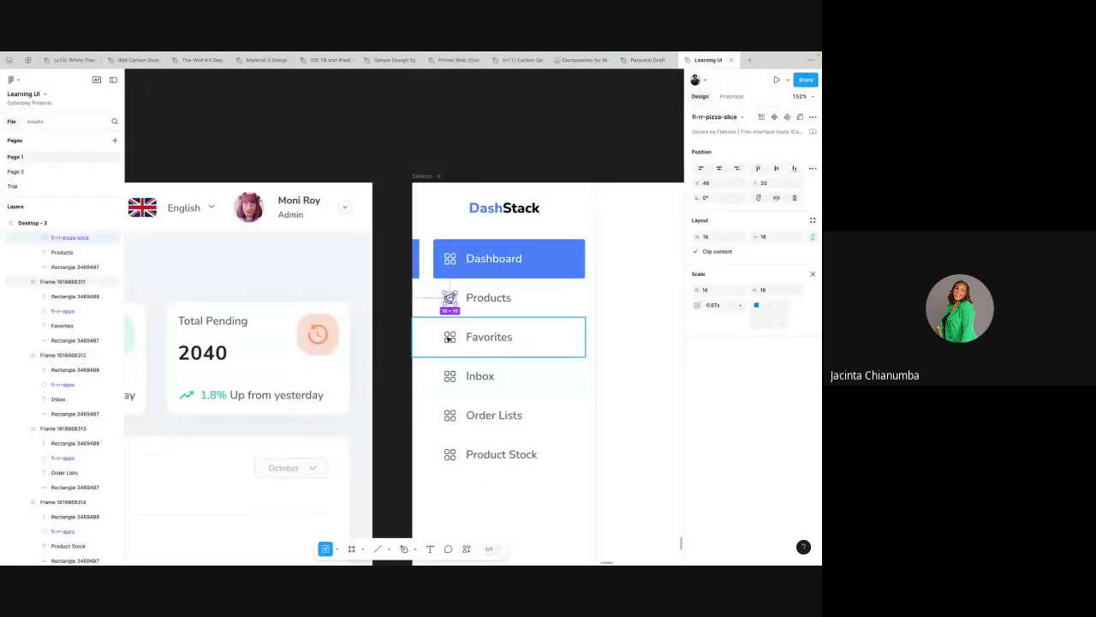
# - Leave scaling mode and set the Products item's pizza-slice icon colour to 666666
pyautogui.click(450, 337)
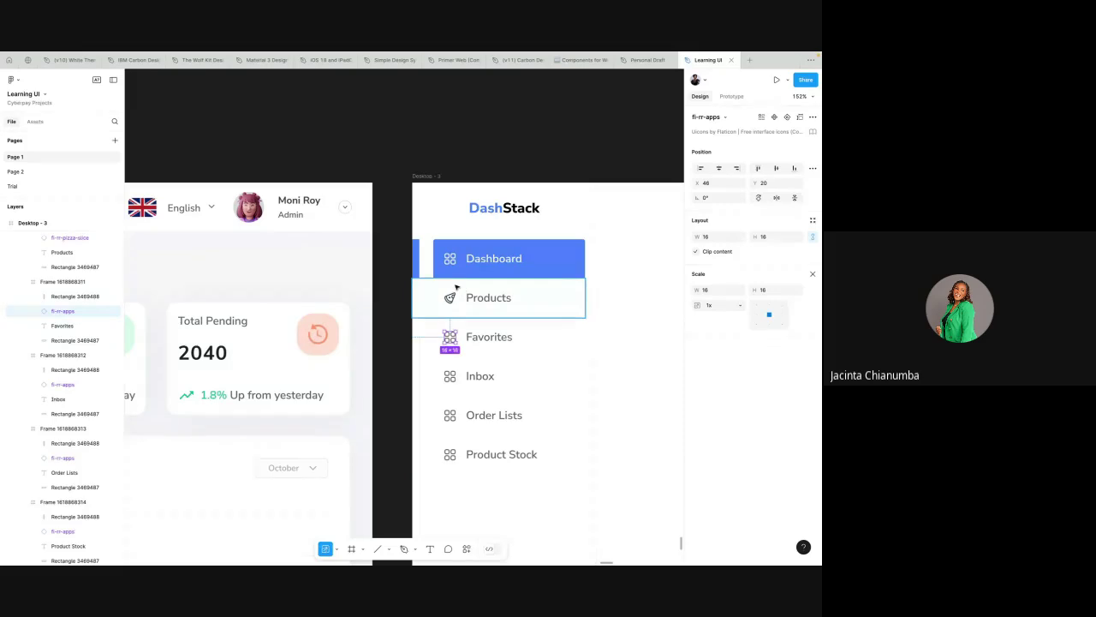
pyautogui.click(540, 318)
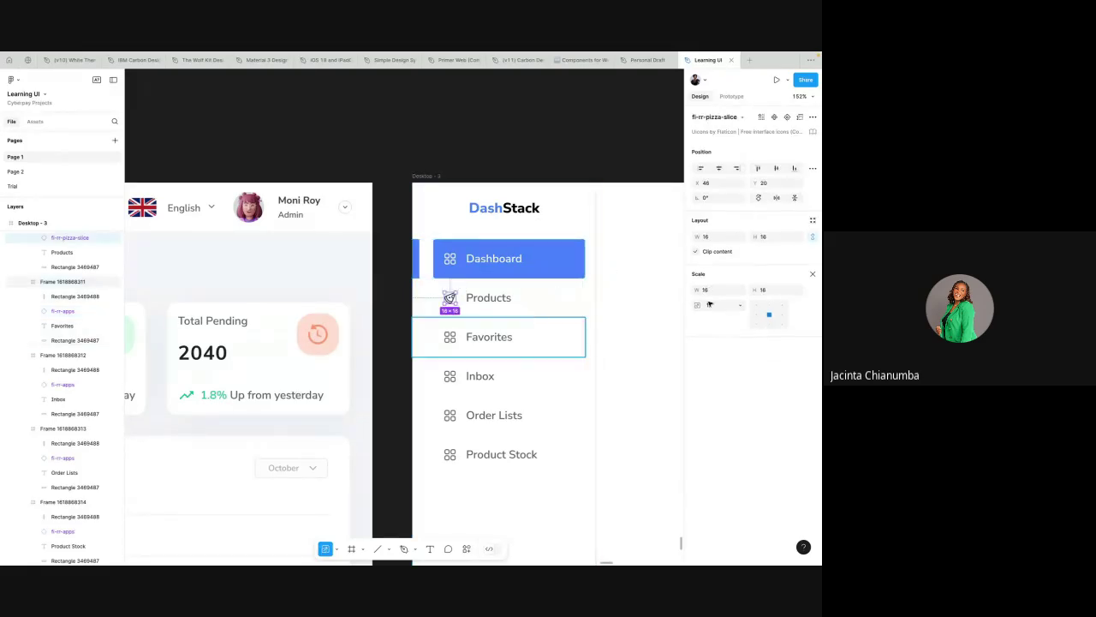
pyautogui.click(811, 274)
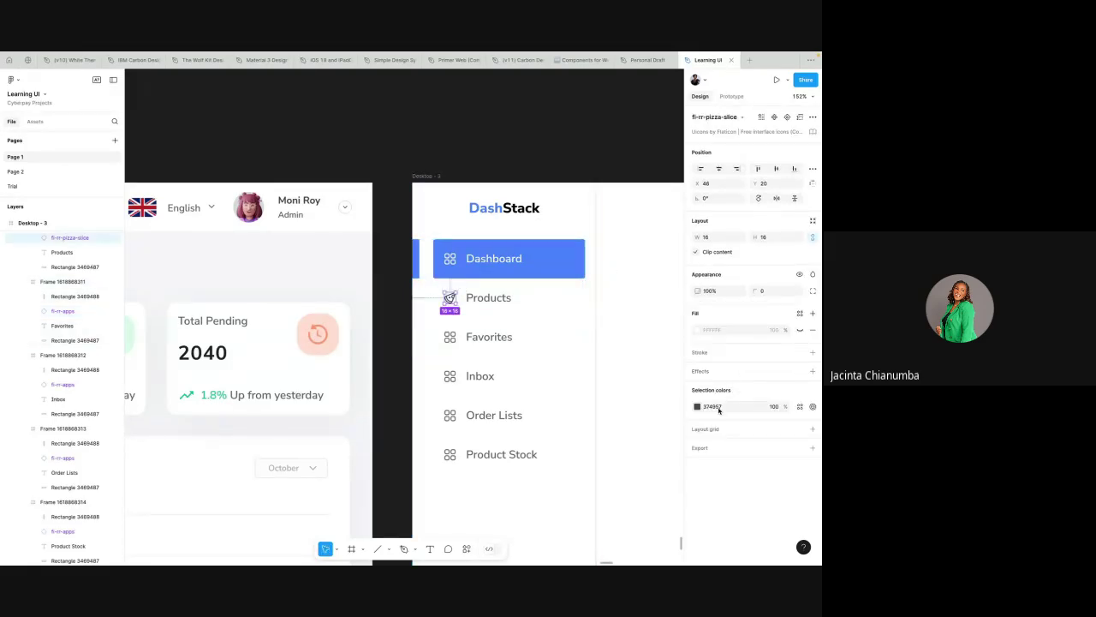
pyautogui.click(716, 406)
pyautogui.write('666666')
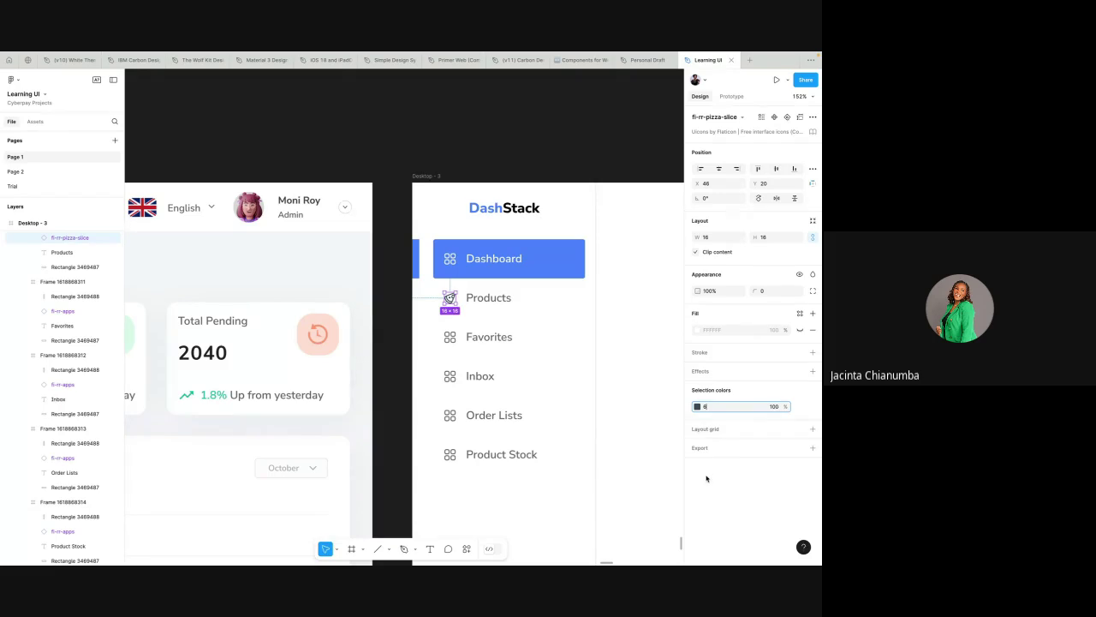
pyautogui.press('Return')
# - Replace the Favorites item's apps icon with the copied man-head icon and set its colour to 666666
pyautogui.click(451, 338)
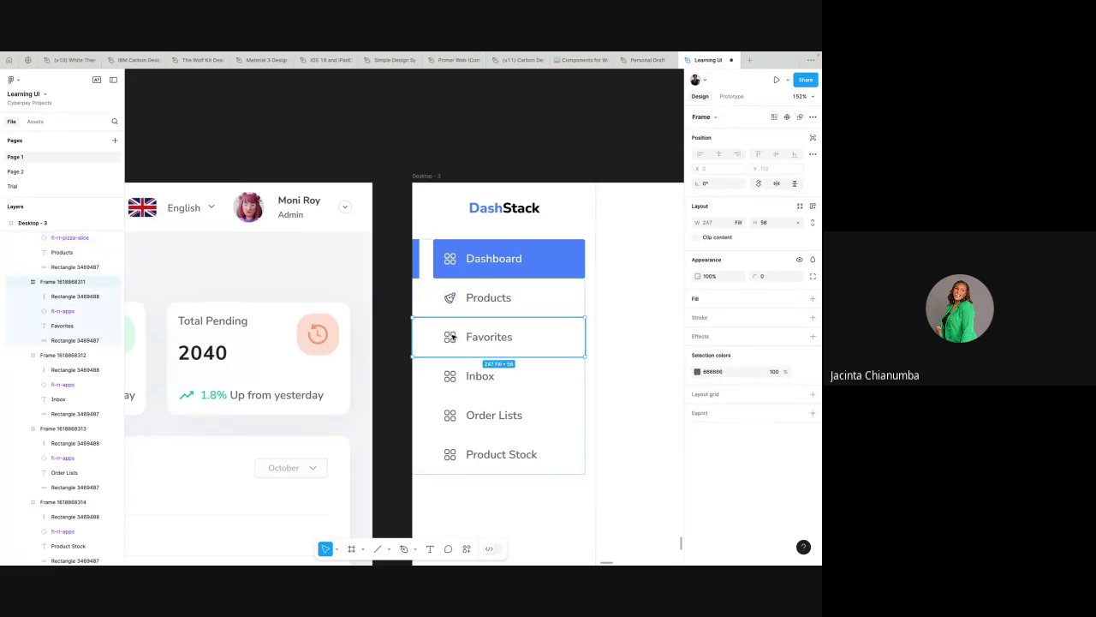
pyautogui.rightClick(451, 337)
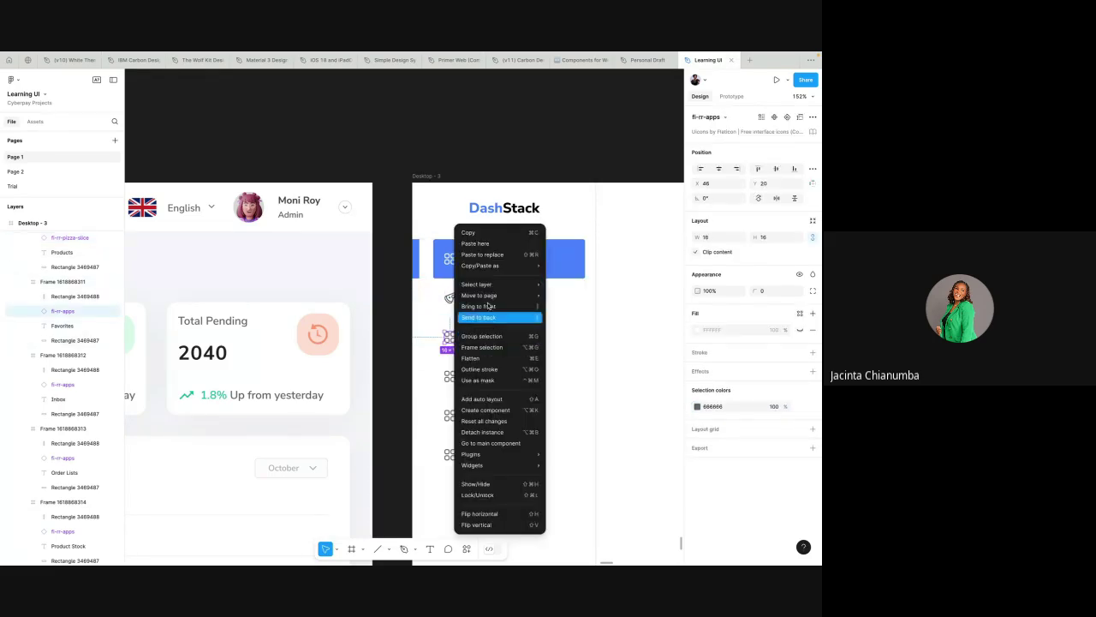
pyautogui.click(503, 255)
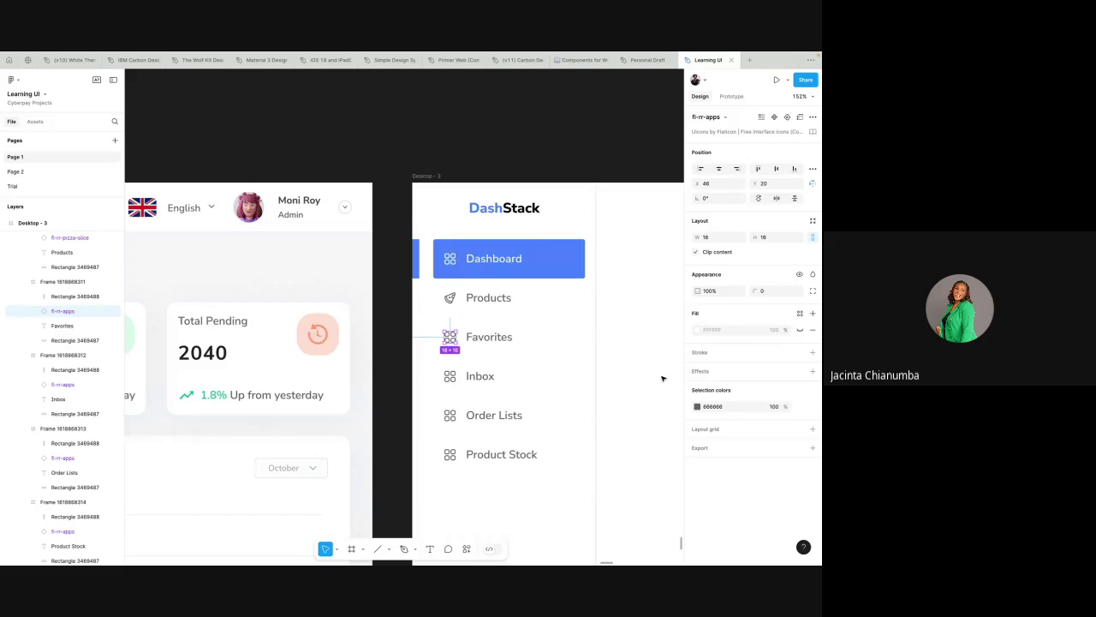
pyautogui.click(711, 407)
pyautogui.write('8')
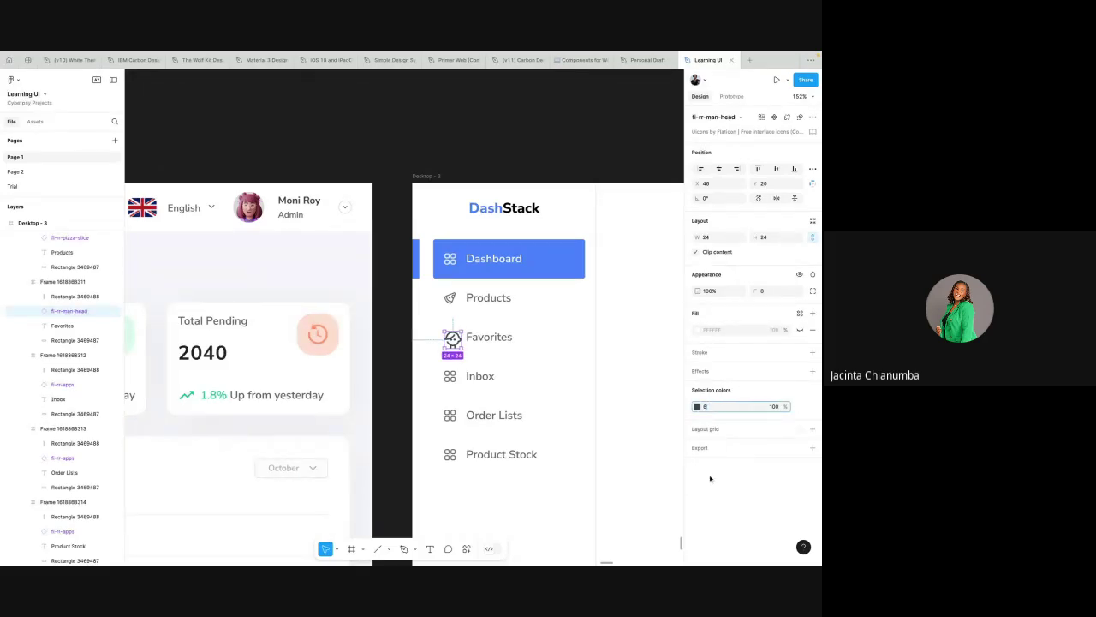
pyautogui.press('Return')
# - Scale the man-head icon in the Favorites item down to 16 × 16
pyautogui.press('k')
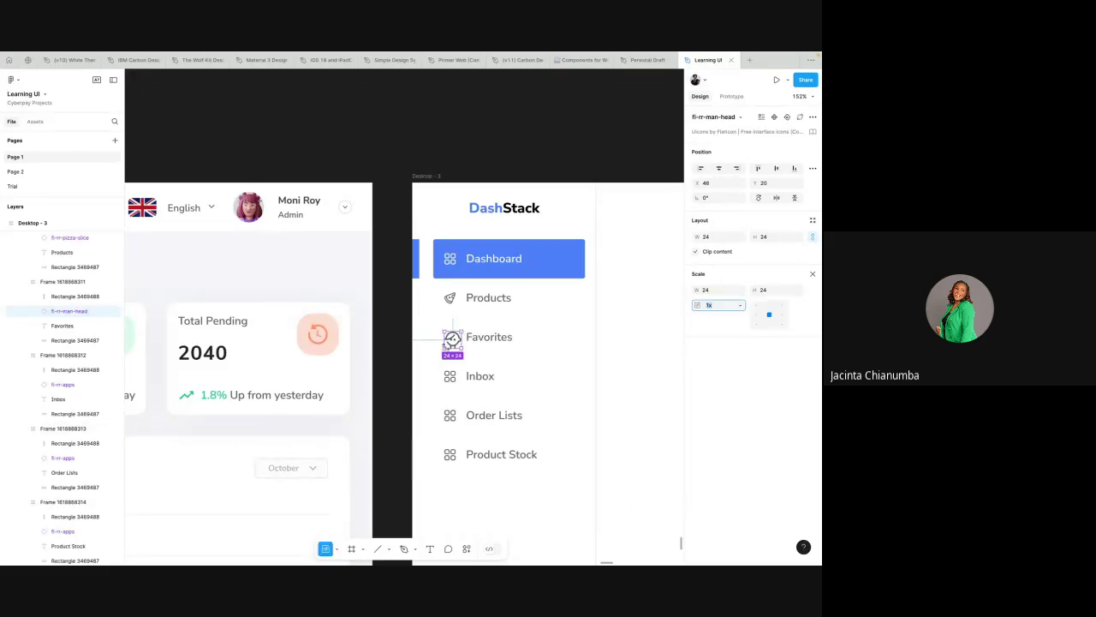
pyautogui.moveTo(463, 348); pyautogui.dragTo(458, 343)
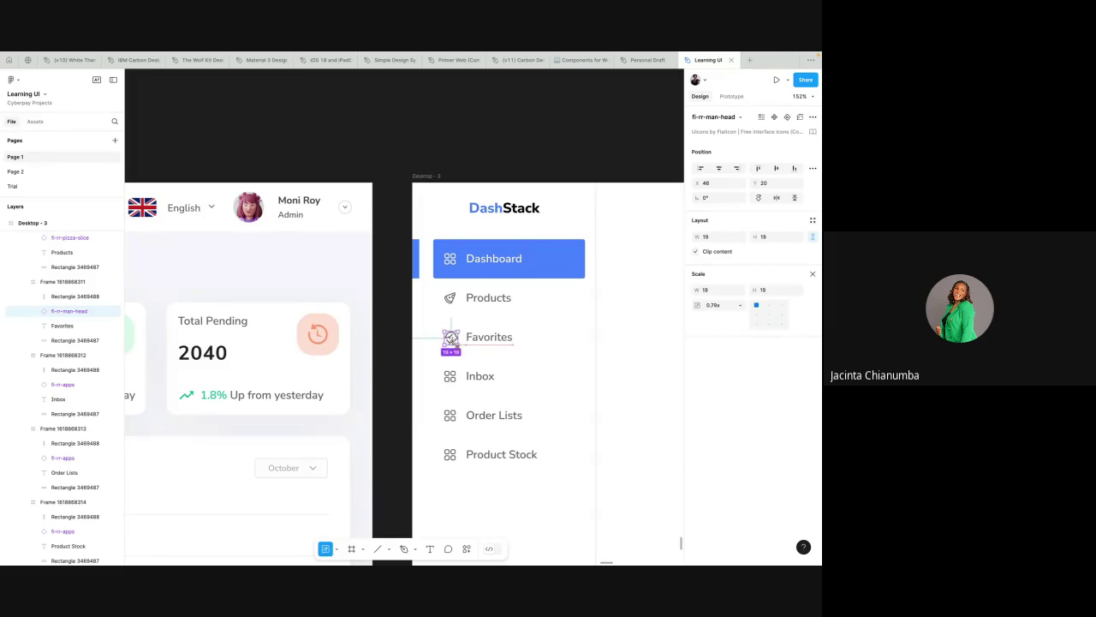
pyautogui.scroll(5, 455, 343)
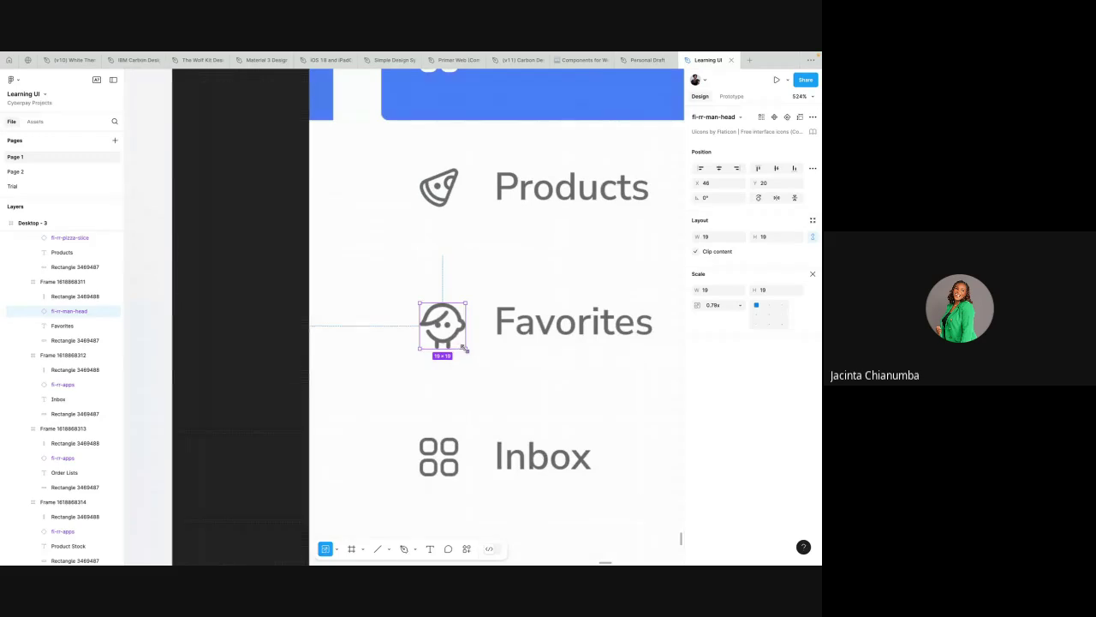
pyautogui.moveTo(468, 351); pyautogui.dragTo(459, 343)
pyautogui.hotkey('ctrl', 'z')
pyautogui.scroll(-10, 459, 342)
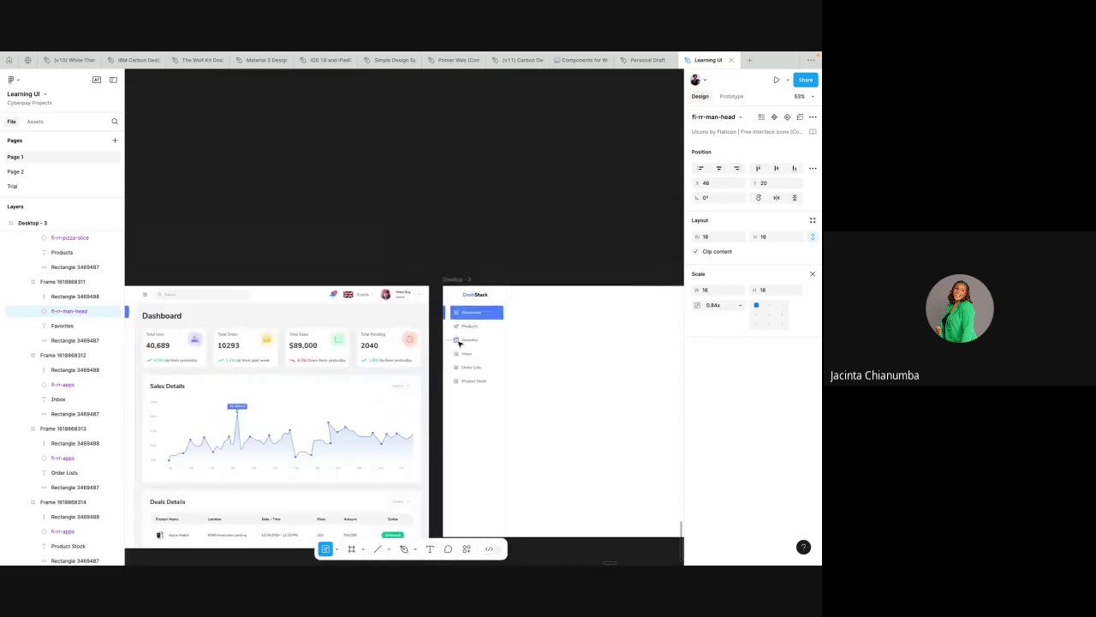
pyautogui.scroll(-3, 459, 343)
pyautogui.scroll(5, 342, 193)
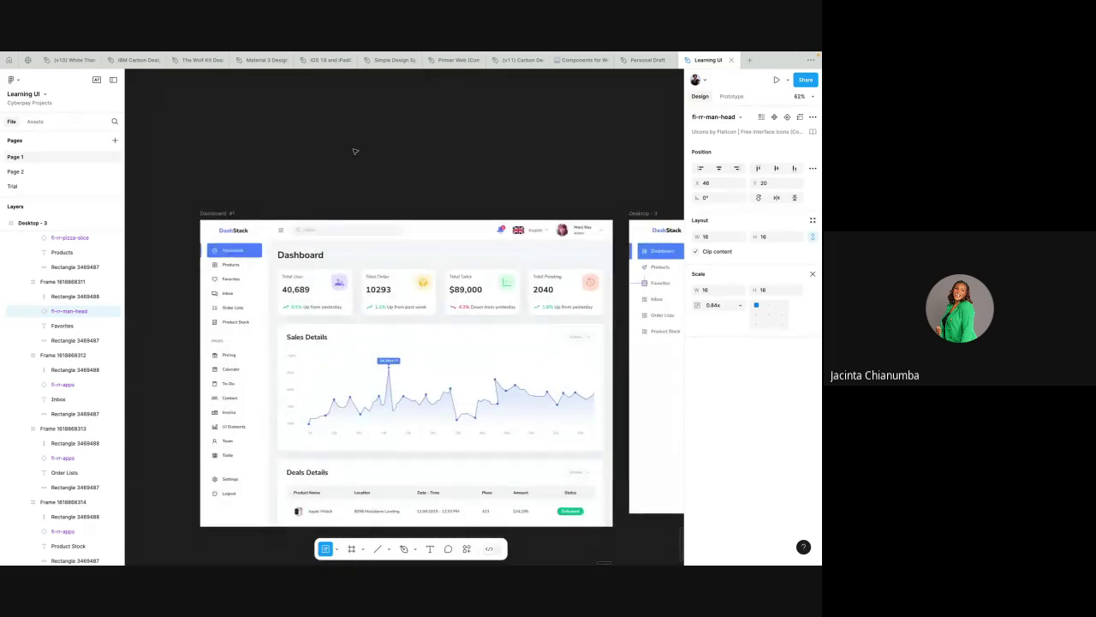
pyautogui.hscroll(2, 471, 223)
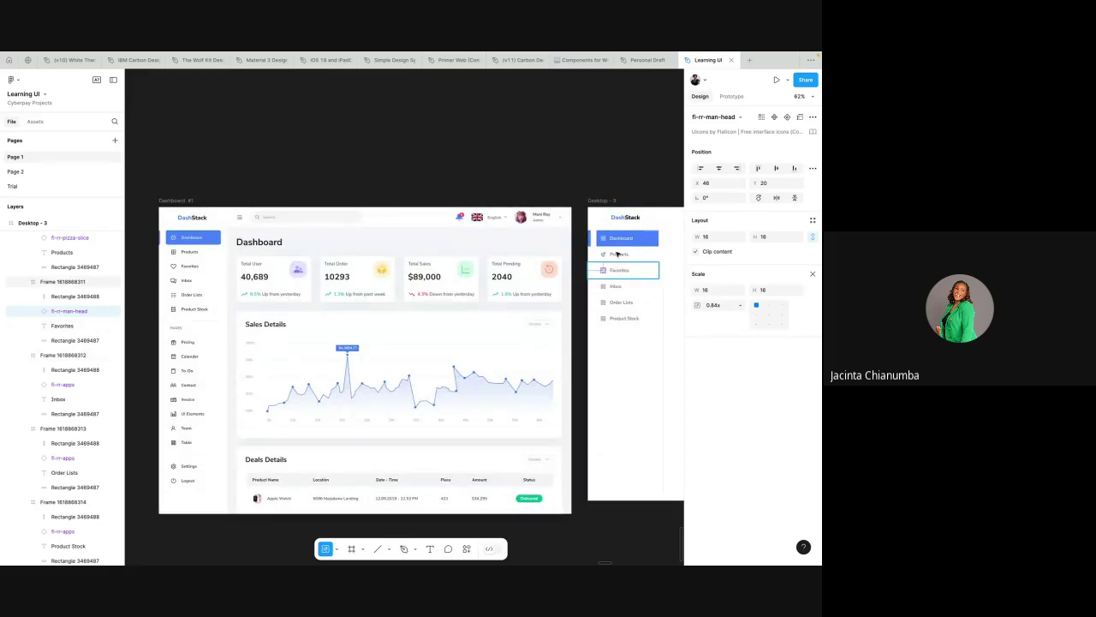
pyautogui.click(631, 286)
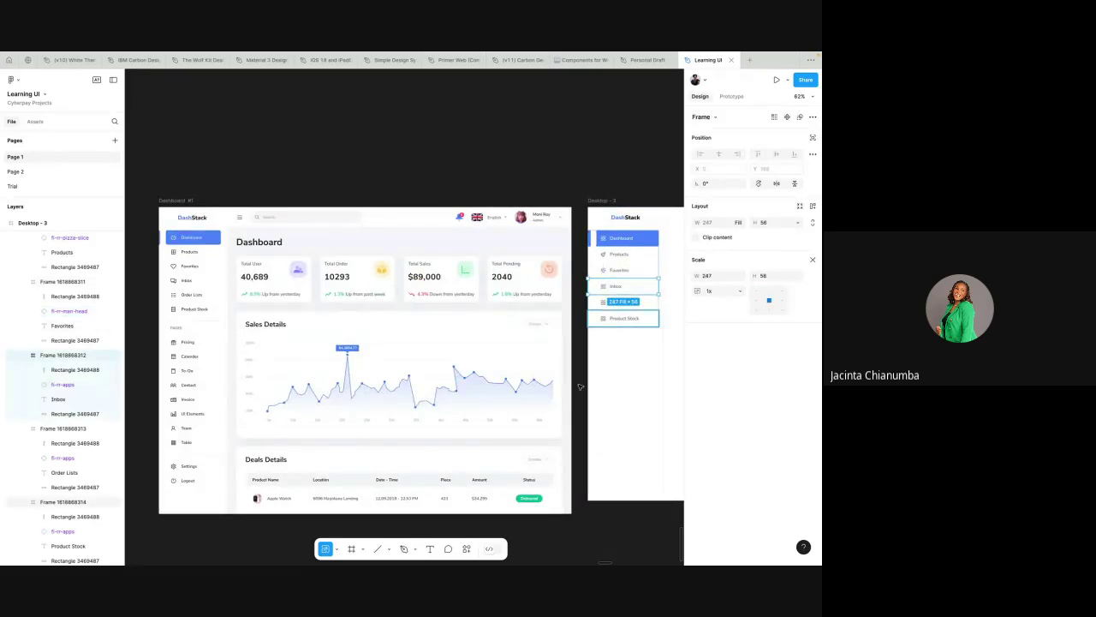
pyautogui.click(623, 270)
pyautogui.click(653, 185)
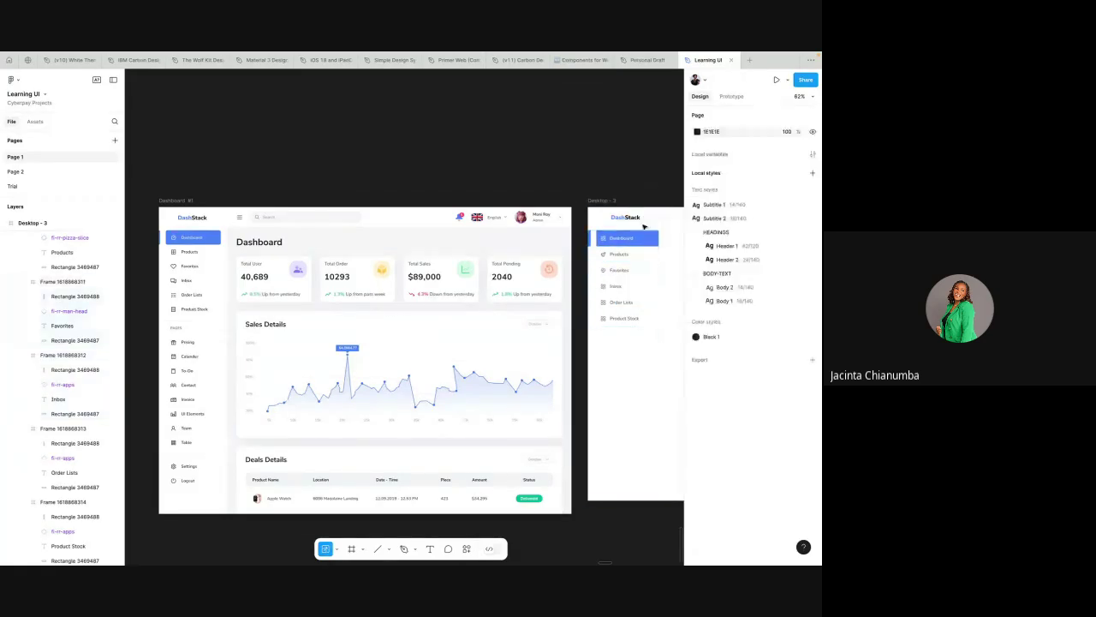
pyautogui.click(640, 275)
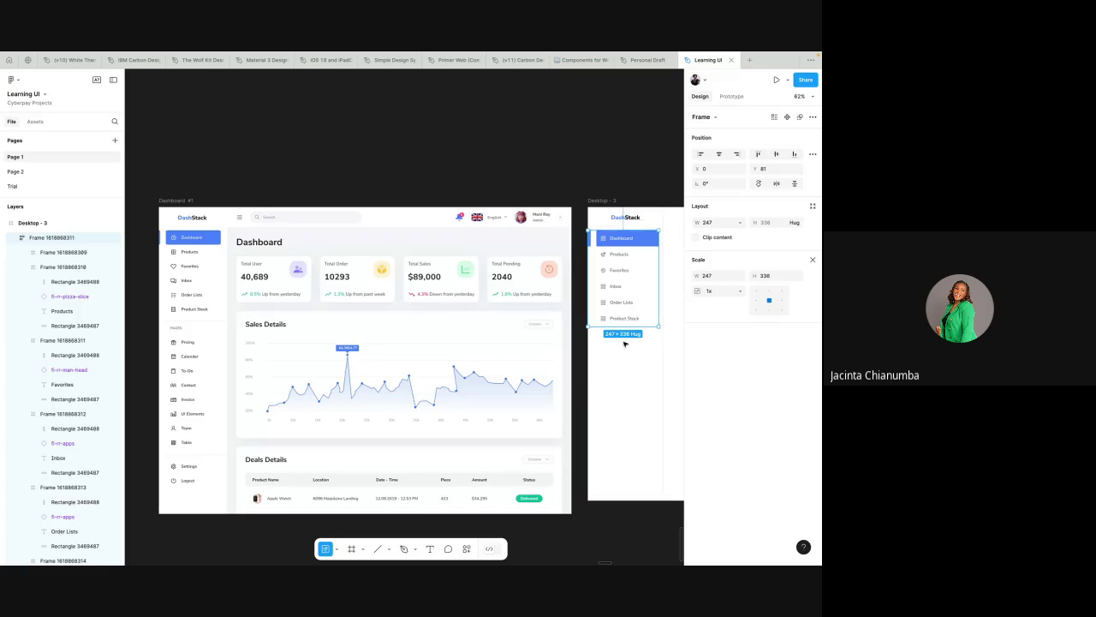
pyautogui.click(613, 182)
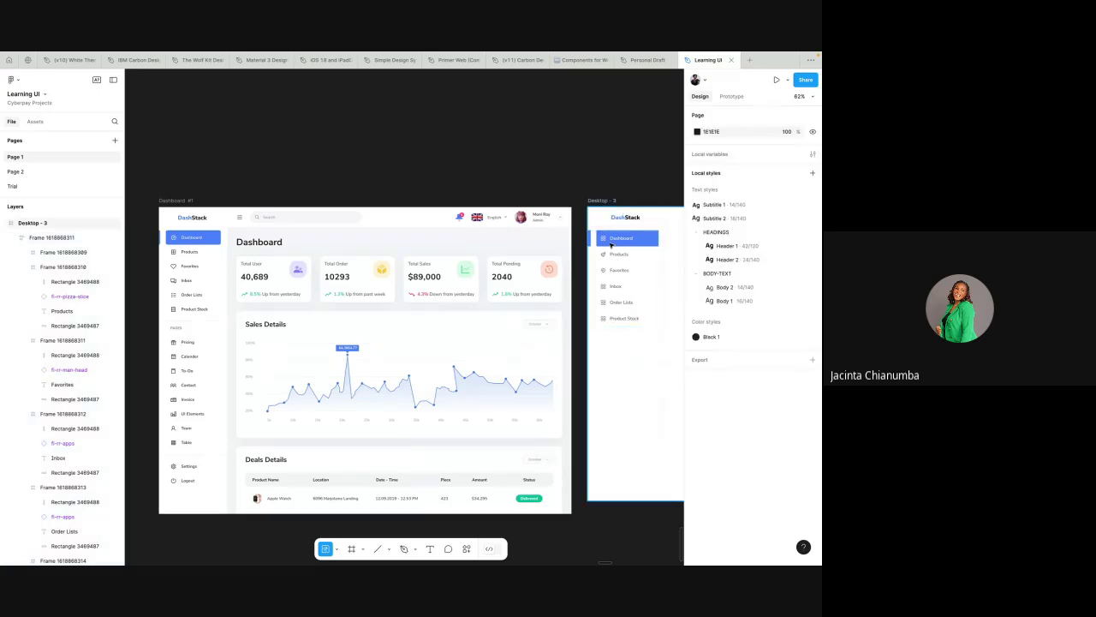
pyautogui.click(617, 307)
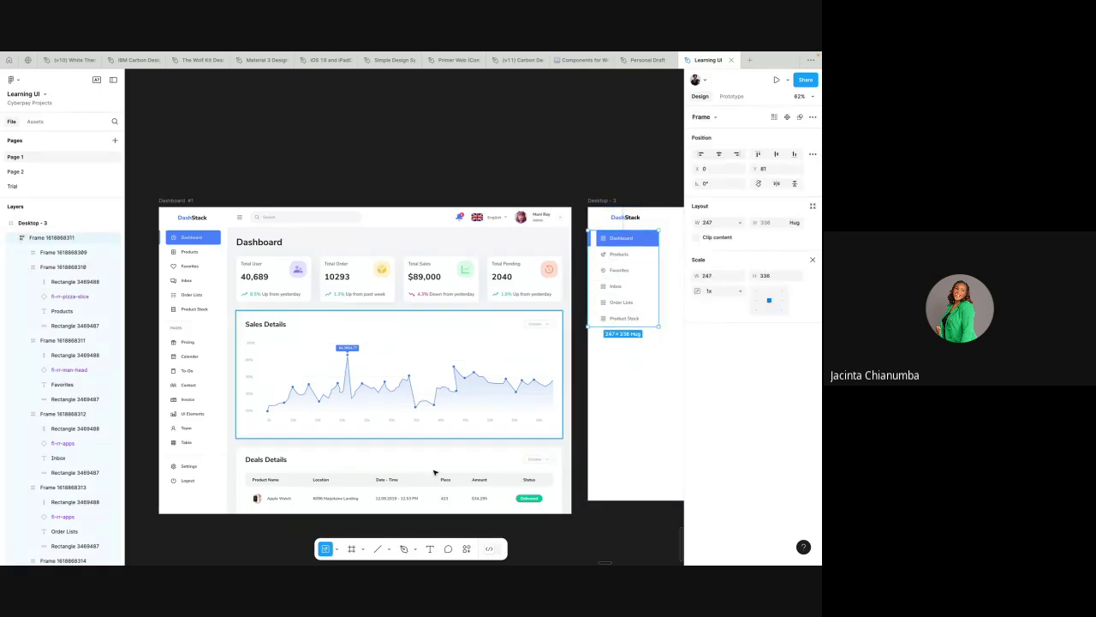
# - Draw a horizontal divider line about 263 px wide across the sidebar below Product Stock, and set its stroke colour to 666666
pyautogui.click(378, 549)
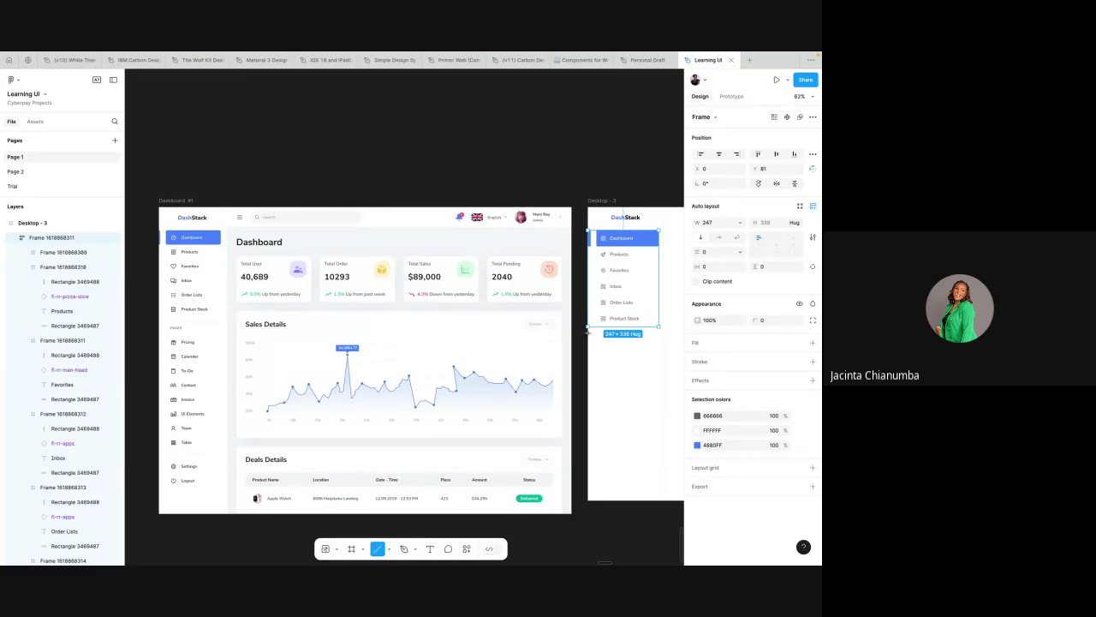
pyautogui.moveTo(588, 332); pyautogui.dragTo(661, 331)
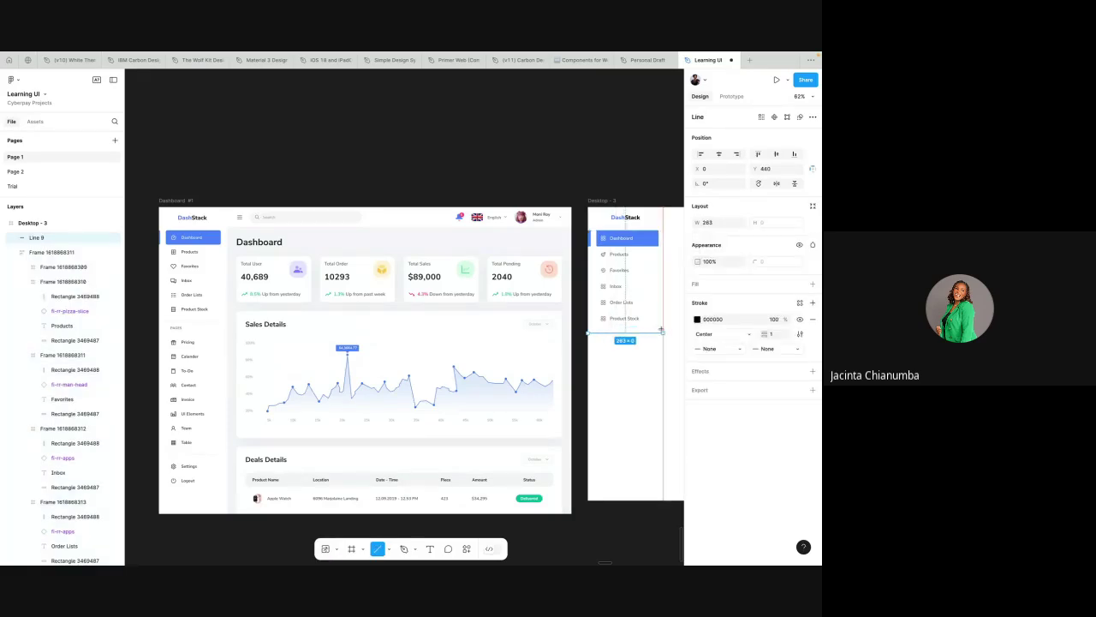
pyautogui.click(706, 318)
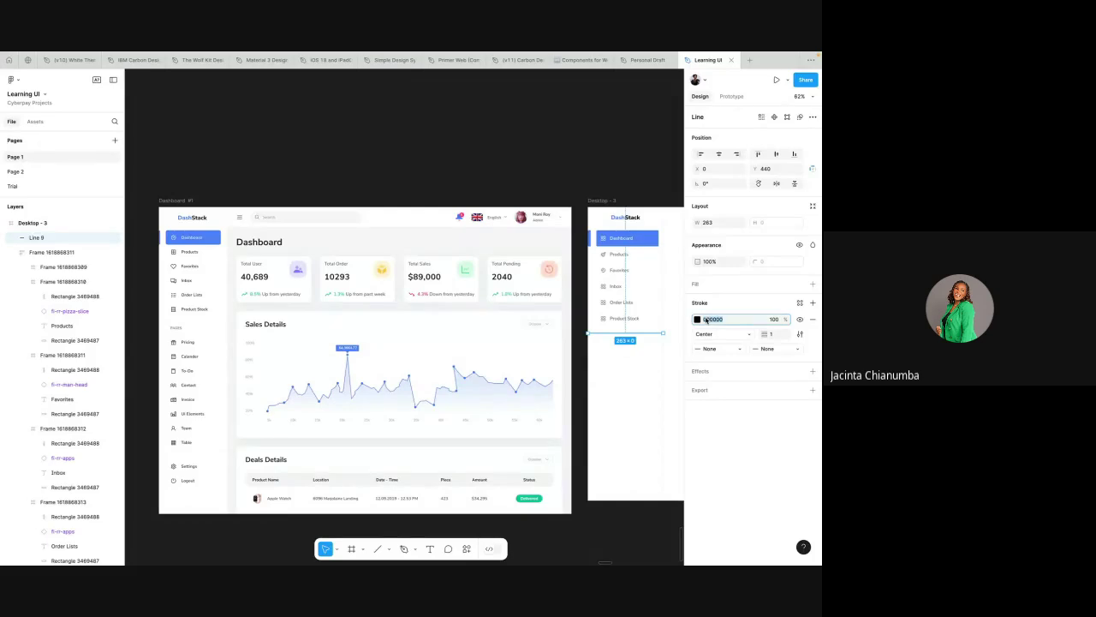
pyautogui.write('6')
pyautogui.press('Return')
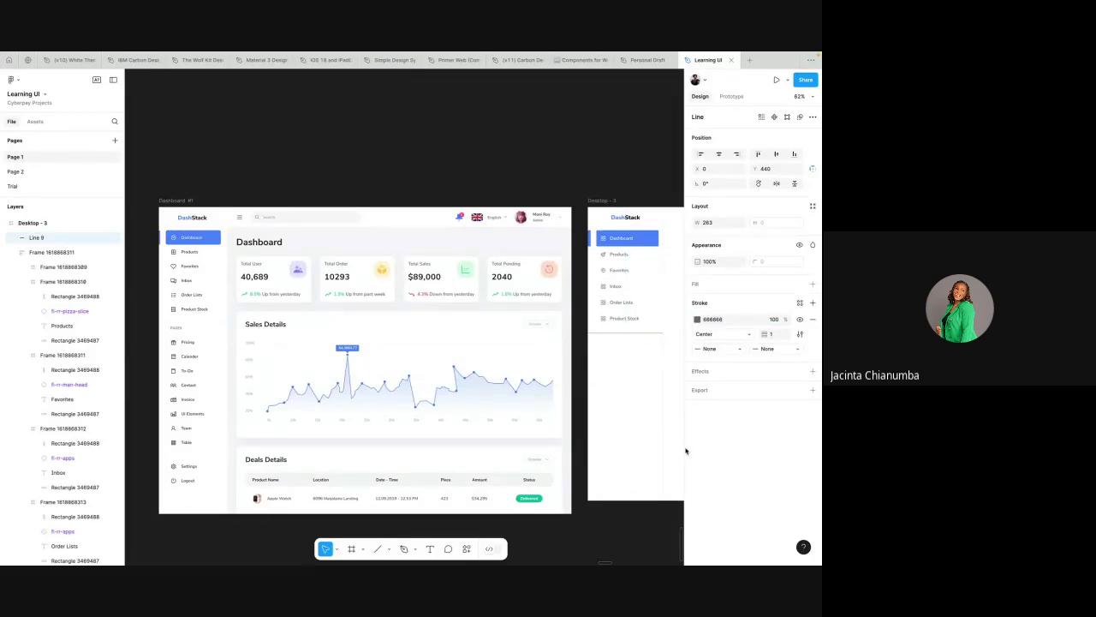
# - Copy the sidebar background rectangle's stroke colour and apply it to the divider line's stroke
pyautogui.click(697, 319)
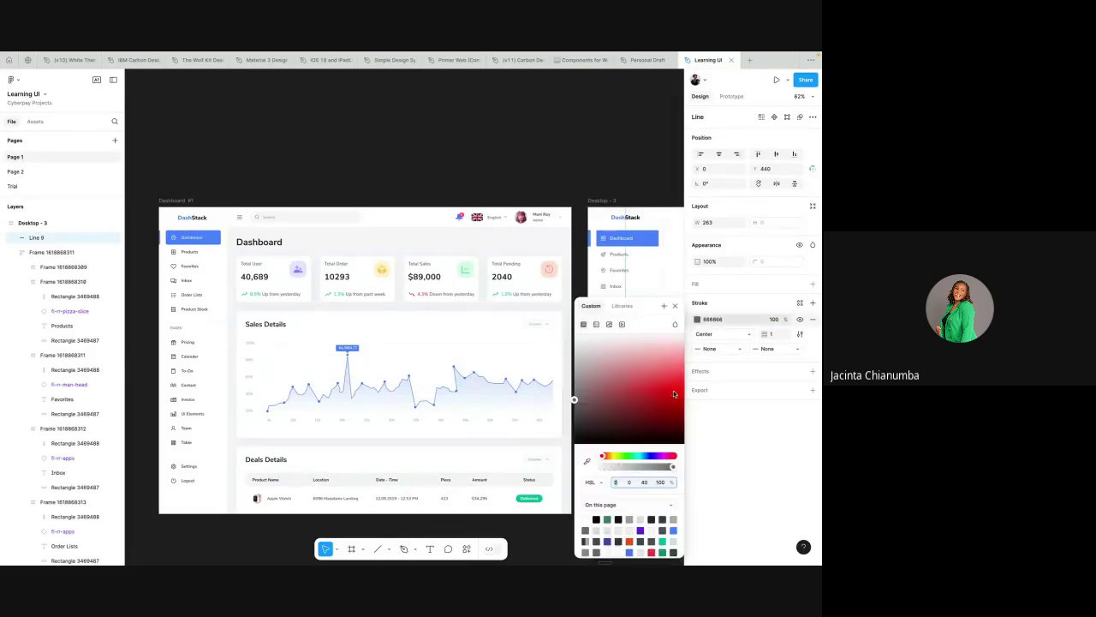
pyautogui.click(661, 274)
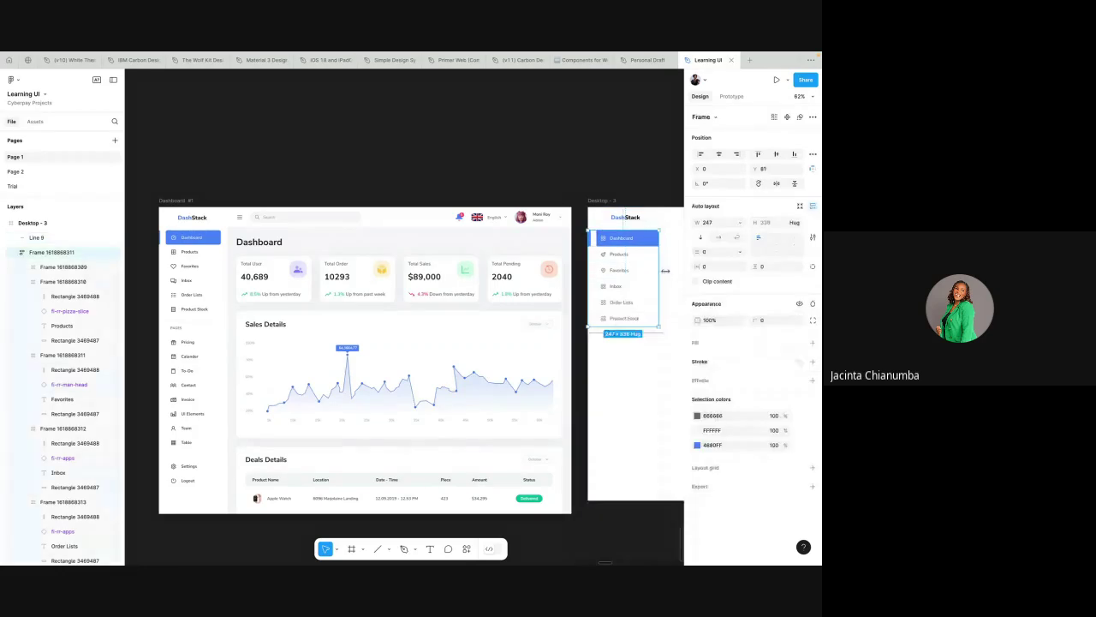
pyautogui.click(666, 272)
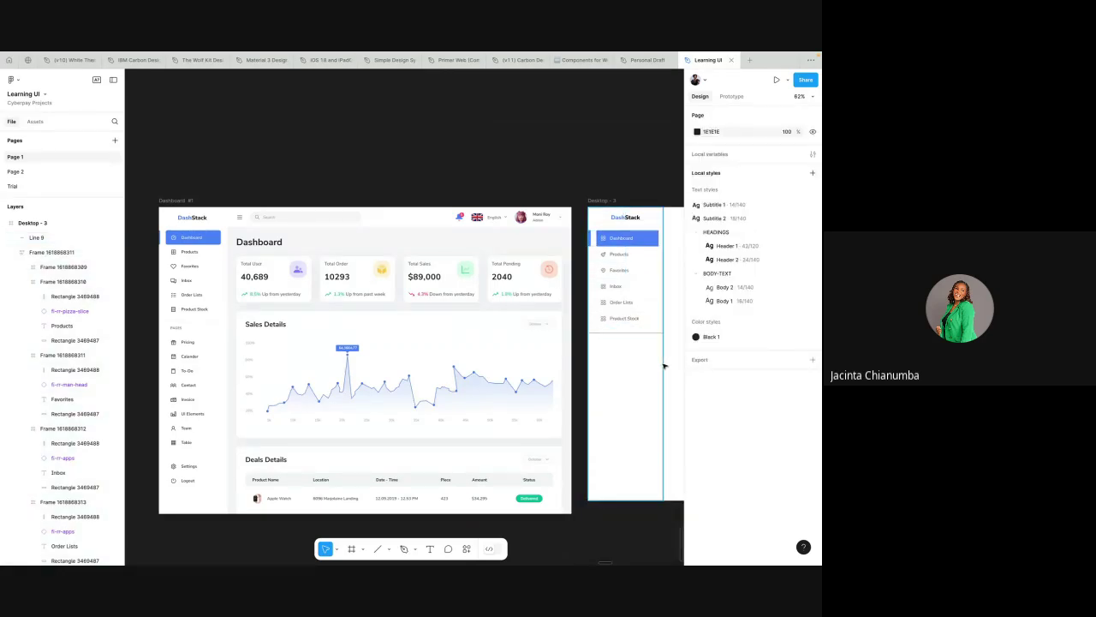
pyautogui.click(664, 365)
pyautogui.click(711, 340)
pyautogui.hotkey('ctrl', 'c')
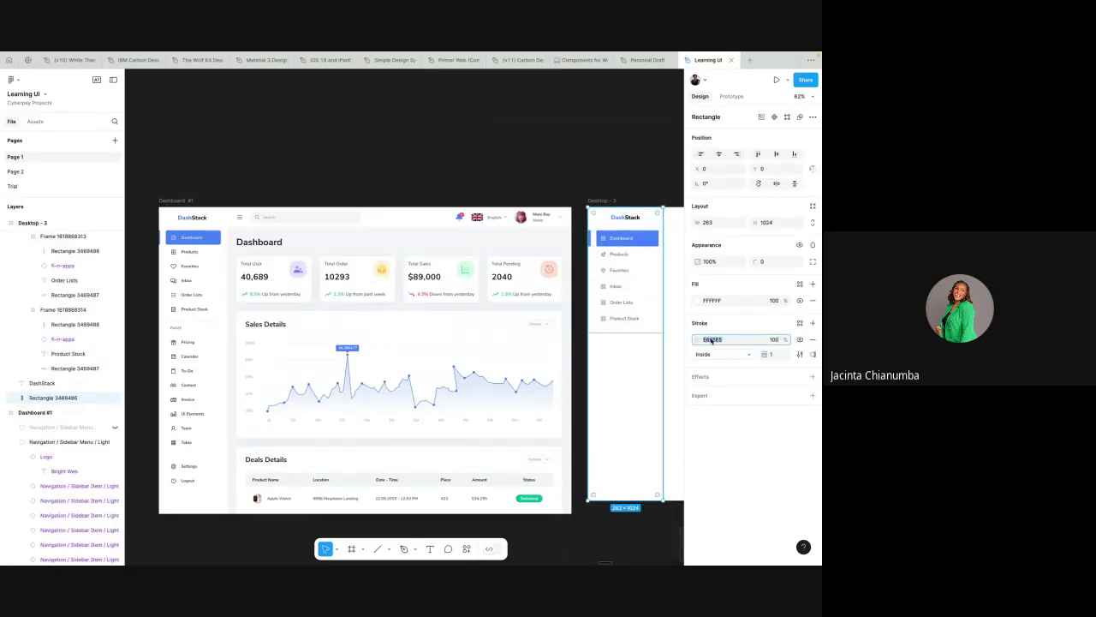
pyautogui.click(636, 333)
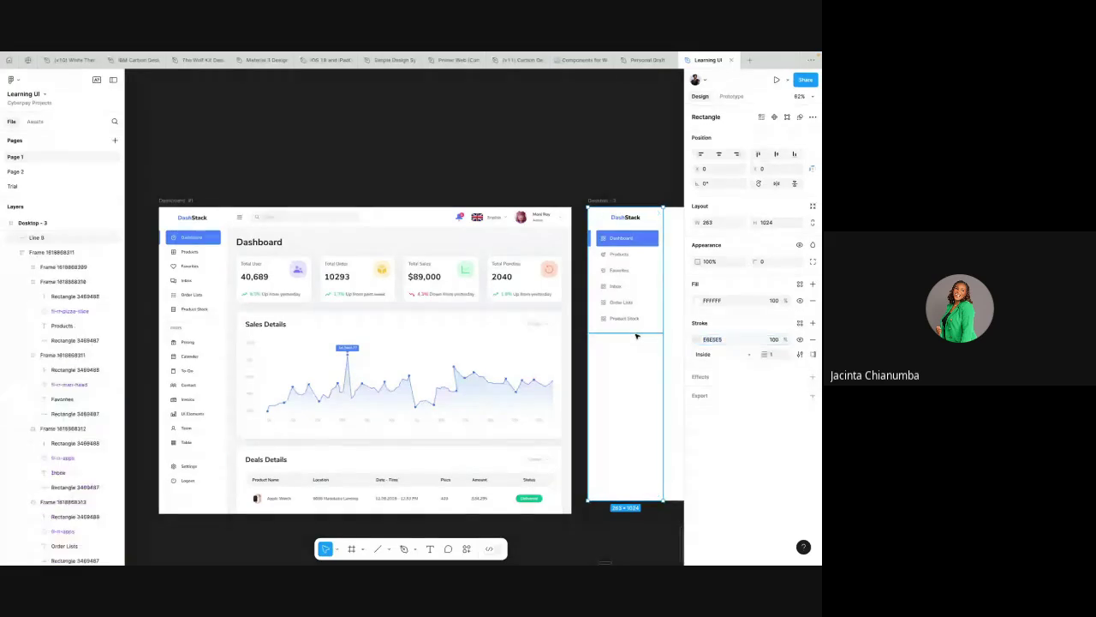
pyautogui.click(714, 319)
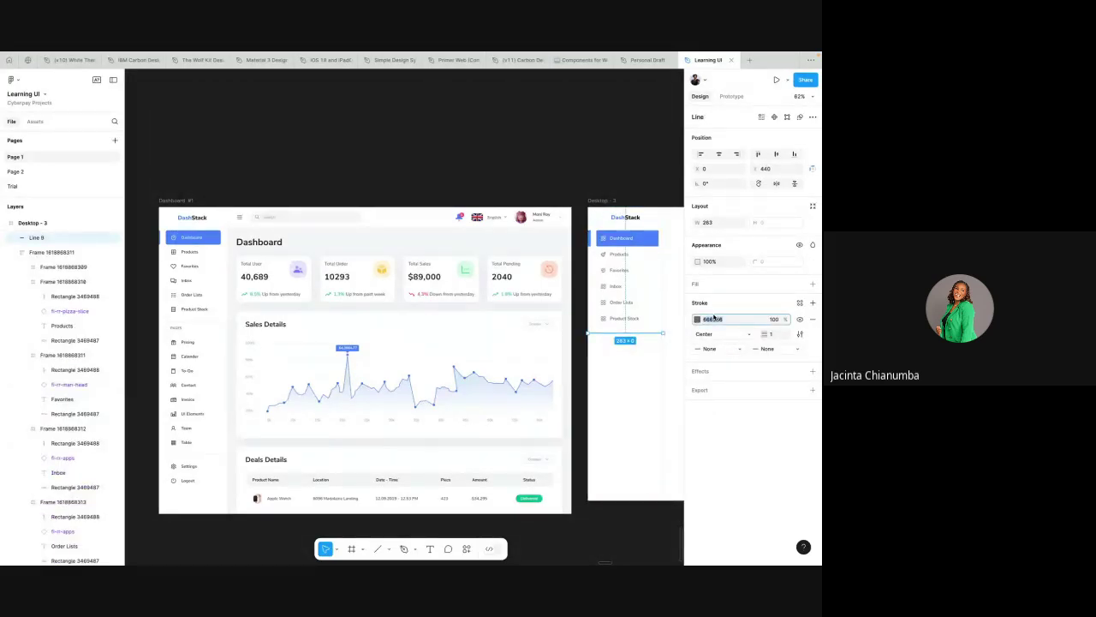
pyautogui.hotkey('ctrl', 'v')
pyautogui.press('Return')
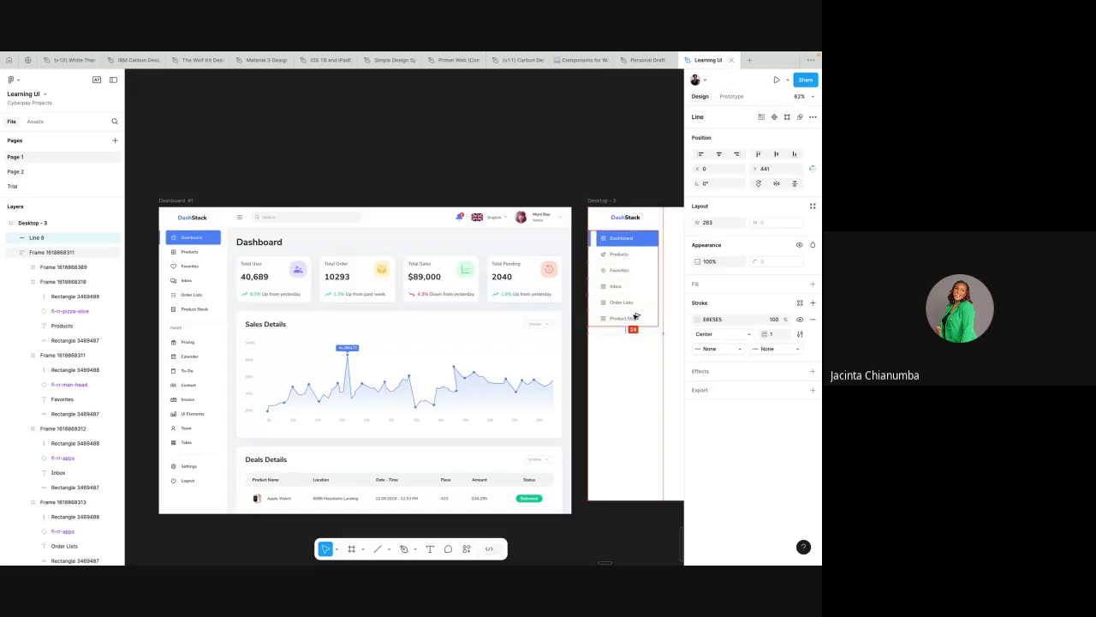
# - Duplicate the whole sidebar menu list and place the copy below the divider line at X 0, Y 496
pyautogui.click(623, 180)
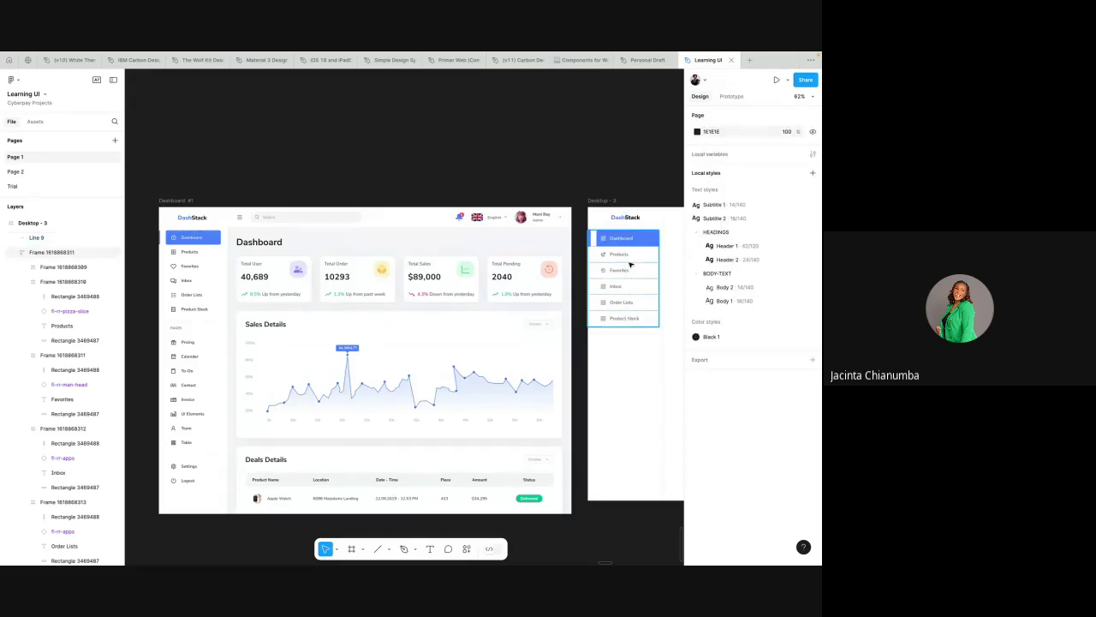
pyautogui.click(631, 271)
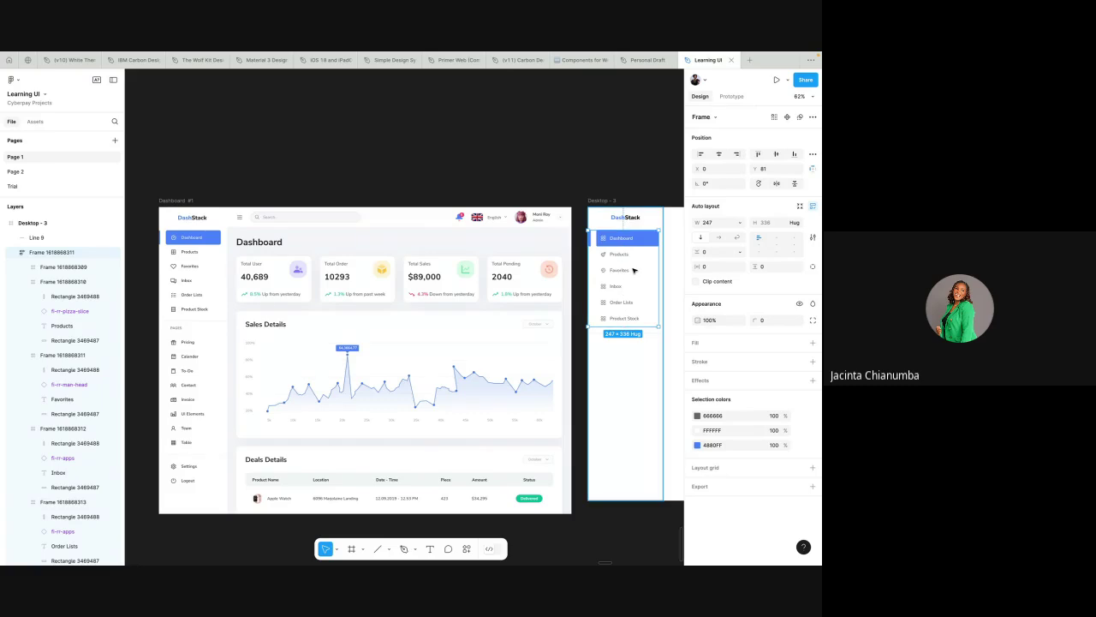
pyautogui.moveTo(634, 272); pyautogui.dragTo(634, 360)
pyautogui.hotkey('ctrl', 'z')
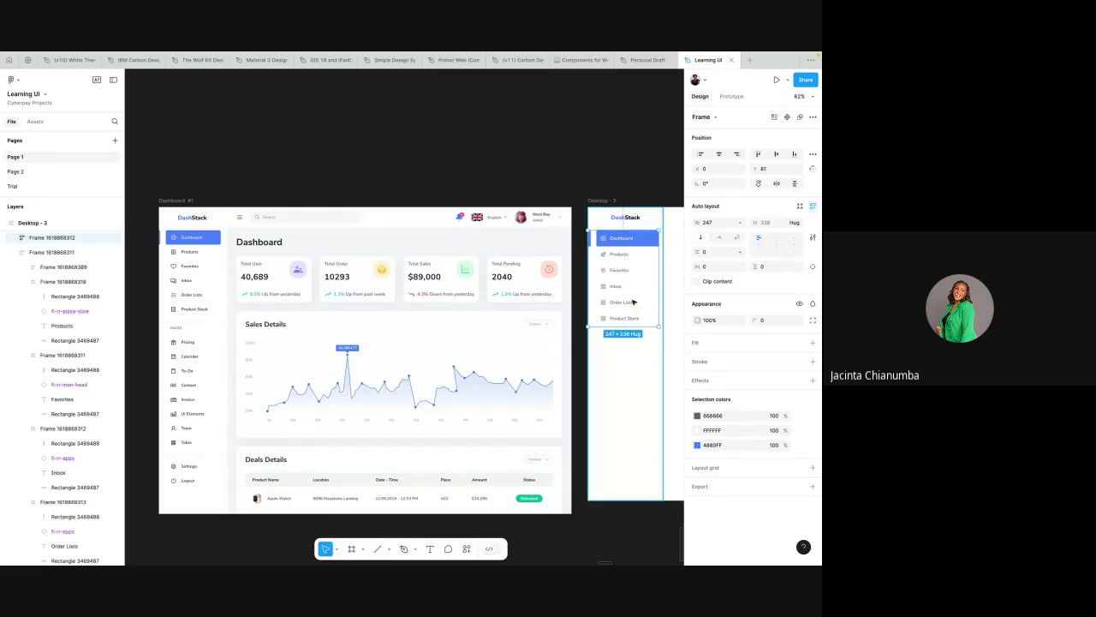
pyautogui.moveTo(633, 283); pyautogui.dragTo(642, 365)
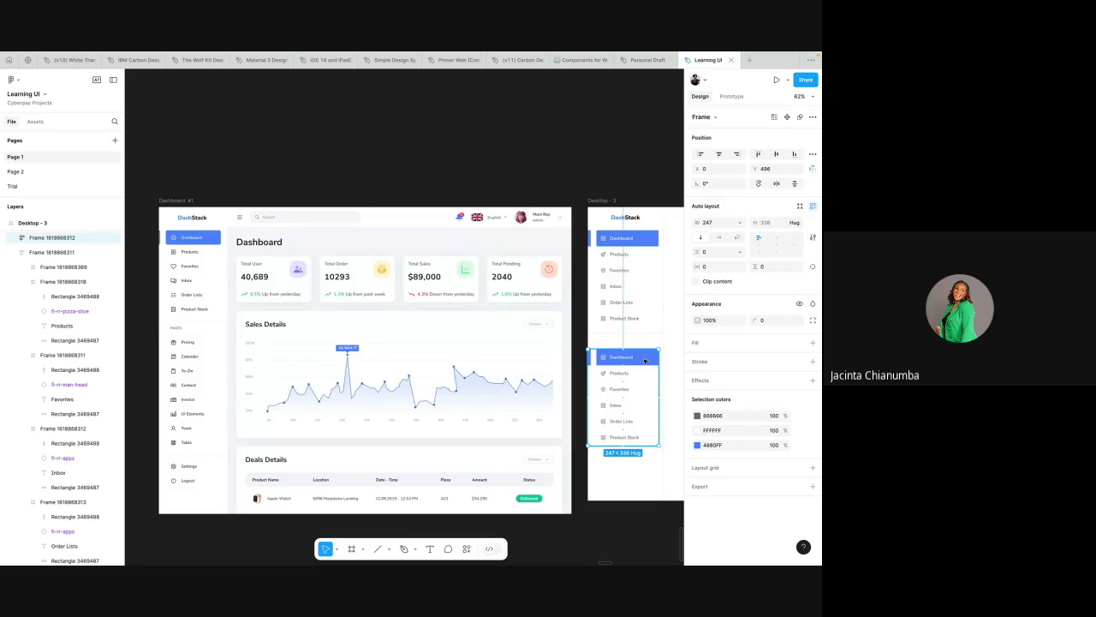
# - Delete the Dashboard item from the duplicated menu list and select the remaining list
pyautogui.doubleClick(645, 361)
pyautogui.press('Delete')
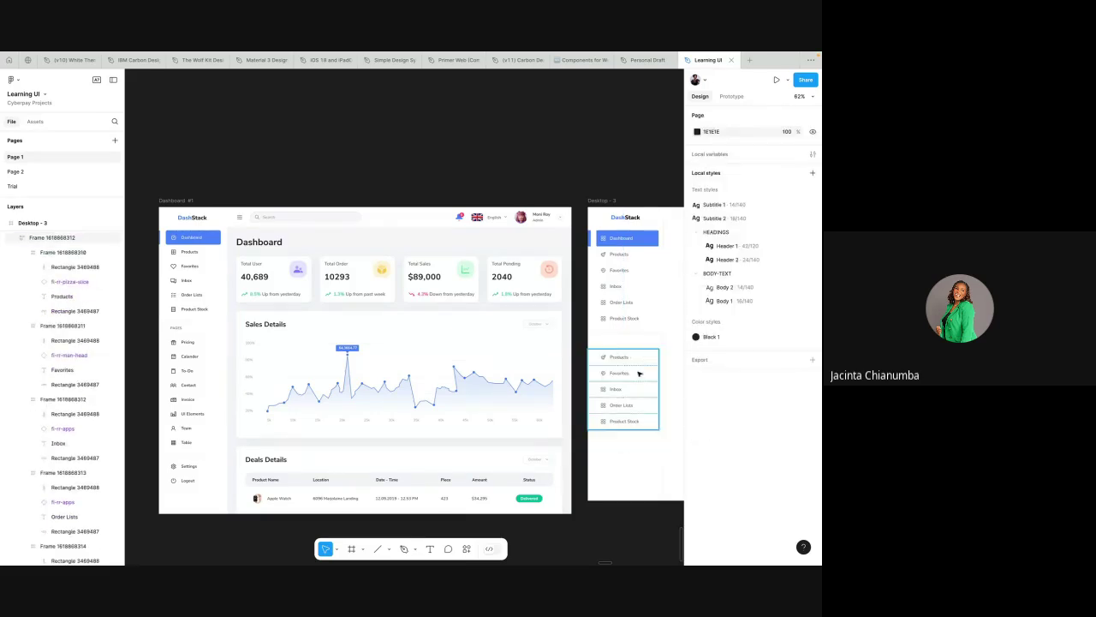
pyautogui.moveTo(635, 381); pyautogui.dragTo(635, 338)
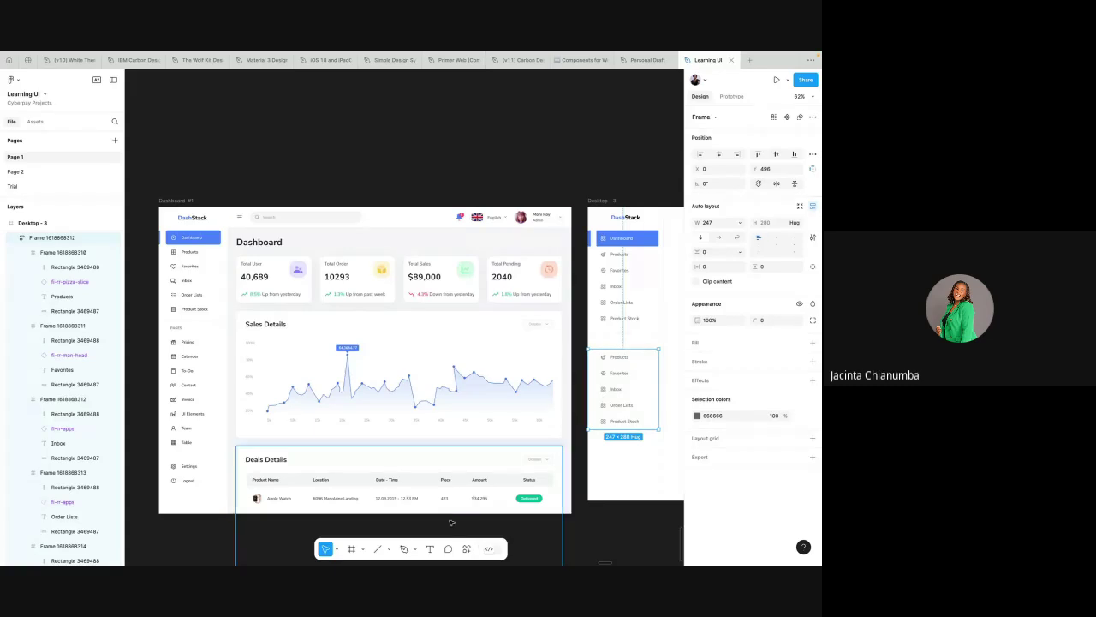
pyautogui.click(431, 549)
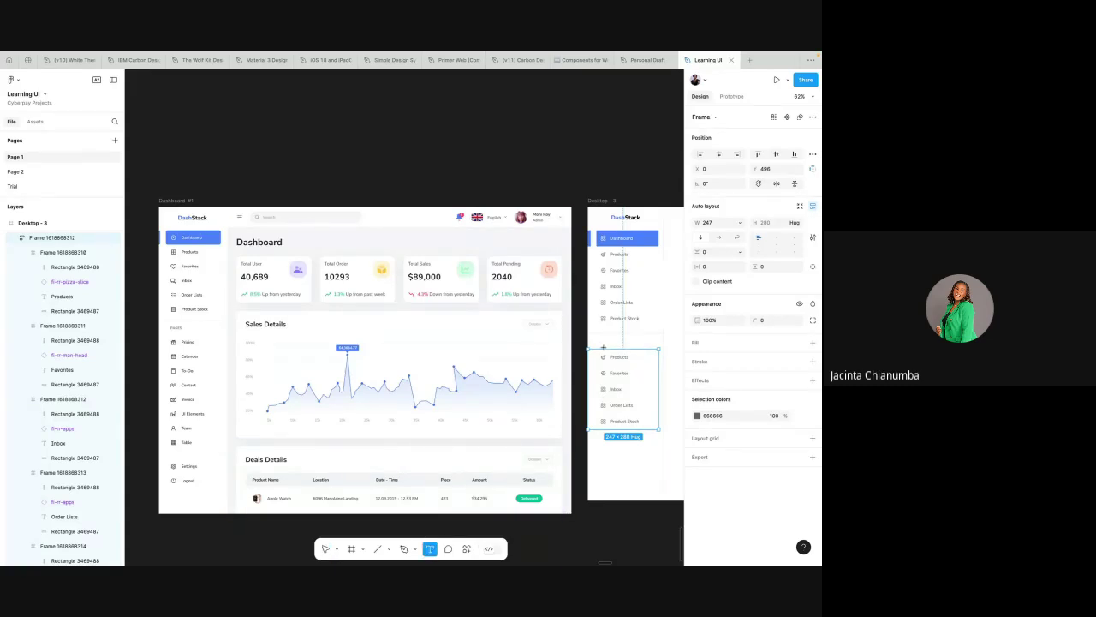
pyautogui.press('Escape')
pyautogui.press('Escape')
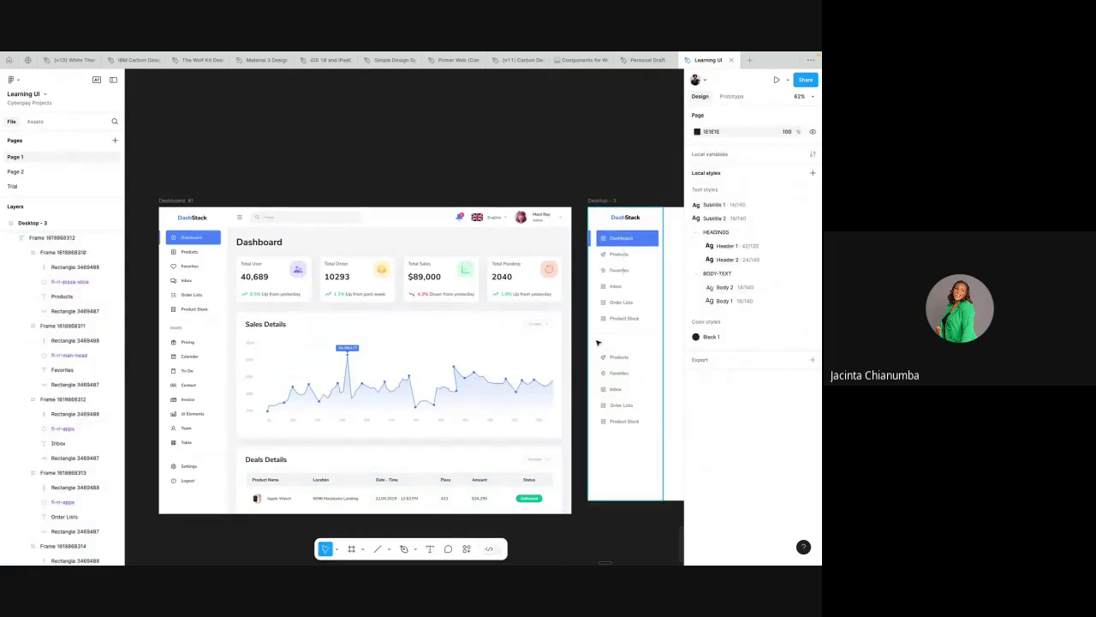
pyautogui.press('s')
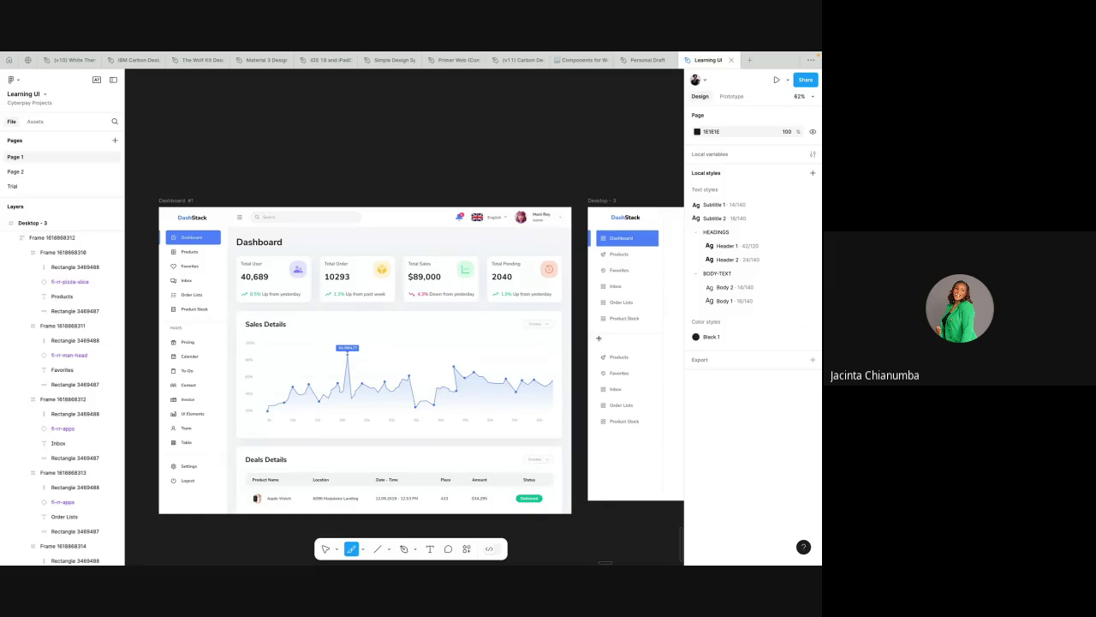
pyautogui.click(599, 340)
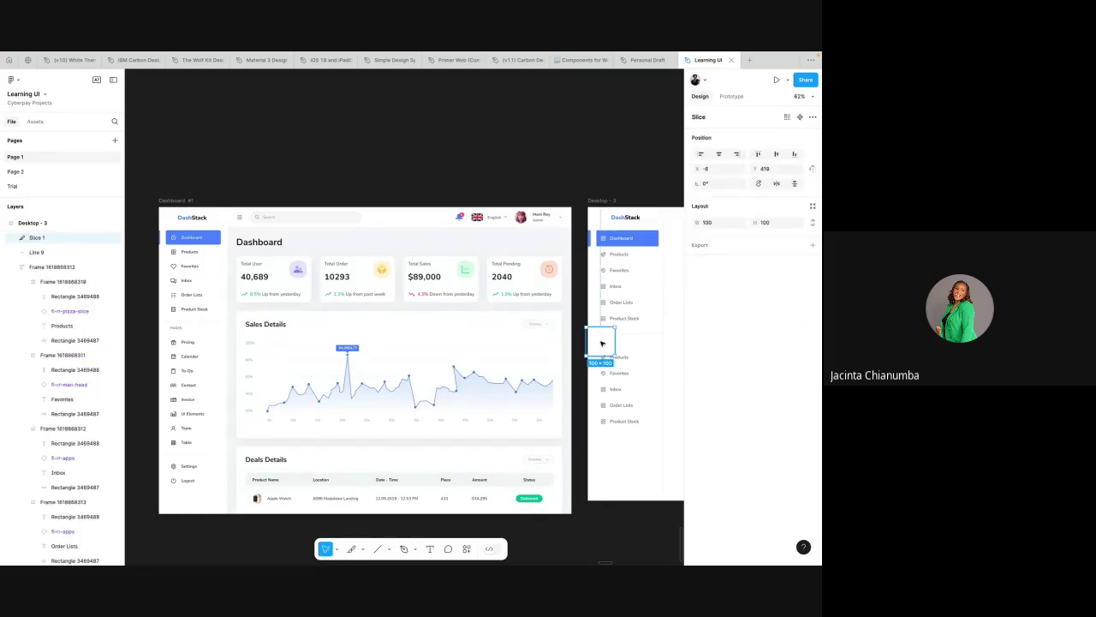
pyautogui.press('Delete')
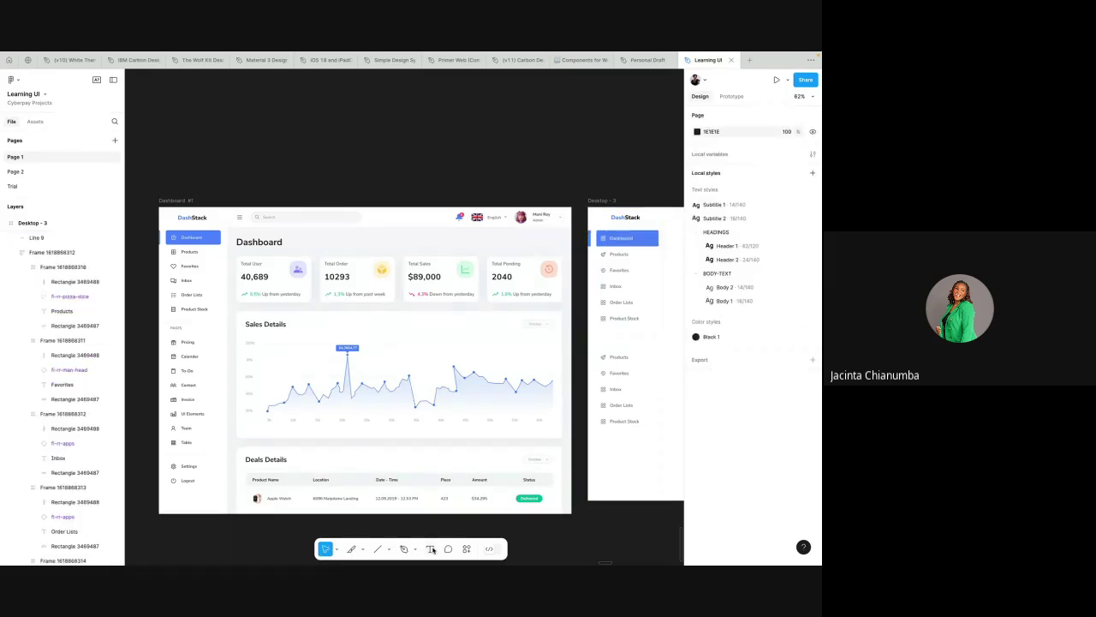
# - Add a PAGES text label above the second menu group in the Desktop - 3 sidebar, placed at X 30, Y 464
pyautogui.press('t')
pyautogui.click(601, 352)
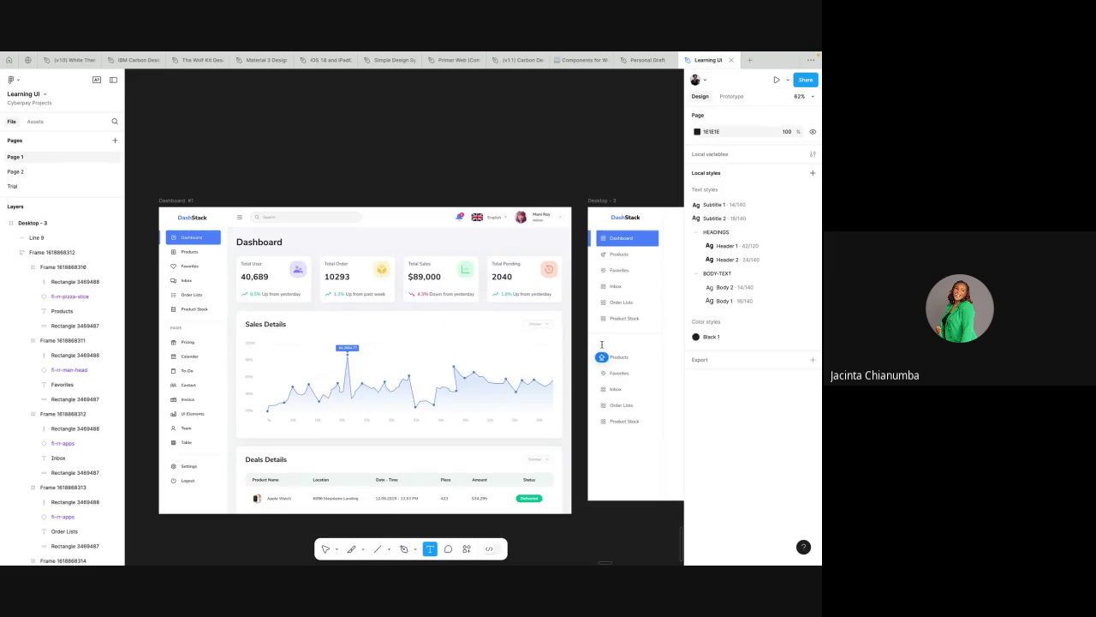
pyautogui.write('PAGES')
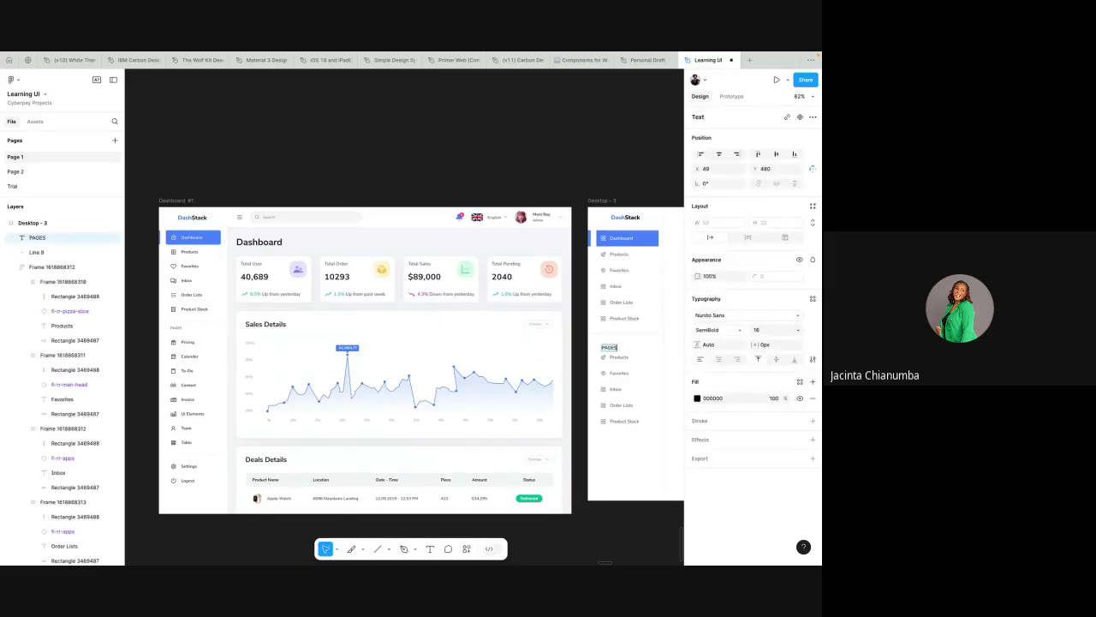
pyautogui.press('Escape')
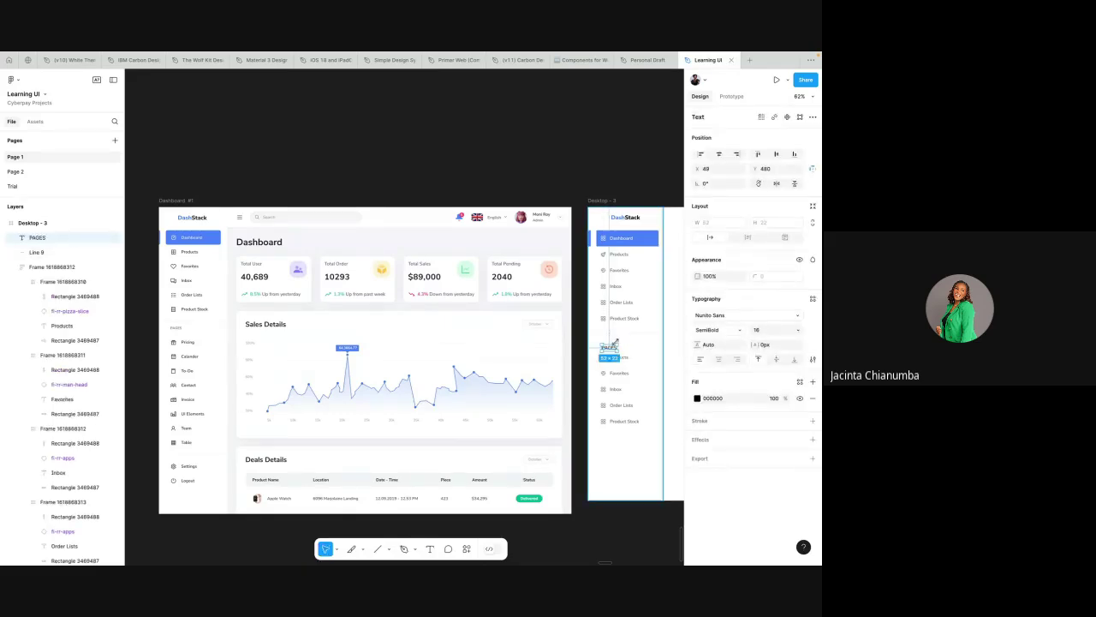
pyautogui.scroll(3, 613, 342)
pyautogui.scroll(4, 613, 342)
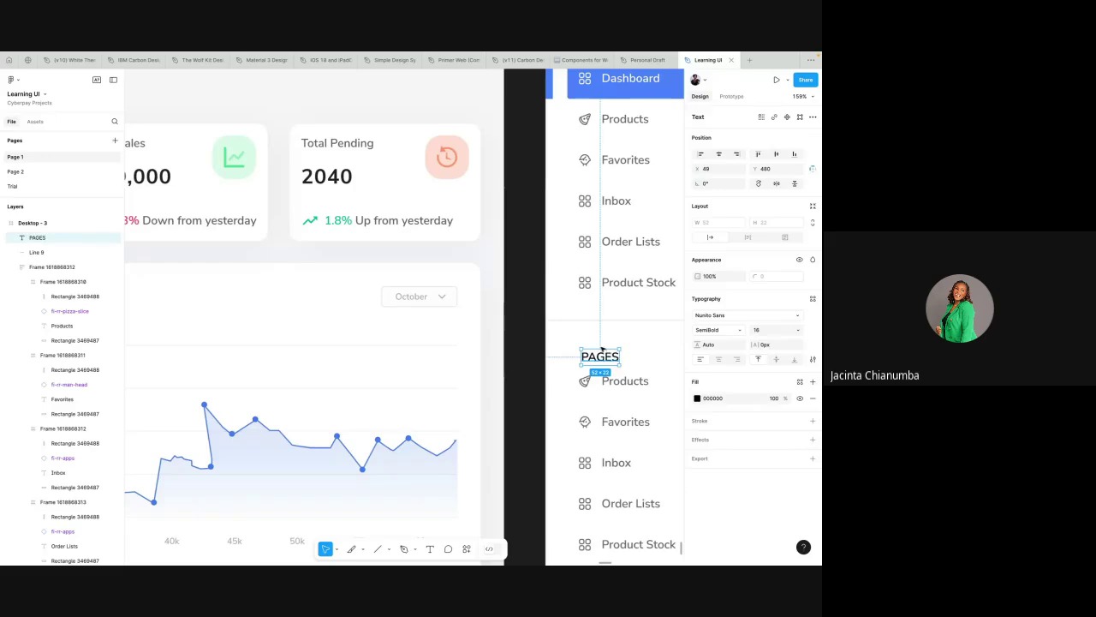
pyautogui.moveTo(601, 343); pyautogui.dragTo(594, 343)
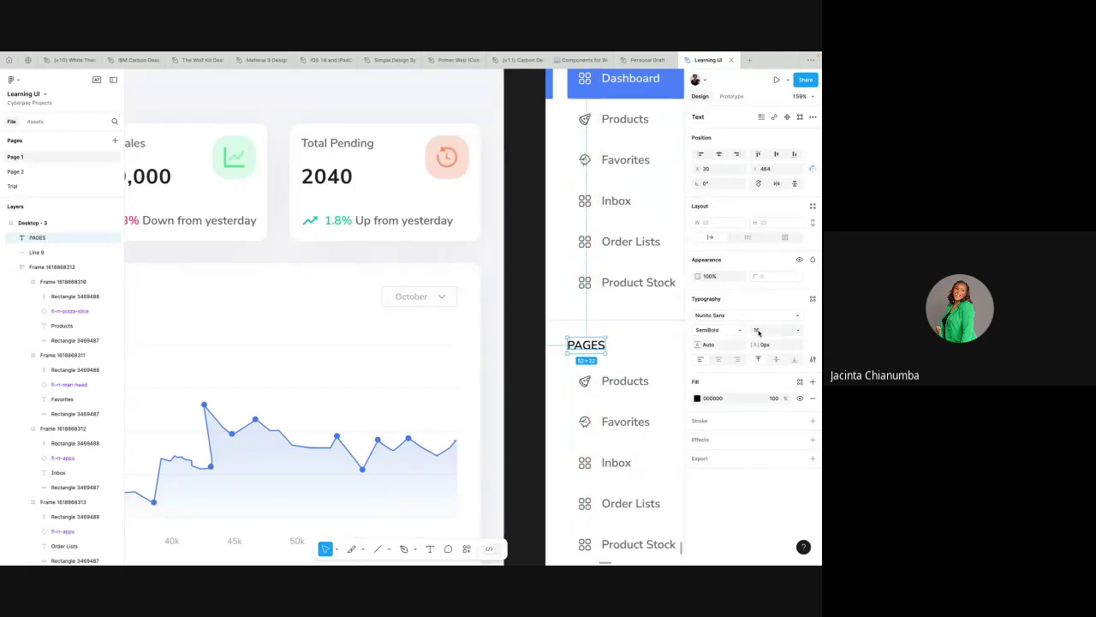
# - Recolour the PAGES label's fill to mid grey 808080 by setting its HSL lightness to 50
pyautogui.scroll(-5, 642, 339)
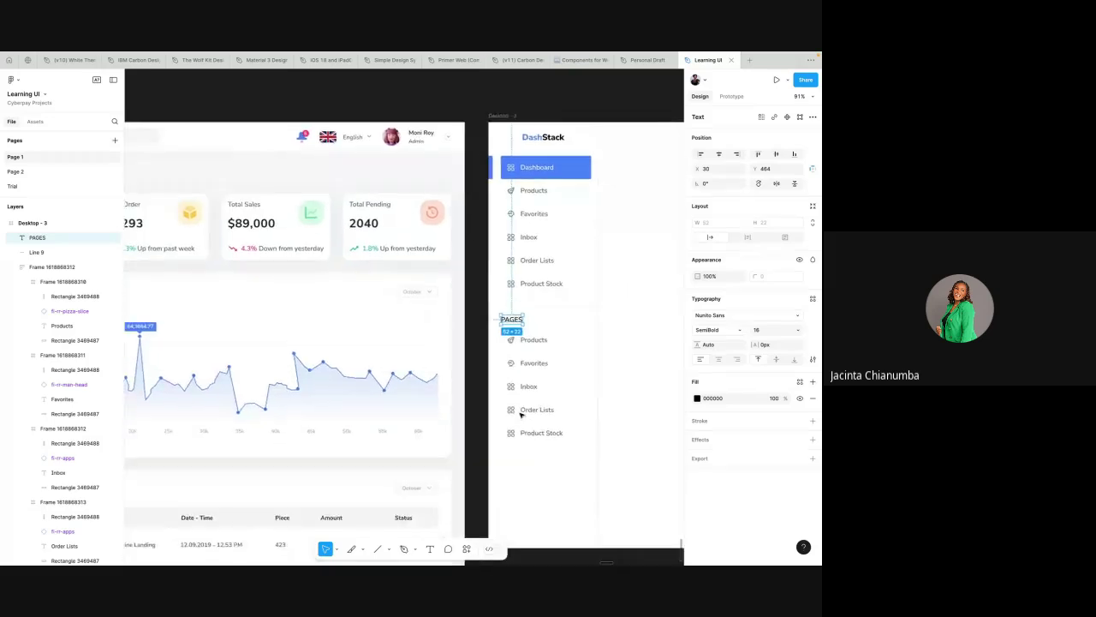
pyautogui.click(696, 398)
pyautogui.click(643, 482)
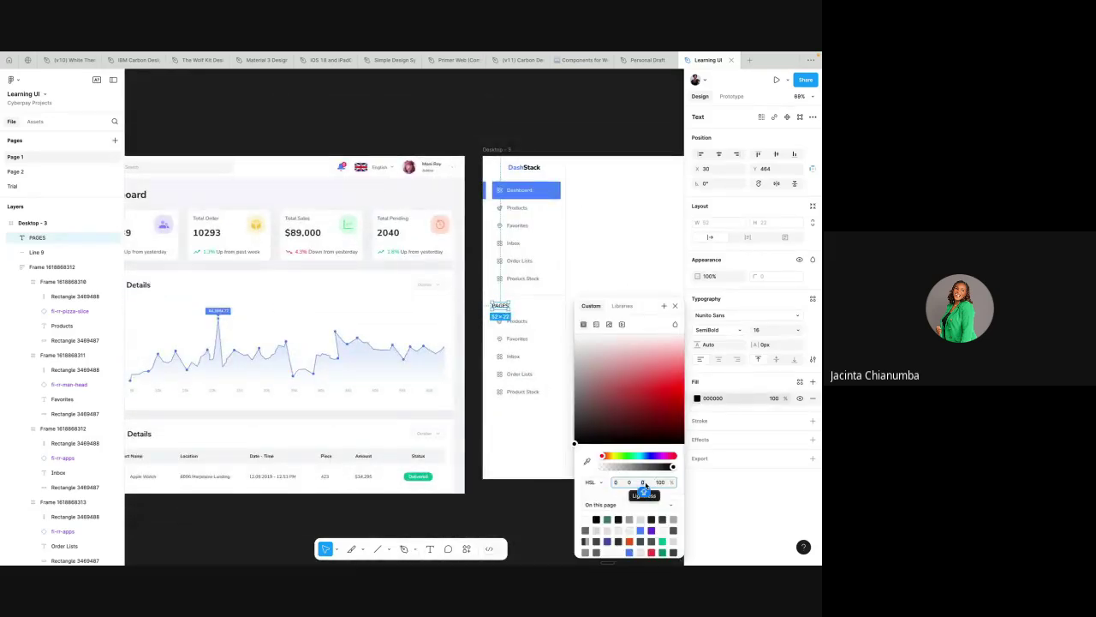
pyautogui.write('30')
pyautogui.press('Return')
pyautogui.write('50')
pyautogui.press('Return')
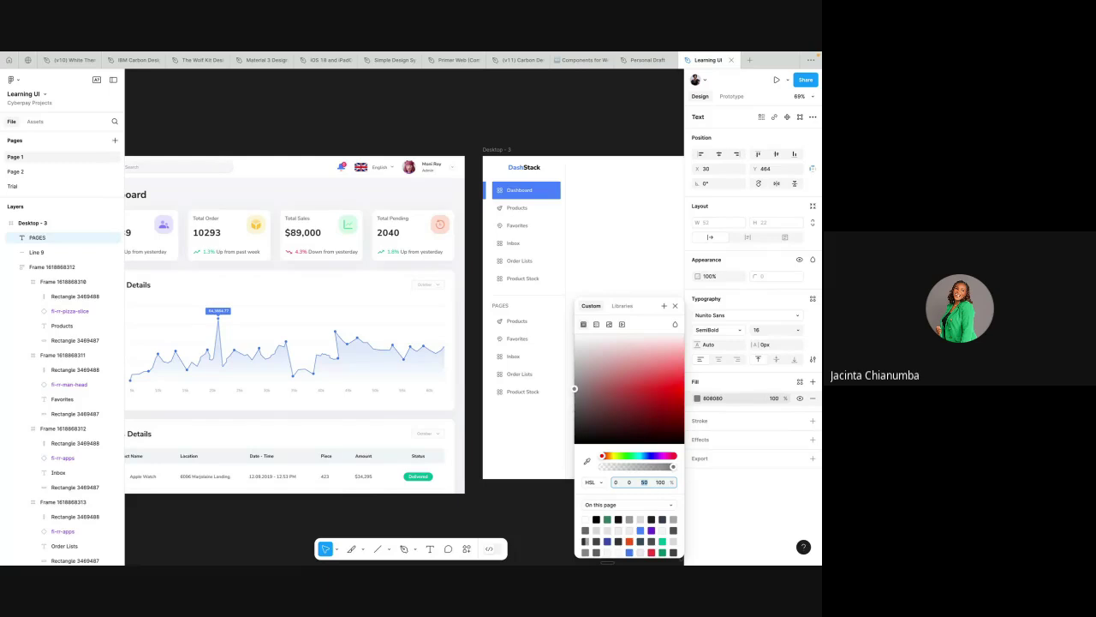
# - Change the first two item labels under PAGES to PRICING and Calendar
pyautogui.scroll(-3, 507, 353)
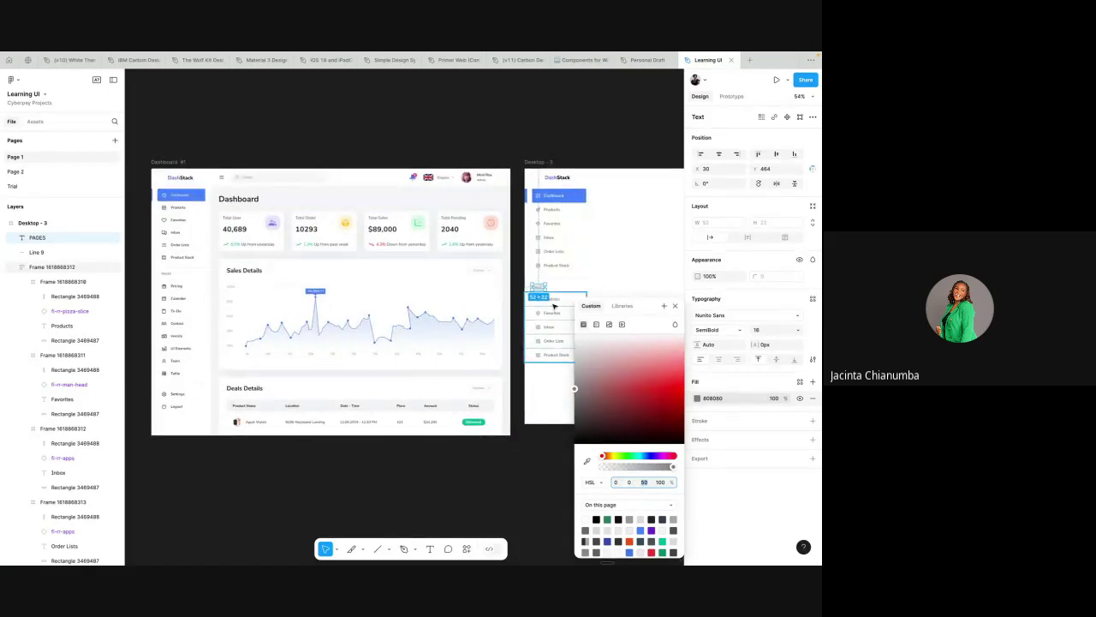
pyautogui.click(553, 306)
pyautogui.click(557, 301)
pyautogui.click(556, 301)
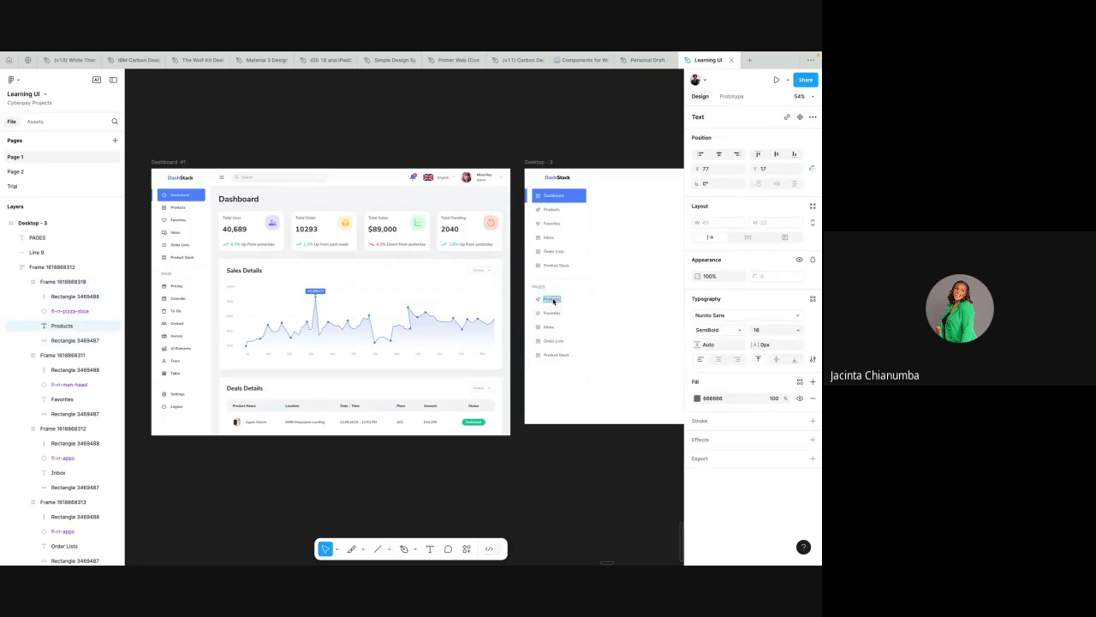
pyautogui.write('PRICING')
pyautogui.doubleClick(549, 313)
pyautogui.write('C')
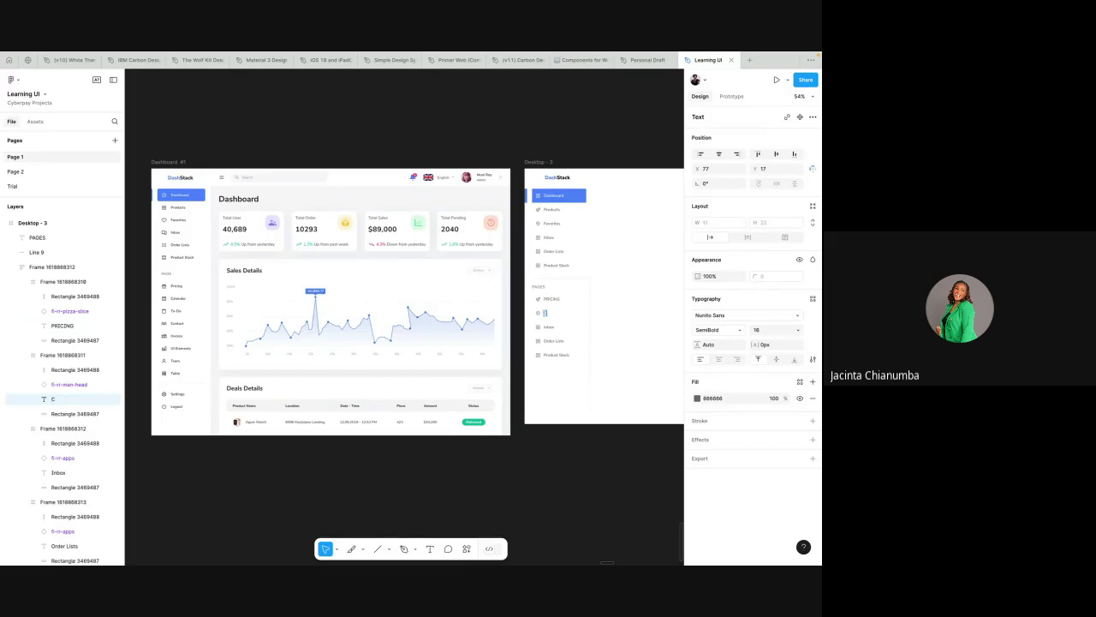
pyautogui.write('ALEN')
# - Change the third and fourth item labels under PAGES to To-Do and Contact
pyautogui.click(551, 328)
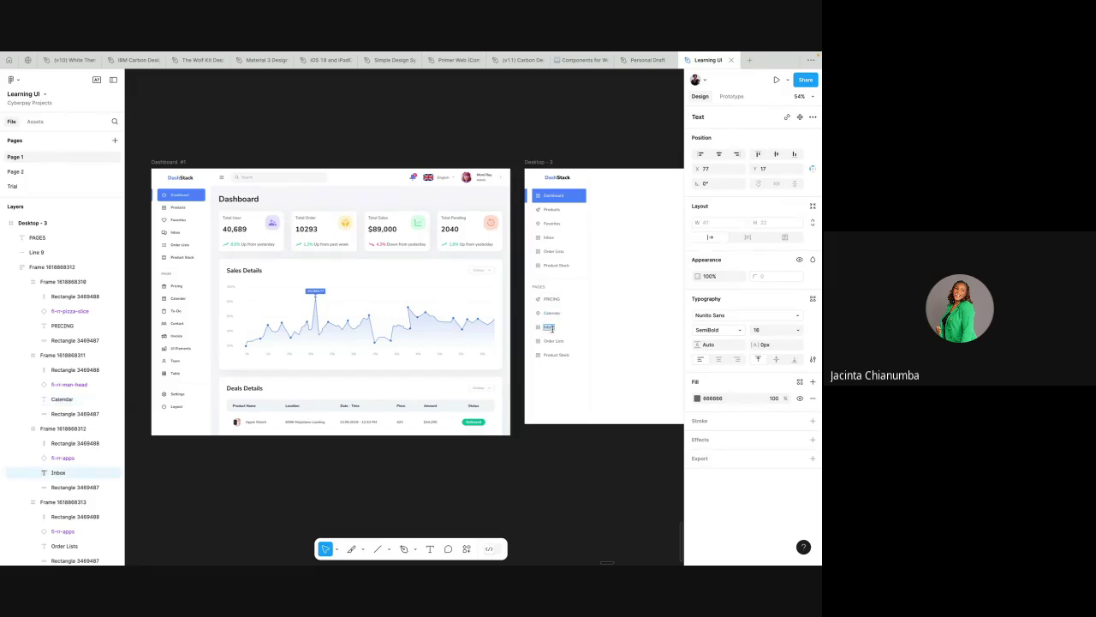
pyautogui.write('To-Do')
pyautogui.click(550, 342)
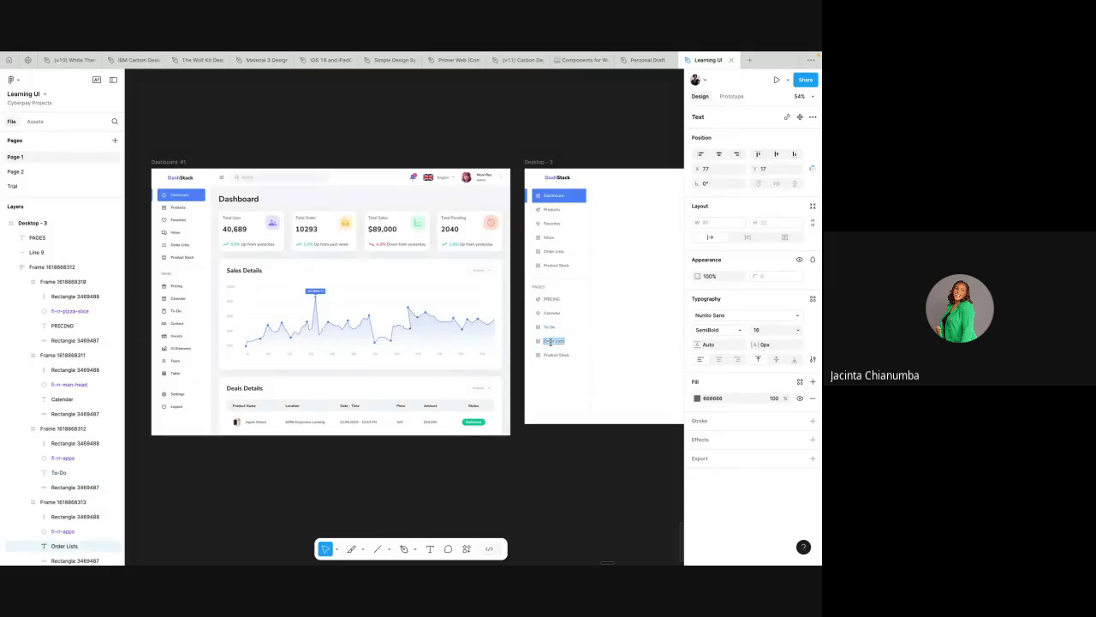
pyautogui.write('Contact')
# - Retype the first item label under PAGES as Pricing and change the fifth one to Invoice
pyautogui.doubleClick(552, 299)
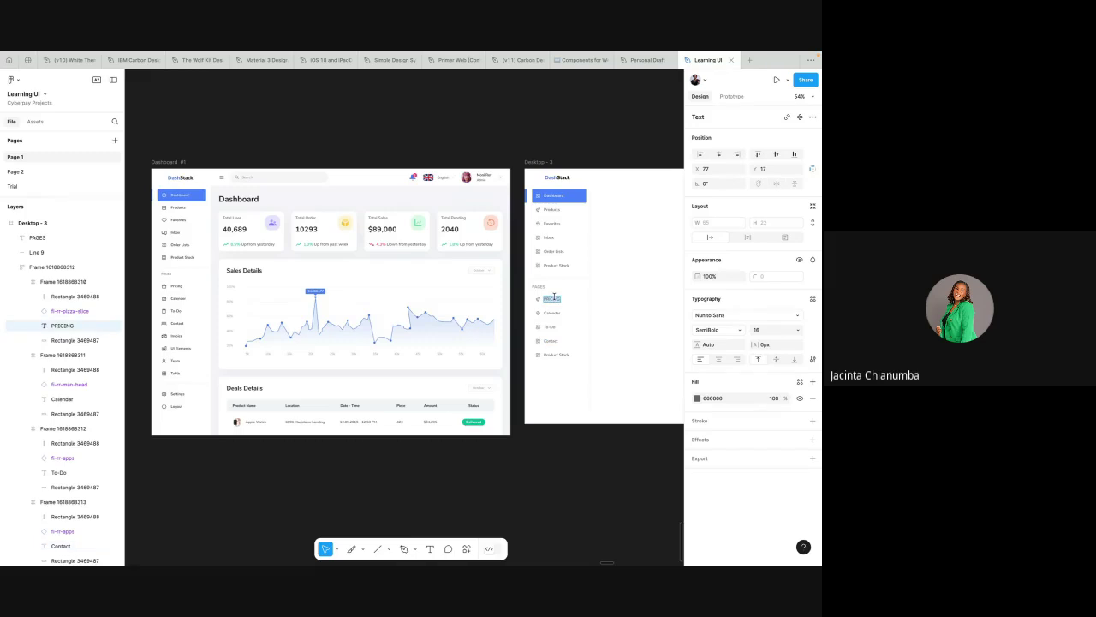
pyautogui.write('Pricing')
pyautogui.doubleClick(554, 354)
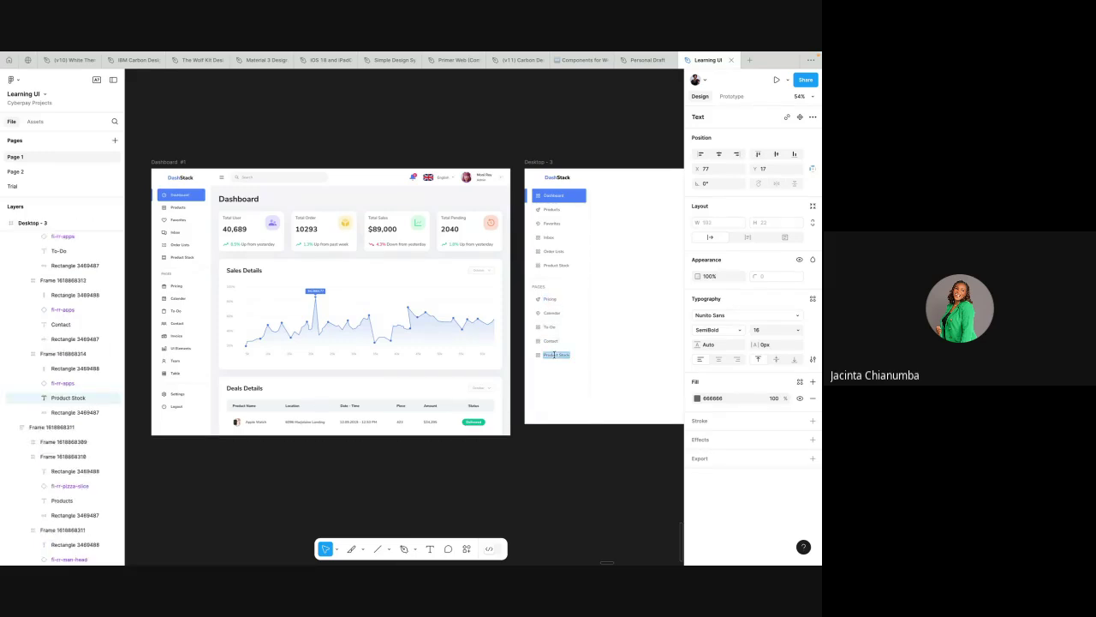
pyautogui.write('Invoice')
pyautogui.click(595, 353)
# - Duplicate the Invoice menu item frame three times within the second menu group
pyautogui.click(563, 354)
pyautogui.click(564, 355)
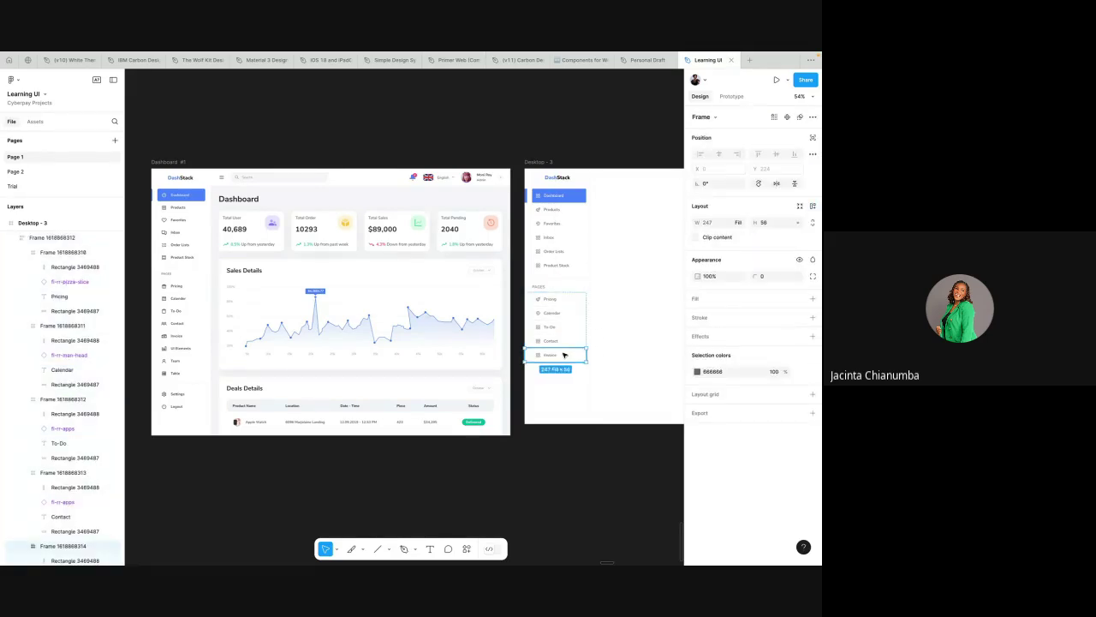
pyautogui.hotkey('ctrl', 'd')
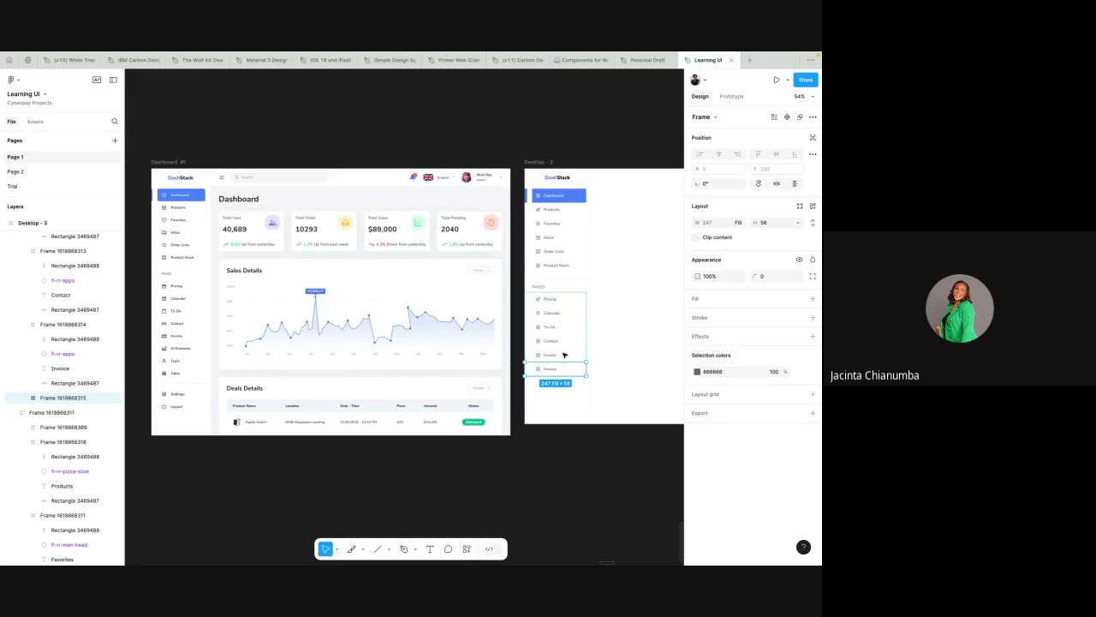
pyautogui.hotkey('ctrl', 'd')
pyautogui.hotkey('ctrl', 'd')
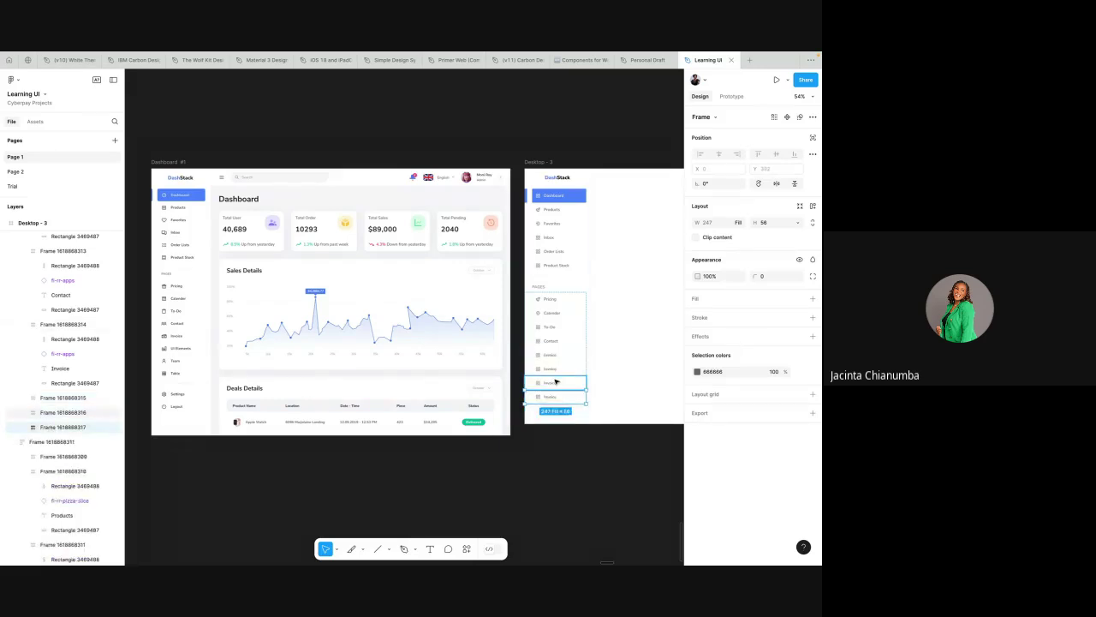
pyautogui.press('Down')
# - Change the labels of the three duplicated Invoice items to UI Elements, Team and Table
pyautogui.doubleClick(554, 371)
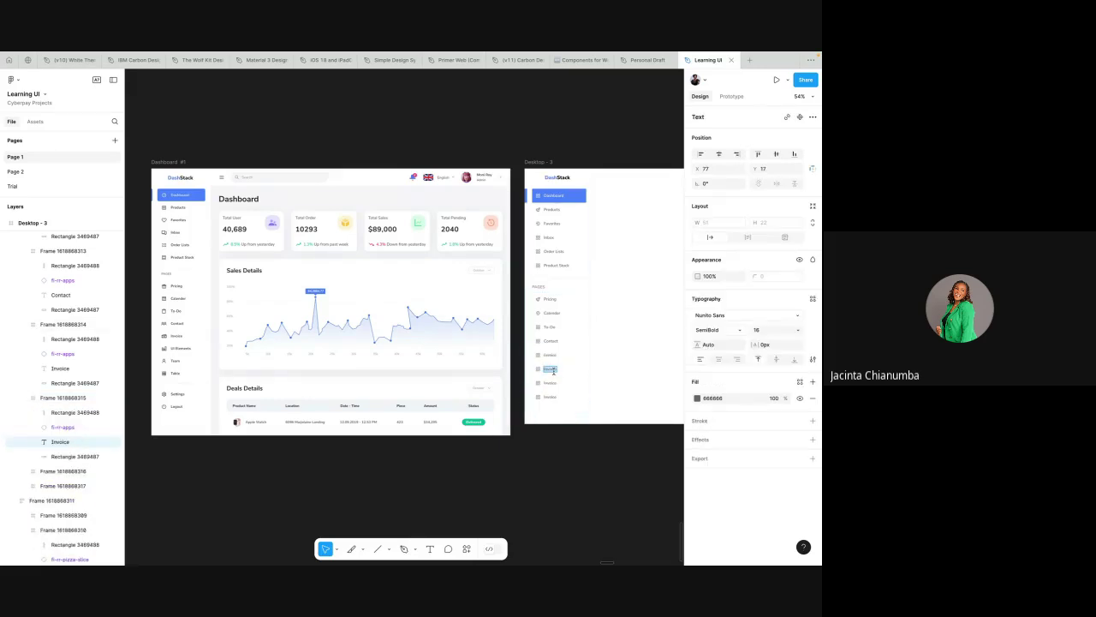
pyautogui.write('UI Elements')
pyautogui.doubleClick(551, 382)
pyautogui.write('Team')
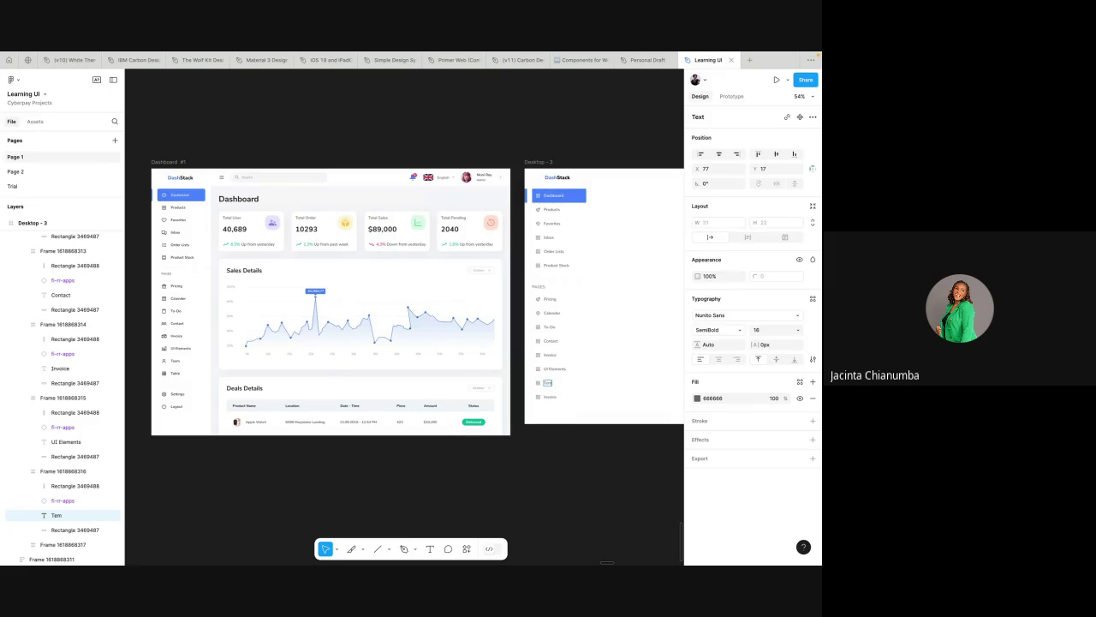
pyautogui.doubleClick(550, 397)
pyautogui.write('Te')
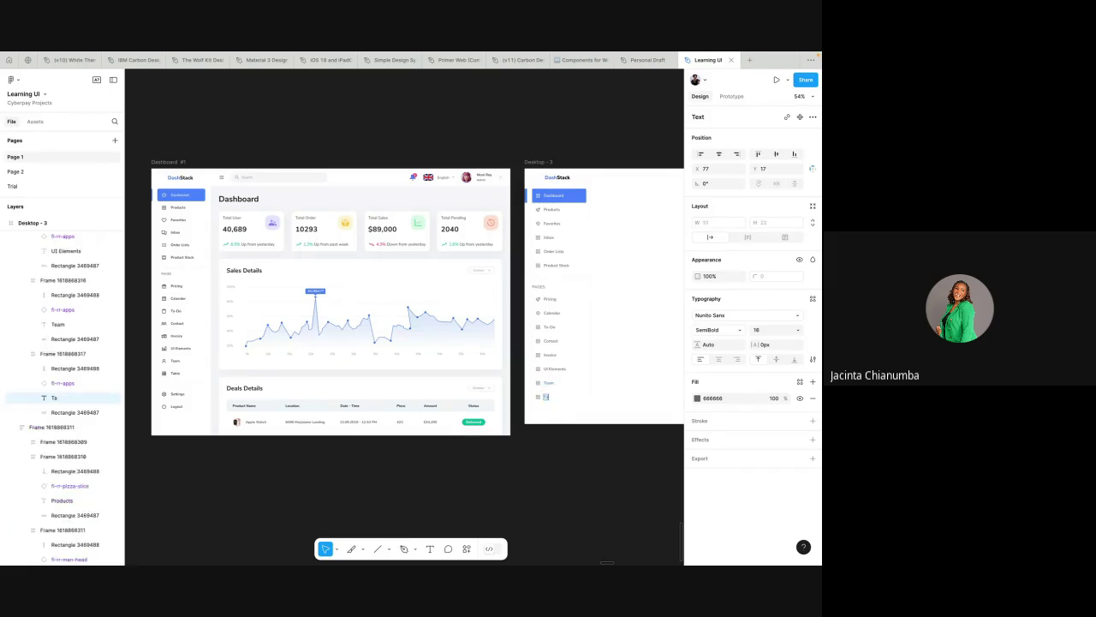
pyautogui.press('Escape')
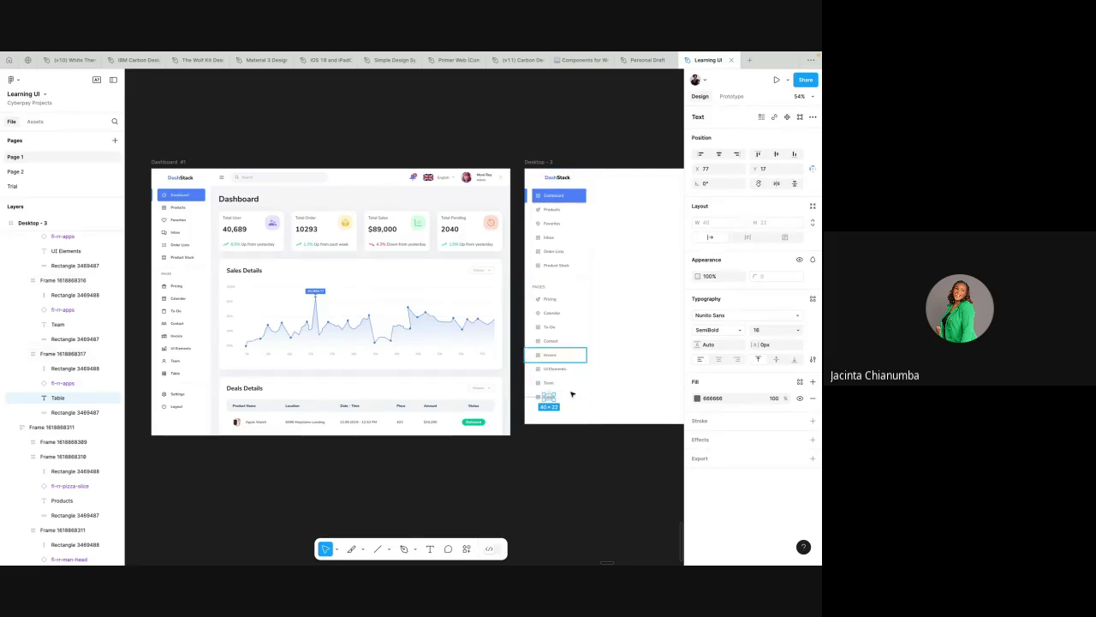
# - Select all the sidebar elements in the Desktop - 3 frame and turn them into a single component
pyautogui.hscroll(3, 634, 304)
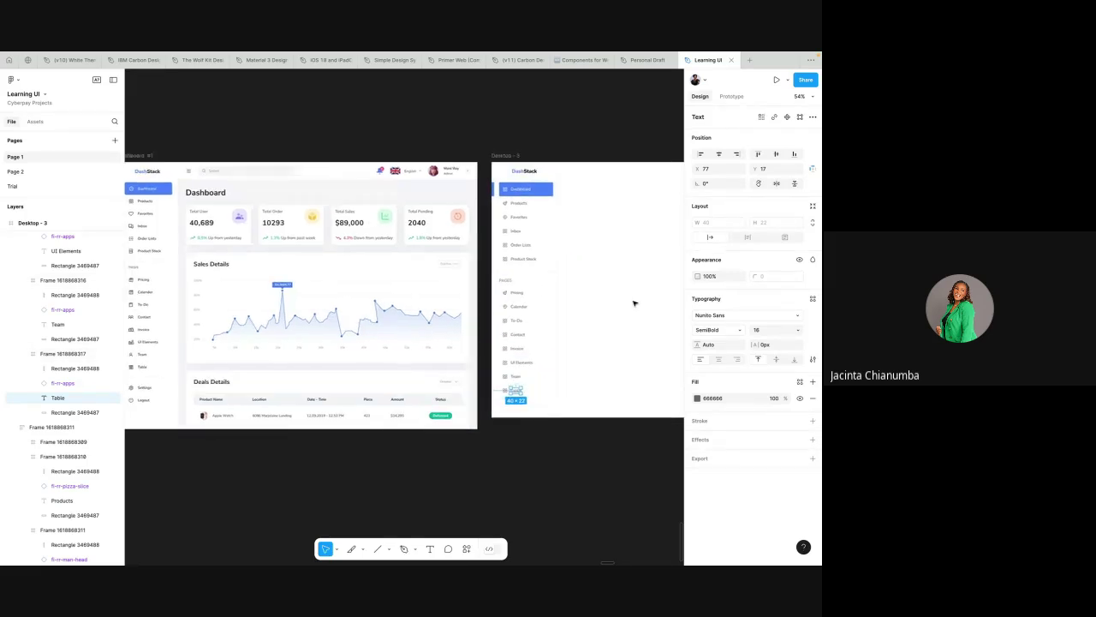
pyautogui.scroll(-2, 563, 255)
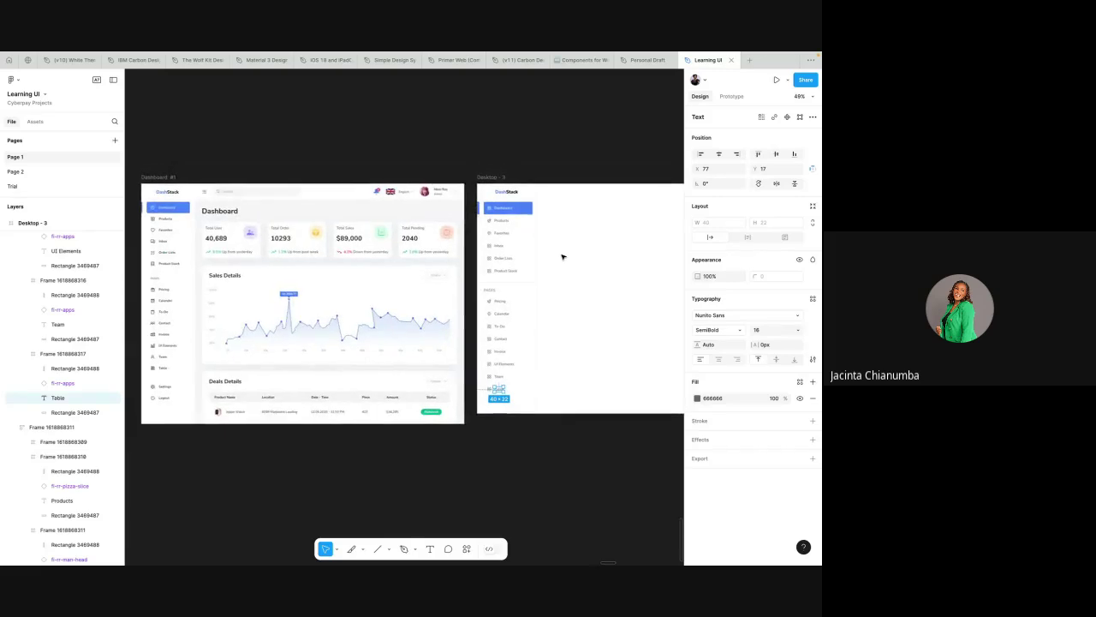
pyautogui.hscroll(2, 499, 144)
pyautogui.click(499, 143)
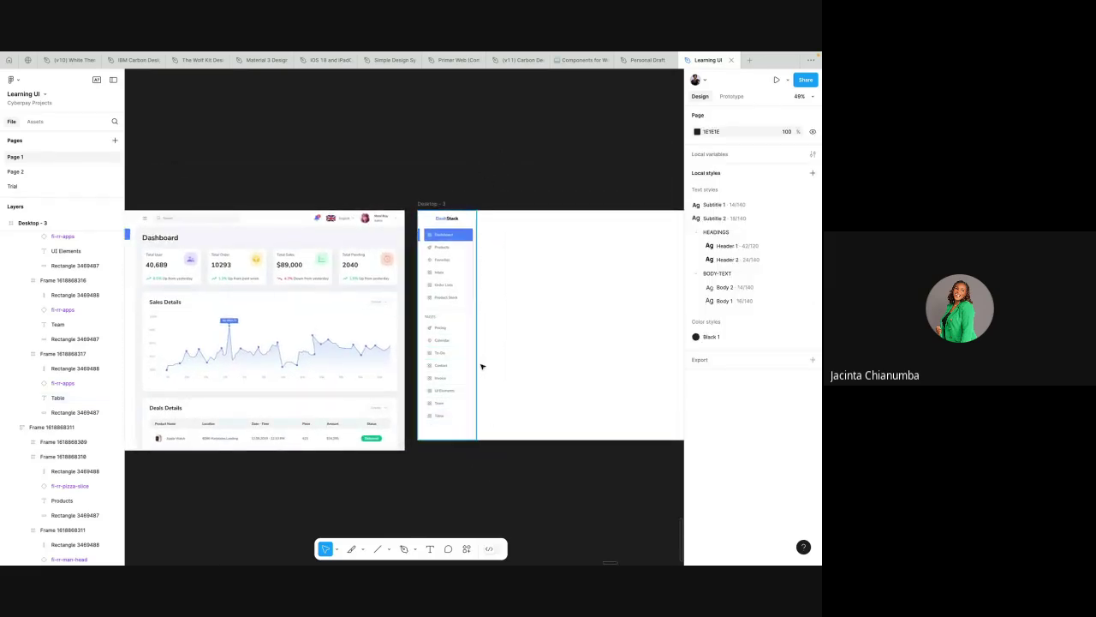
pyautogui.scroll(2, 452, 264)
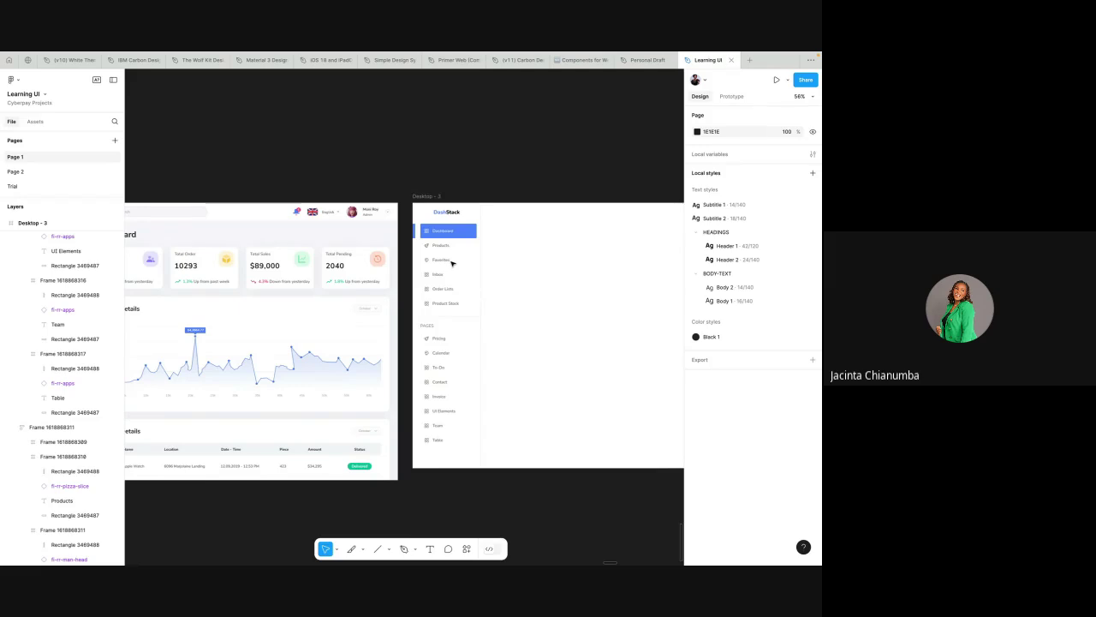
pyautogui.scroll(-2, 463, 299)
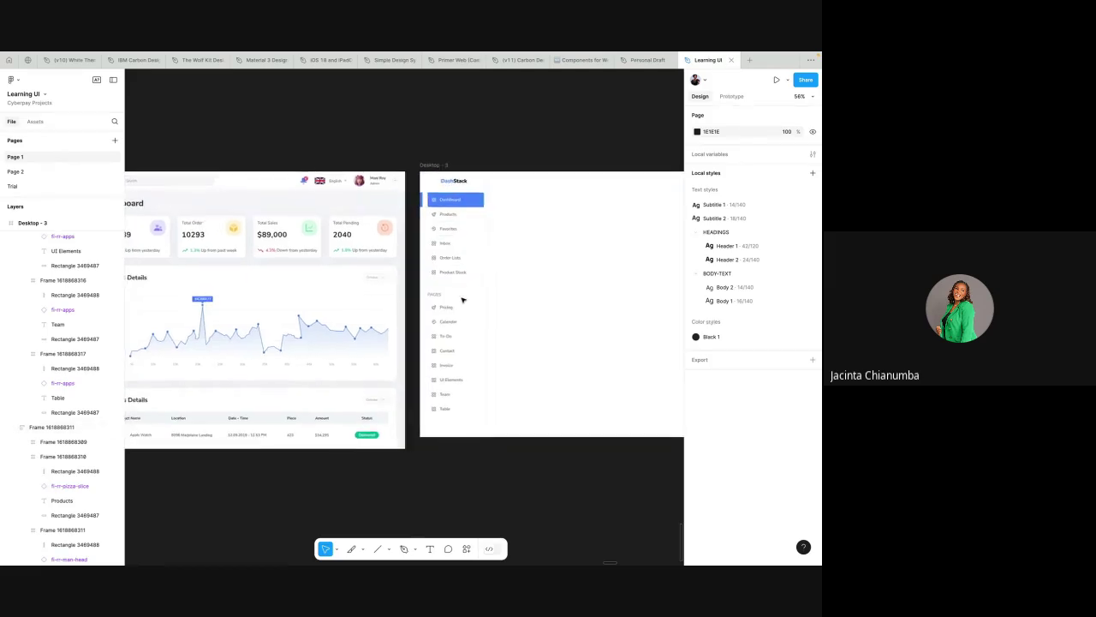
pyautogui.scroll(1, 428, 240)
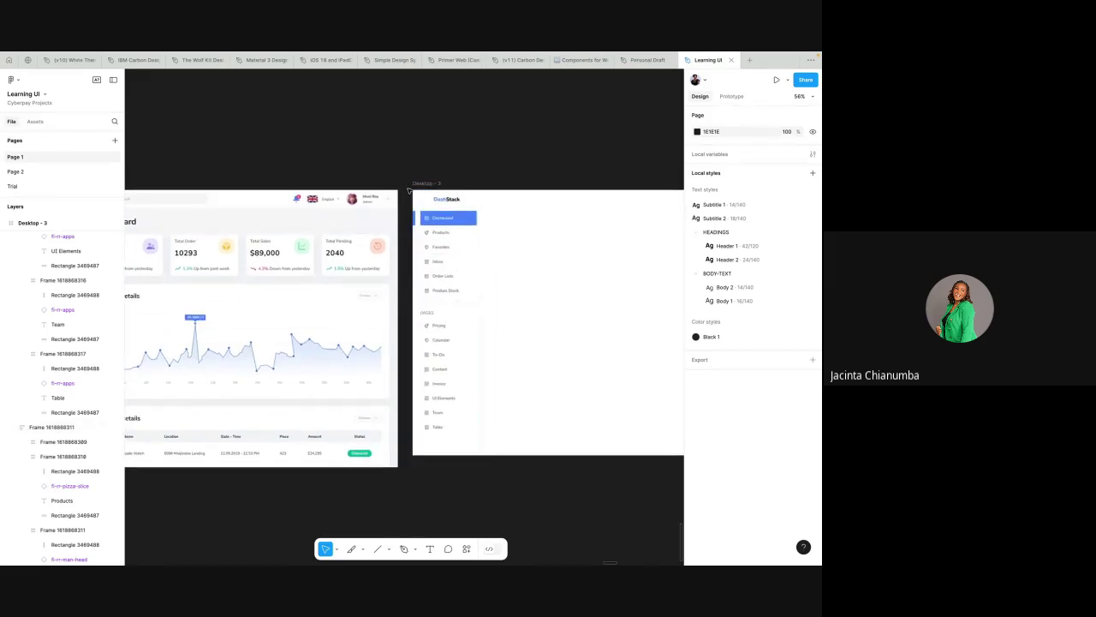
pyautogui.moveTo(409, 190); pyautogui.dragTo(488, 451)
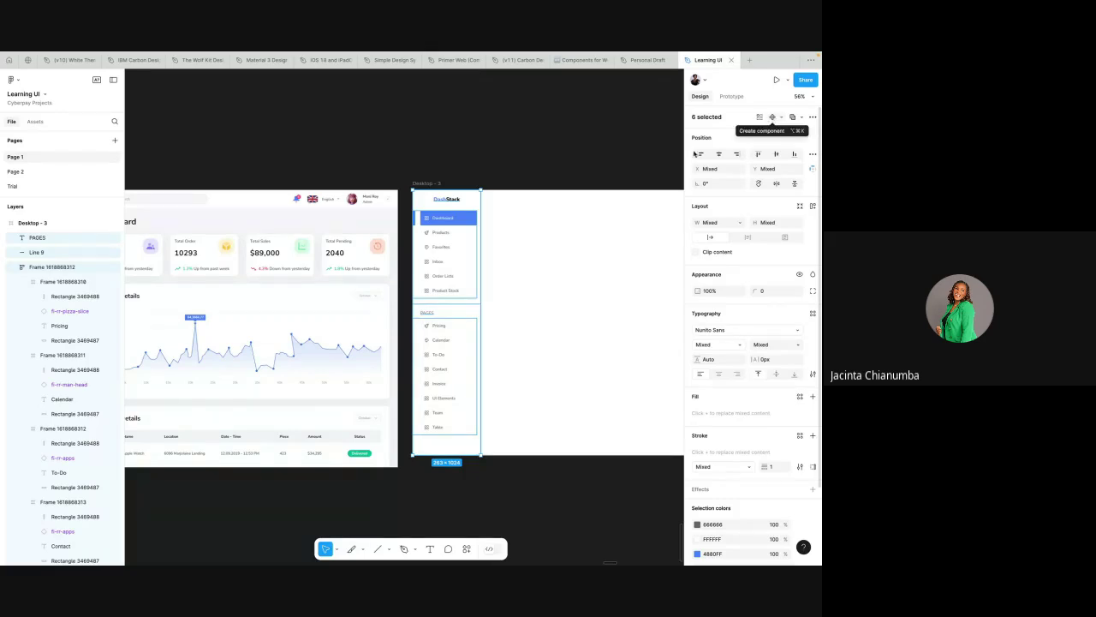
pyautogui.hotkey('ctrl', 'alt', 'k')
pyautogui.scroll(3, 548, 204)
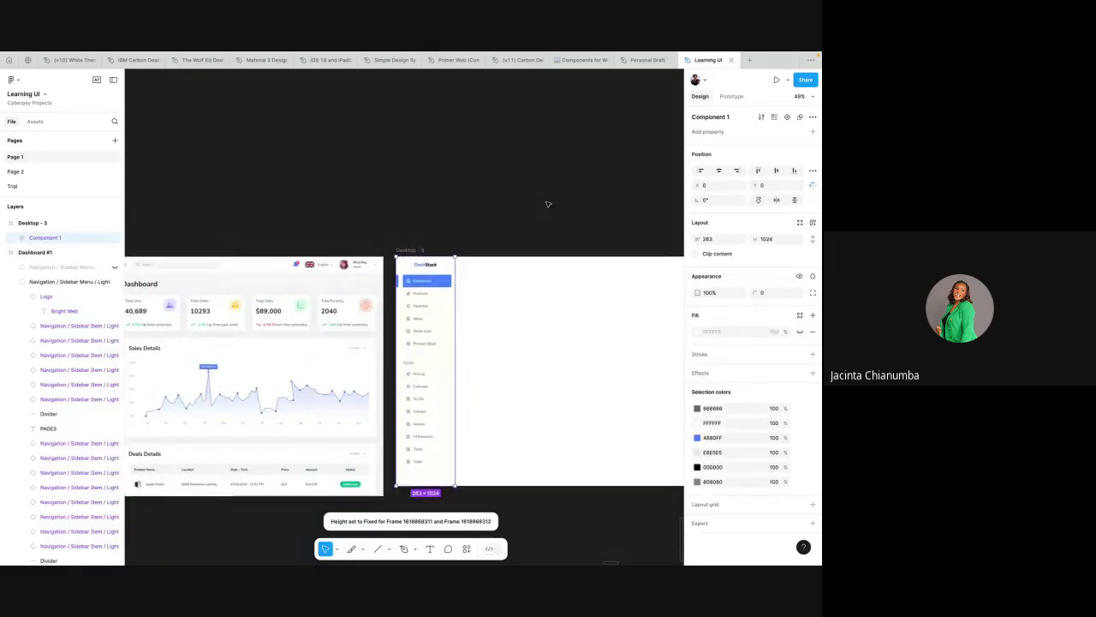
# - Move the sidebar component out of the Desktop - 3 frame onto the empty canvas above it
pyautogui.scroll(2, 548, 204)
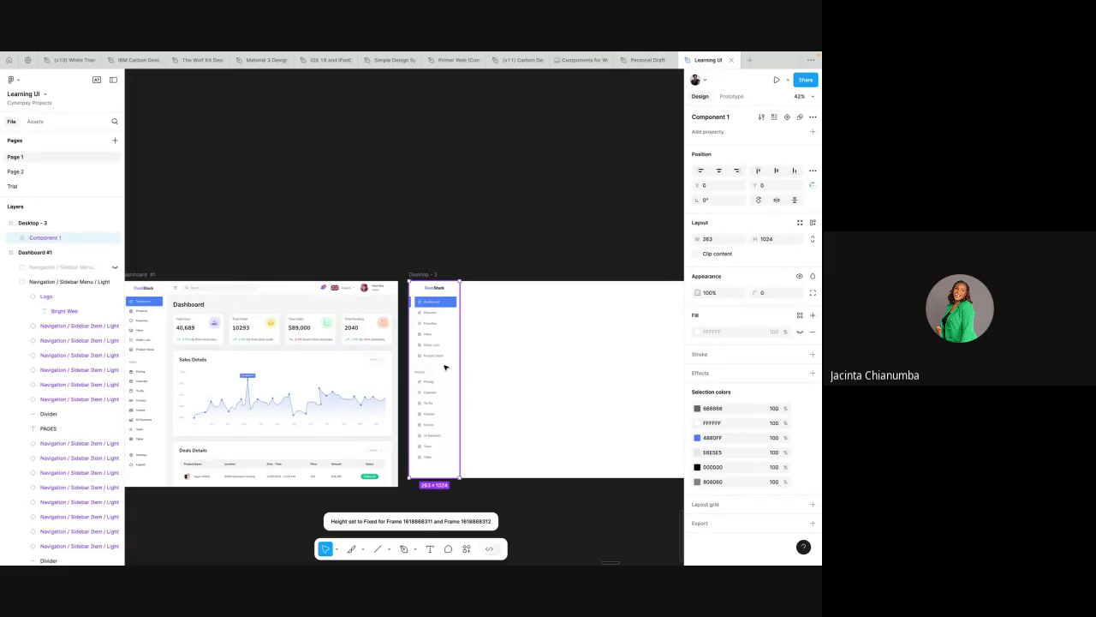
pyautogui.moveTo(435, 326); pyautogui.dragTo(424, 150)
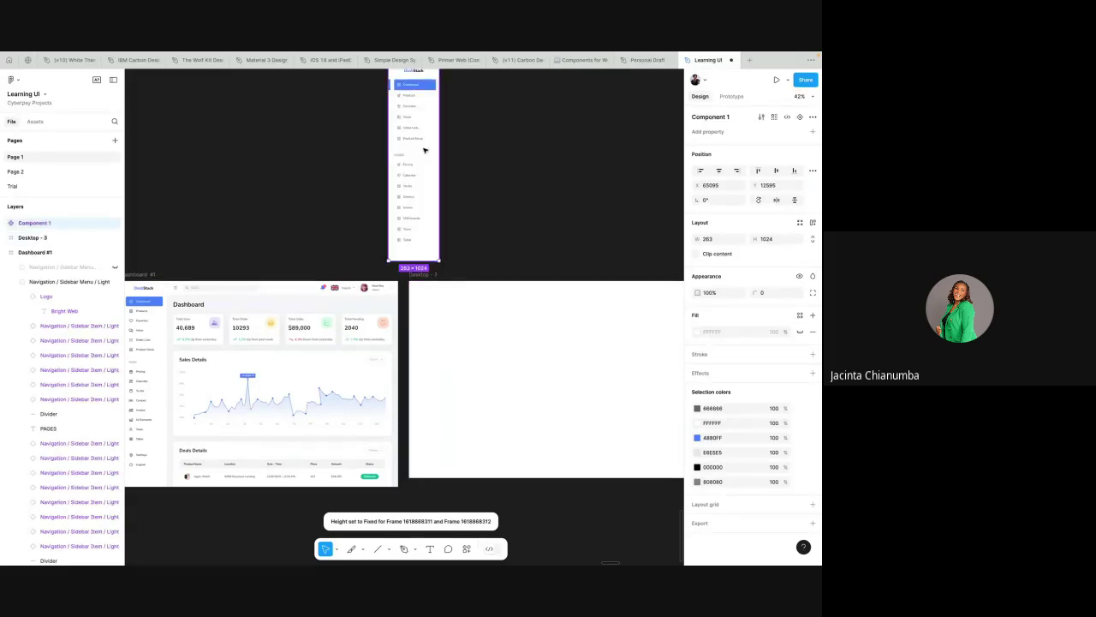
pyautogui.scroll(3, 425, 151)
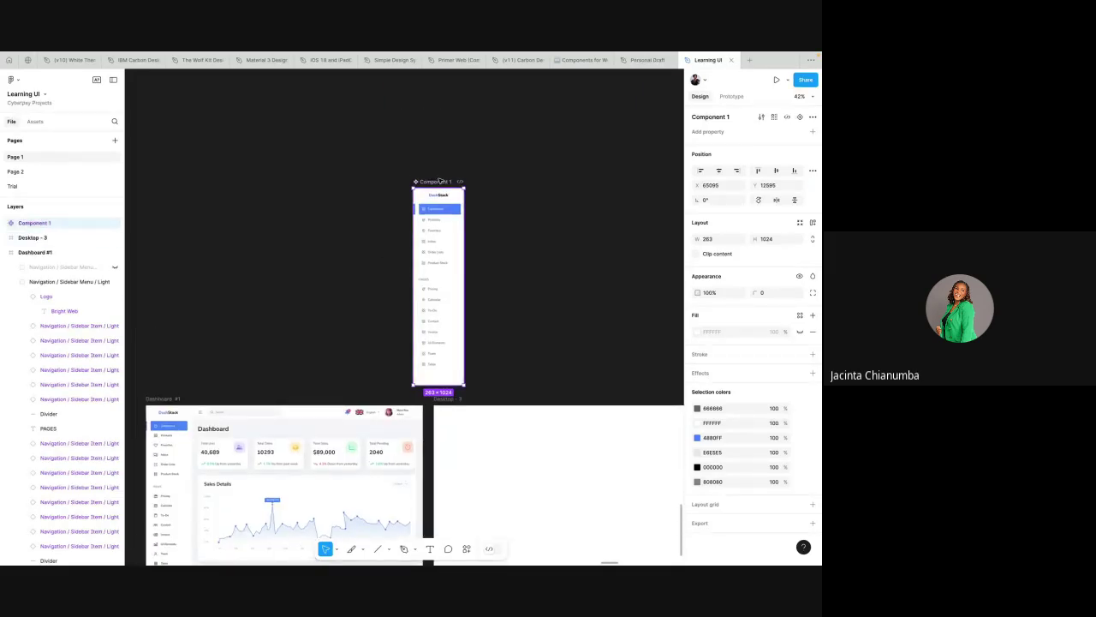
# - Rename the sidebar component as Side-Bar and move it further up, away from the Desktop - 3 frame
pyautogui.doubleClick(438, 180)
pyautogui.write('Side-Ba')
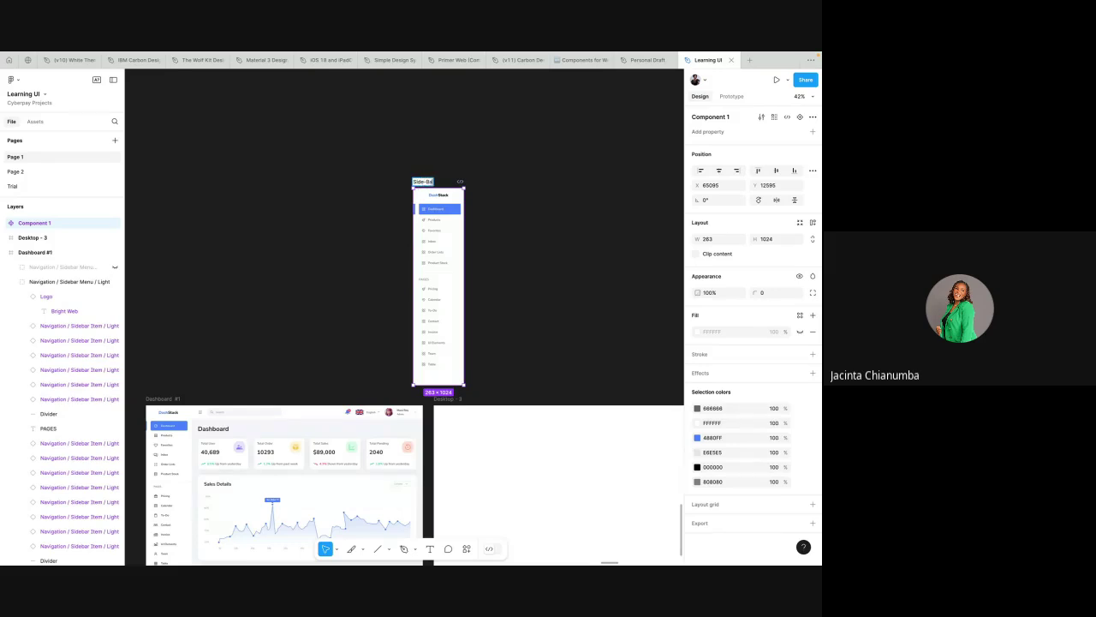
pyautogui.write('r')
pyautogui.click(436, 169)
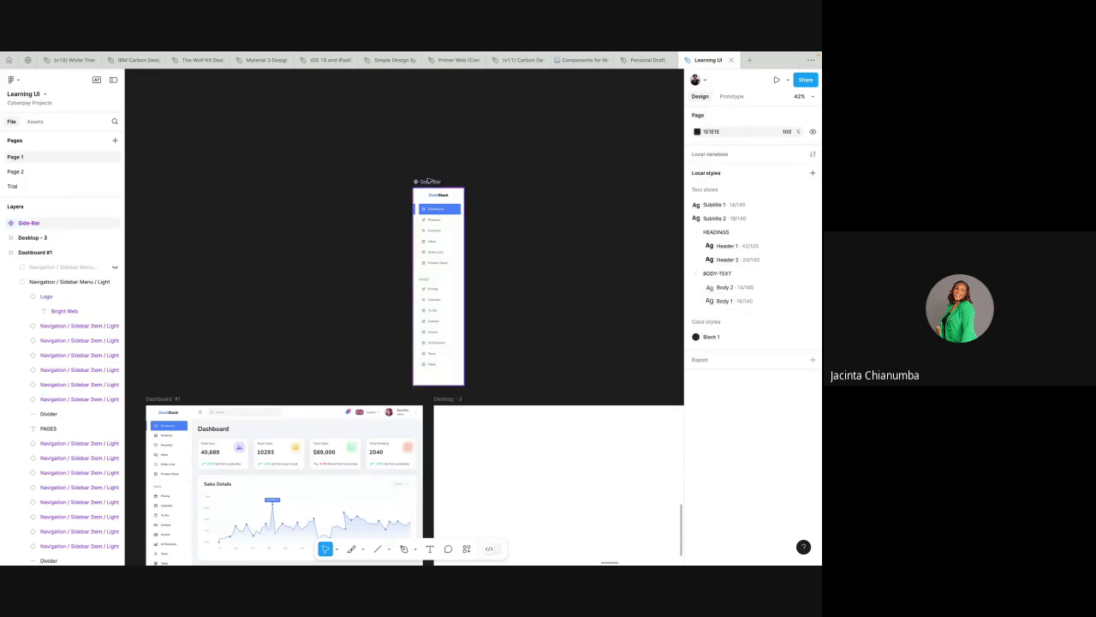
pyautogui.click(428, 181)
pyautogui.moveTo(425, 201); pyautogui.dragTo(425, 149)
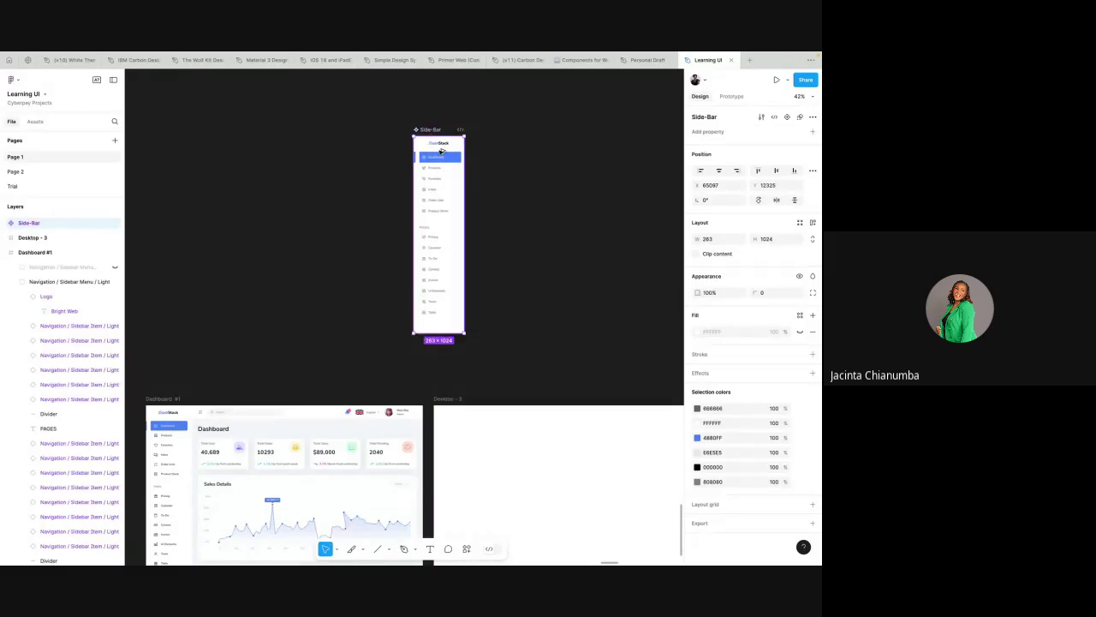
# - Place an instance of the Side-Bar component in the Desktop - 3 frame, aligned to the frame's top and left edges
pyautogui.moveTo(433, 129); pyautogui.dragTo(490, 257)
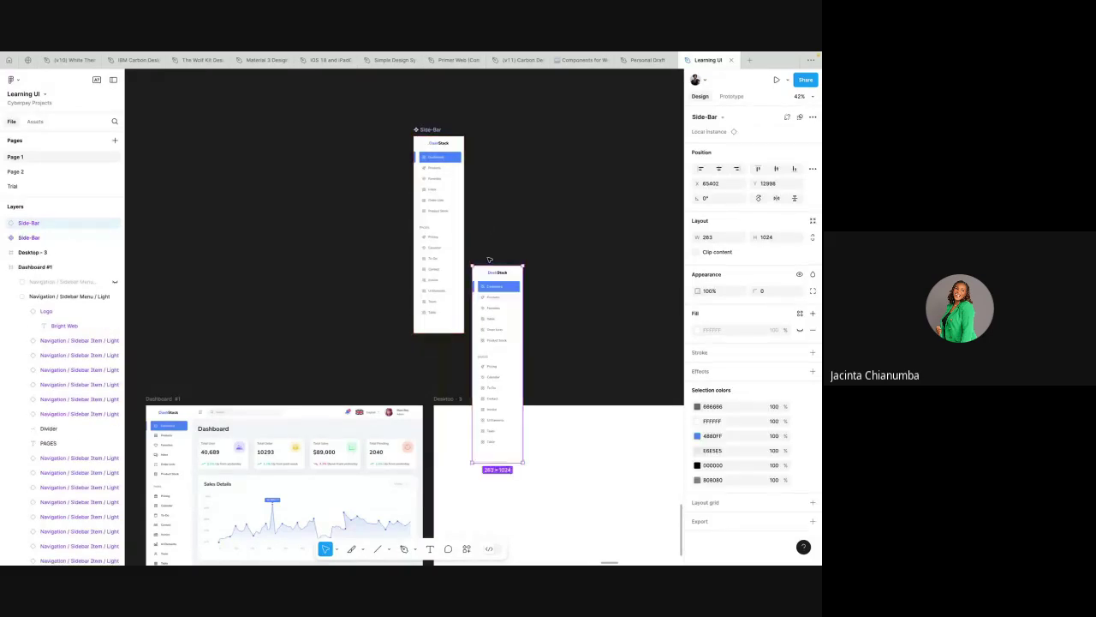
pyautogui.scroll(-2, 491, 258)
pyautogui.moveTo(495, 174); pyautogui.dragTo(454, 250)
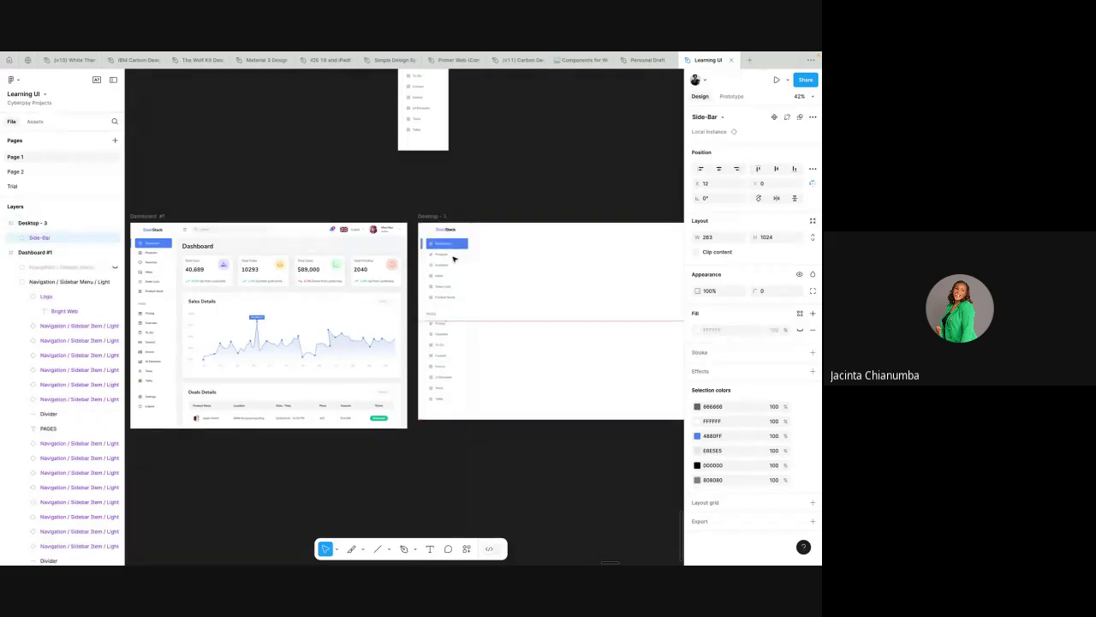
pyautogui.press('alt')
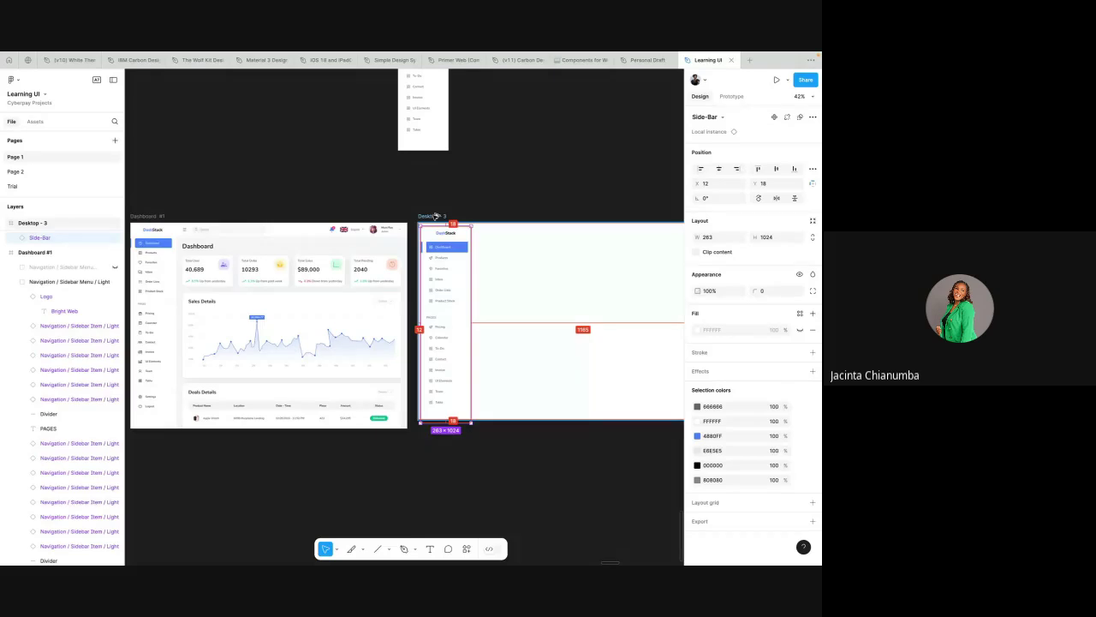
pyautogui.hotkey('alt', 'w')
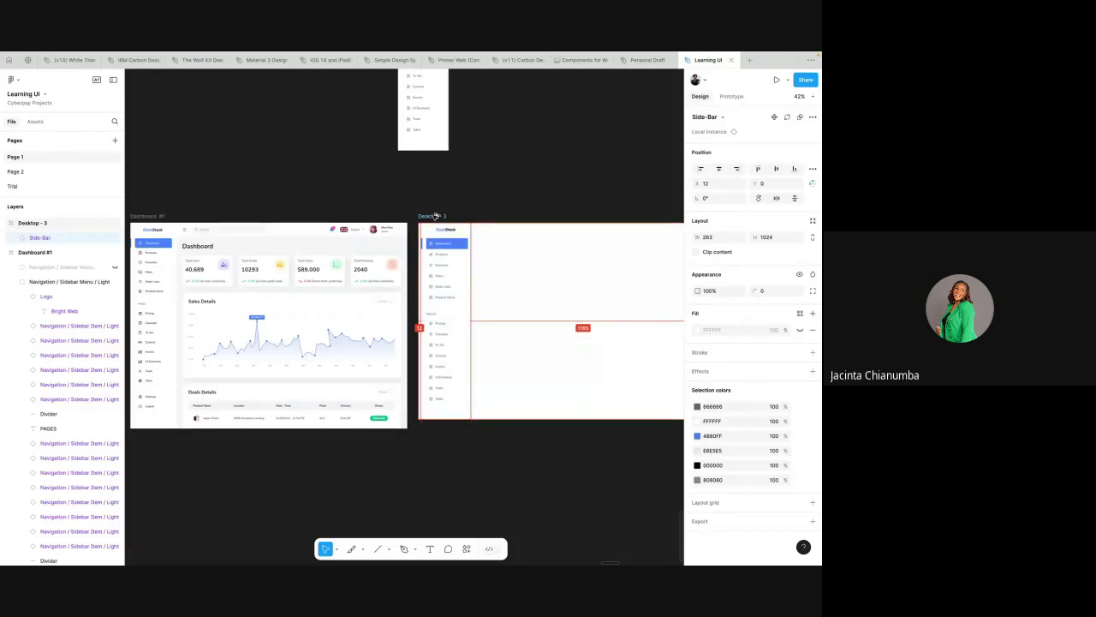
pyautogui.hotkey('alt', 'a')
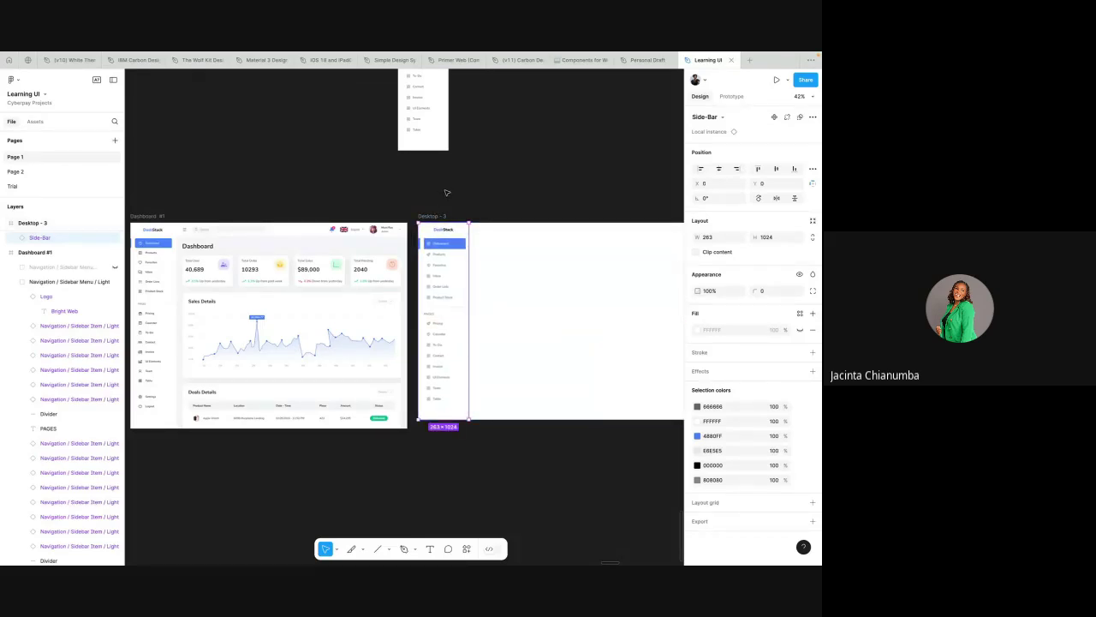
pyautogui.click(447, 193)
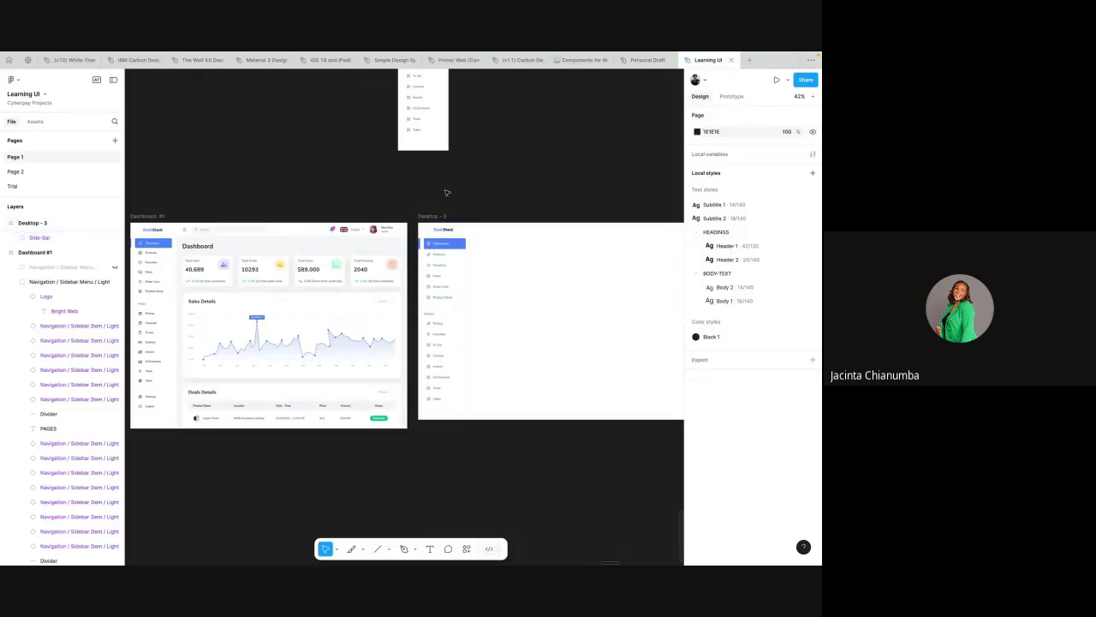
pyautogui.click(465, 284)
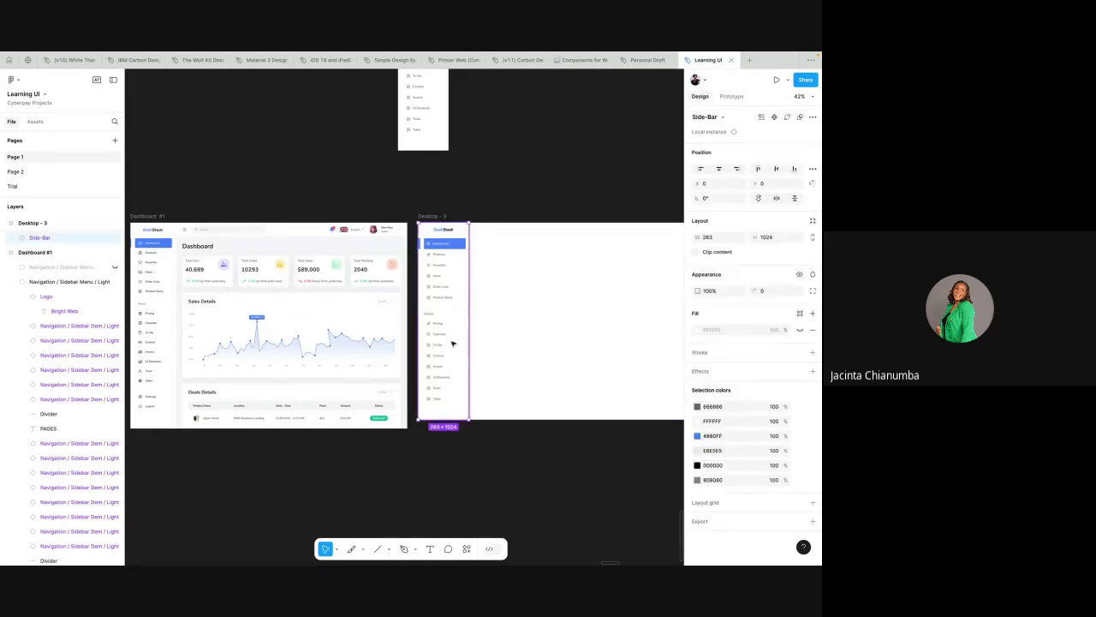
pyautogui.moveTo(41, 242)
pyautogui.mouseDown()
pyautogui.moveTo(24, 253)
pyautogui.moveTo(39, 250)
pyautogui.mouseUp()
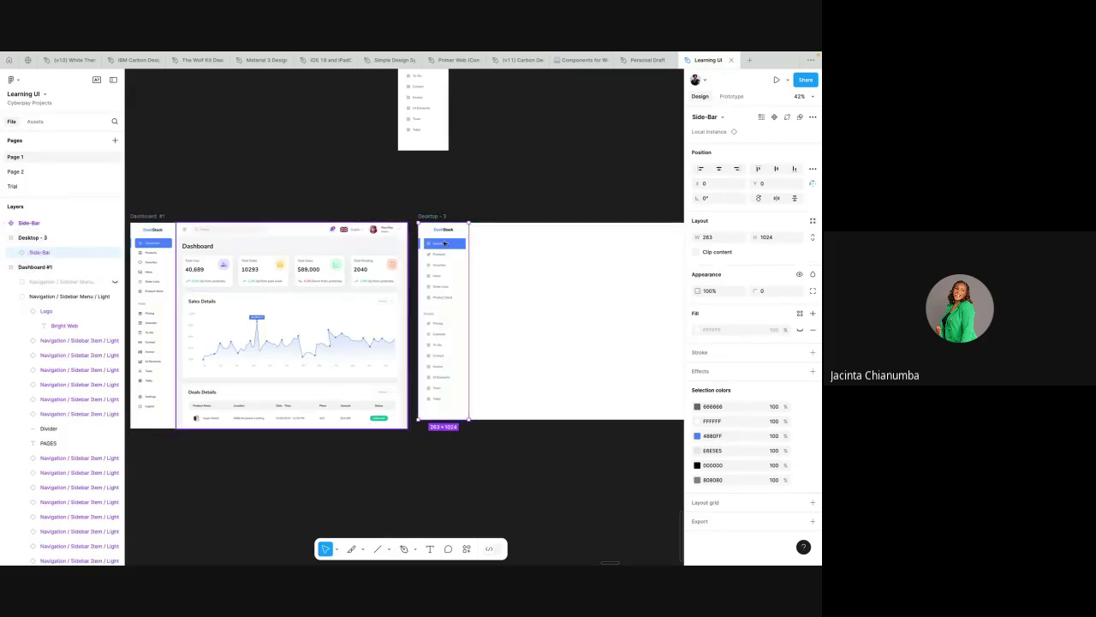
pyautogui.click(480, 216)
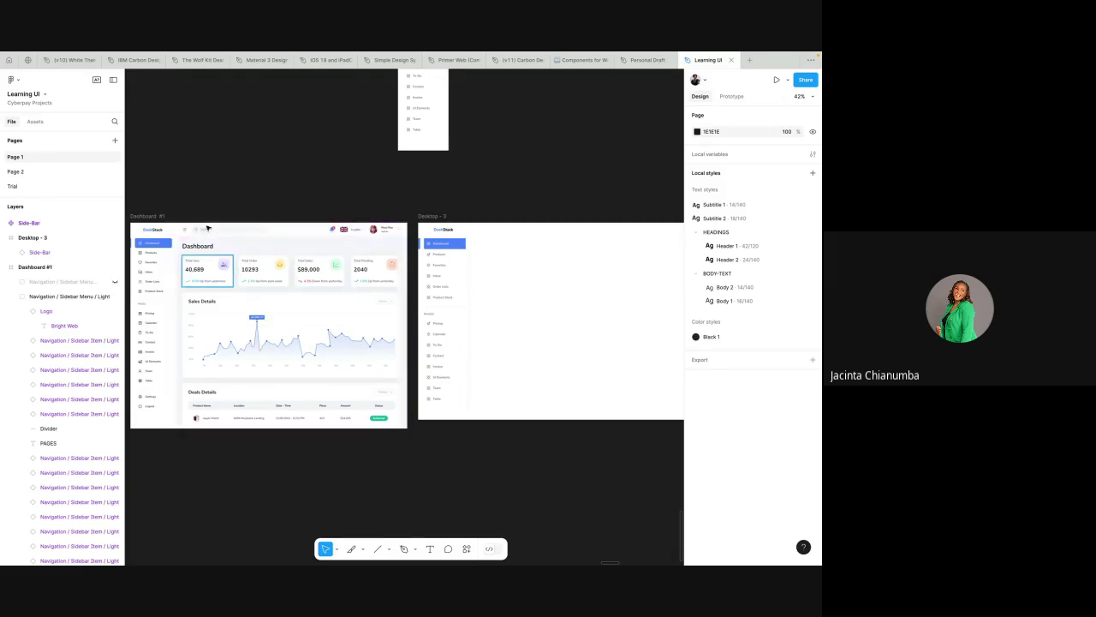
pyautogui.scroll(2, 207, 223)
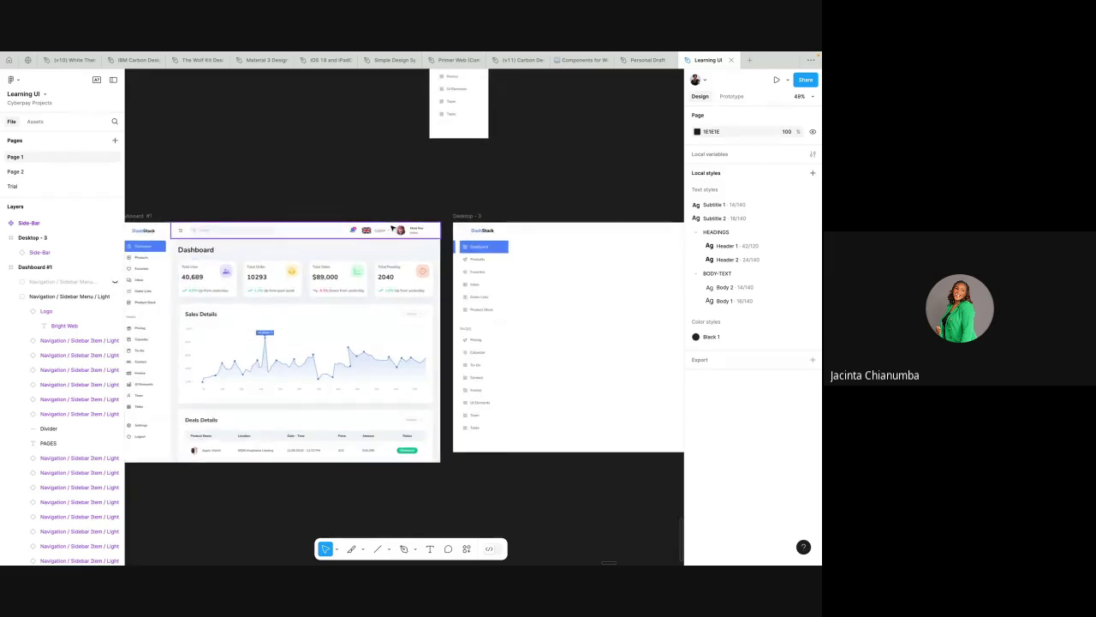
pyautogui.hscroll(2, 360, 214)
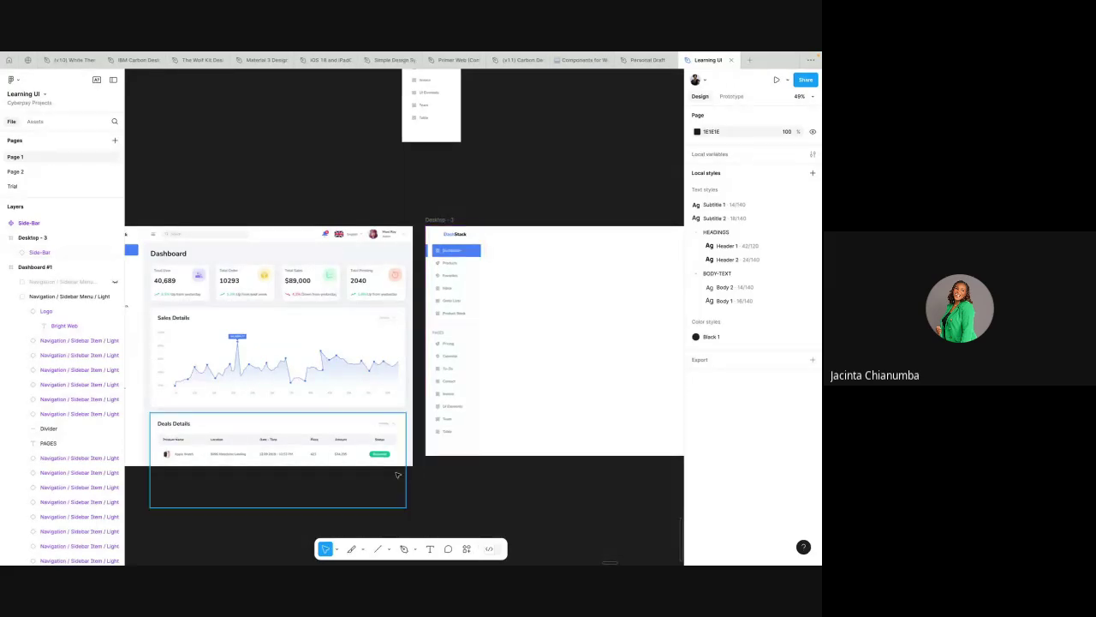
pyautogui.click(390, 549)
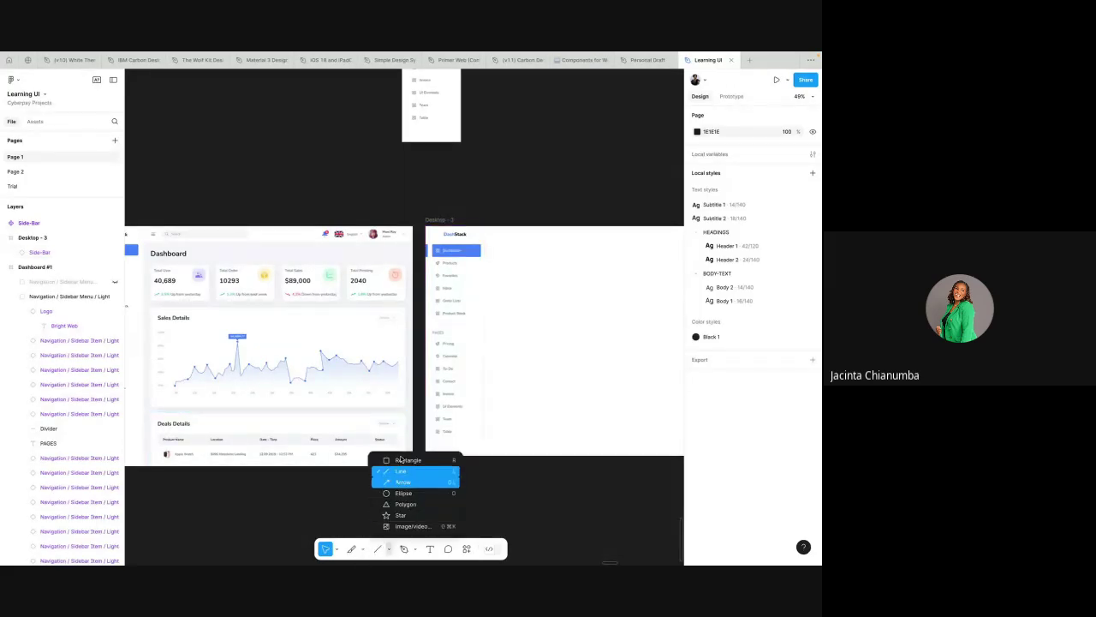
pyautogui.click(360, 467)
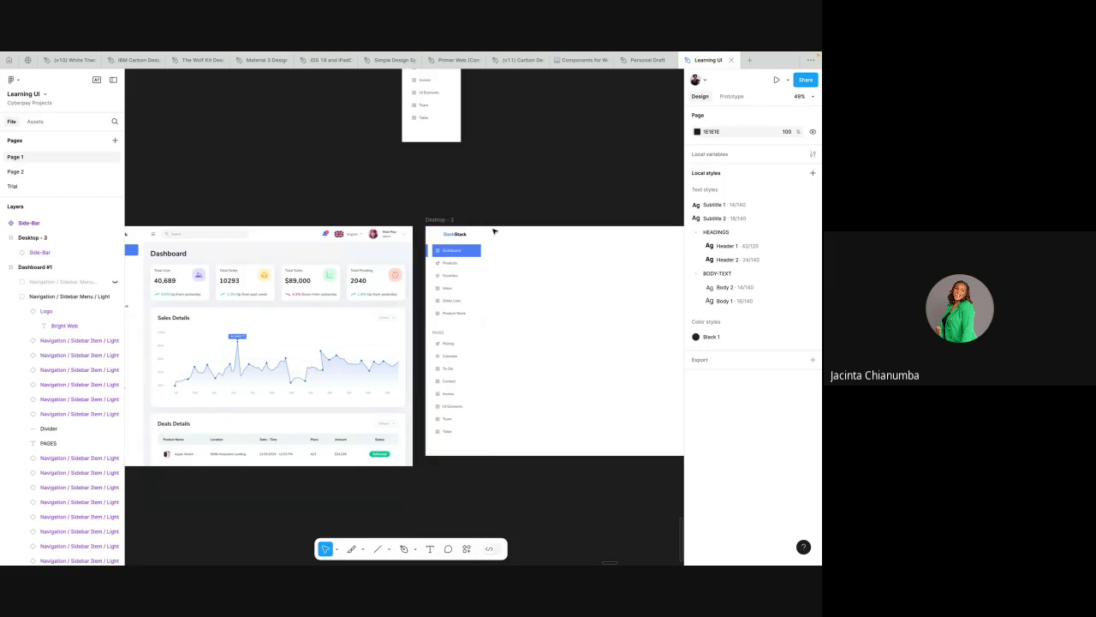
# - Draw a header rectangle about 1169 by 81 along the upper edge of Desktop - 3, from the sidebar to the frame's right edge
pyautogui.hscroll(5, 492, 244)
pyautogui.scroll(3, 492, 244)
pyautogui.hscroll(2, 472, 259)
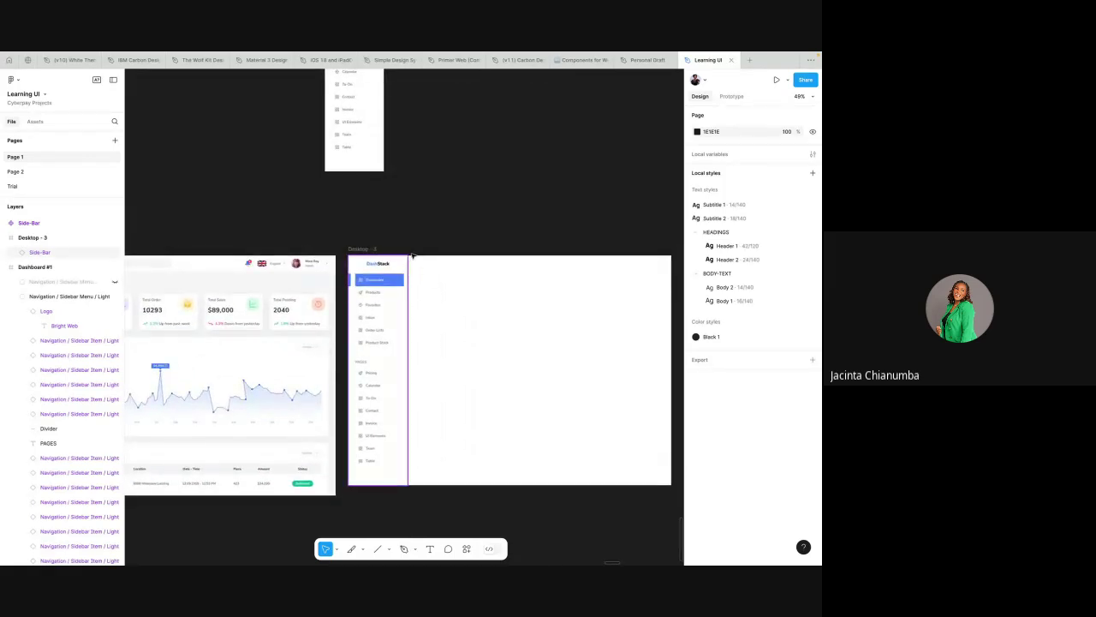
pyautogui.click(390, 552)
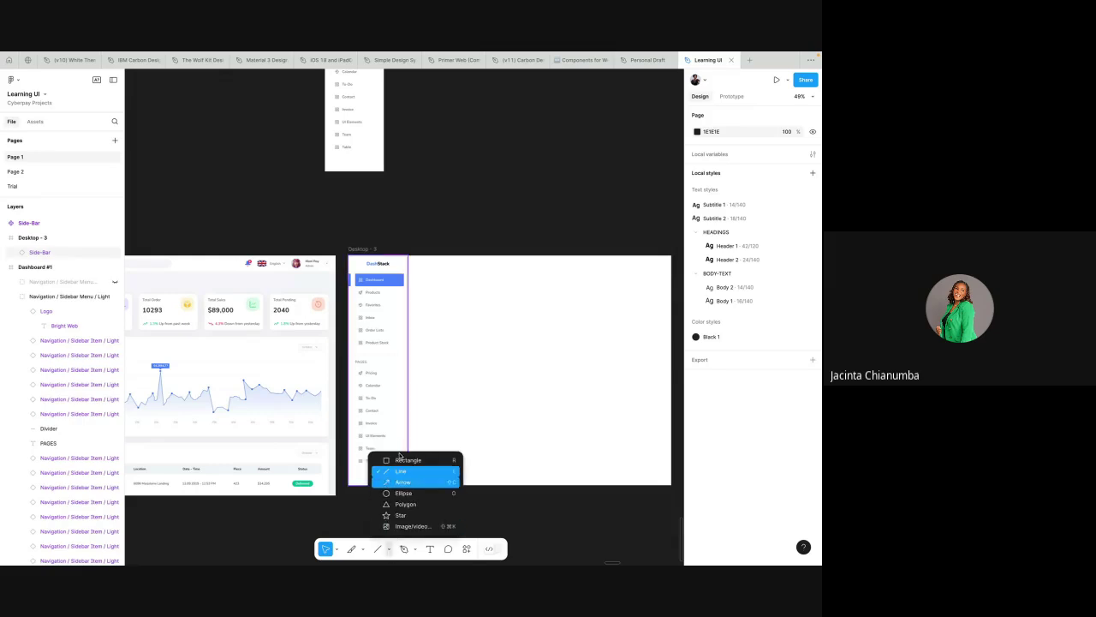
pyautogui.press('Escape')
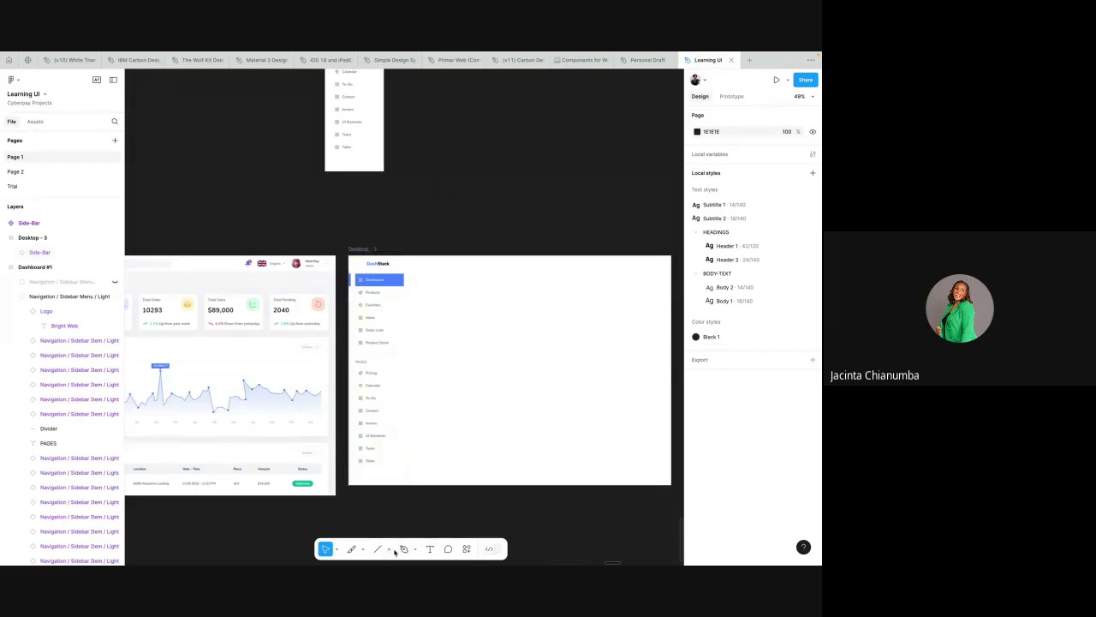
pyautogui.click(389, 549)
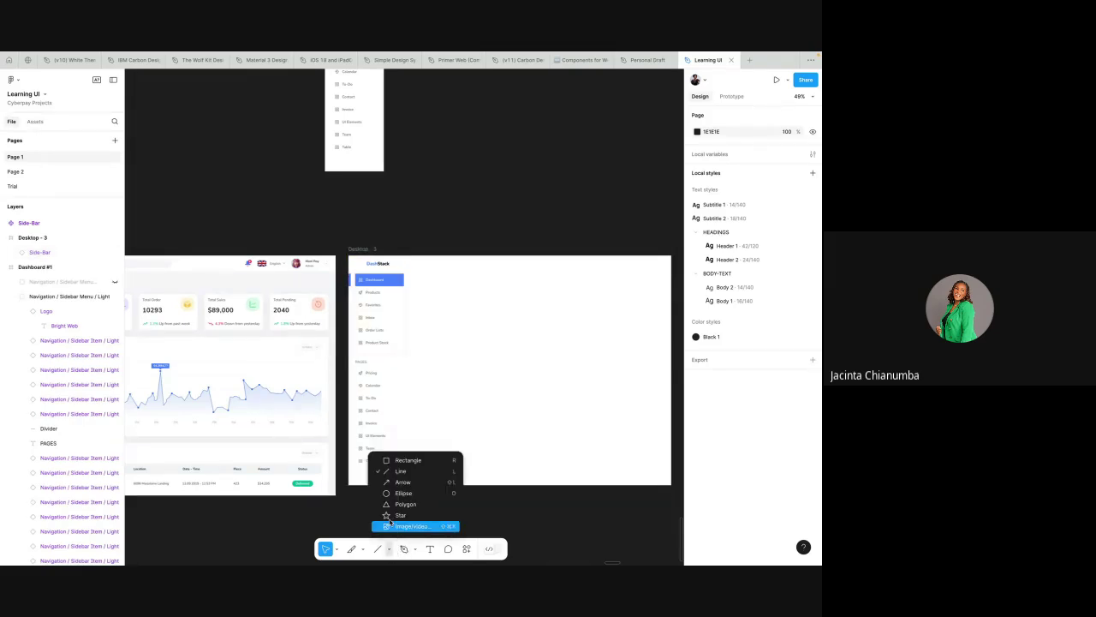
pyautogui.click(404, 460)
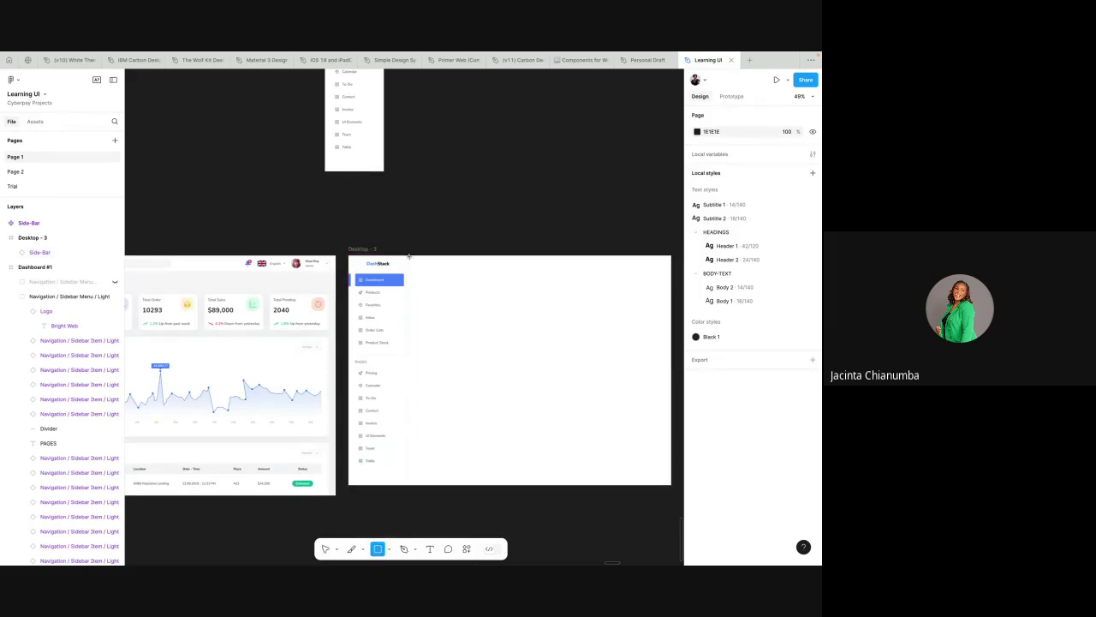
pyautogui.moveTo(409, 255); pyautogui.dragTo(673, 274)
pyautogui.keyDown('ctrl'); pyautogui.scroll(3, 472, 325); pyautogui.keyUp('ctrl')
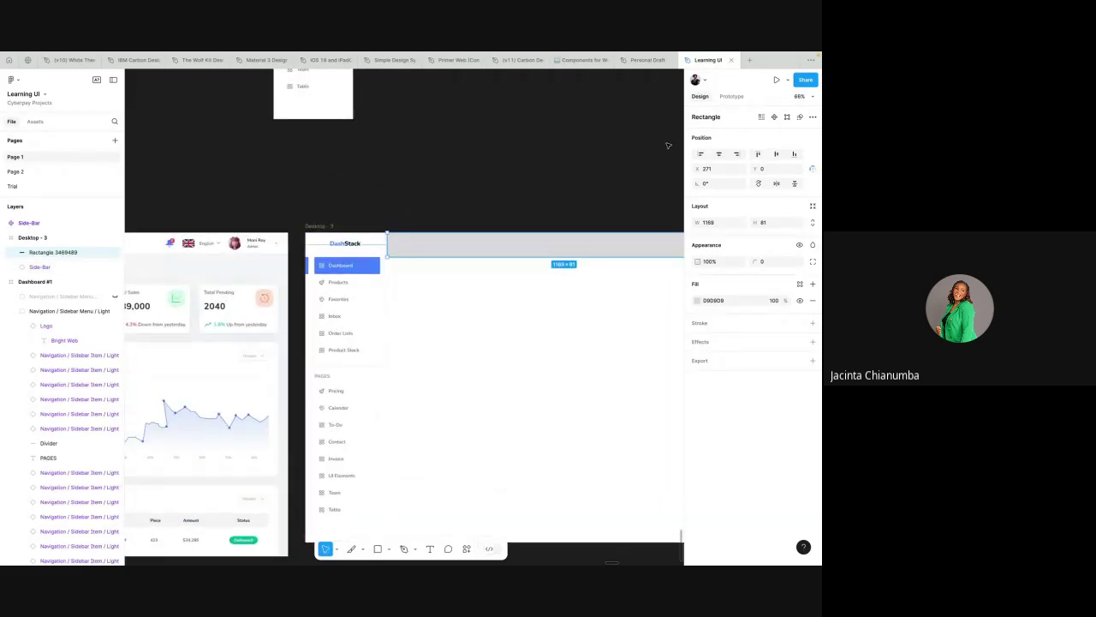
# - Switch to prototyping and select the Products, Favorites and Inbox items inside the Side-Bar instance one after another
pyautogui.click(733, 96)
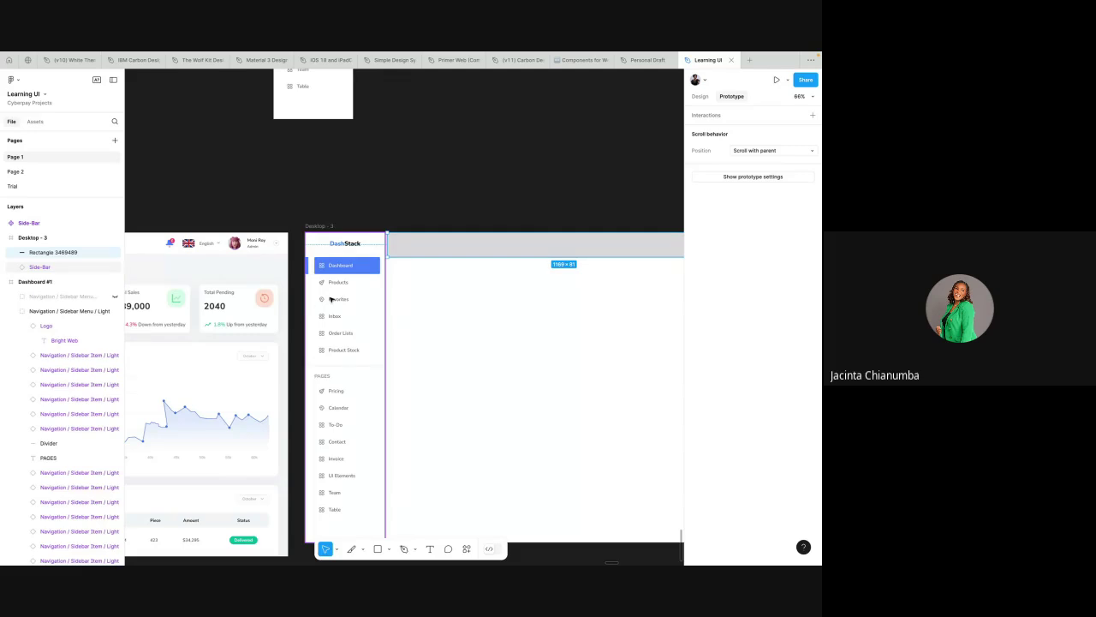
pyautogui.doubleClick(343, 285)
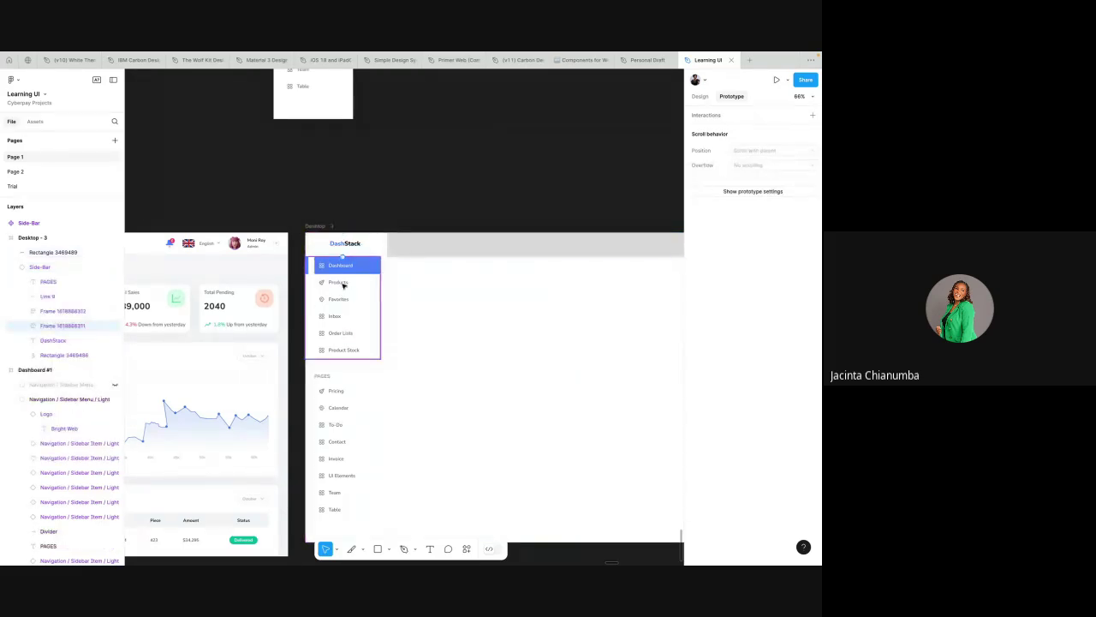
pyautogui.doubleClick(344, 285)
pyautogui.scroll(3, 338, 280)
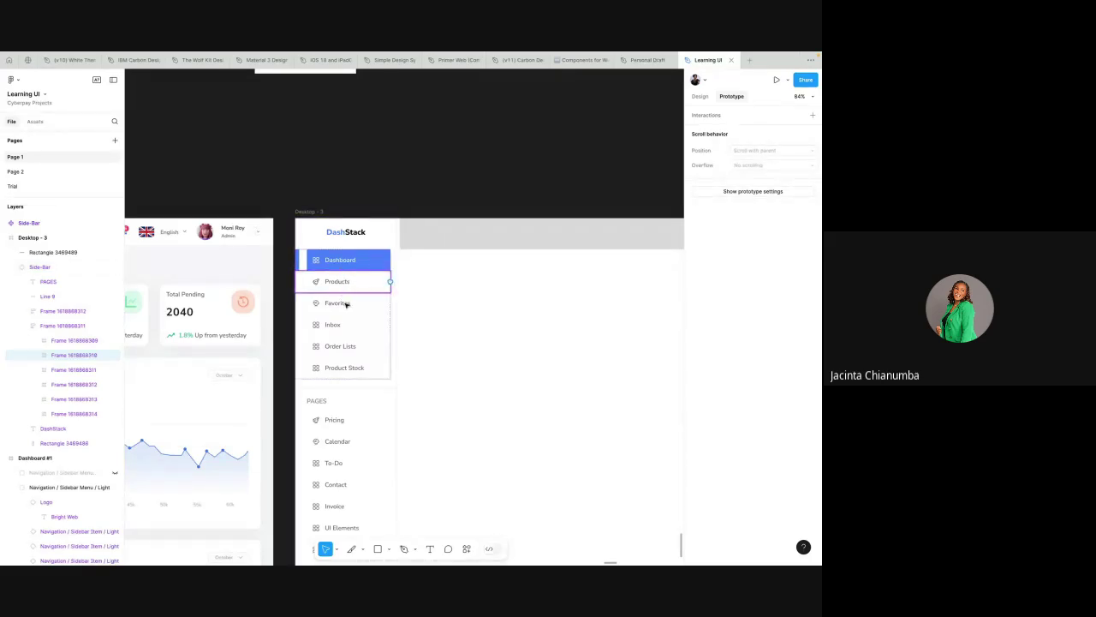
pyautogui.click(343, 305)
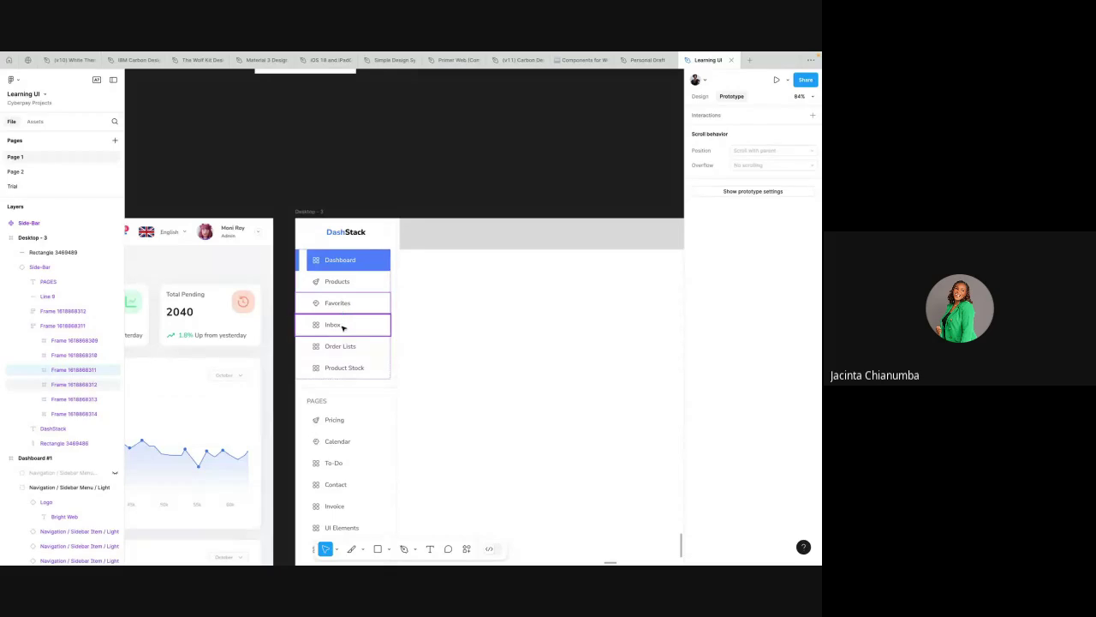
pyautogui.click(343, 327)
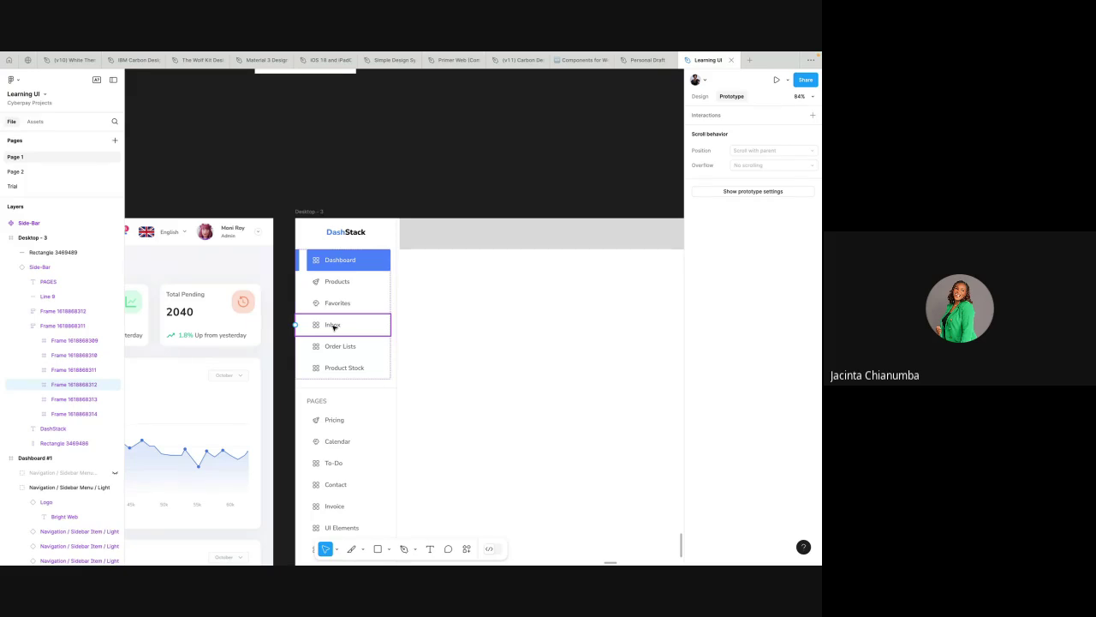
pyautogui.scroll(-5, 334, 326)
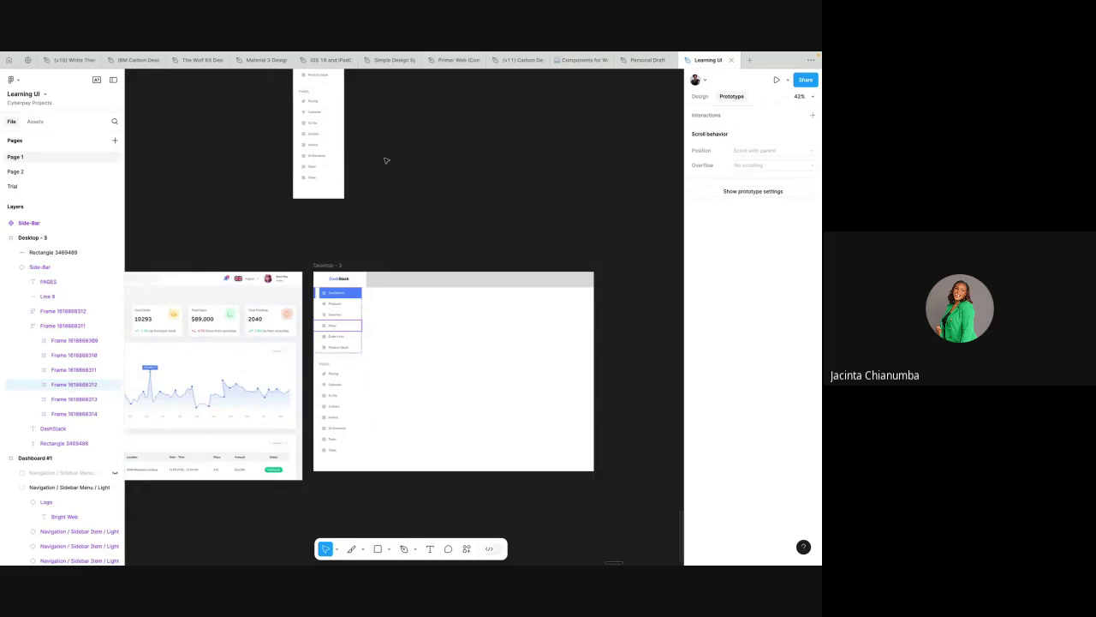
pyautogui.scroll(1, 386, 161)
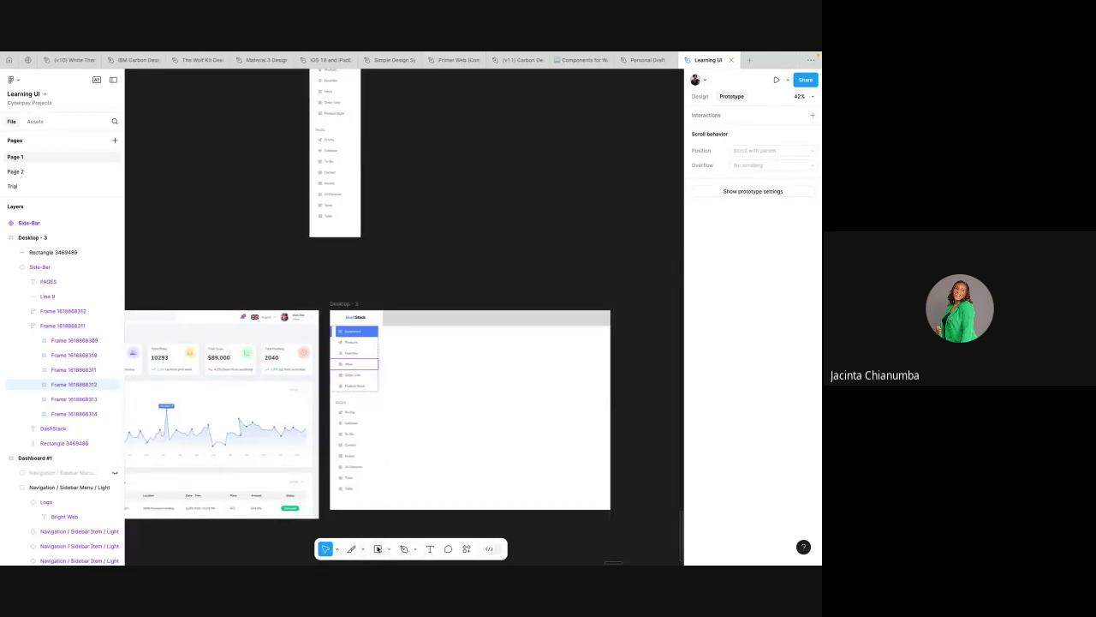
pyautogui.click(388, 549)
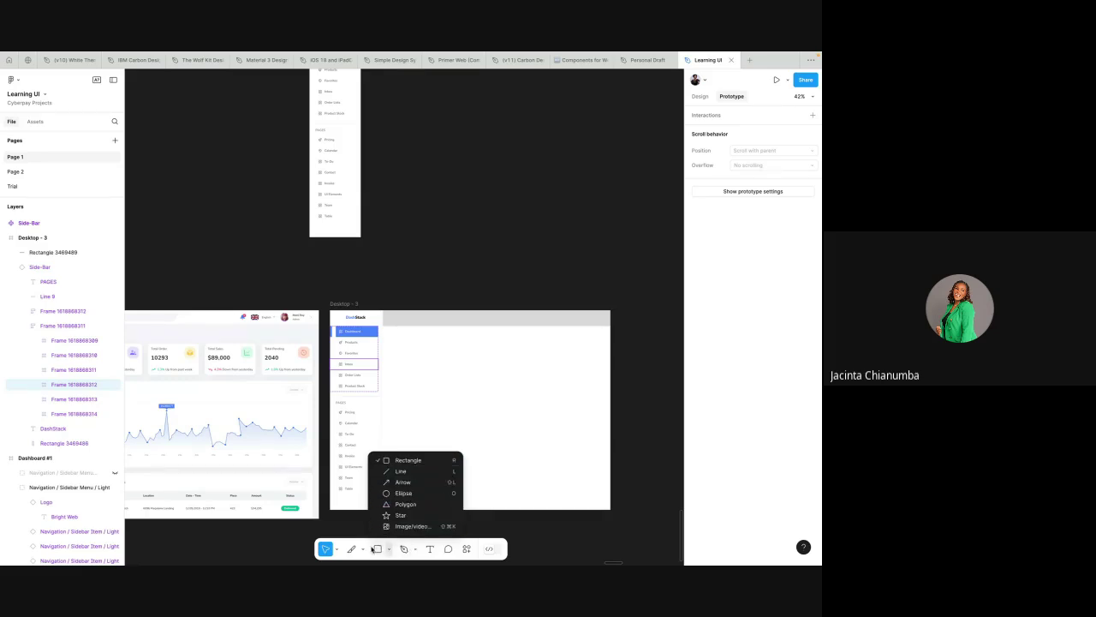
pyautogui.click(416, 549)
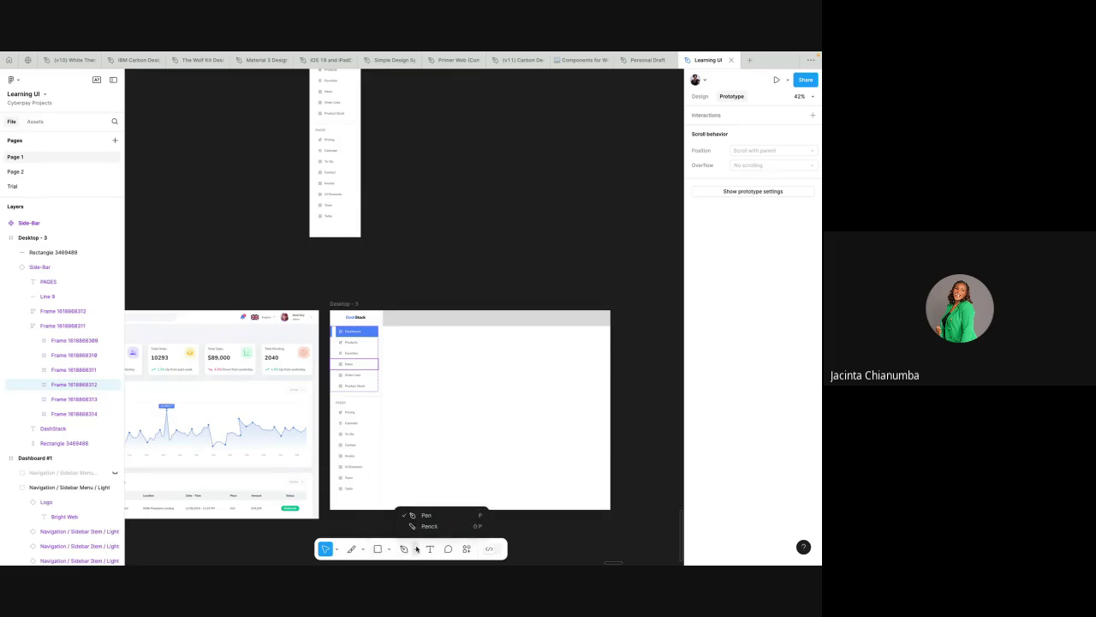
pyautogui.click(363, 549)
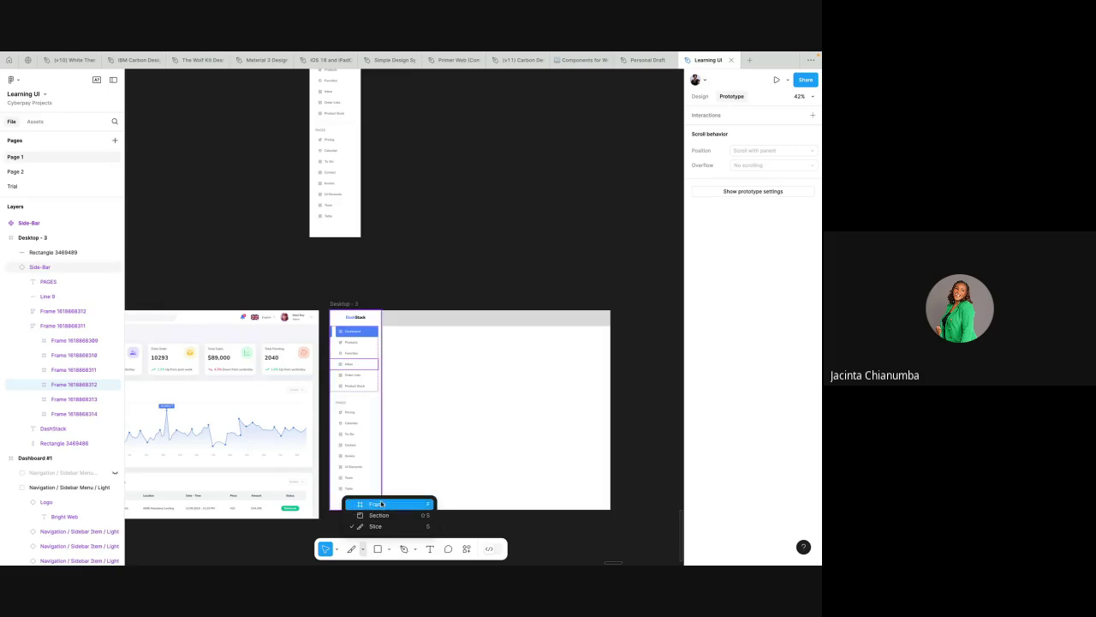
# - Draw a frame about 714 by 506 on the empty canvas beside the Side-Bar component
pyautogui.click(367, 503)
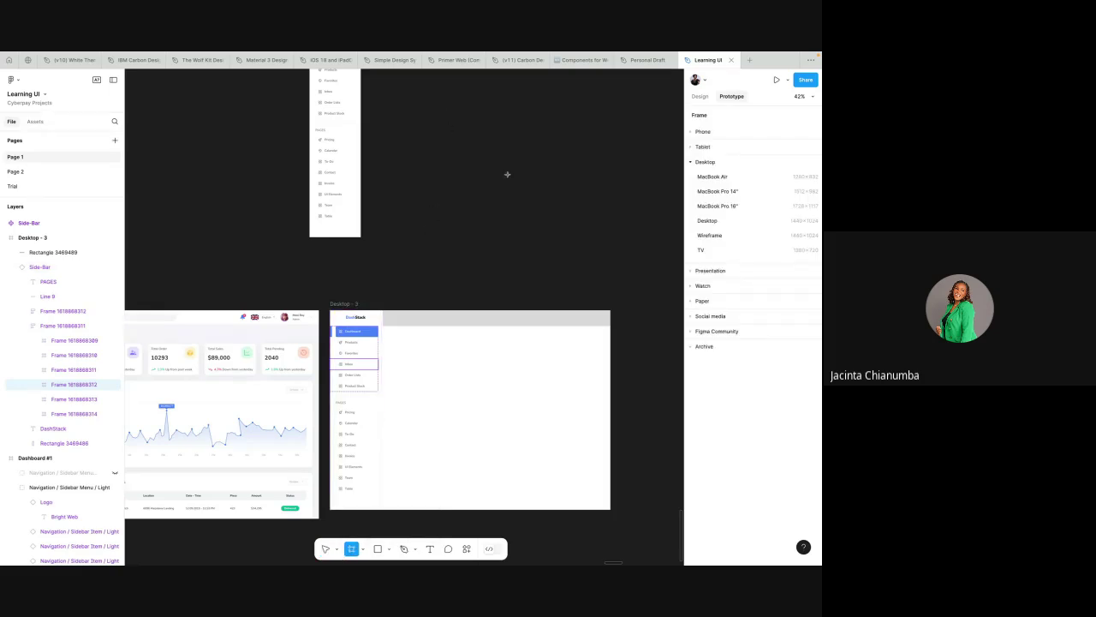
pyautogui.moveTo(428, 123); pyautogui.dragTo(570, 225)
pyautogui.scroll(2, 435, 518)
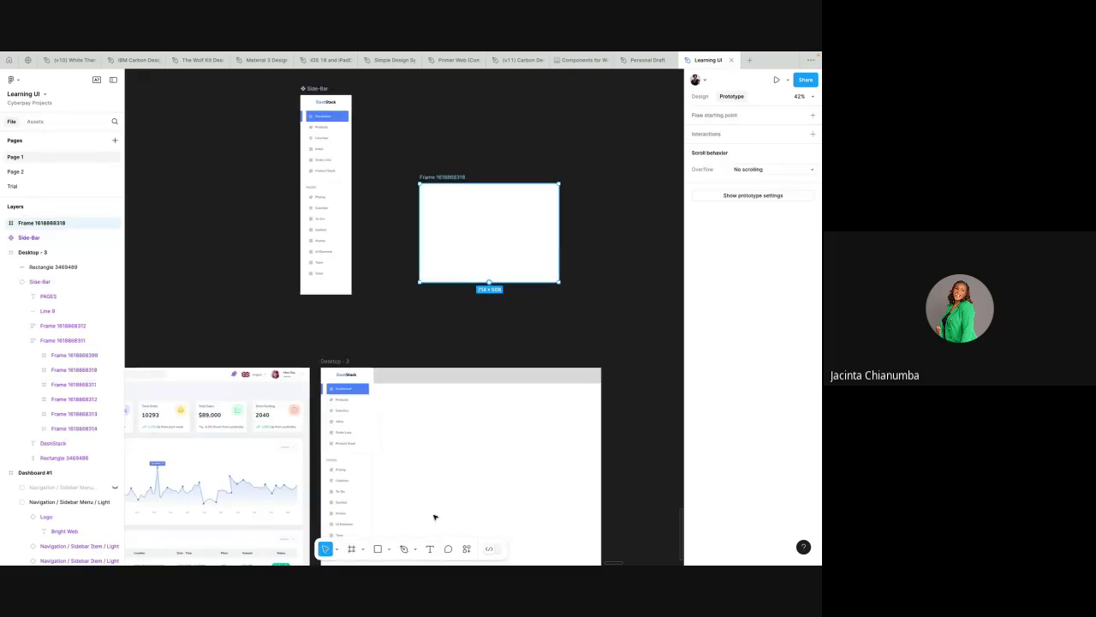
# - Switch to design editing and add the text "Products" near the left edge of the new frame
pyautogui.click(430, 548)
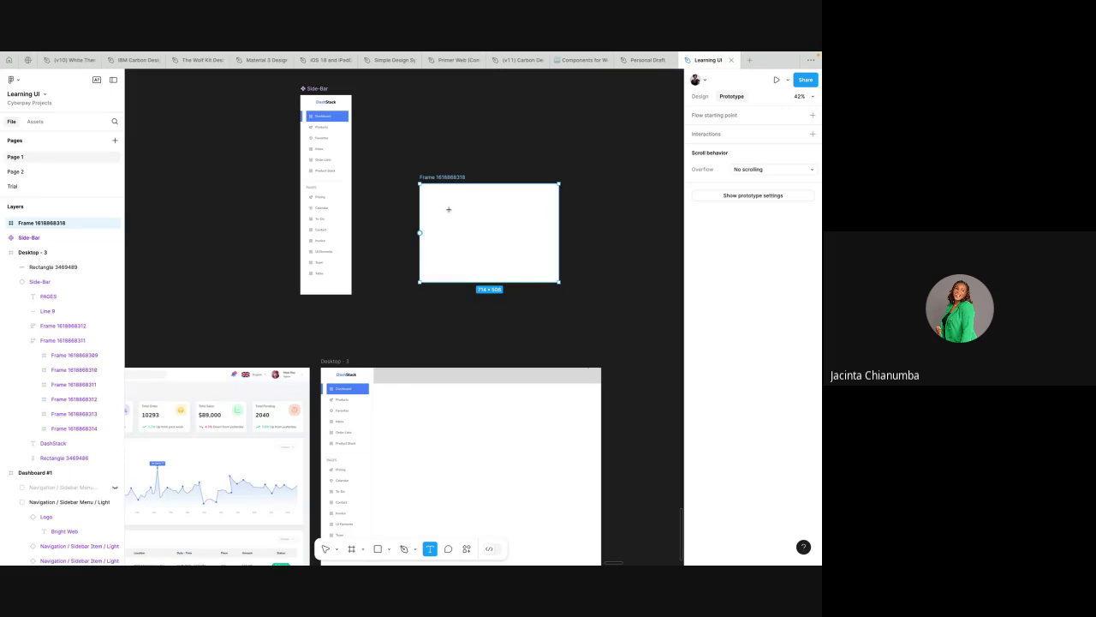
pyautogui.scroll(4, 447, 206)
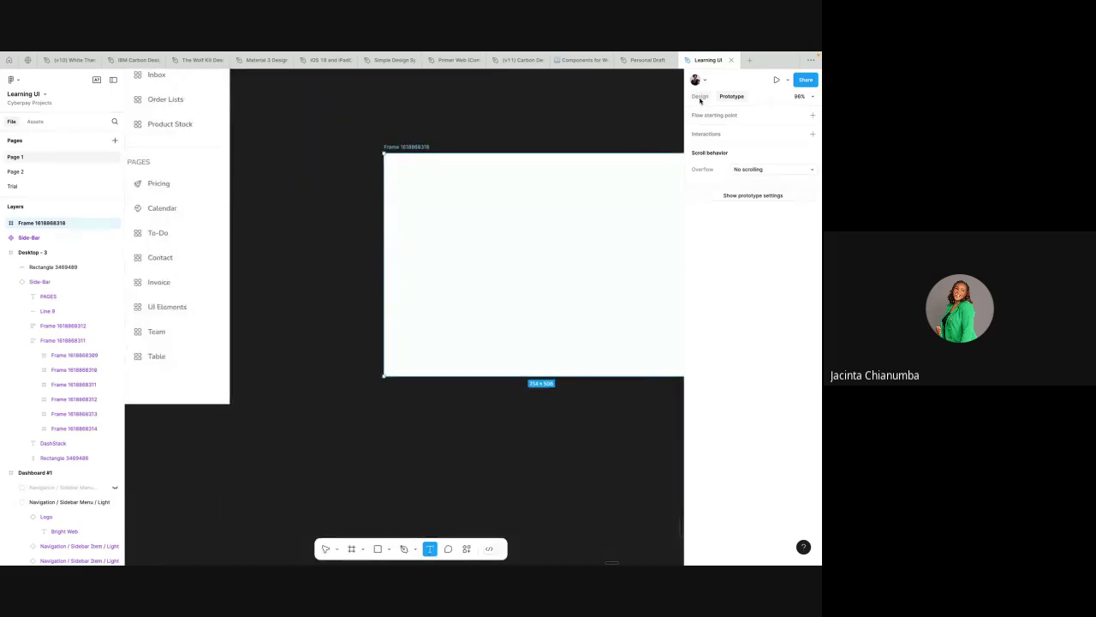
pyautogui.click(699, 97)
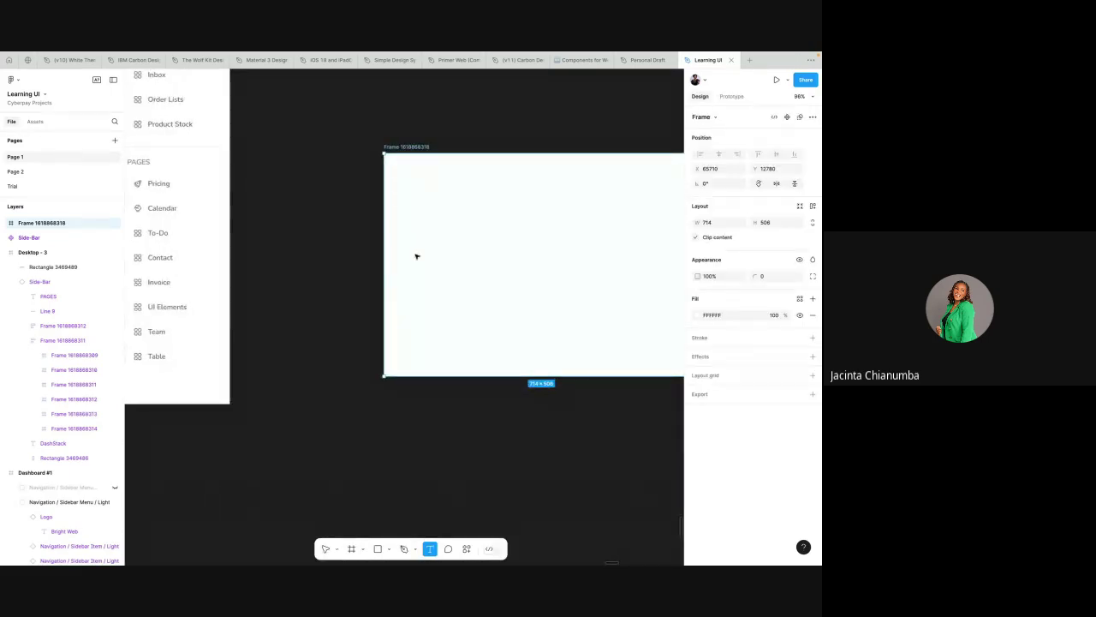
pyautogui.press('Escape')
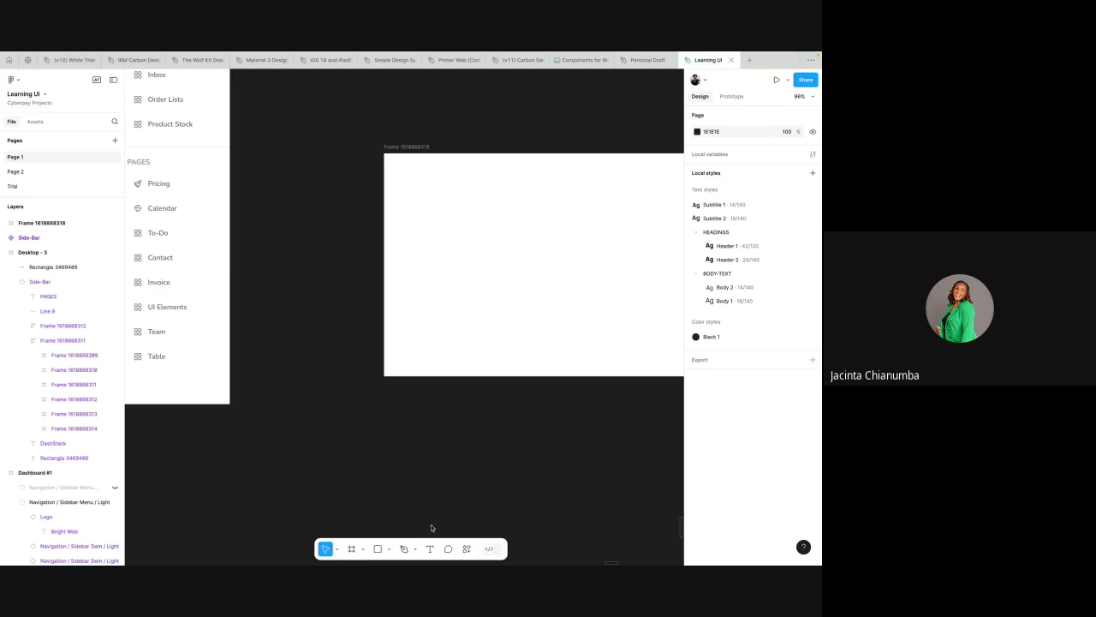
pyautogui.click(430, 549)
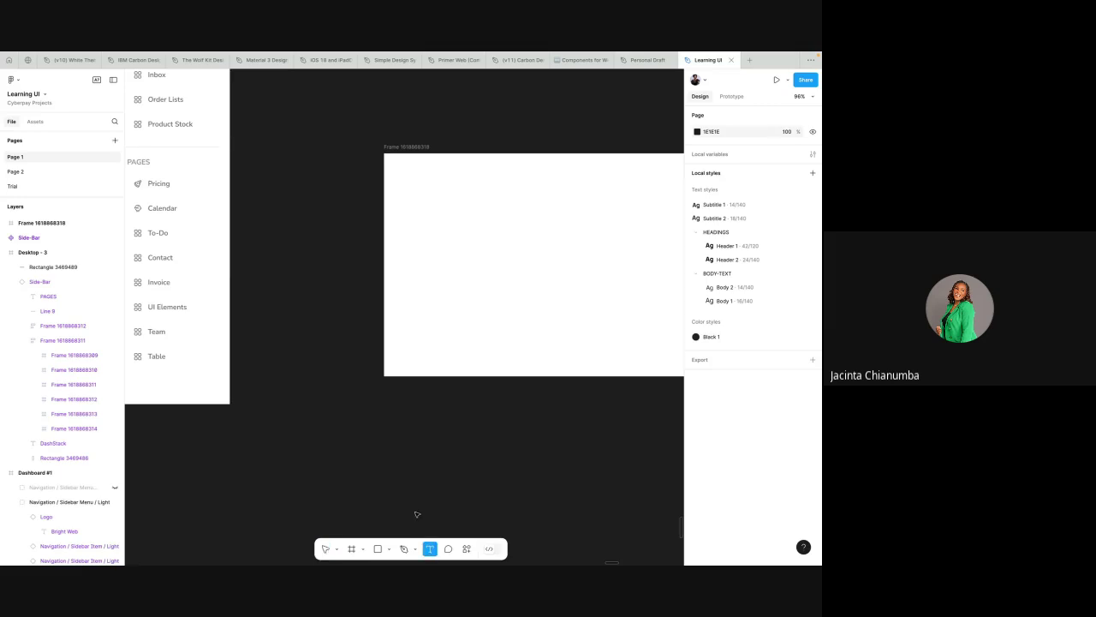
pyautogui.click(405, 267)
pyautogui.write('Produc')
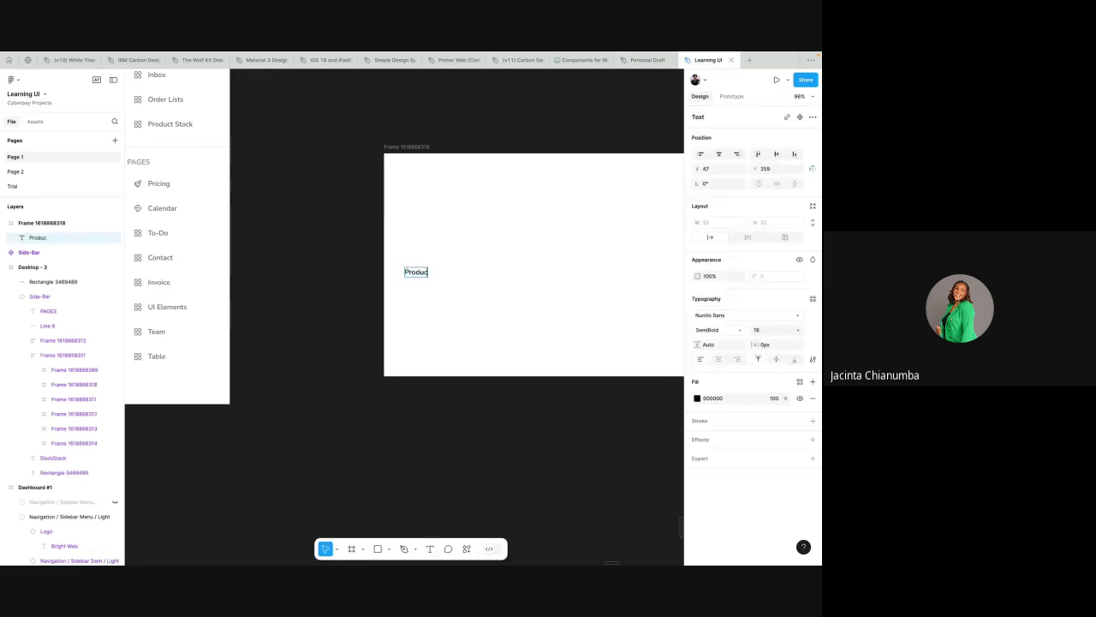
pyautogui.write('ts')
pyautogui.press('Escape')
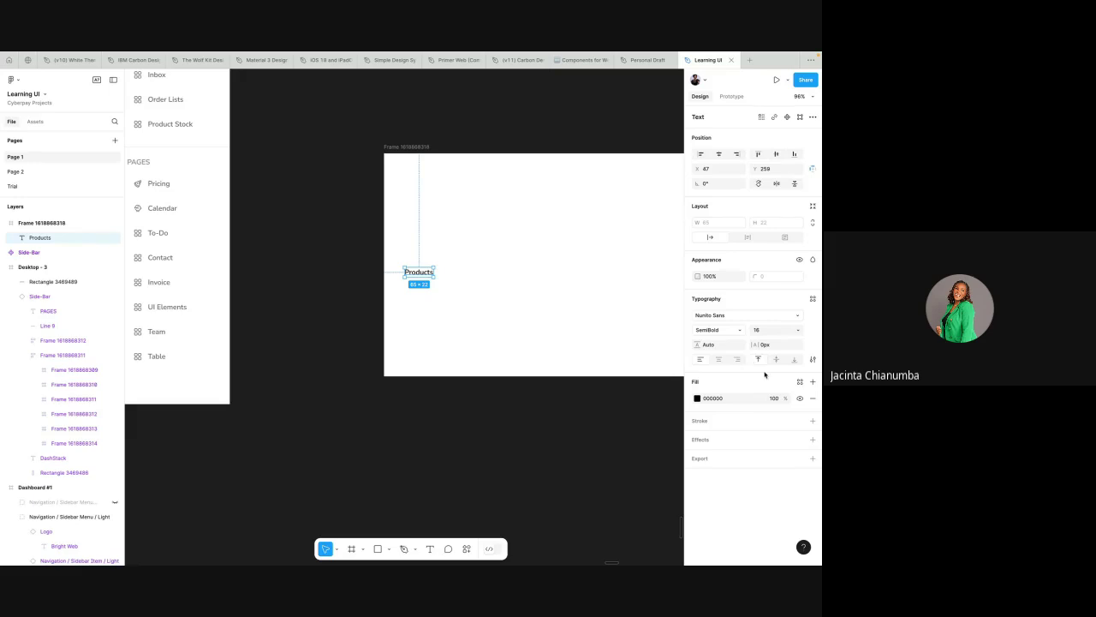
pyautogui.scroll(-10, 528, 257)
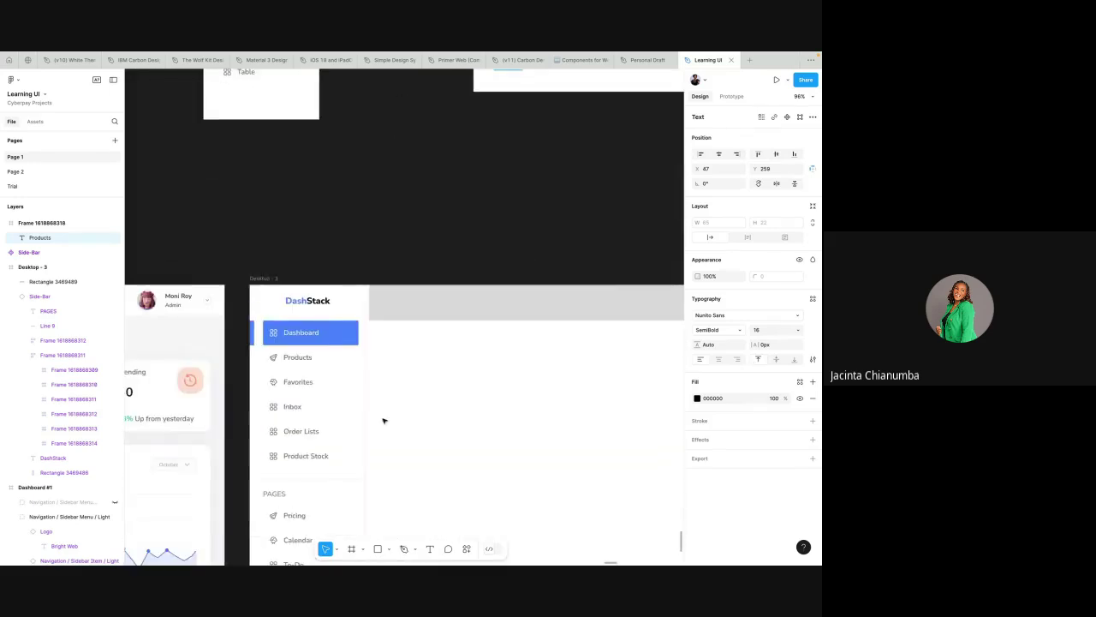
pyautogui.click(300, 386)
pyautogui.scroll(-5, 414, 162)
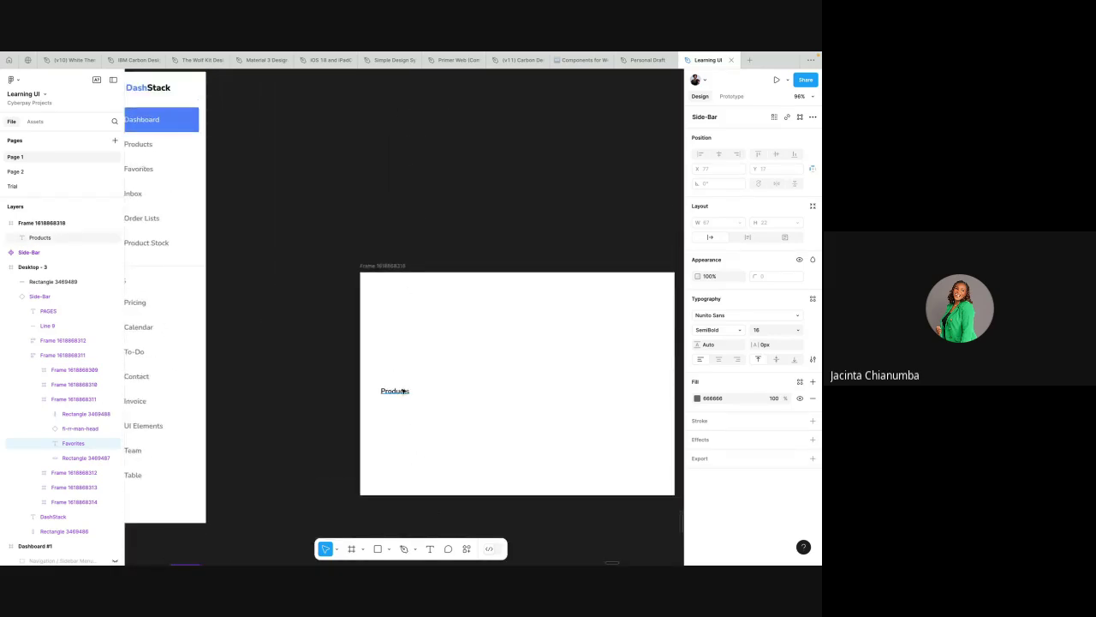
pyautogui.click(404, 391)
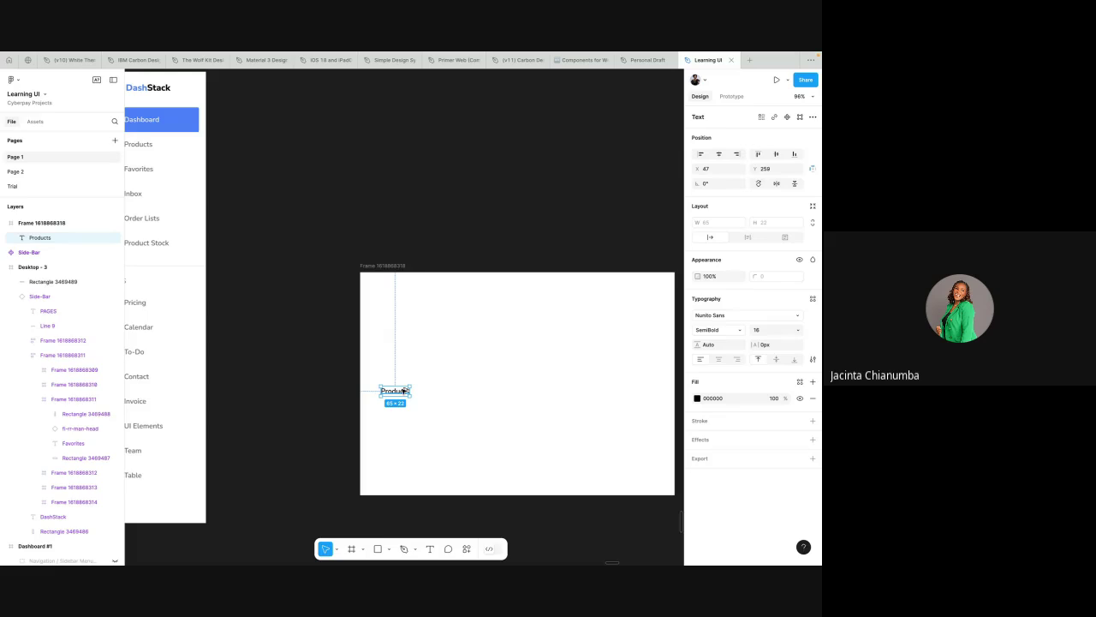
pyautogui.moveTo(404, 392); pyautogui.dragTo(521, 393)
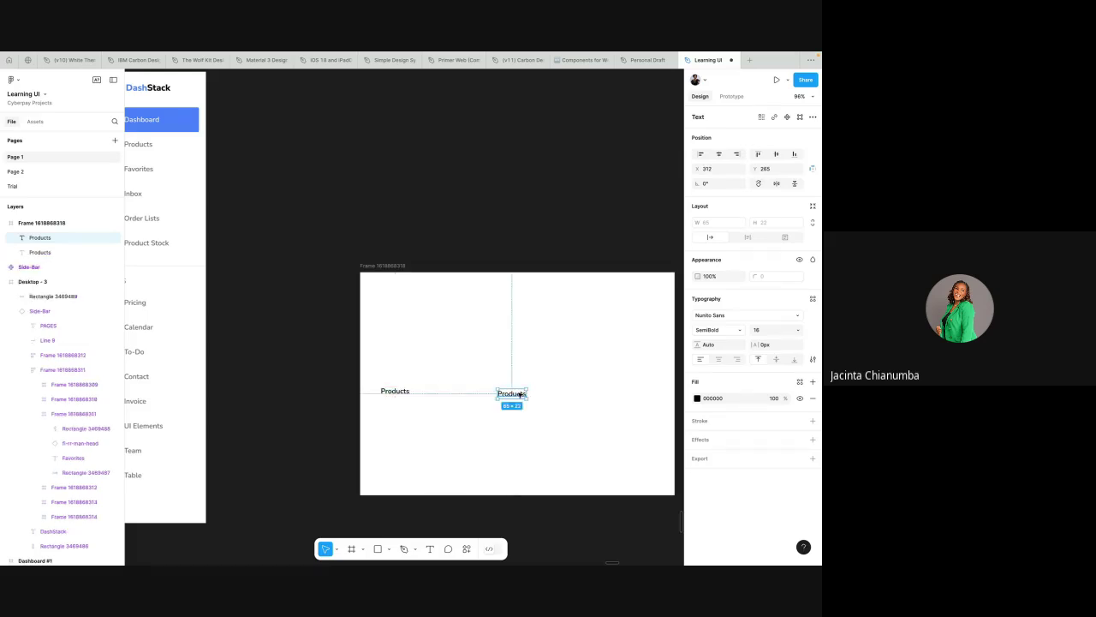
pyautogui.press('Delete')
# - Copy the Products item with its icon from the Side-Bar instance into the new frame, beside the Products text
pyautogui.scroll(-8, 519, 391)
pyautogui.hscroll(-3, 384, 465)
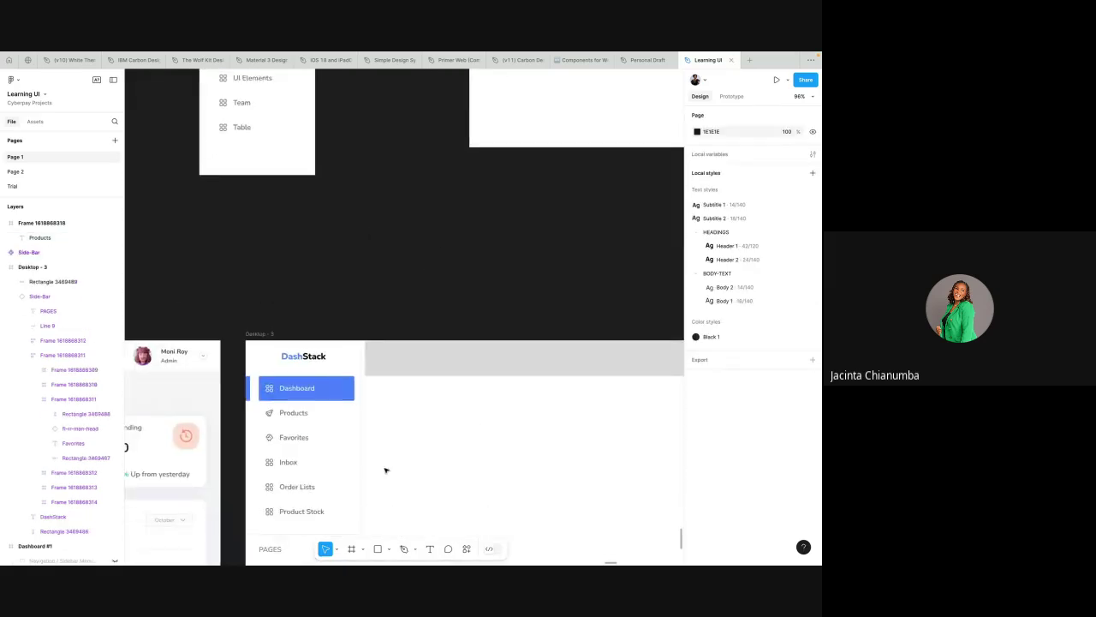
pyautogui.click(312, 399)
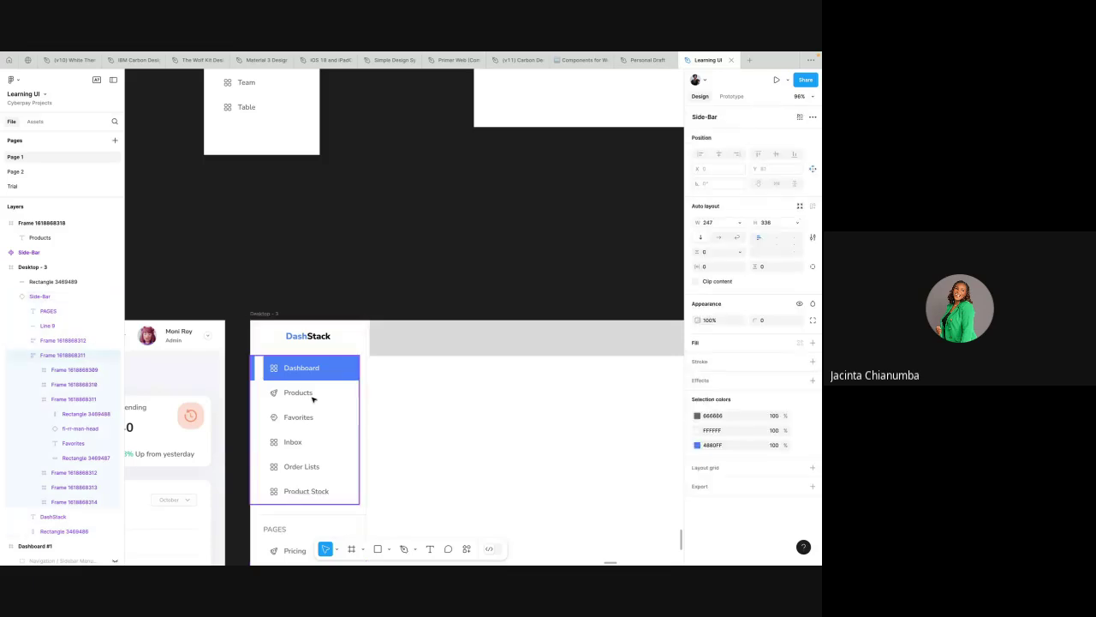
pyautogui.click(313, 398)
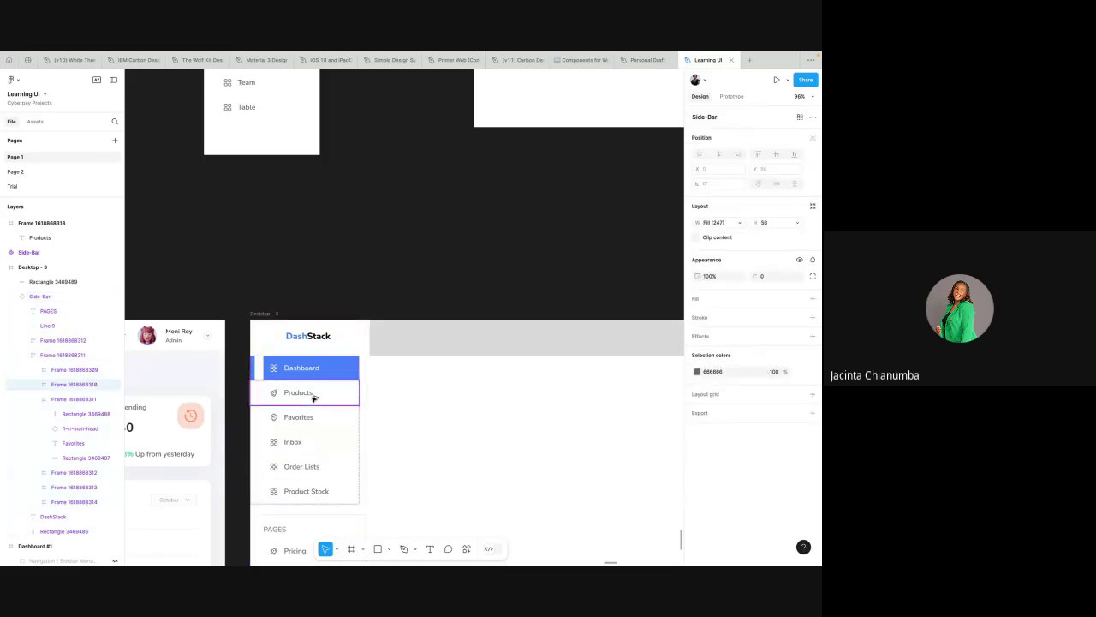
pyautogui.moveTo(313, 398); pyautogui.dragTo(467, 256)
pyautogui.scroll(3, 462, 266)
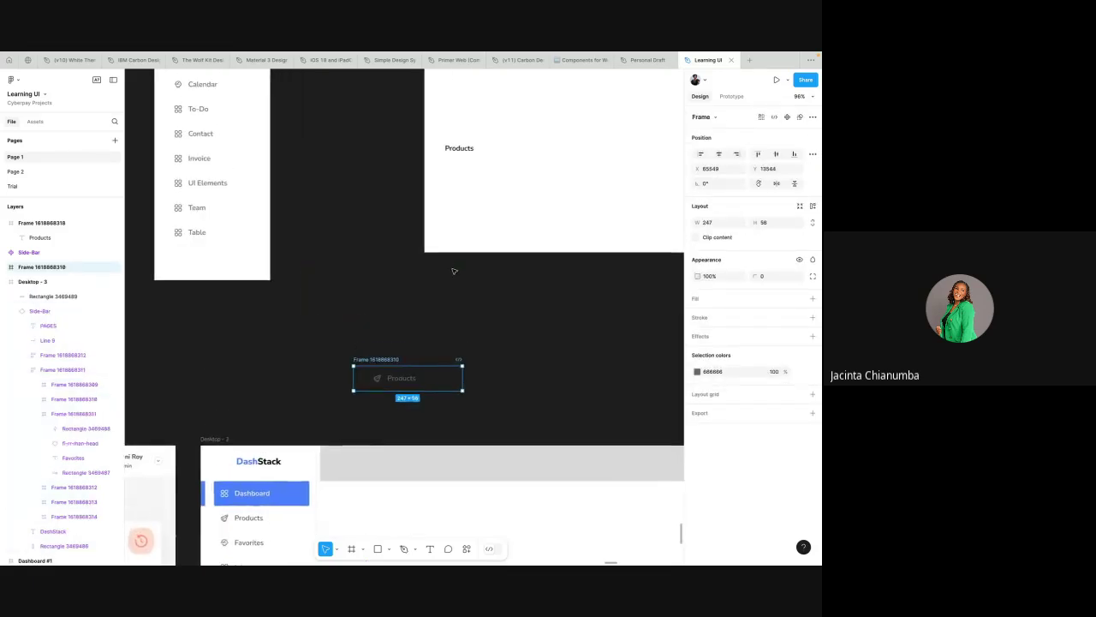
pyautogui.moveTo(376, 388); pyautogui.dragTo(574, 173)
pyautogui.hscroll(3, 574, 173)
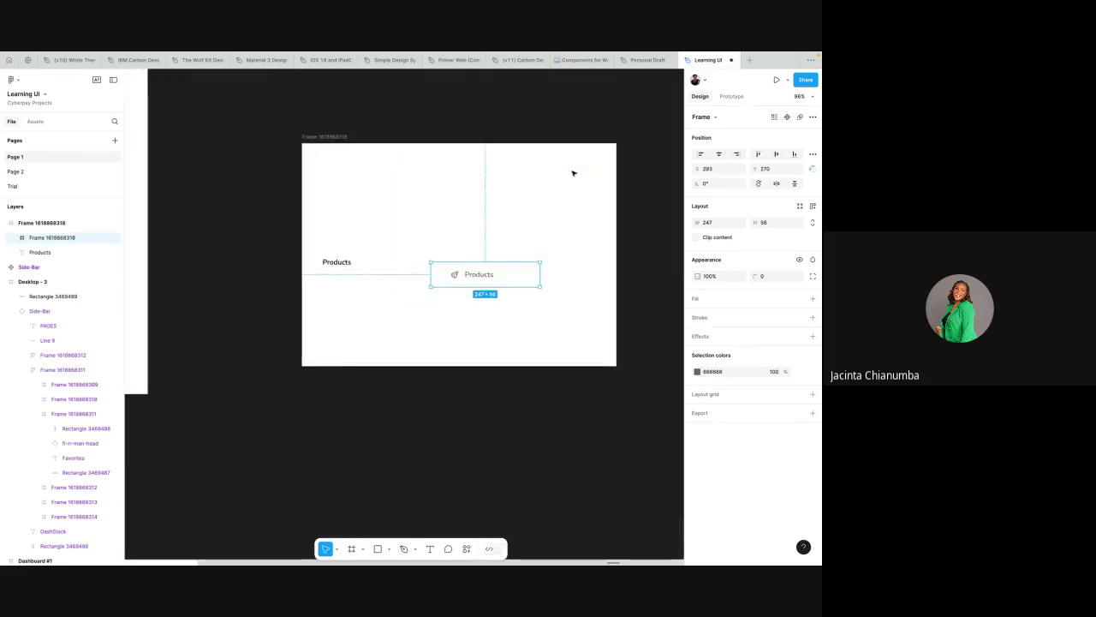
pyautogui.scroll(-3, 573, 173)
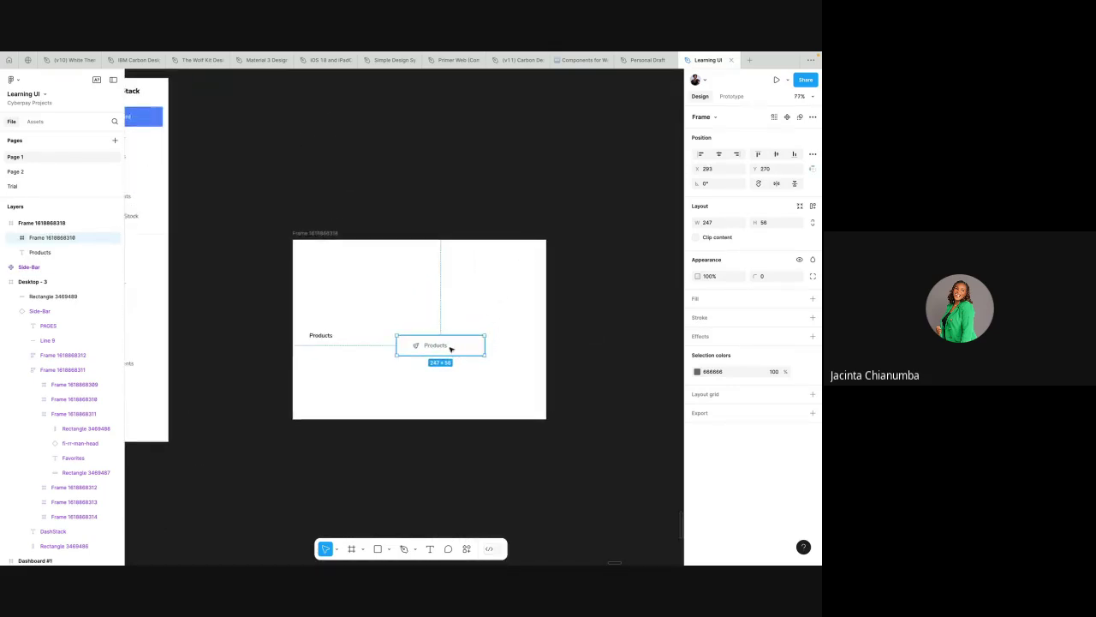
pyautogui.moveTo(451, 348); pyautogui.dragTo(451, 340)
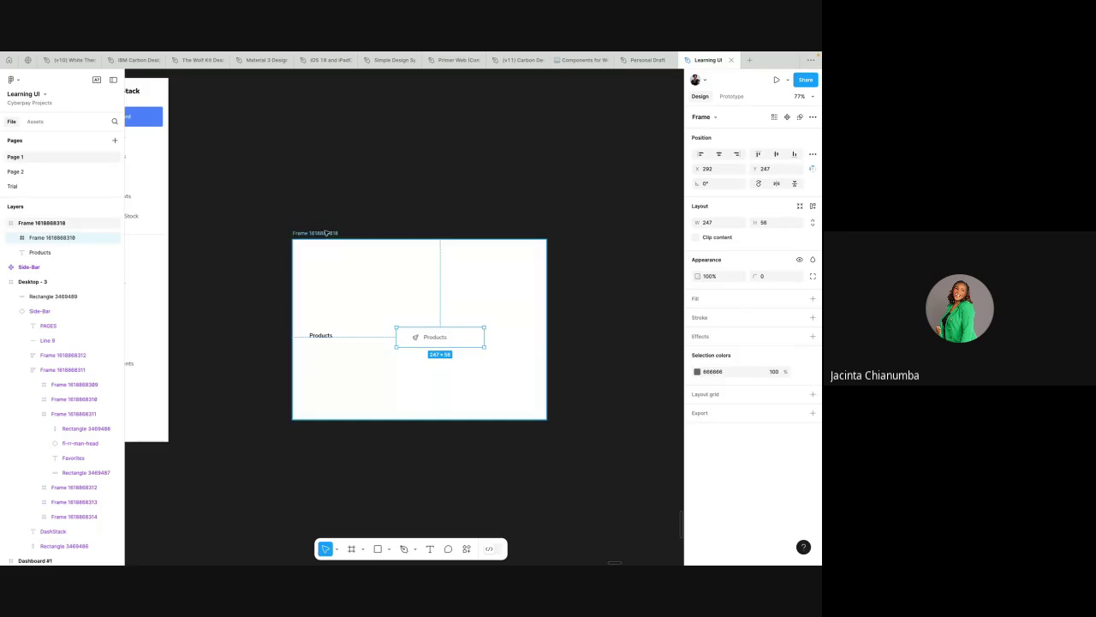
# - Narrow the new frame to about 604 wide and move the copied Products item below the Products text, against the frame's left edge
pyautogui.click(325, 233)
pyautogui.moveTo(515, 312)
pyautogui.mouseDown()
pyautogui.moveTo(484, 310)
pyautogui.moveTo(507, 311)
pyautogui.mouseUp()
pyautogui.click(450, 345)
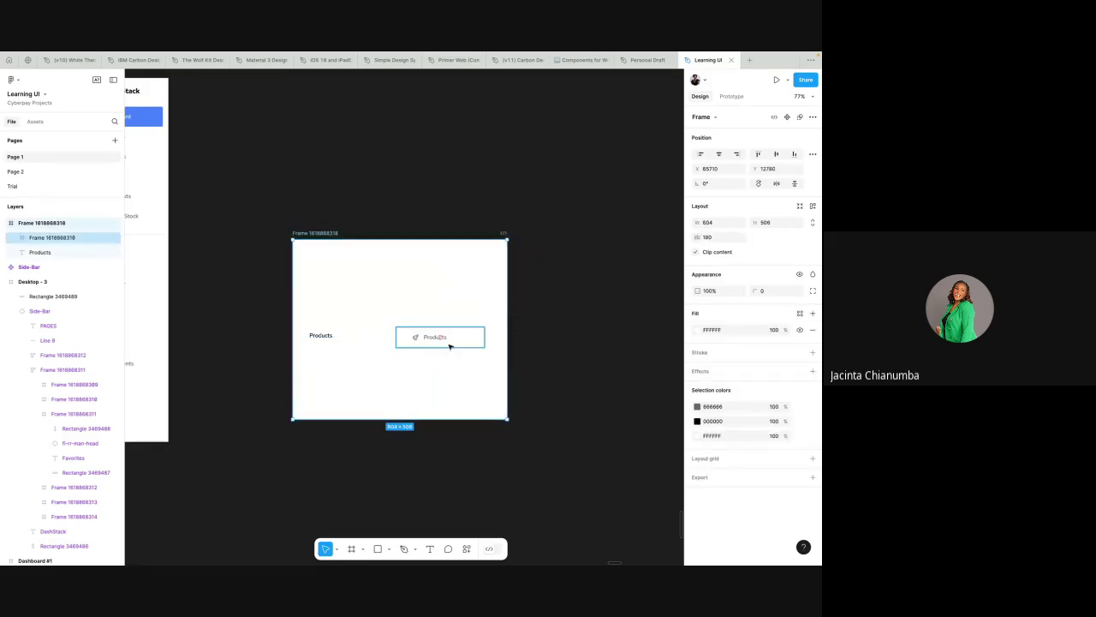
pyautogui.click(449, 346)
pyautogui.moveTo(446, 340); pyautogui.dragTo(434, 340)
pyautogui.scroll(-2, 434, 340)
pyautogui.moveTo(442, 294); pyautogui.dragTo(369, 328)
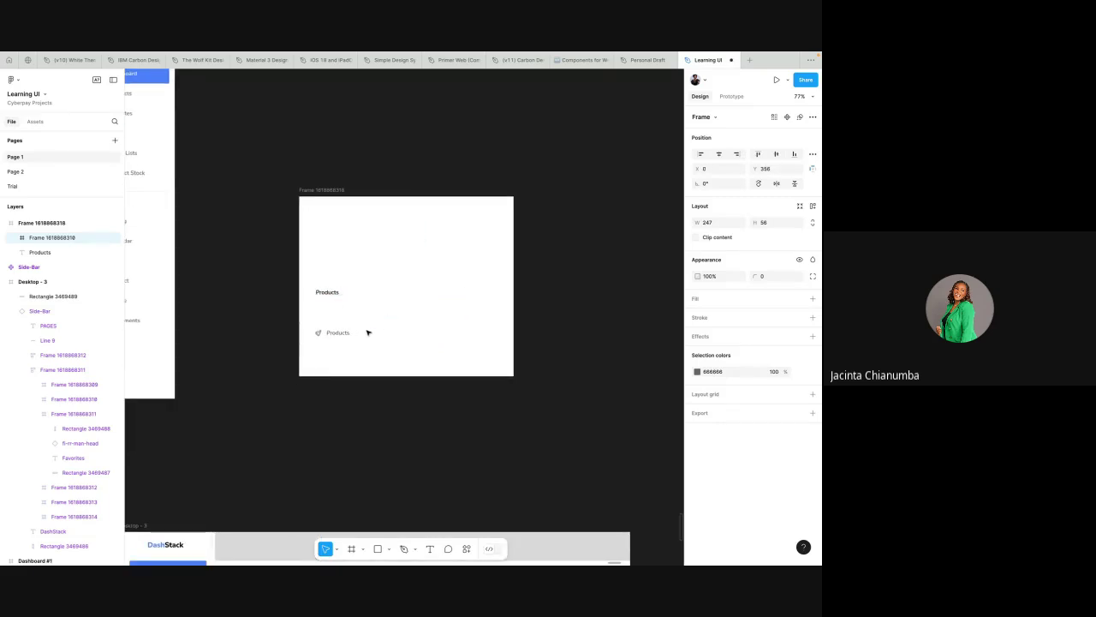
# - Duplicate the frame beside itself and delete both Products elements from the copy
pyautogui.click(334, 195)
pyautogui.hscroll(2, 421, 181)
pyautogui.scroll(1, 421, 182)
pyautogui.scroll(-3, 422, 183)
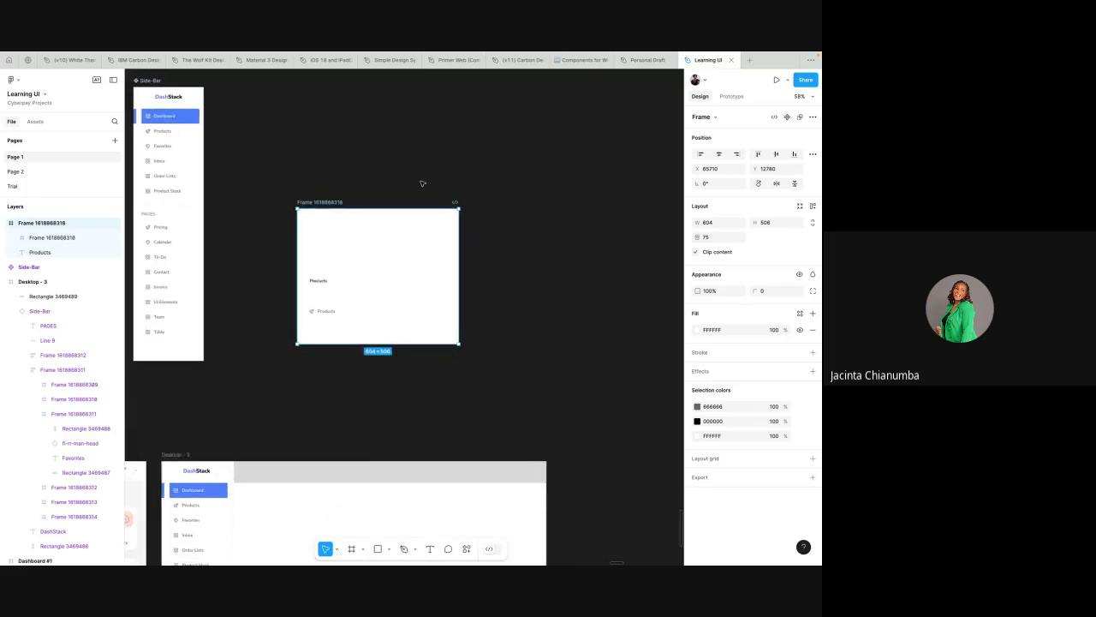
pyautogui.hotkey('ctrl', 'd')
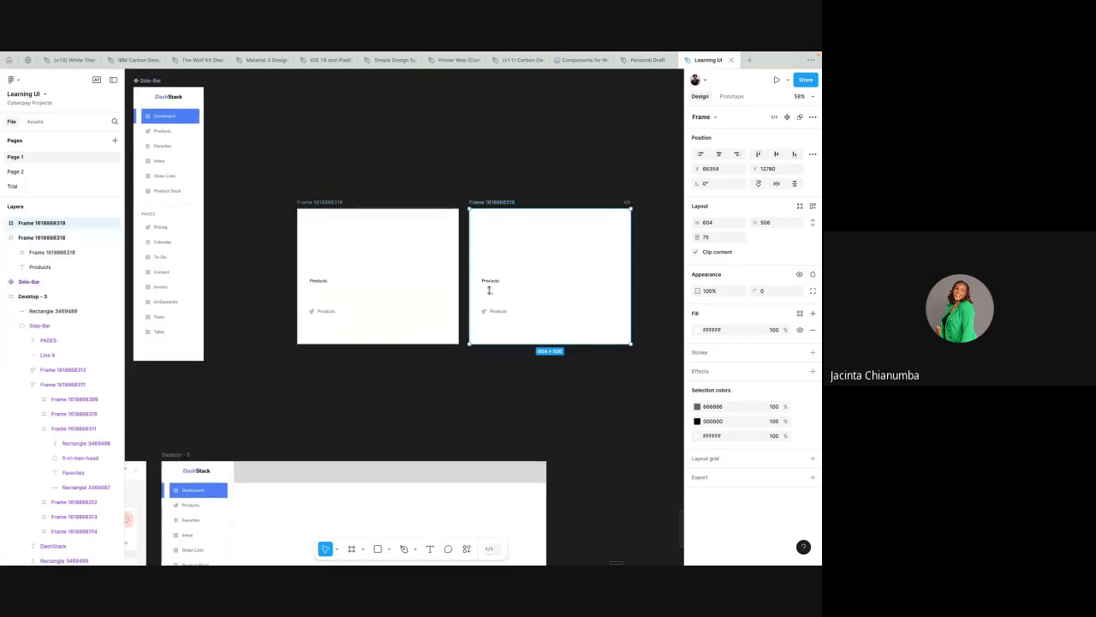
pyautogui.click(468, 270)
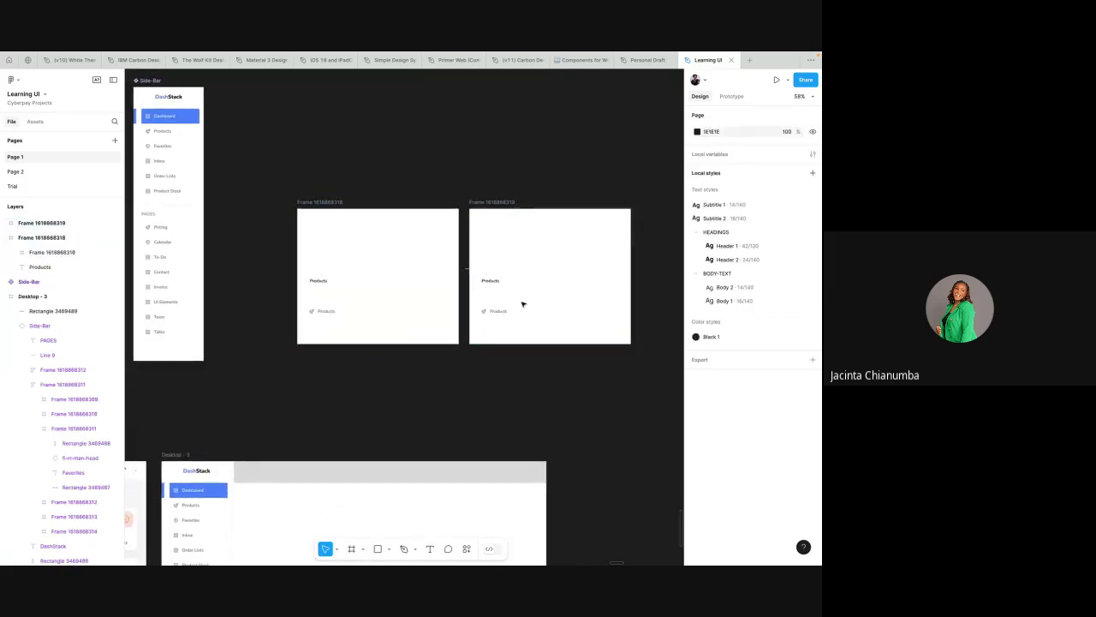
pyautogui.moveTo(467, 268); pyautogui.dragTo(529, 332)
pyautogui.press('Delete')
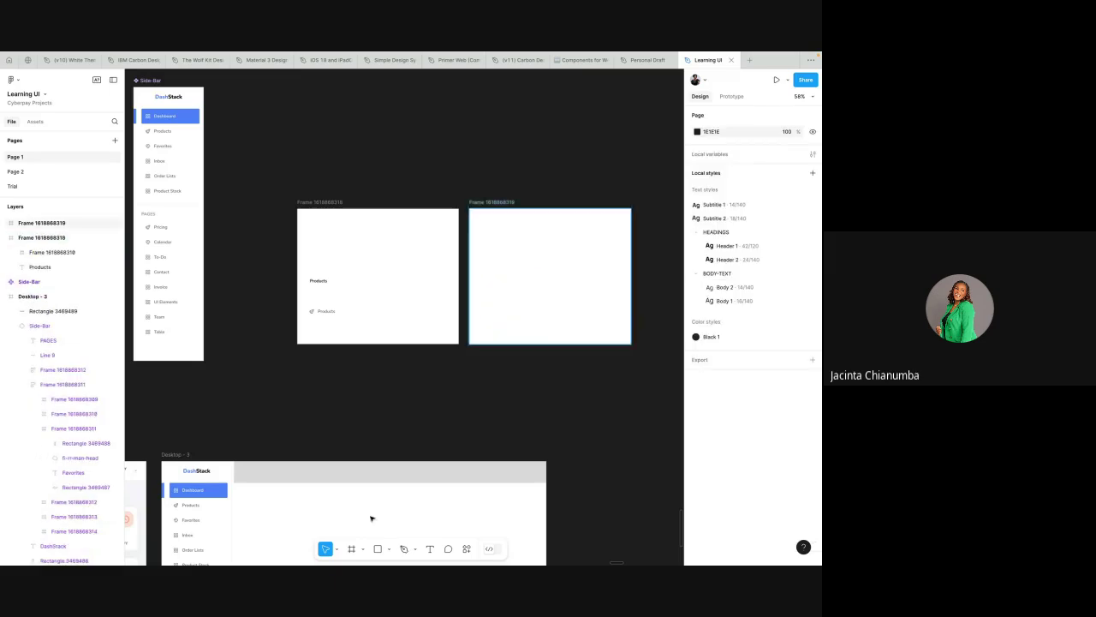
# - Draw a rectangle about 302 by 395 in the duplicated frame and fill it with light pink
pyautogui.click(377, 549)
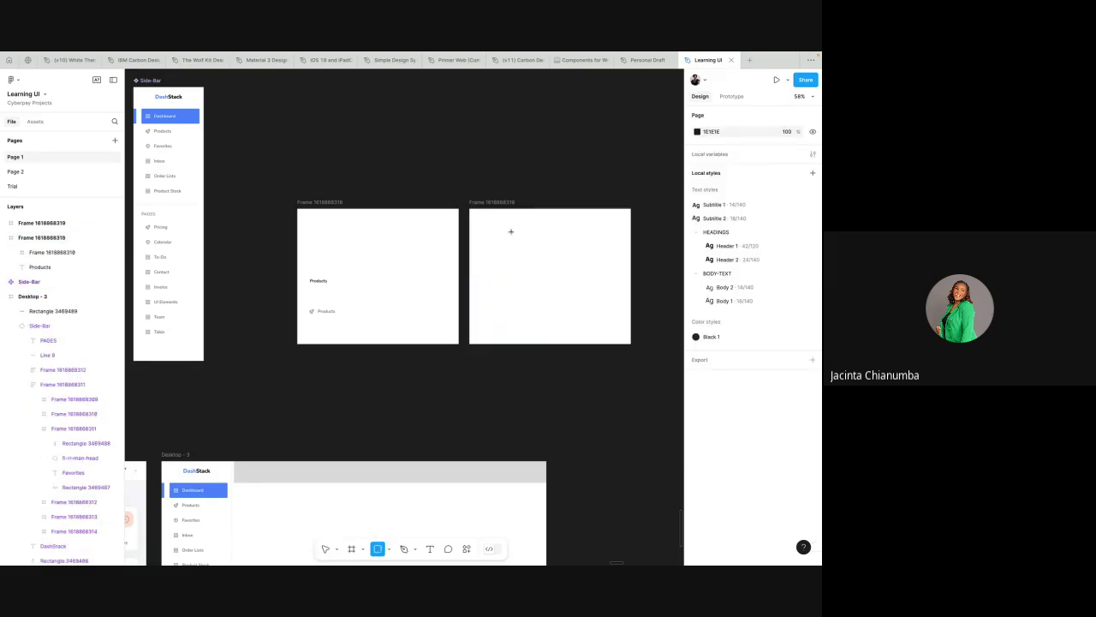
pyautogui.moveTo(511, 232); pyautogui.dragTo(593, 338)
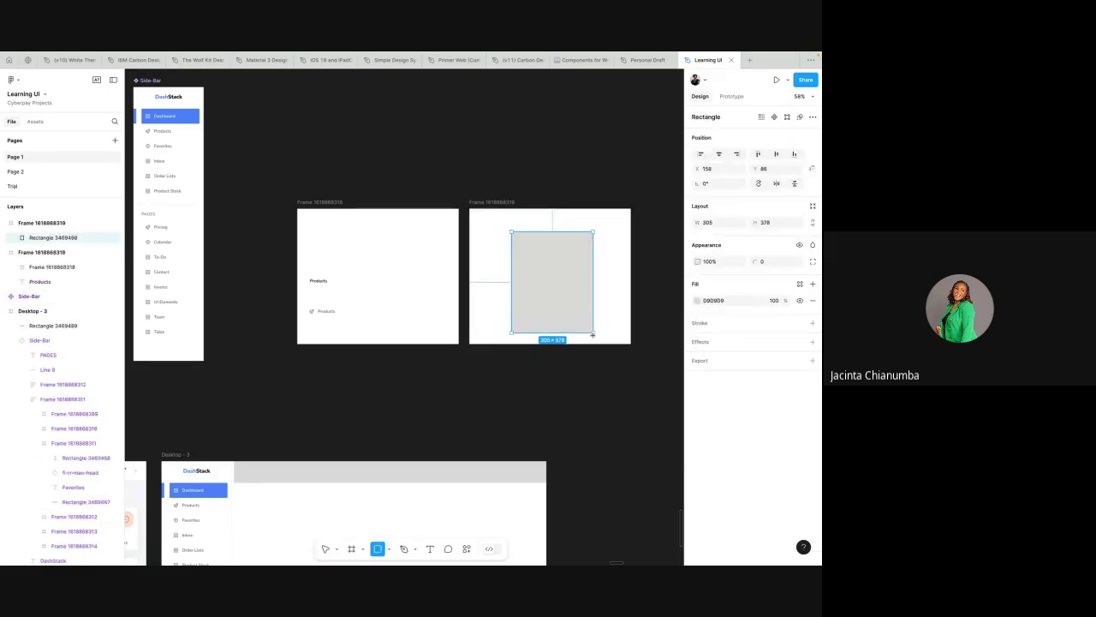
pyautogui.click(388, 549)
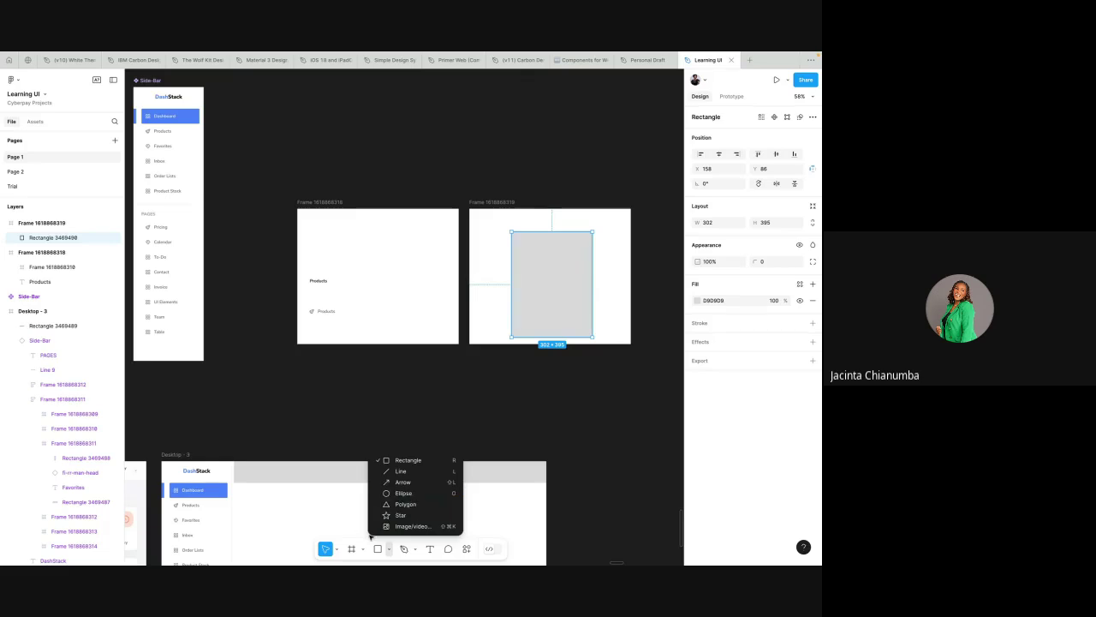
pyautogui.click(696, 301)
pyautogui.click(647, 352)
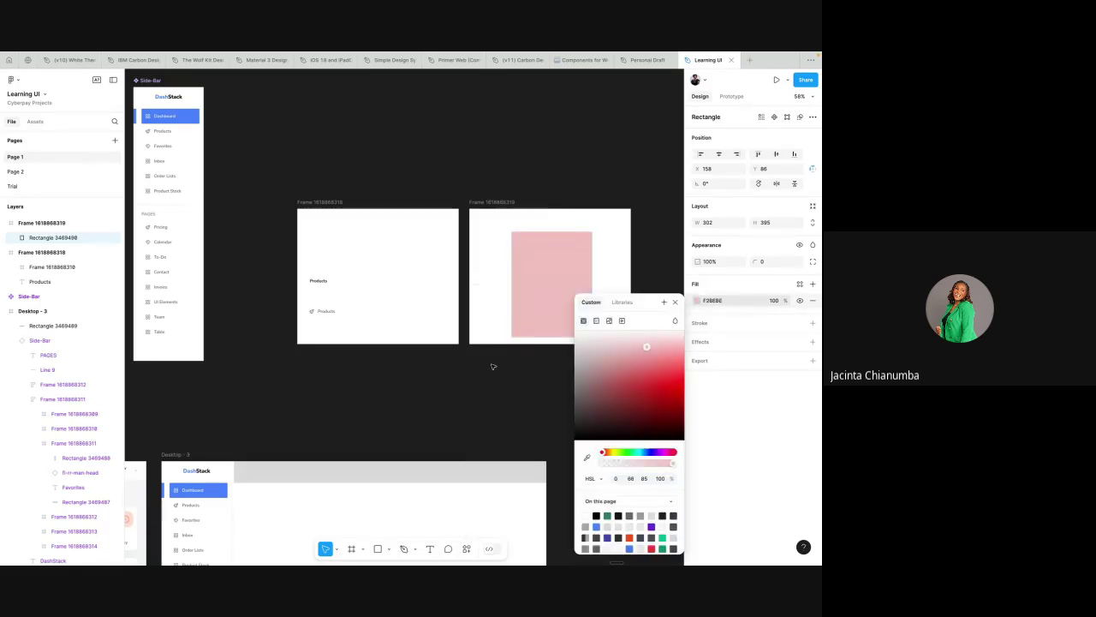
pyautogui.click(642, 154)
# - Switch to prototyping and connect the Products text in the first frame to the frame with the pink rectangle
pyautogui.click(728, 97)
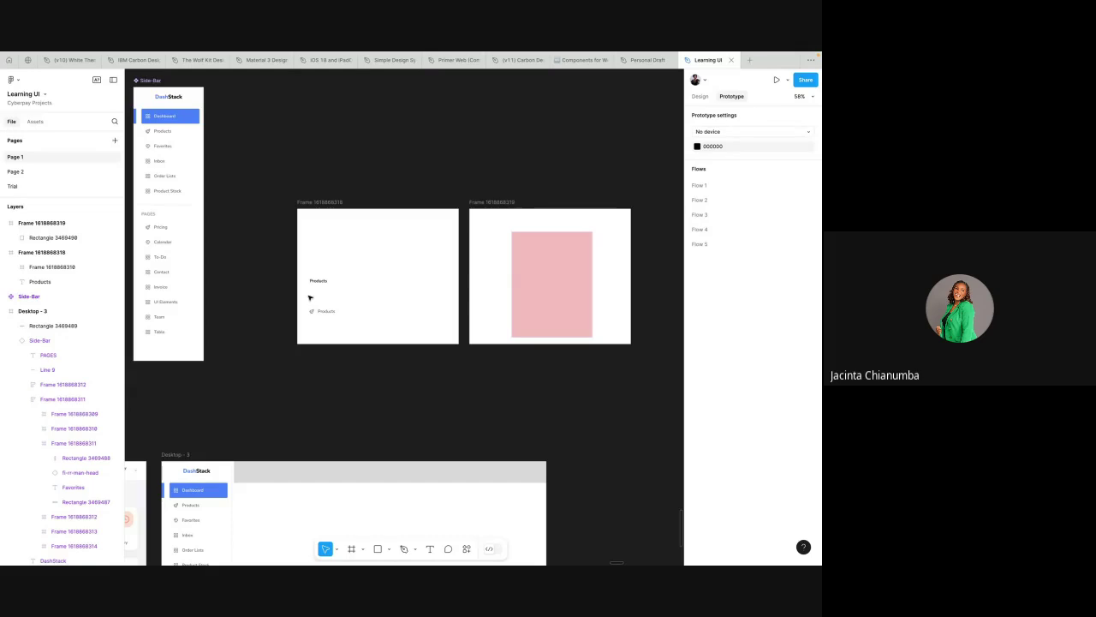
pyautogui.scroll(5, 316, 284)
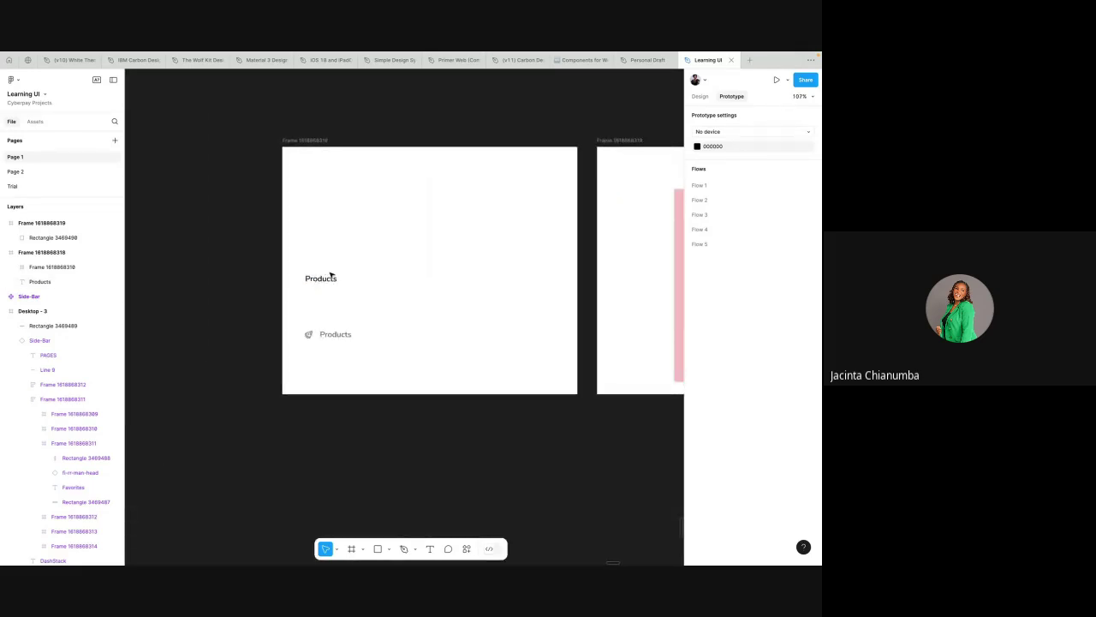
pyautogui.click(331, 280)
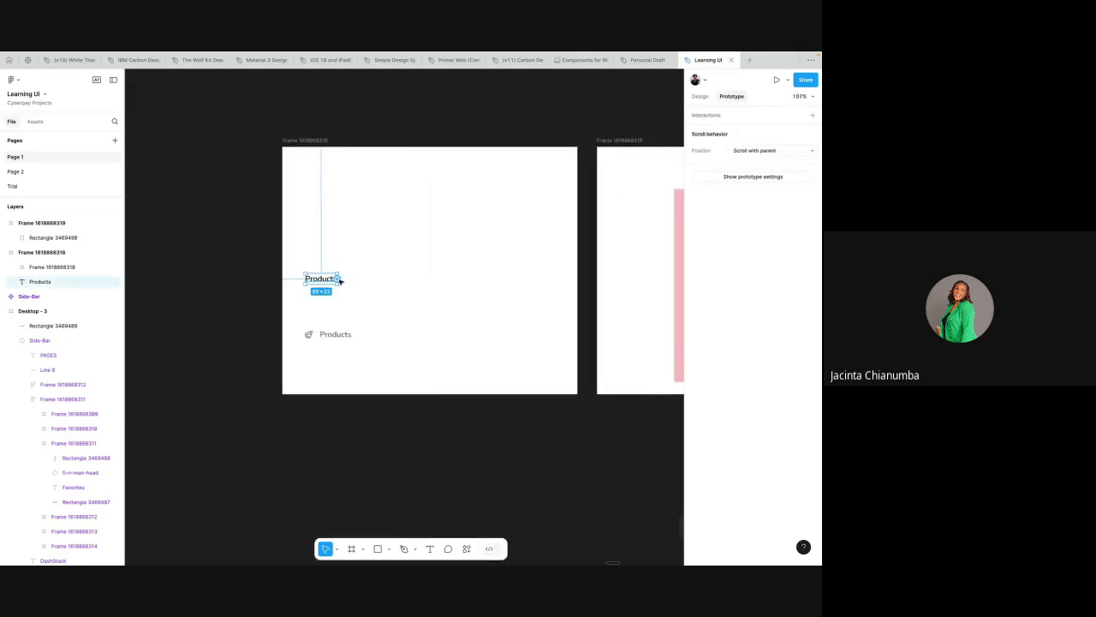
pyautogui.scroll(-2, 340, 281)
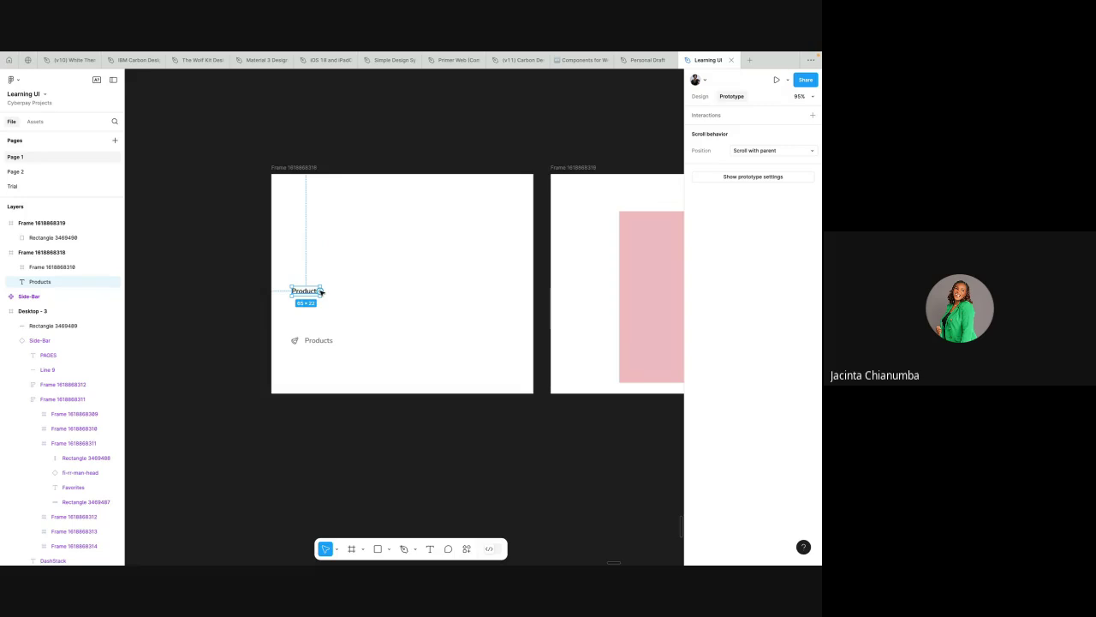
pyautogui.moveTo(321, 292); pyautogui.dragTo(578, 240)
# - Connect the Products item with the icon to the frame containing the pink rectangle, navigating on click
pyautogui.click(337, 342)
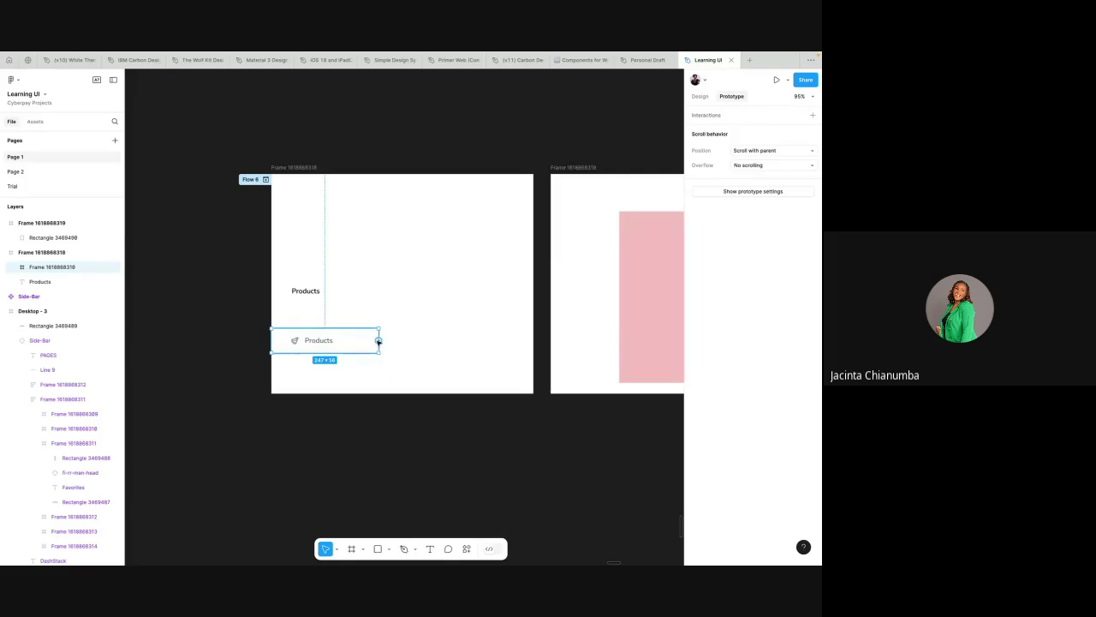
pyautogui.moveTo(378, 340); pyautogui.dragTo(565, 299)
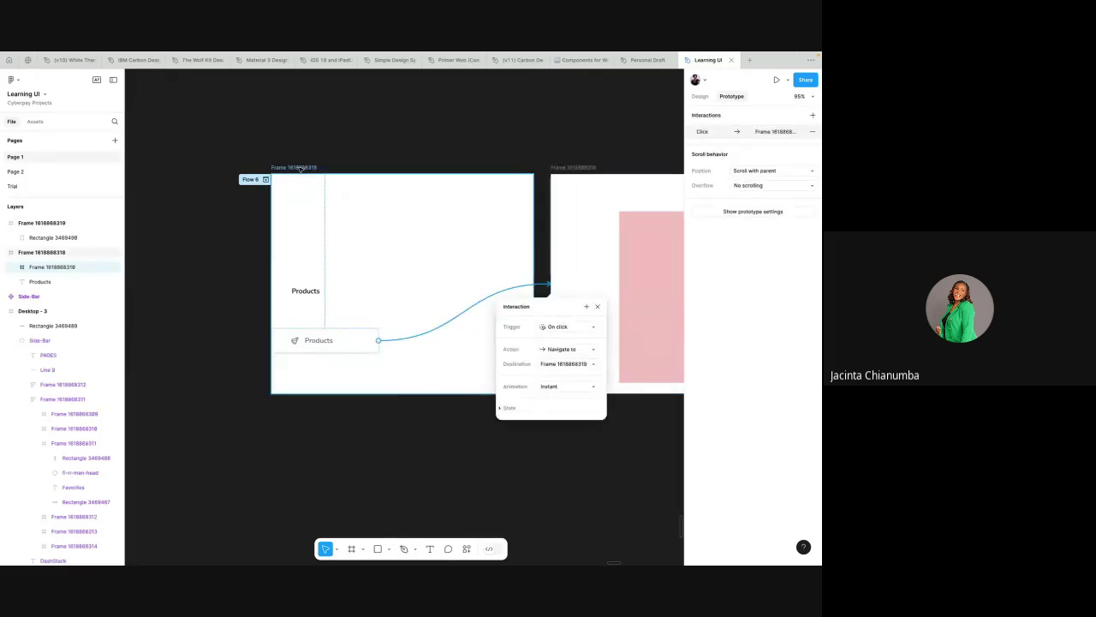
# - Preview the prototype from the first test frame with the flows list hidden, and check the Products hotspots
pyautogui.click(300, 168)
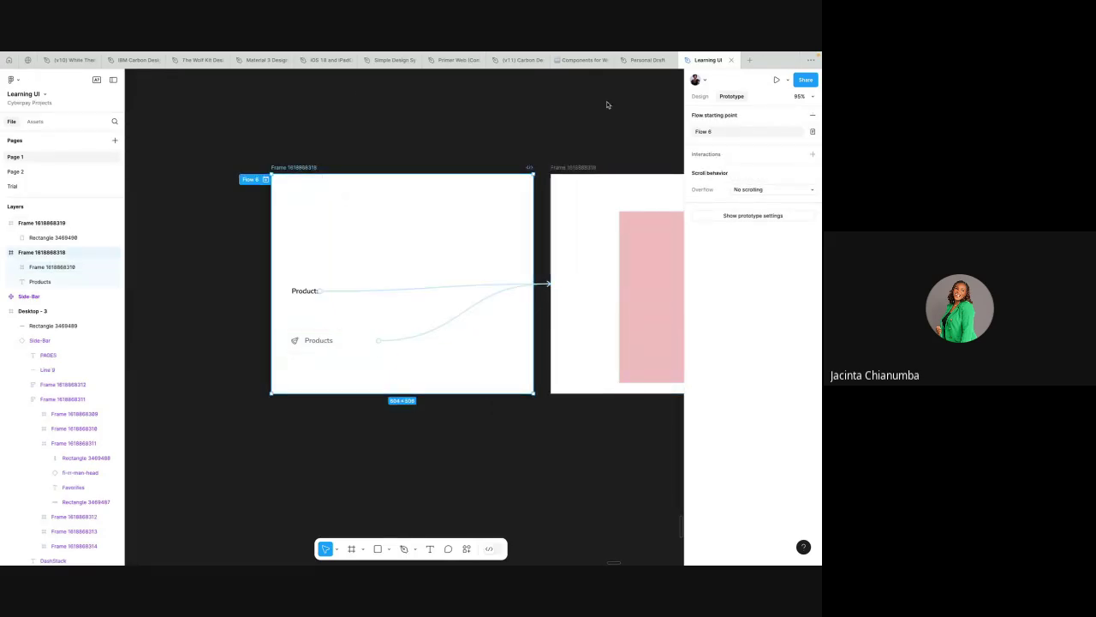
pyautogui.click(777, 80)
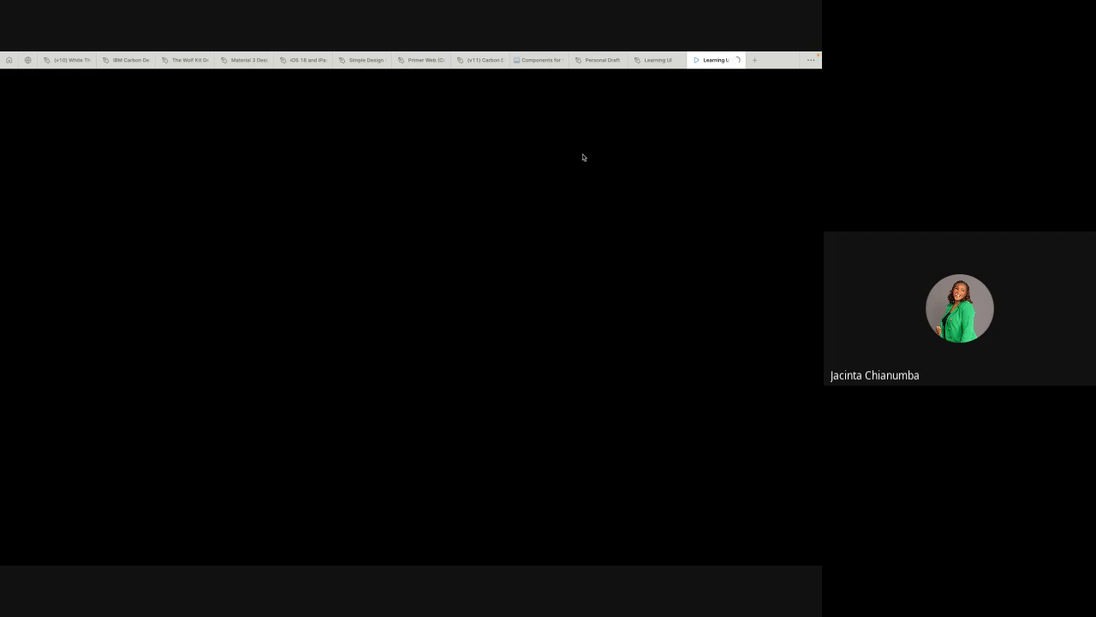
pyautogui.click(642, 61)
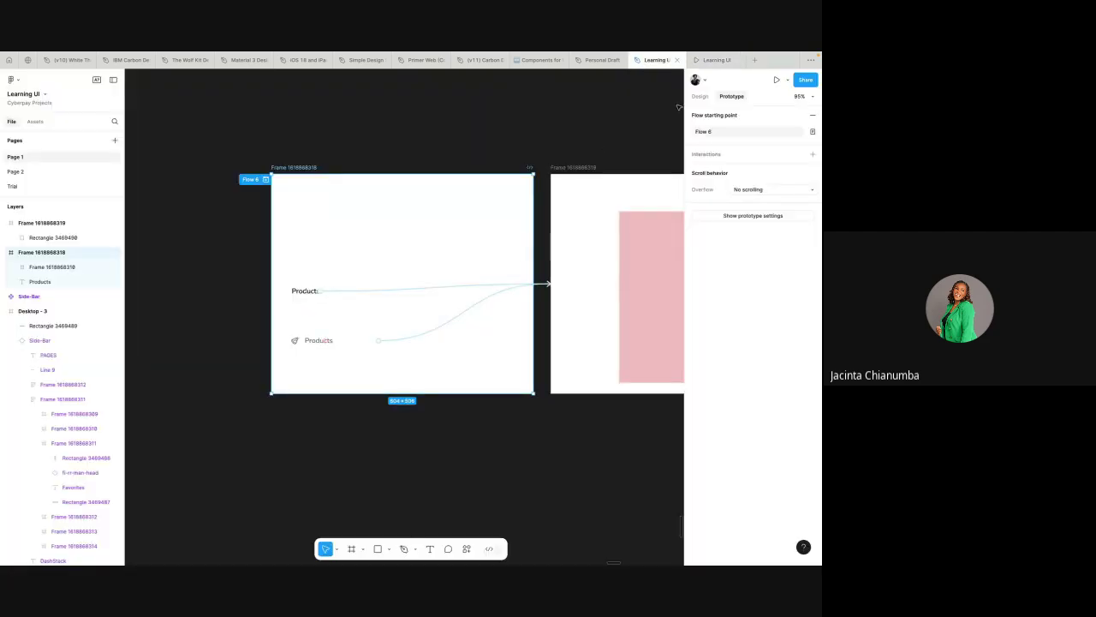
pyautogui.click(710, 58)
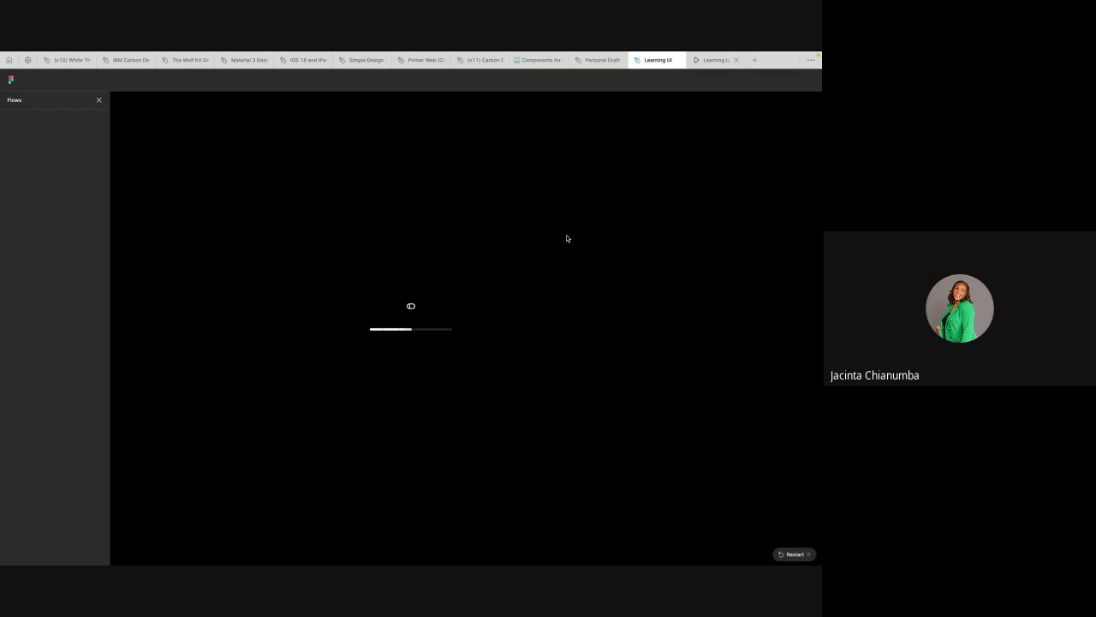
pyautogui.click(100, 101)
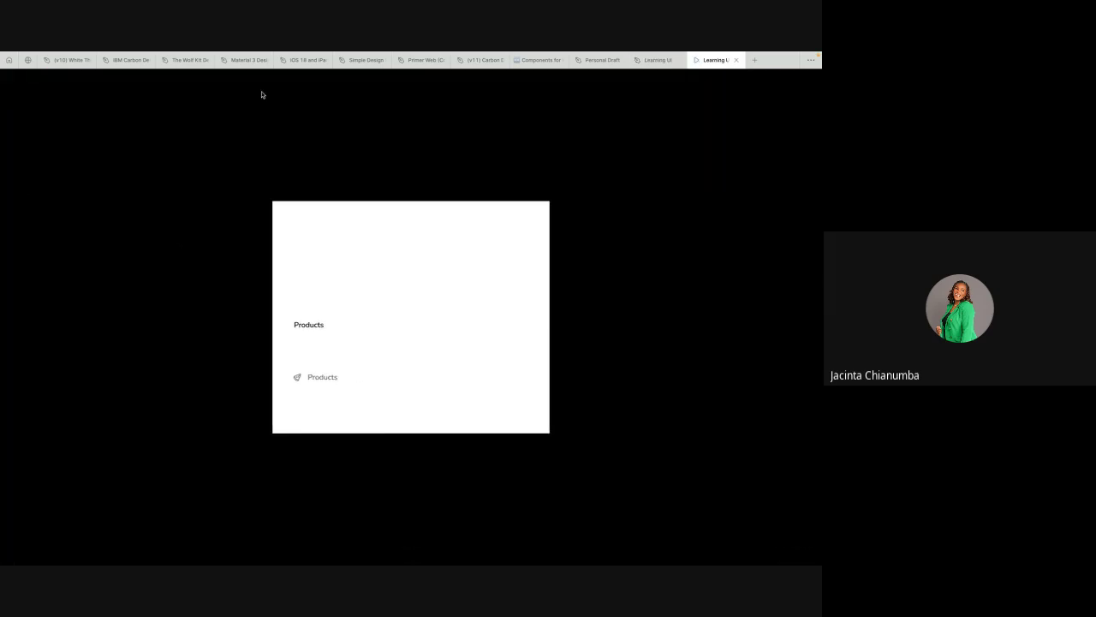
pyautogui.click(373, 311)
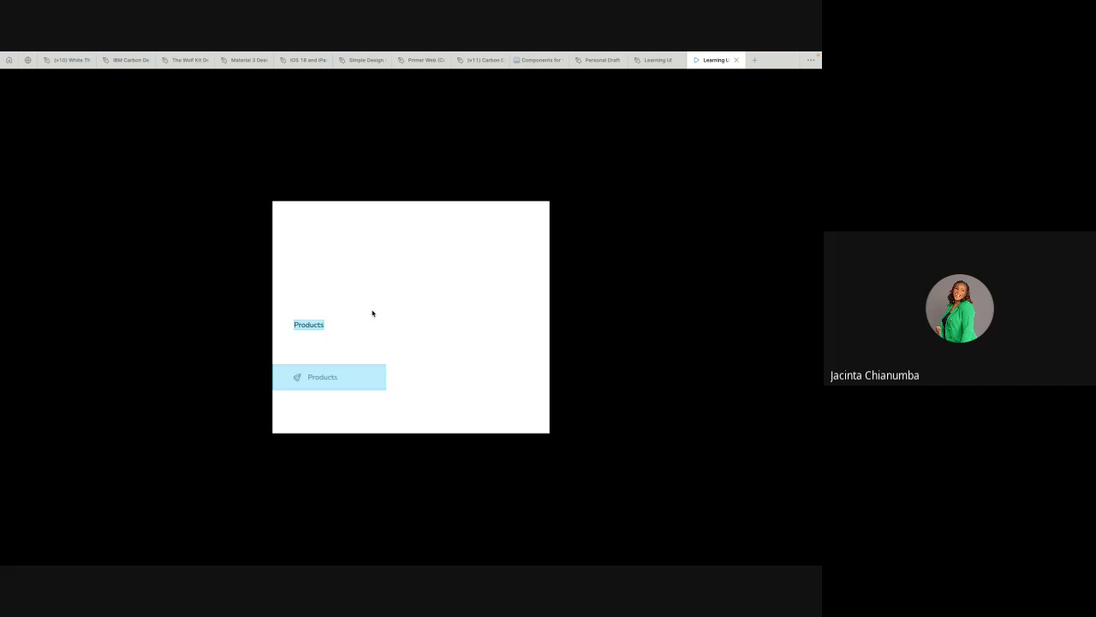
pyautogui.click(345, 323)
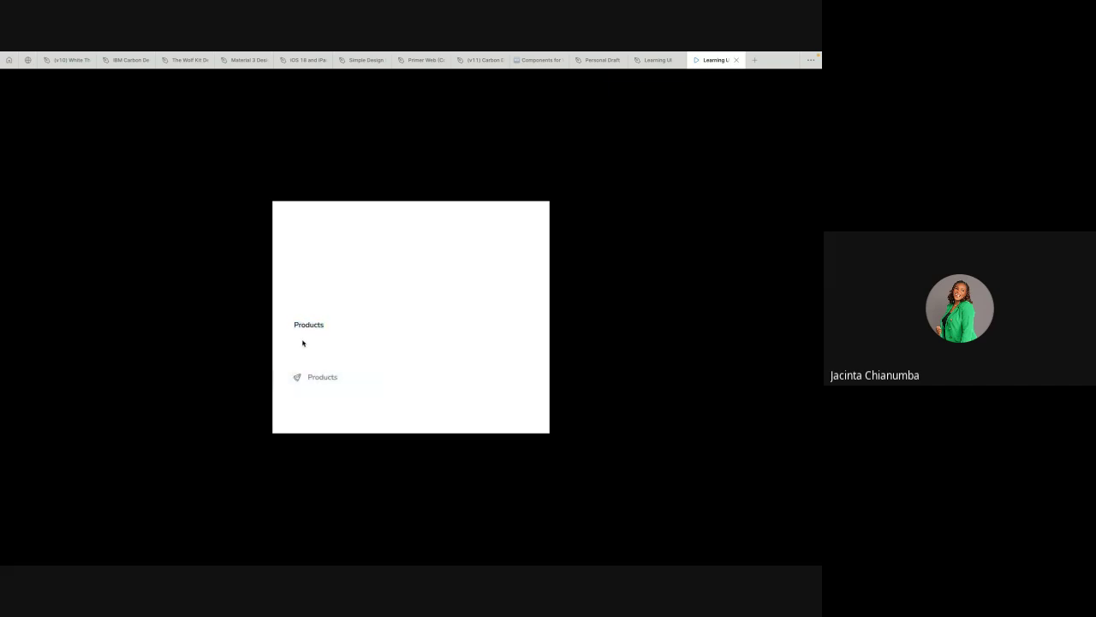
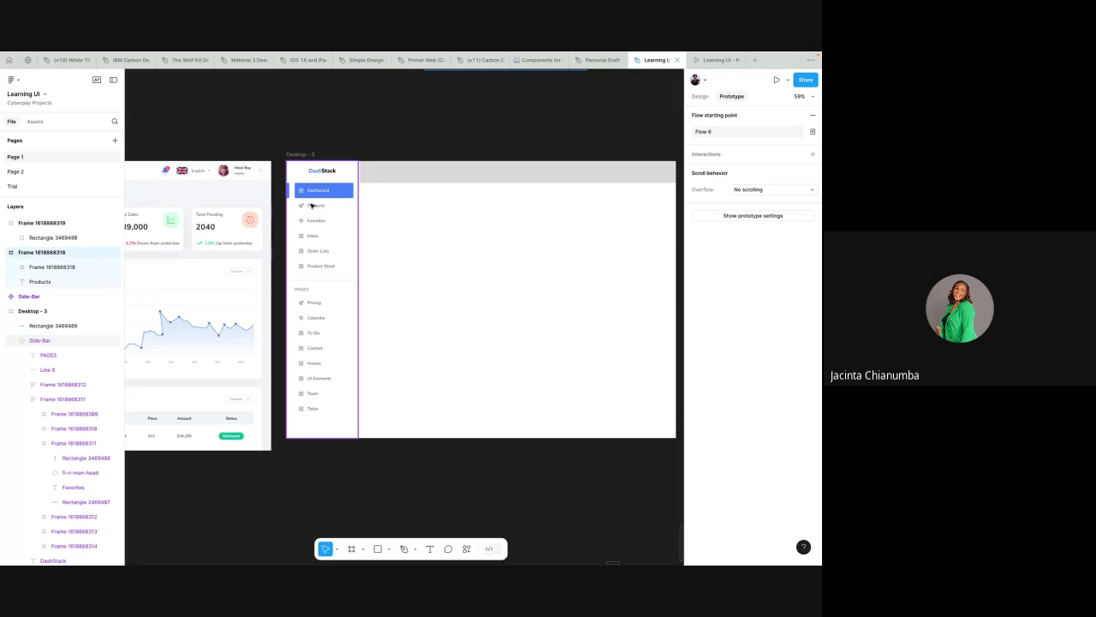
# - Switch back to design editing and extend Desktop - 3's grey header rectangle toward the sidebar, to X 263 and width 1177
pyautogui.scroll(5, 308, 206)
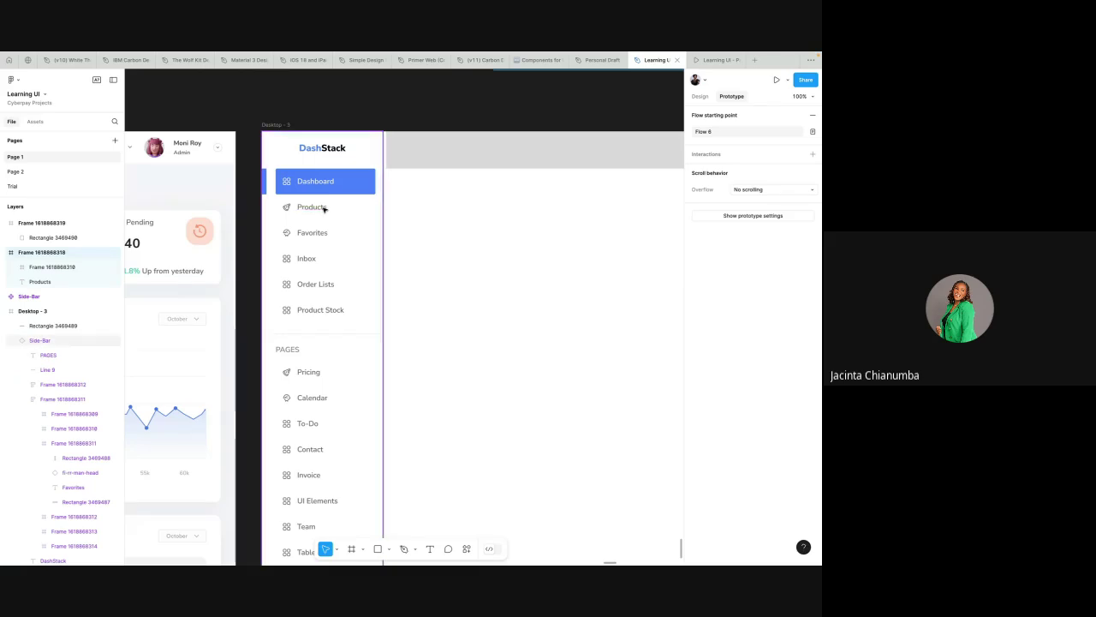
pyautogui.click(387, 149)
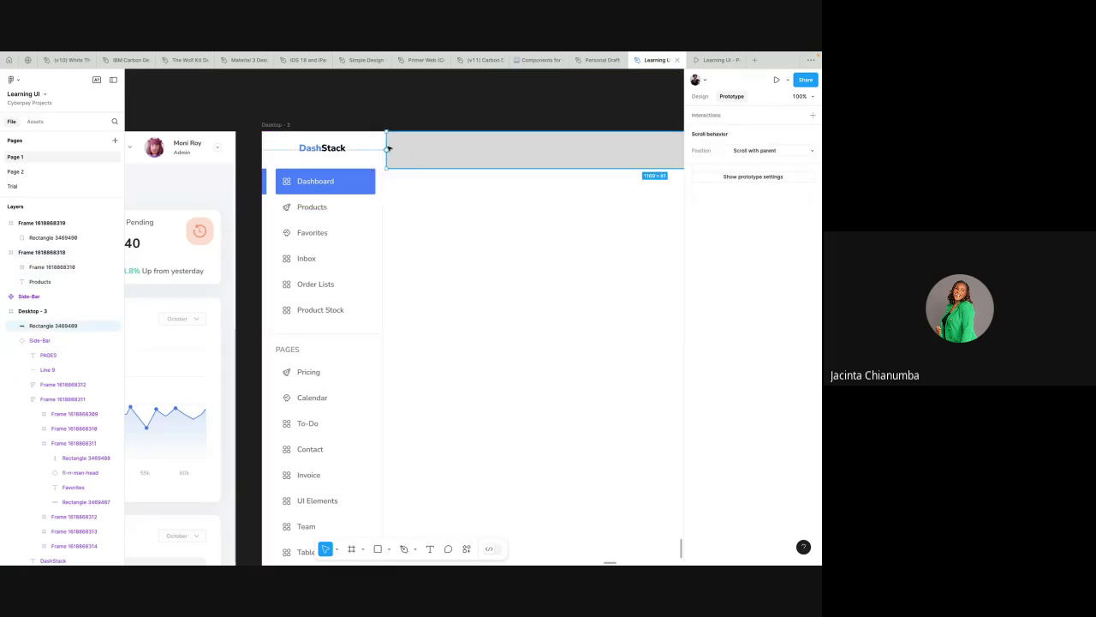
pyautogui.click(700, 96)
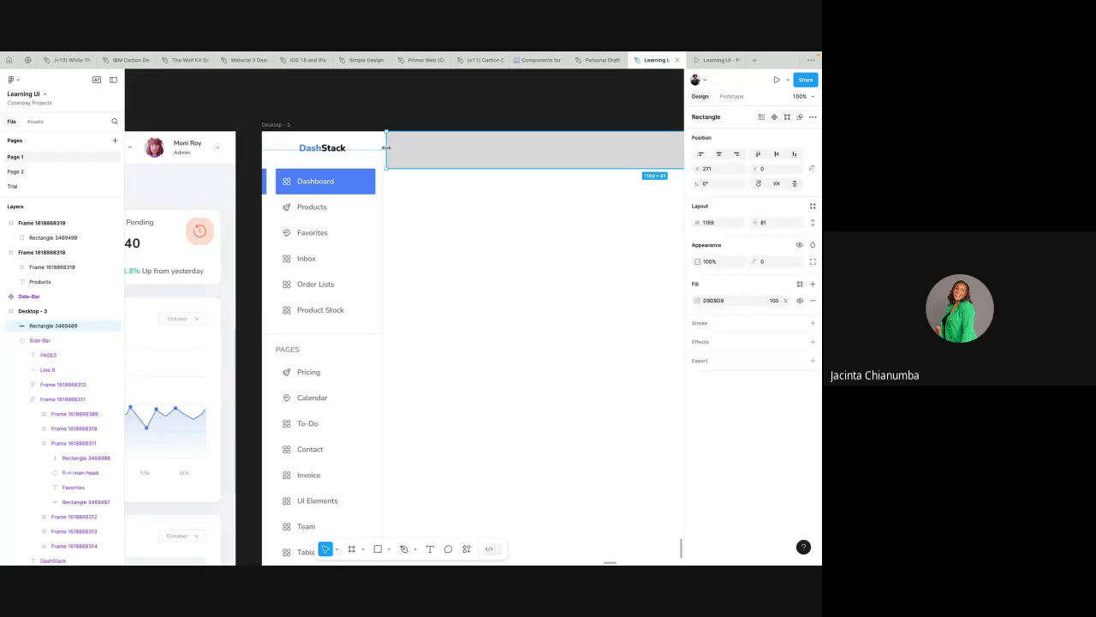
pyautogui.moveTo(383, 147); pyautogui.dragTo(379, 148)
# - Examine the header bar of the reference Dashboard design beside Desktop - 3
pyautogui.scroll(-5, 444, 185)
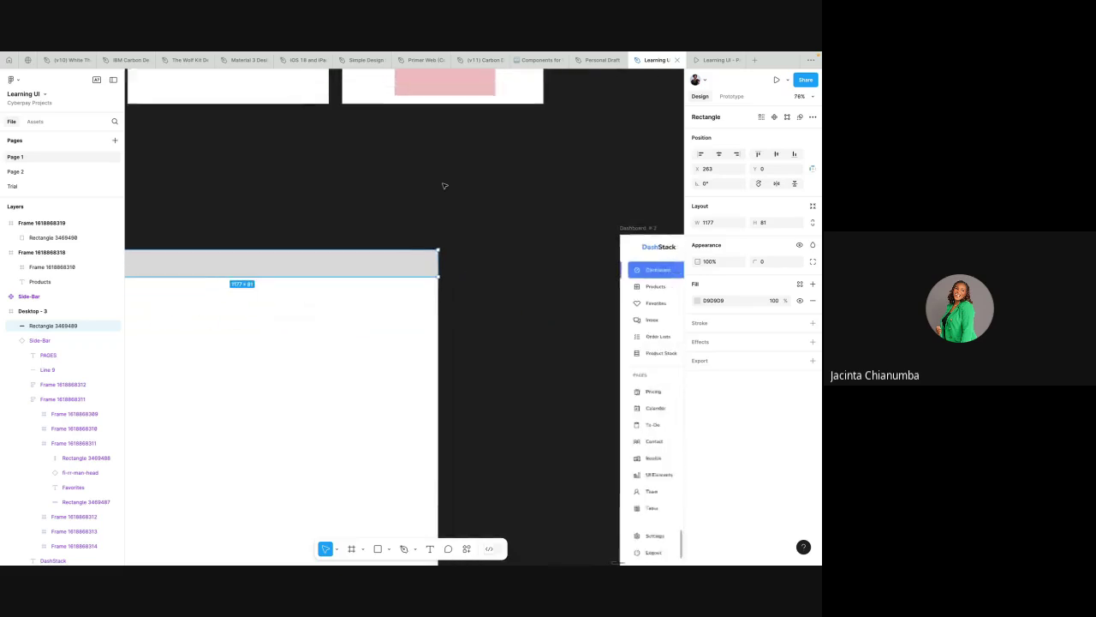
pyautogui.hscroll(-10, 443, 185)
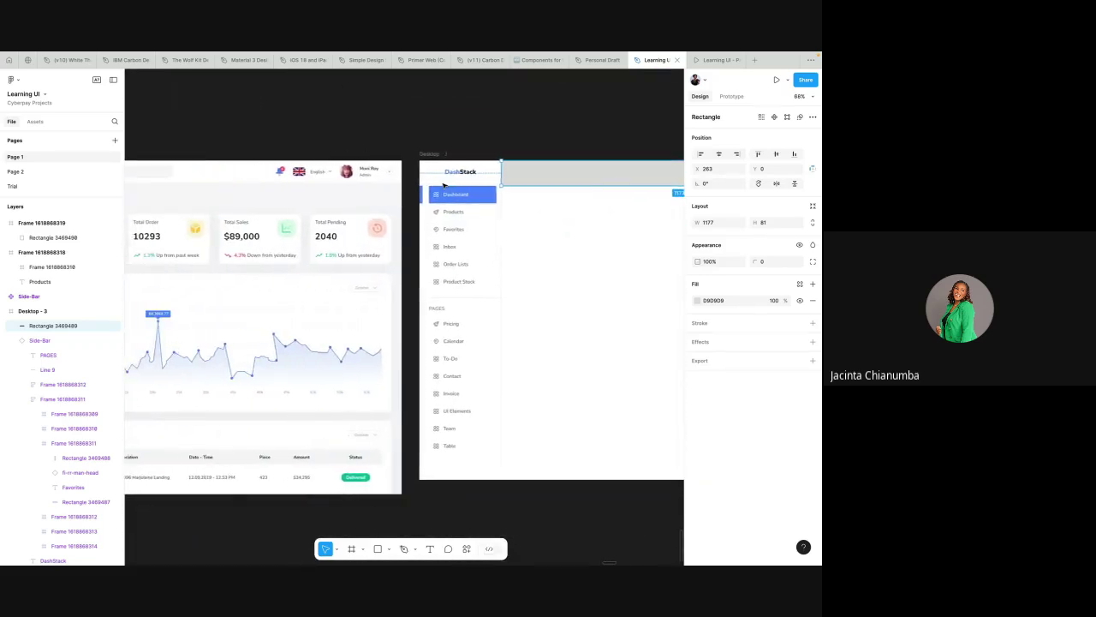
pyautogui.scroll(-3, 443, 185)
pyautogui.hscroll(-3, 386, 171)
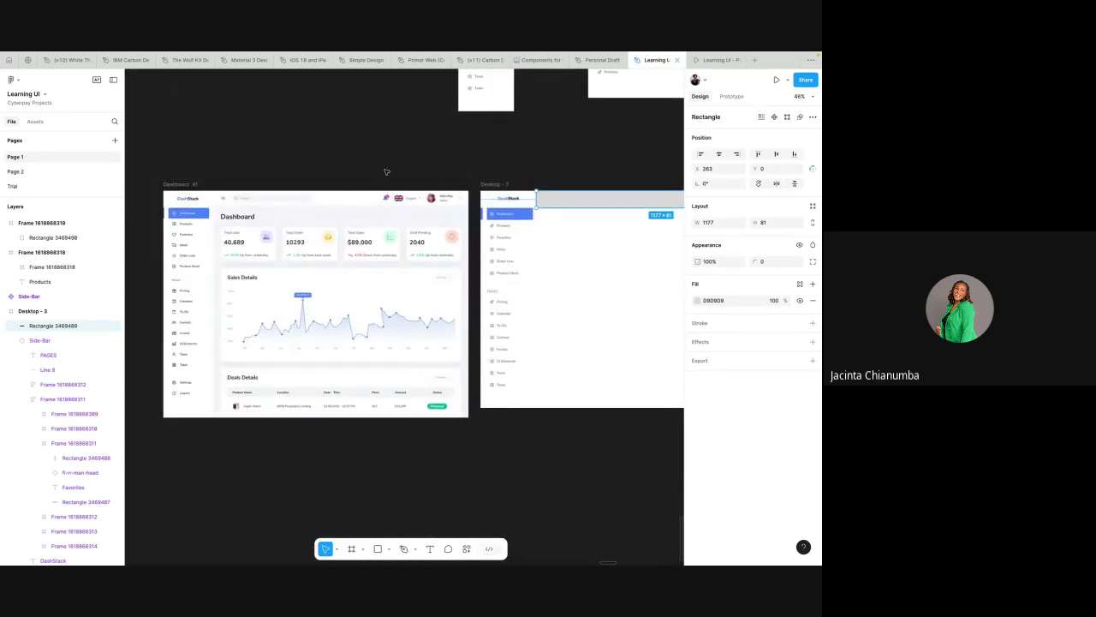
pyautogui.hscroll(2, 386, 172)
pyautogui.hscroll(-5, 450, 131)
pyautogui.scroll(-3, 451, 131)
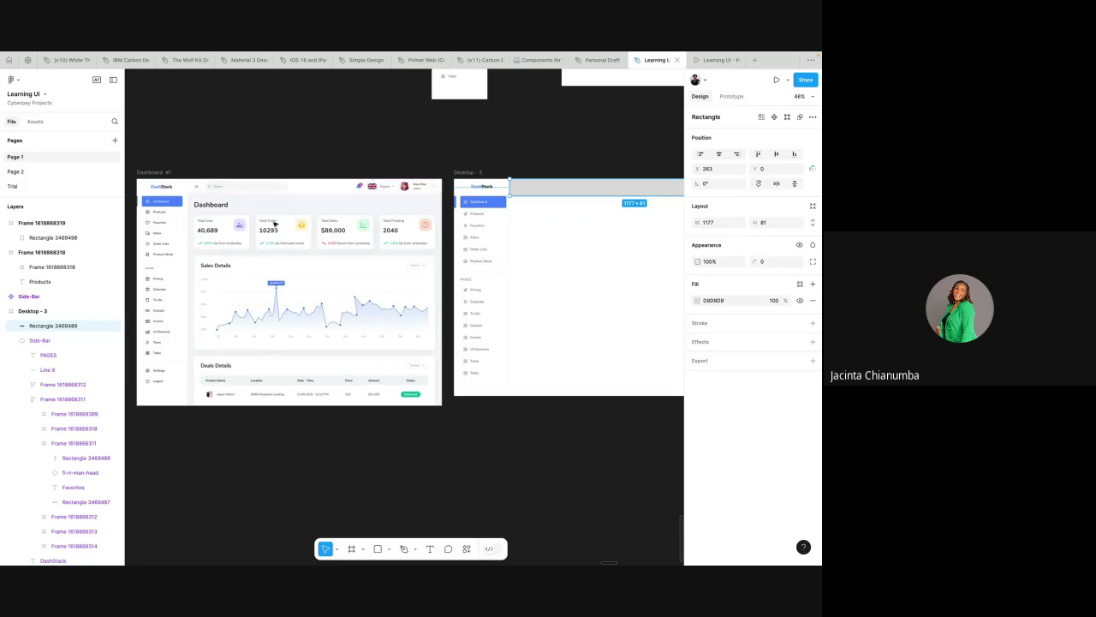
pyautogui.scroll(5, 203, 185)
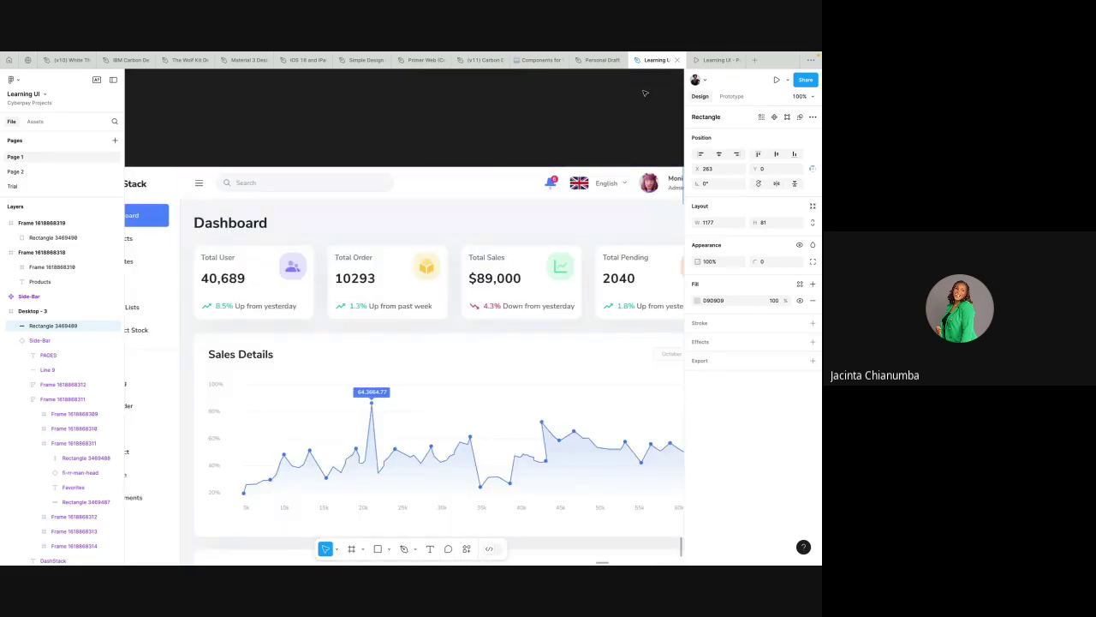
# - Switch to the Personal Draft file and copy the fi-rr-menu-burger icon from its Outline icon set
pyautogui.click(594, 61)
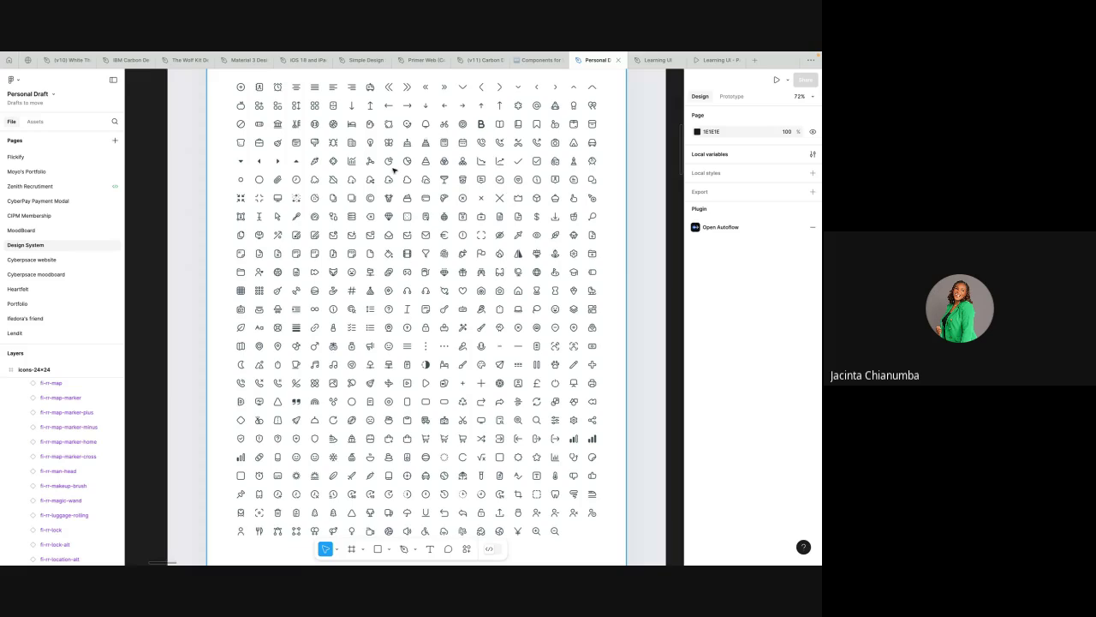
pyautogui.doubleClick(314, 88)
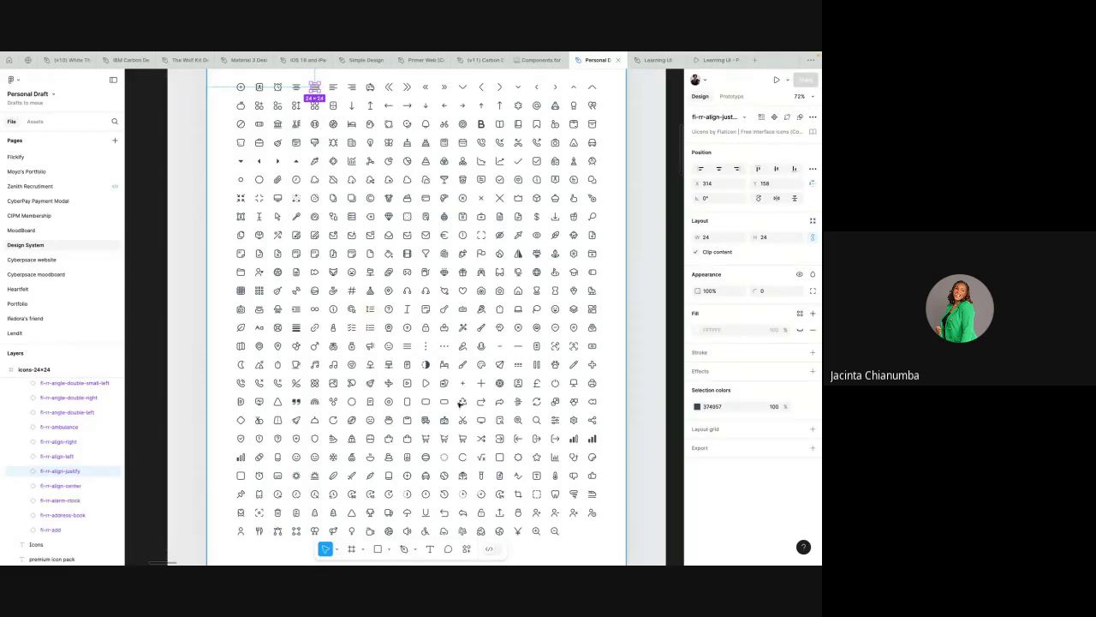
pyautogui.scroll(2, 460, 402)
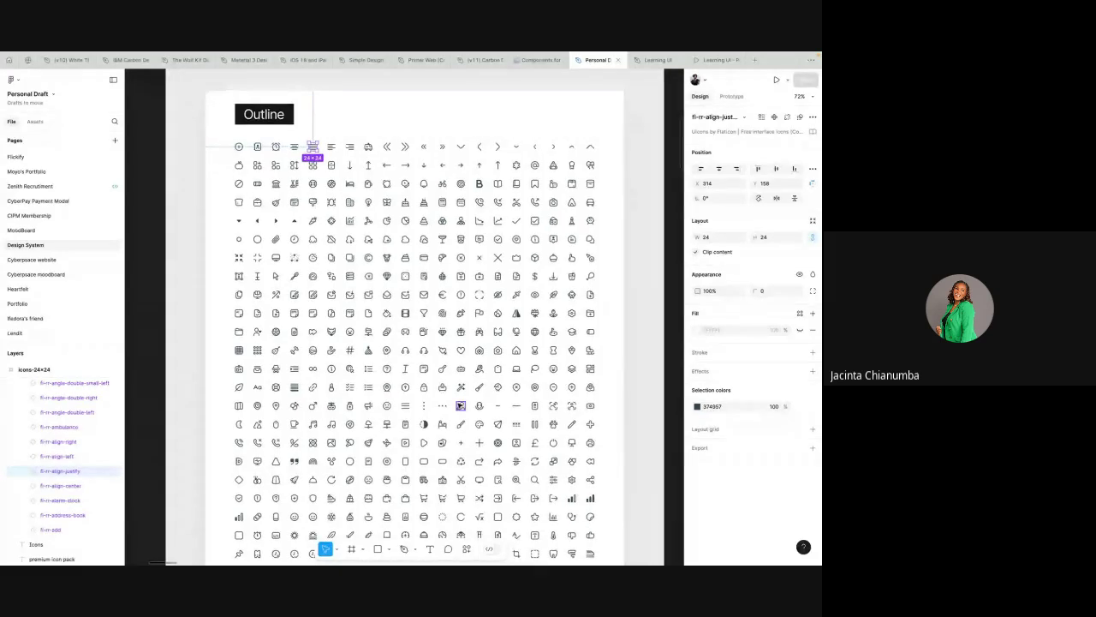
pyautogui.scroll(-1, 496, 330)
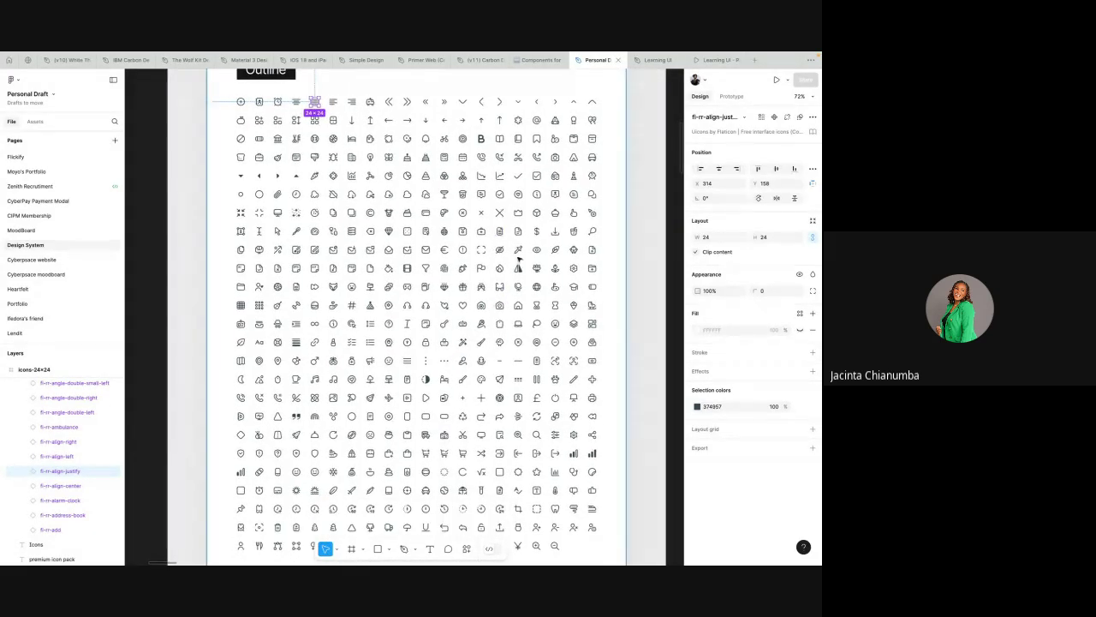
pyautogui.scroll(-2, 514, 266)
pyautogui.scroll(3, 517, 258)
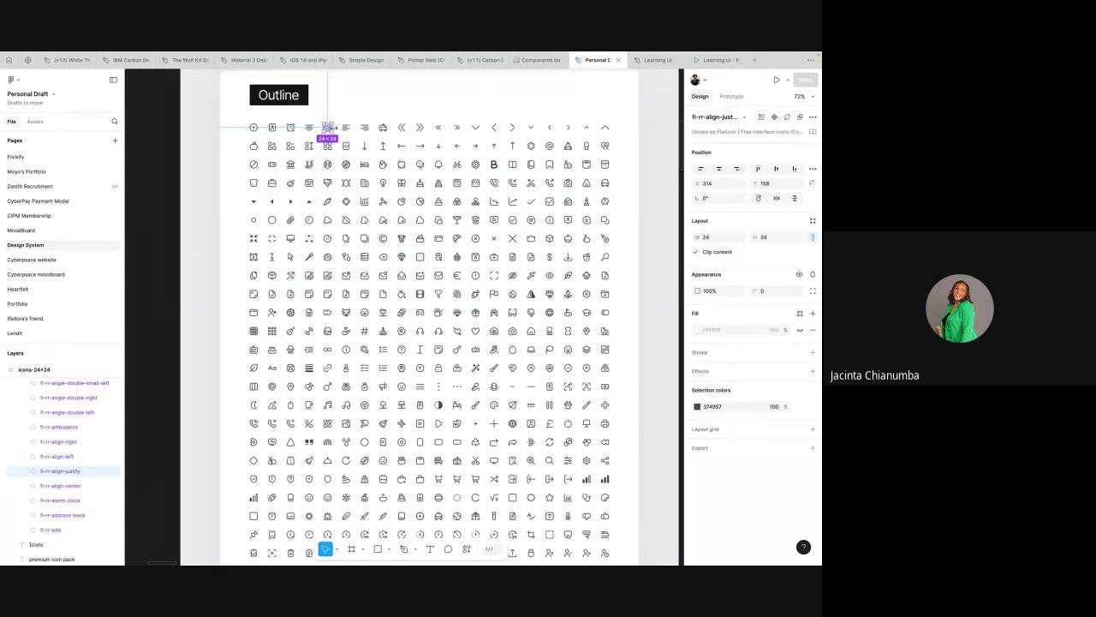
pyautogui.click(311, 368)
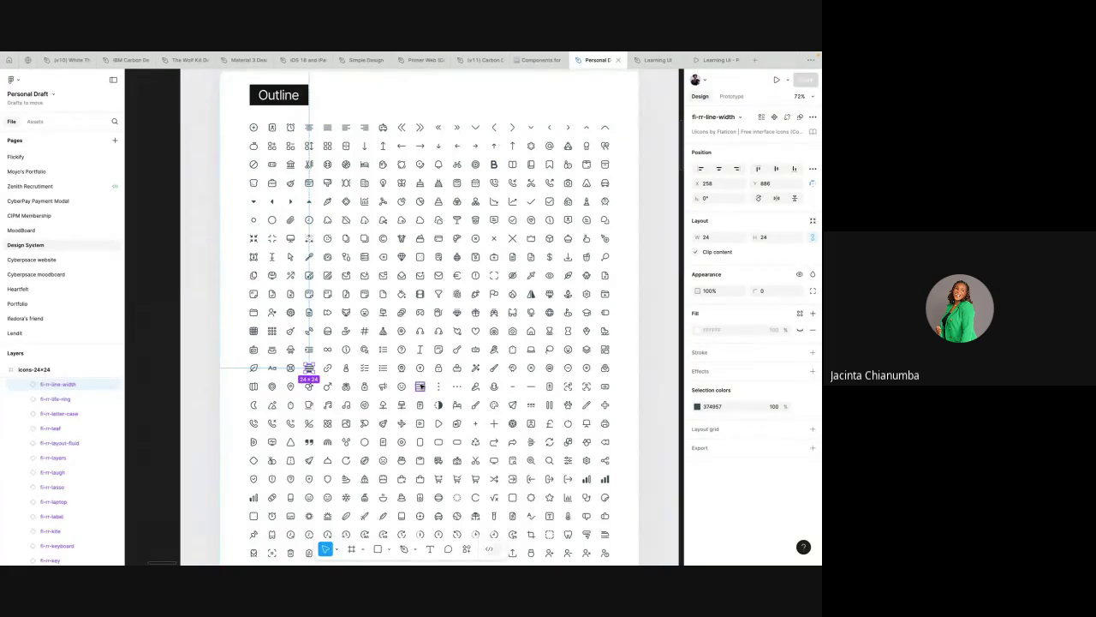
pyautogui.click(420, 387)
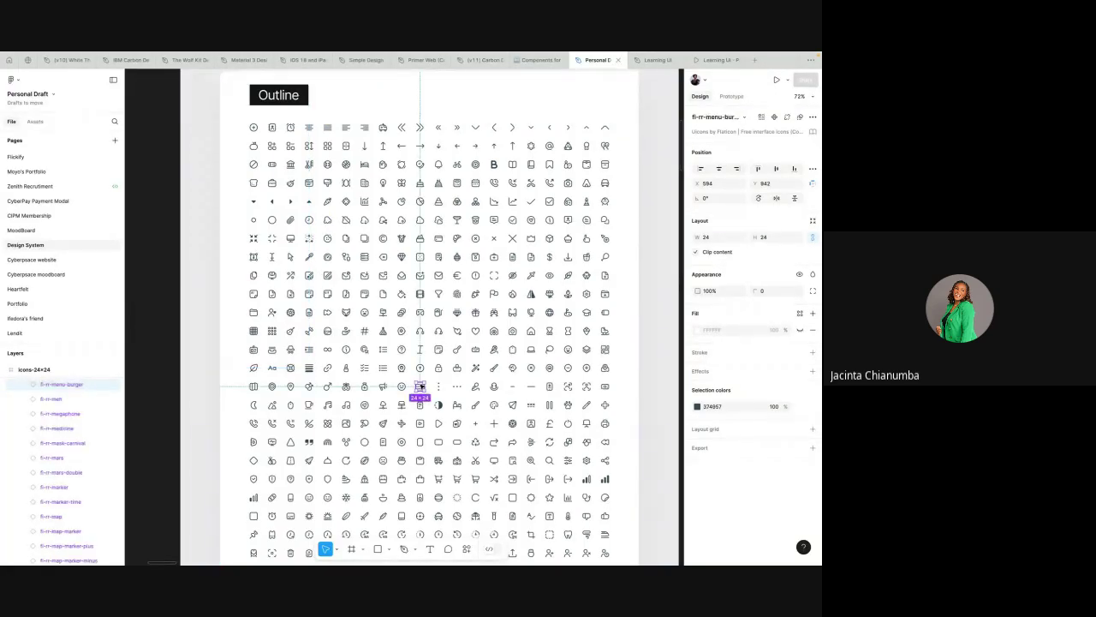
# - Return to the Learning UI file, paste the burger icon into Desktop - 3 and place it in the grey header at X 303, Y 29
pyautogui.click(656, 60)
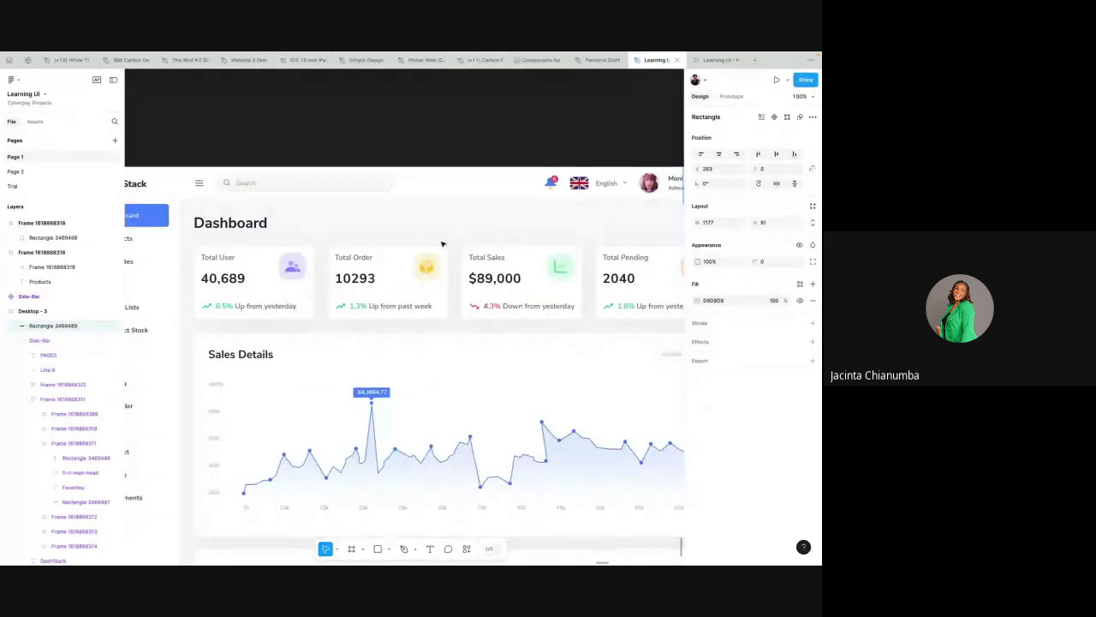
pyautogui.scroll(-2, 392, 179)
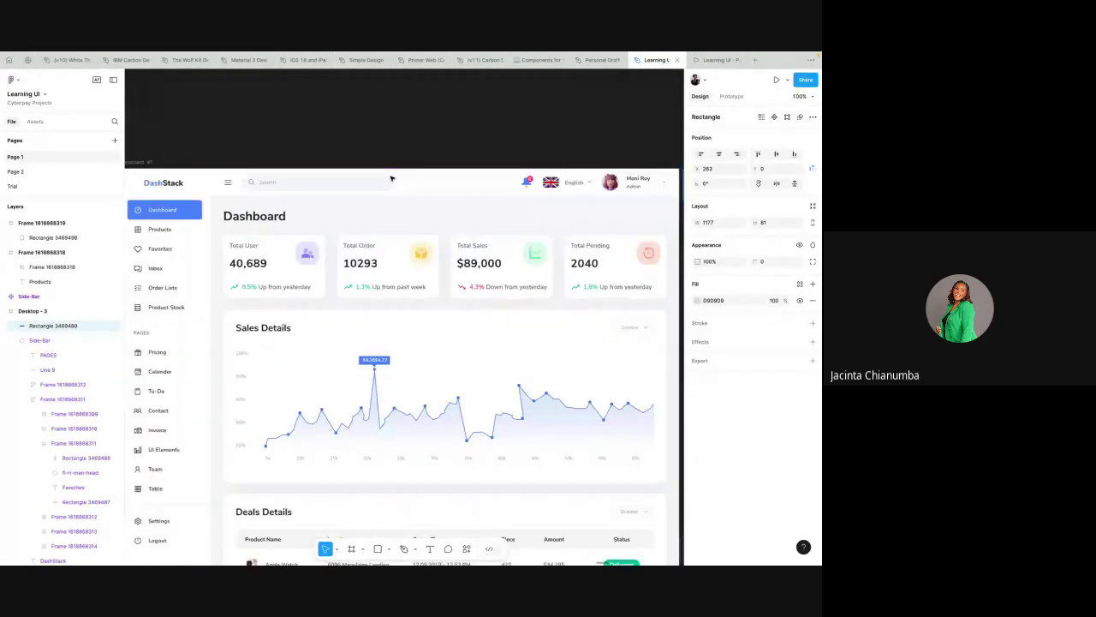
pyautogui.hscroll(2, 404, 166)
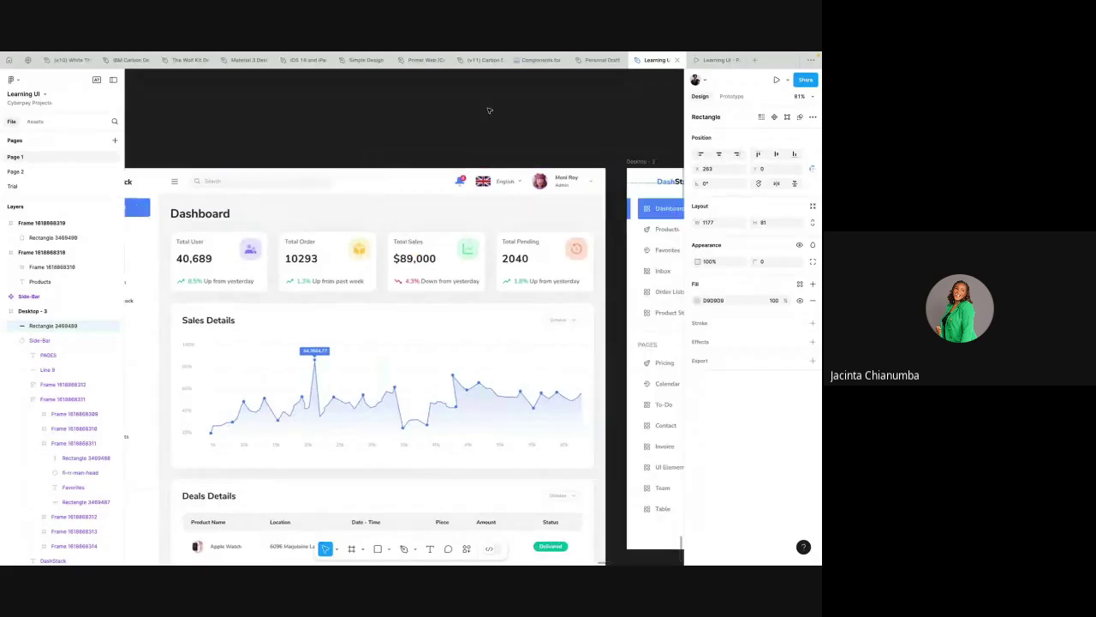
pyautogui.hscroll(6, 521, 152)
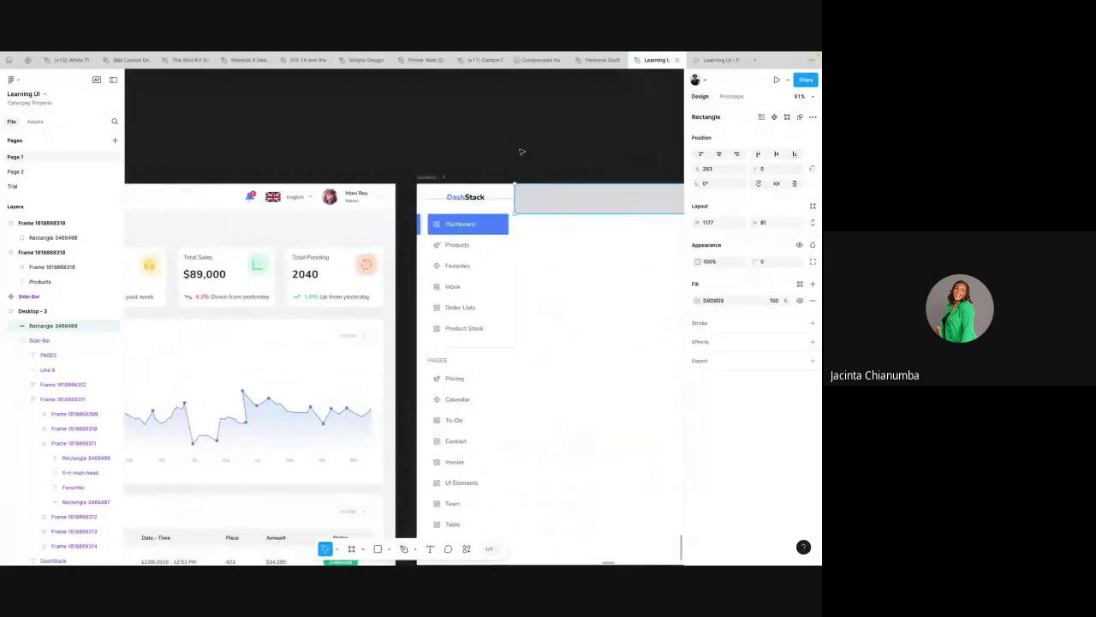
pyautogui.click(528, 166)
pyautogui.click(404, 316)
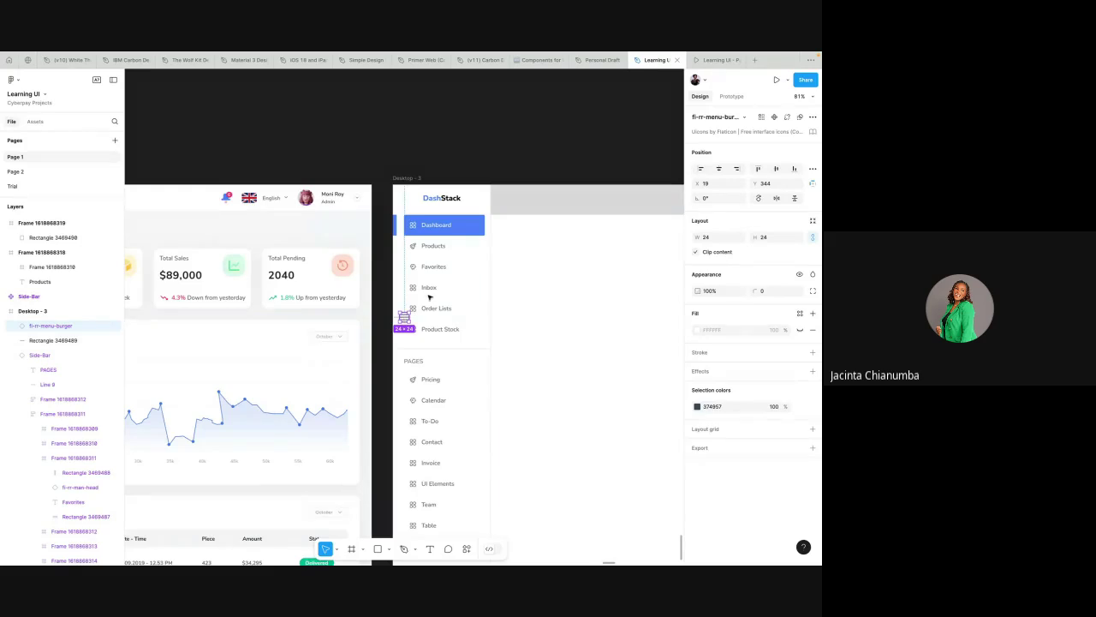
pyautogui.moveTo(404, 316); pyautogui.dragTo(510, 204)
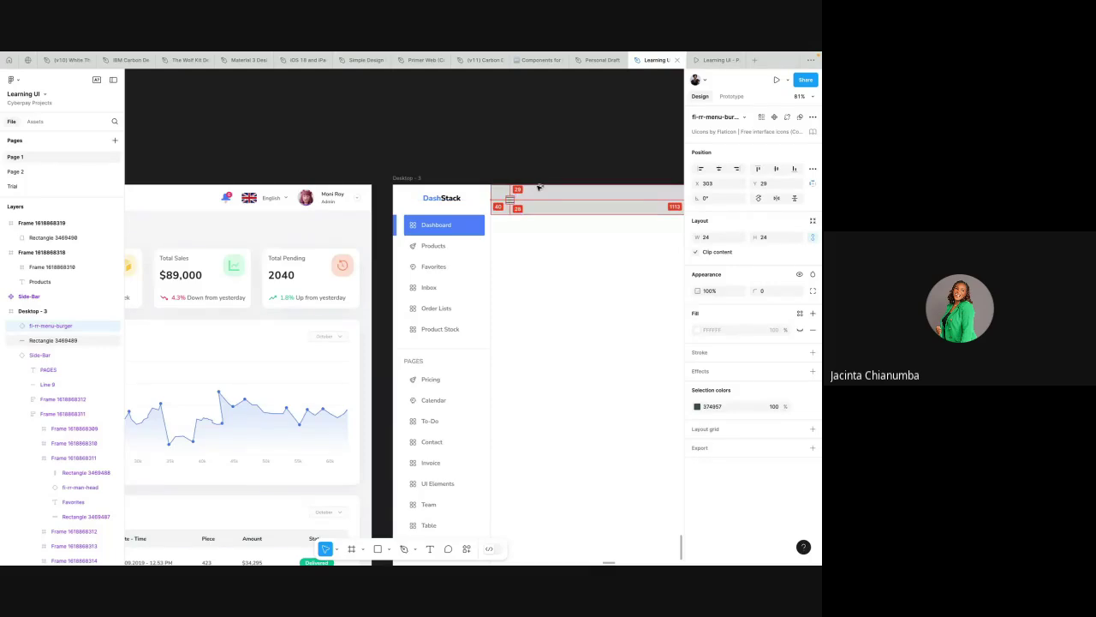
# - Draw a search-field rectangle about 286 by 34 in Desktop - 3's header, beside the burger icon
pyautogui.scroll(-4, 538, 187)
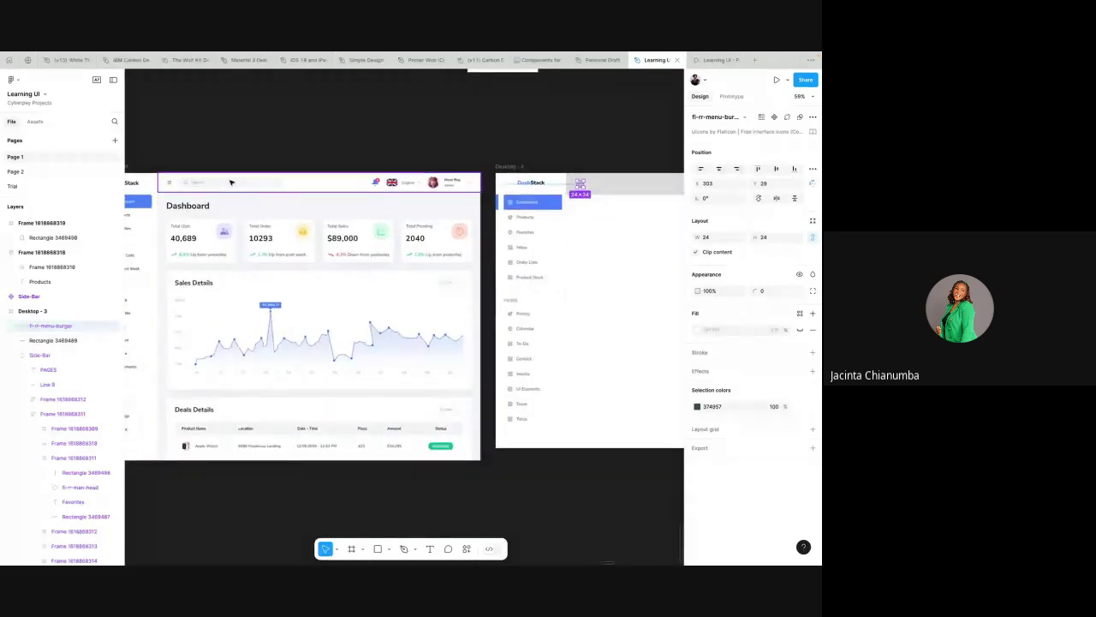
pyautogui.click(389, 549)
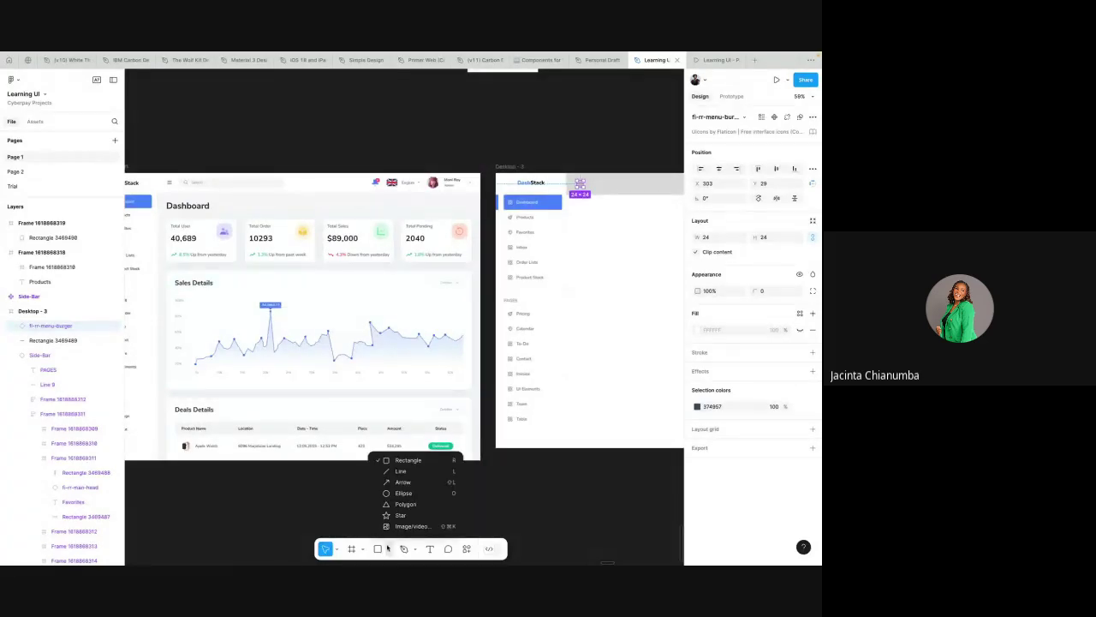
pyautogui.click(414, 462)
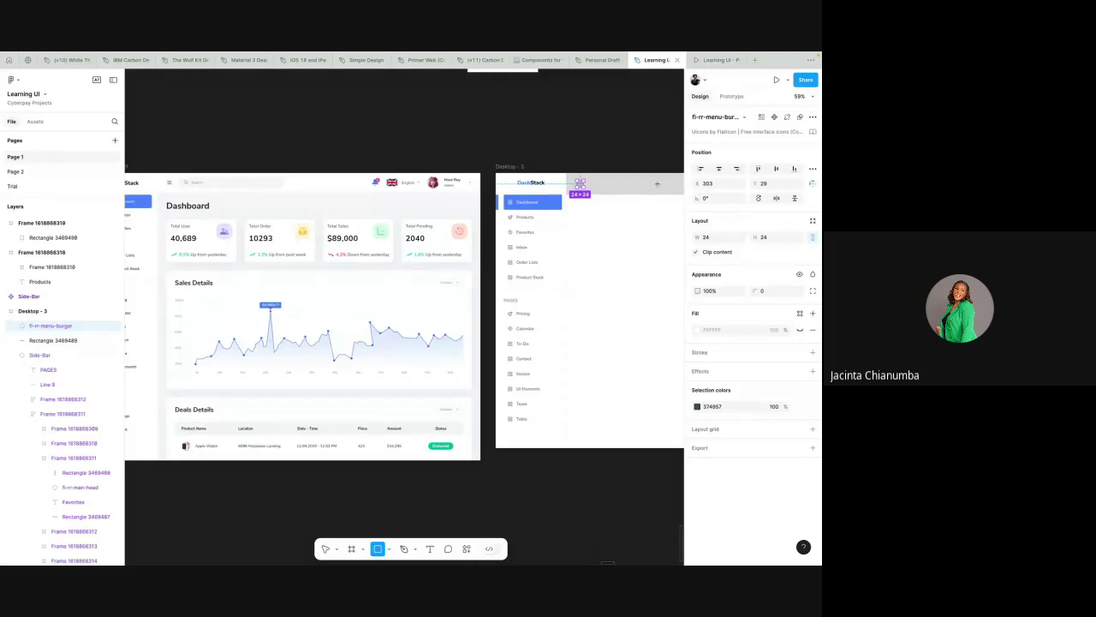
pyautogui.moveTo(667, 182)
pyautogui.mouseDown()
pyautogui.moveTo(516, 191)
pyautogui.moveTo(592, 191)
pyautogui.mouseUp()
pyautogui.hscroll(2, 669, 201)
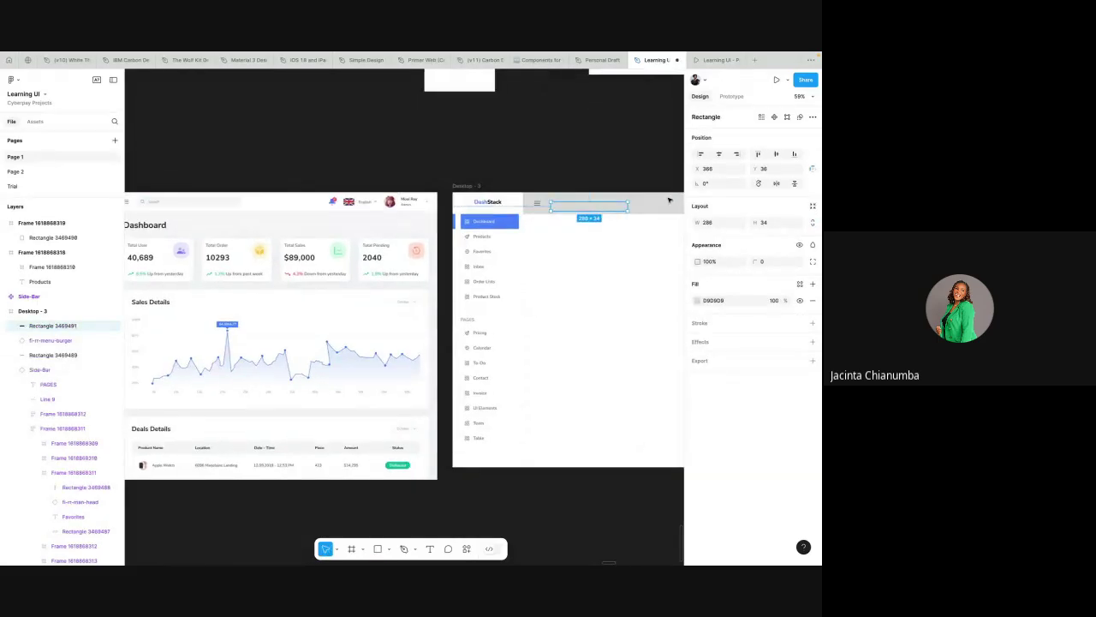
# - Change the Desktop - 3 header rectangle's fill to FFFFFF and add a drop shadow effect to it
pyautogui.click(670, 201)
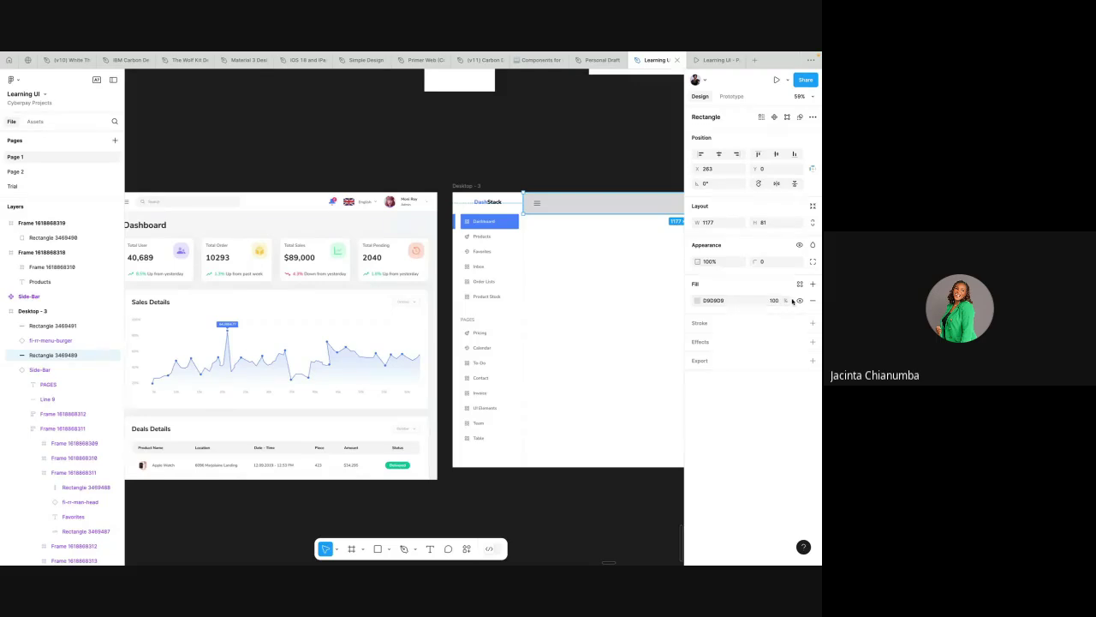
pyautogui.click(721, 306)
pyautogui.write('FFFFFF')
pyautogui.click(811, 342)
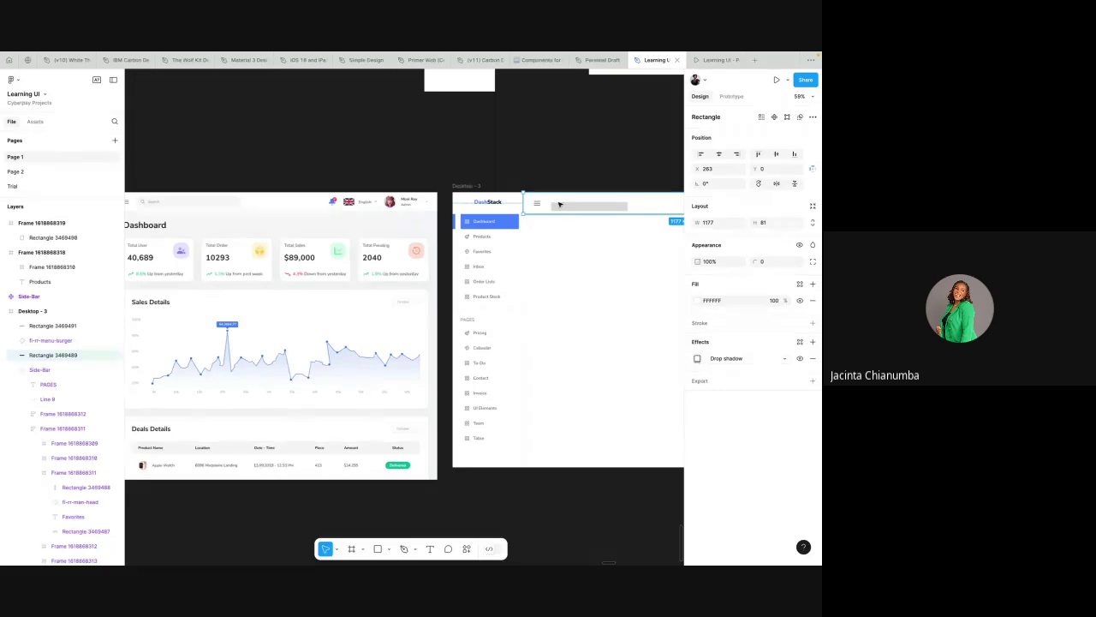
pyautogui.hscroll(3, 560, 204)
pyautogui.scroll(2, 559, 203)
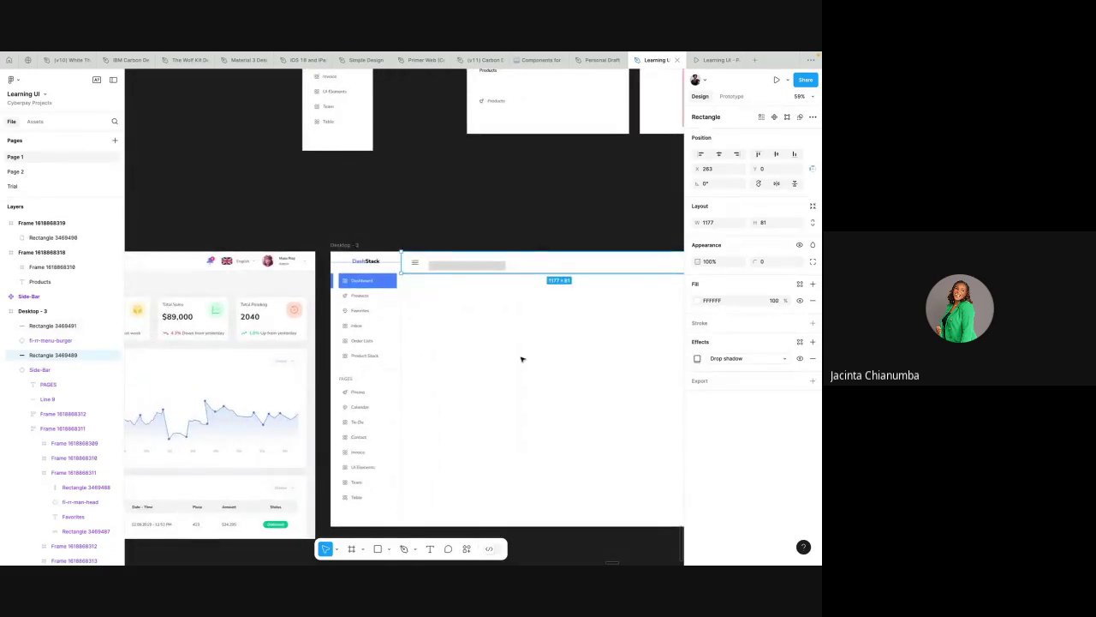
pyautogui.hscroll(3, 520, 359)
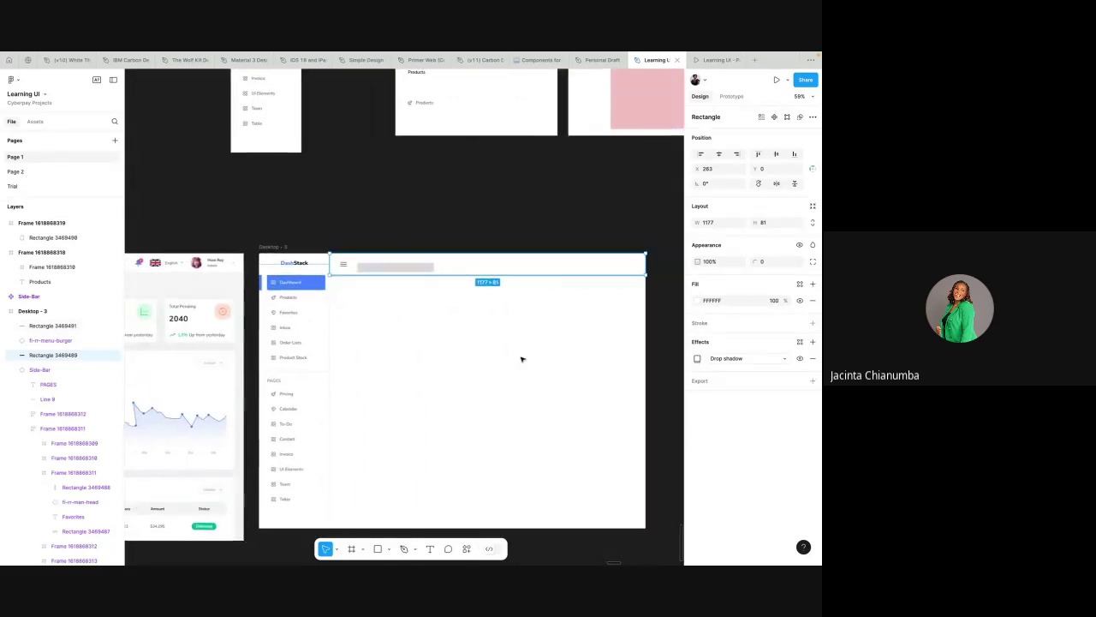
# - Set the header rectangle's drop shadow colour to C4C4C4 at 20% opacity
pyautogui.click(697, 359)
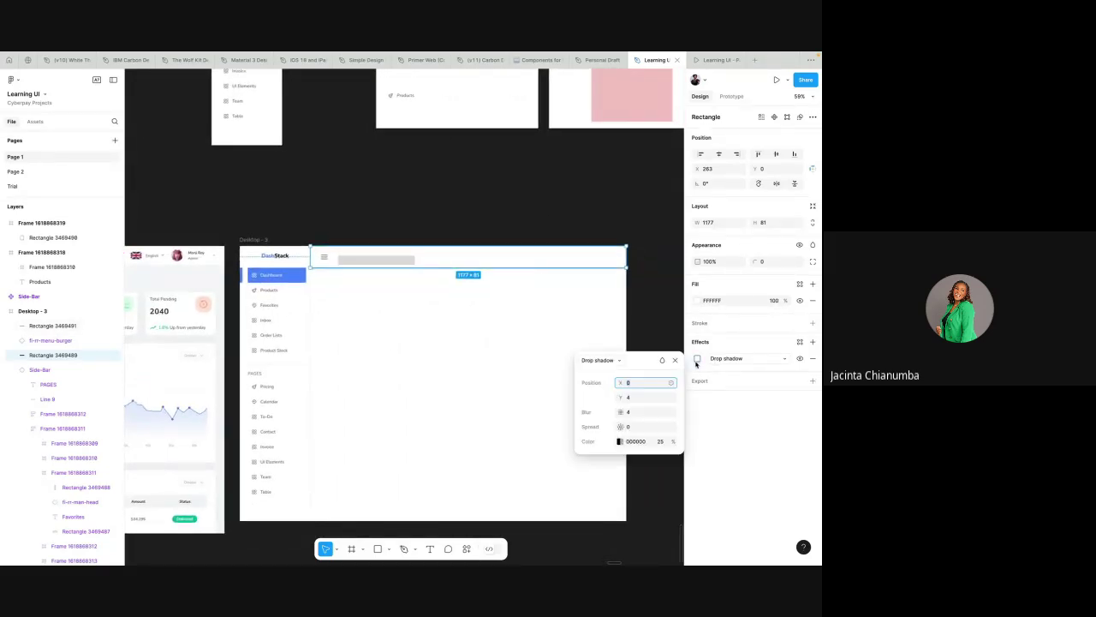
pyautogui.click(635, 442)
pyautogui.write('0')
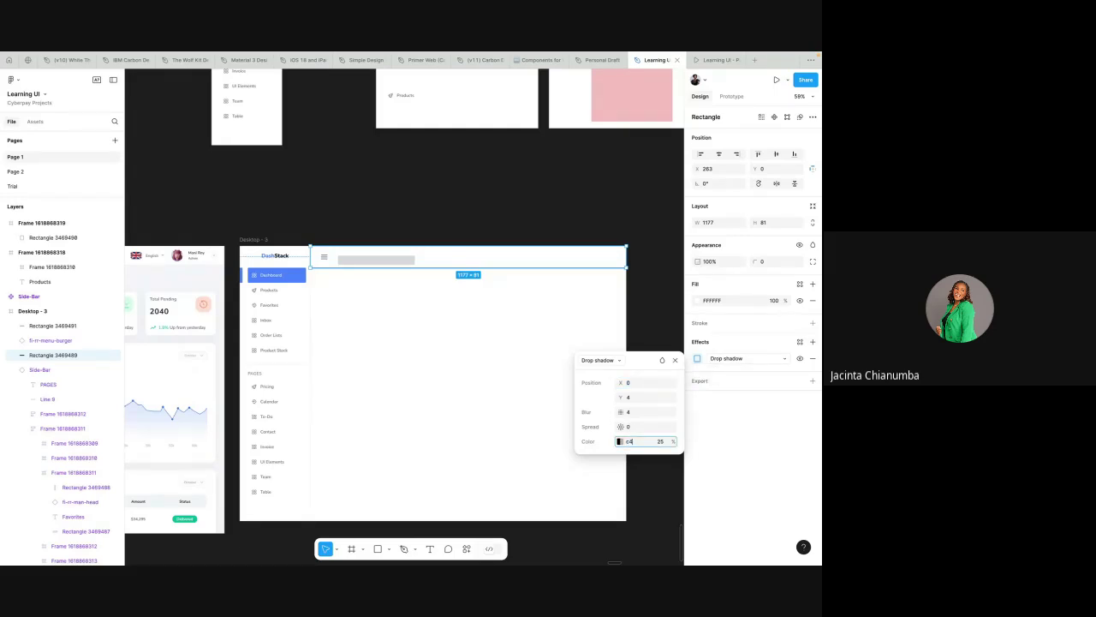
pyautogui.write('4')
pyautogui.press('Return')
pyautogui.scroll(2, 468, 309)
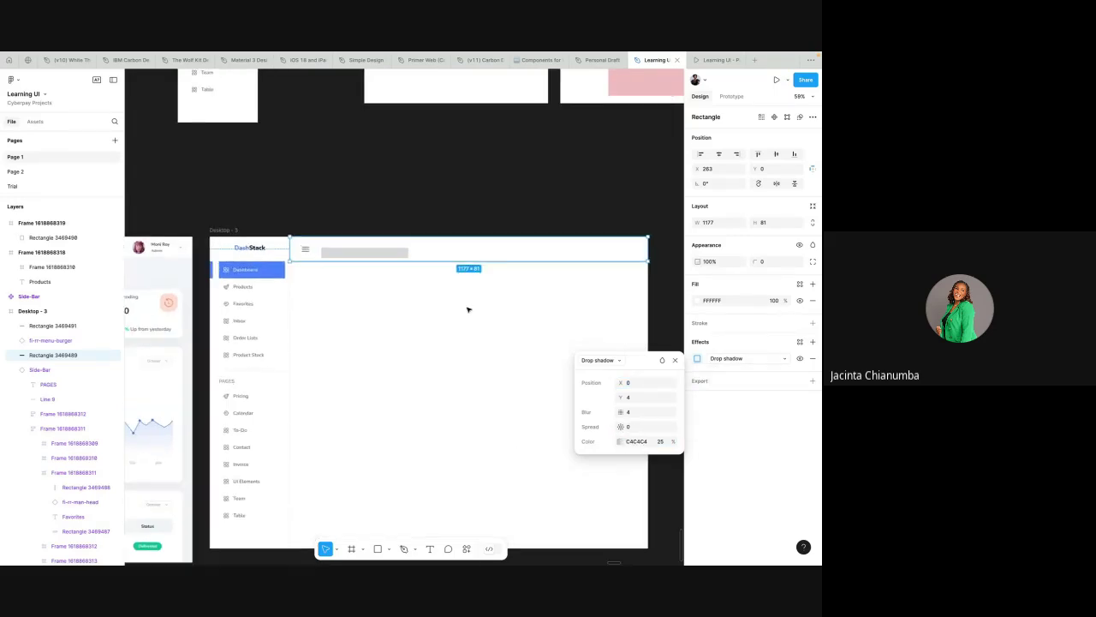
pyautogui.scroll(3, 516, 359)
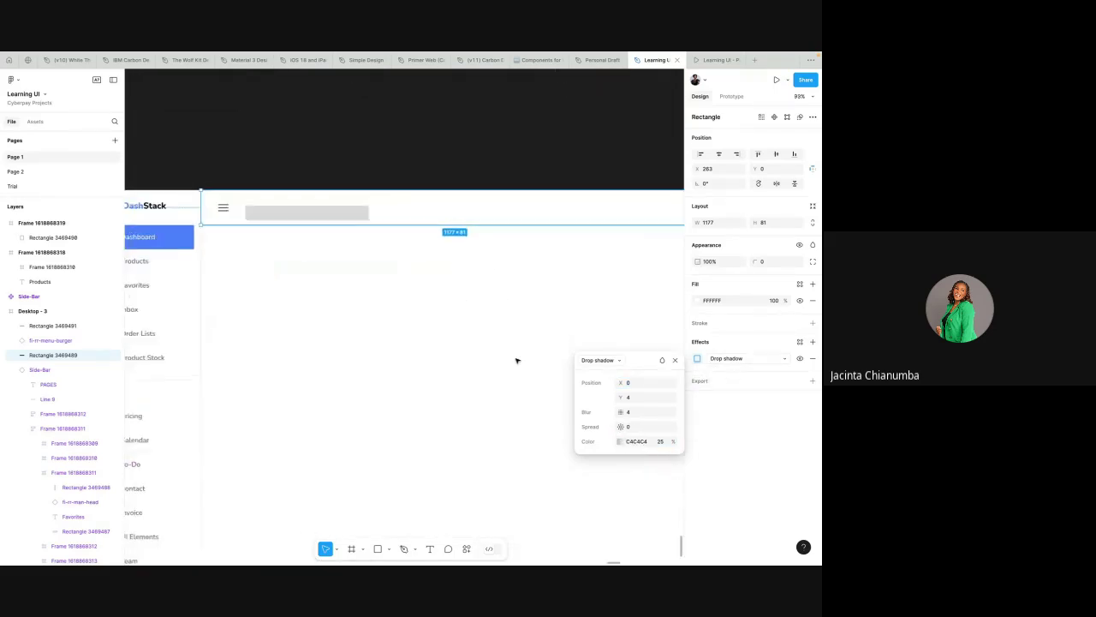
pyautogui.click(658, 441)
pyautogui.write('20')
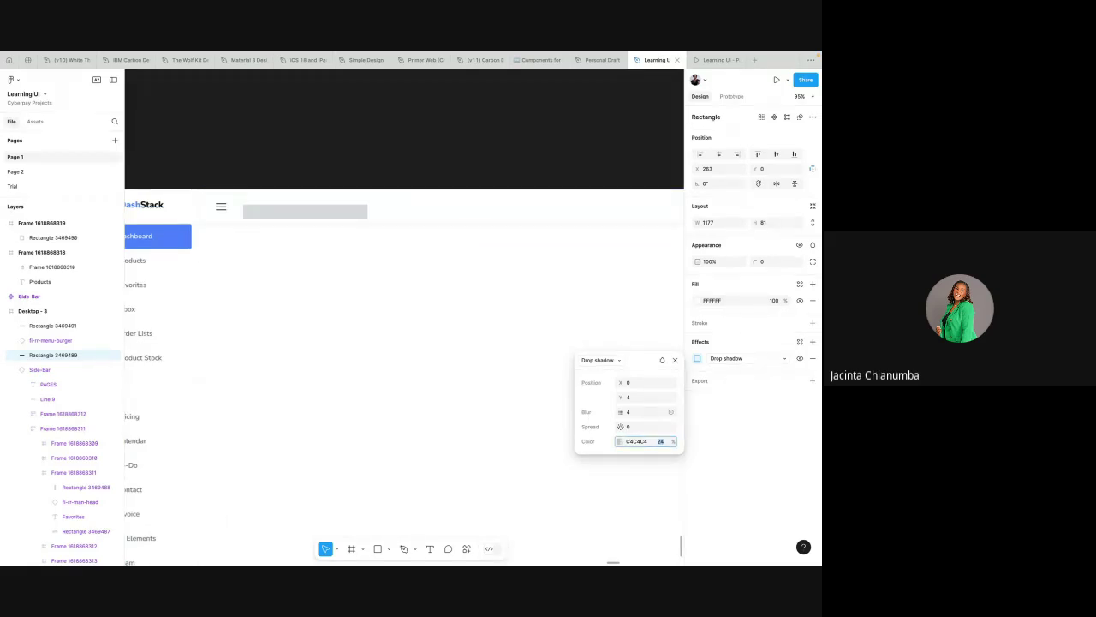
pyautogui.press('Return')
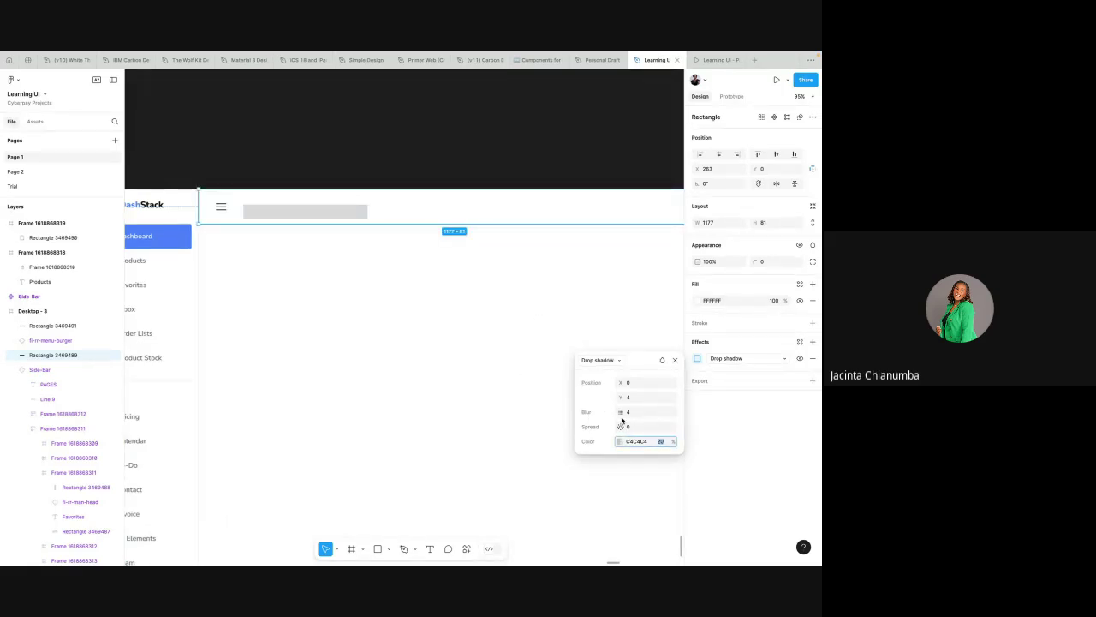
# - Try different blur values between 0 and 54 on the header's drop shadow
pyautogui.click(638, 412)
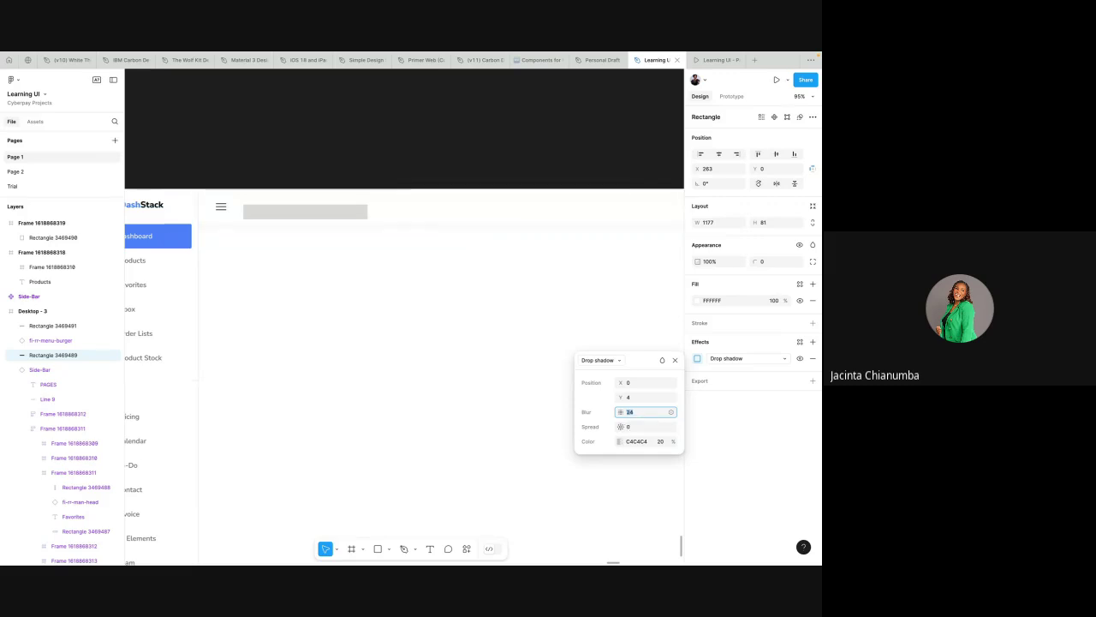
pyautogui.write('24')
pyautogui.press('Return')
pyautogui.hotkey('shift', 'Up')
pyautogui.hotkey('shift', 'Up')
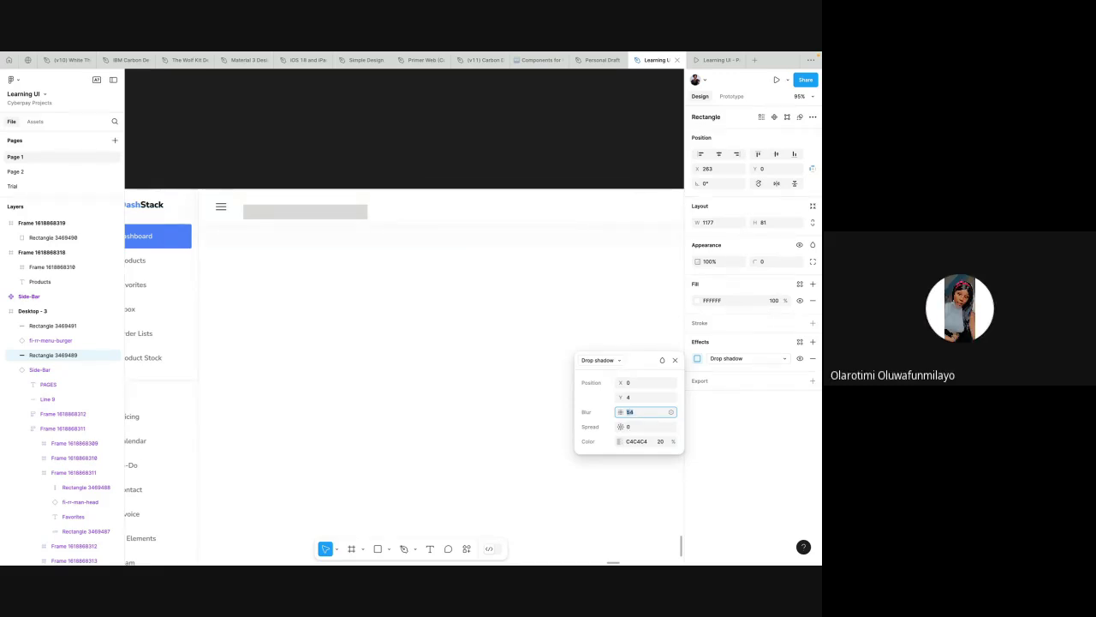
pyautogui.hotkey('shift', 'Up')
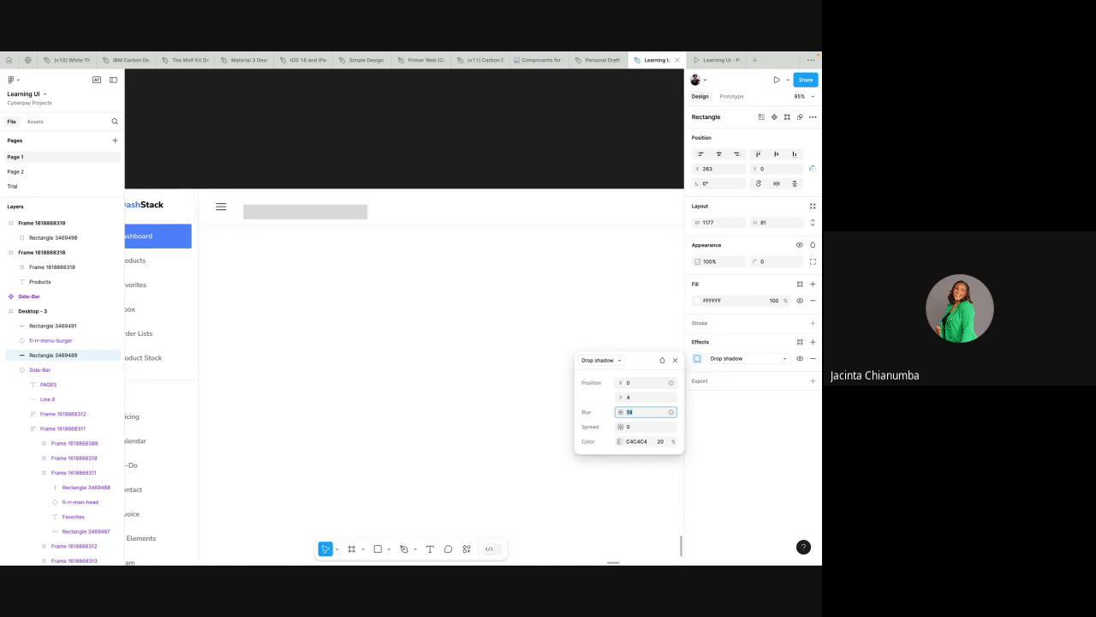
pyautogui.hotkey('shift', 'Down')
# - Set the header shadow's Y offset to 0 and its blur to 17
pyautogui.click(633, 397)
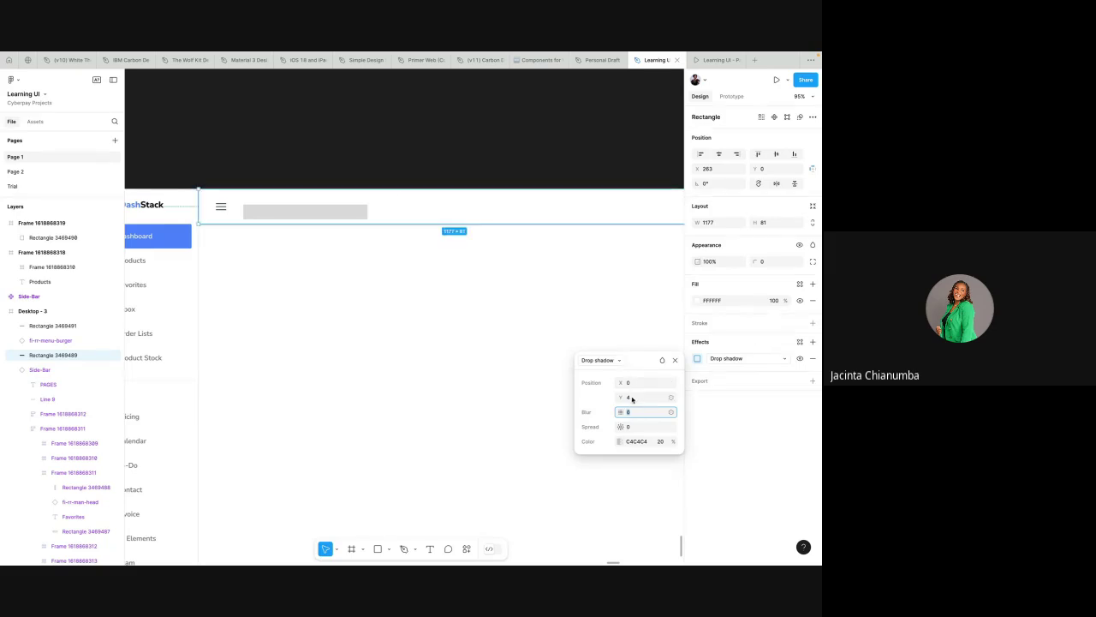
pyautogui.write('8')
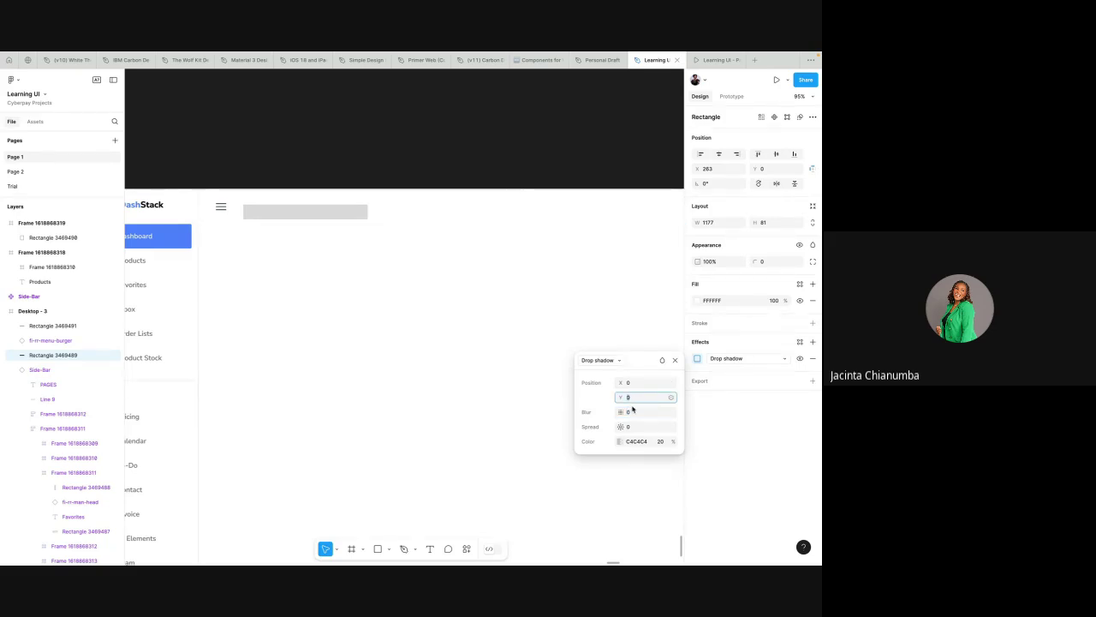
pyautogui.click(633, 411)
pyautogui.hotkey('shift', 'Up')
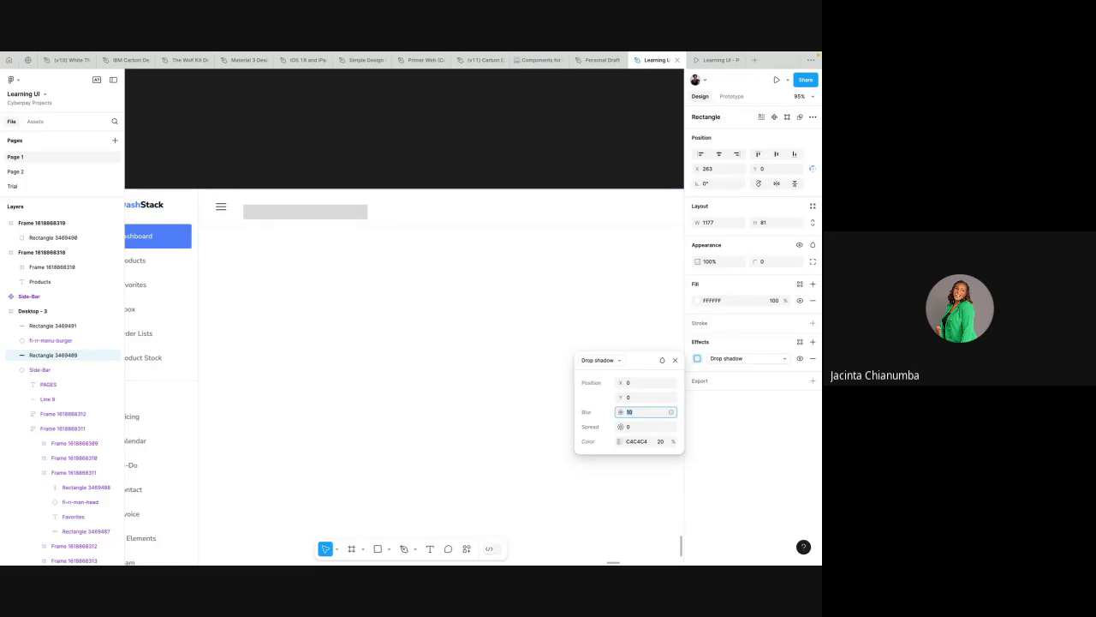
pyautogui.hotkey('shift', 'Up')
pyautogui.press('Down')
pyautogui.press('Down')
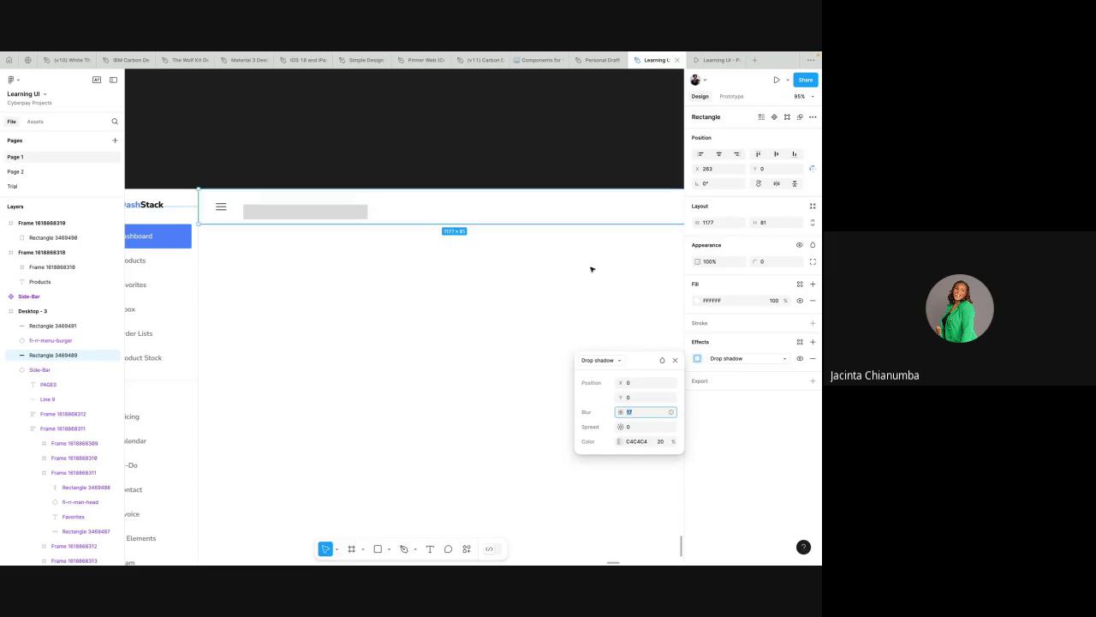
# - Raise the header shadow's blur to 116
pyautogui.hscroll(5, 590, 267)
pyautogui.hscroll(-5, 591, 270)
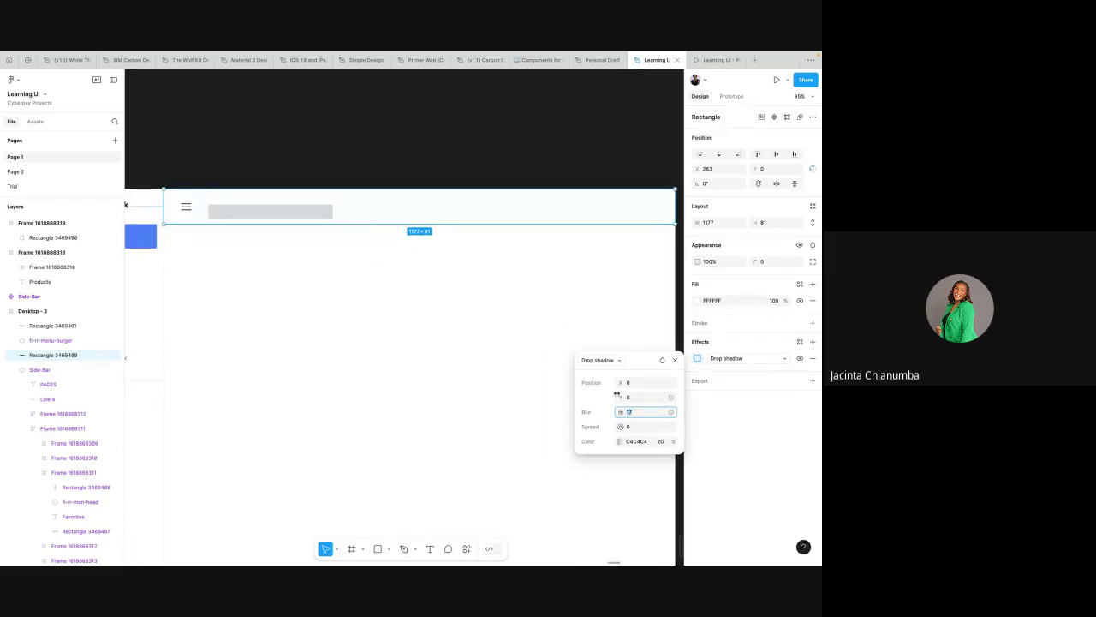
pyautogui.press('Up')
pyautogui.hotkey('shift', 'Up')
pyautogui.hotkey('shift', 'Down')
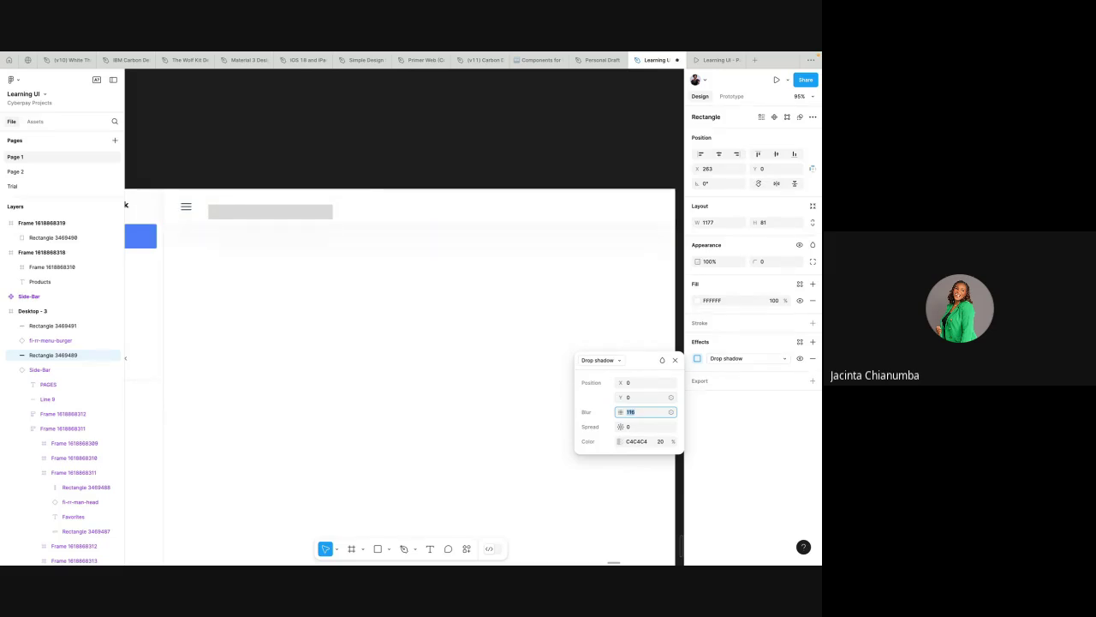
# - Raise the opacity of the header's drop shadow to 100%
pyautogui.click(658, 441)
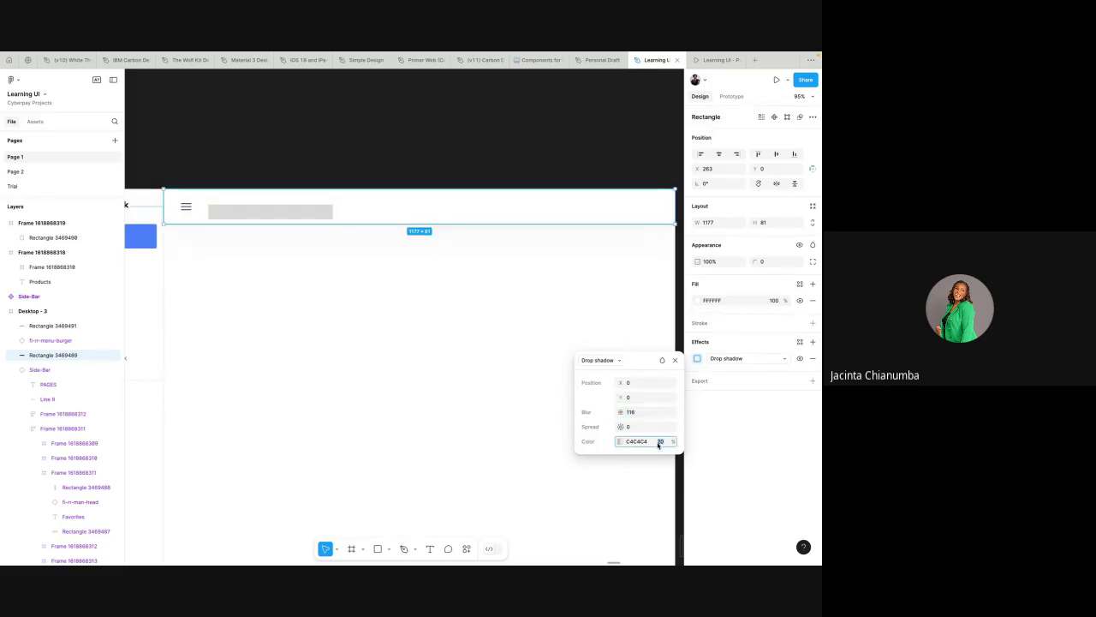
pyautogui.hotkey('shift', 'Up')
pyautogui.hotkey('shift', 'Up')
pyautogui.hotkey('shift', 'Up')
pyautogui.hotkey('shift', 'Up')
pyautogui.hotkey('shift', 'Up')
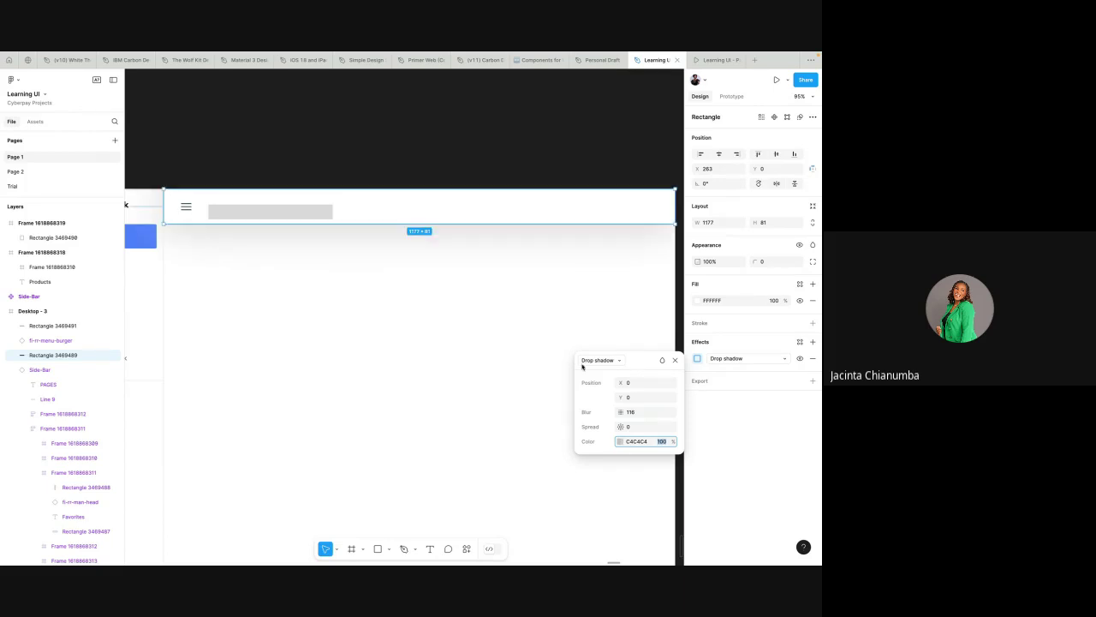
pyautogui.hscroll(-2, 585, 286)
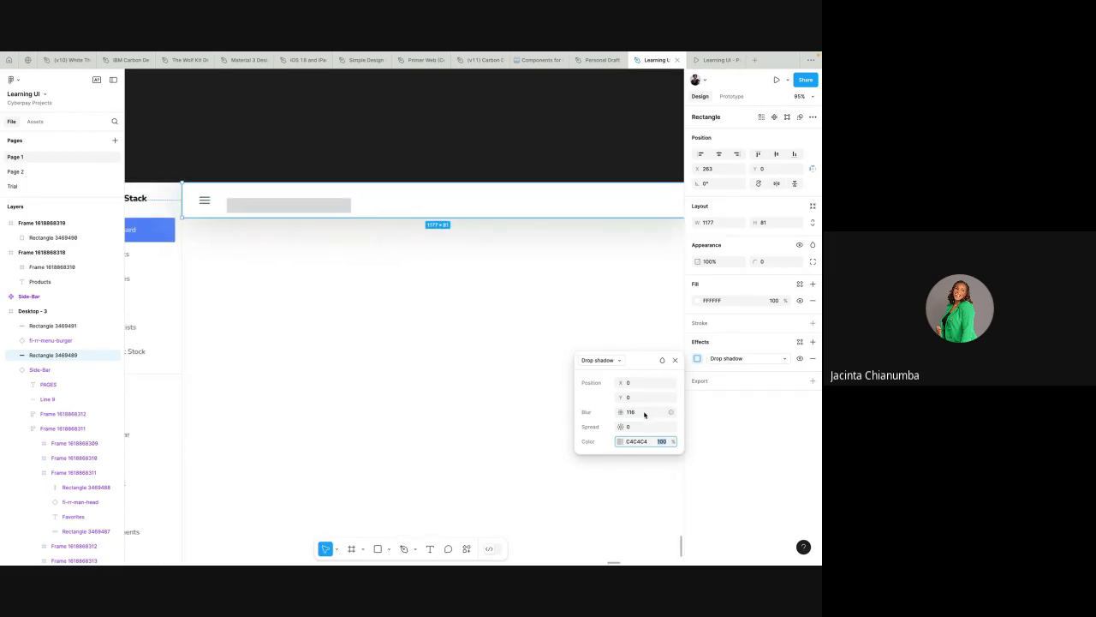
# - Try other greys for the header's drop shadow, darkening it to 2B2B2B and lightening it through 919191 to DEDEDE
pyautogui.click(622, 441)
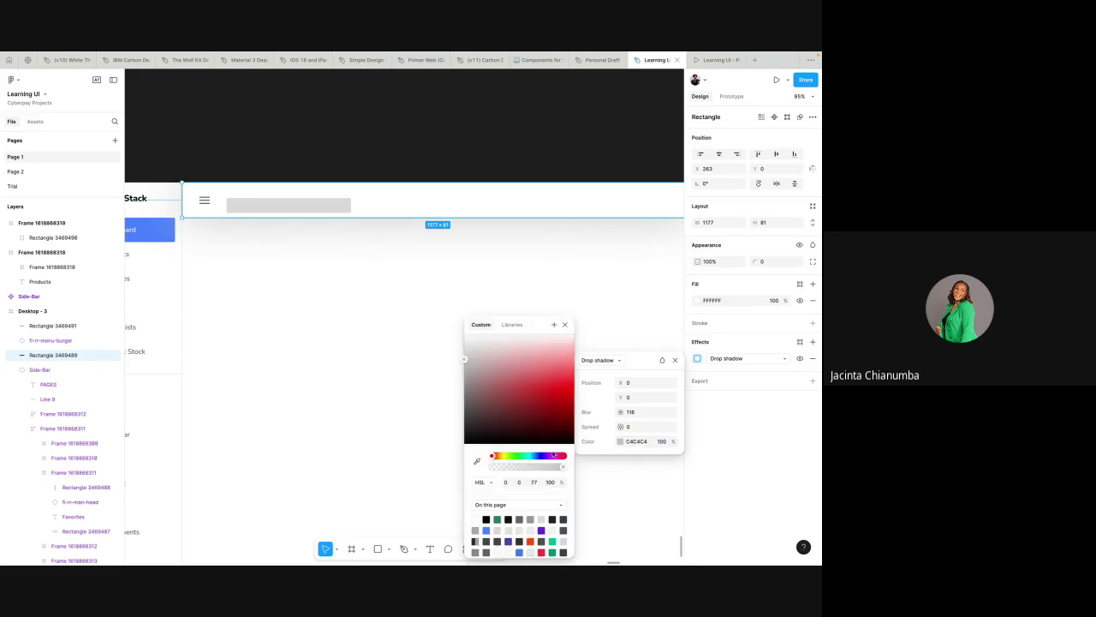
pyautogui.click(534, 482)
pyautogui.write('16')
pyautogui.press('Return')
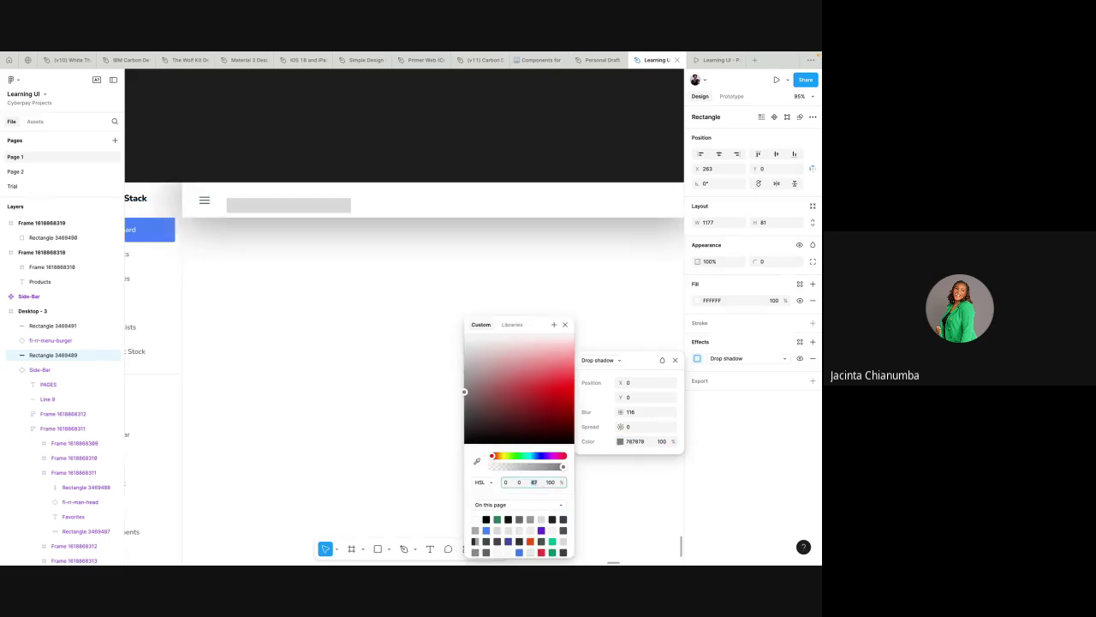
pyautogui.scroll(-3, 441, 349)
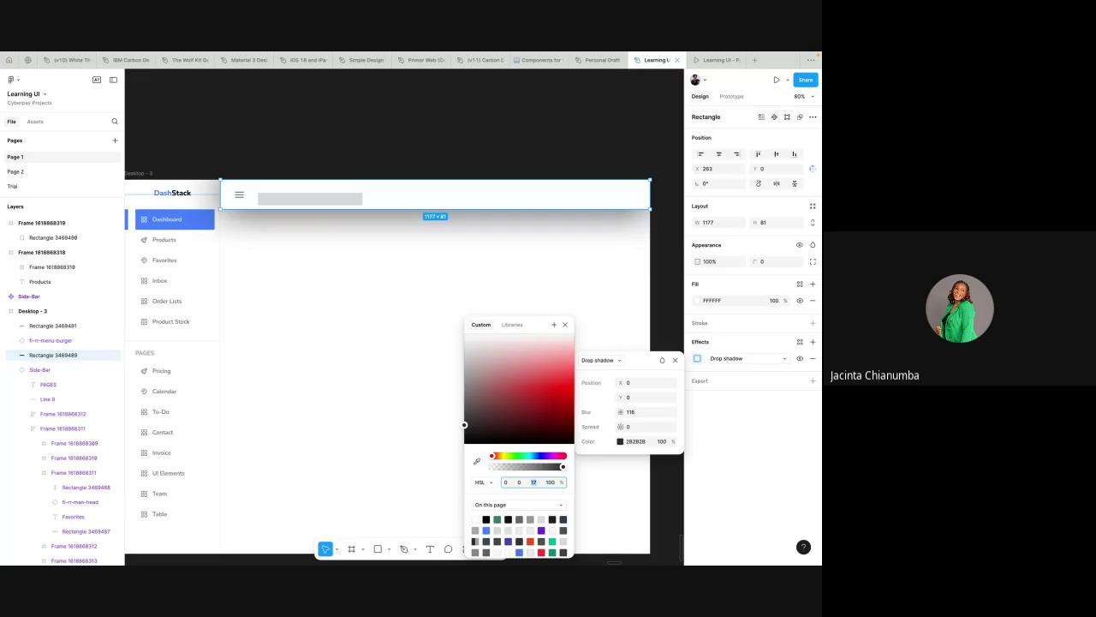
pyautogui.moveTo(464, 424); pyautogui.dragTo(464, 380)
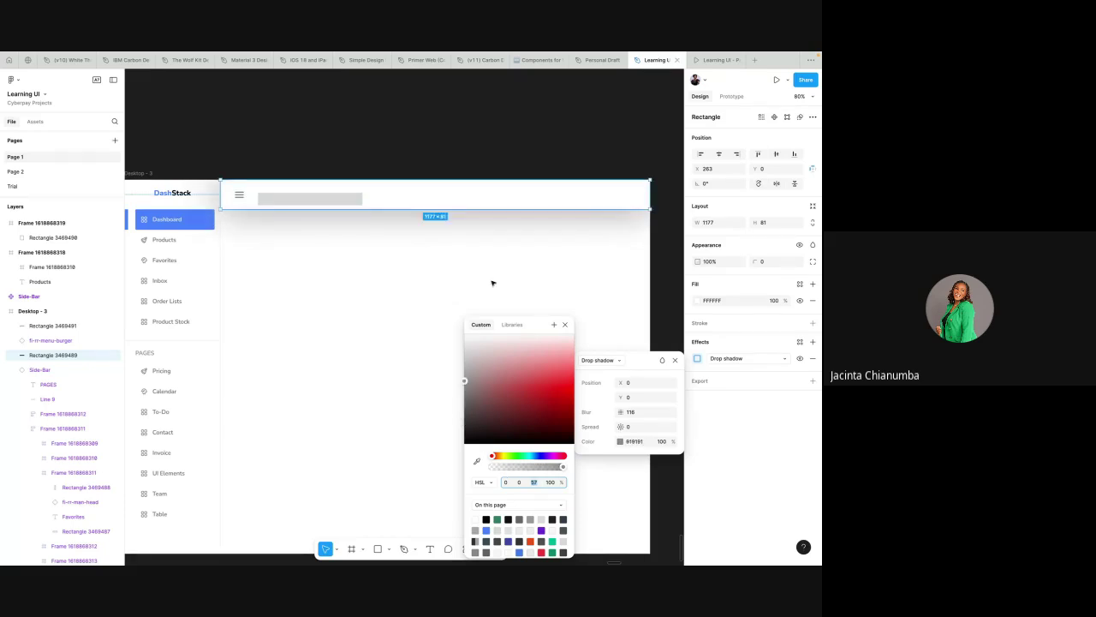
pyautogui.hscroll(-2, 495, 276)
pyautogui.scroll(-1, 495, 276)
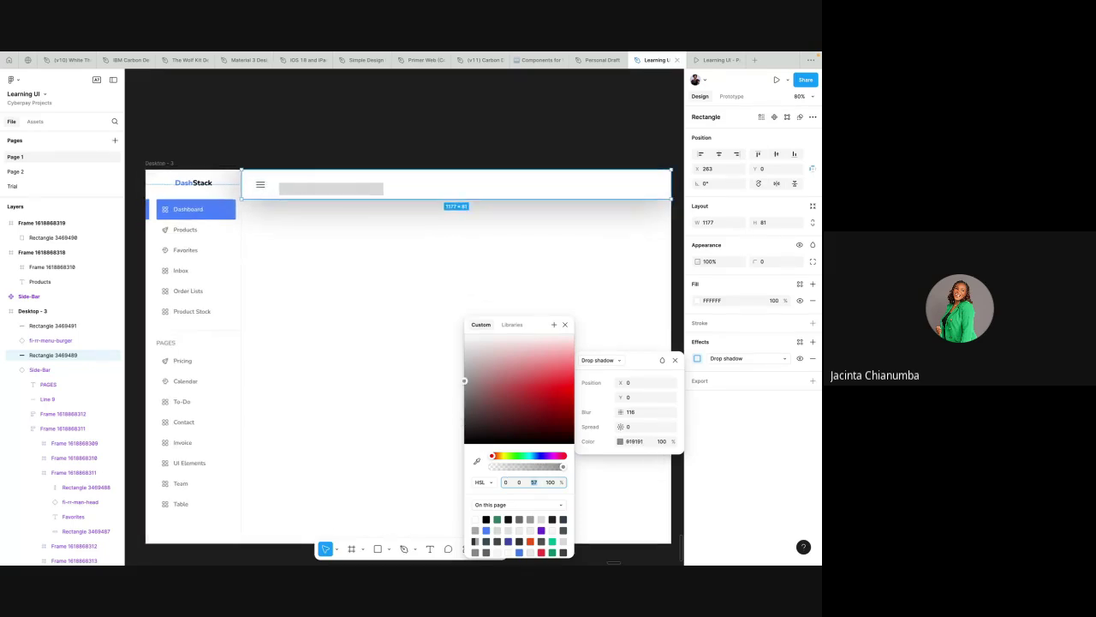
pyautogui.moveTo(464, 380); pyautogui.dragTo(464, 347)
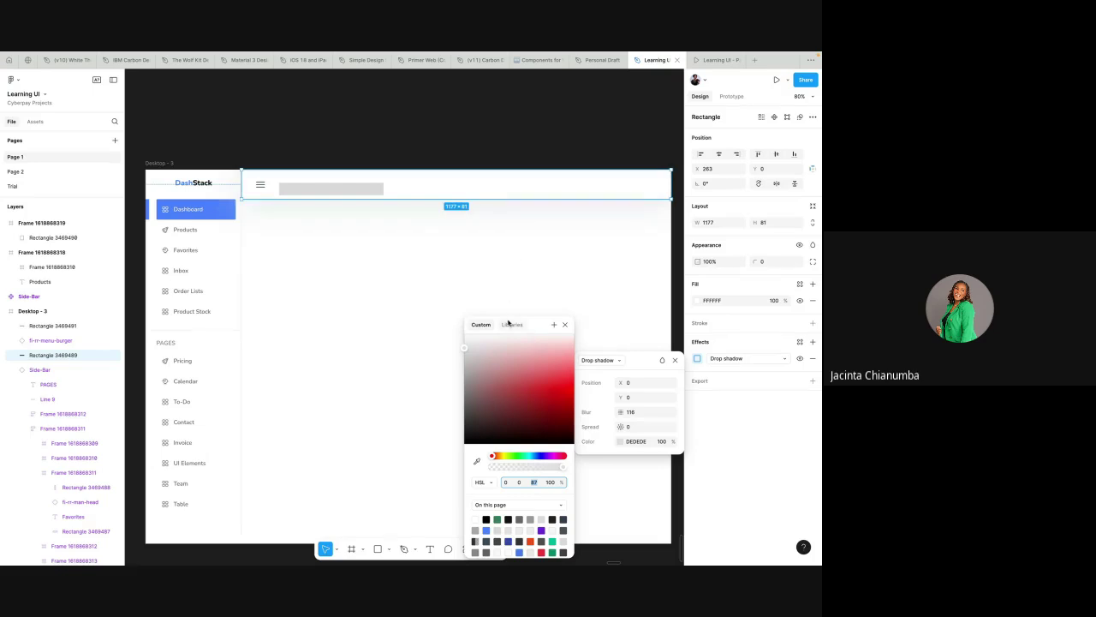
# - Set the header shadow's colour back to C4C4C4 and lower its opacity to 21%
pyautogui.click(634, 441)
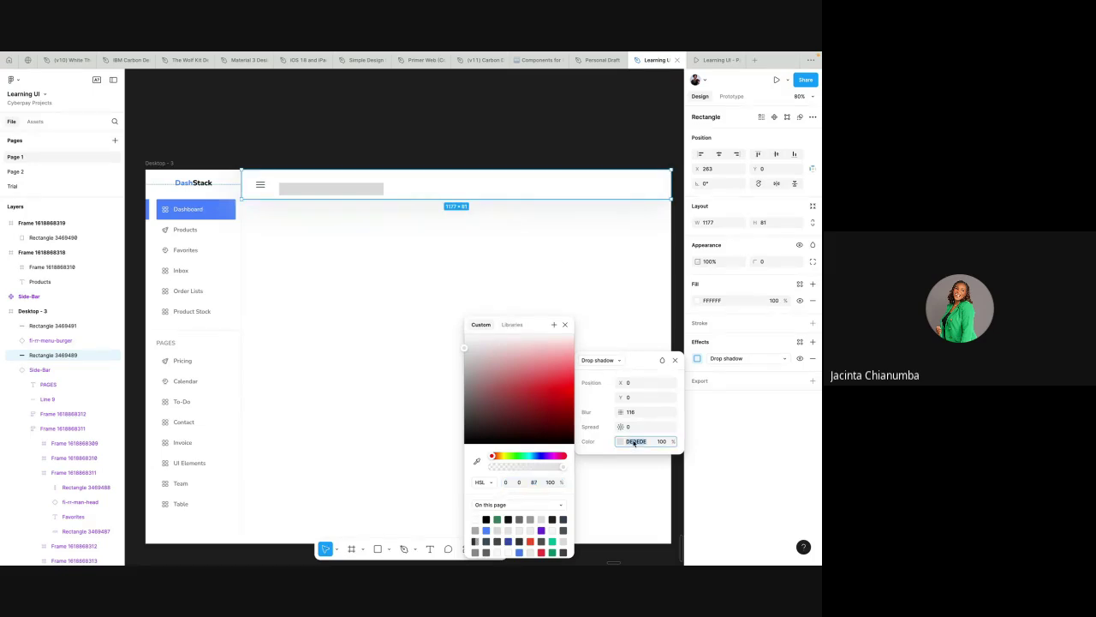
pyautogui.write('0')
pyautogui.write('4')
pyautogui.click(637, 415)
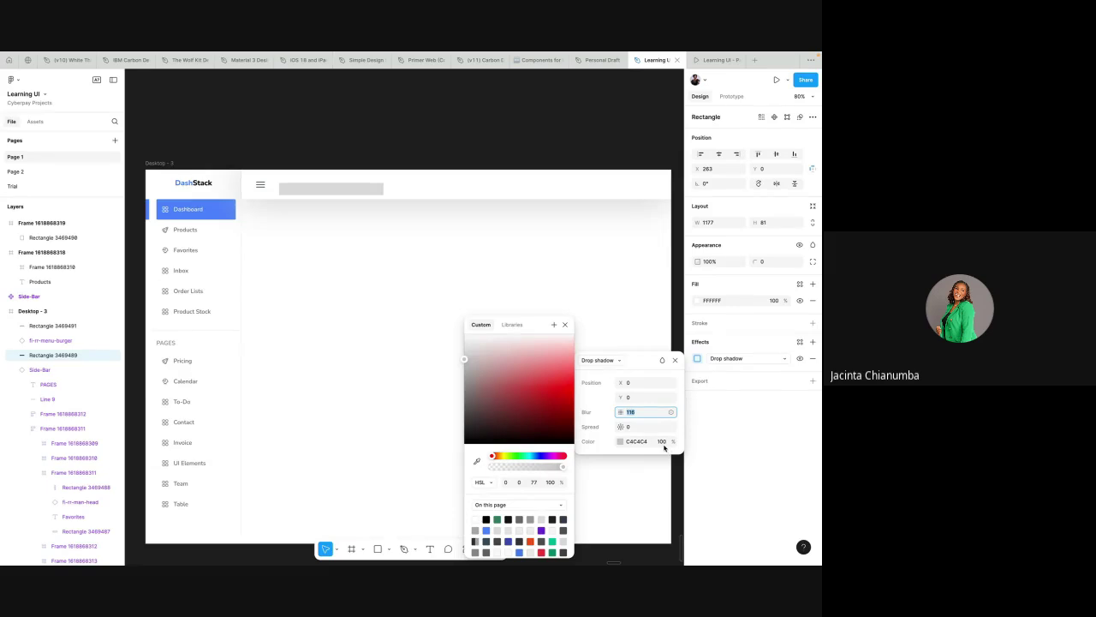
pyautogui.click(661, 441)
pyautogui.write('30')
pyautogui.press('Return')
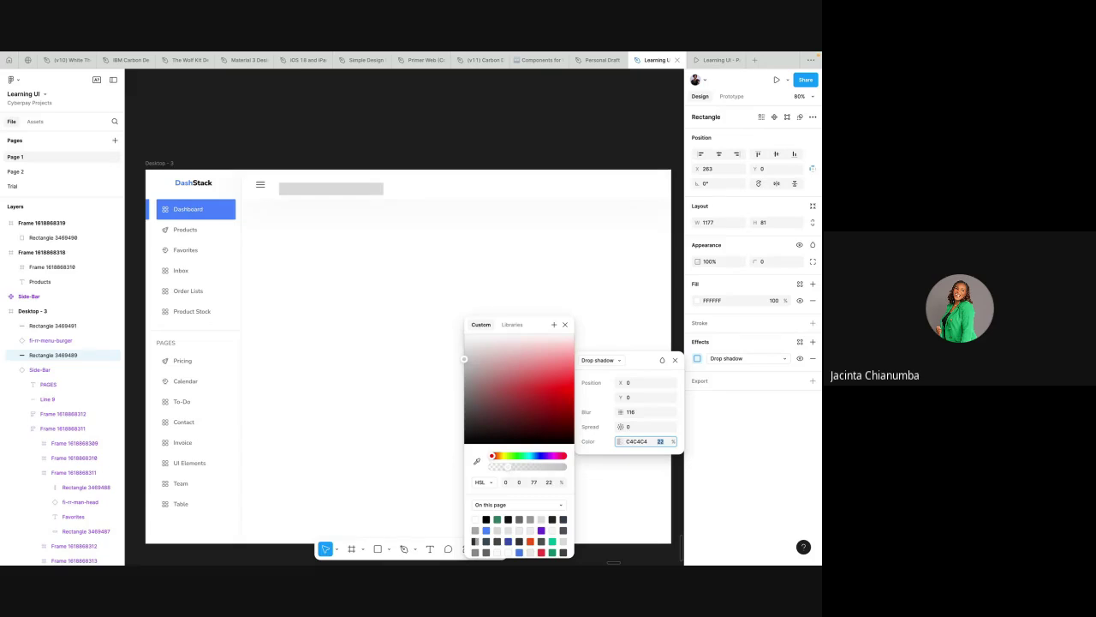
# - Lower the header shadow's blur to 20 and check the header with nothing selected
pyautogui.click(649, 414)
pyautogui.hotkey('shift', 'Down')
pyautogui.click(565, 326)
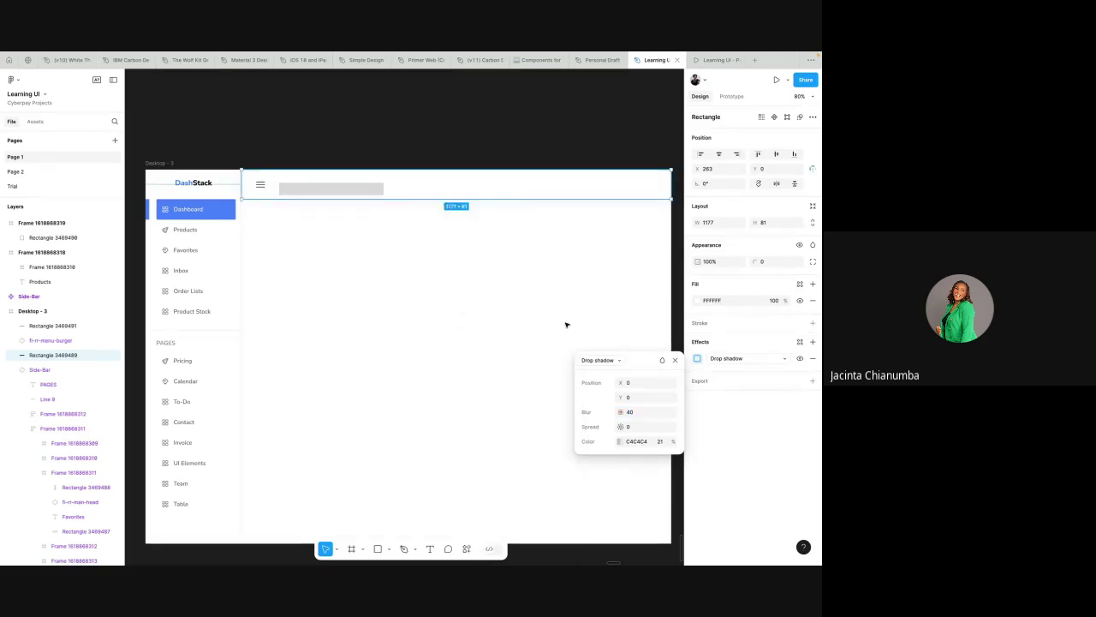
pyautogui.click(631, 414)
pyautogui.hotkey('shift', 'Down')
pyautogui.click(598, 267)
pyautogui.hscroll(-1, 596, 267)
pyautogui.scroll(1, 596, 267)
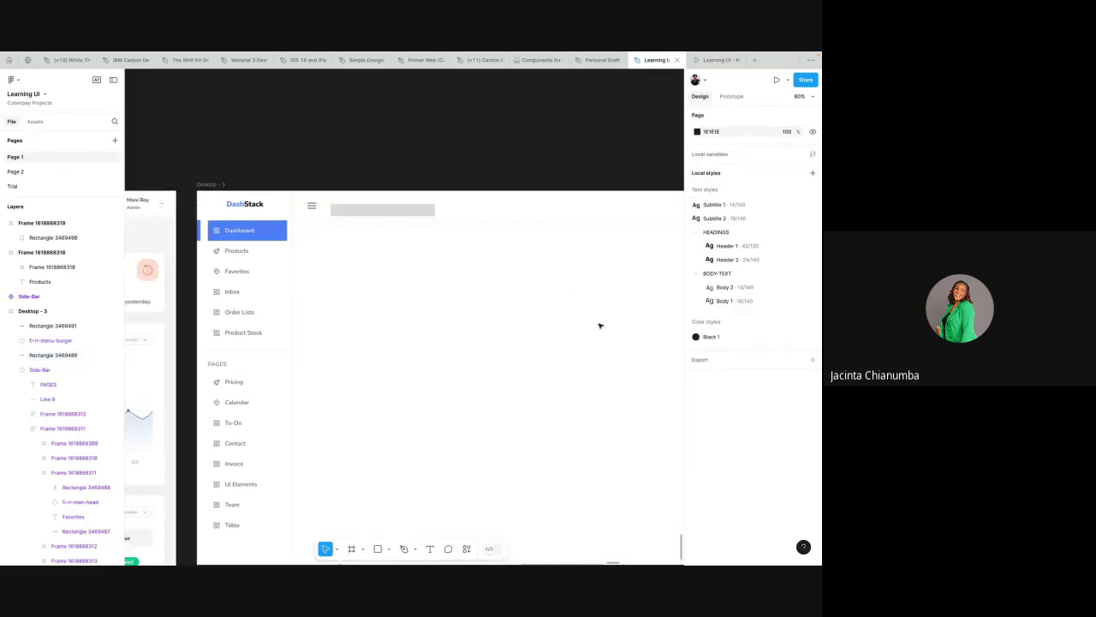
pyautogui.click(631, 214)
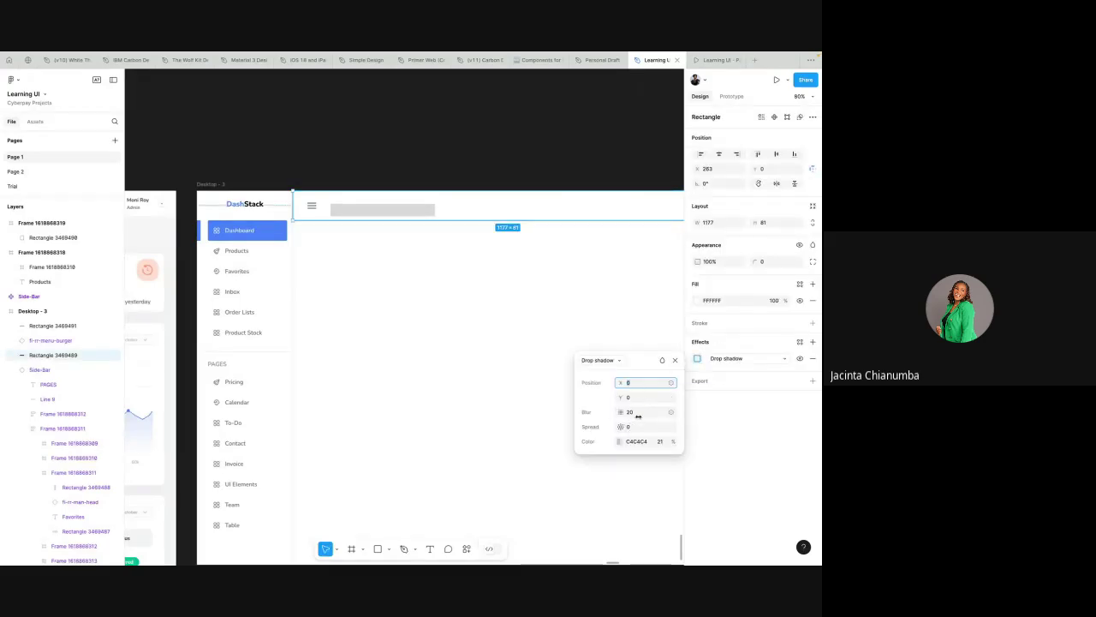
pyautogui.click(520, 350)
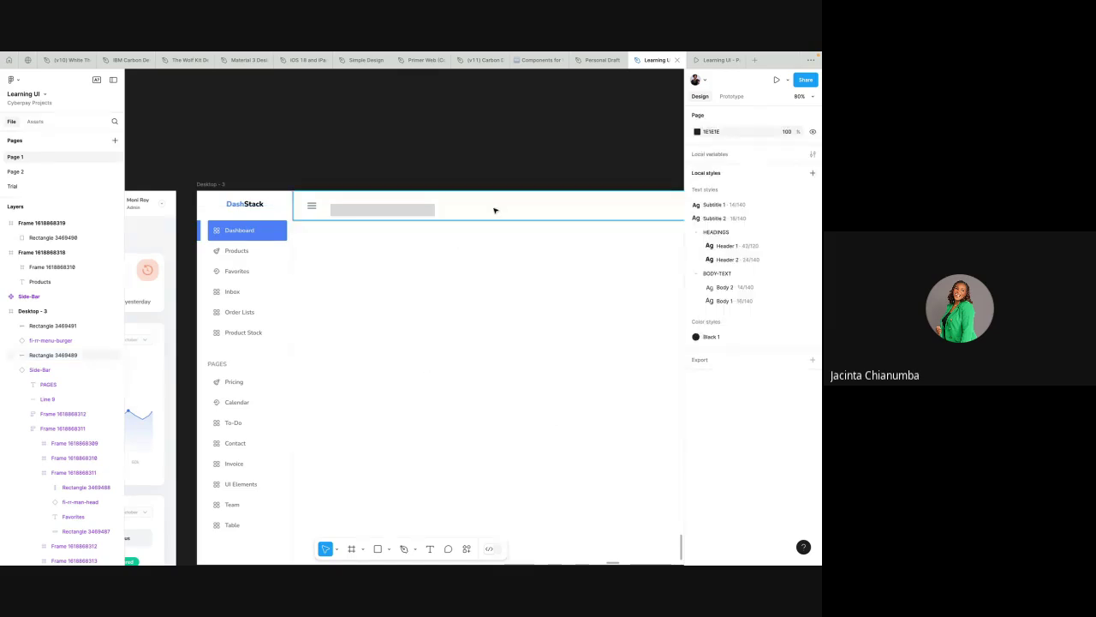
# - Lower the blur of the white header bar's drop shadow to 10
pyautogui.hscroll(-3, 465, 346)
pyautogui.hscroll(-3, 465, 346)
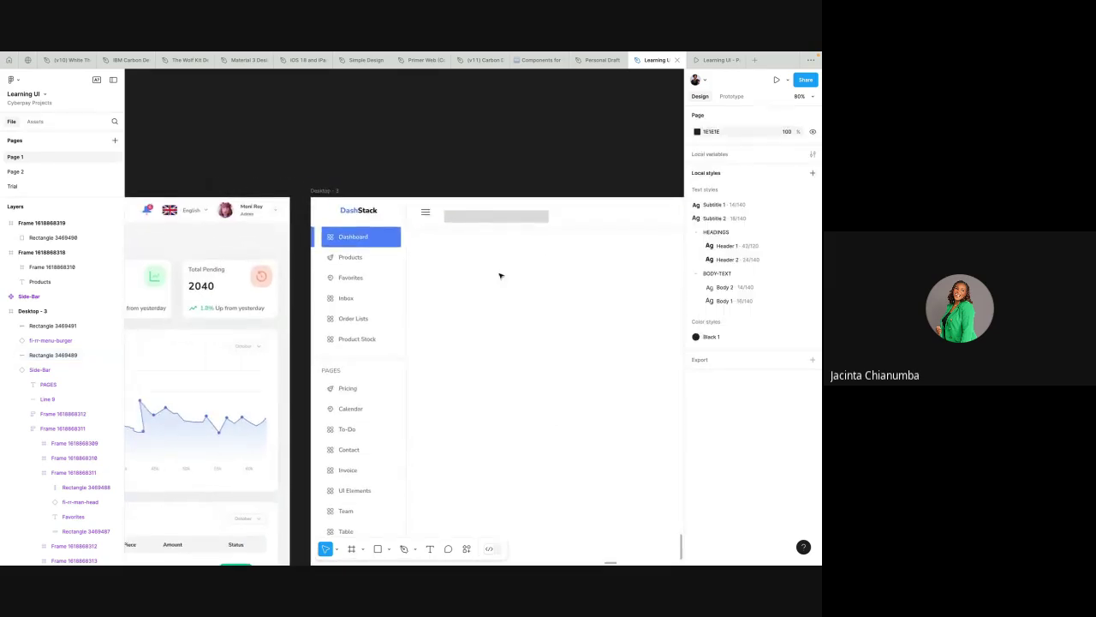
pyautogui.click(636, 217)
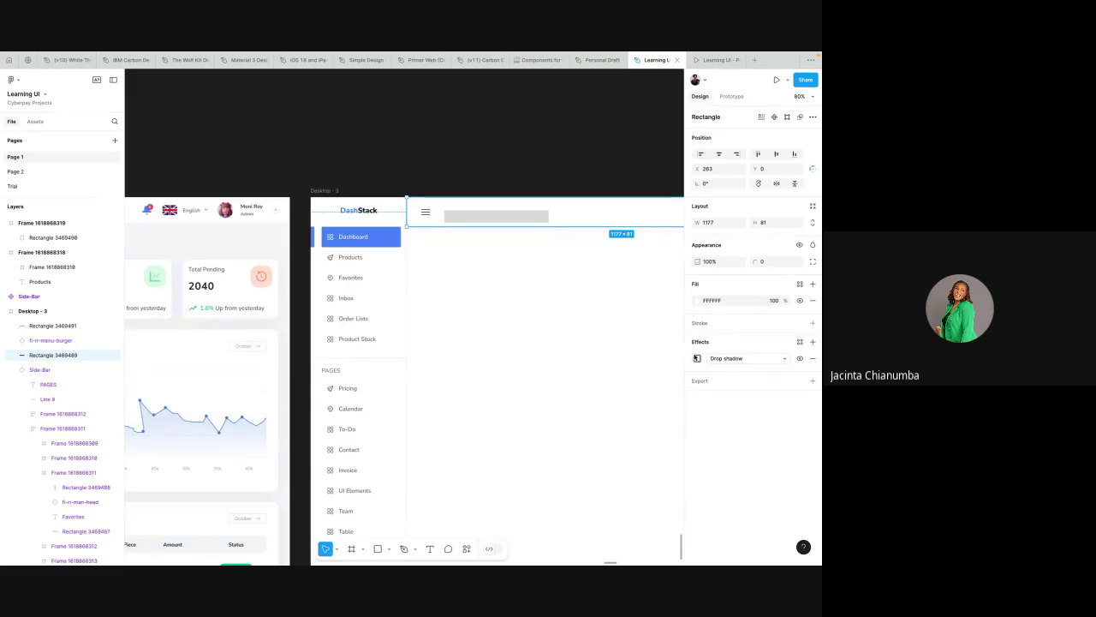
pyautogui.click(697, 358)
pyautogui.click(639, 413)
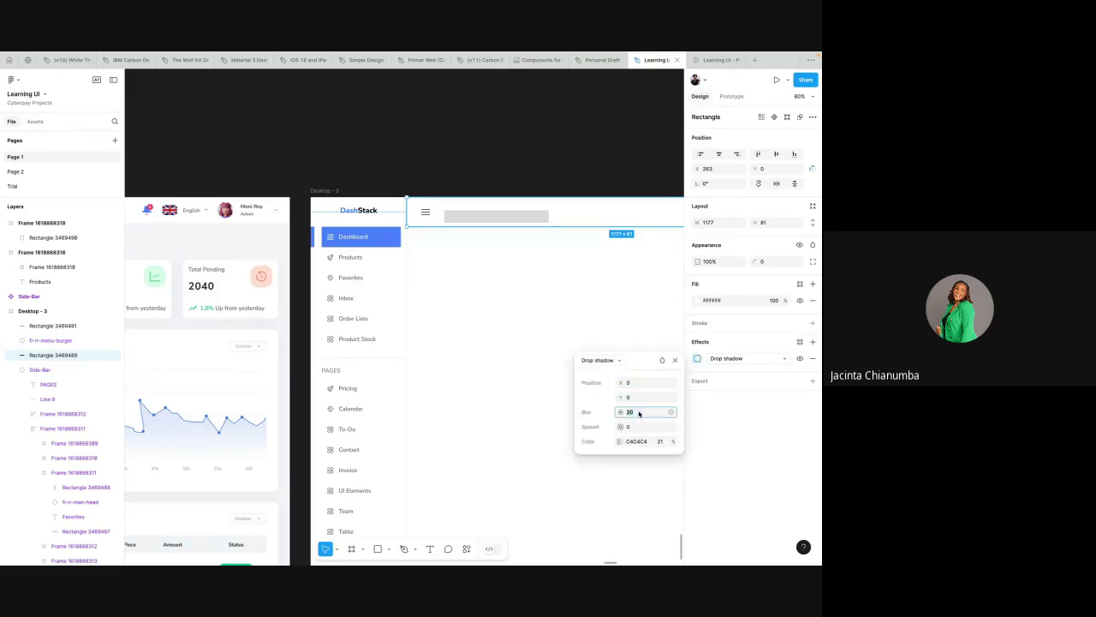
pyautogui.write('10')
pyautogui.click(548, 277)
# - Set the height of the grey search field rectangle in the header to 44
pyautogui.hscroll(5, 548, 277)
pyautogui.scroll(2, 548, 277)
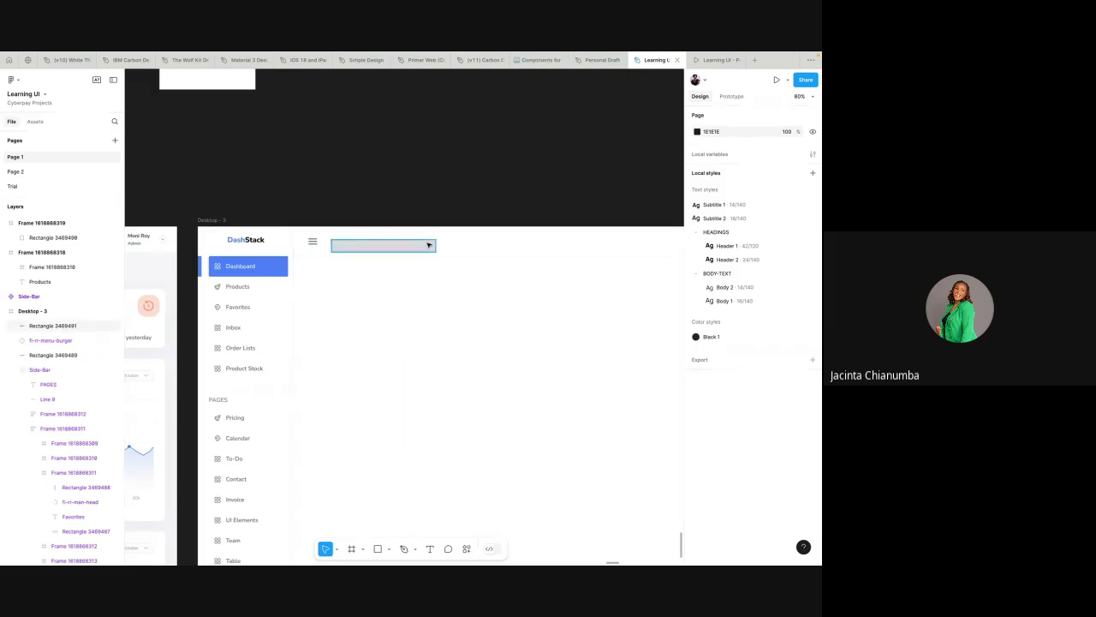
pyautogui.click(428, 245)
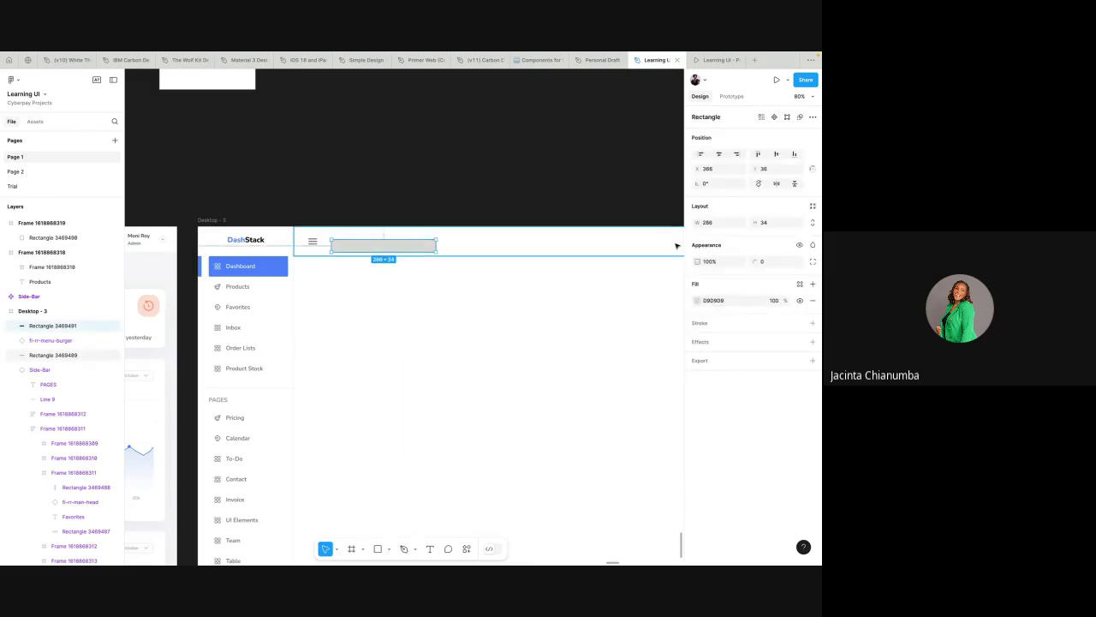
pyautogui.click(770, 224)
pyautogui.write('44')
pyautogui.press('Return')
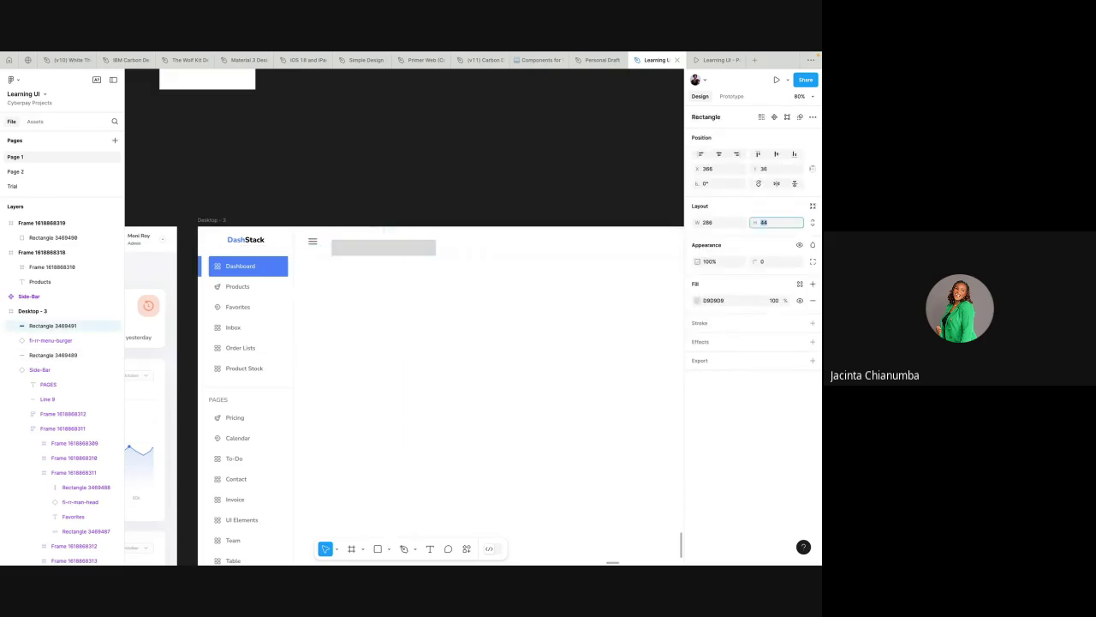
# - Give the search field rectangle a corner radius of 30, move it up to Y 18 and widen it to 515
pyautogui.click(762, 261)
pyautogui.write('10')
pyautogui.press('Return')
pyautogui.click(409, 245)
pyautogui.moveTo(408, 245); pyautogui.dragTo(512, 203)
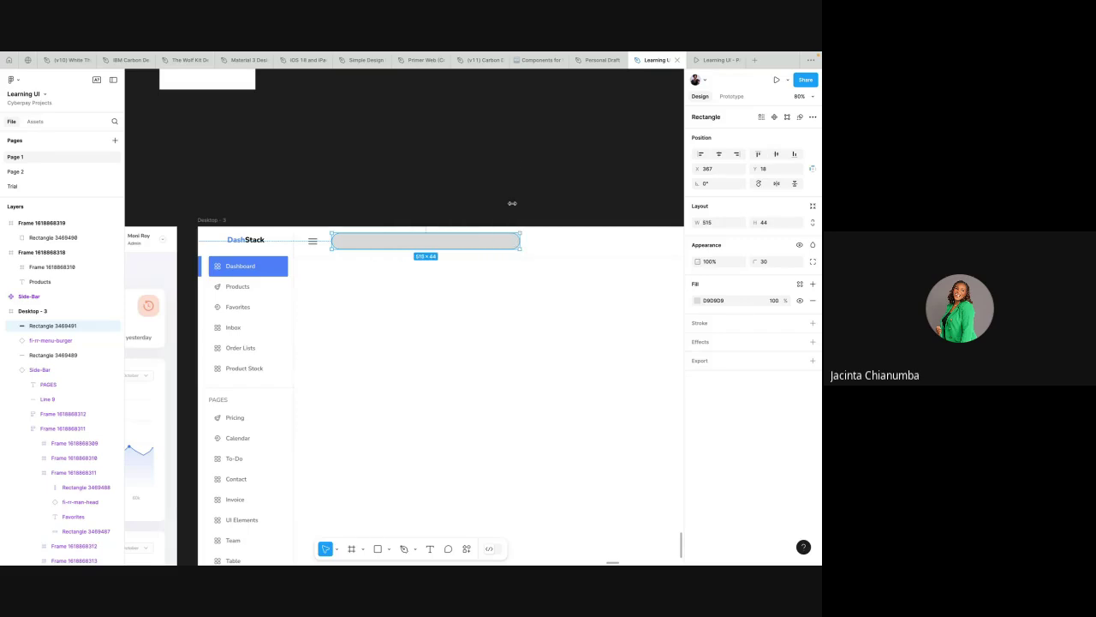
pyautogui.click(516, 163)
# - Look through the icon and emoji sets on the Personal Draft file's Design System page, and return to the Learning UI file
pyautogui.hscroll(-5, 516, 163)
pyautogui.scroll(-2, 516, 165)
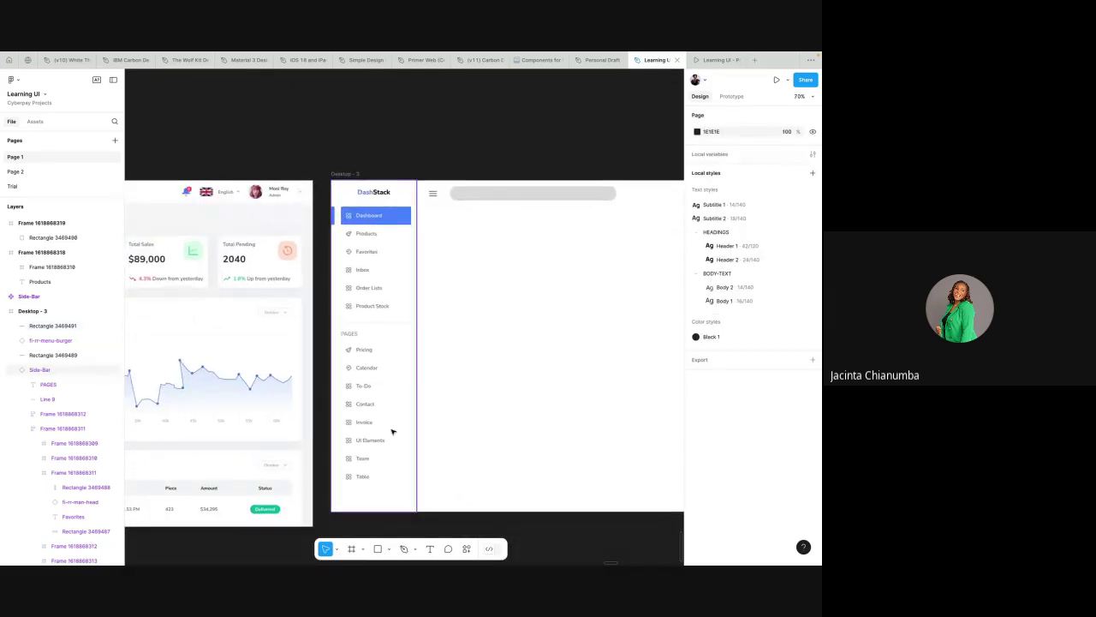
pyautogui.hscroll(-4, 392, 430)
pyautogui.scroll(-1, 392, 430)
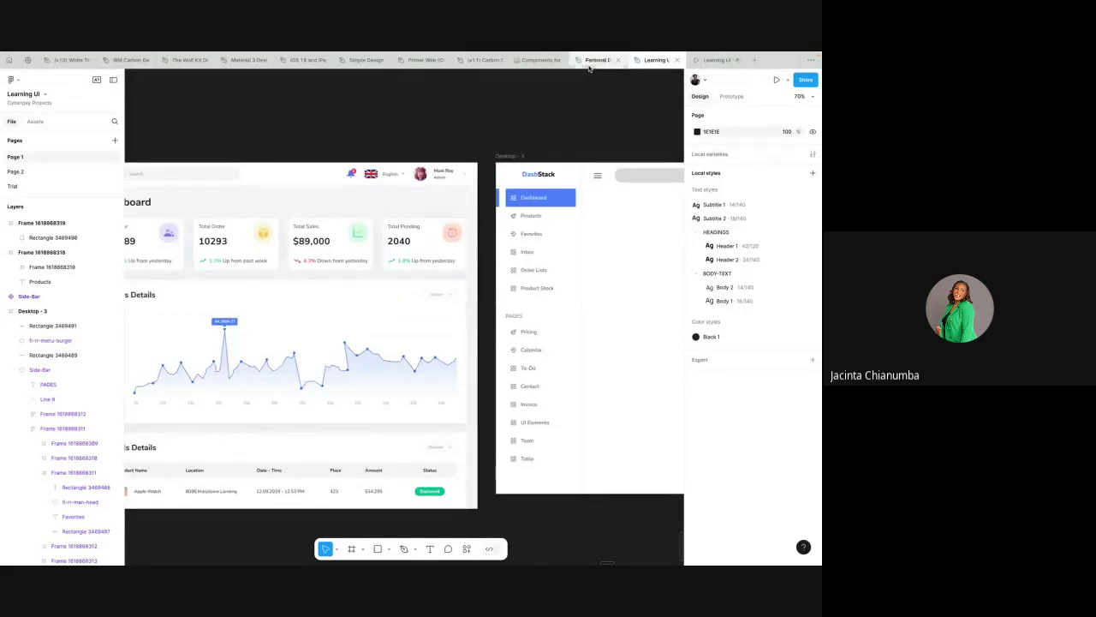
pyautogui.click(595, 60)
pyautogui.scroll(-5, 484, 298)
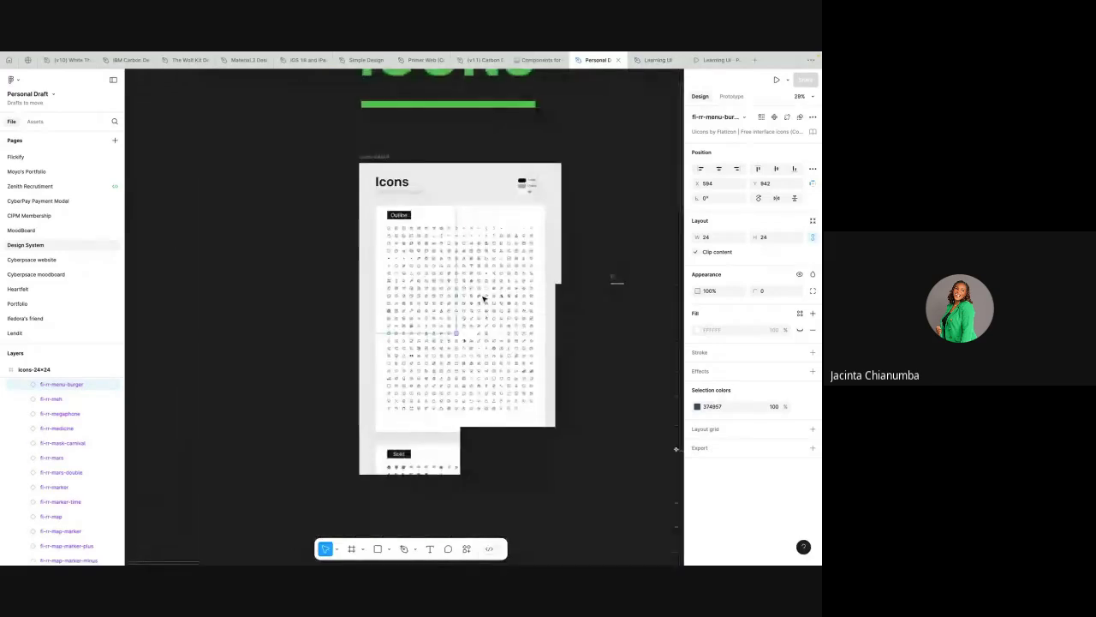
pyautogui.scroll(-5, 483, 298)
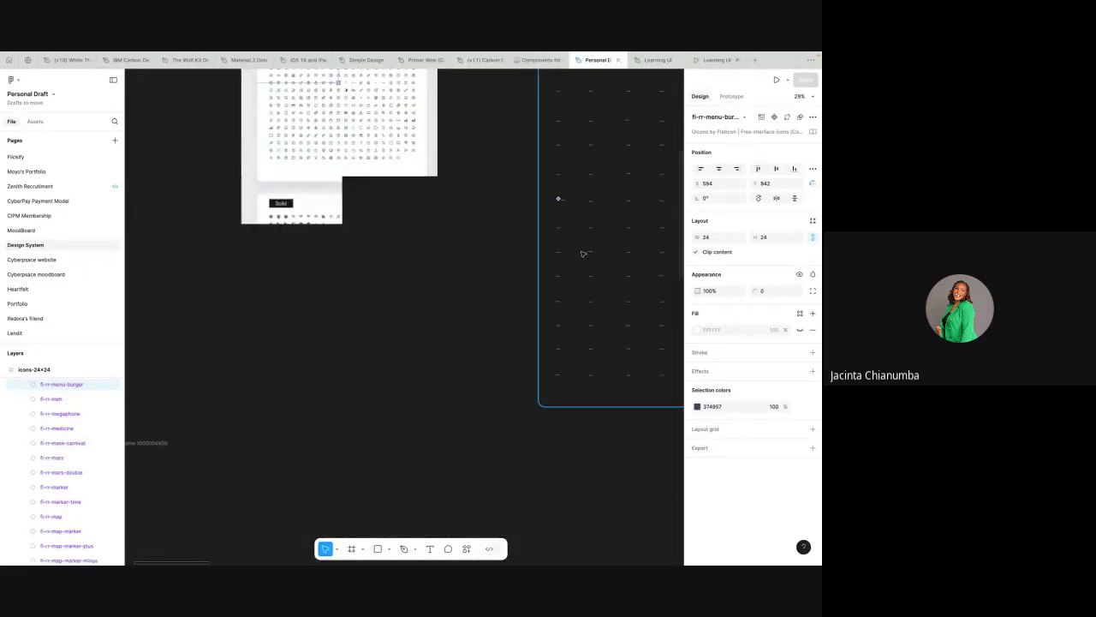
pyautogui.scroll(3, 582, 255)
pyautogui.hscroll(3, 582, 254)
pyautogui.hscroll(2, 582, 255)
pyautogui.scroll(1, 582, 254)
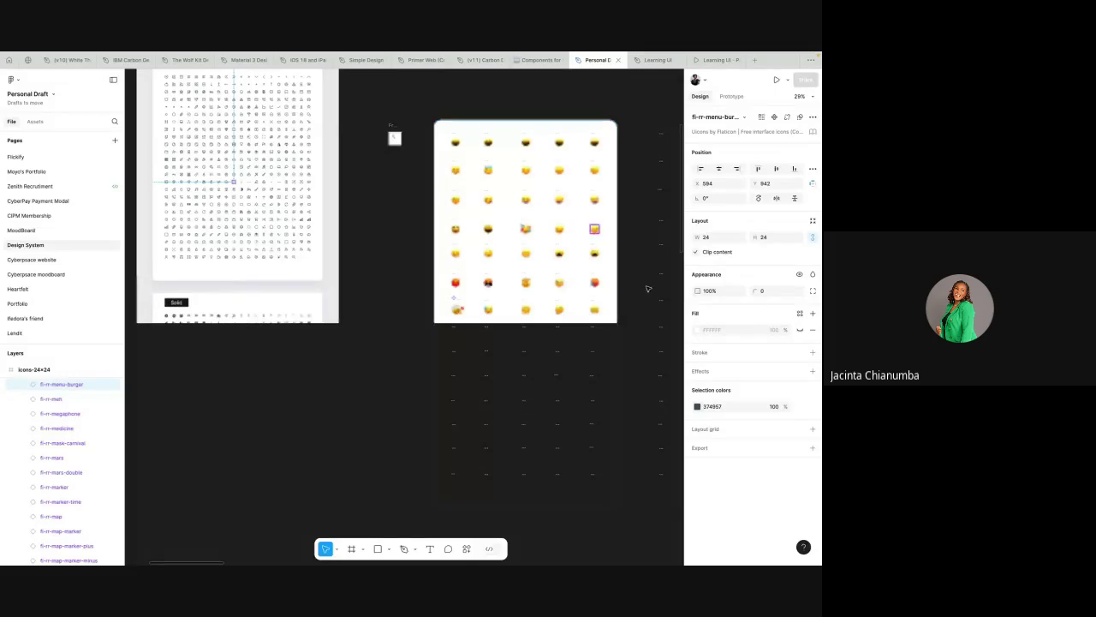
pyautogui.hscroll(4, 588, 221)
pyautogui.scroll(1, 588, 221)
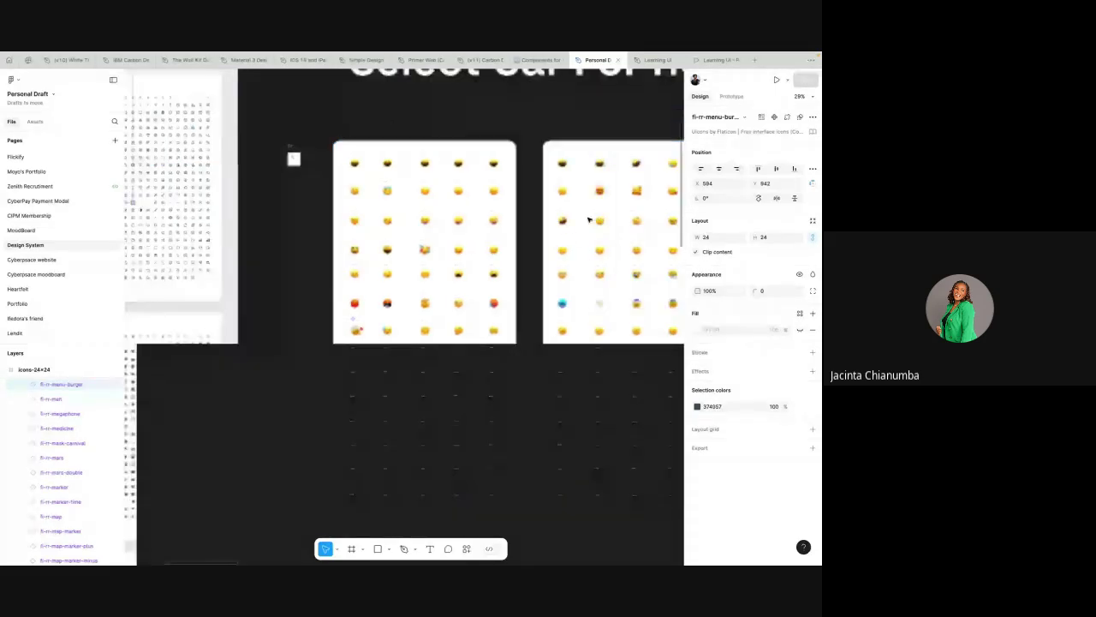
pyautogui.hscroll(5, 569, 229)
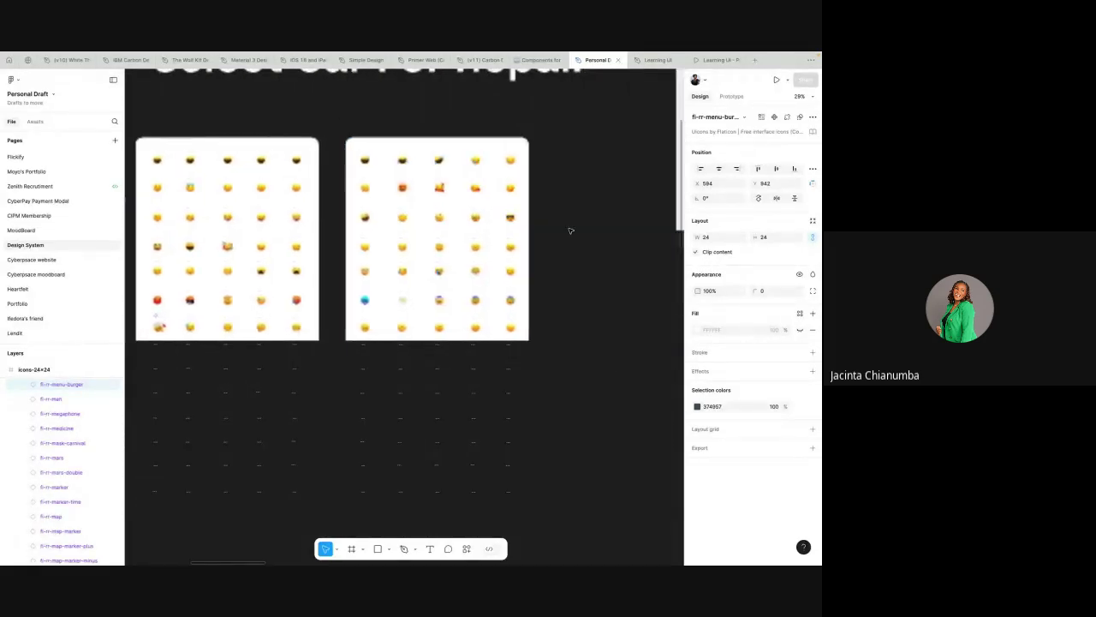
pyautogui.scroll(2, 570, 230)
pyautogui.hscroll(-5, 570, 229)
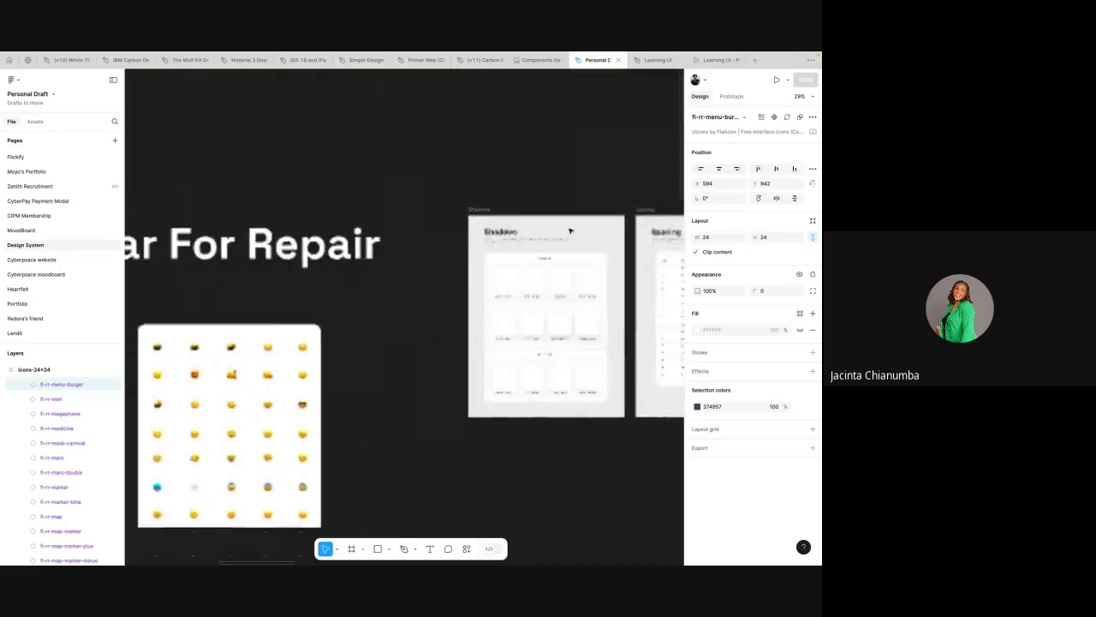
pyautogui.scroll(-3, 570, 229)
pyautogui.scroll(-10, 569, 230)
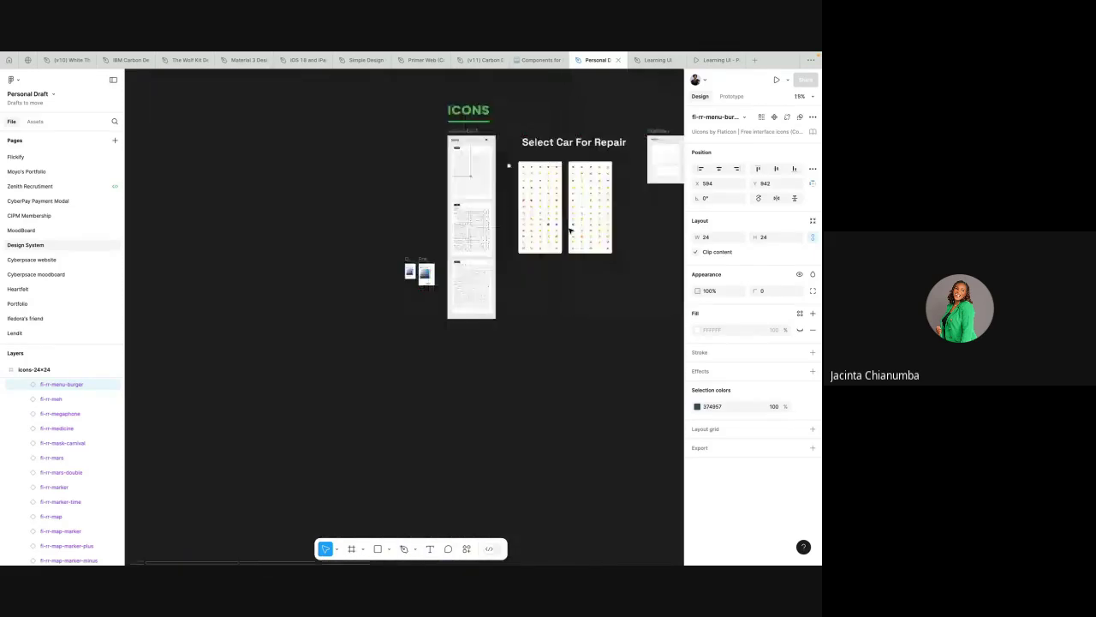
pyautogui.scroll(8, 585, 204)
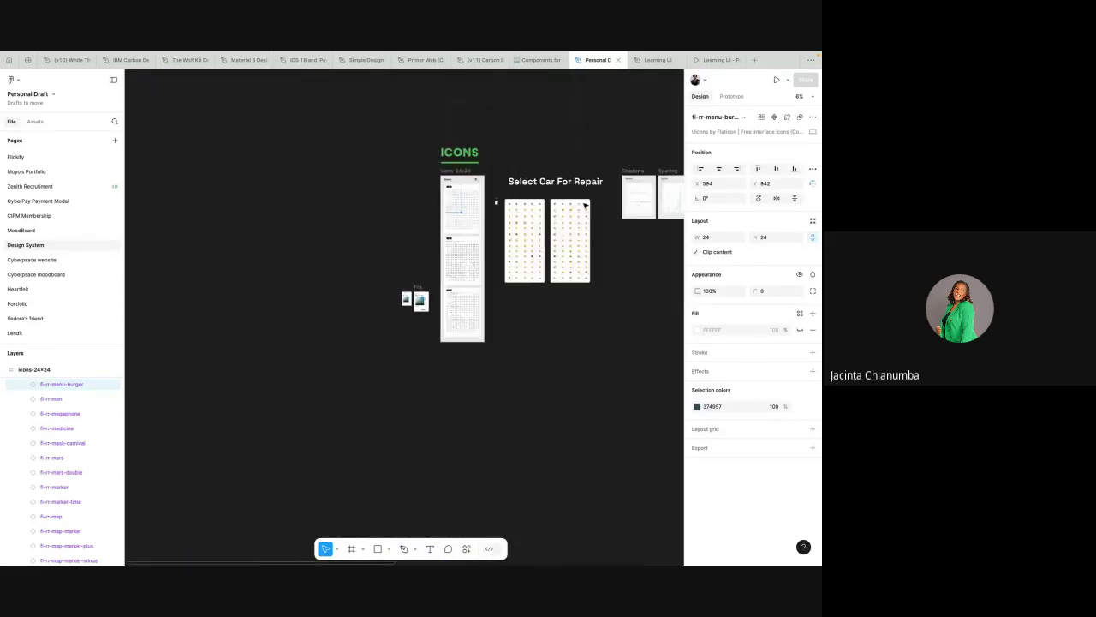
pyautogui.hscroll(-3, 585, 204)
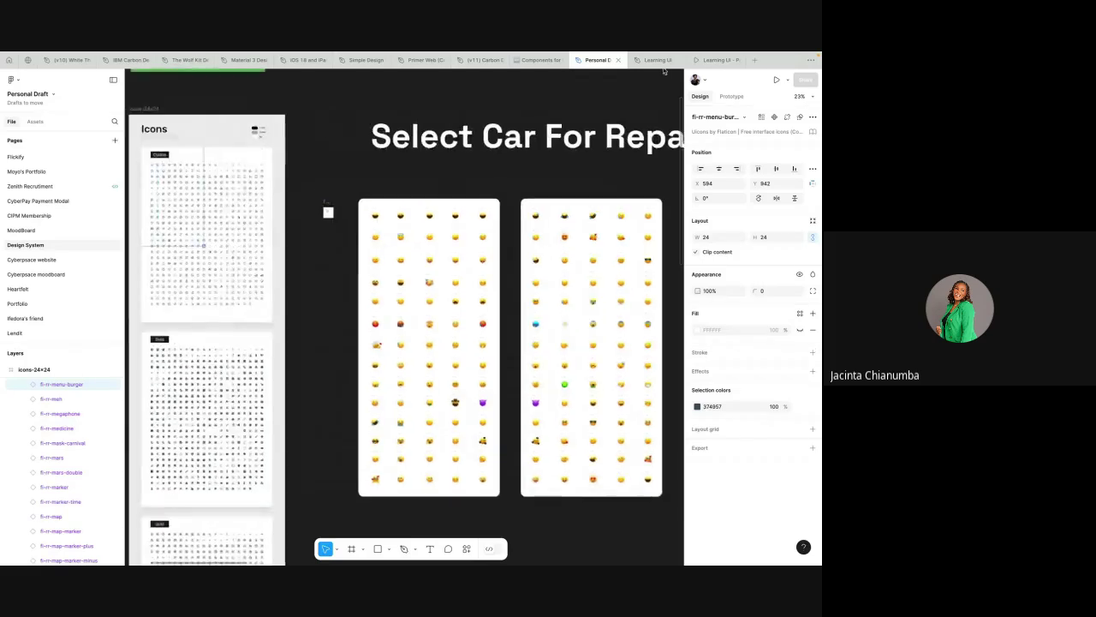
pyautogui.click(646, 65)
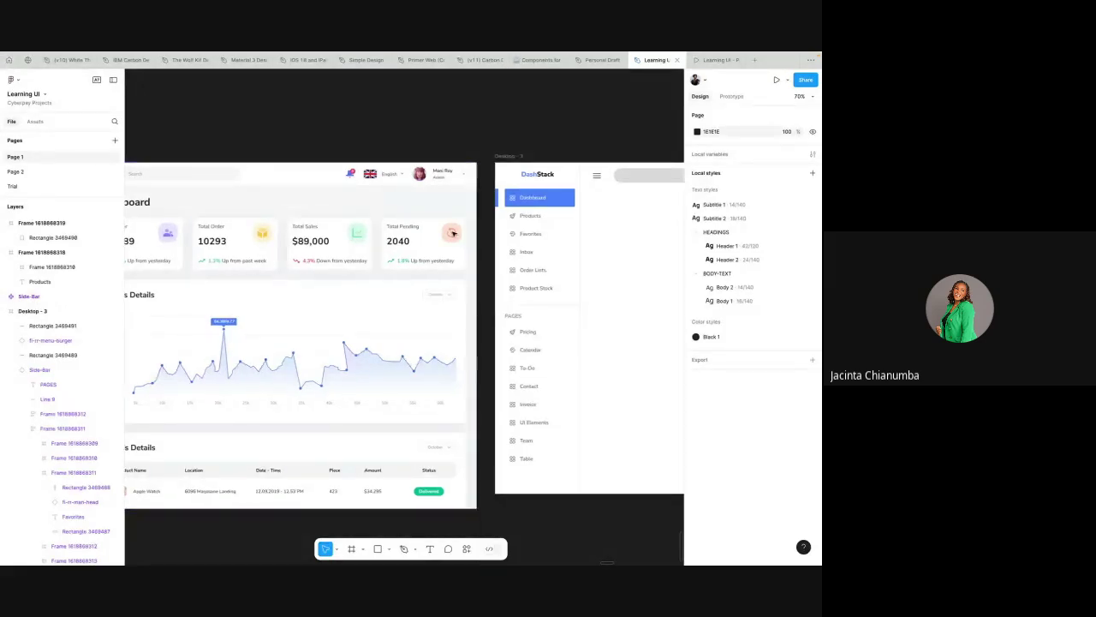
pyautogui.hscroll(3, 453, 233)
pyautogui.scroll(1, 453, 233)
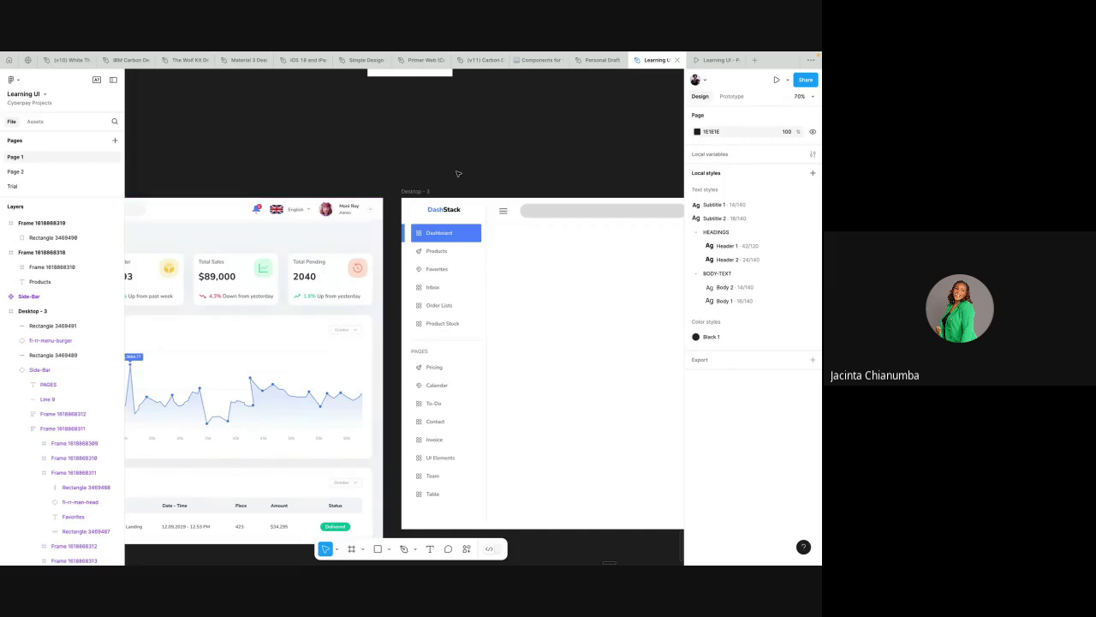
# - Search the Figma files for "ray" and open the Rayna UI v1.0 design system file
pyautogui.click(9, 62)
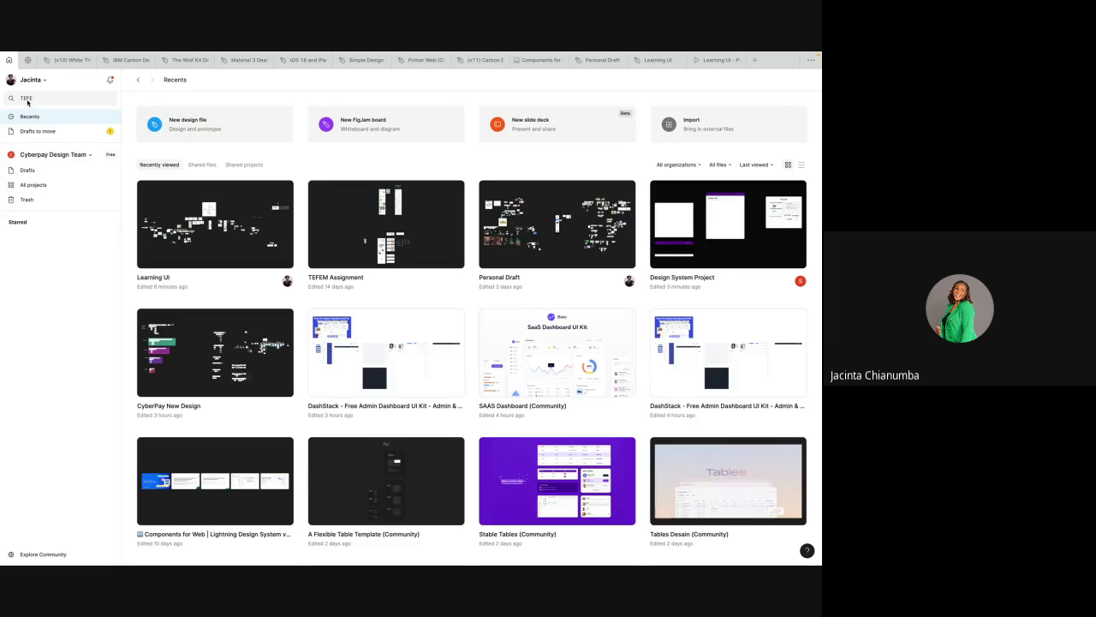
pyautogui.click(27, 99)
pyautogui.write('ray')
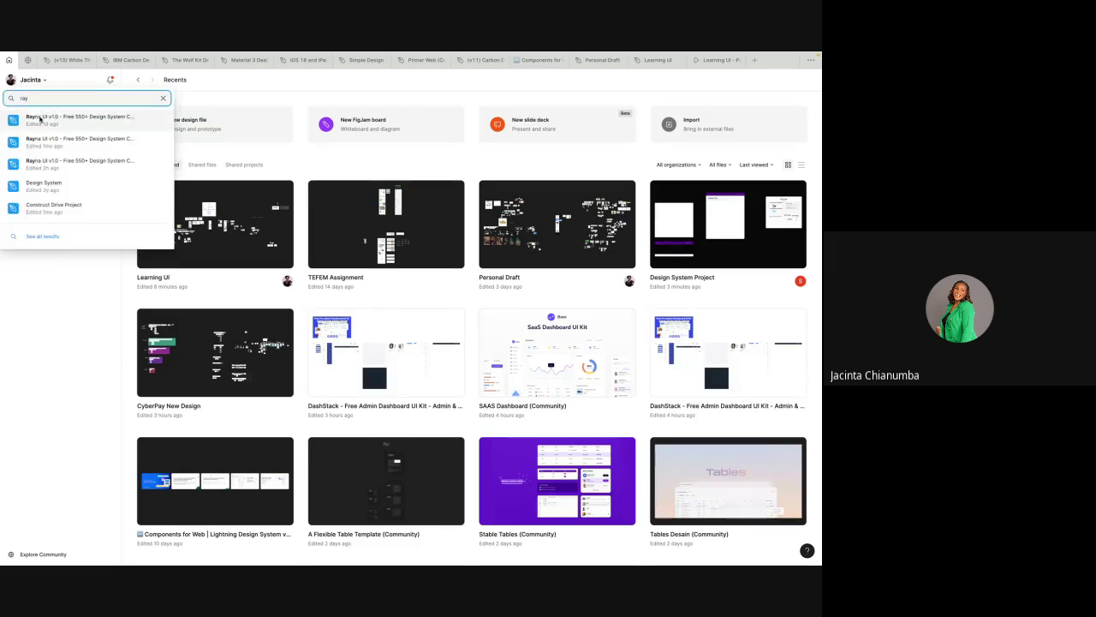
pyautogui.click(40, 124)
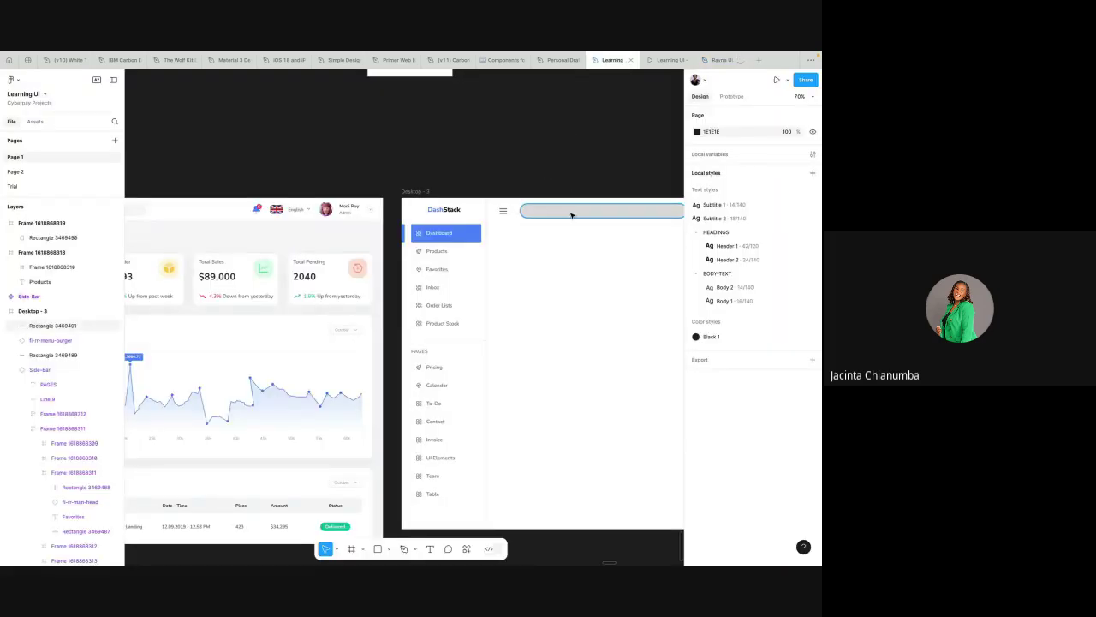
# - Add a 1 px inside stroke to the header's search field and set its fill to E6E6E6 with 90 lightness
pyautogui.click(572, 215)
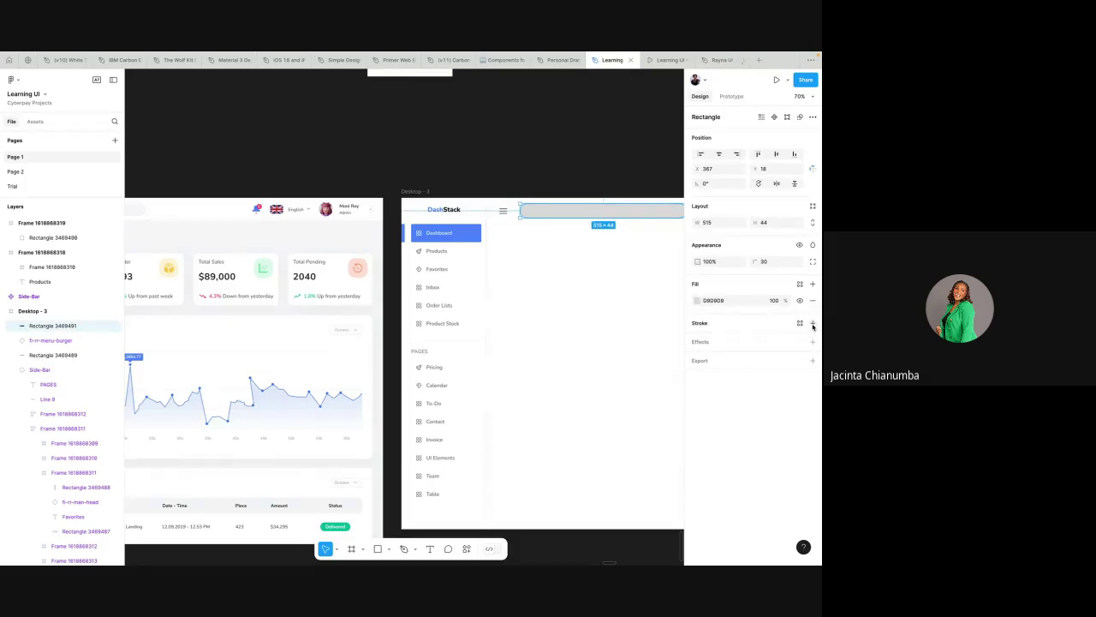
pyautogui.click(715, 325)
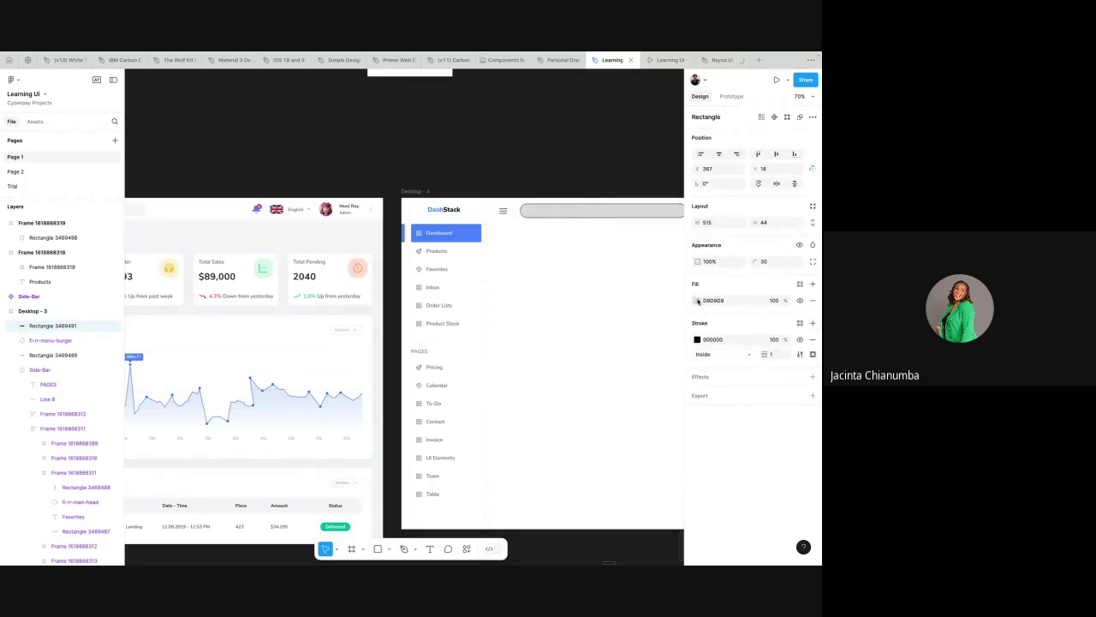
pyautogui.click(696, 300)
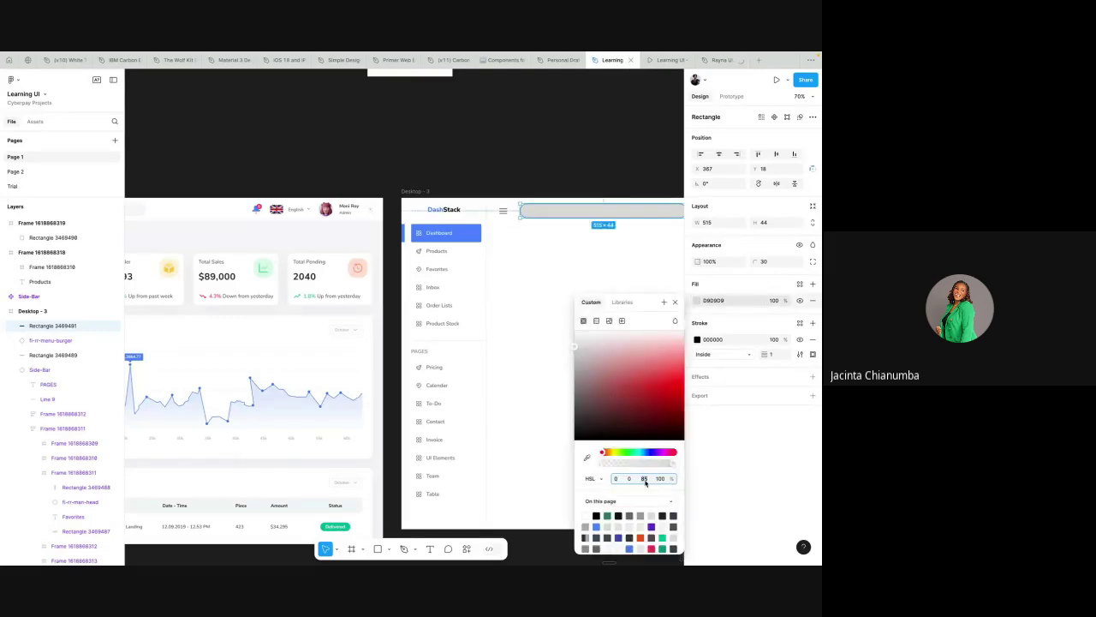
pyautogui.click(646, 479)
pyautogui.write('100')
pyautogui.press('Return')
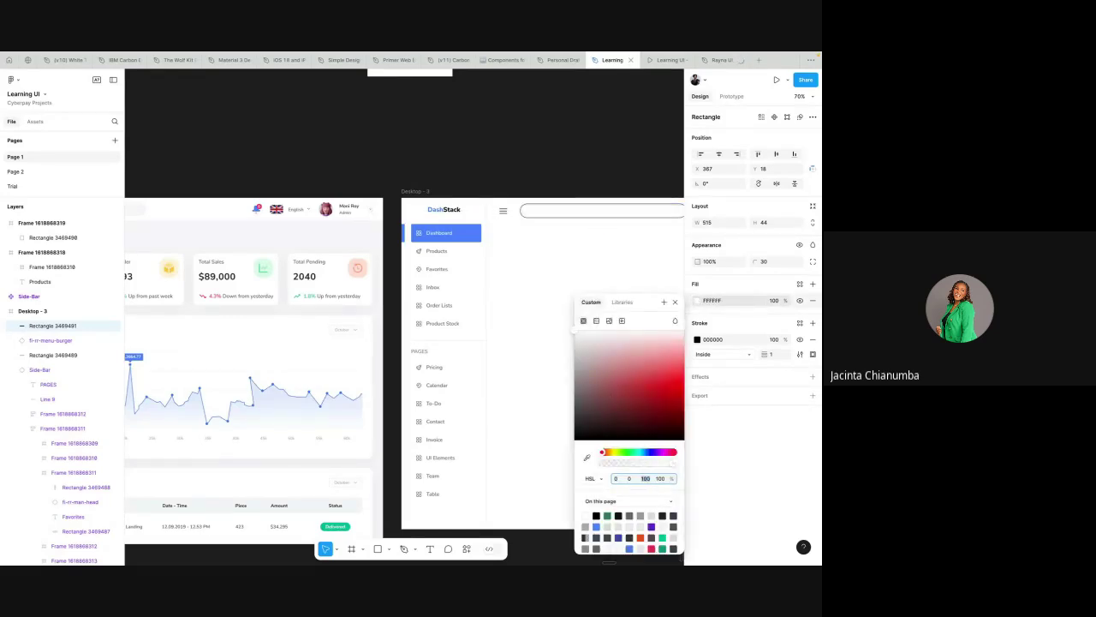
pyautogui.write('90')
pyautogui.press('Return')
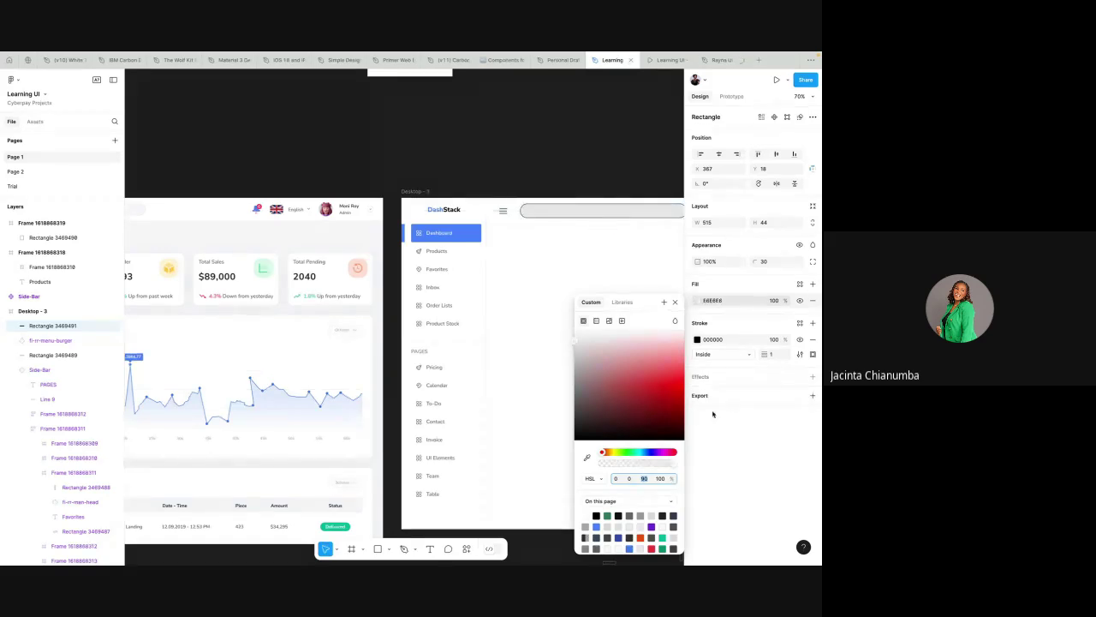
# - Lighten the search field's stroke colour to E6E6E6
pyautogui.click(697, 339)
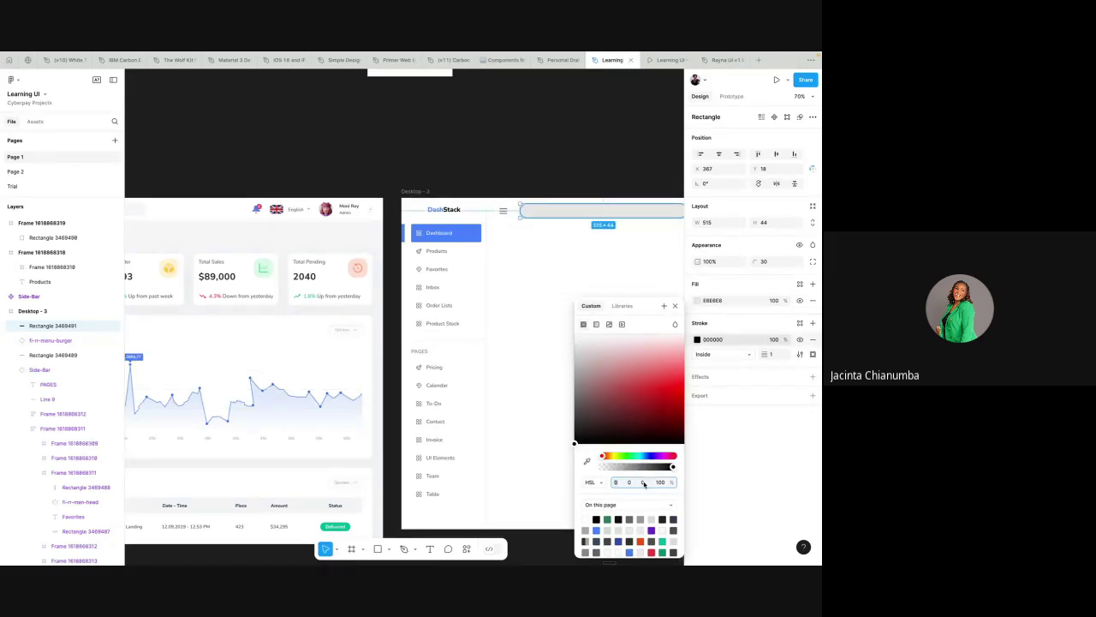
pyautogui.write('60')
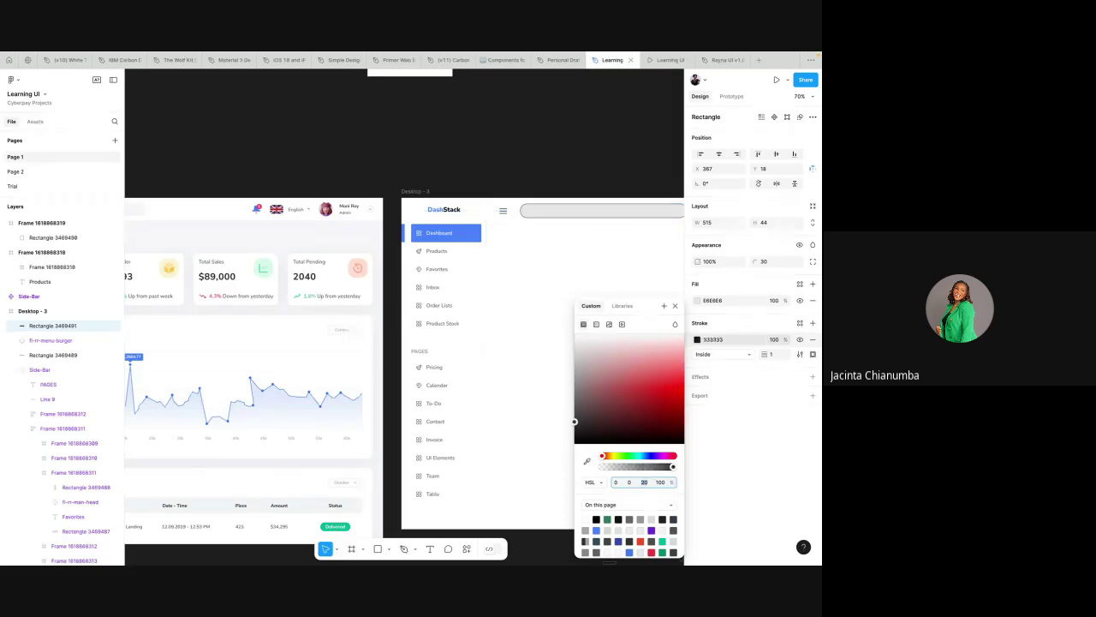
pyautogui.press('Return')
pyautogui.hotkey('shift', 'Up')
pyautogui.hotkey('shift', 'Up')
pyautogui.hotkey('shift', 'Up')
pyautogui.hotkey('shift', 'Up')
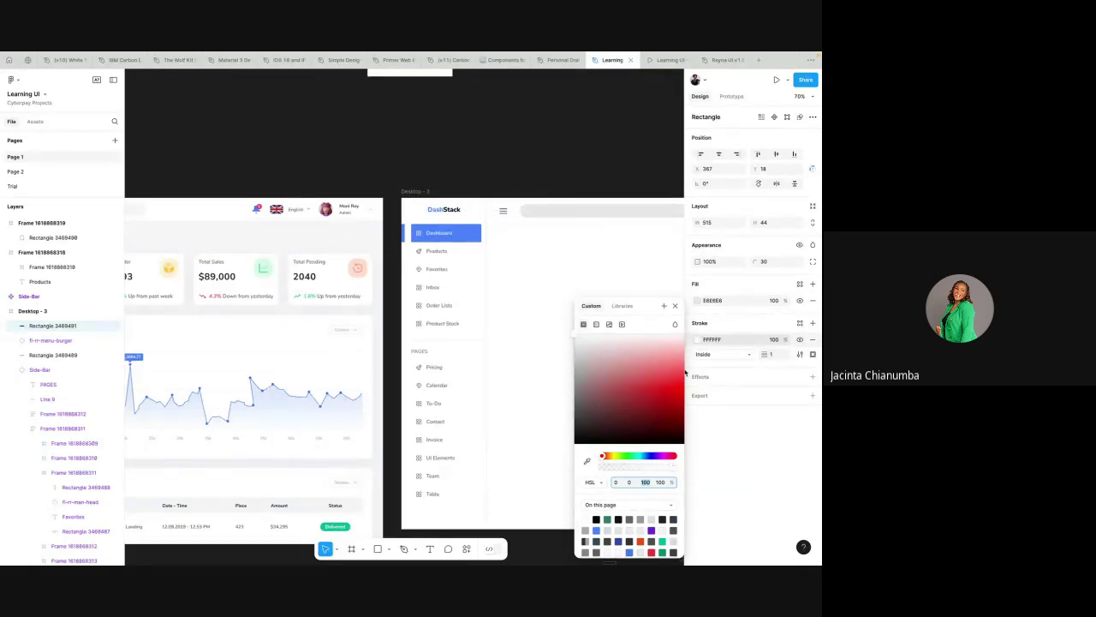
pyautogui.hotkey('shift', 'Down')
# - Fill the search field with the F5F6FA tint sampled from the reference dashboard's search field
pyautogui.click(696, 300)
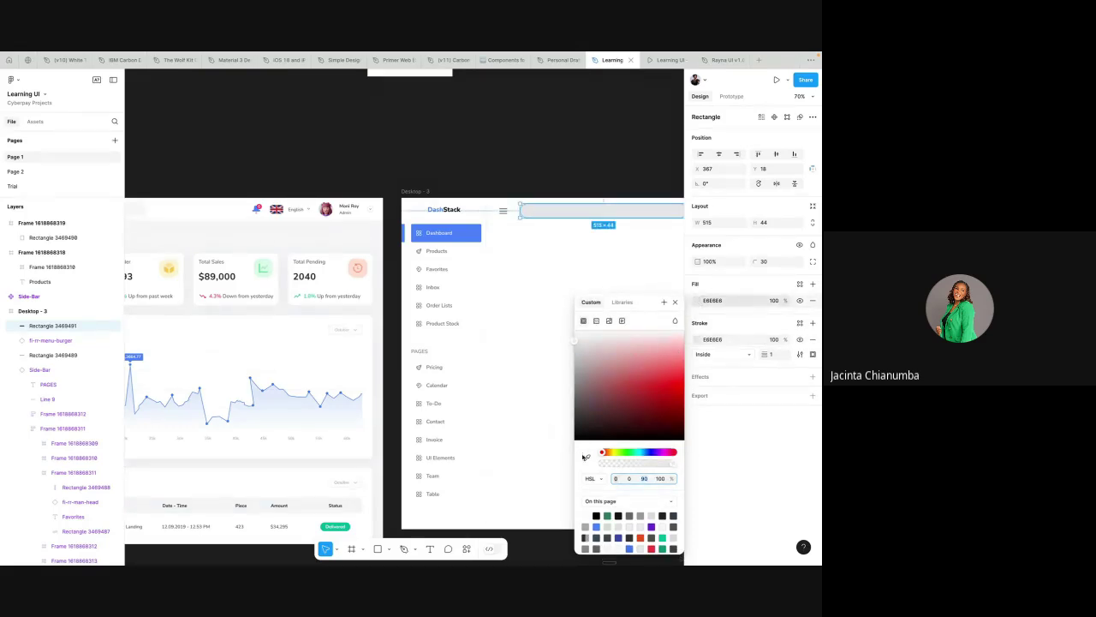
pyautogui.click(587, 459)
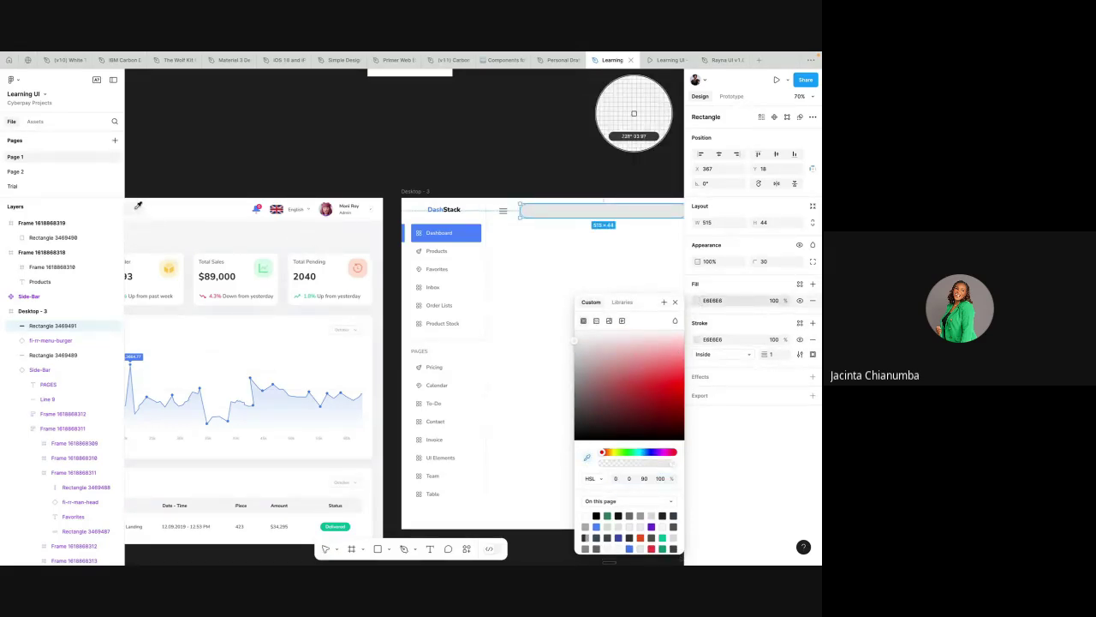
pyautogui.click(633, 113)
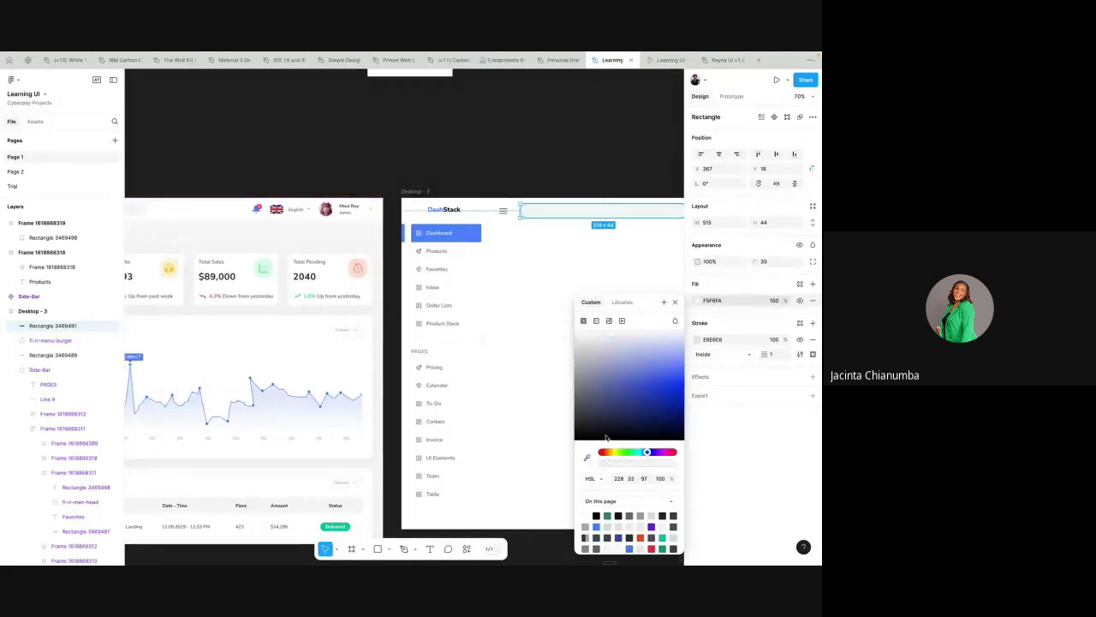
# - Apply the header search field's F5F6FA fill colour to its stroke
pyautogui.click(697, 340)
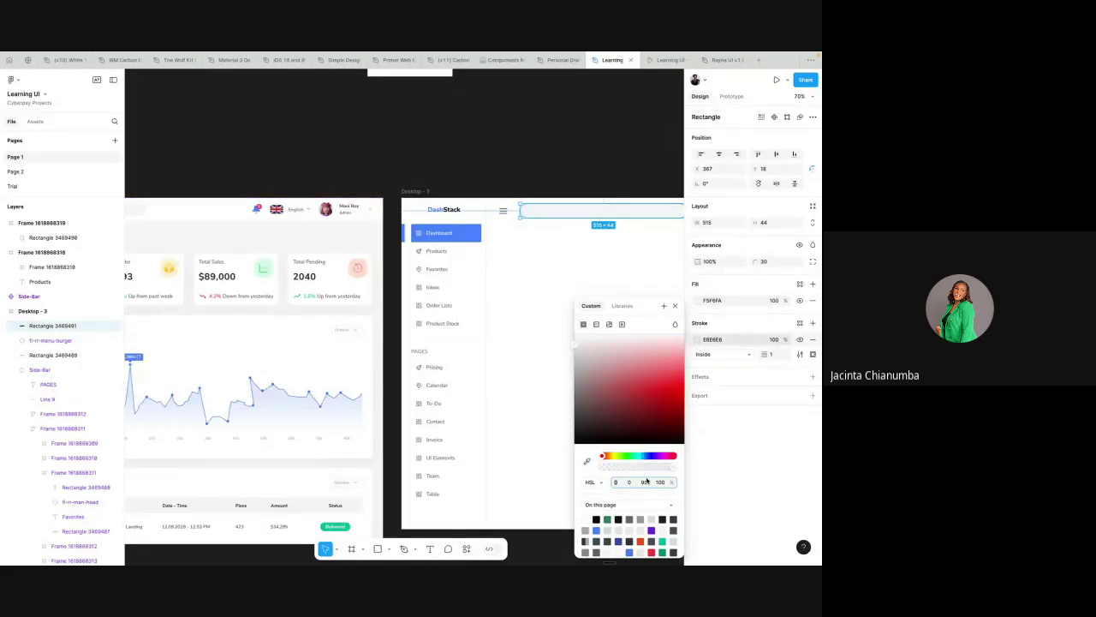
pyautogui.click(713, 305)
pyautogui.hotkey('ctrl', 'c')
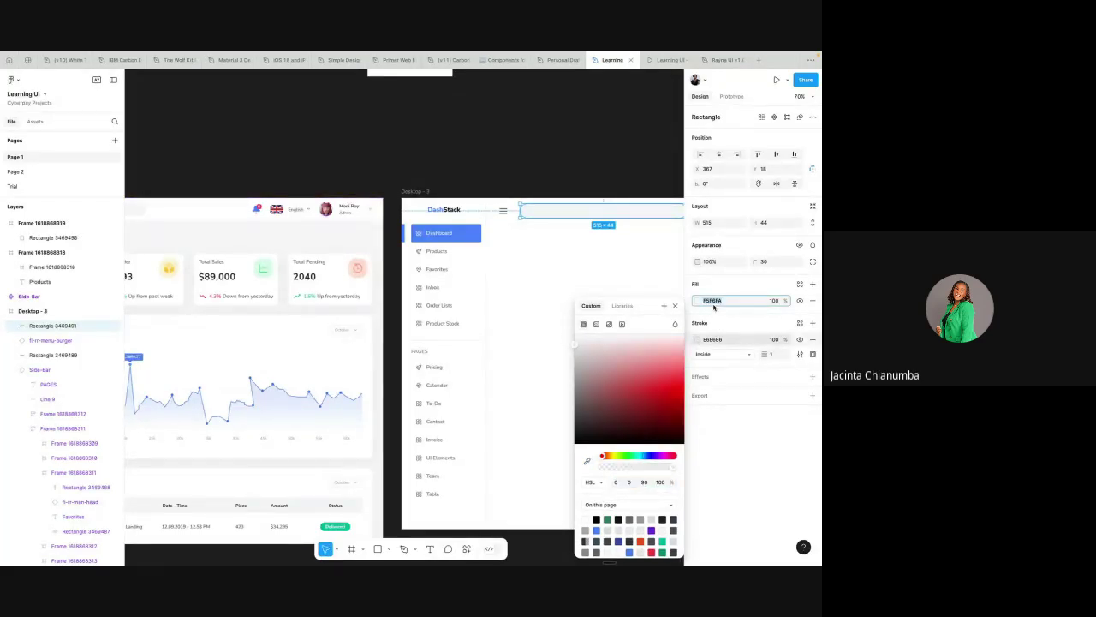
pyautogui.click(716, 340)
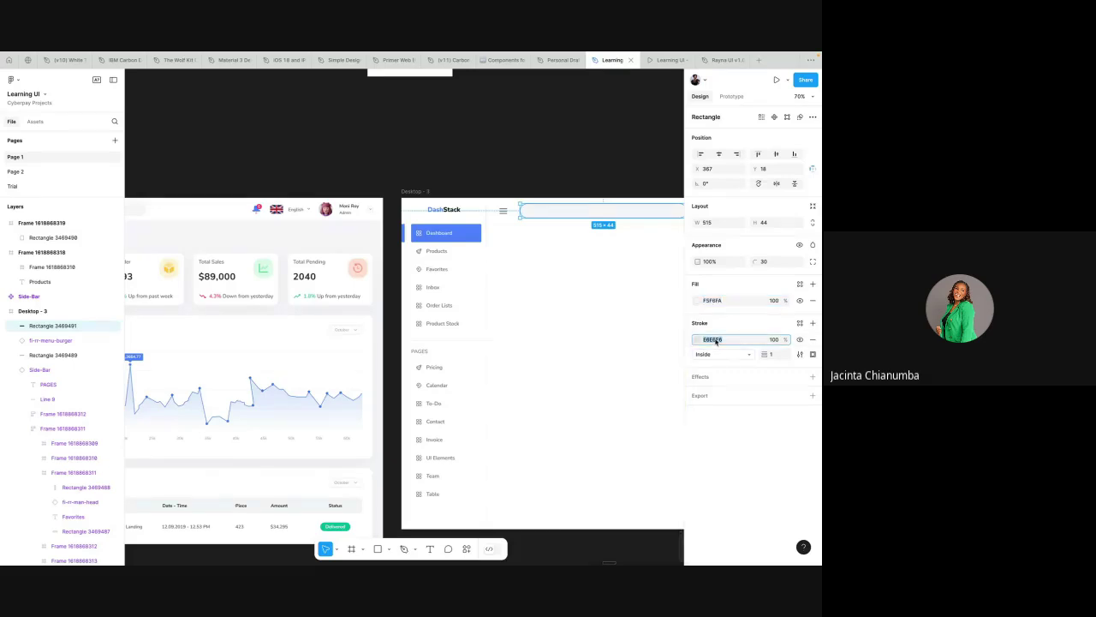
pyautogui.hotkey('ctrl', 'v')
# - Darken the search field's stroke by setting its HSL lightness to 87, then deselect the field
pyautogui.click(698, 341)
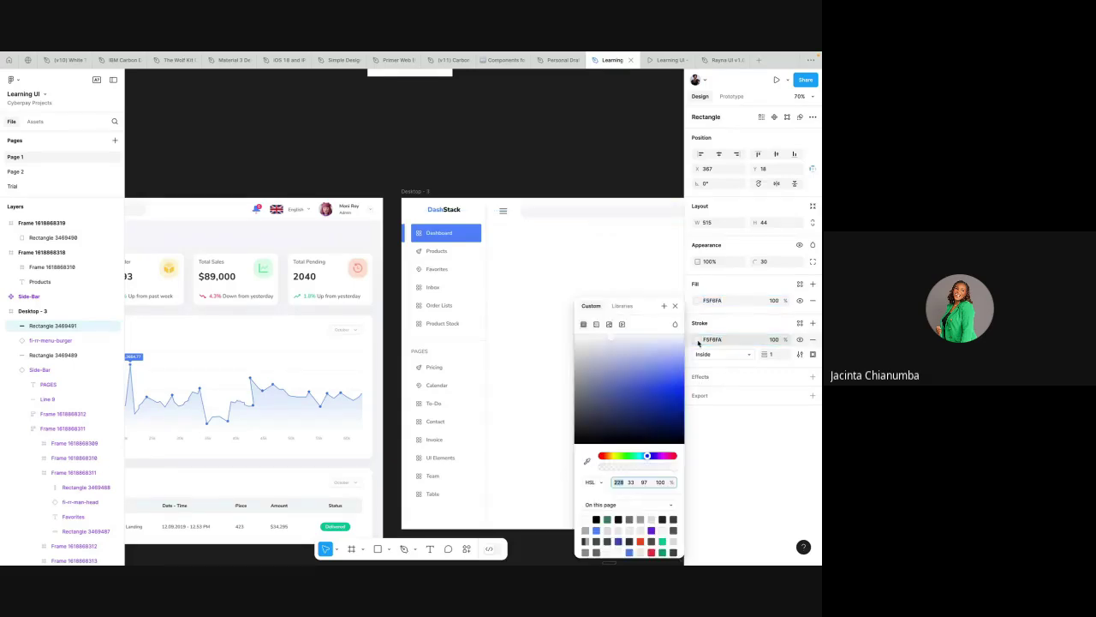
pyautogui.click(644, 482)
pyautogui.write('87')
pyautogui.press('Return')
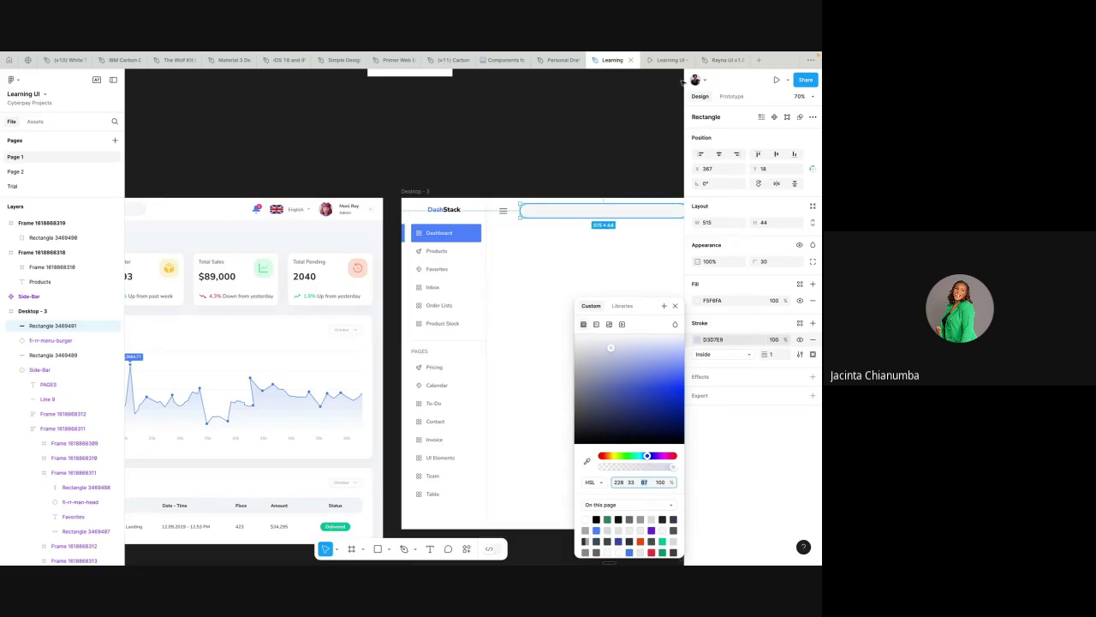
pyautogui.press('Escape')
pyautogui.press('Escape')
# - Switch to the Rayna UI v1.0 design system file and look over its Icons page
pyautogui.click(709, 61)
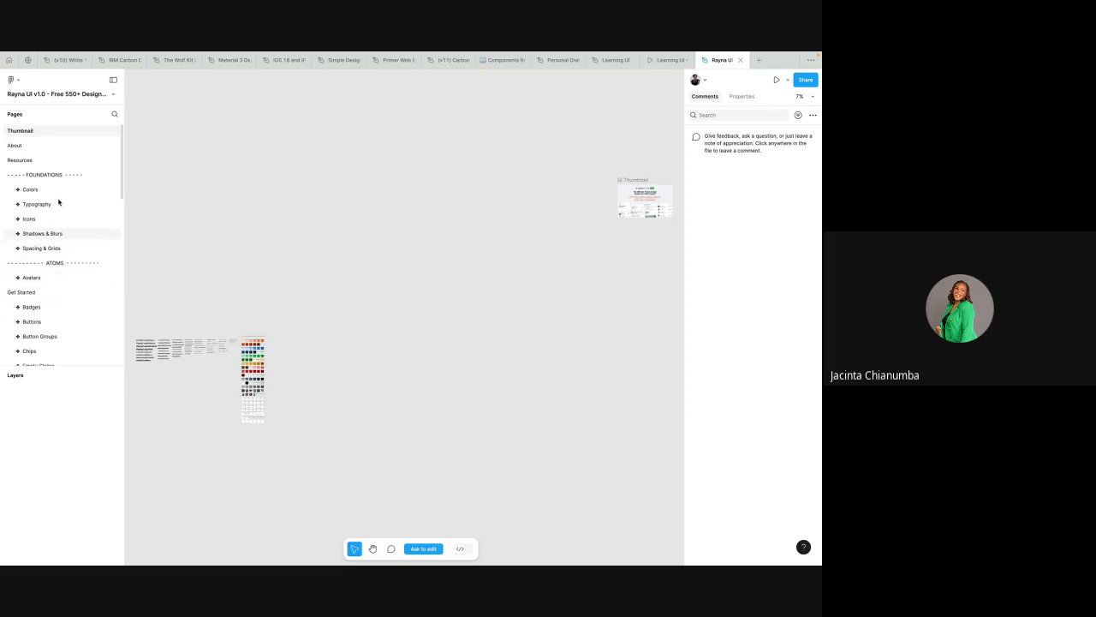
pyautogui.scroll(-2, 62, 322)
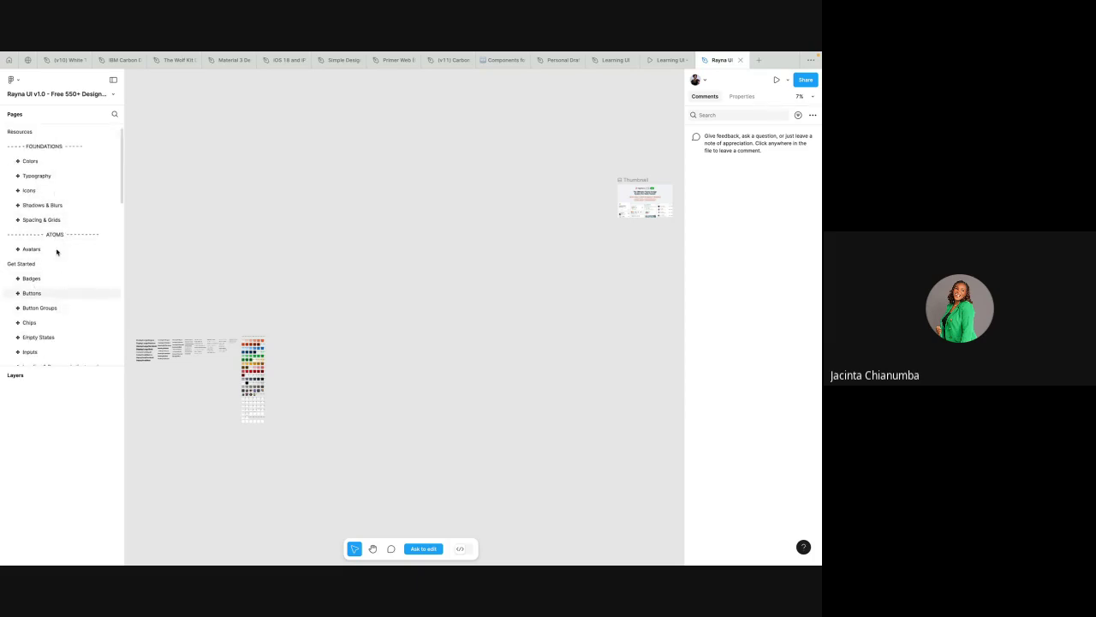
pyautogui.click(51, 193)
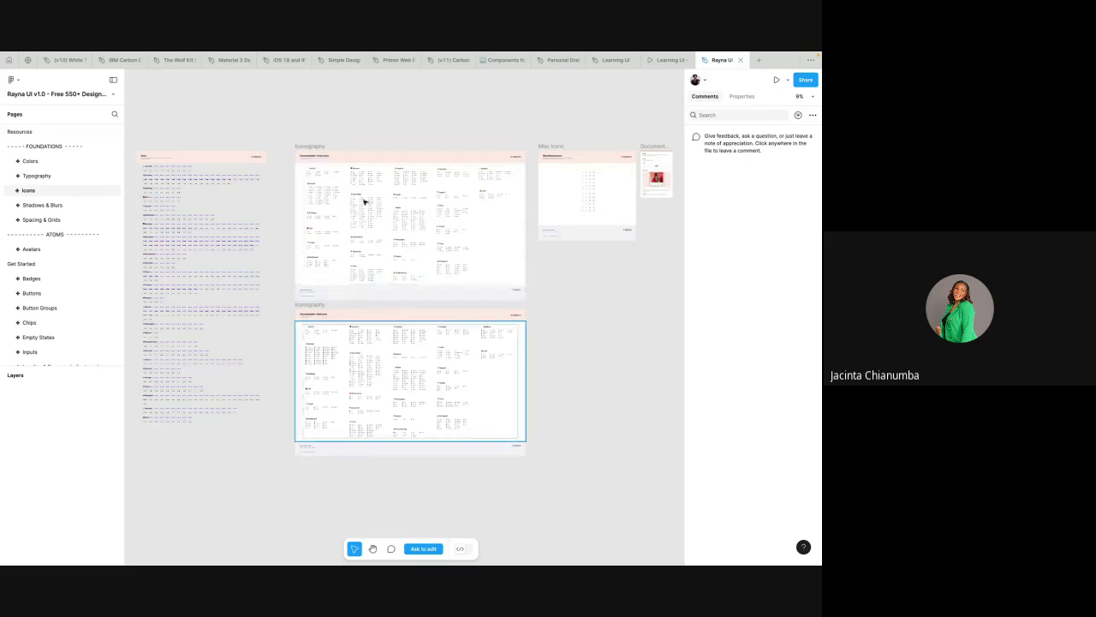
pyautogui.scroll(10, 154, 181)
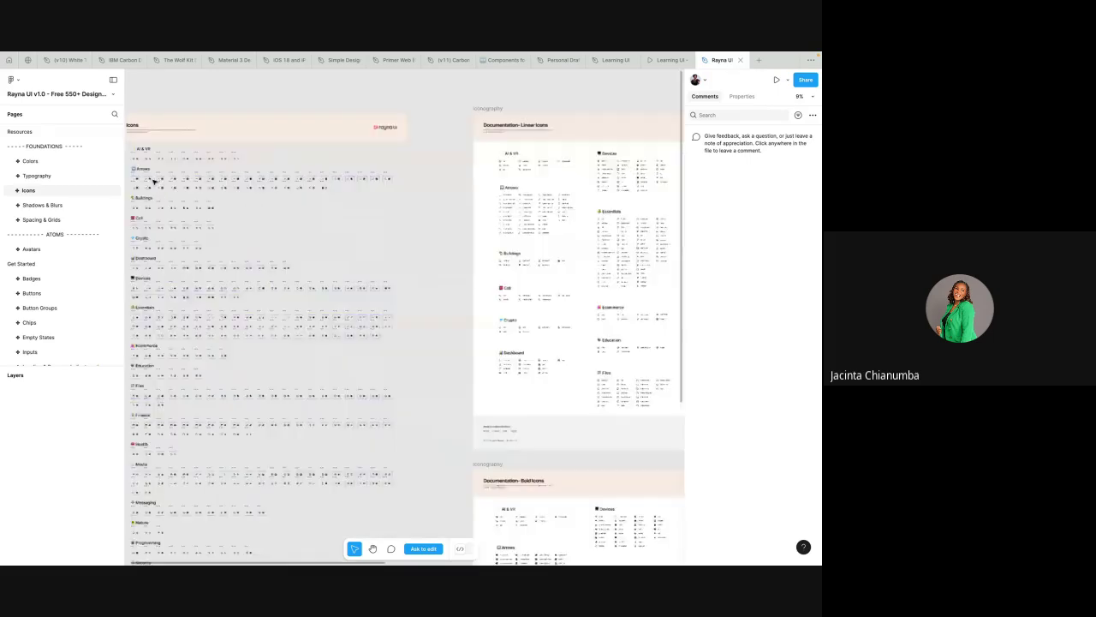
pyautogui.scroll(-8, 154, 182)
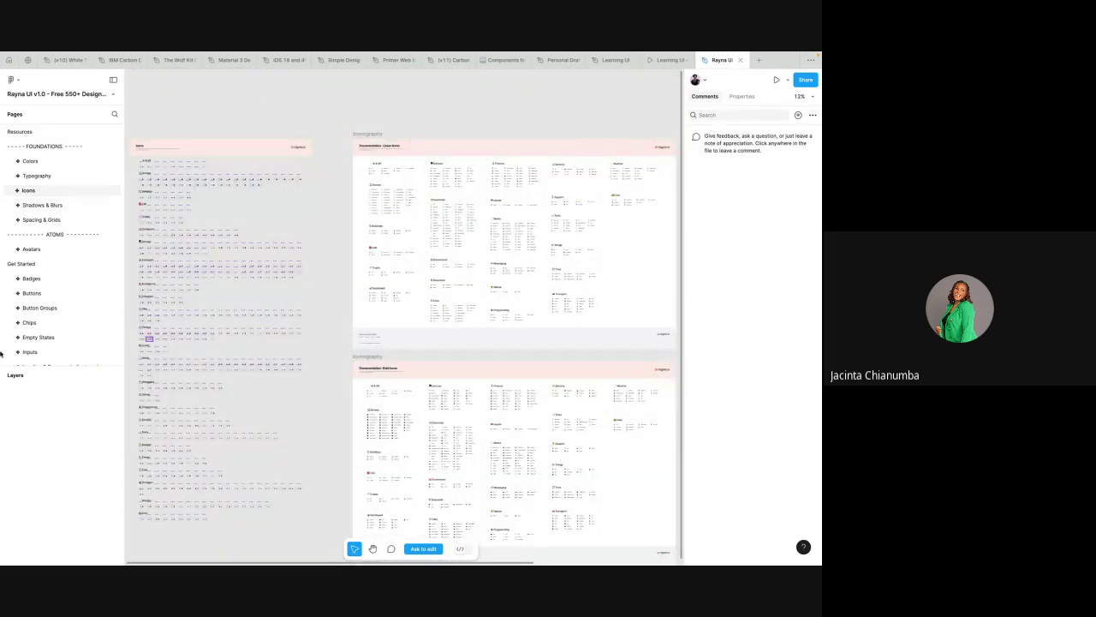
# - Look through the Rayna UI page list, from foundations to application templates, for a page with media icons
pyautogui.scroll(2, 29, 310)
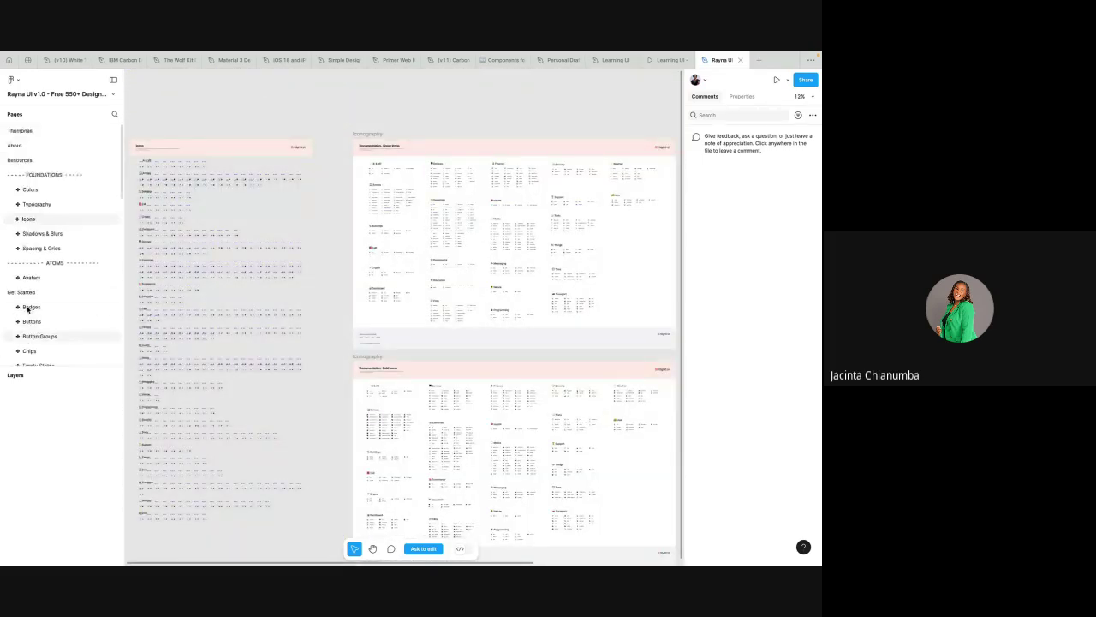
pyautogui.scroll(-2, 40, 283)
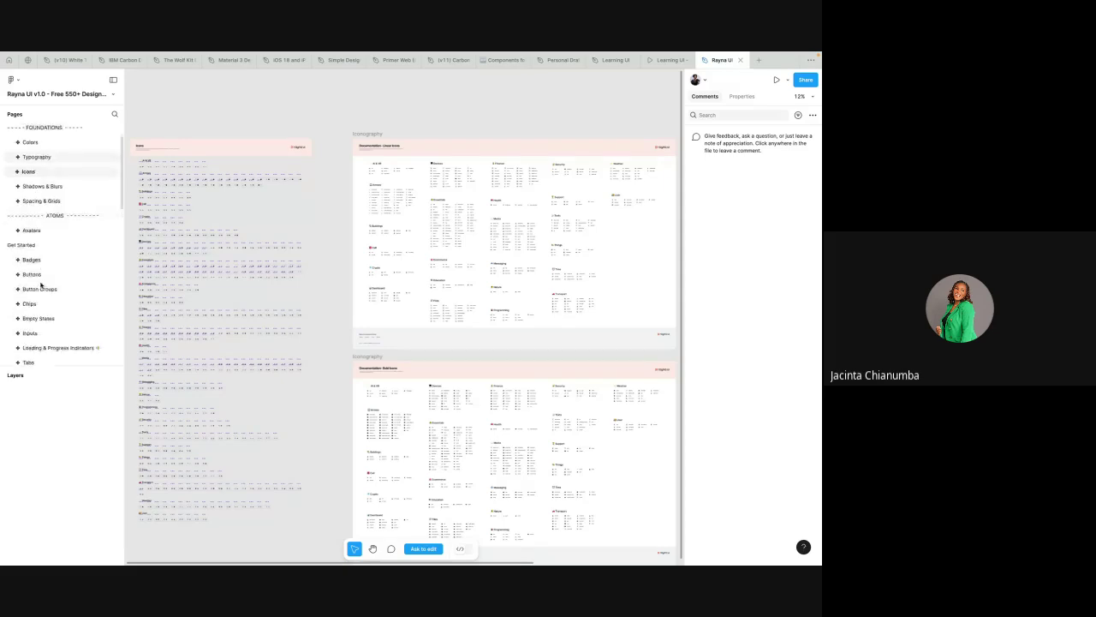
pyautogui.scroll(-2, 41, 320)
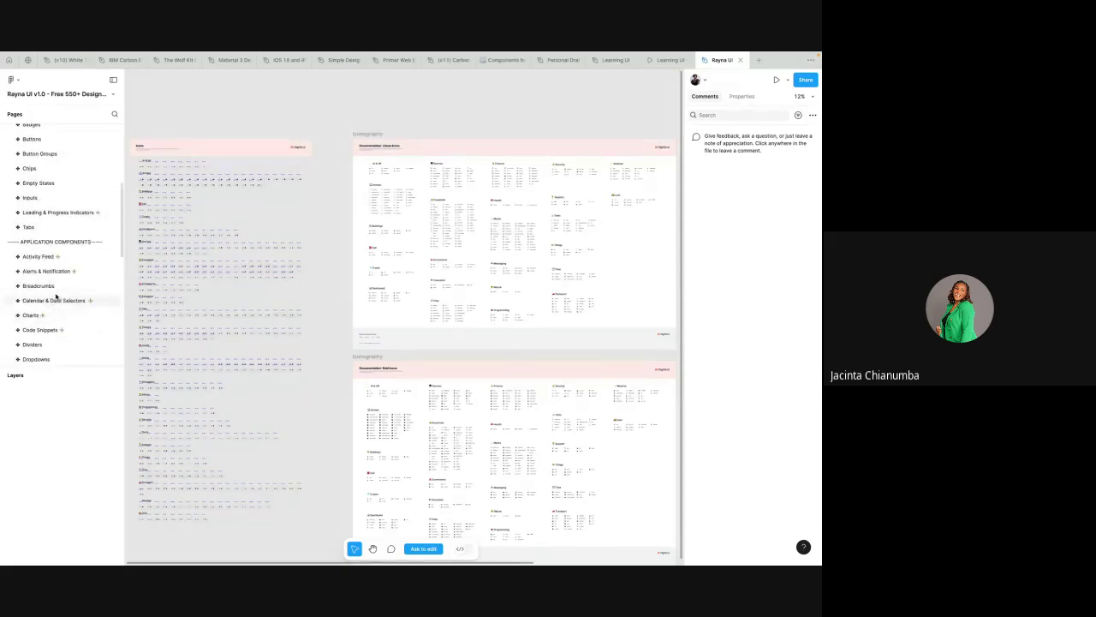
pyautogui.scroll(-2, 53, 347)
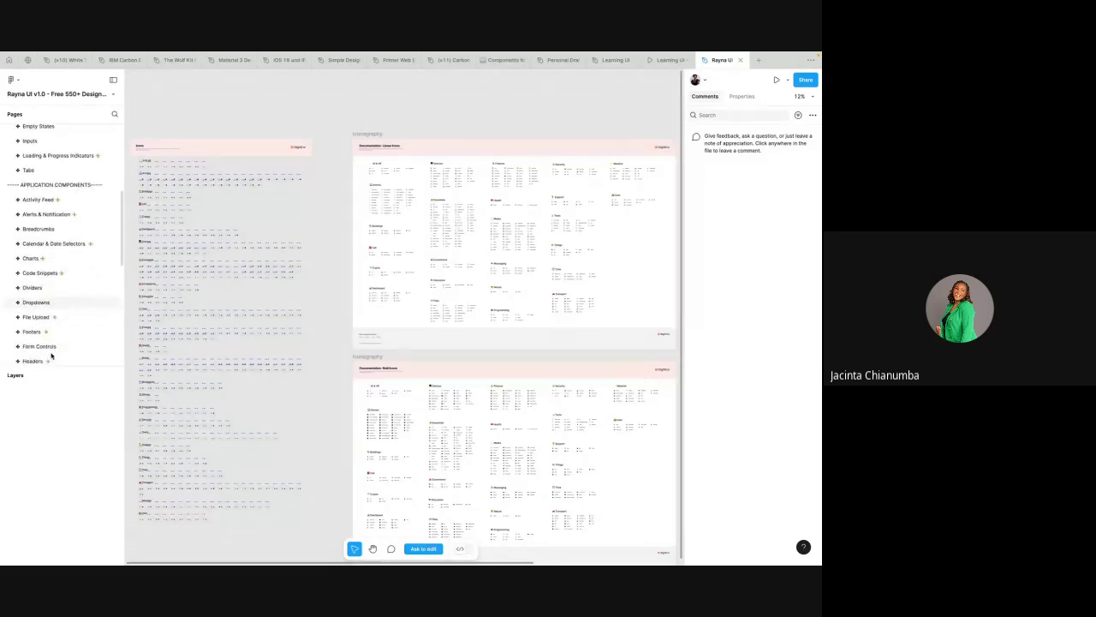
pyautogui.scroll(-5, 61, 321)
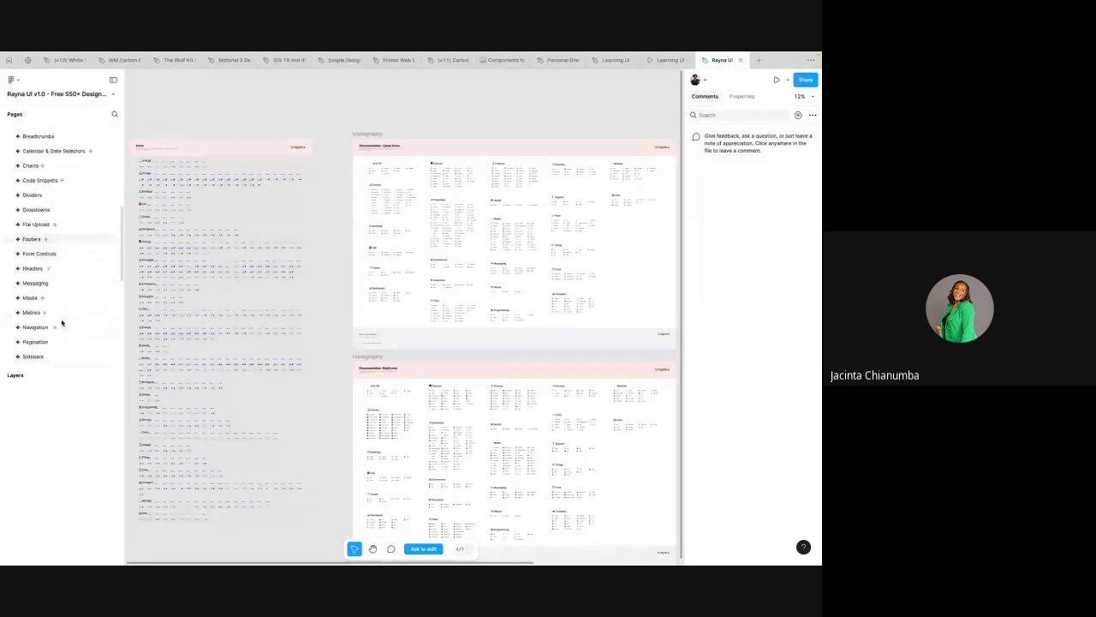
pyautogui.scroll(-1, 62, 322)
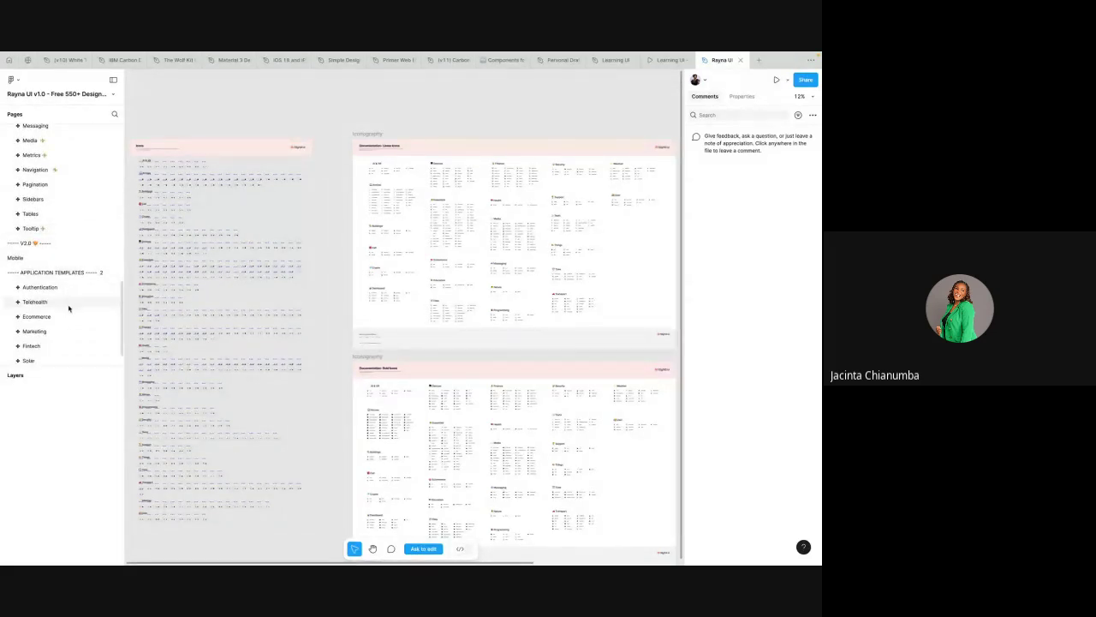
pyautogui.scroll(-1, 72, 345)
pyautogui.scroll(5, 72, 293)
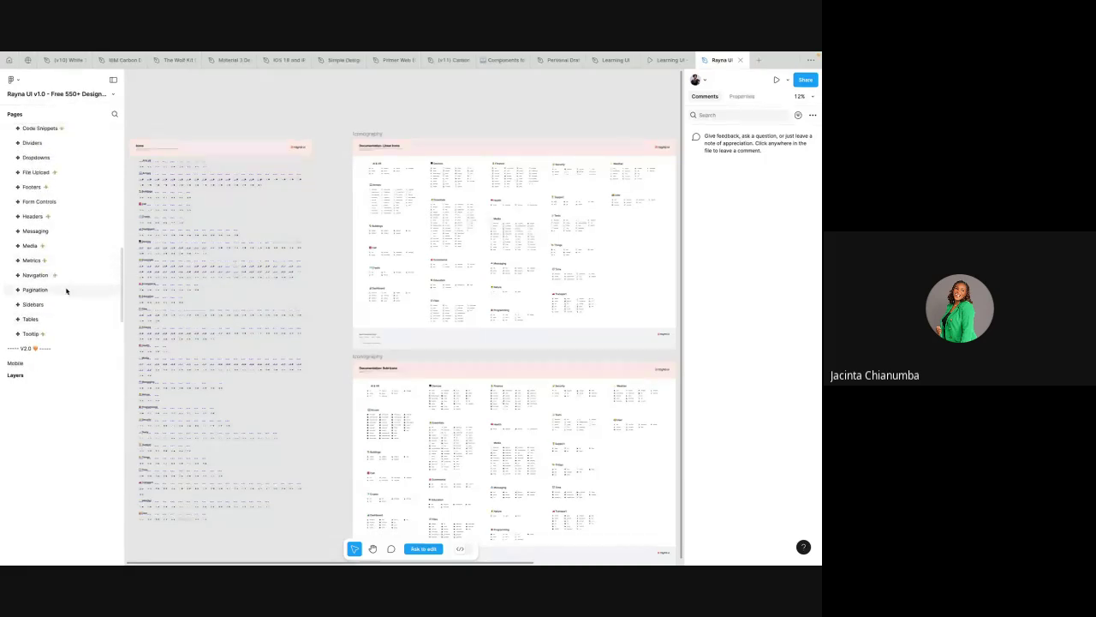
pyautogui.scroll(3, 70, 221)
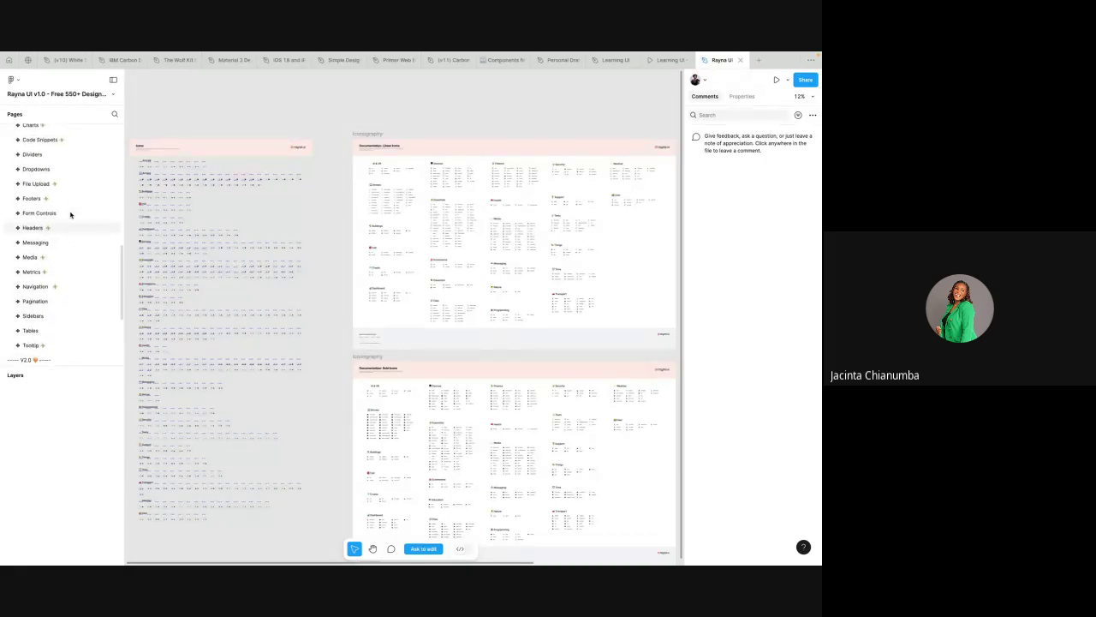
pyautogui.scroll(4, 71, 226)
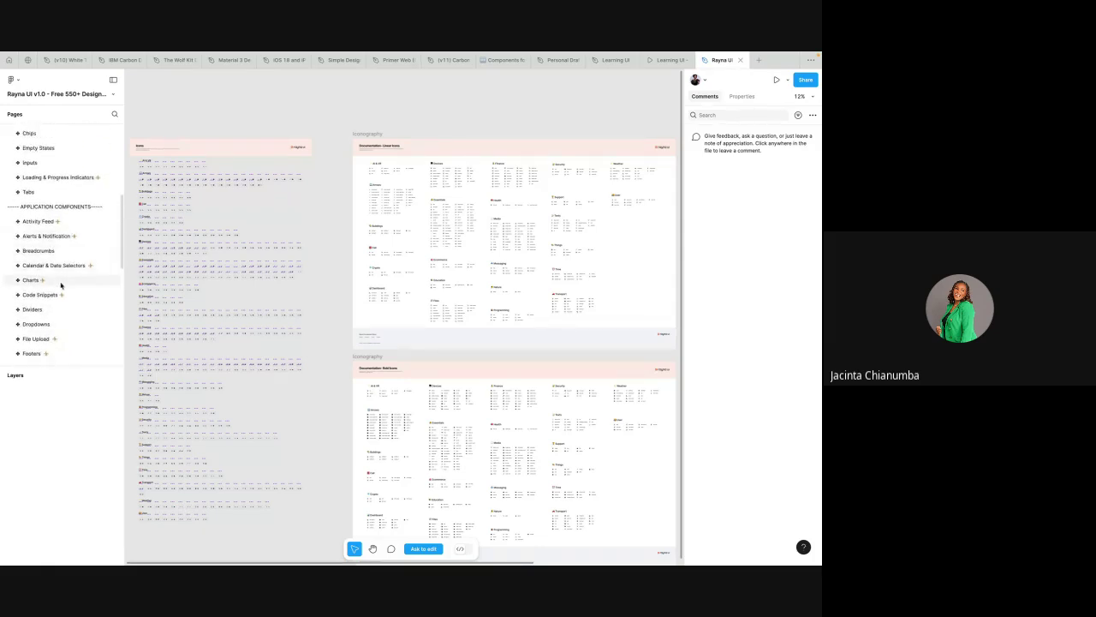
pyautogui.scroll(-3, 62, 310)
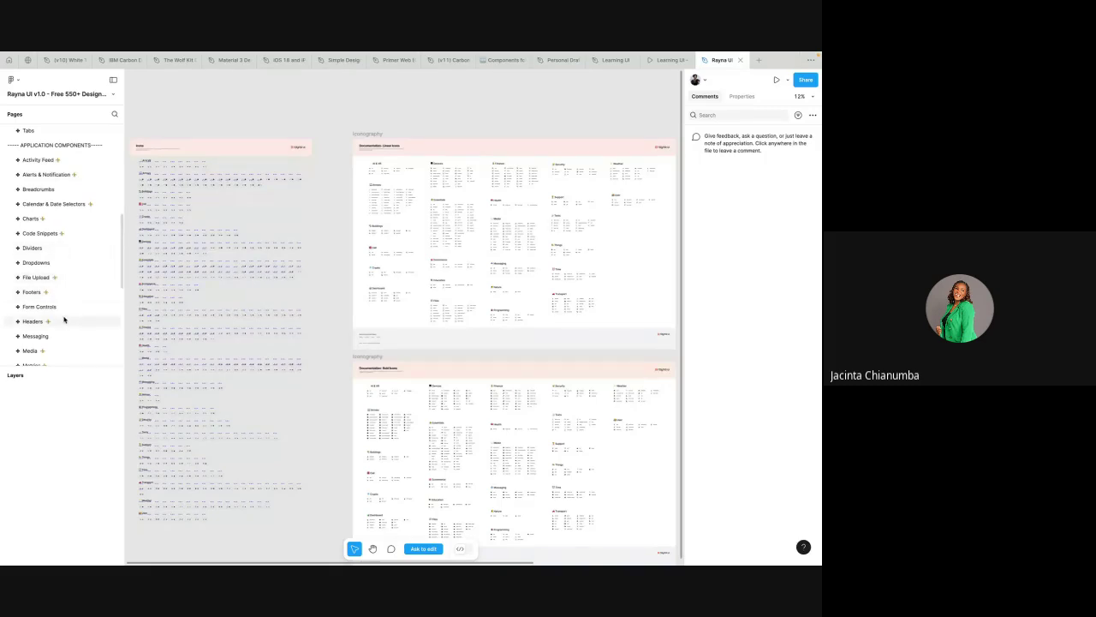
pyautogui.scroll(-2, 62, 304)
# - Open the Rayna UI Media page and copy the malaysia flag from the first row of the Flags frame
pyautogui.click(65, 305)
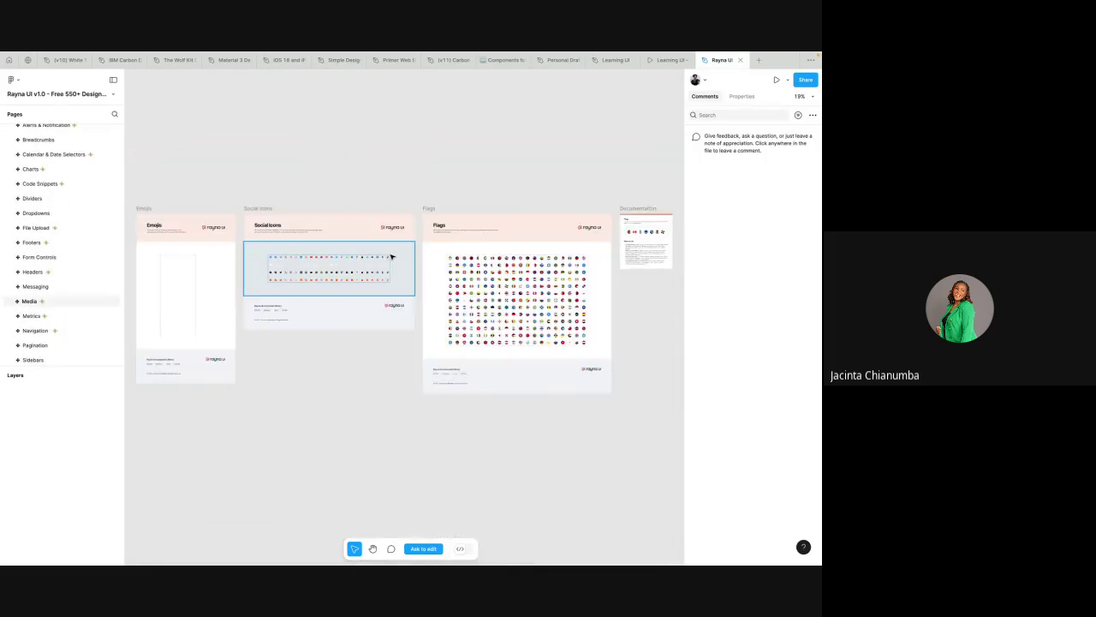
pyautogui.scroll(5, 519, 280)
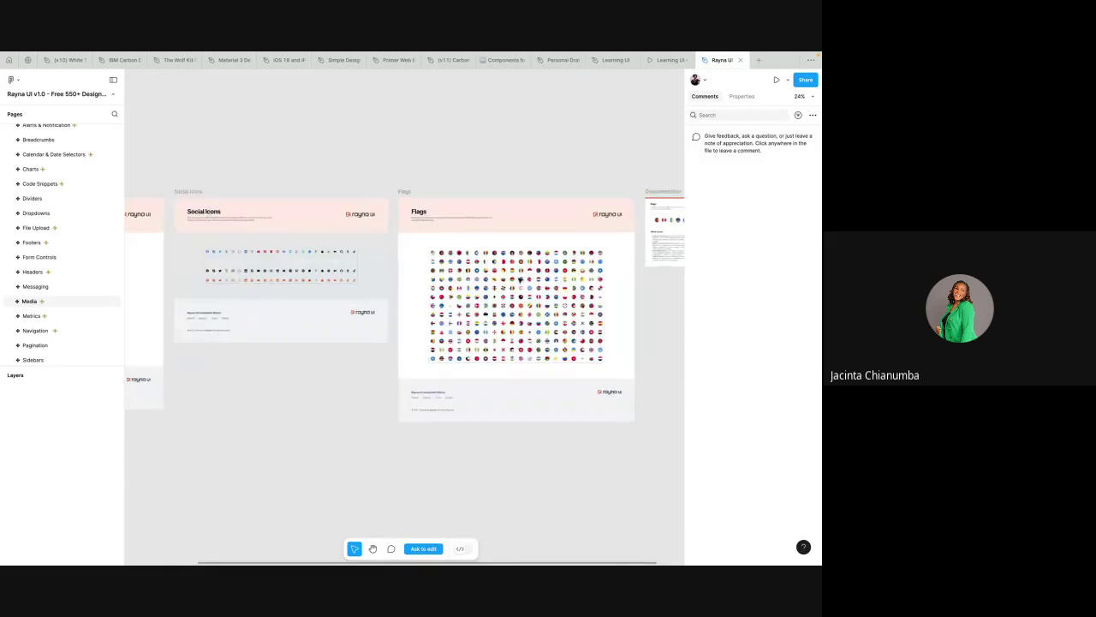
pyautogui.hscroll(-4, 370, 341)
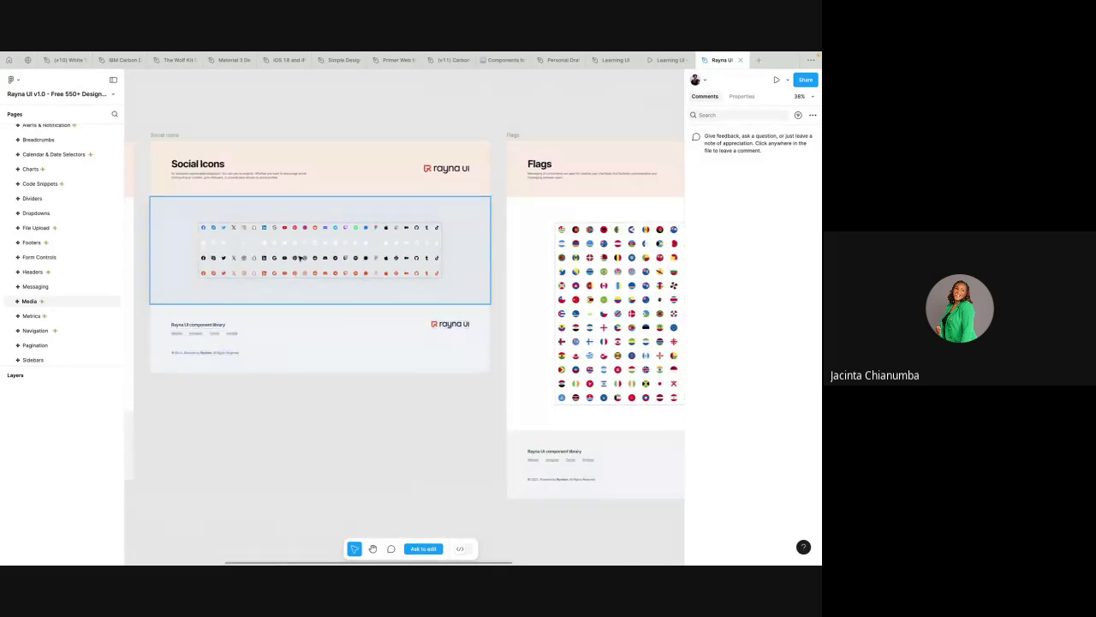
pyautogui.hscroll(5, 411, 254)
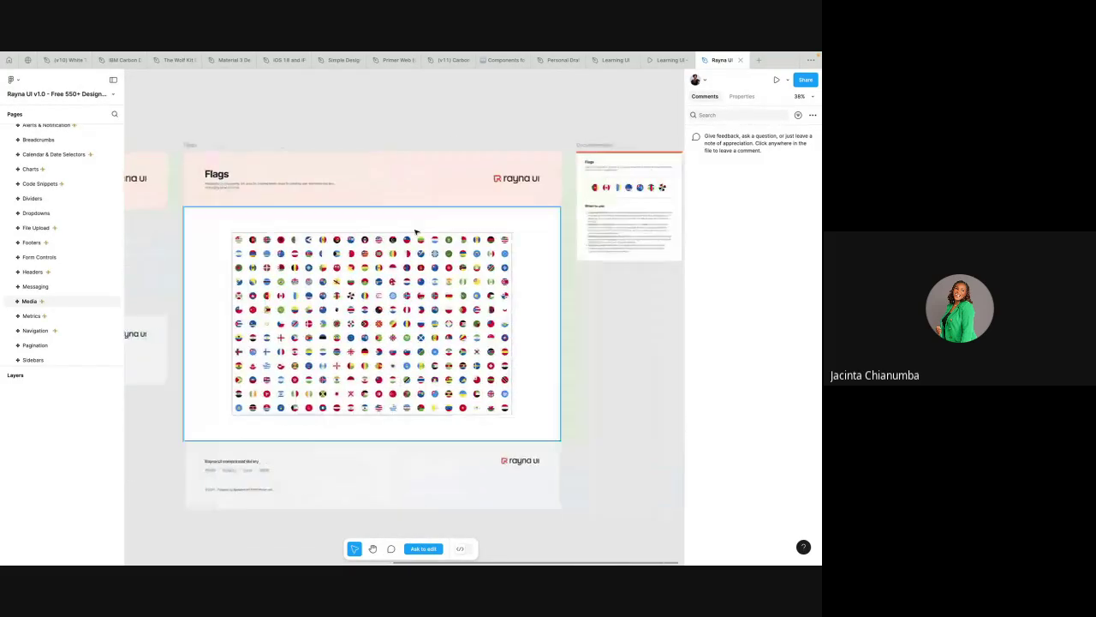
pyautogui.scroll(3, 452, 281)
pyautogui.hscroll(-2, 451, 283)
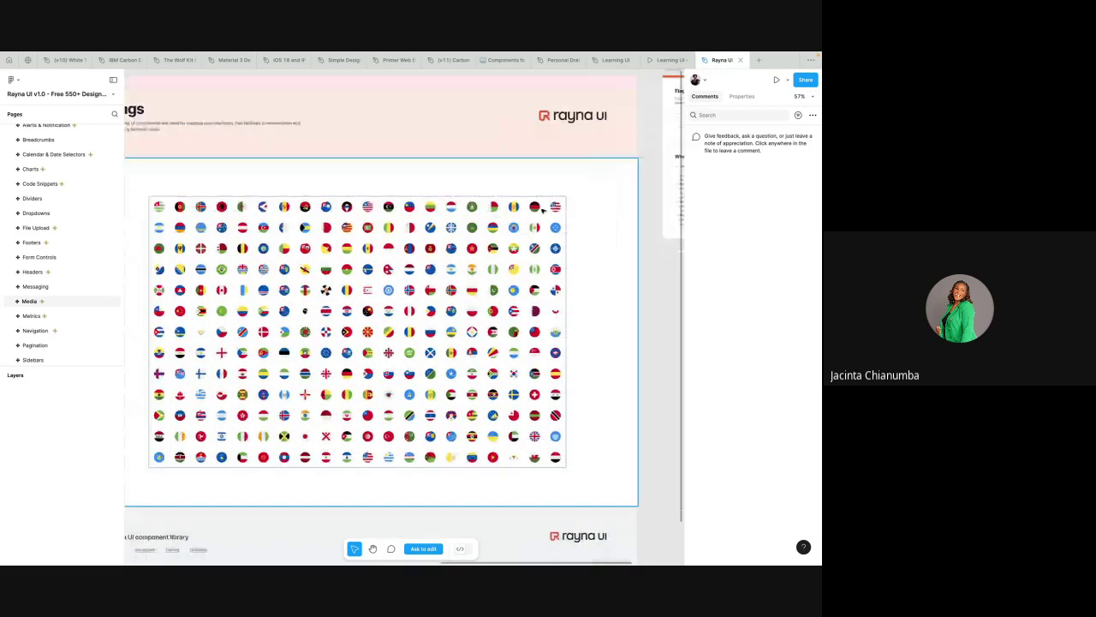
pyautogui.click(556, 207)
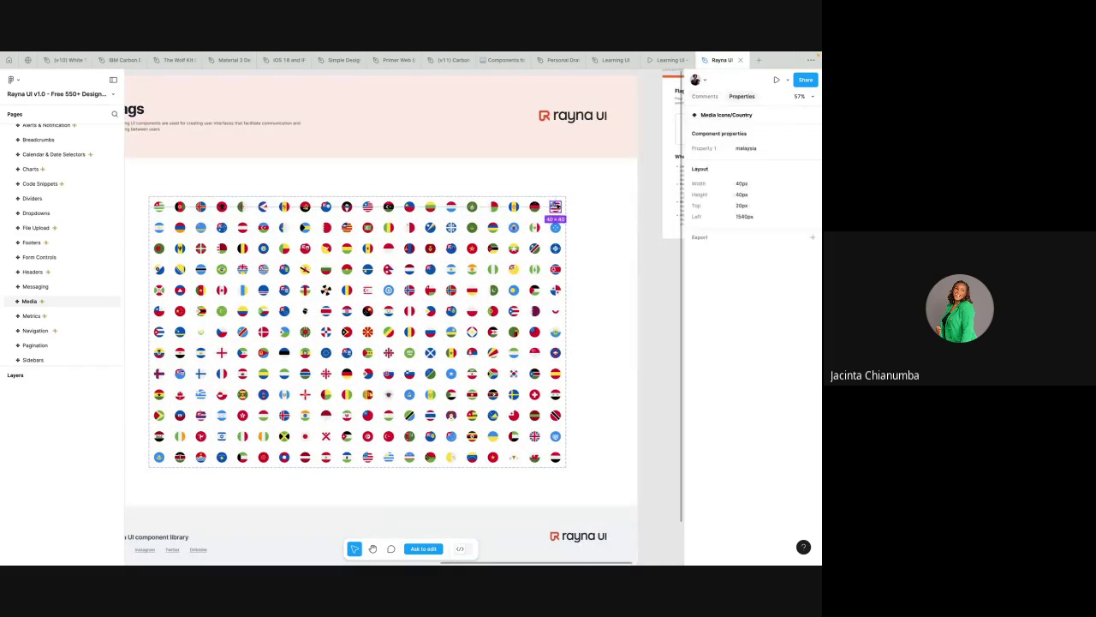
# - Paste the flag into Desktop - 3 of the Learning UI file and place it in the header at about X 1166, Y 23
pyautogui.click(602, 61)
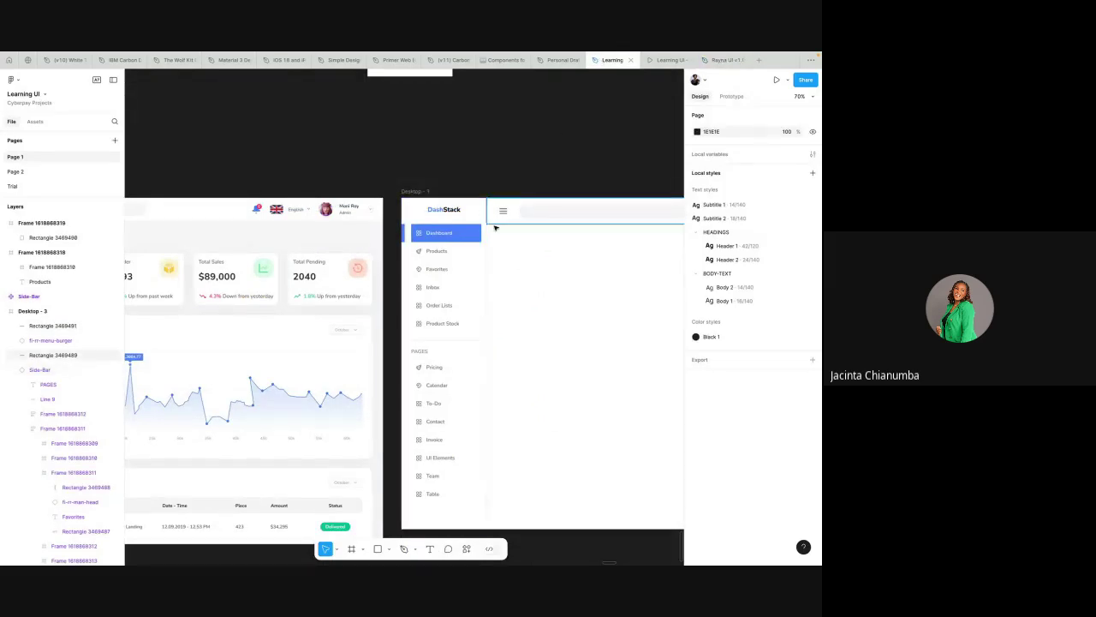
pyautogui.hscroll(8, 567, 215)
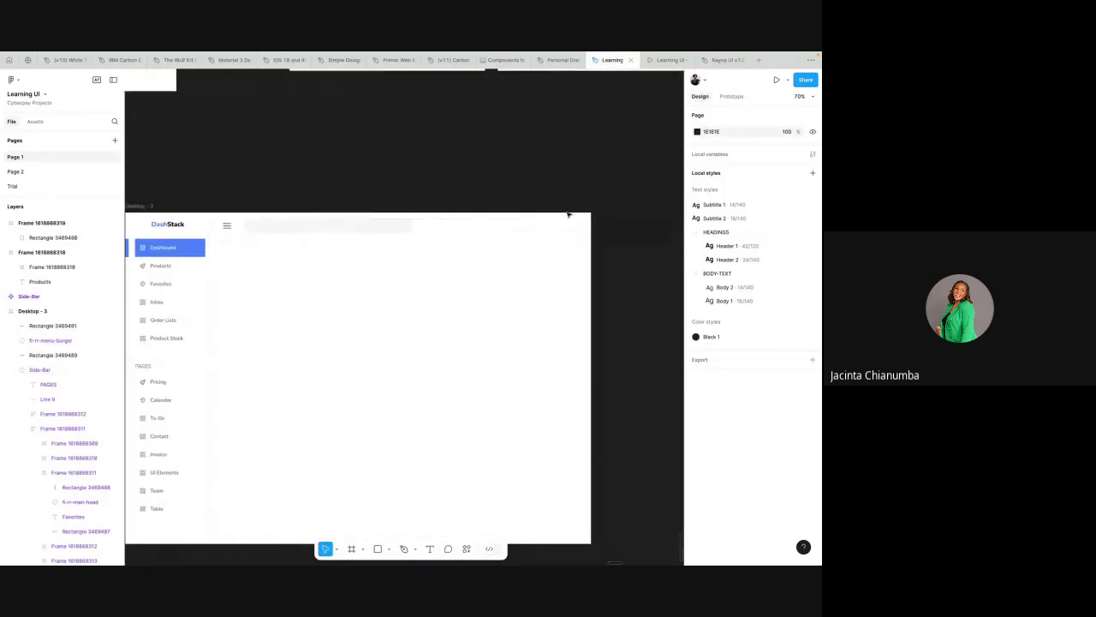
pyautogui.hotkey('ctrl', 'v')
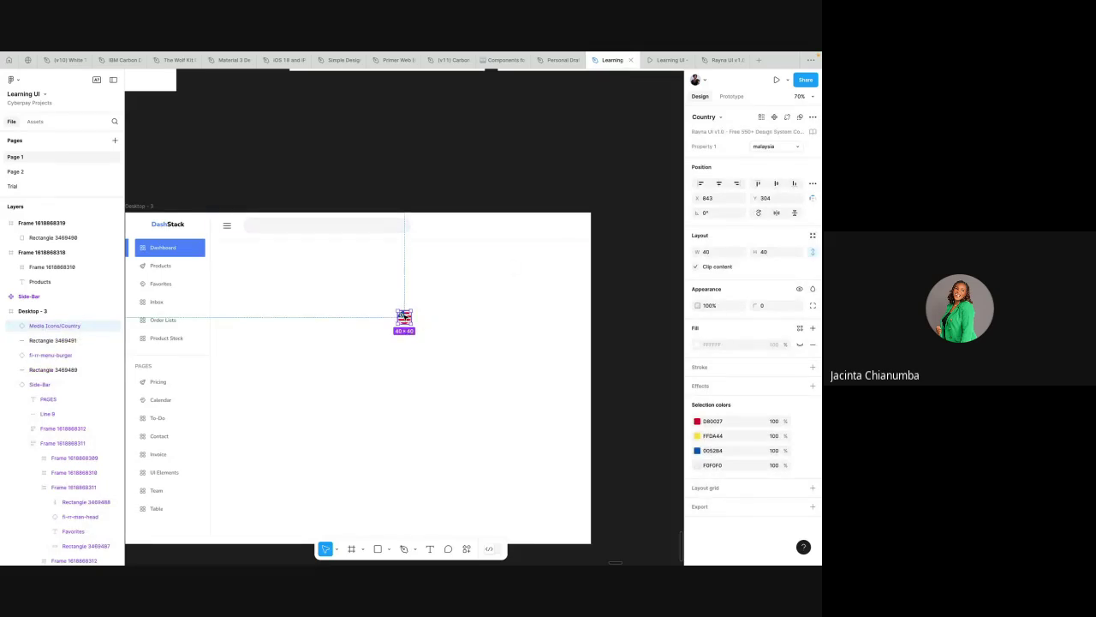
pyautogui.moveTo(465, 266); pyautogui.dragTo(508, 228)
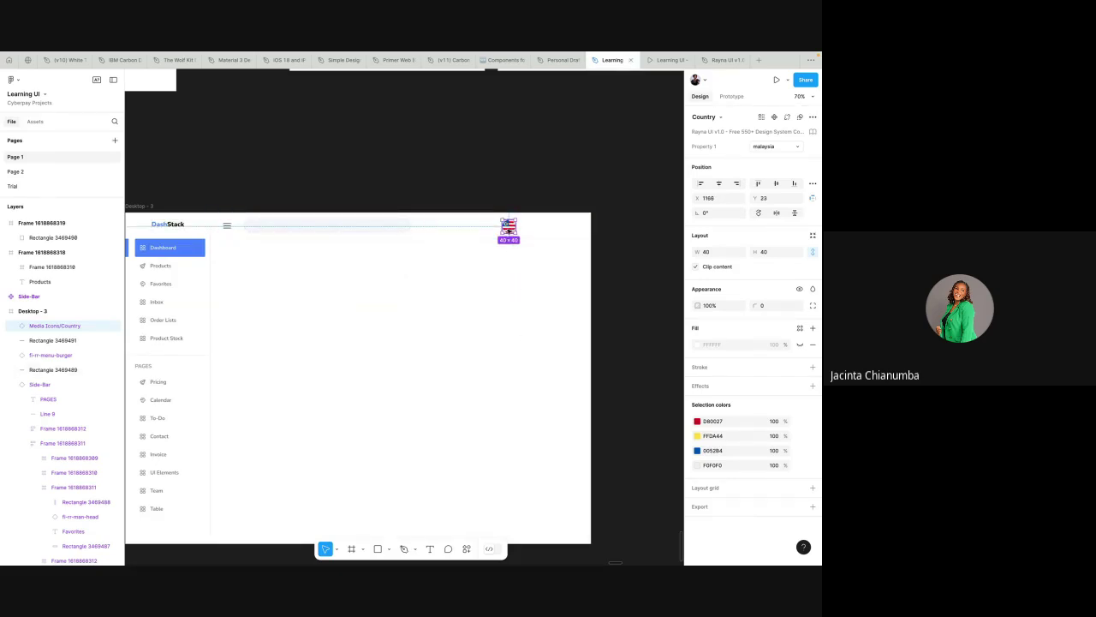
# - Detach the header's flag instance from its component and scale it down to 30 × 30
pyautogui.rightClick(508, 229)
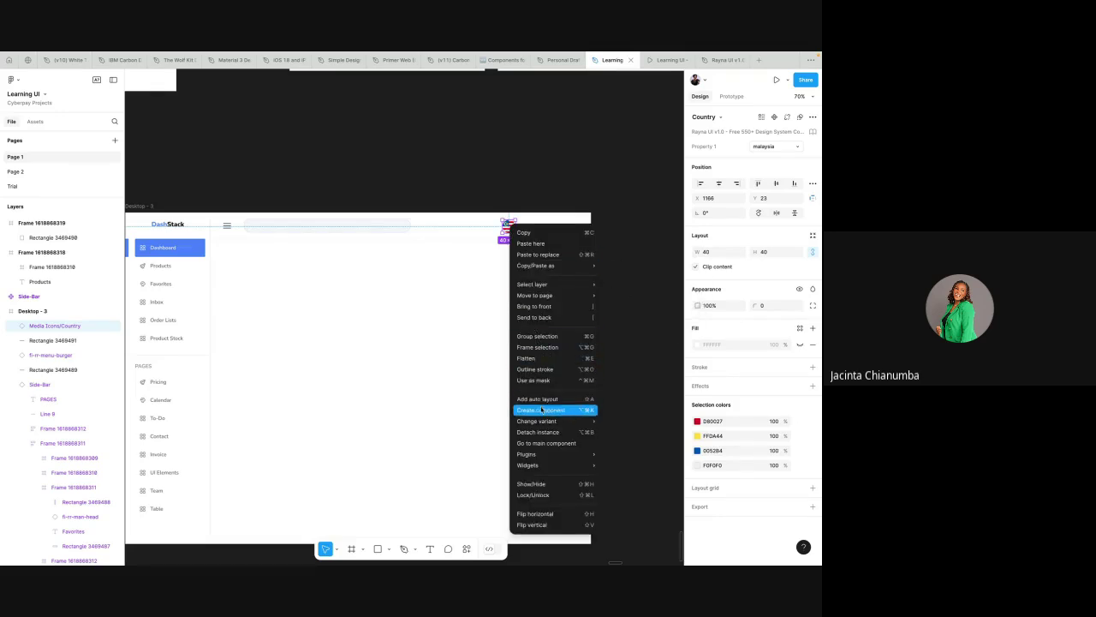
pyautogui.click(551, 434)
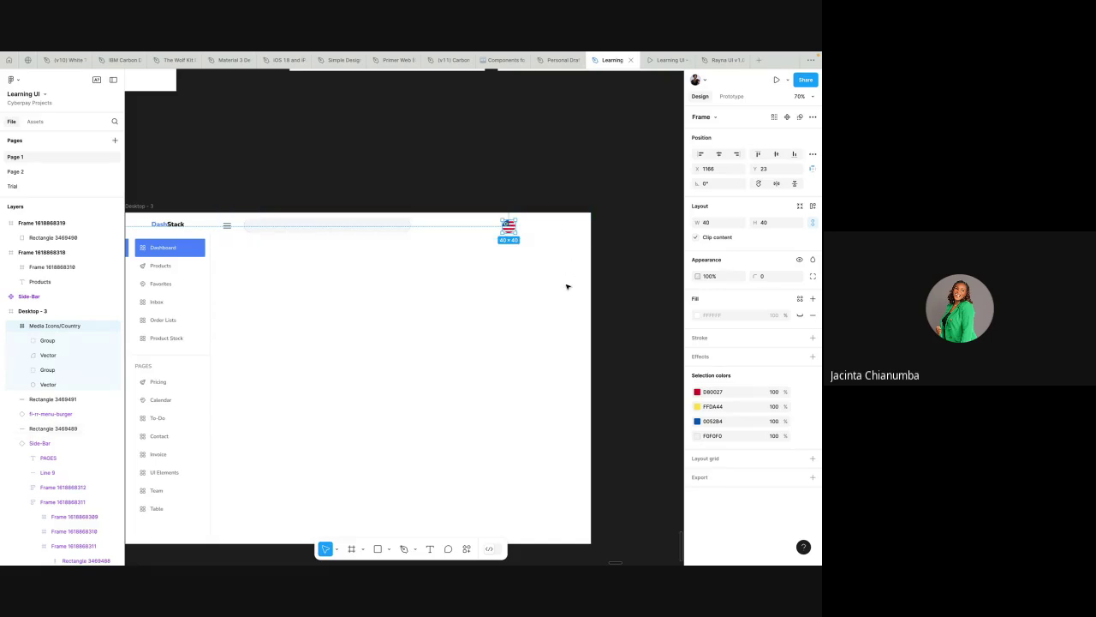
pyautogui.press('k')
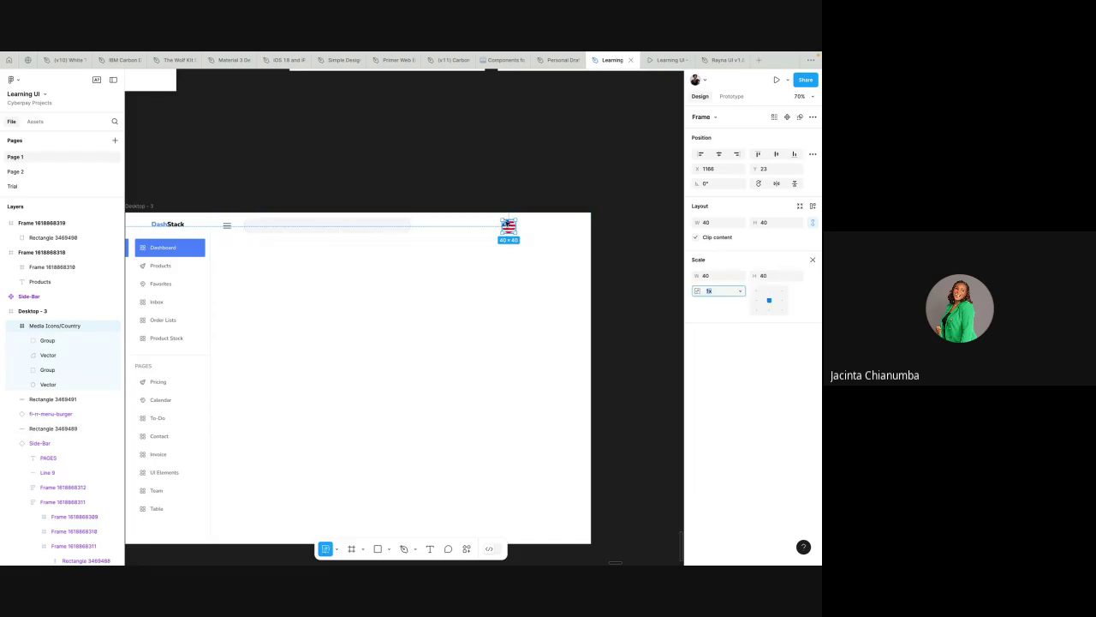
pyautogui.scroll(5, 523, 242)
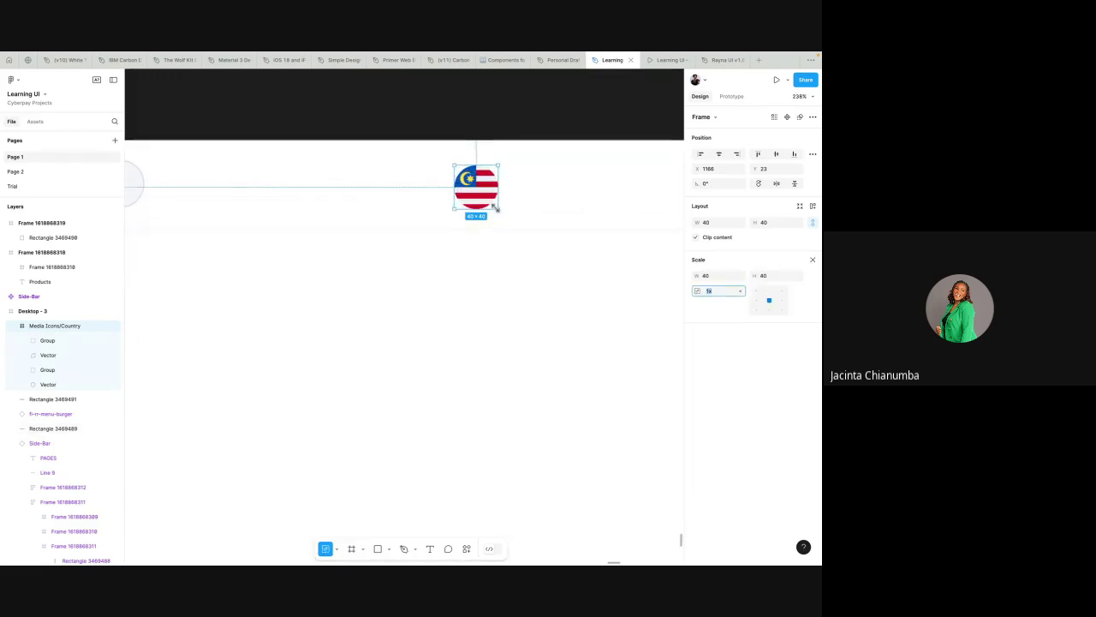
pyautogui.moveTo(499, 214); pyautogui.dragTo(488, 197)
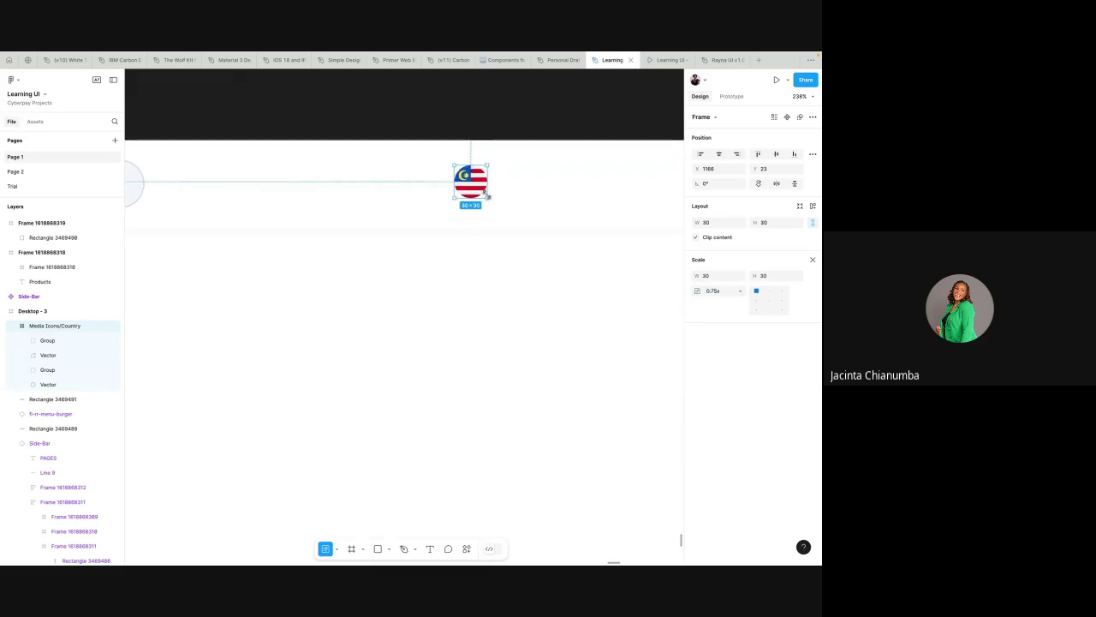
# - Nudge the header's country flag down to Y 26 to centre it vertically in the header
pyautogui.scroll(-3, 487, 196)
pyautogui.press('alt')
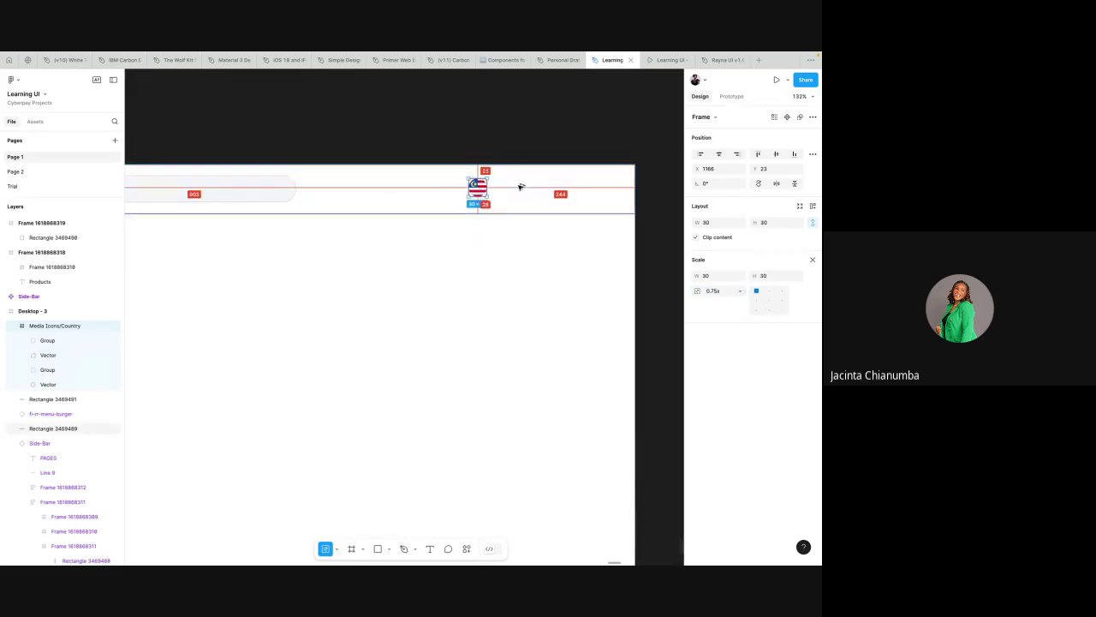
pyautogui.press('Down')
pyautogui.press('Down')
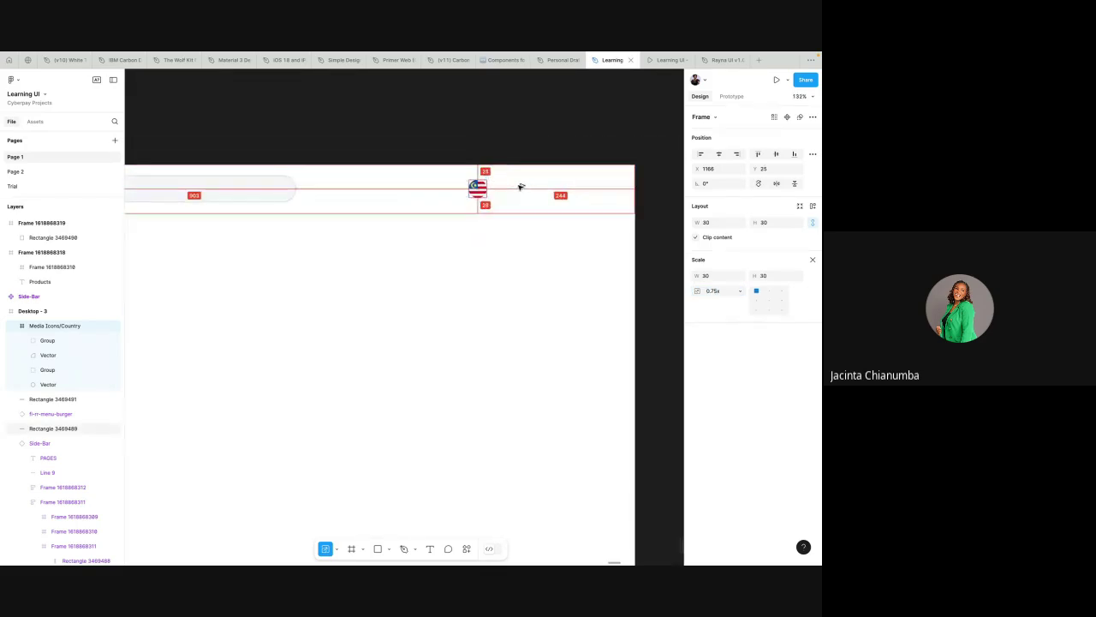
pyautogui.press('Down')
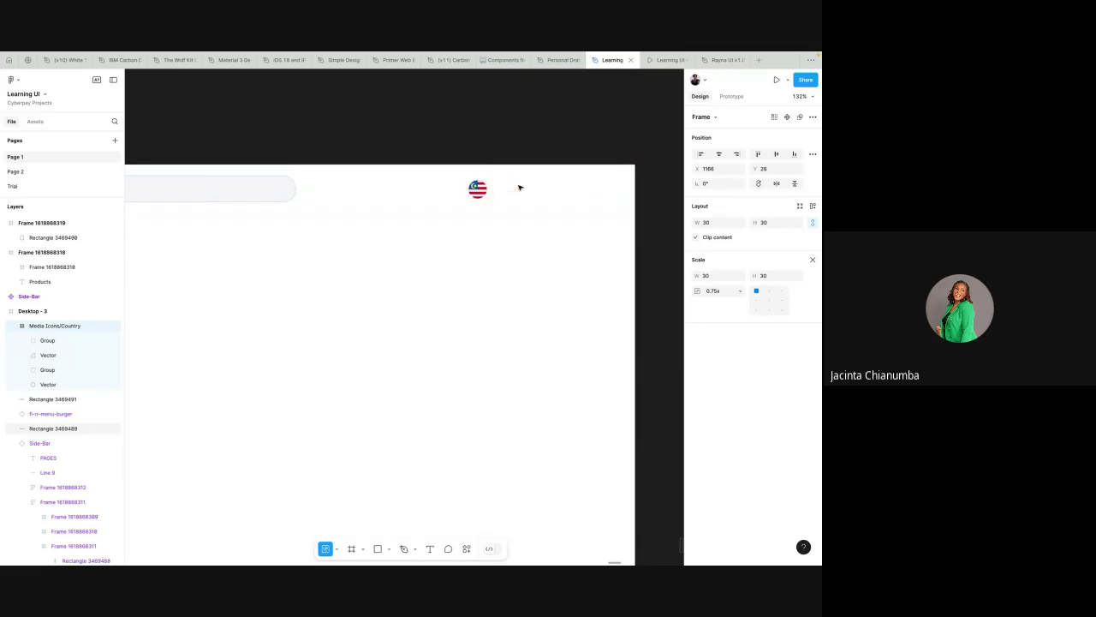
pyautogui.scroll(5, 477, 183)
pyautogui.scroll(-10, 474, 178)
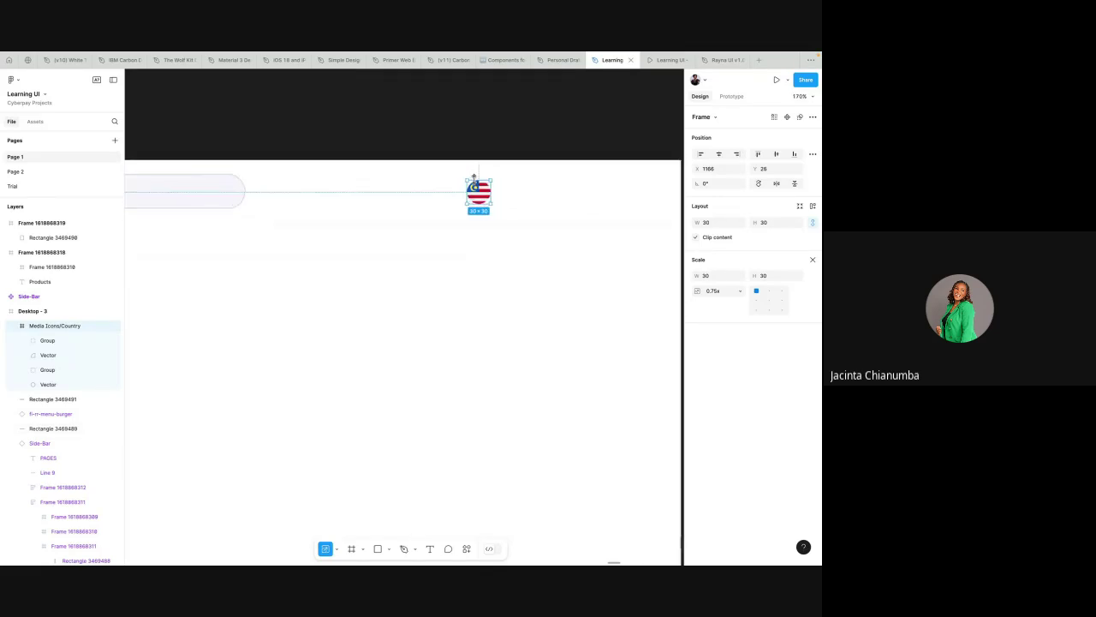
pyautogui.click(475, 160)
# - Add the text label "English" beside the flag in Desktop - 3's header, placing it at about X 1210, Y 33
pyautogui.hscroll(-2, 475, 160)
pyautogui.scroll(-1, 475, 161)
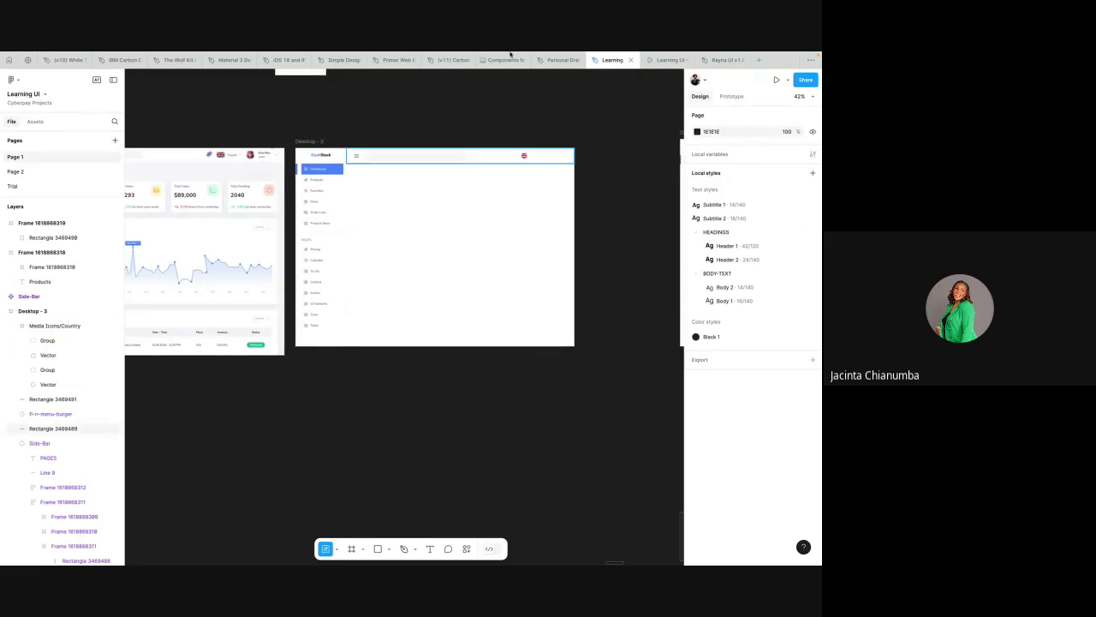
pyautogui.hscroll(-1, 541, 163)
pyautogui.hscroll(-2, 541, 164)
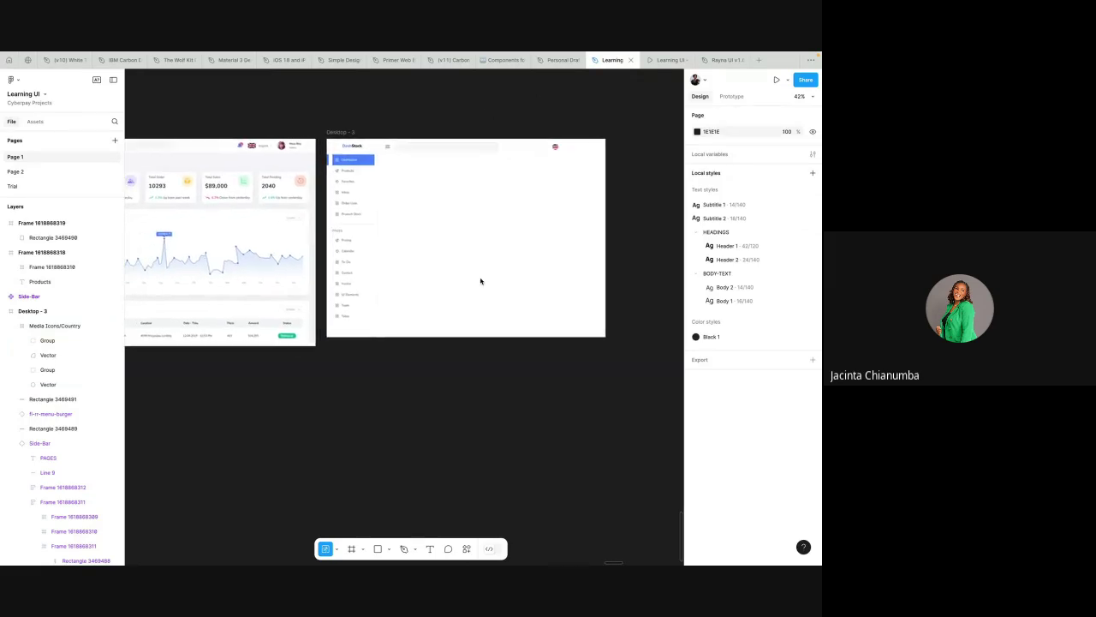
pyautogui.click(431, 548)
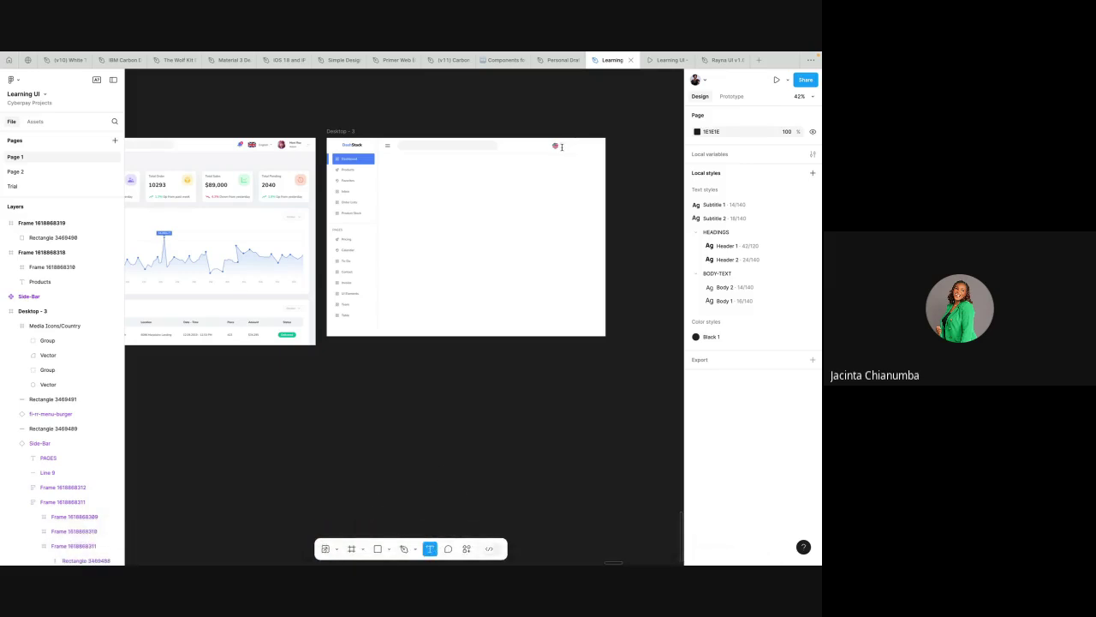
pyautogui.click(561, 146)
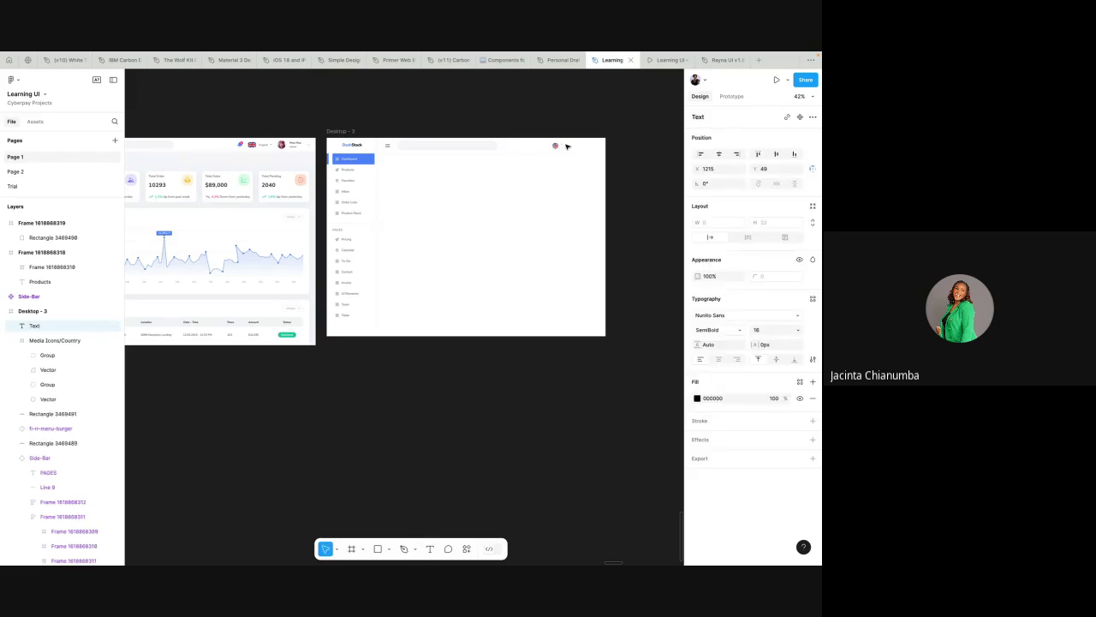
pyautogui.write('English')
pyautogui.press('Escape')
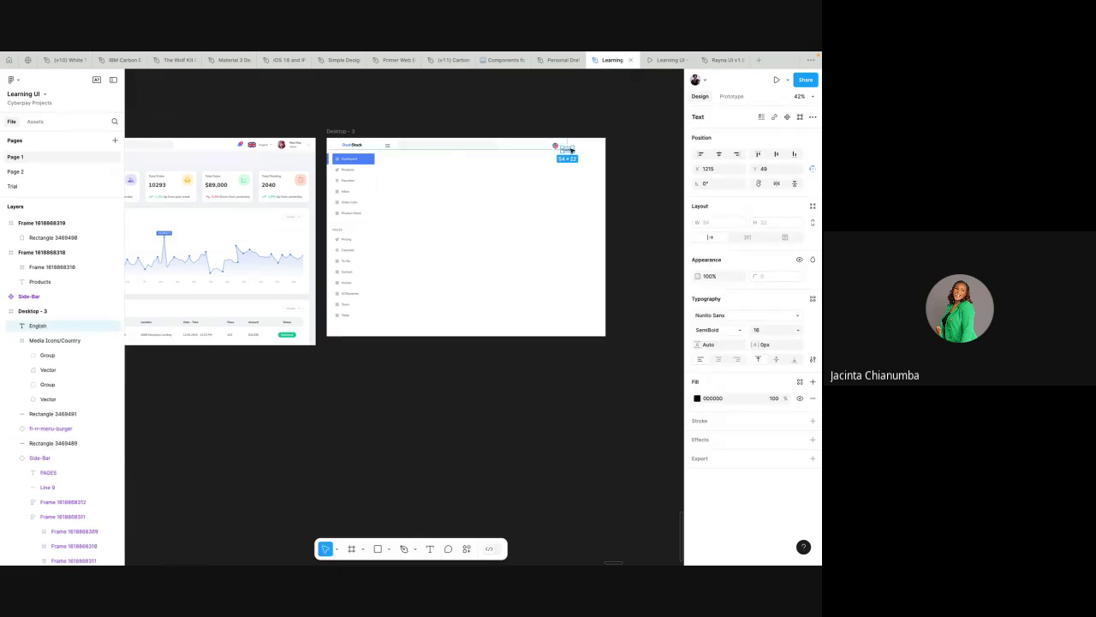
pyautogui.scroll(5, 571, 149)
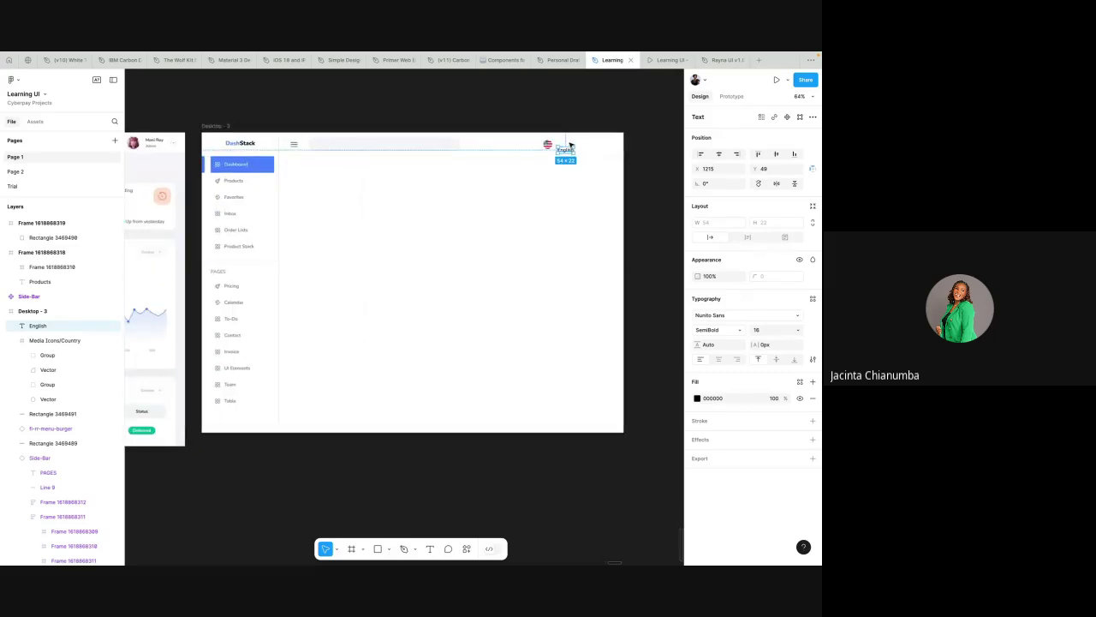
pyautogui.moveTo(571, 146); pyautogui.dragTo(570, 147)
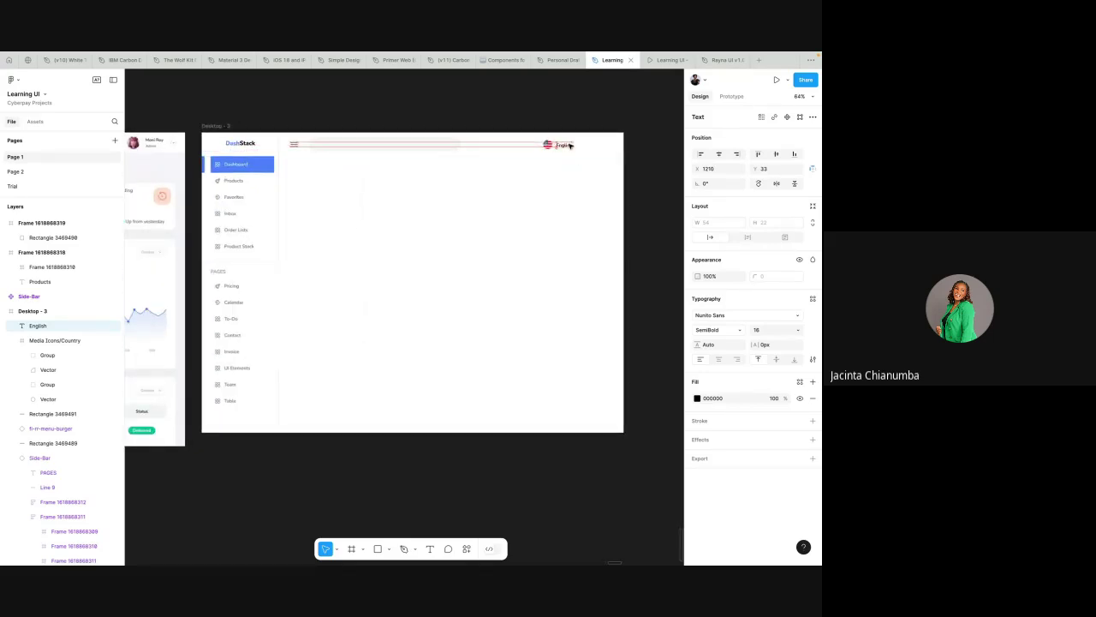
# - Change the English label's fill to mid grey by setting its HSL lightness to 50
pyautogui.click(697, 398)
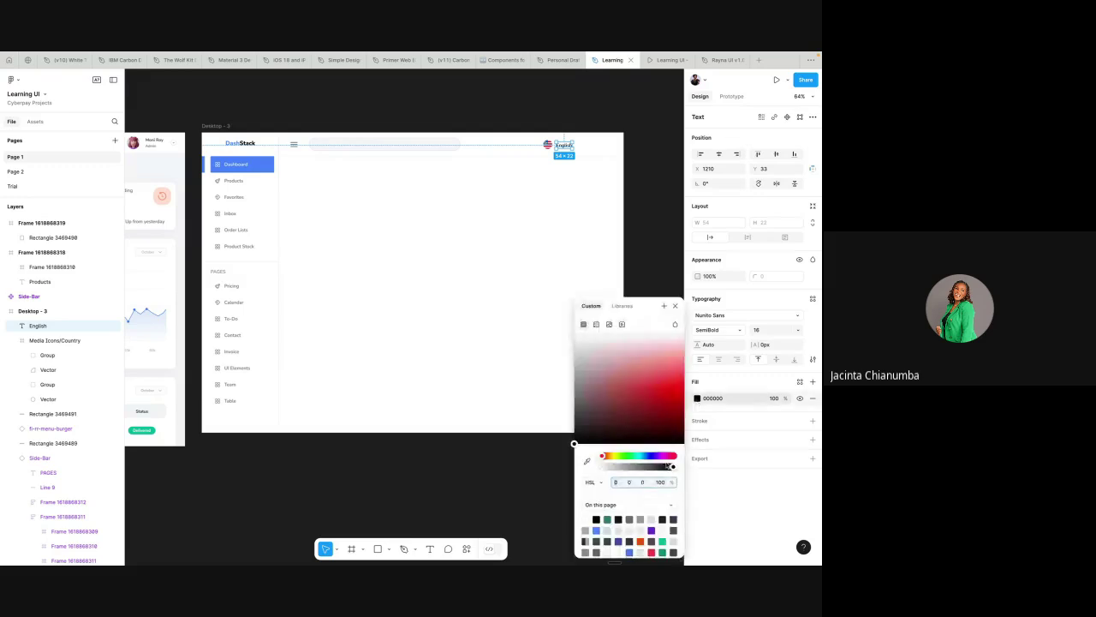
pyautogui.click(644, 482)
pyautogui.write('50')
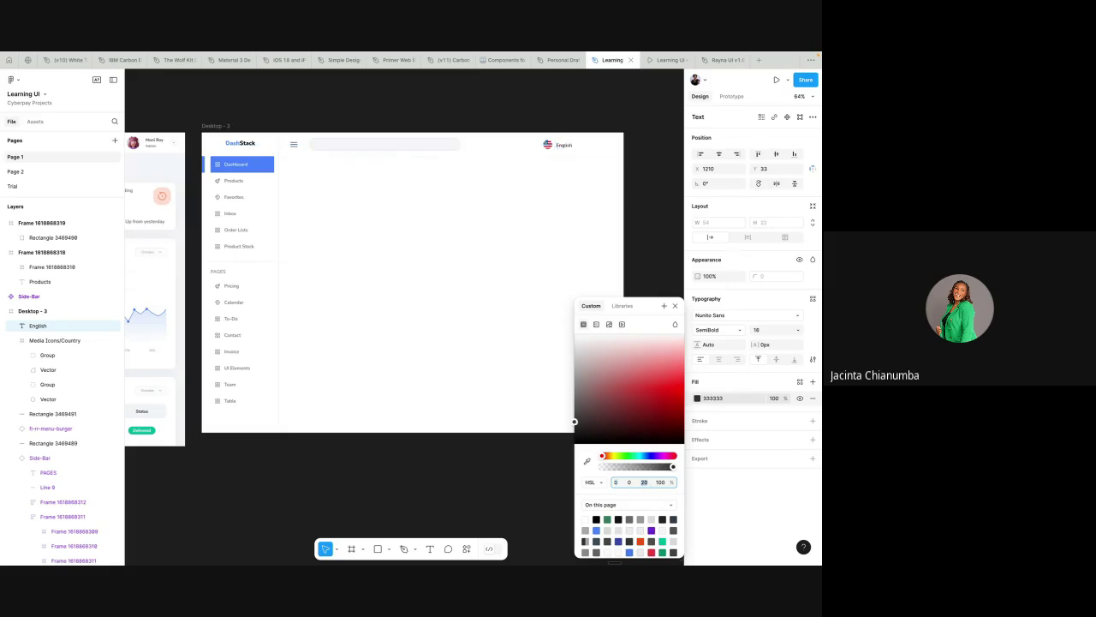
pyautogui.press('Return')
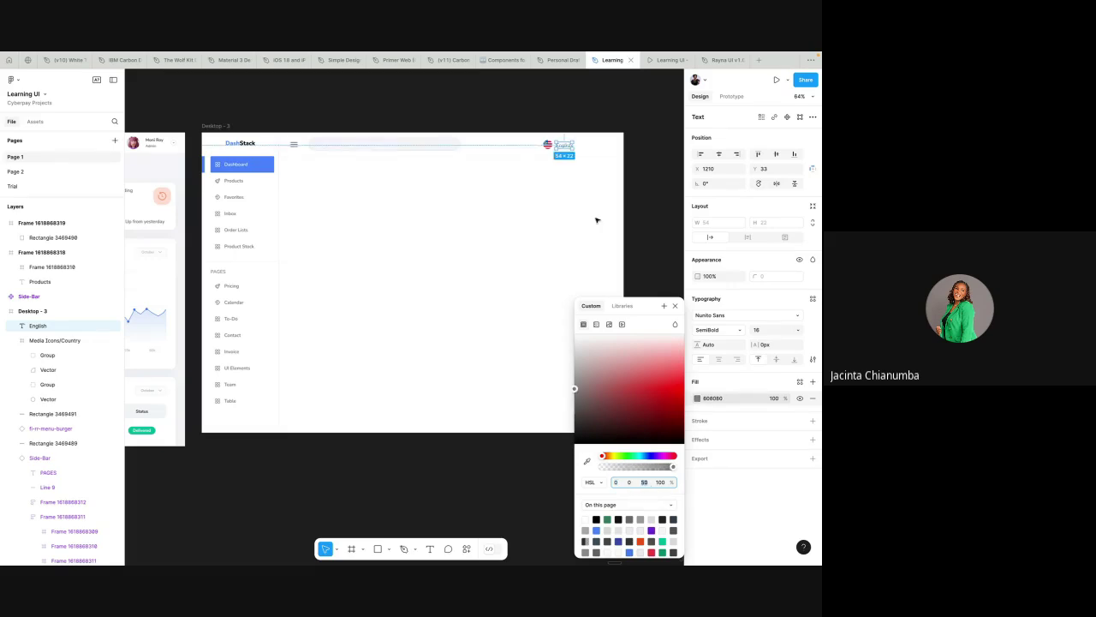
pyautogui.press('Escape')
pyautogui.press('Escape')
# - Switch to the Rayna UI Media page and copy the purple Smiling Face With Horns emoji from the Emojis frame
pyautogui.hscroll(-5, 597, 220)
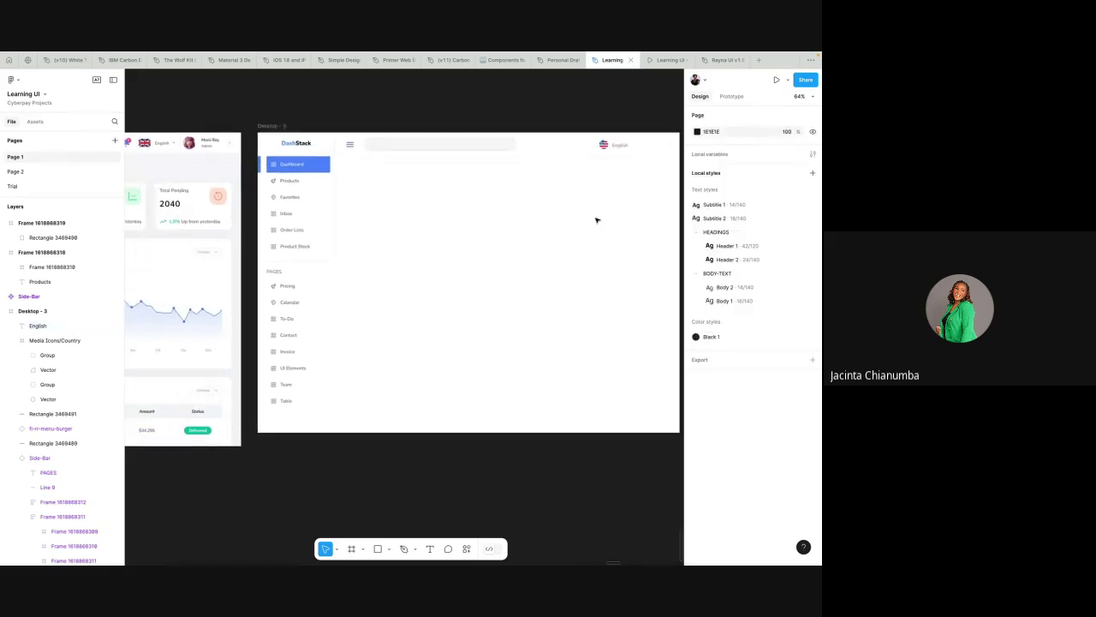
pyautogui.hscroll(2, 616, 191)
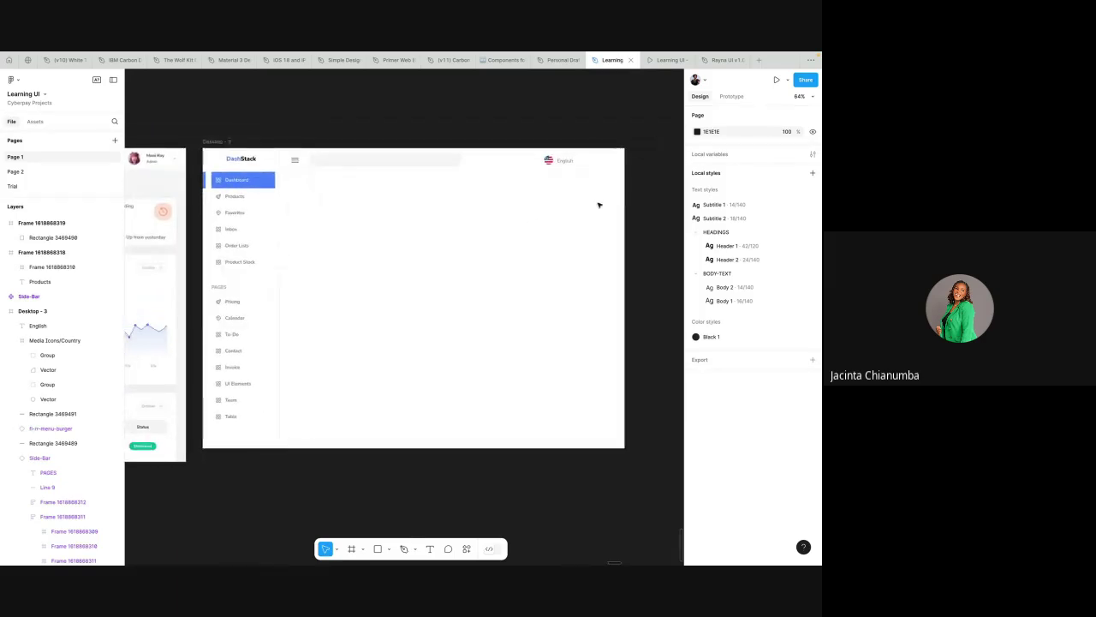
pyautogui.hscroll(-1, 563, 171)
pyautogui.hscroll(-1, 562, 170)
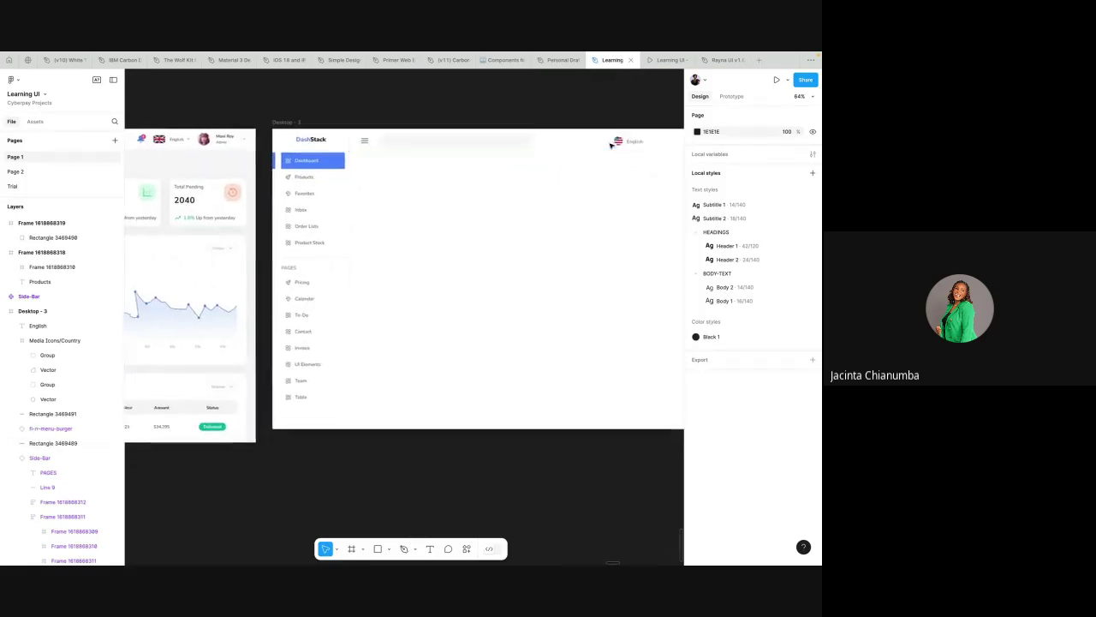
pyautogui.hscroll(3, 583, 154)
pyautogui.click(711, 58)
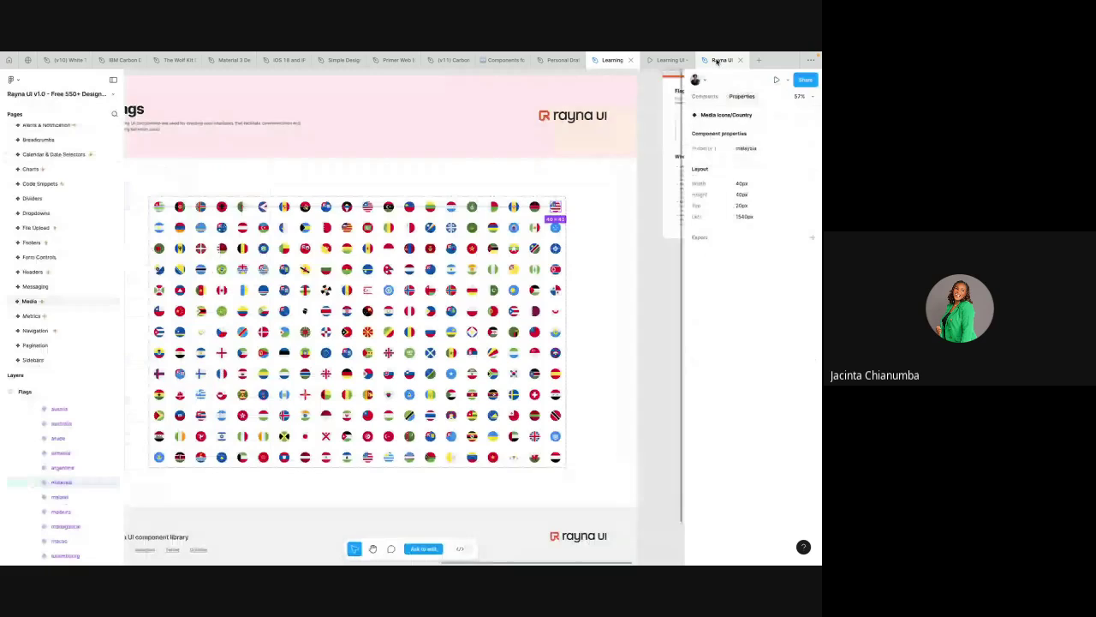
pyautogui.scroll(-3, 460, 301)
pyautogui.scroll(-5, 460, 301)
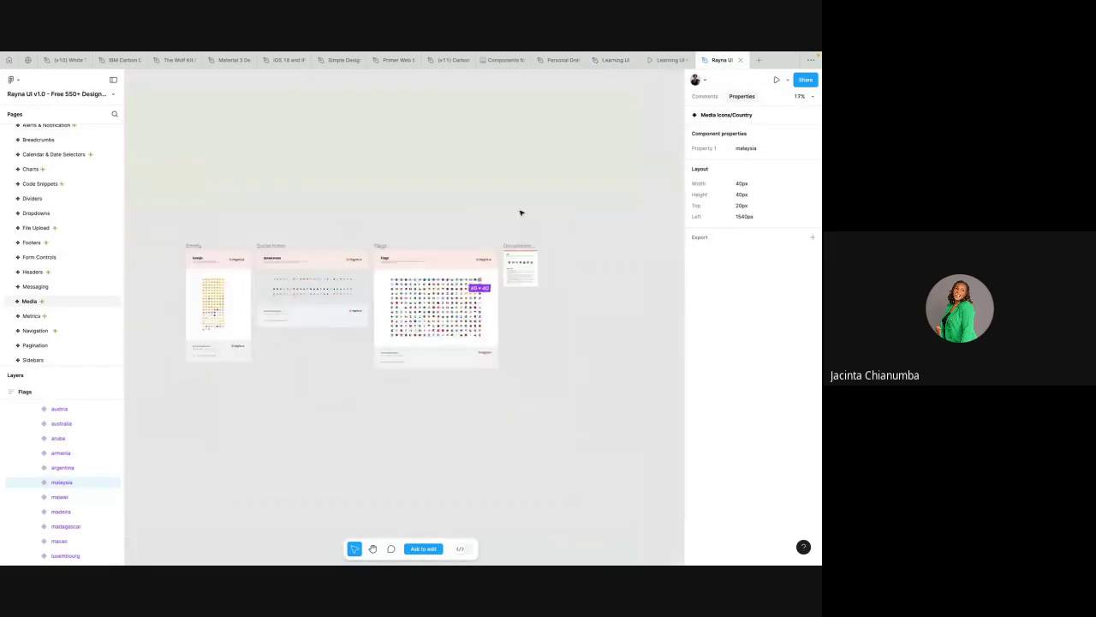
pyautogui.scroll(5, 517, 266)
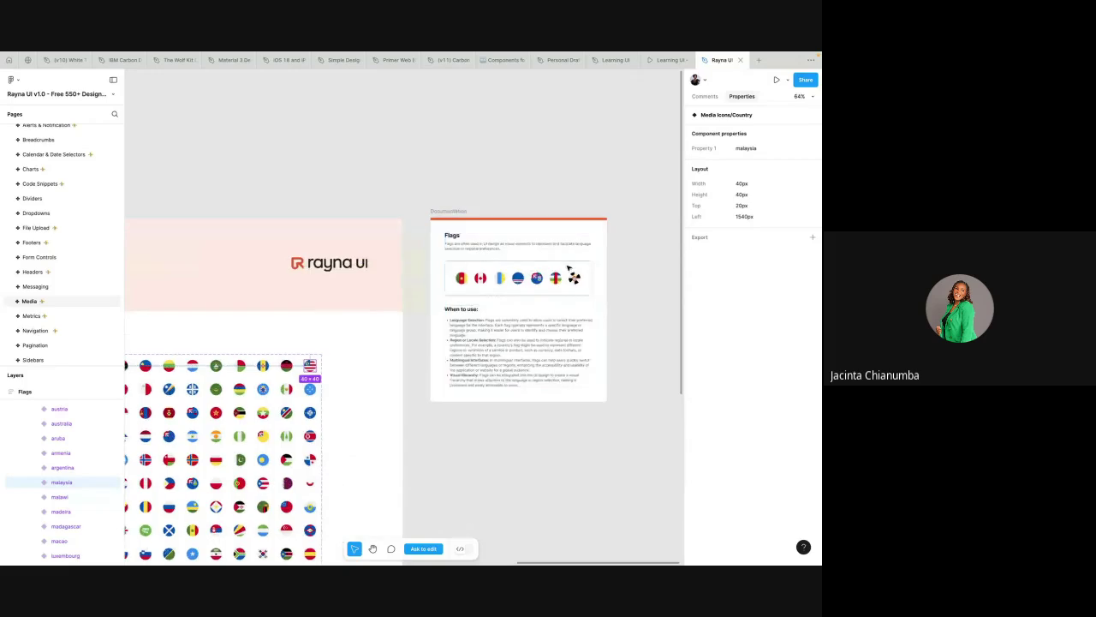
pyautogui.scroll(-10, 568, 268)
pyautogui.scroll(5, 568, 268)
pyautogui.hscroll(-5, 568, 268)
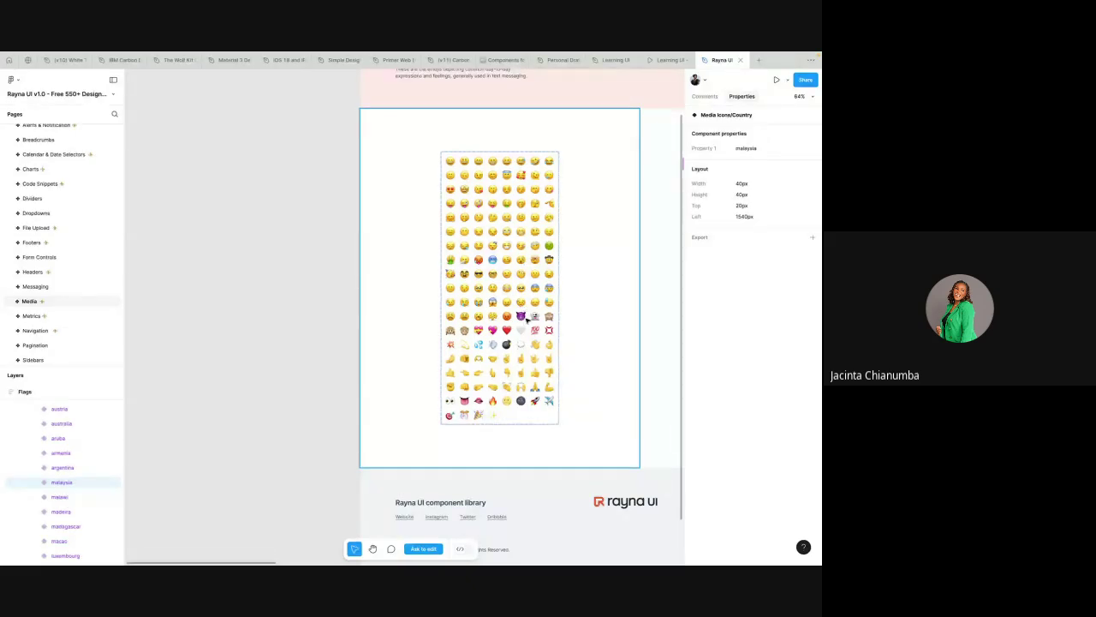
pyautogui.click(524, 317)
pyautogui.click(523, 318)
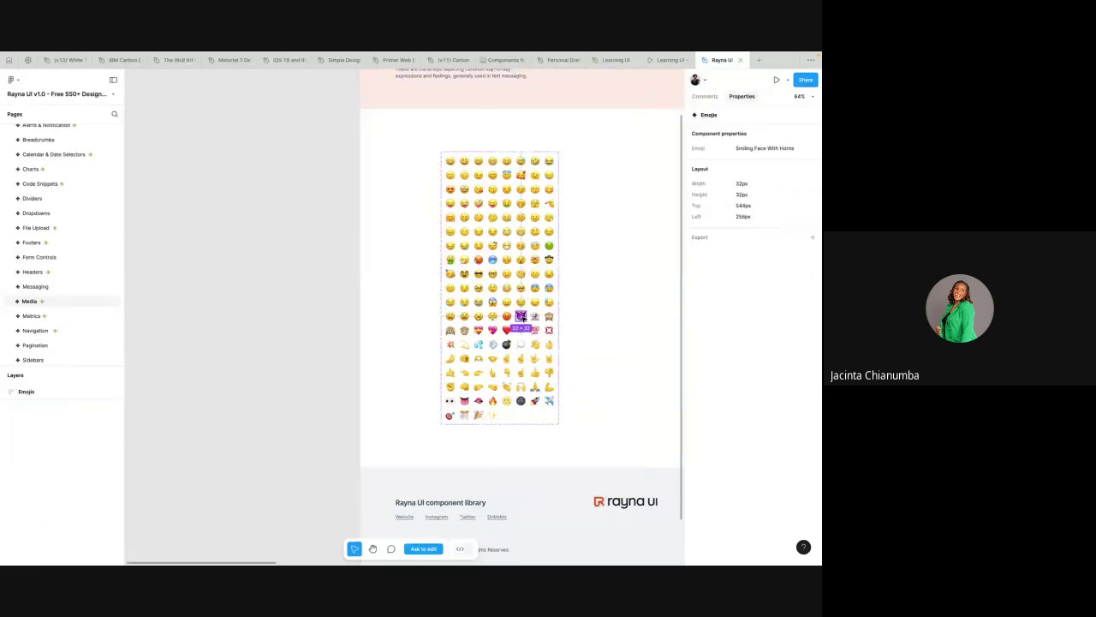
# - Return to the Learning UI design file, close its prototype preview, and paste the copied emoji into Desktop - 3
pyautogui.click(667, 60)
pyautogui.click(610, 60)
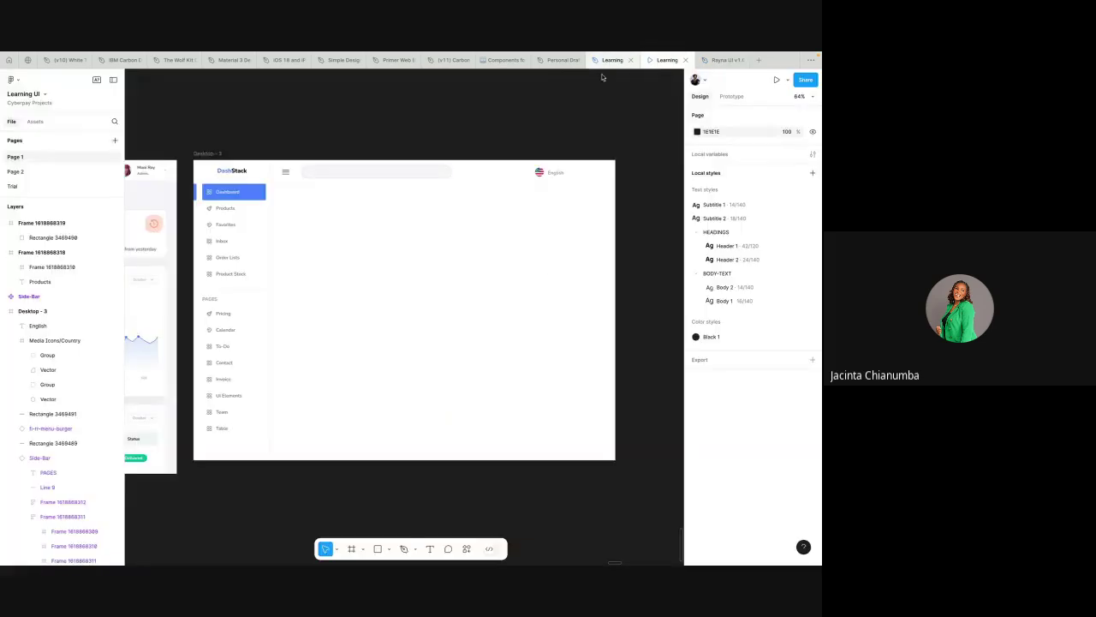
pyautogui.click(685, 59)
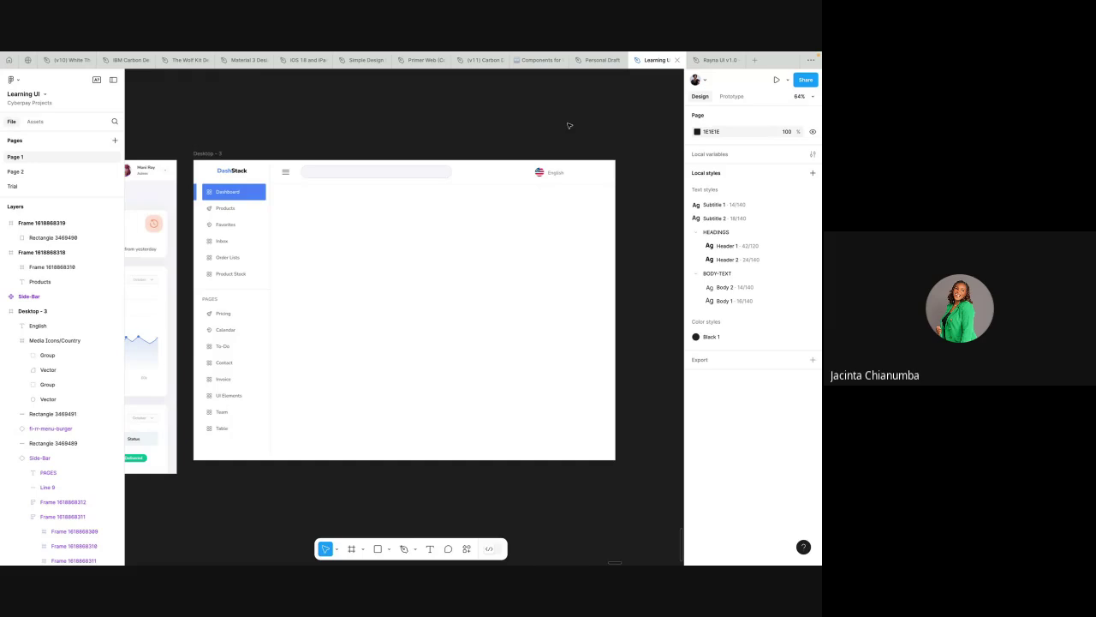
pyautogui.hotkey('ctrl', 'v')
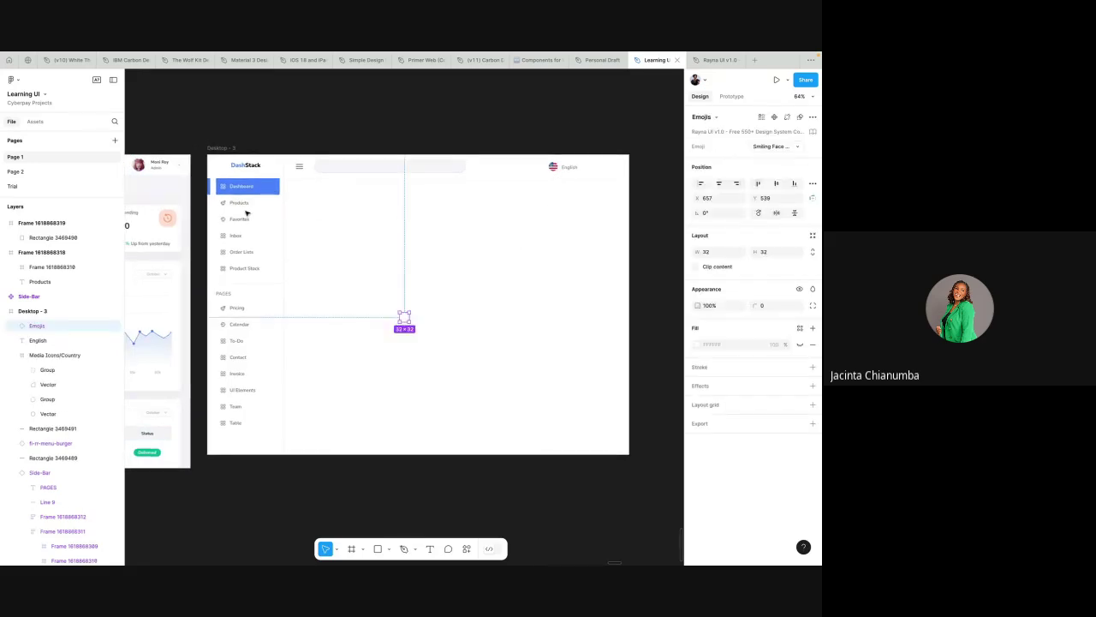
# - Move the horned emoji into the header beside the English label, at about X 1308, Y 31, as the profile picture
pyautogui.hscroll(-5, 245, 213)
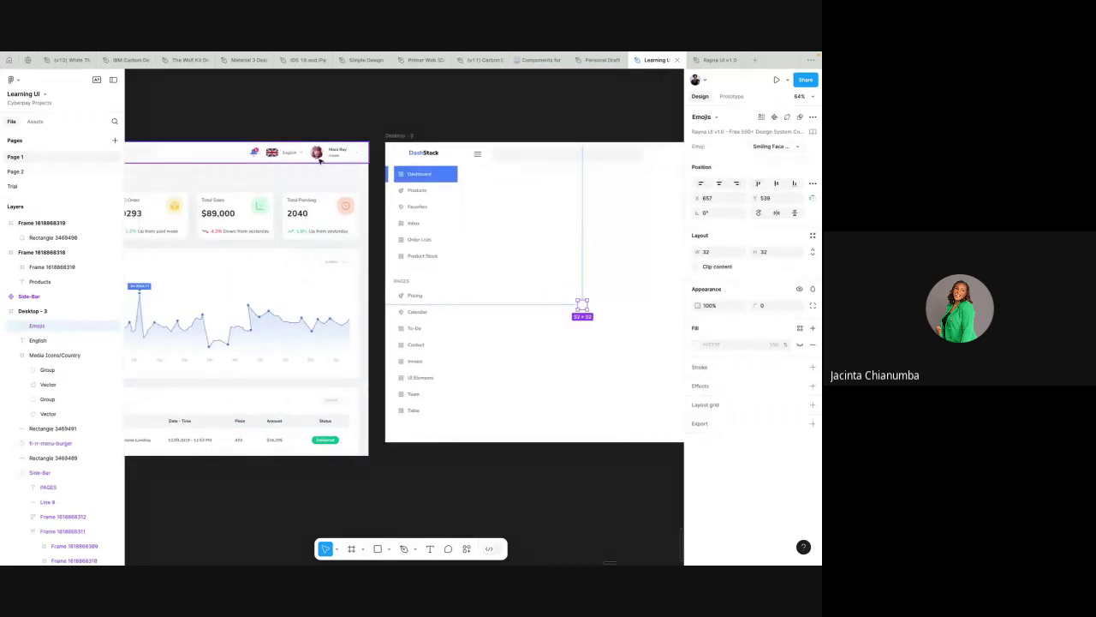
pyautogui.hscroll(3, 455, 245)
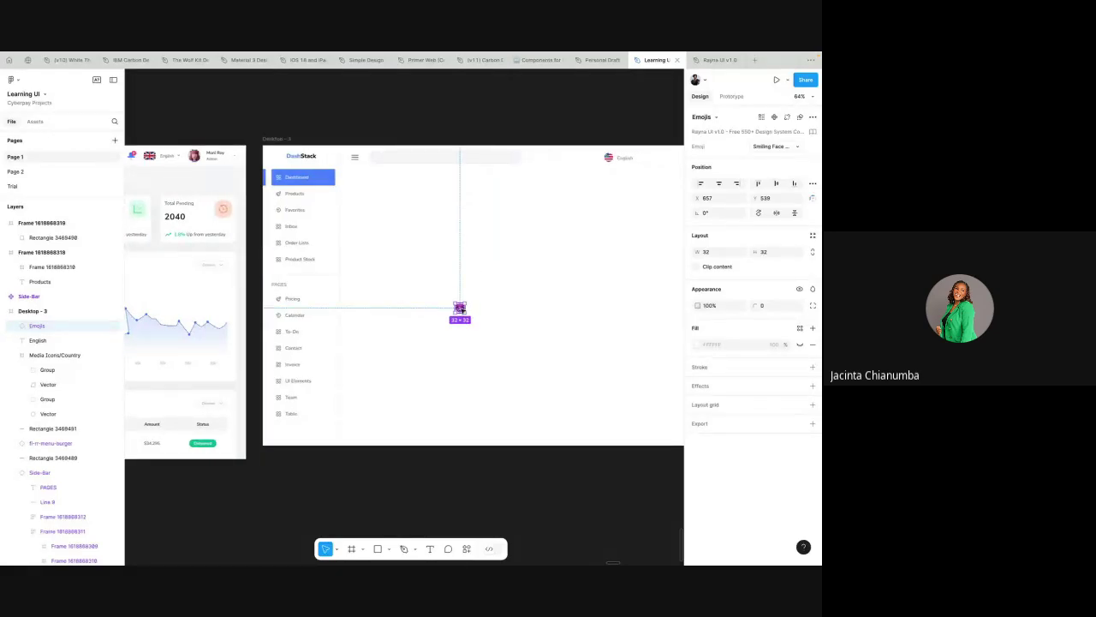
pyautogui.moveTo(534, 261); pyautogui.dragTo(659, 160)
pyautogui.scroll(5, 660, 160)
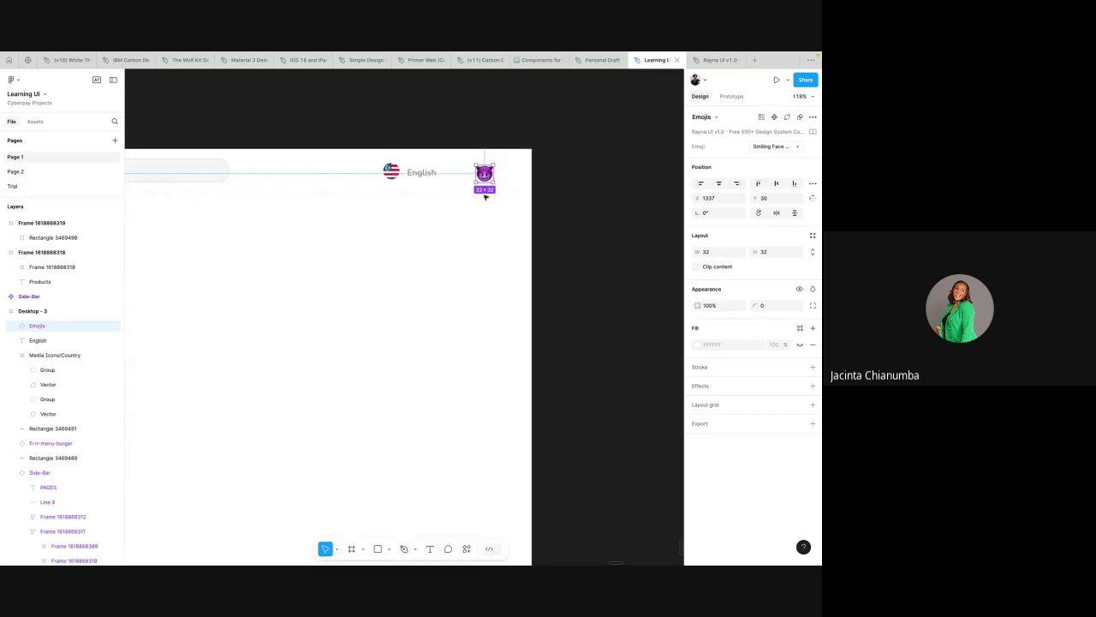
pyautogui.scroll(3, 474, 171)
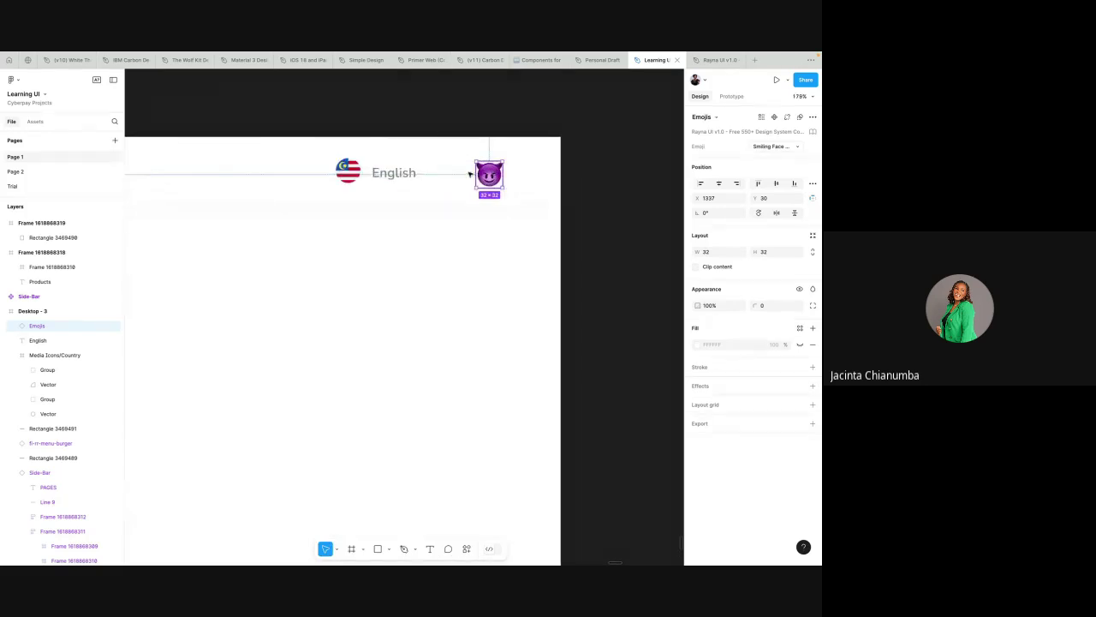
pyautogui.moveTo(493, 175); pyautogui.dragTo(468, 175)
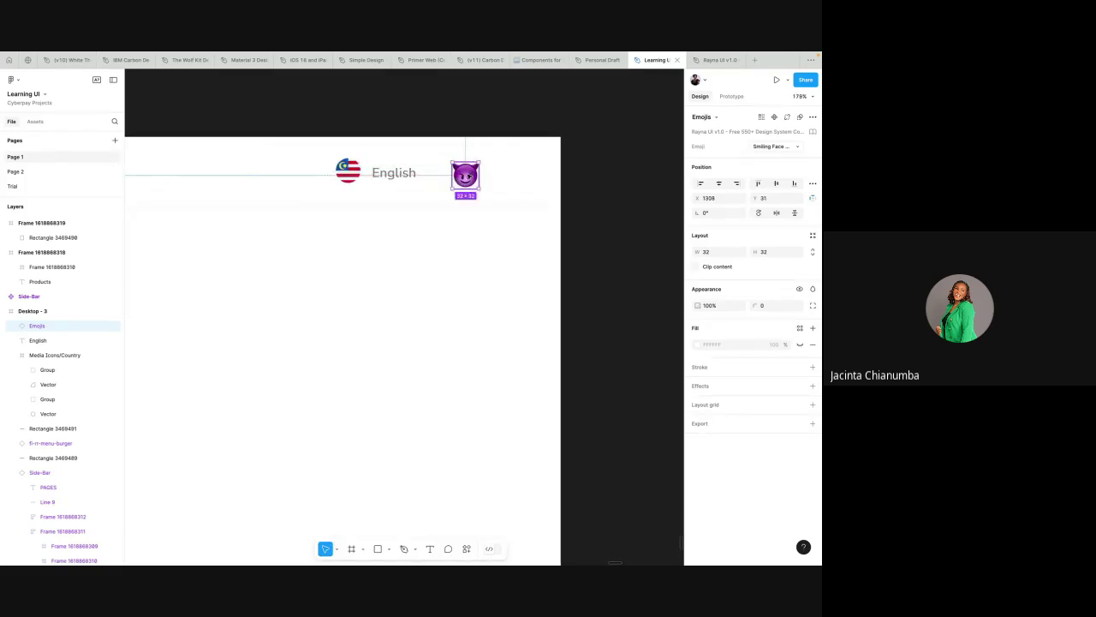
# - Compare the header of Desktop - 3 with the reference dashboard's header
pyautogui.scroll(2, 465, 175)
pyautogui.scroll(-4, 465, 174)
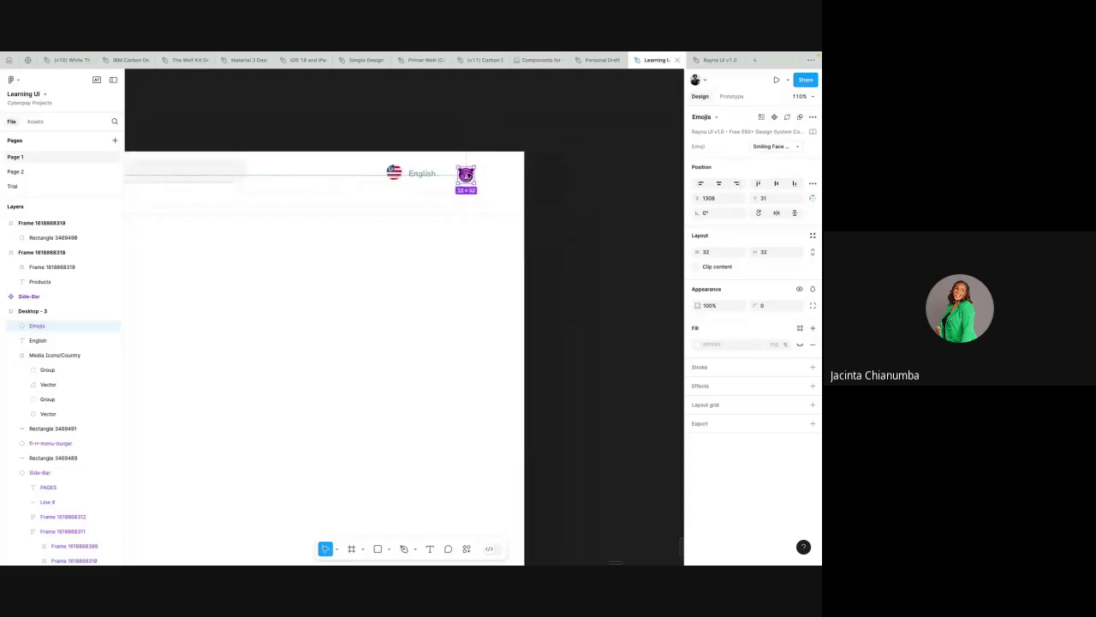
pyautogui.scroll(-3, 465, 174)
pyautogui.hscroll(-5, 470, 174)
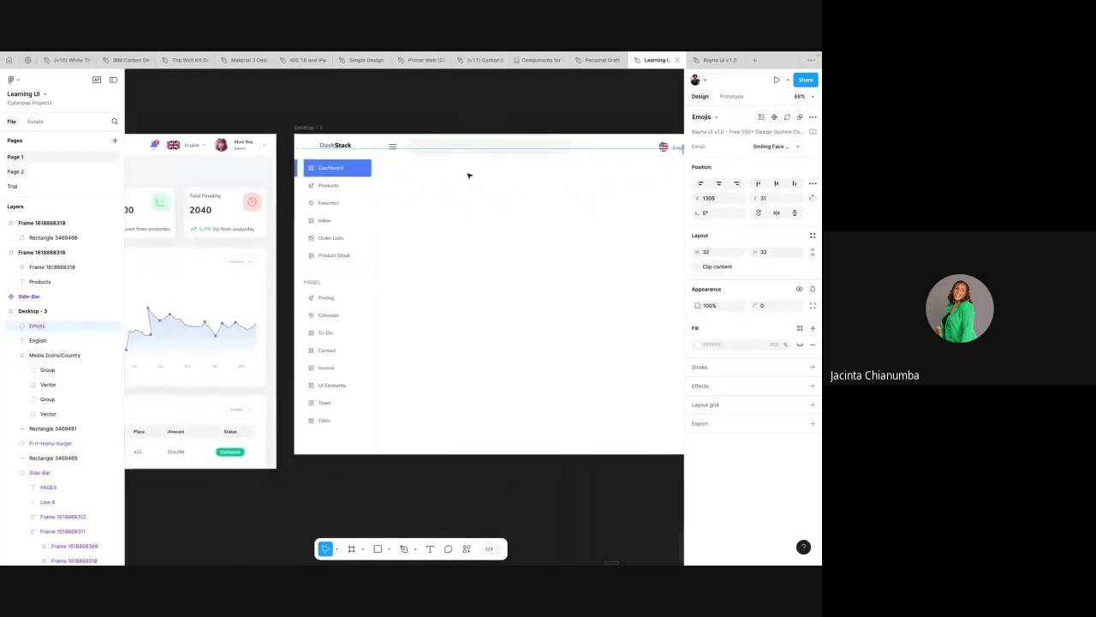
pyautogui.click(519, 111)
pyautogui.hscroll(5, 519, 110)
pyautogui.scroll(2, 519, 110)
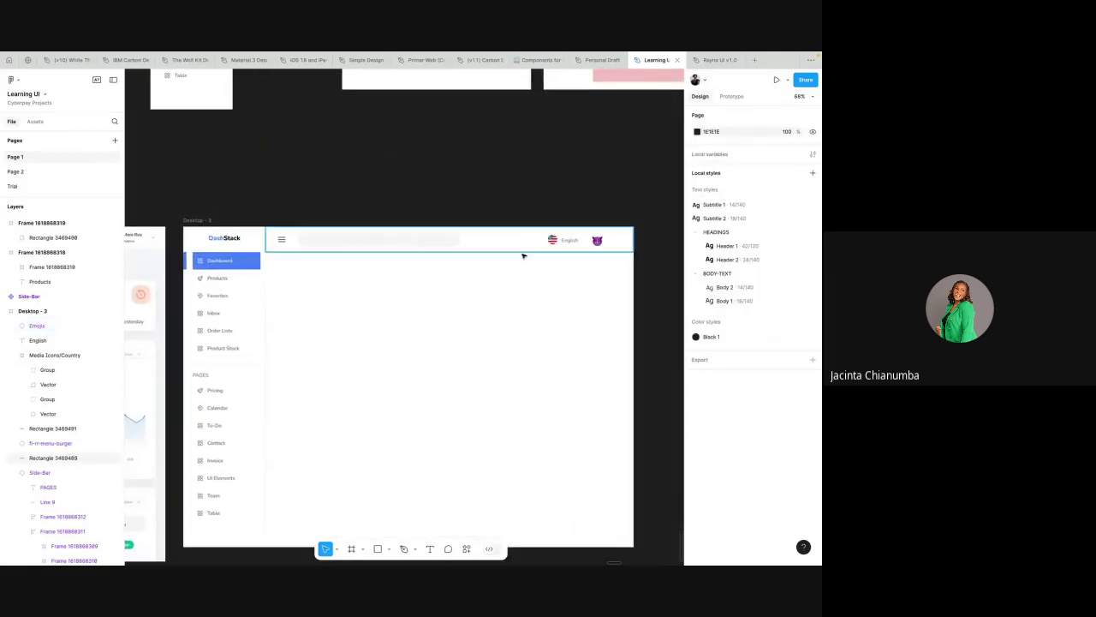
pyautogui.scroll(-2, 523, 255)
pyautogui.hscroll(-3, 590, 218)
pyautogui.hscroll(3, 599, 214)
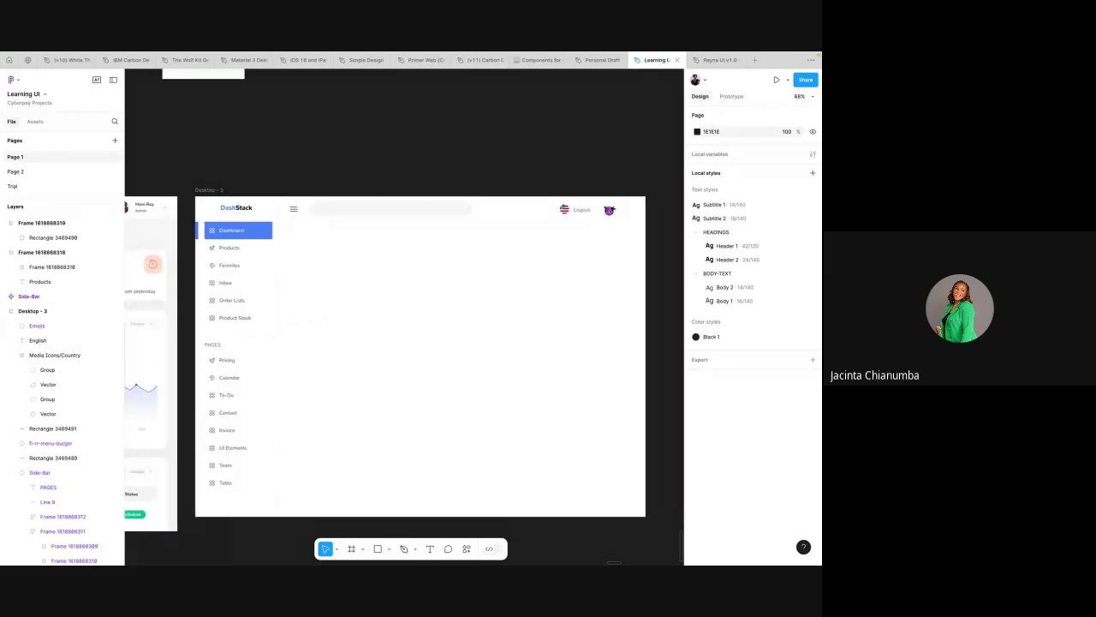
pyautogui.hscroll(1, 612, 209)
pyautogui.scroll(1, 613, 209)
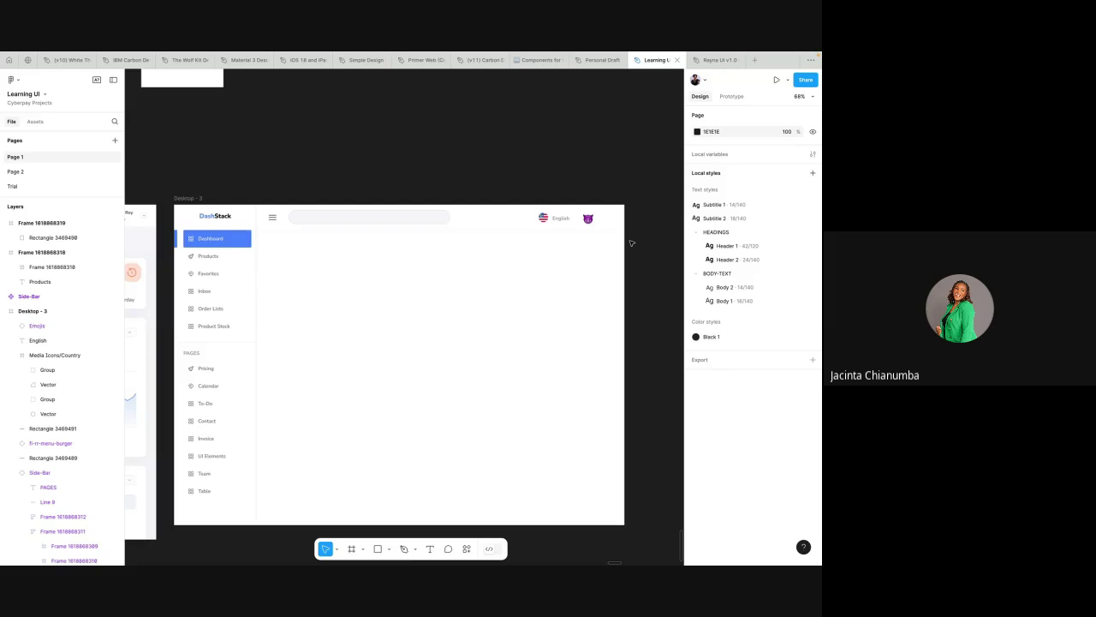
# - Turn all the header elements of Desktop - 3, from burger icon to emoji avatar, into one reusable component
pyautogui.moveTo(635, 242); pyautogui.dragTo(263, 204)
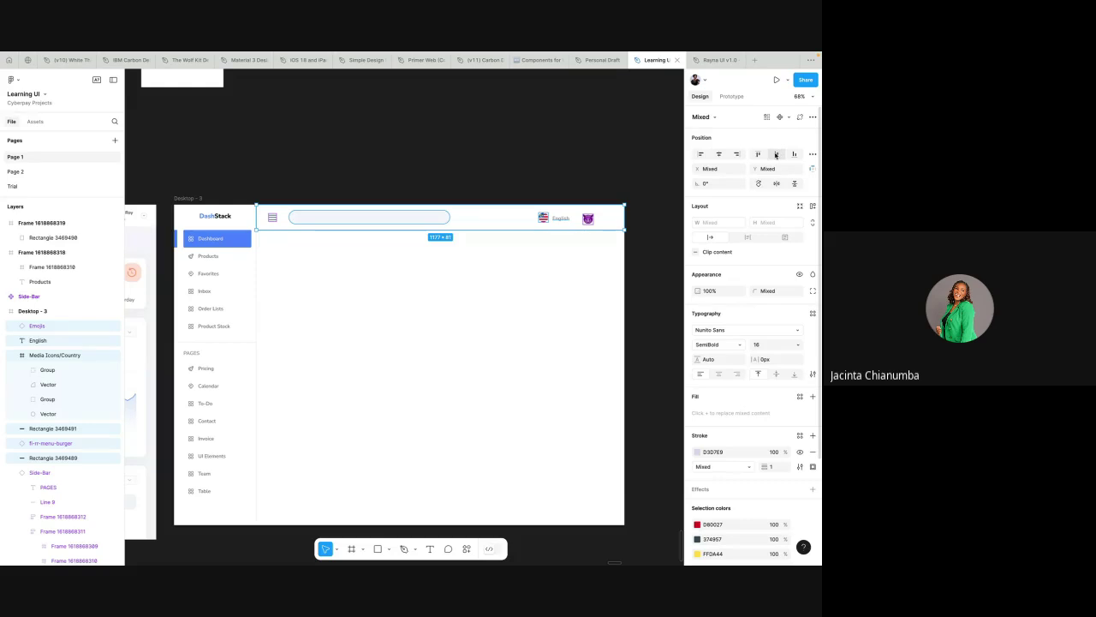
pyautogui.rightClick(490, 221)
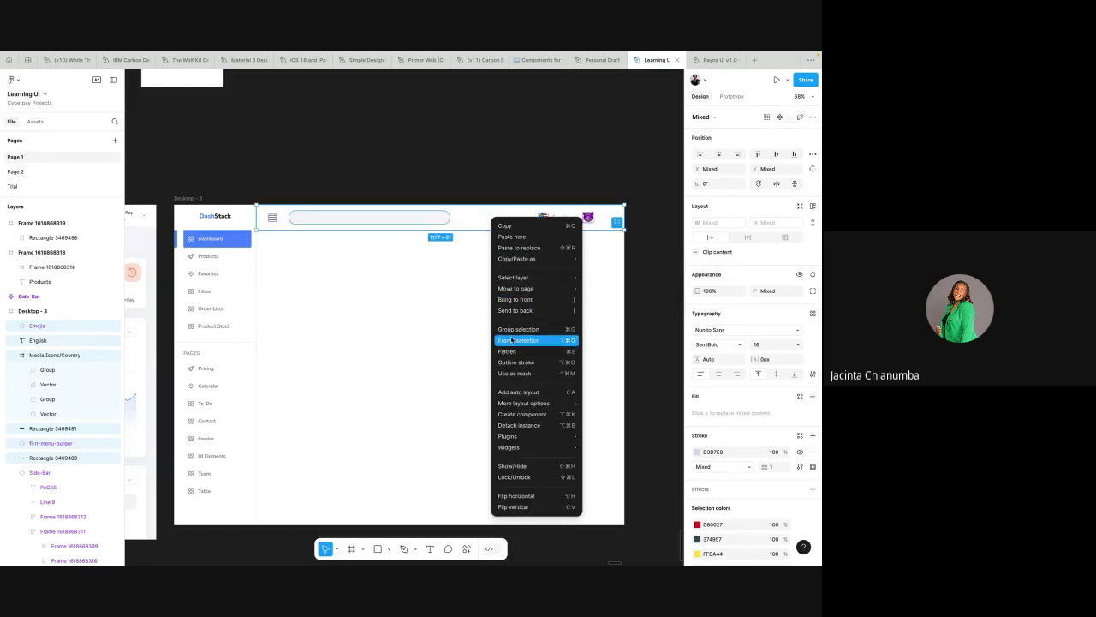
pyautogui.click(512, 420)
# - Move the header component out of Desktop - 3 to sit beside the Side-Bar component and rename it Top Nav
pyautogui.scroll(-3, 462, 208)
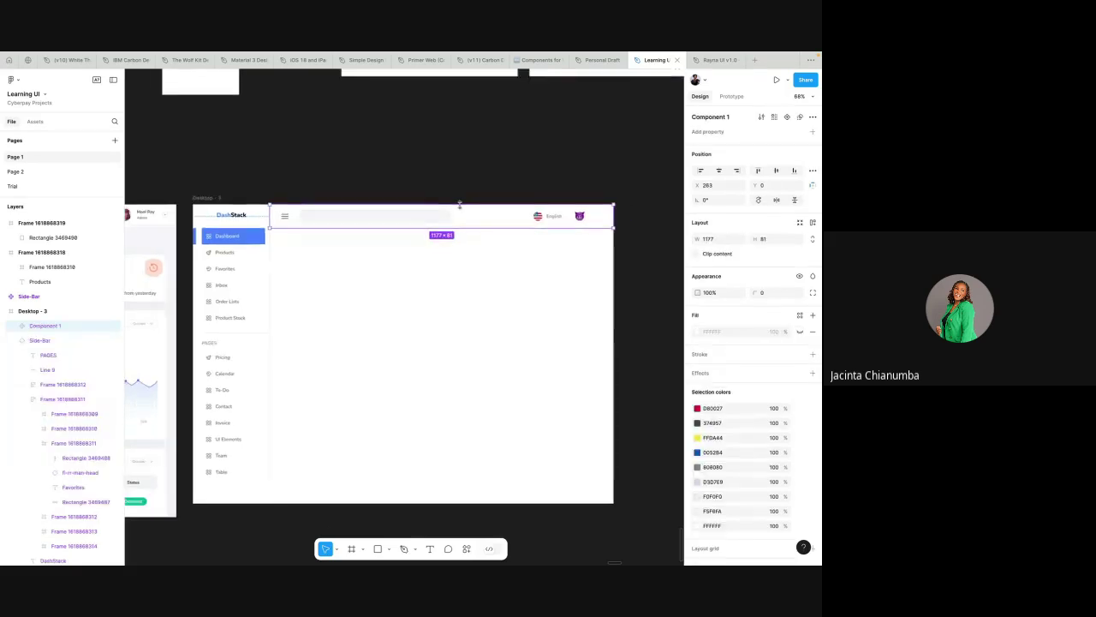
pyautogui.scroll(5, 462, 208)
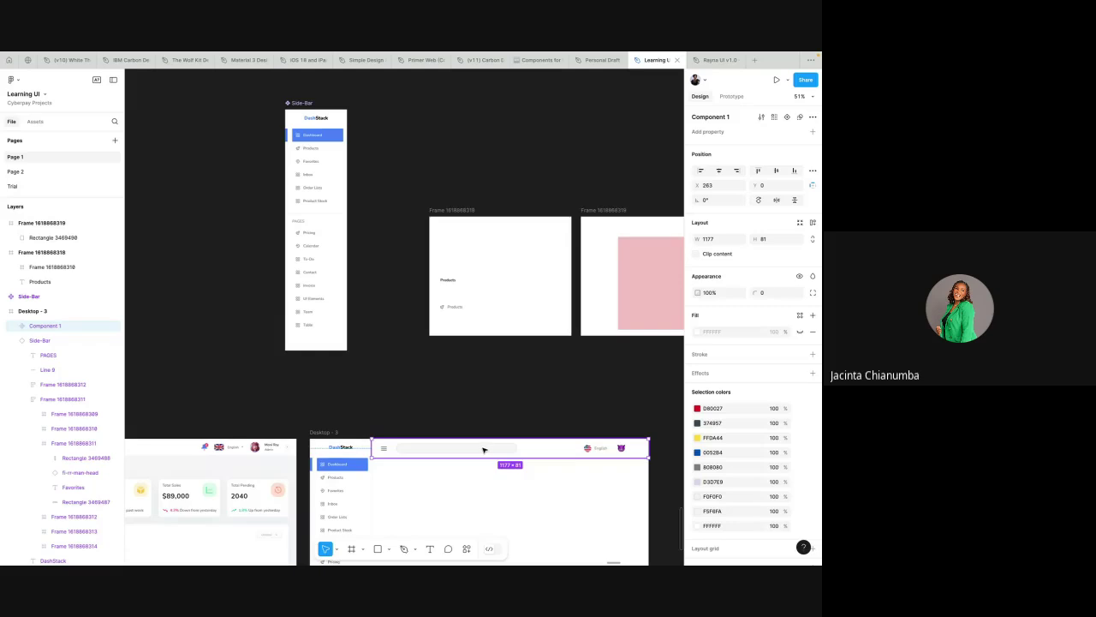
pyautogui.moveTo(483, 450); pyautogui.dragTo(485, 134)
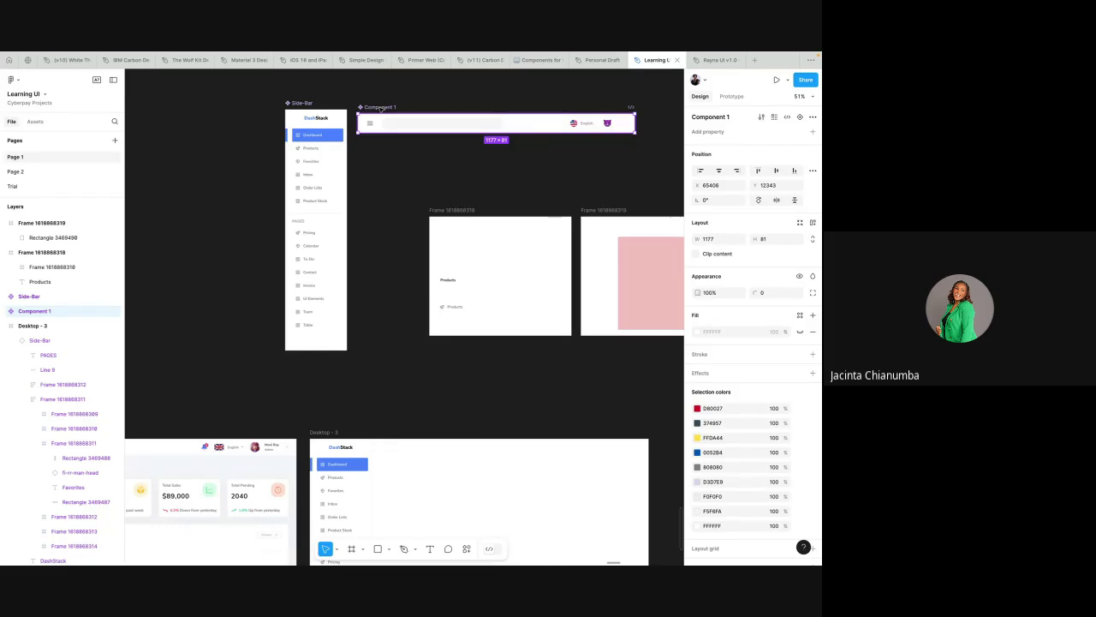
pyautogui.doubleClick(381, 108)
pyautogui.write('Nav')
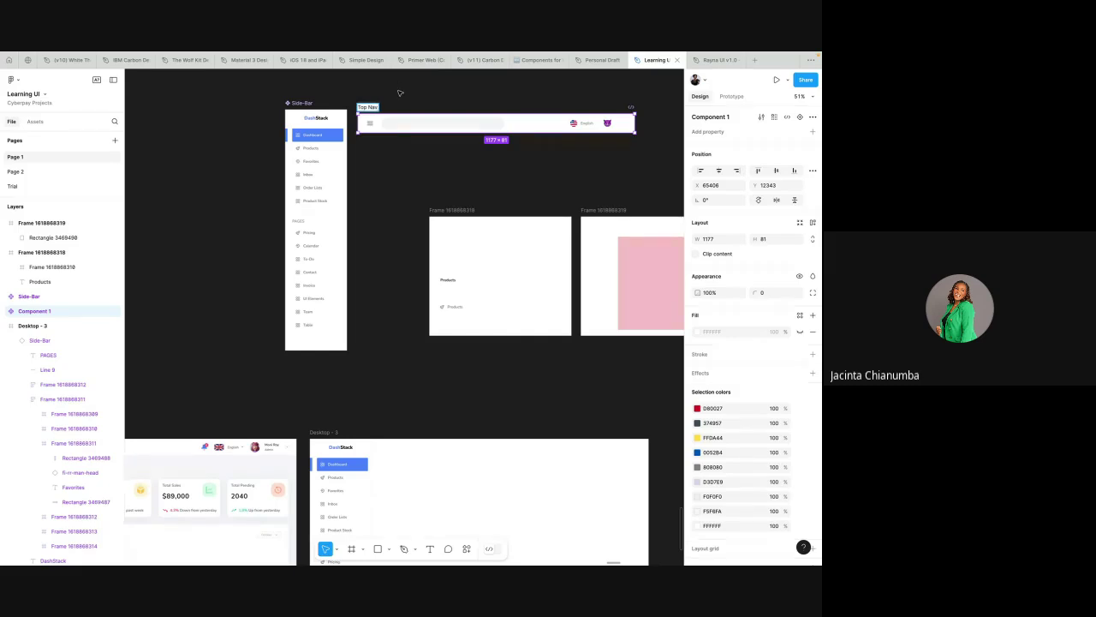
pyautogui.click(402, 112)
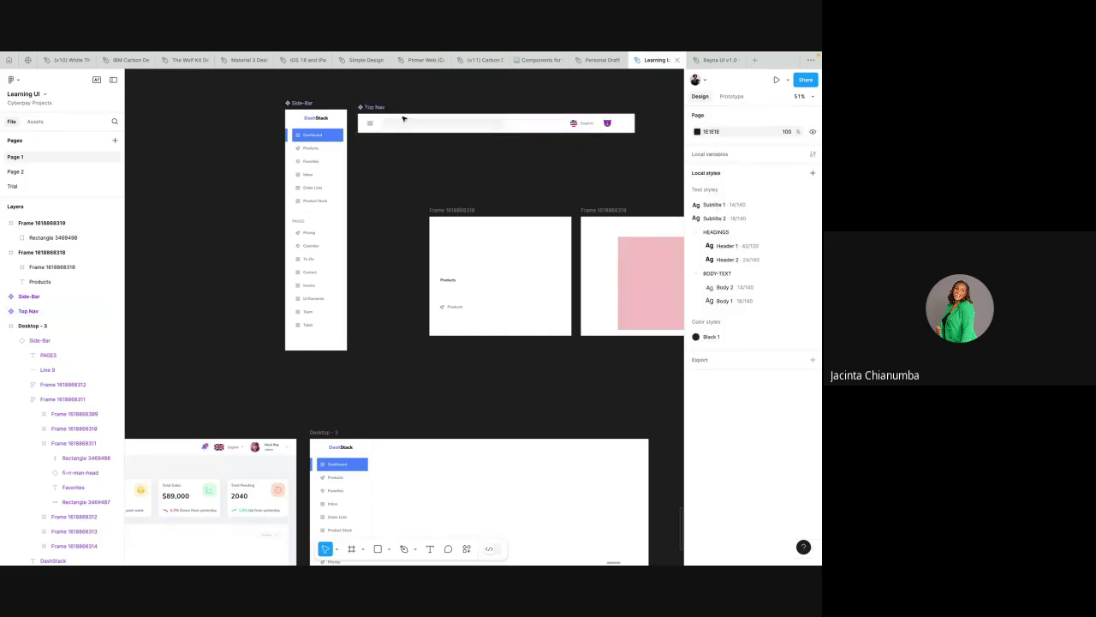
# - Place an instance of Top Nav in the header of Desktop - 3, at about X 263, Y 2
pyautogui.click(403, 119)
pyautogui.moveTo(404, 119); pyautogui.dragTo(418, 443)
pyautogui.scroll(-6, 418, 443)
pyautogui.hscroll(-2, 418, 443)
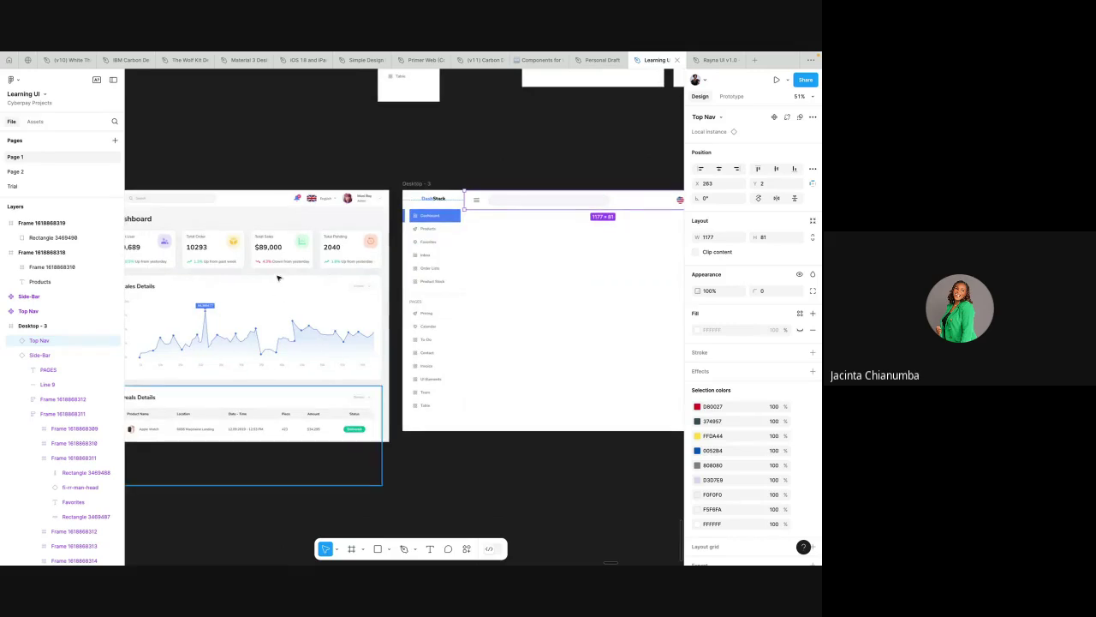
# - Draw a rectangle about 1110 × 389 in the content area of Desktop - 3 for the Sales Details card, at about X 297, Y 275
pyautogui.scroll(4, 237, 254)
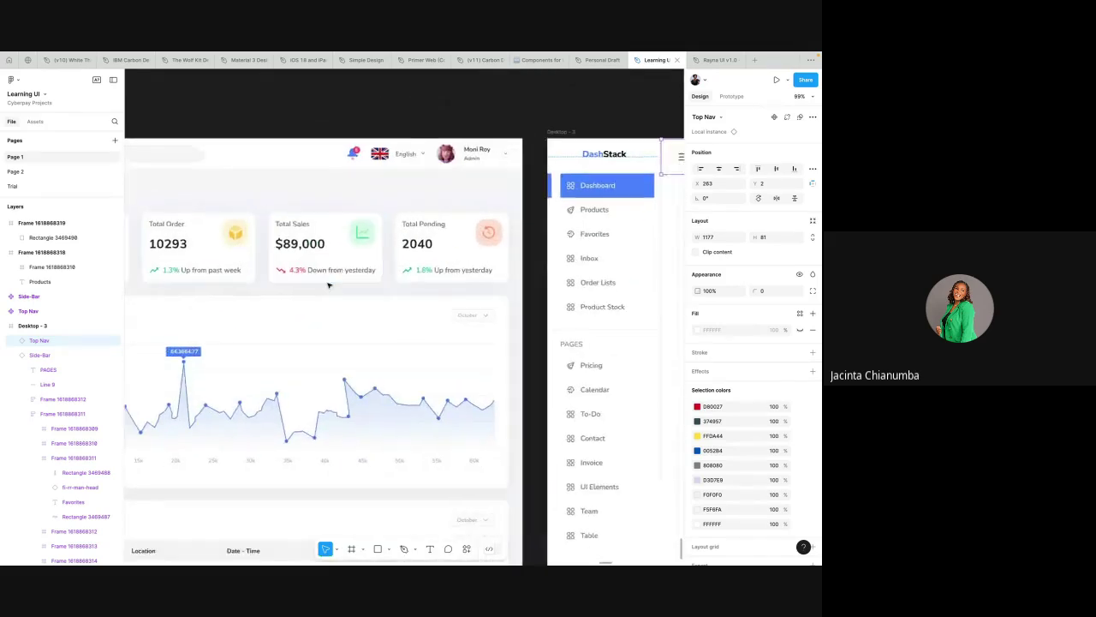
pyautogui.scroll(-3, 328, 286)
pyautogui.scroll(-1, 328, 286)
pyautogui.hscroll(-1, 328, 286)
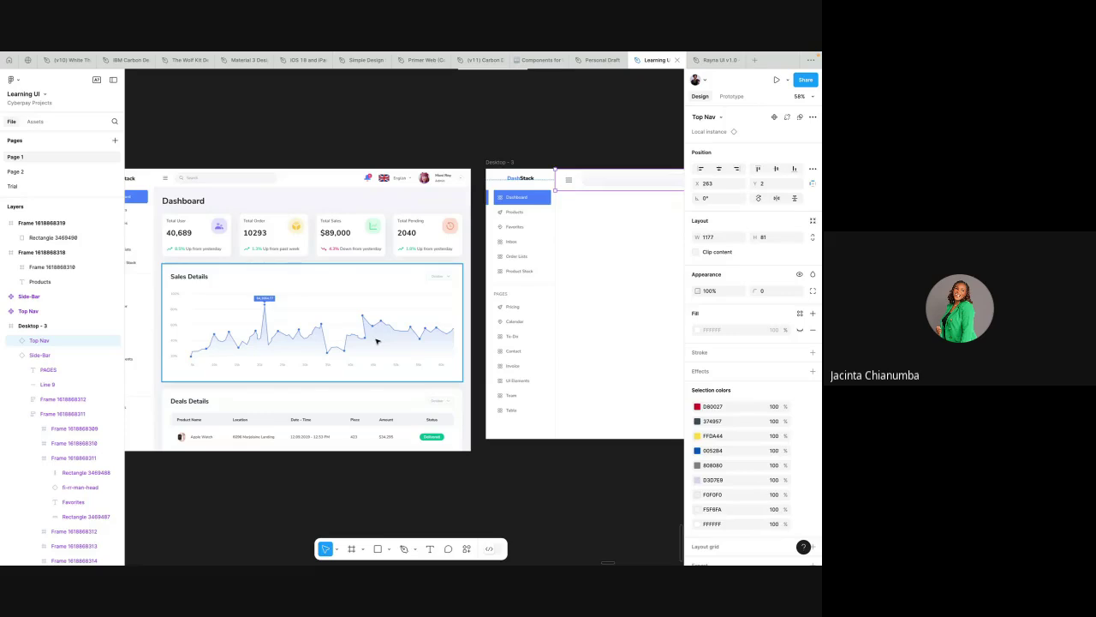
pyautogui.click(378, 549)
pyautogui.scroll(-3, 501, 322)
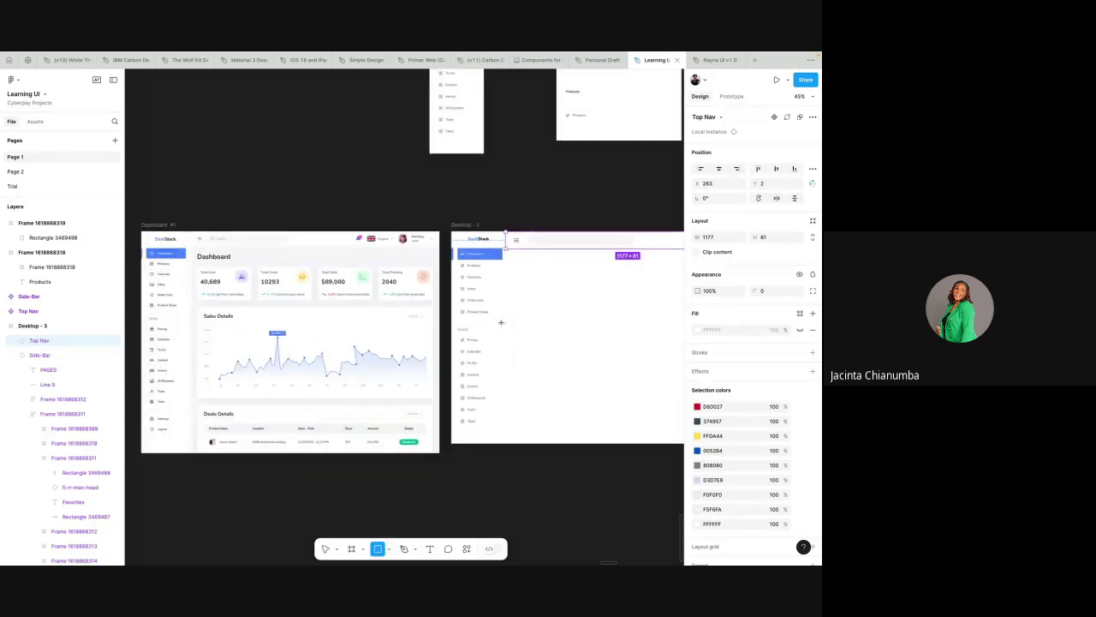
pyautogui.hscroll(5, 507, 315)
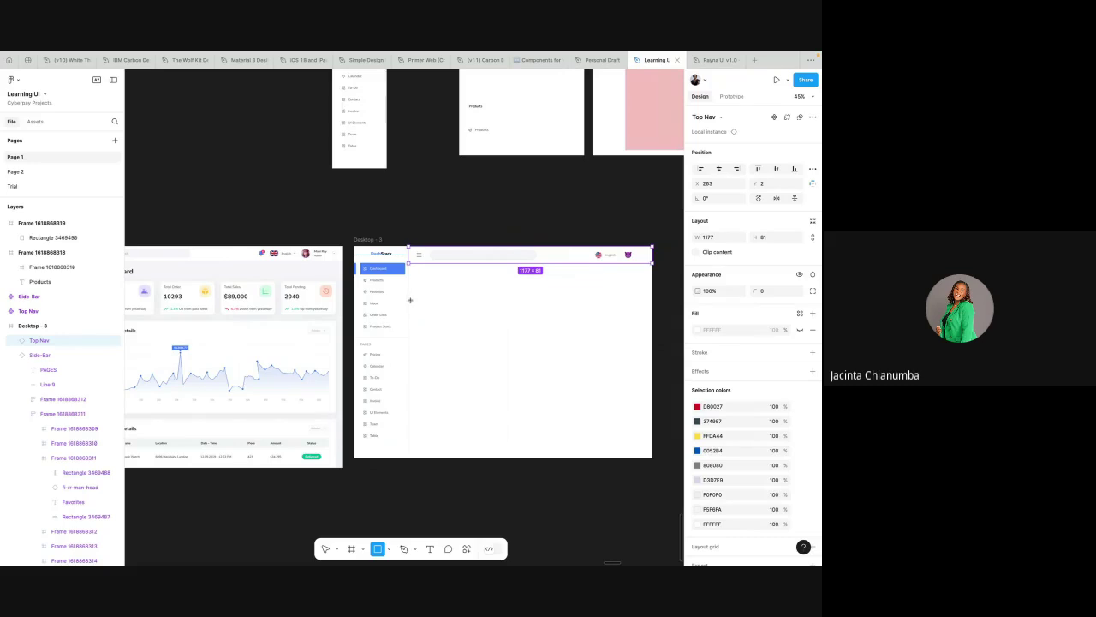
pyautogui.moveTo(415, 302); pyautogui.dragTo(645, 383)
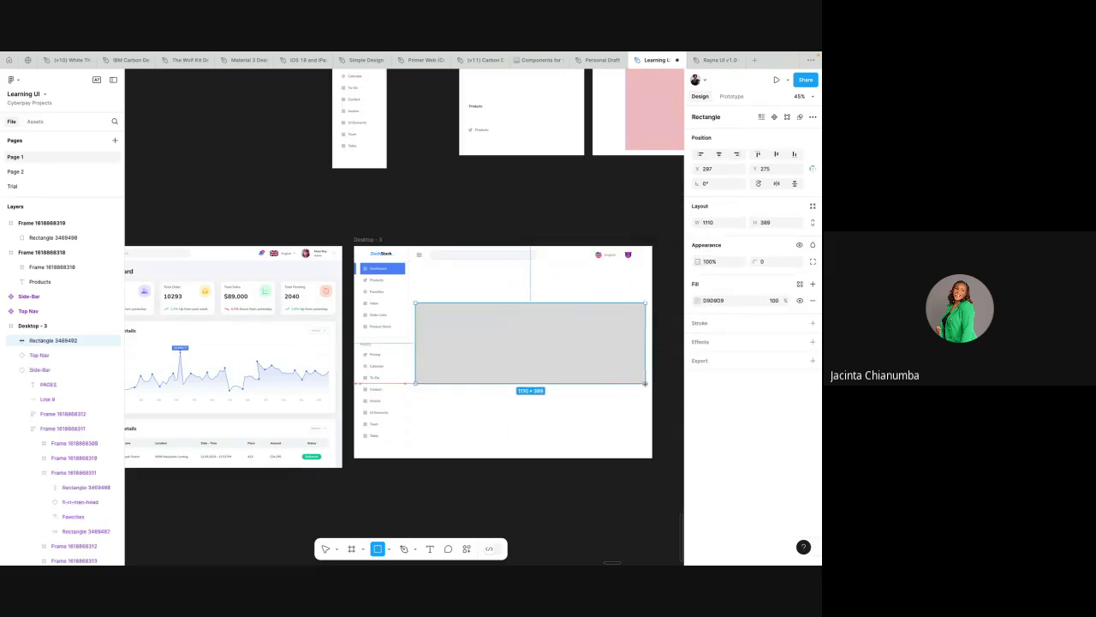
# - Set the new card rectangle's fill to white, FFFFFF
pyautogui.click(717, 301)
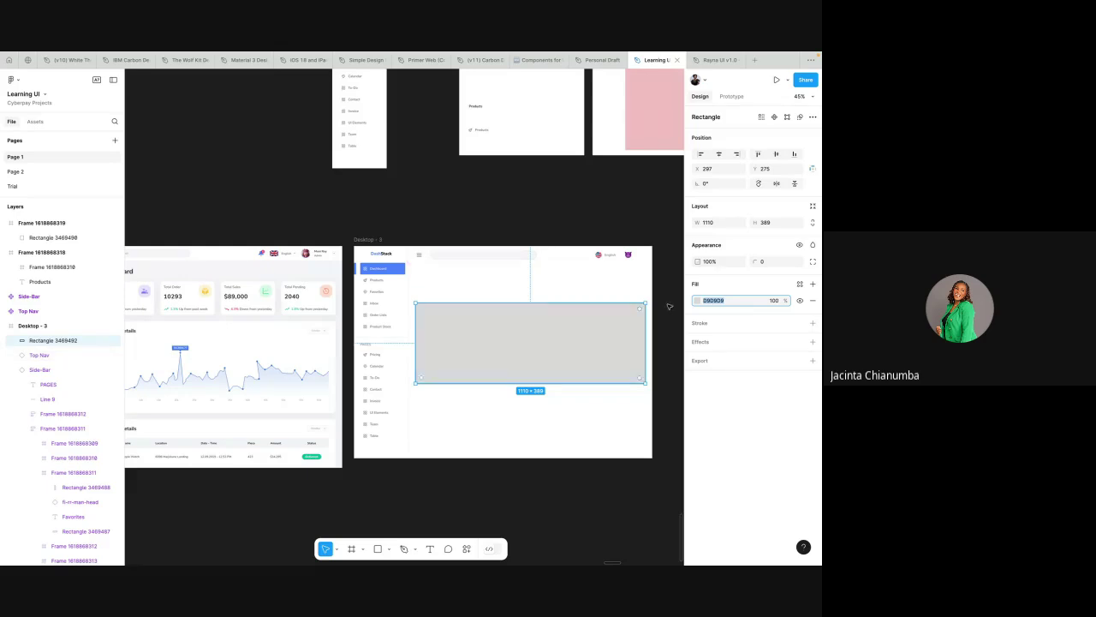
pyautogui.write('f')
pyautogui.press('Escape')
pyautogui.press('Escape')
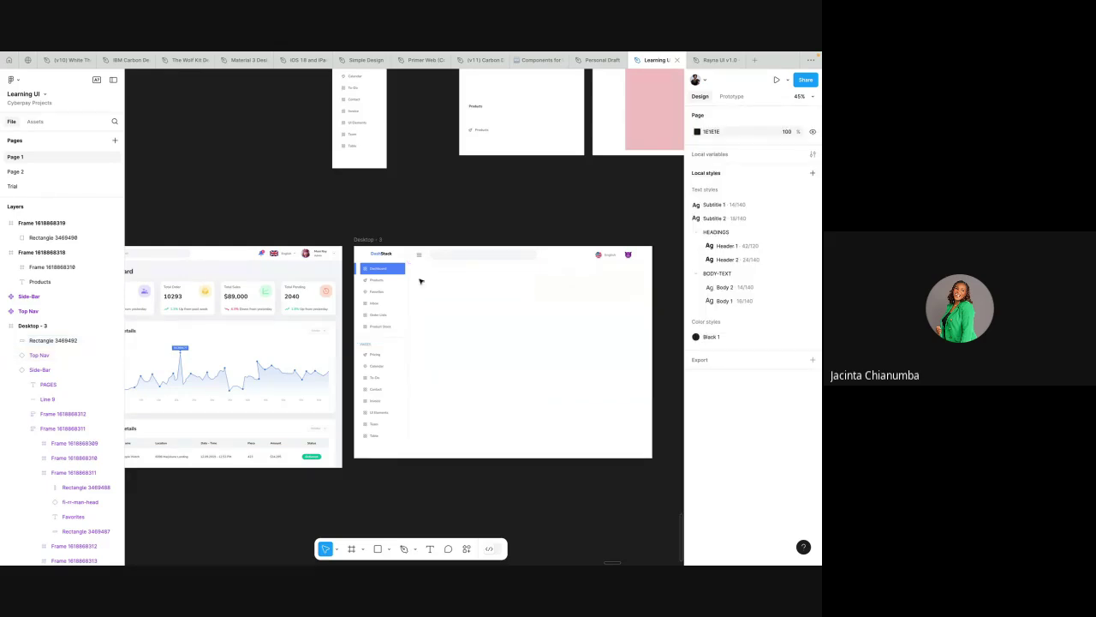
# - Fill the Desktop - 3 frame with the light grey background colour sampled from the reference dashboard
pyautogui.click(613, 292)
pyautogui.click(697, 315)
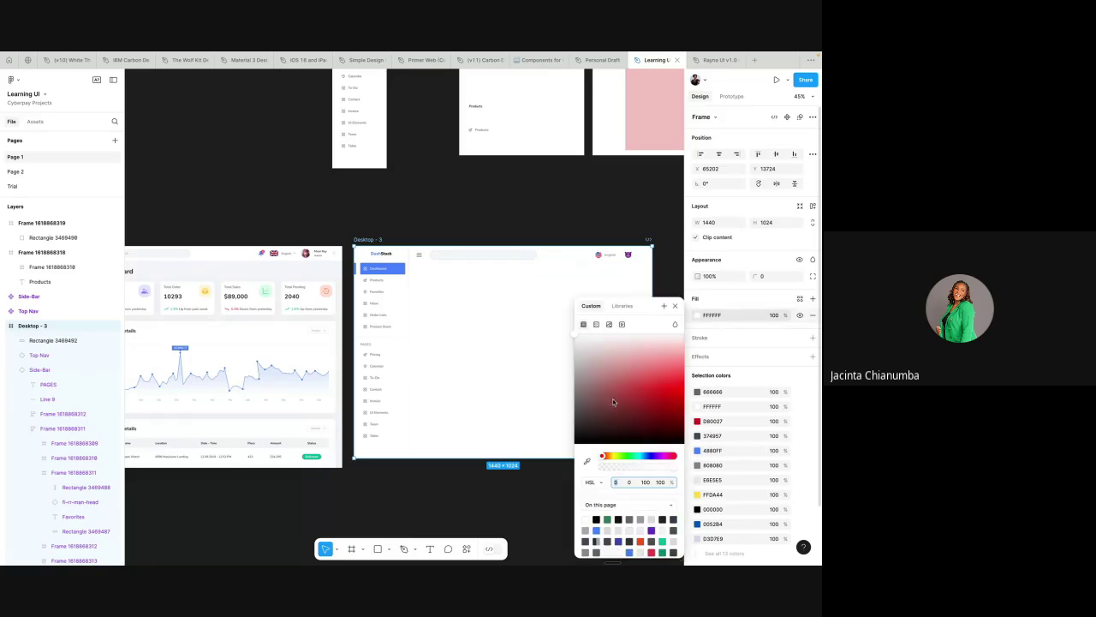
pyautogui.click(587, 462)
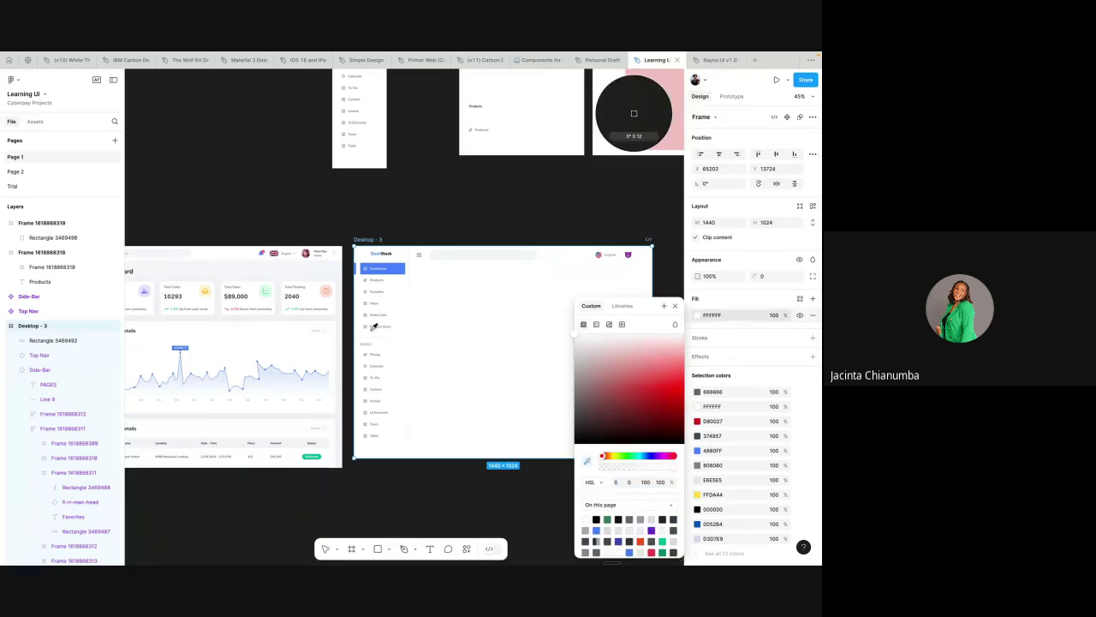
pyautogui.click(315, 274)
pyautogui.click(440, 122)
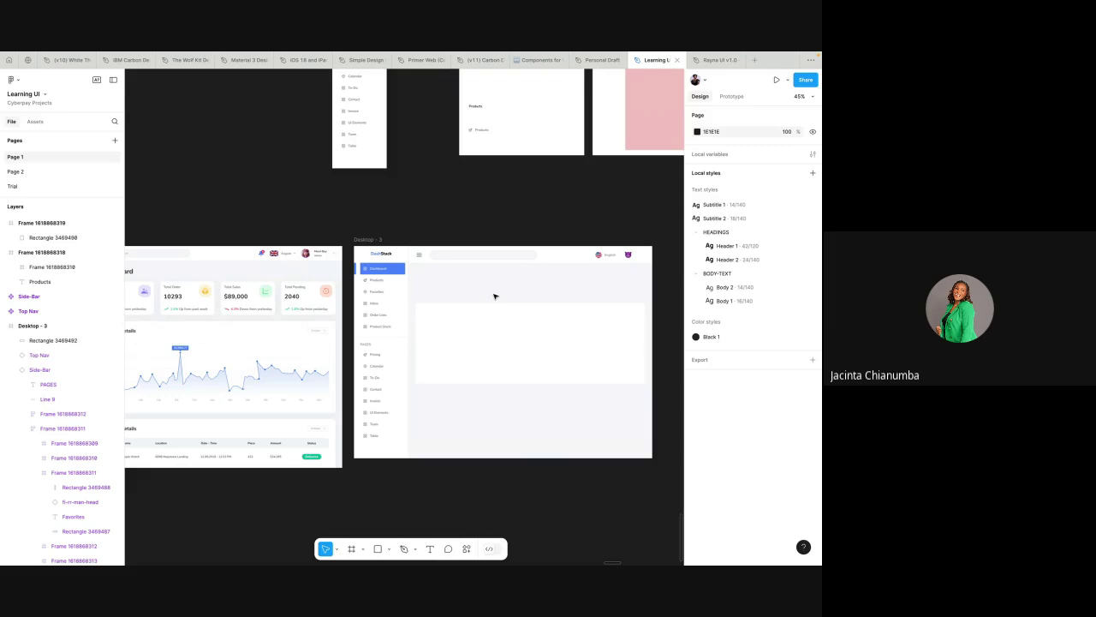
# - Set the white card rectangle's corner radius to 20
pyautogui.click(494, 327)
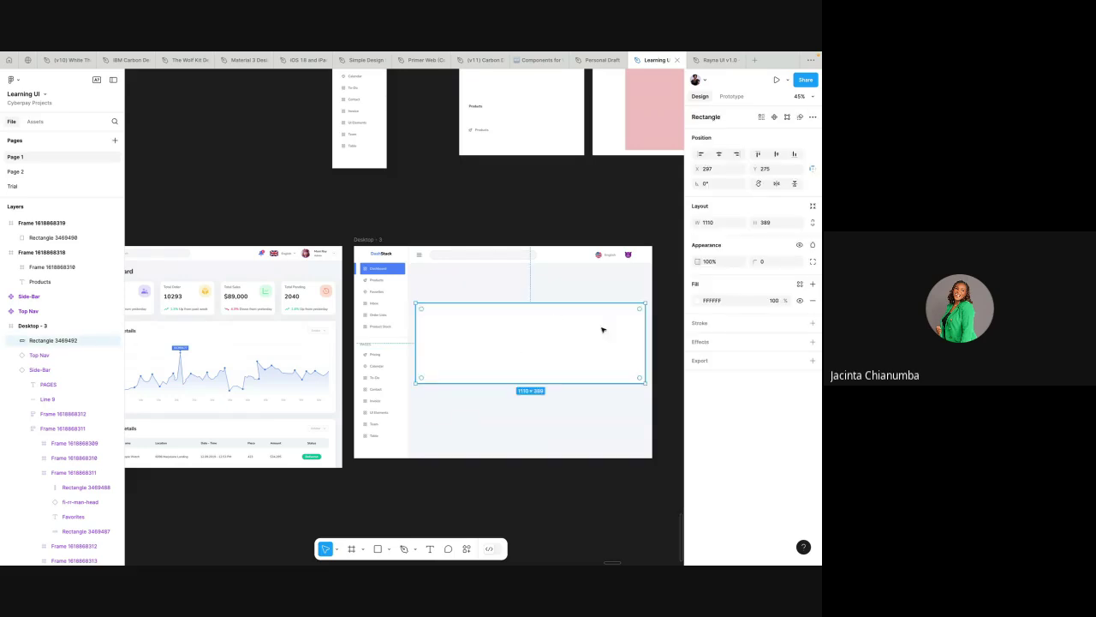
pyautogui.click(764, 261)
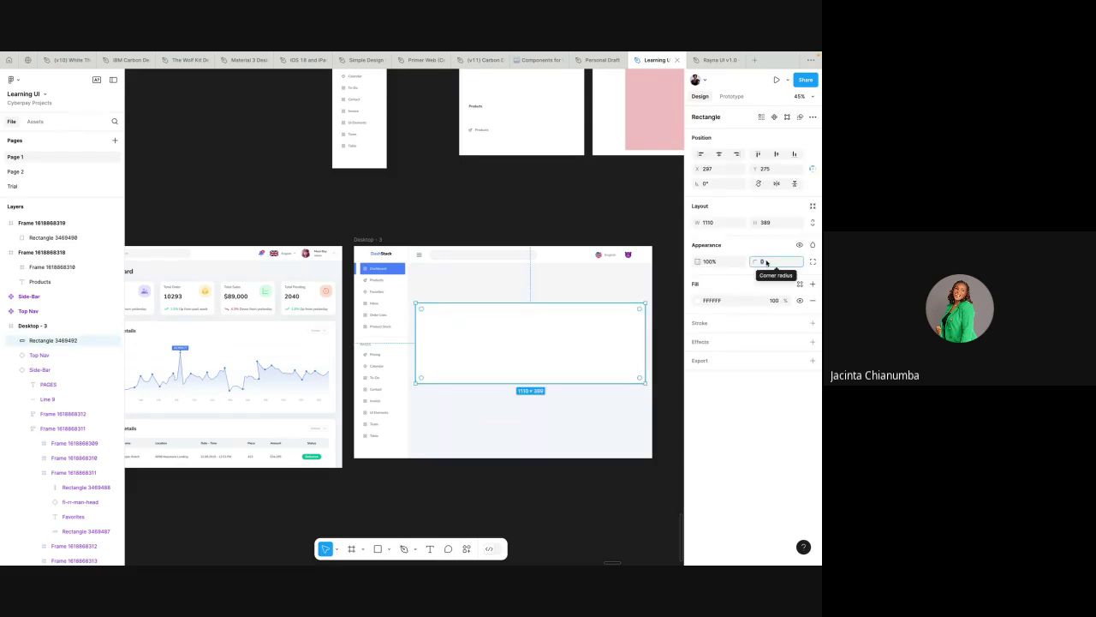
pyautogui.write('20')
pyautogui.press('Return')
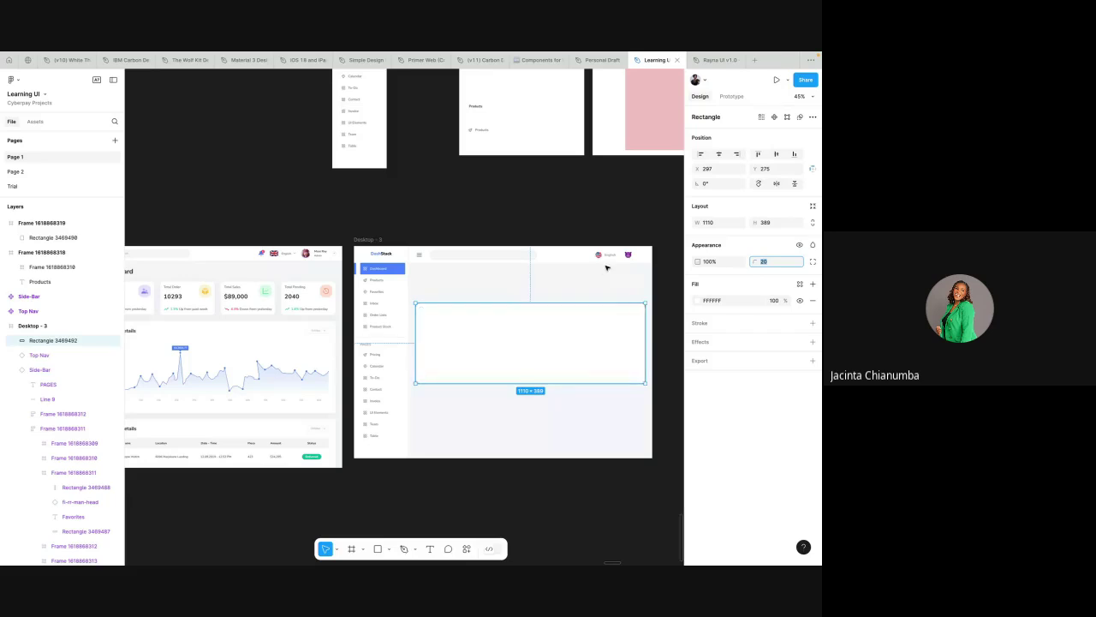
# - Draw a horizontal line about 1034 wide near the lower edge of the white card, at about X 337, Y 587
pyautogui.scroll(-2, 562, 342)
pyautogui.hscroll(-2, 562, 342)
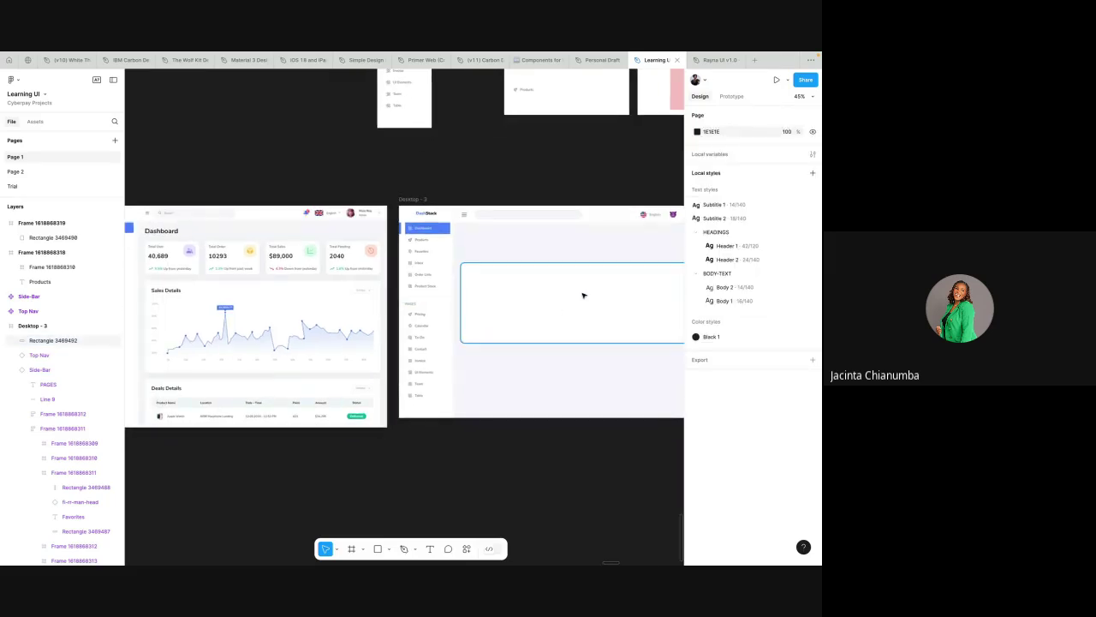
pyautogui.scroll(3, 249, 324)
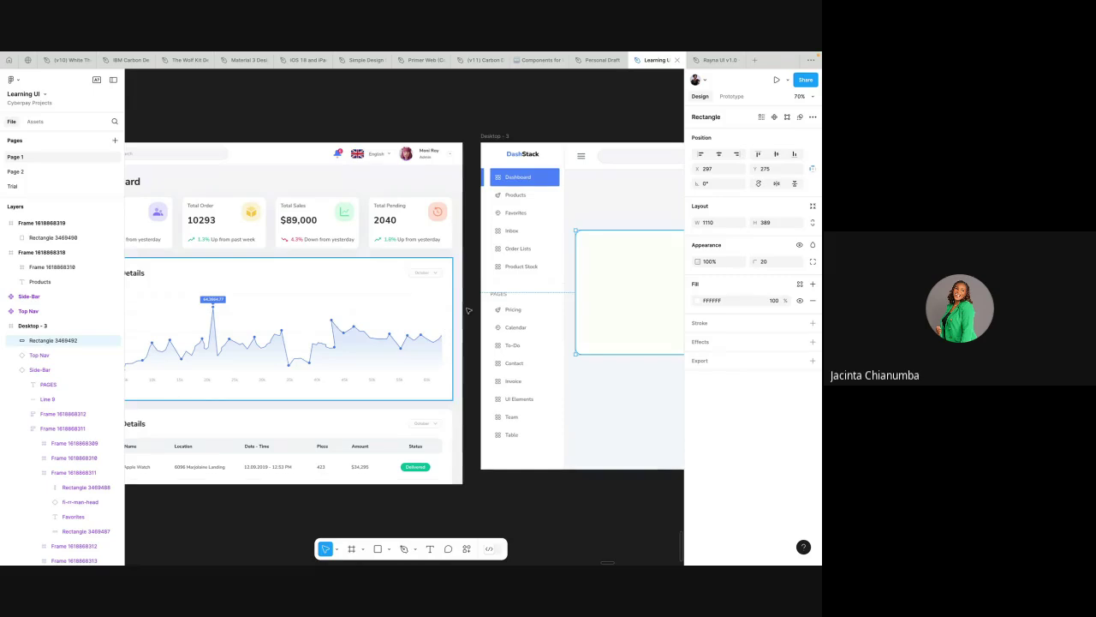
pyautogui.hscroll(-2, 501, 322)
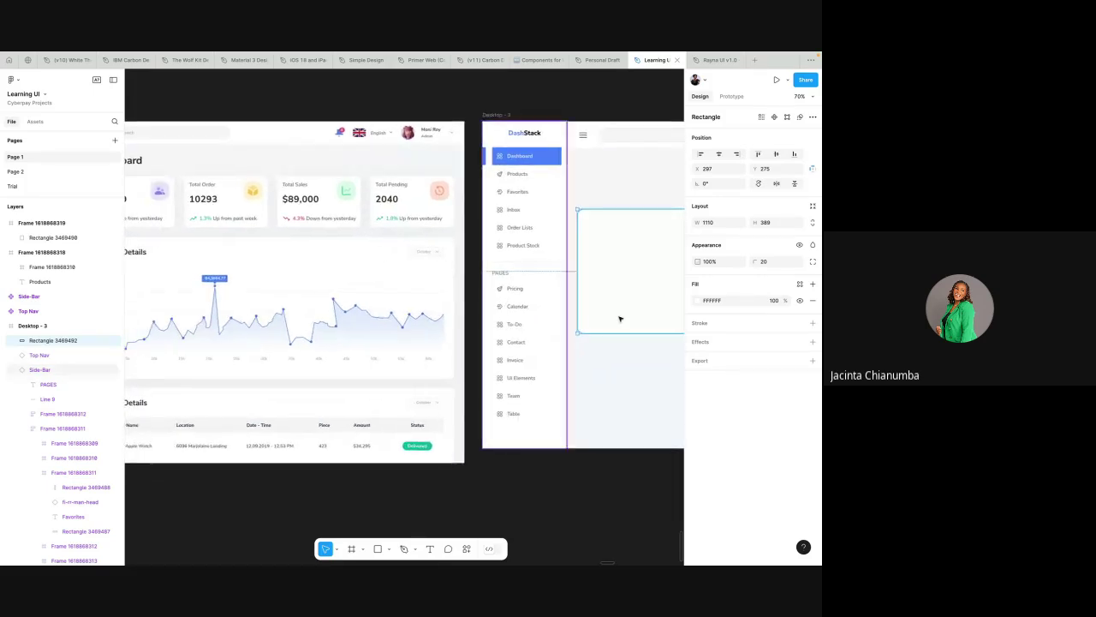
pyautogui.scroll(-1, 620, 318)
pyautogui.hscroll(5, 619, 318)
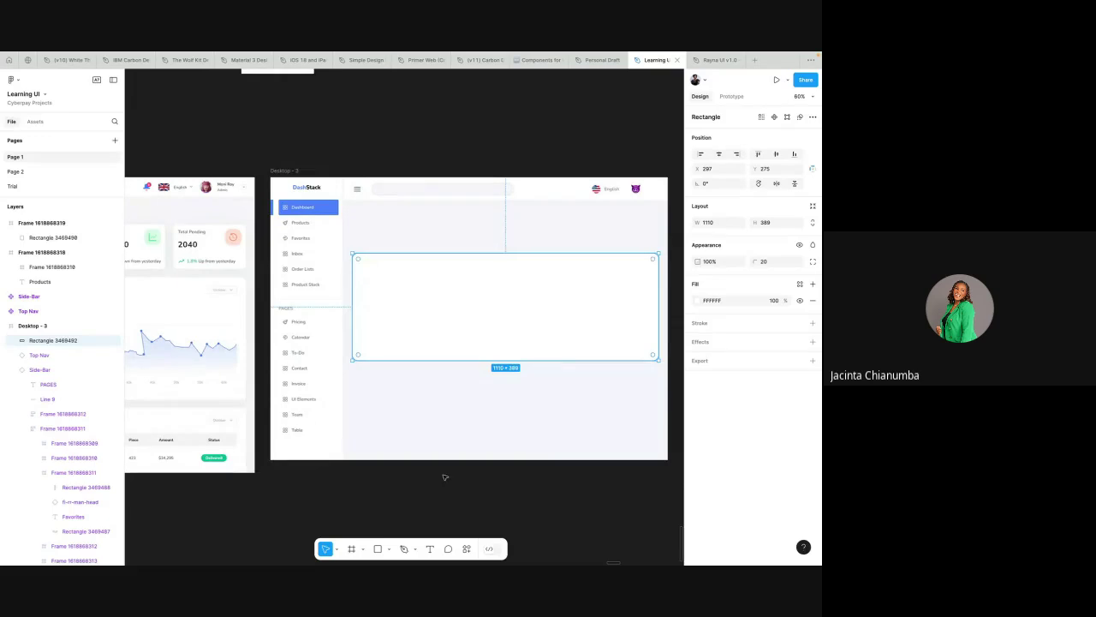
pyautogui.click(390, 549)
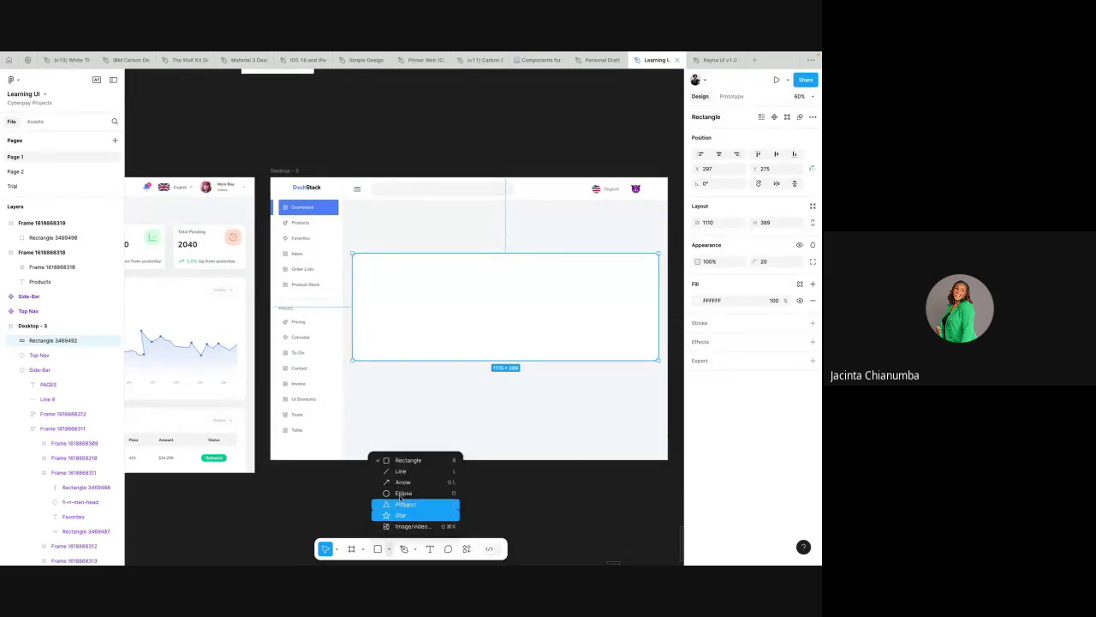
pyautogui.click(408, 471)
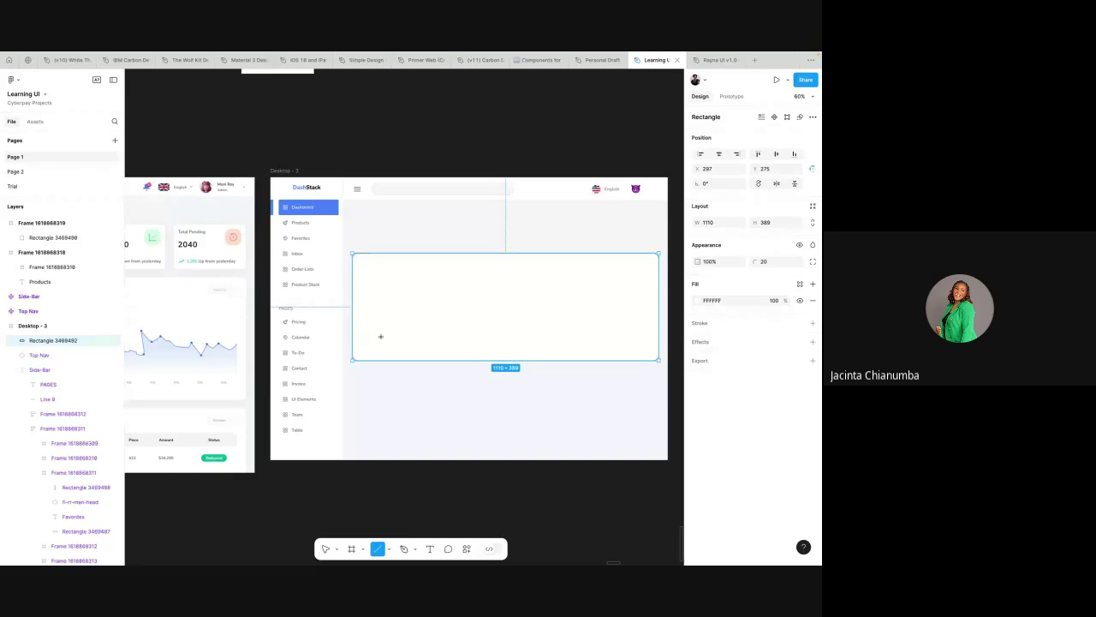
pyautogui.moveTo(365, 339); pyautogui.dragTo(649, 339)
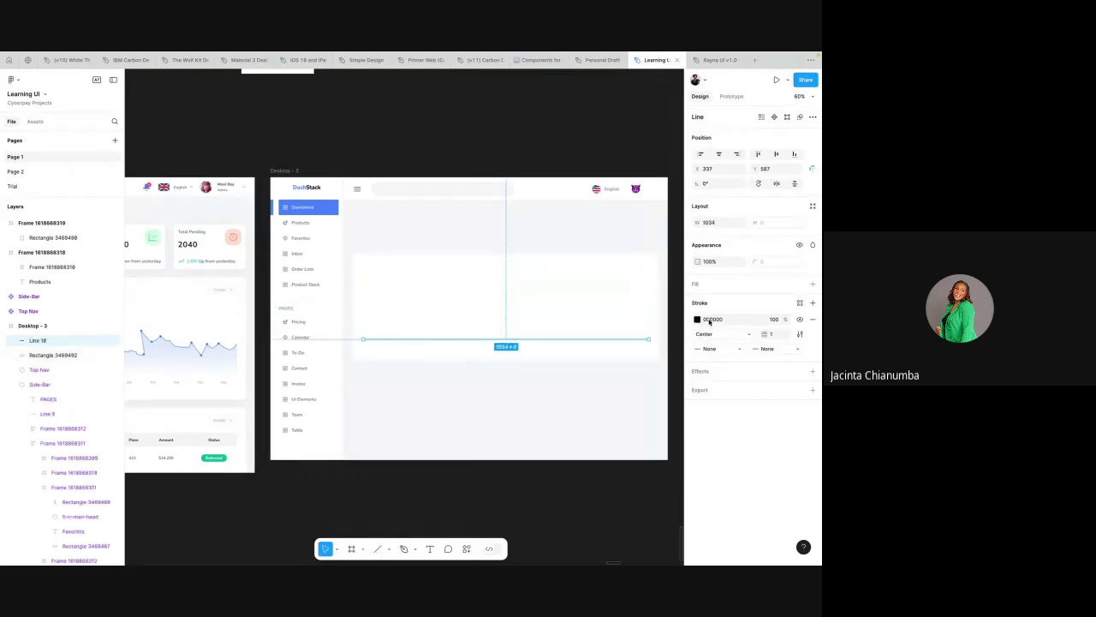
# - Set the line's stroke to light grey E6E6E6, using an HSL lightness of 90
pyautogui.click(710, 319)
pyautogui.write('e')
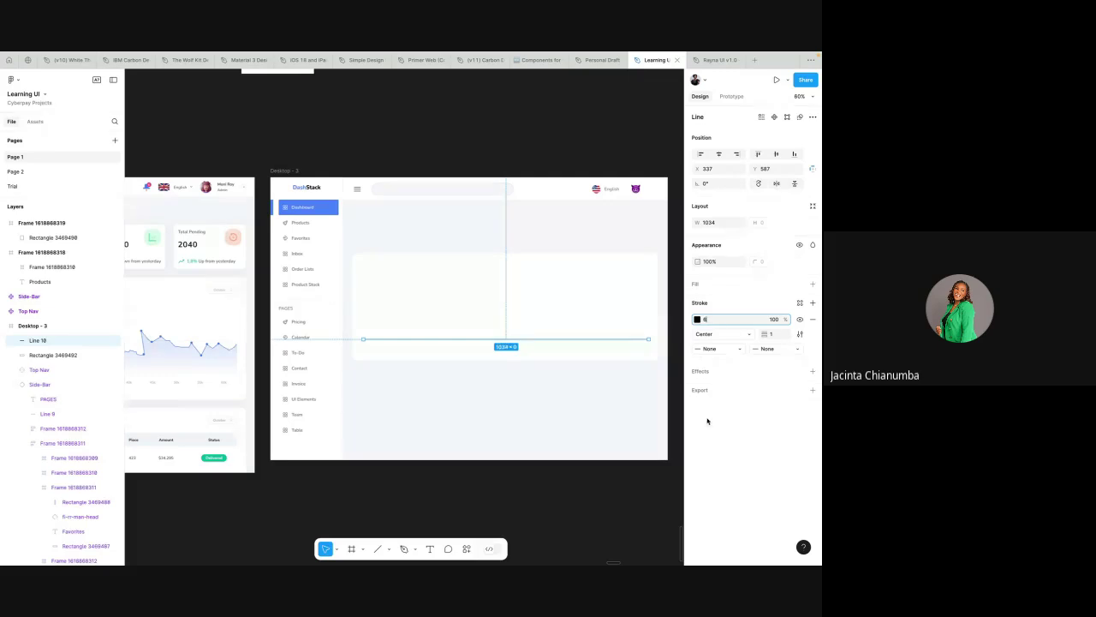
pyautogui.press('Return')
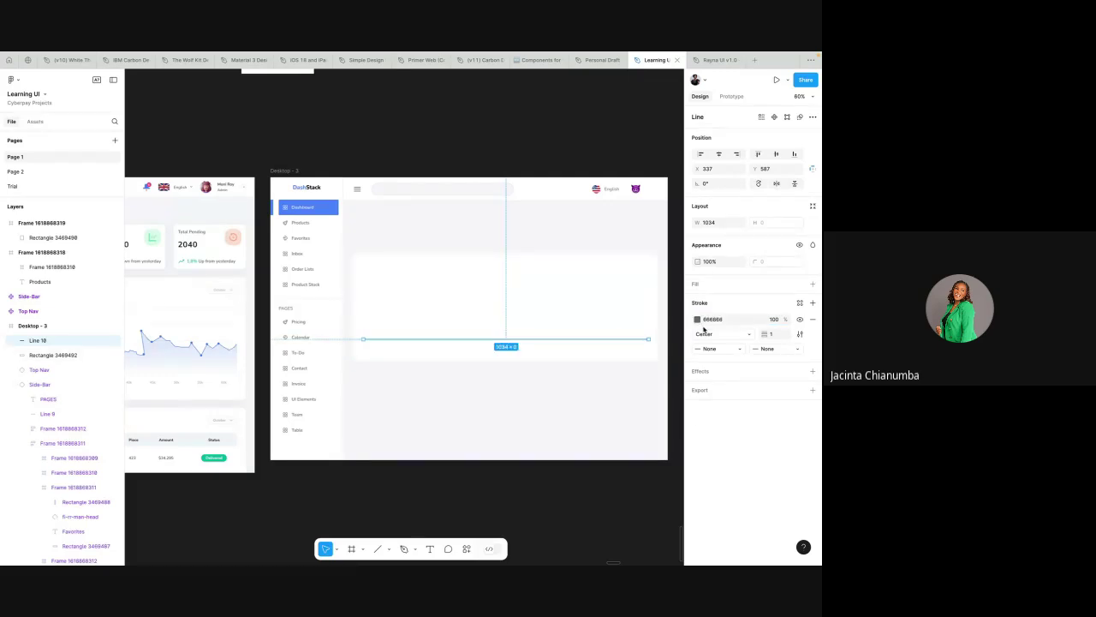
pyautogui.click(697, 318)
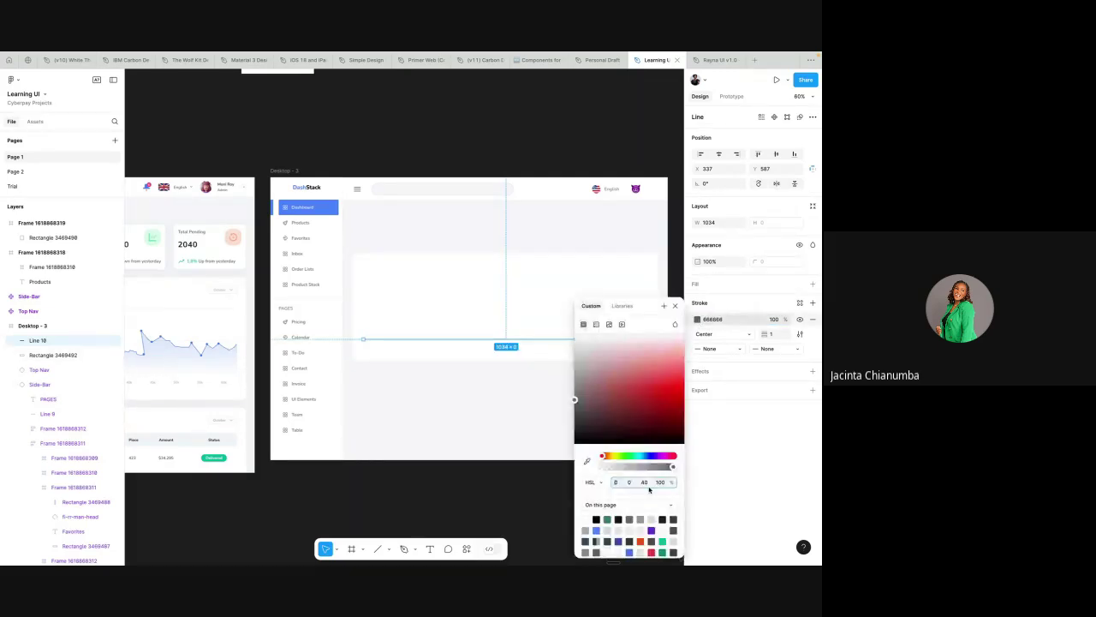
pyautogui.write('100')
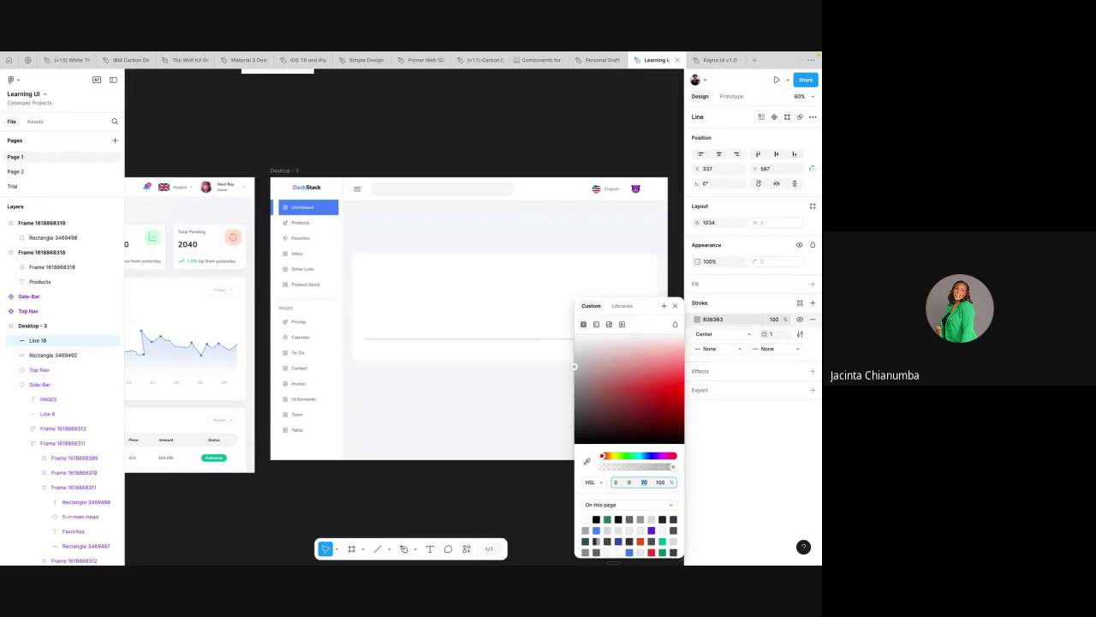
pyautogui.write('90')
pyautogui.press('Return')
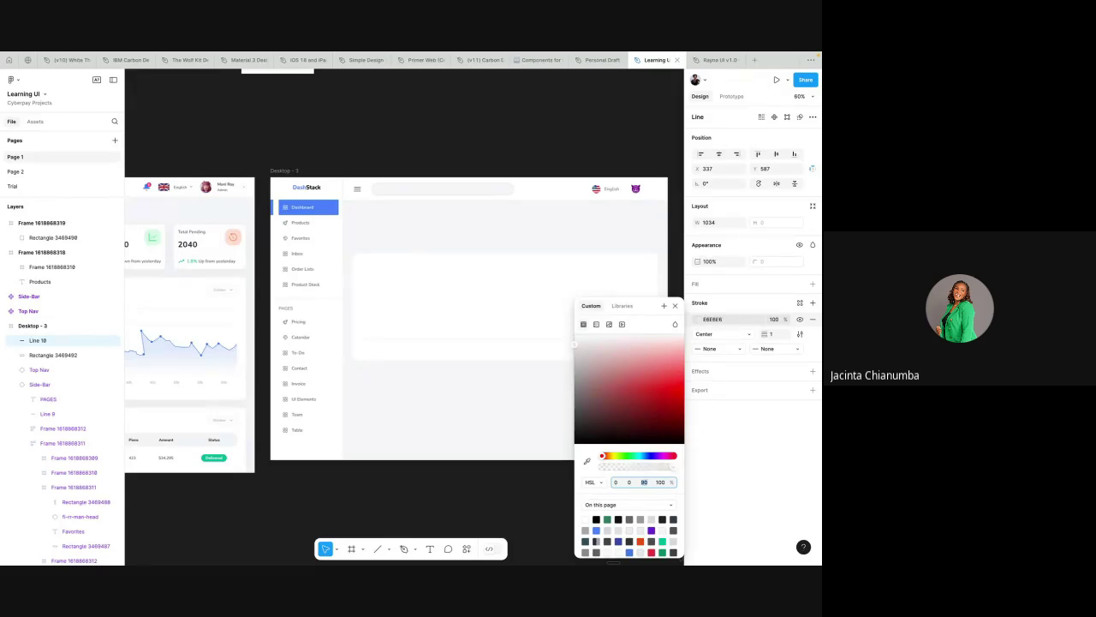
pyautogui.press('Escape')
pyautogui.press('Escape')
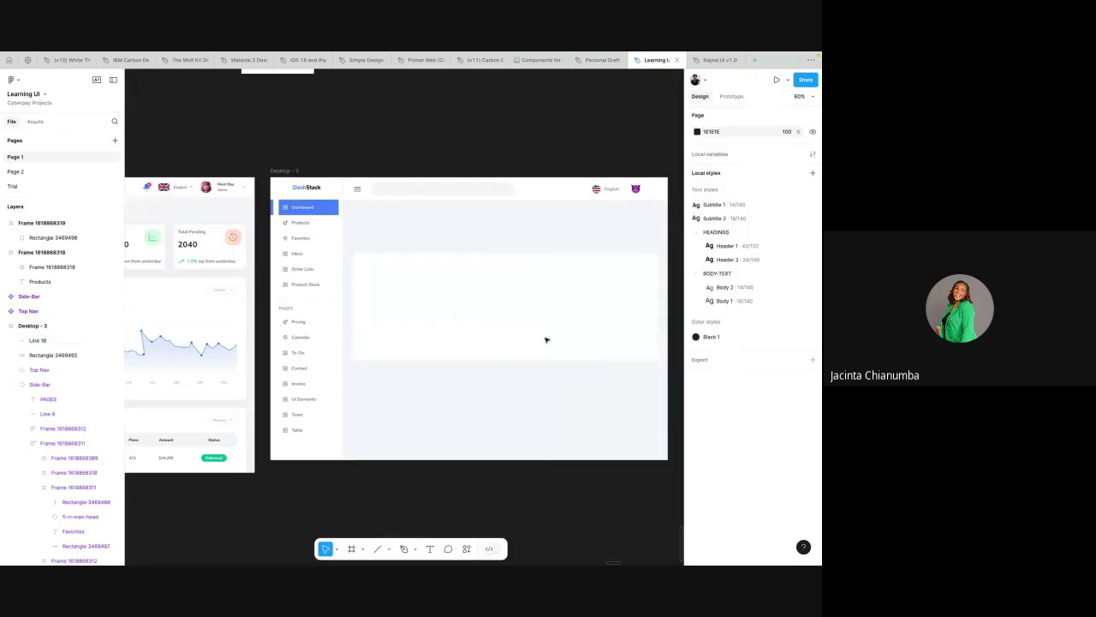
pyautogui.click(550, 339)
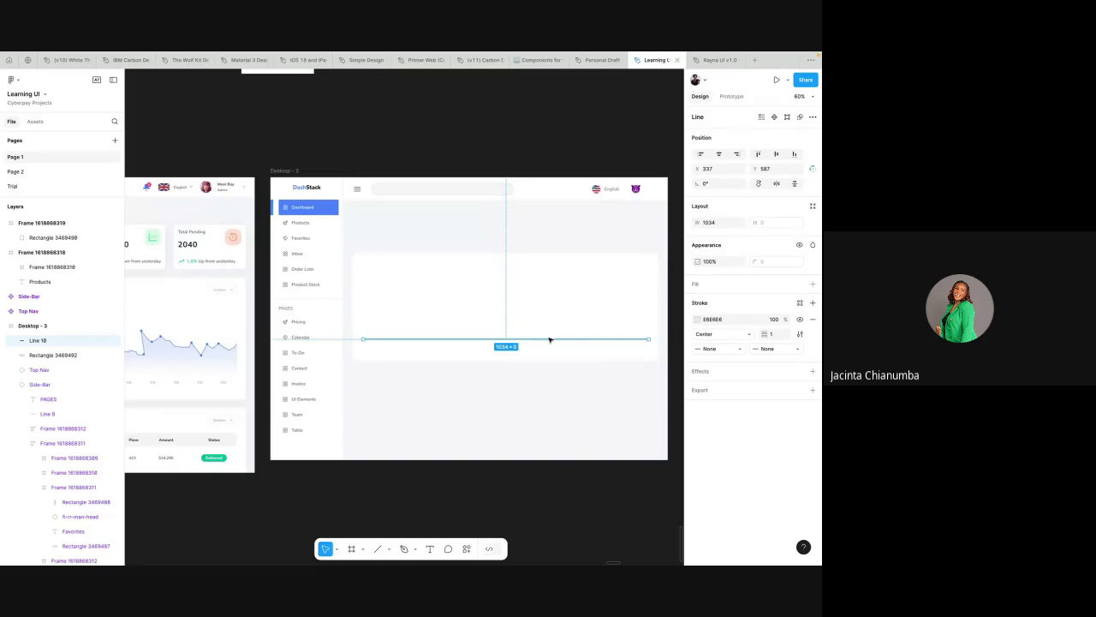
# - Duplicate the grid line three times upward at an even spacing of 80, from Y 507 up to Y 347
pyautogui.hotkey('ctrl', 'd')
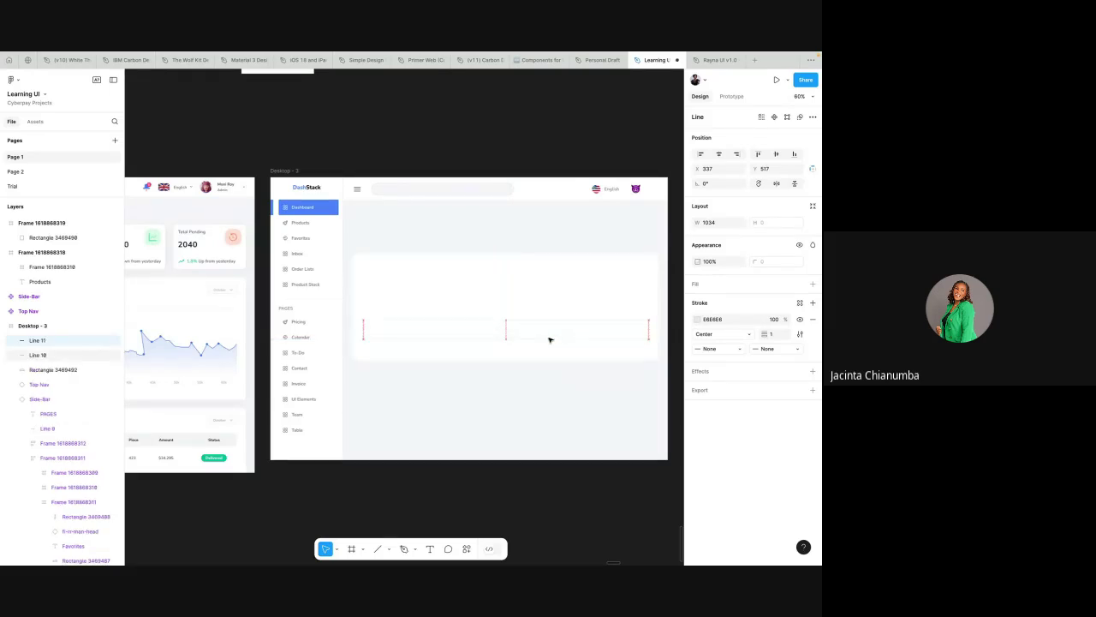
pyautogui.press('alt')
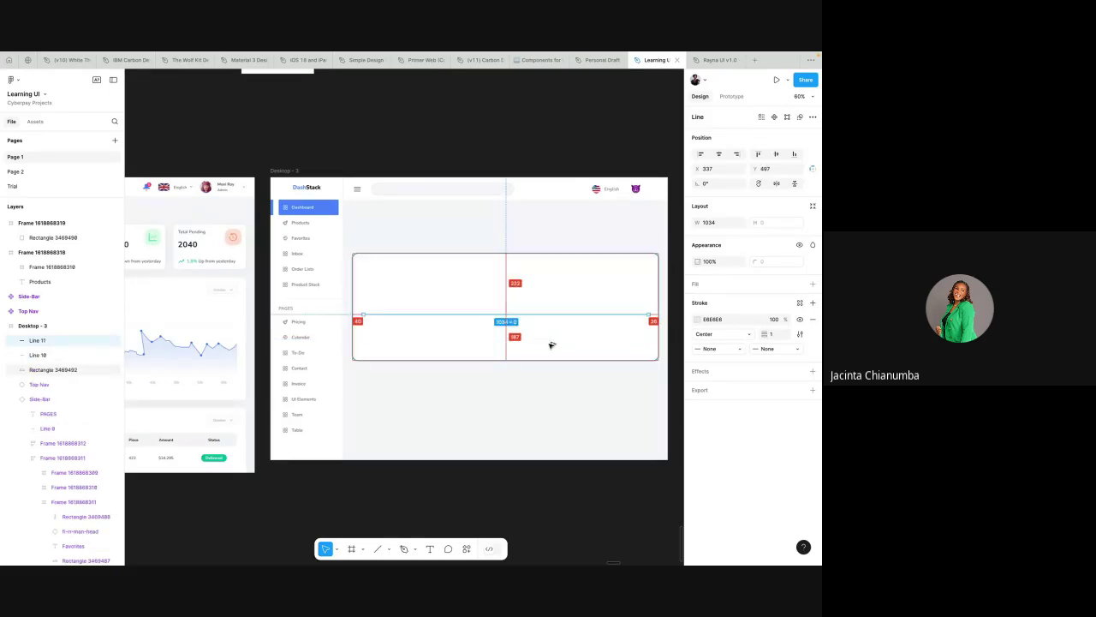
pyautogui.hotkey('shift', 'Down')
pyautogui.hotkey('shift', 'Down')
pyautogui.hotkey('shift', 'Down')
pyautogui.hotkey('shift', 'Down')
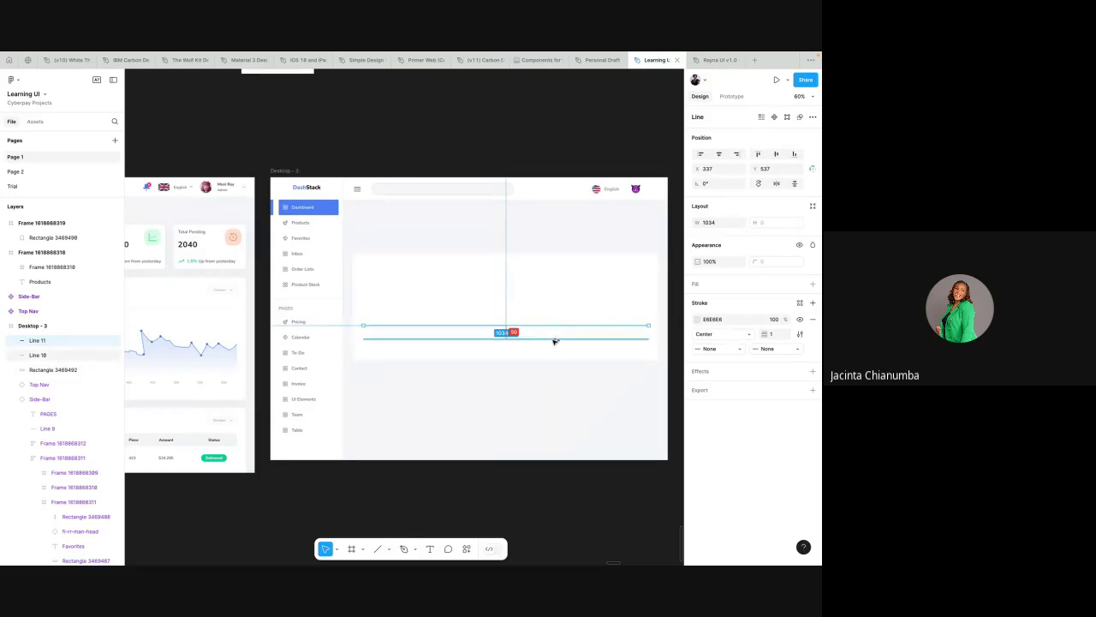
pyautogui.hotkey('shift', 'Up')
pyautogui.hotkey('shift', 'Up')
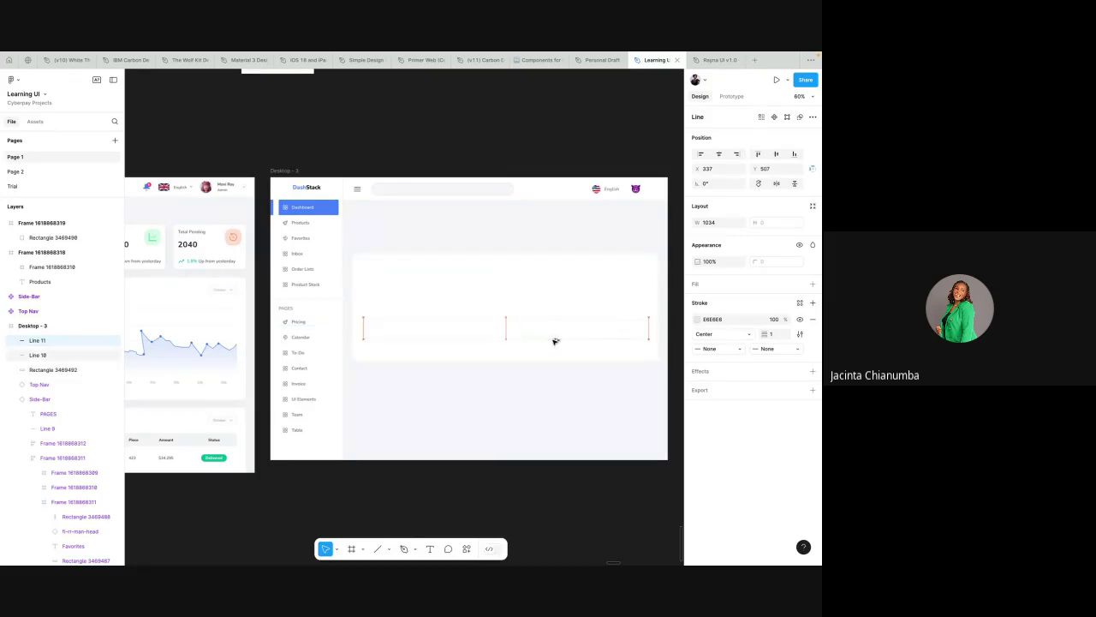
pyautogui.hotkey('ctrl', 'd')
pyautogui.hotkey('ctrl', 'd')
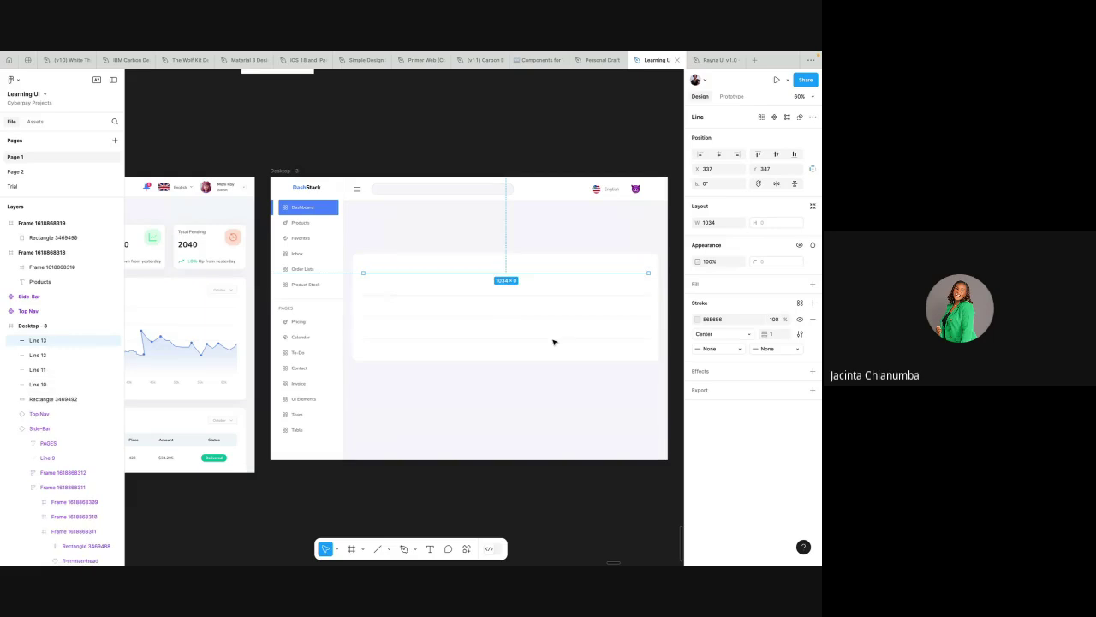
# - Extend the white card rectangle's upper edge upward to leave more room above the grid lines
pyautogui.click(495, 261)
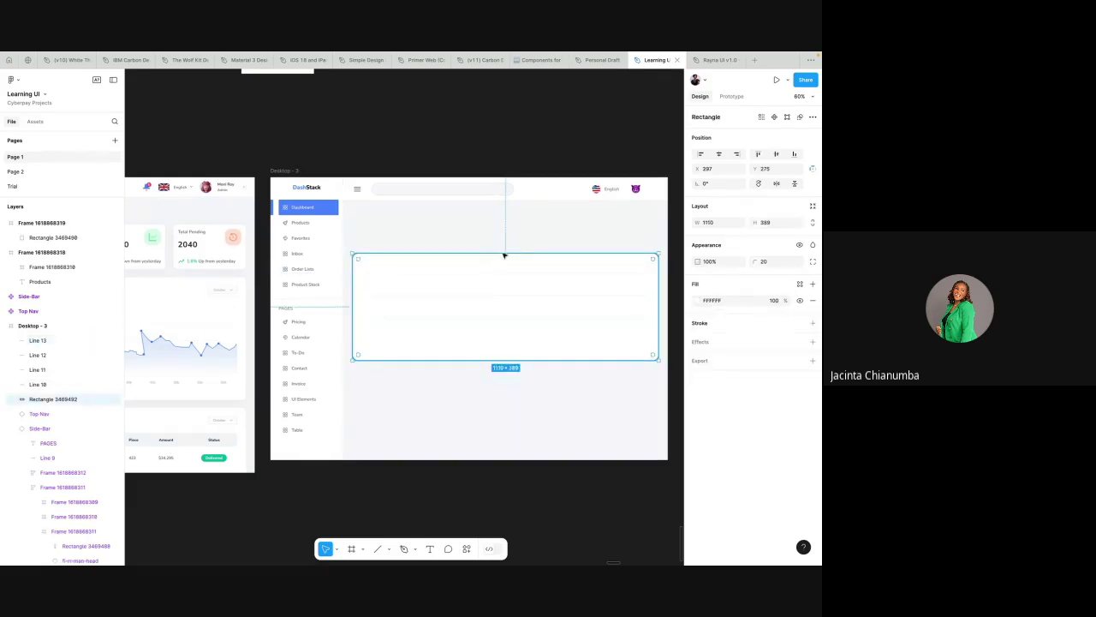
pyautogui.moveTo(506, 253)
pyautogui.mouseDown()
pyautogui.moveTo(512, 232)
pyautogui.moveTo(526, 345)
pyautogui.mouseUp()
# - Lighten the stroke of all four grid lines to E8E8E8, using an HSL lightness of 91
pyautogui.click(697, 334)
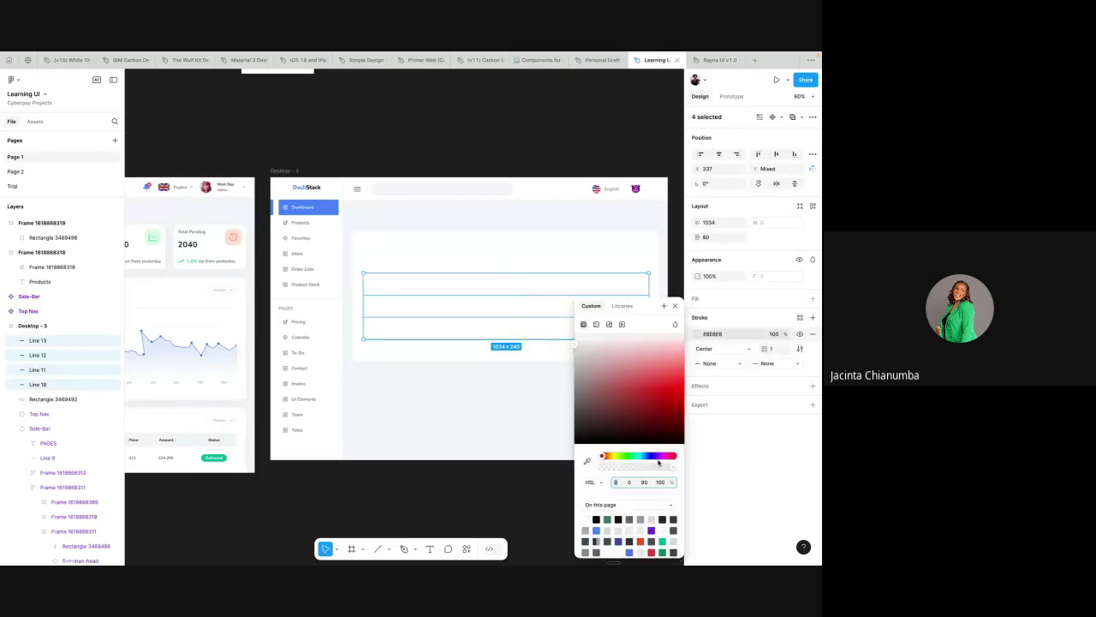
pyautogui.write('93')
pyautogui.press('Return')
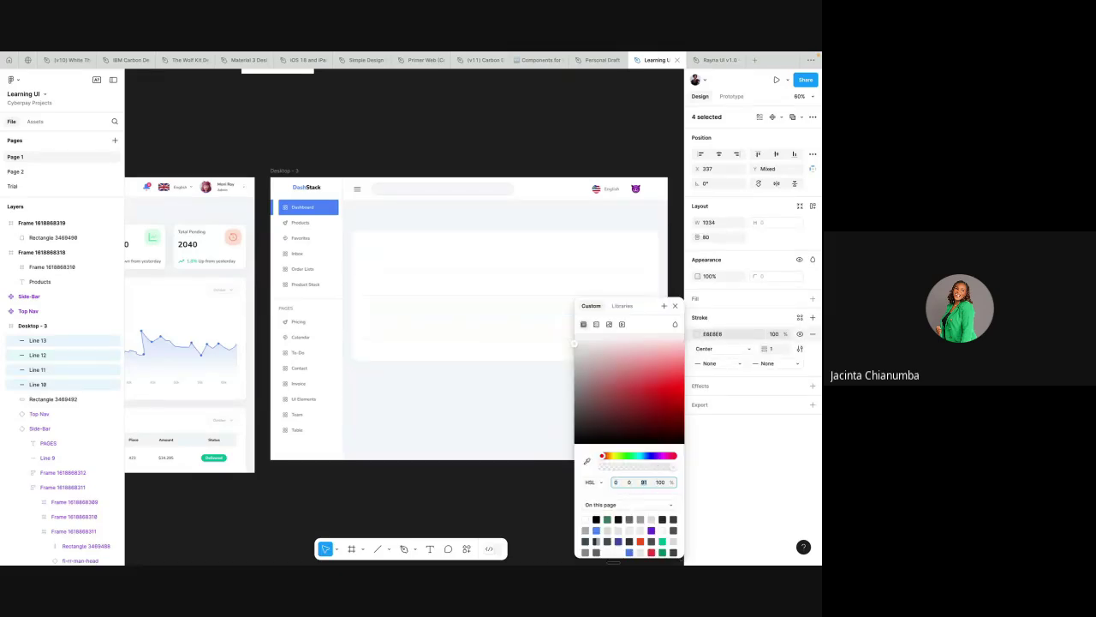
pyautogui.click(502, 418)
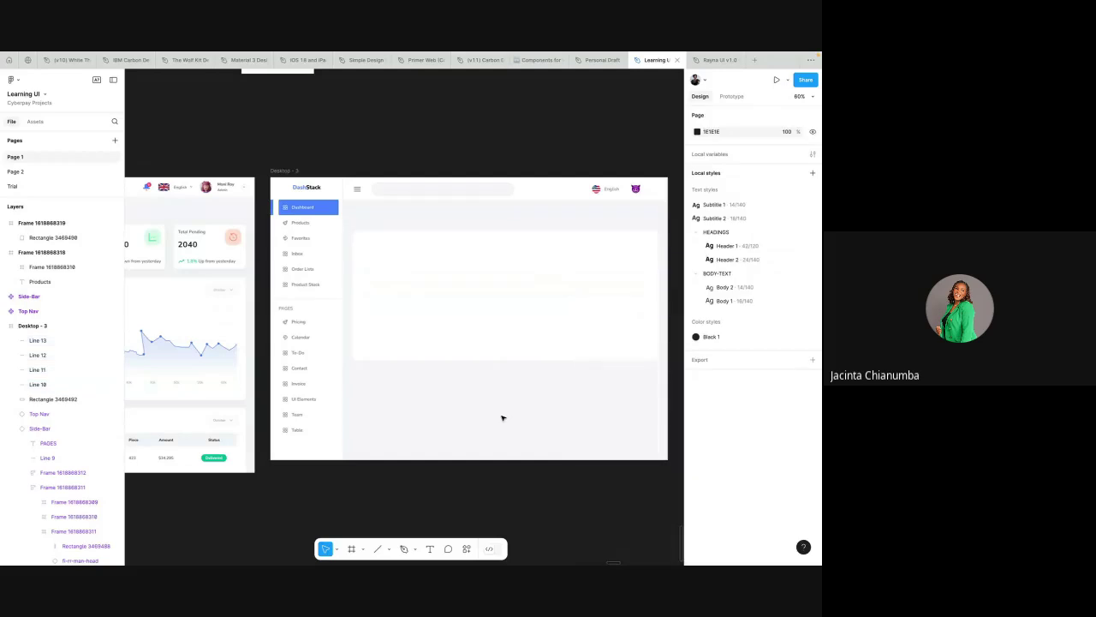
# - Draw a zigzag chart path with the Pen tool across the white card, starting at about X 347 near the lowest grid line, with a tall peak midway
pyautogui.scroll(-3, 502, 418)
pyautogui.hscroll(-2, 502, 418)
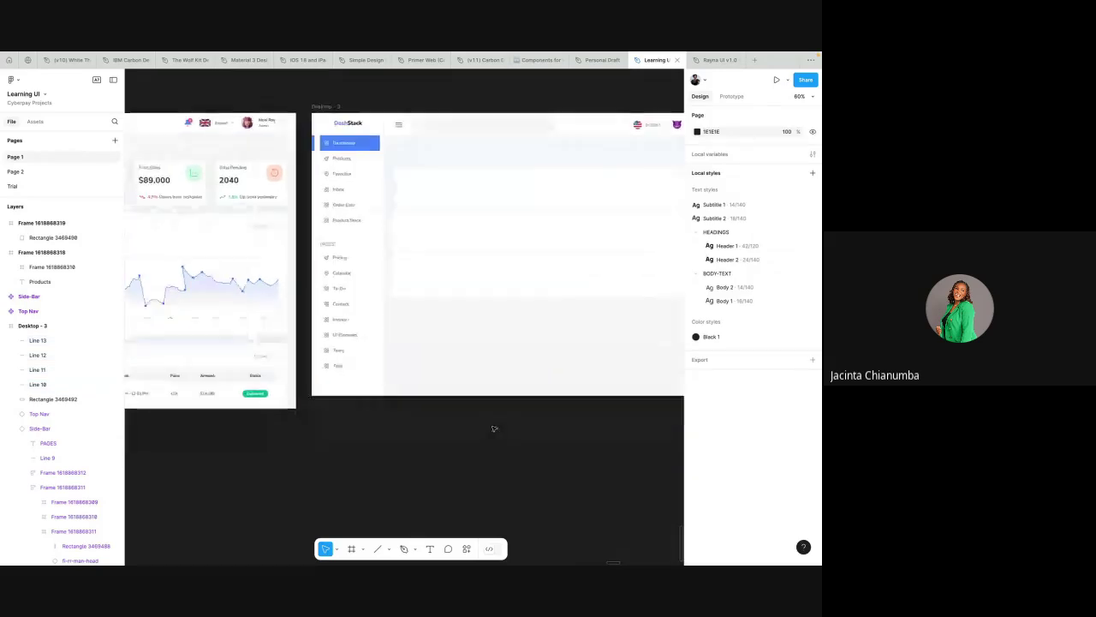
pyautogui.click(415, 550)
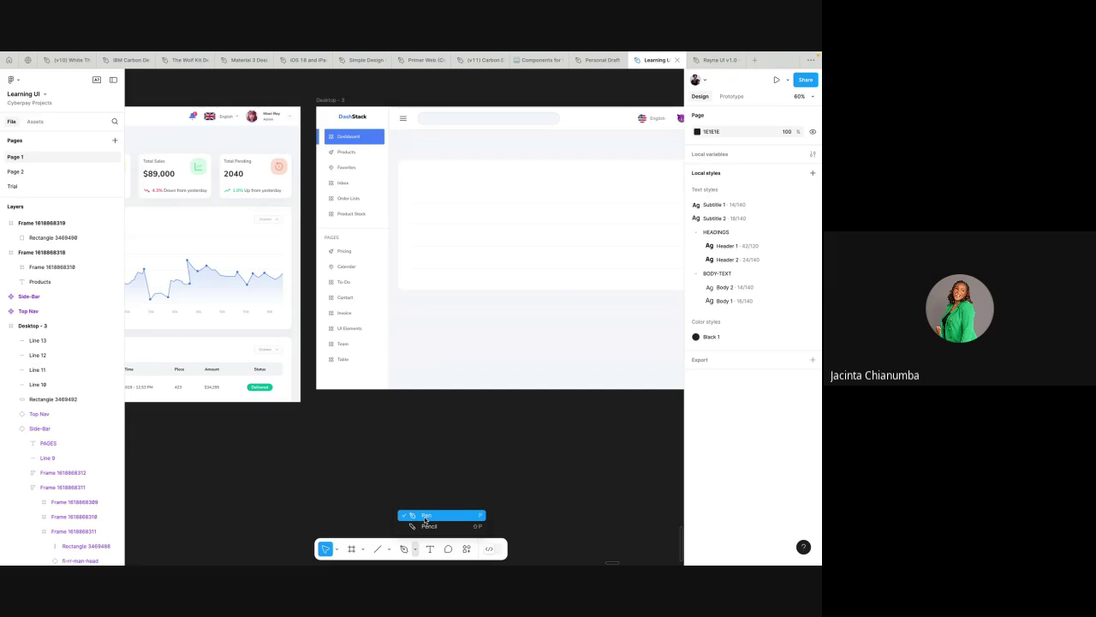
pyautogui.click(425, 516)
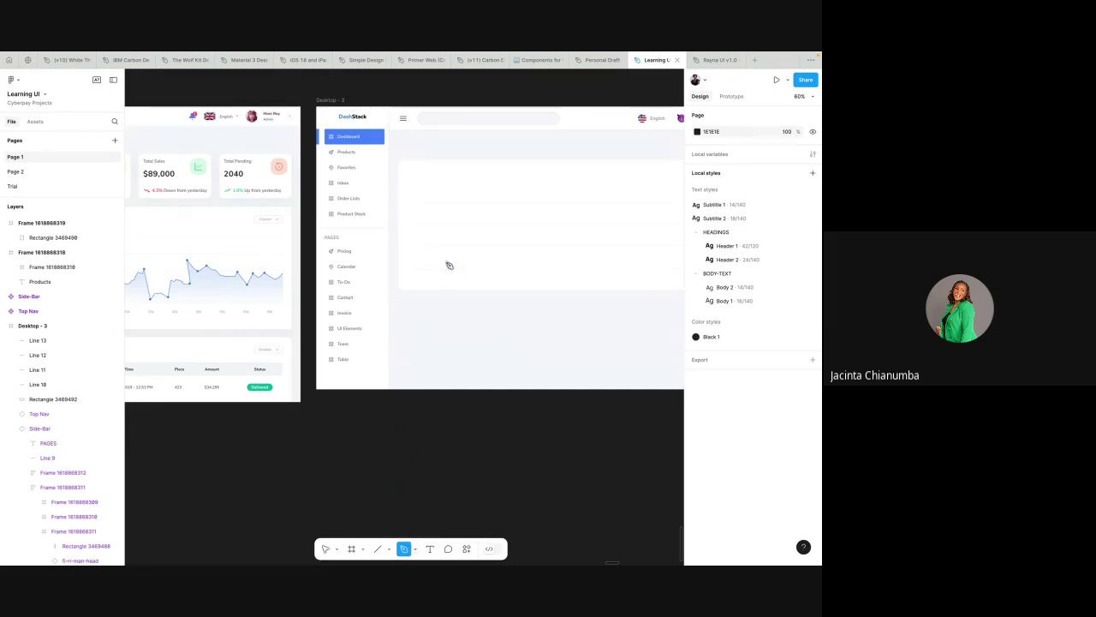
pyautogui.hscroll(-5, 448, 262)
pyautogui.scroll(-3, 448, 265)
pyautogui.hscroll(-3, 448, 265)
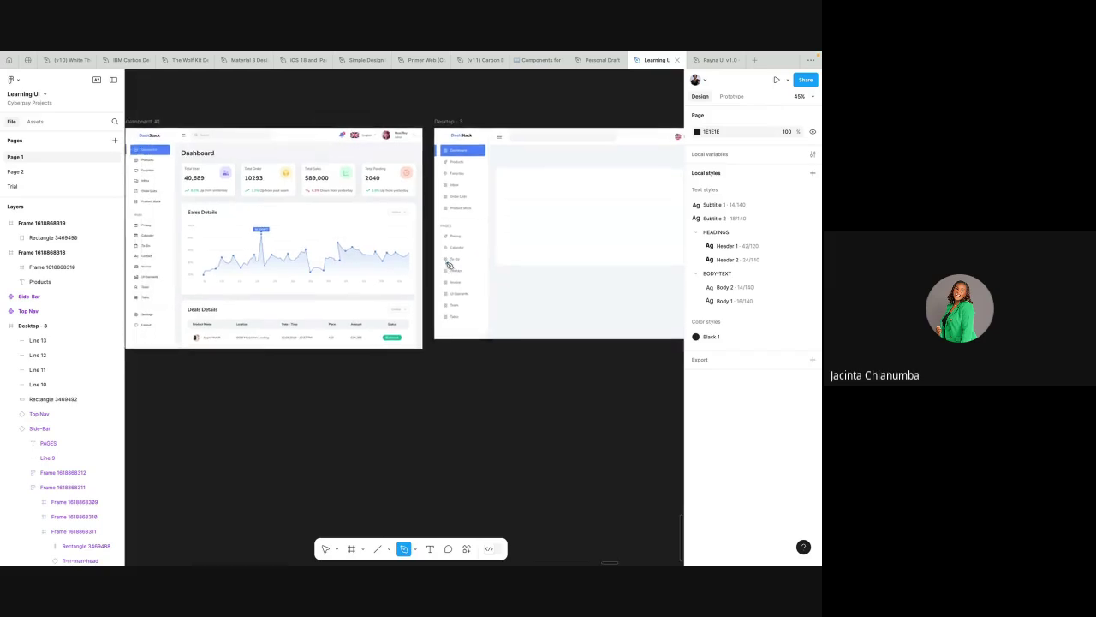
pyautogui.scroll(4, 523, 226)
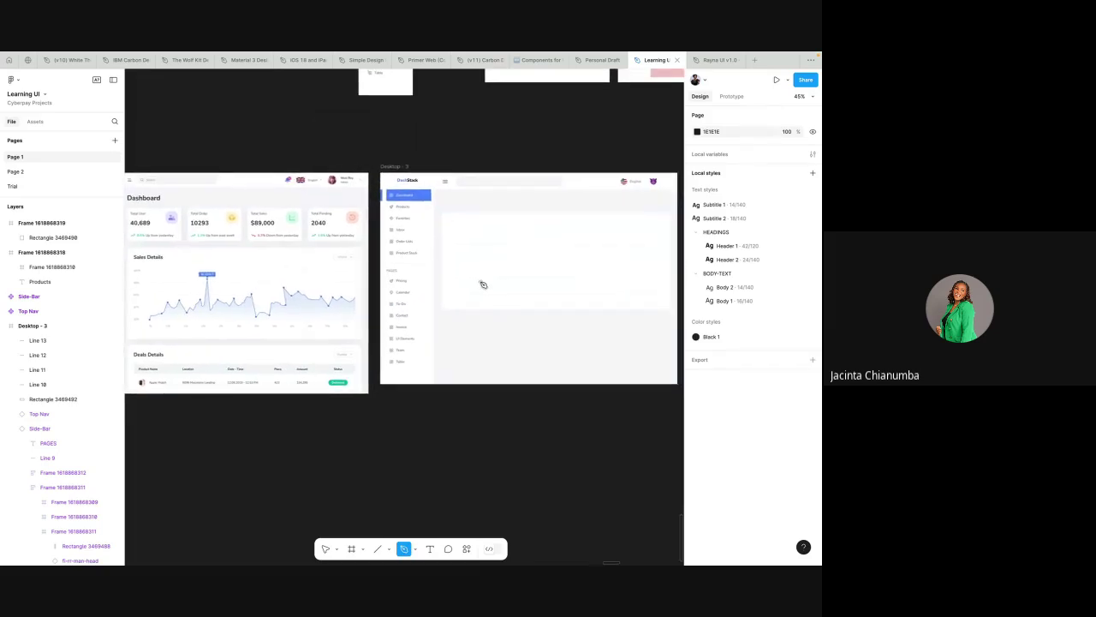
pyautogui.scroll(2, 480, 283)
pyautogui.hscroll(2, 479, 283)
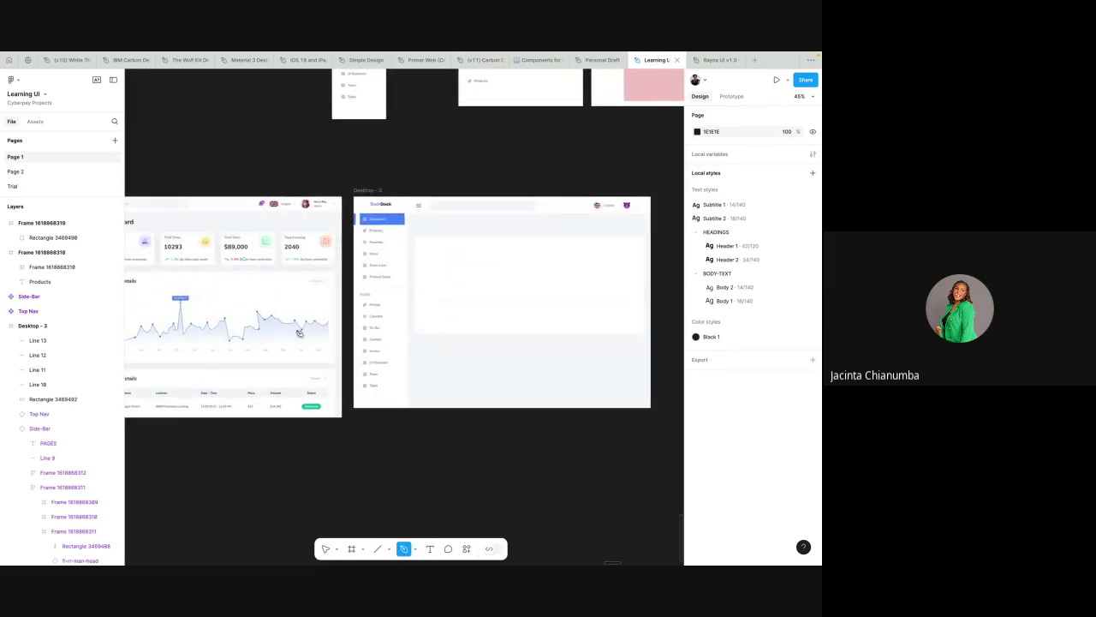
pyautogui.click(456, 320)
pyautogui.scroll(1, 430, 313)
pyautogui.hscroll(2, 431, 313)
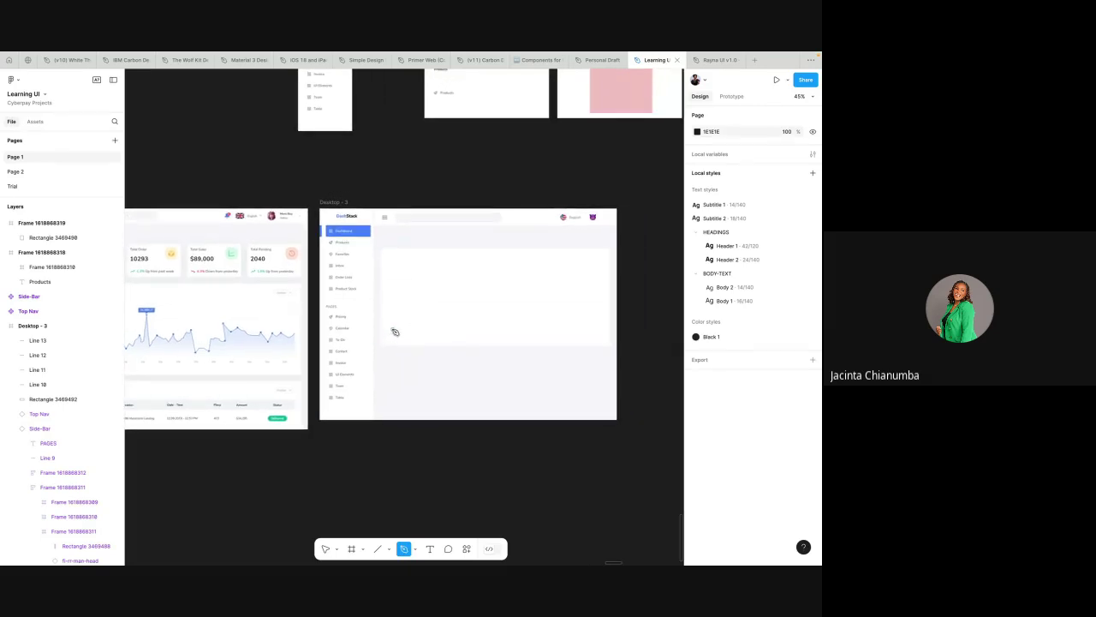
pyautogui.click(392, 331)
pyautogui.scroll(3, 392, 330)
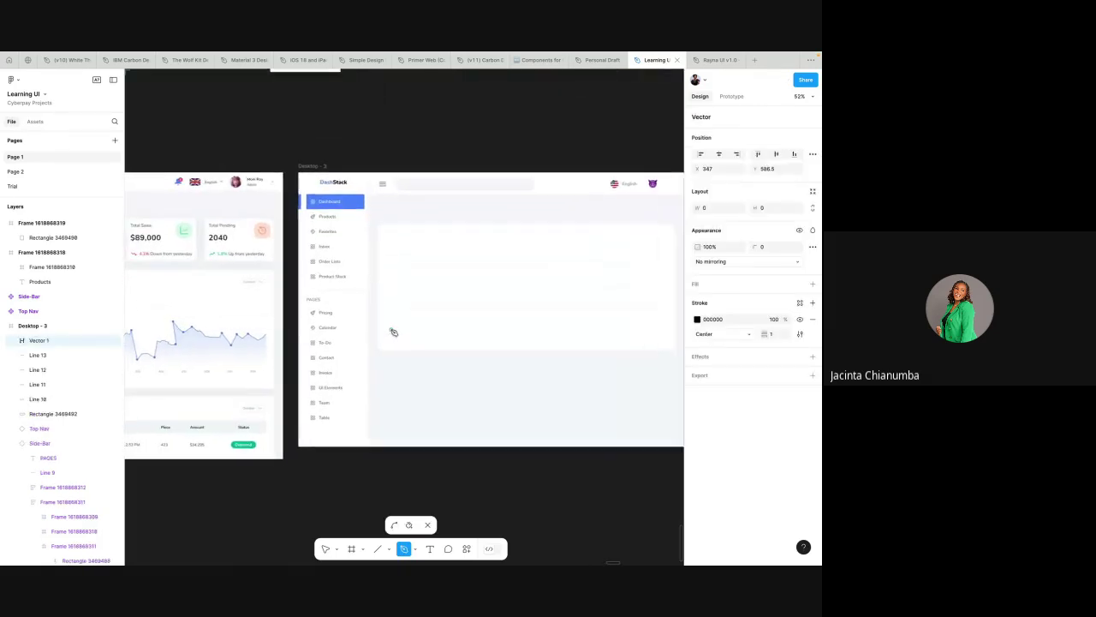
pyautogui.click(424, 310)
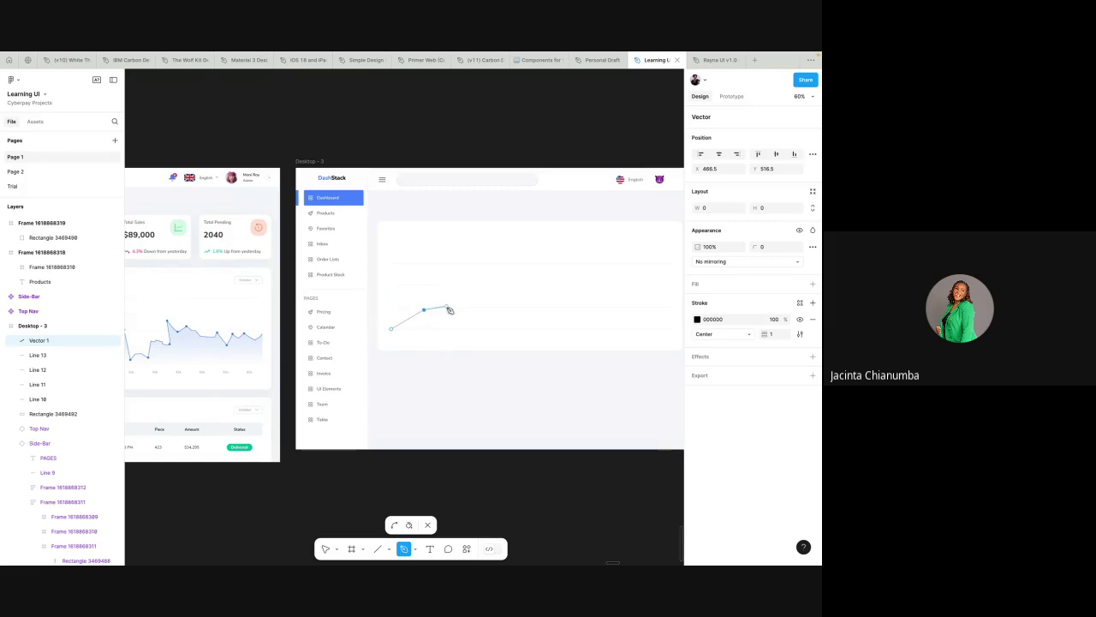
pyautogui.click(449, 313)
pyautogui.click(458, 292)
pyautogui.click(474, 289)
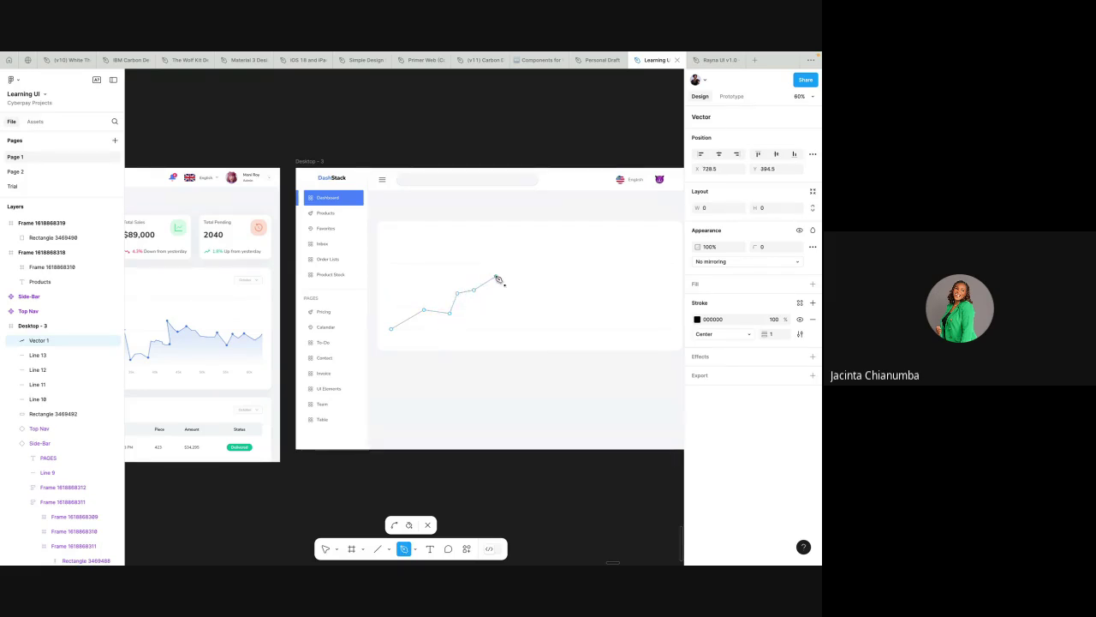
pyautogui.click(519, 236)
pyautogui.click(541, 274)
pyautogui.click(557, 286)
pyautogui.click(574, 298)
pyautogui.click(603, 293)
pyautogui.click(630, 302)
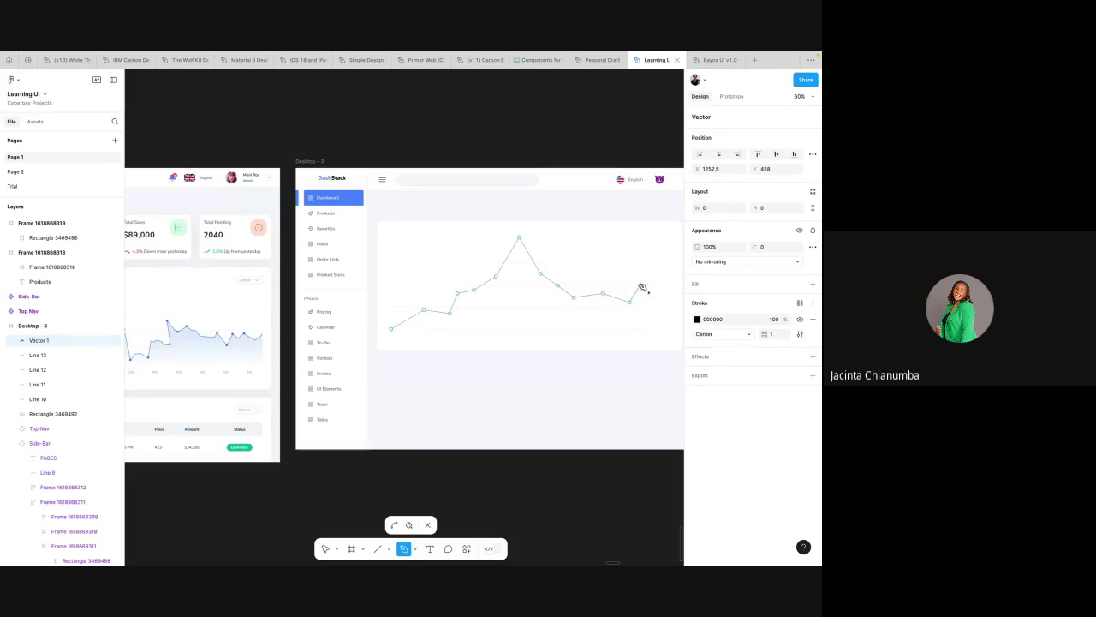
pyautogui.click(640, 285)
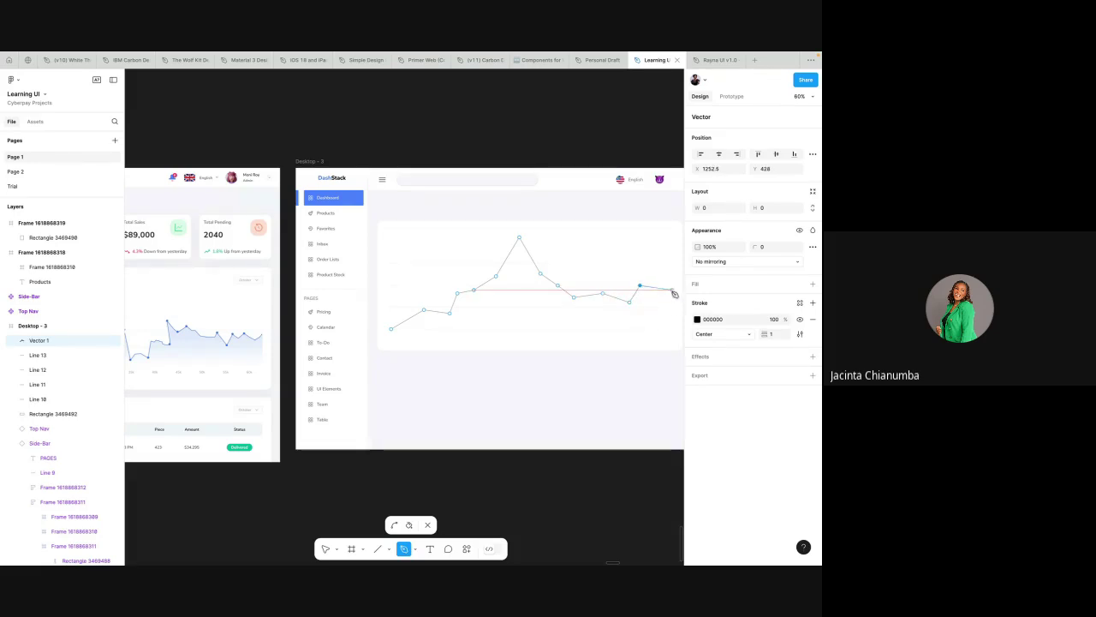
# - Finish the chart line with an end point at about X 1368, Y 505 and exit vector editing
pyautogui.scroll(4, 676, 311)
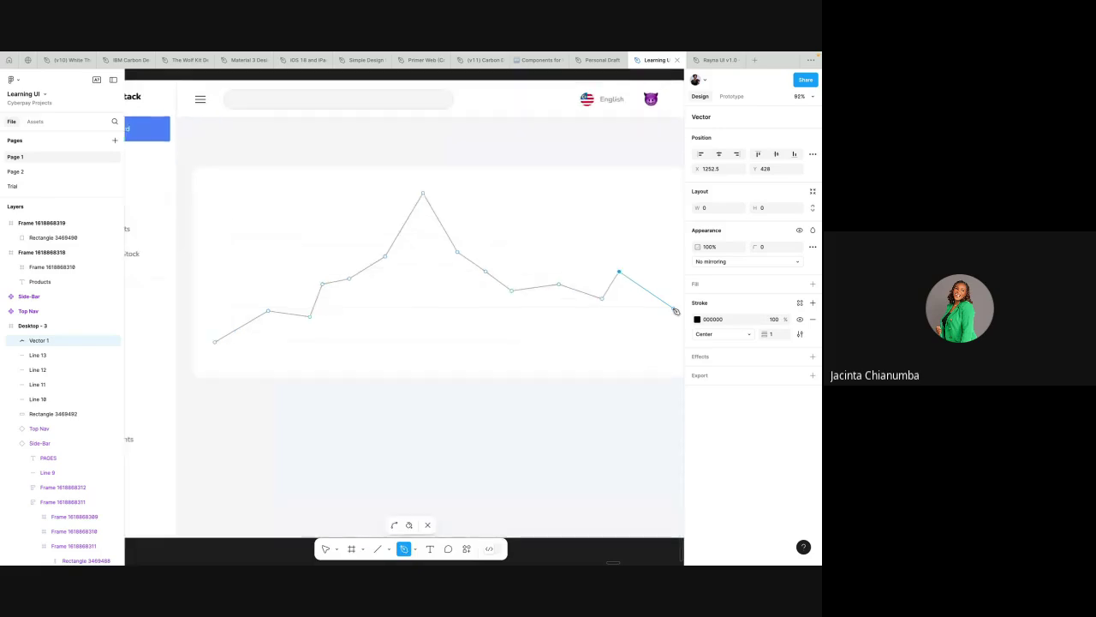
pyautogui.scroll(3, 676, 312)
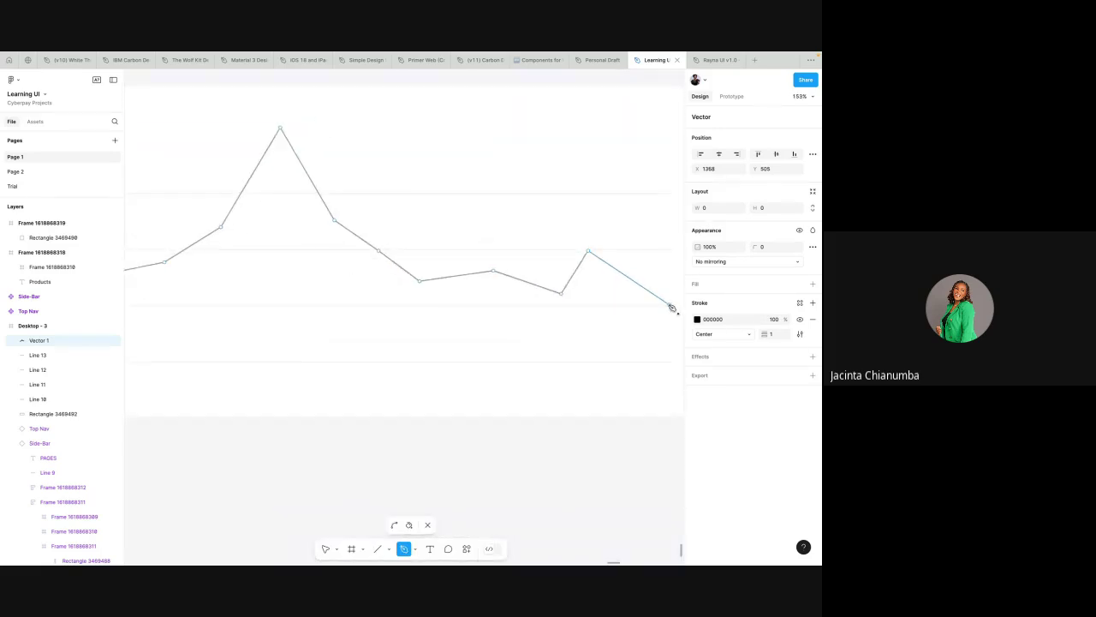
pyautogui.scroll(-8, 672, 307)
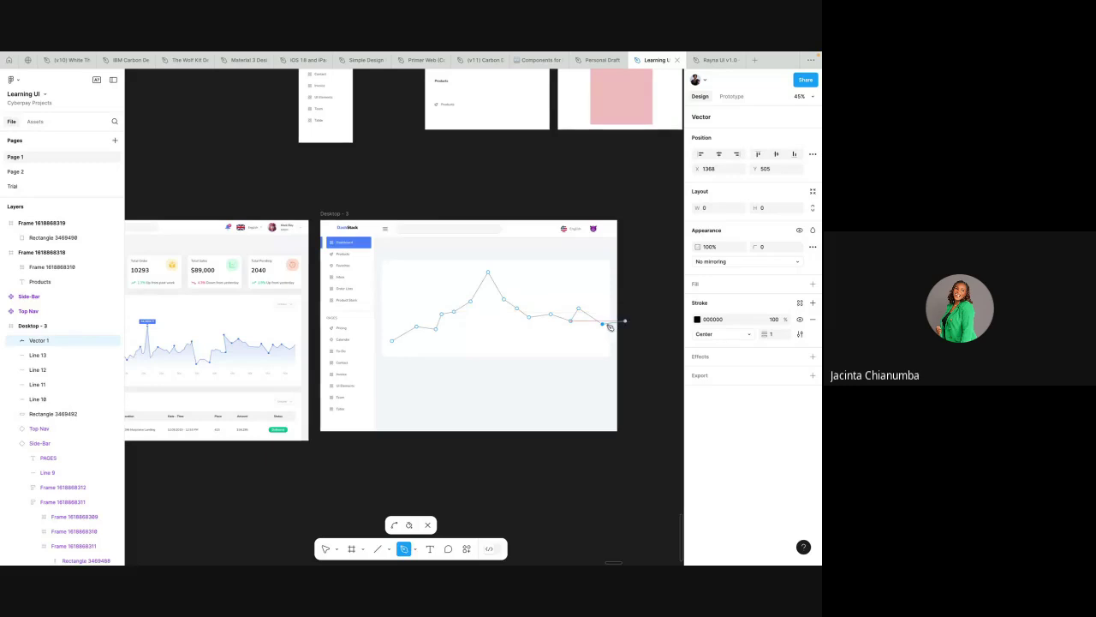
pyautogui.scroll(5, 605, 326)
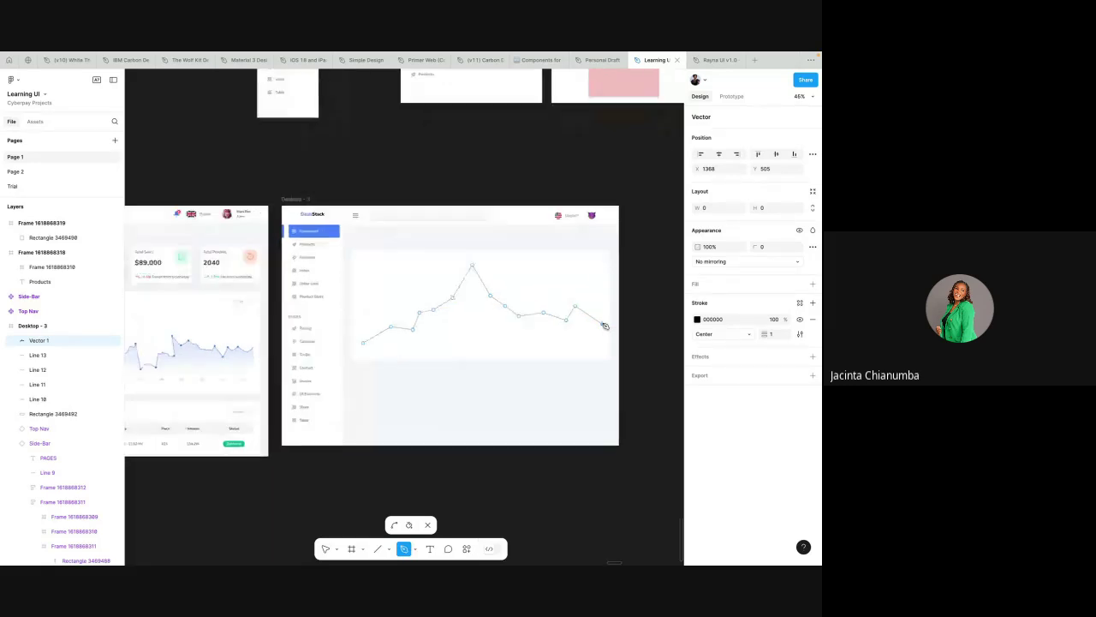
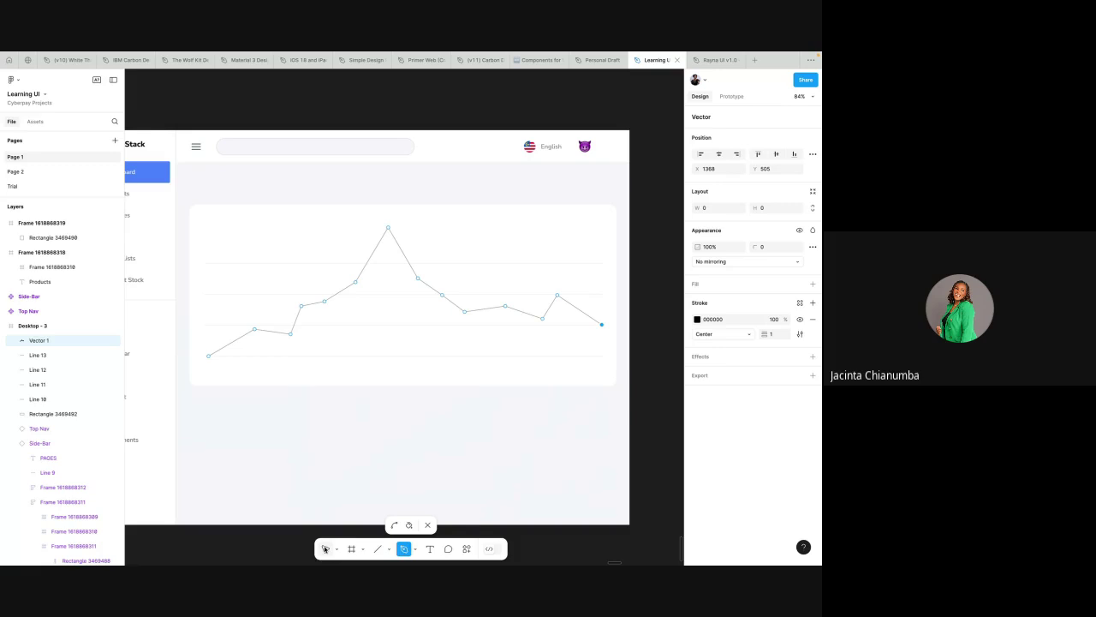
pyautogui.click(325, 548)
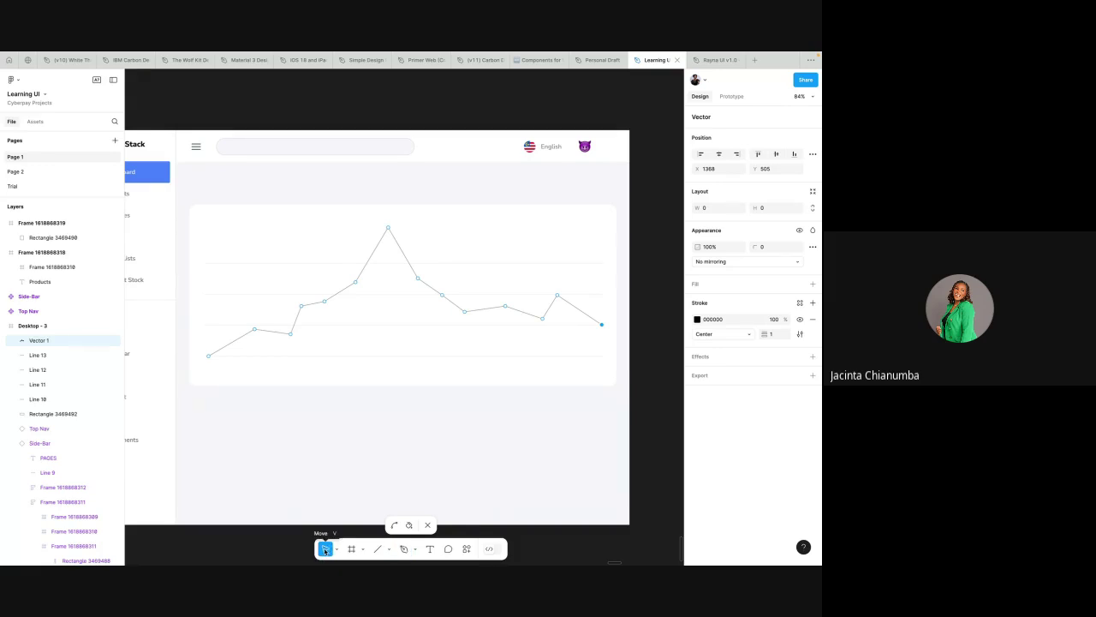
pyautogui.scroll(-3, 444, 259)
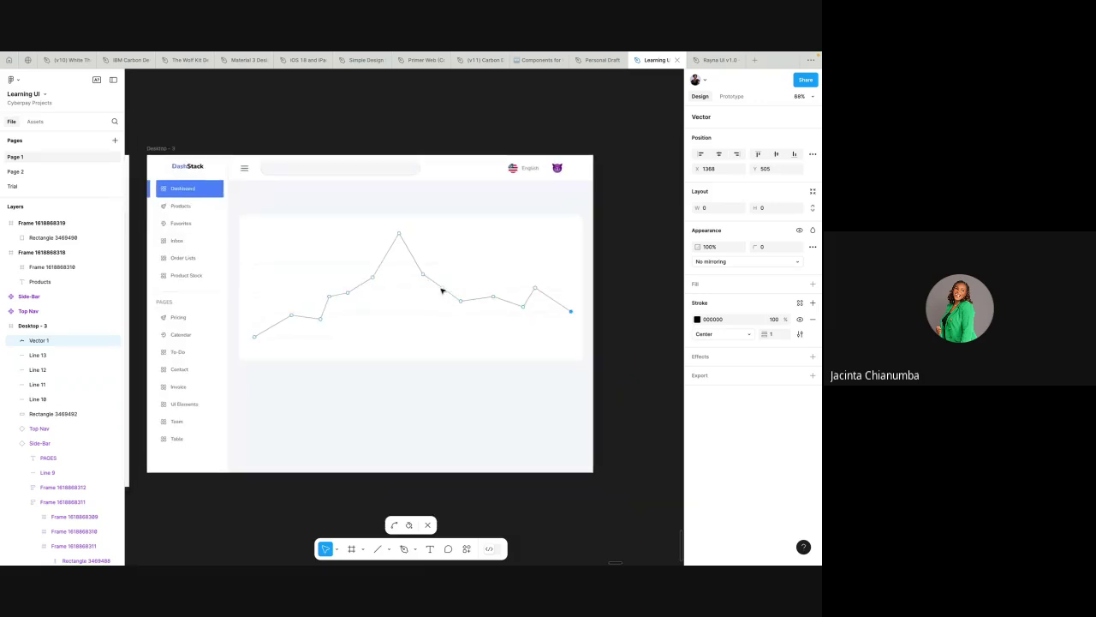
pyautogui.click(443, 289)
pyautogui.press('Escape')
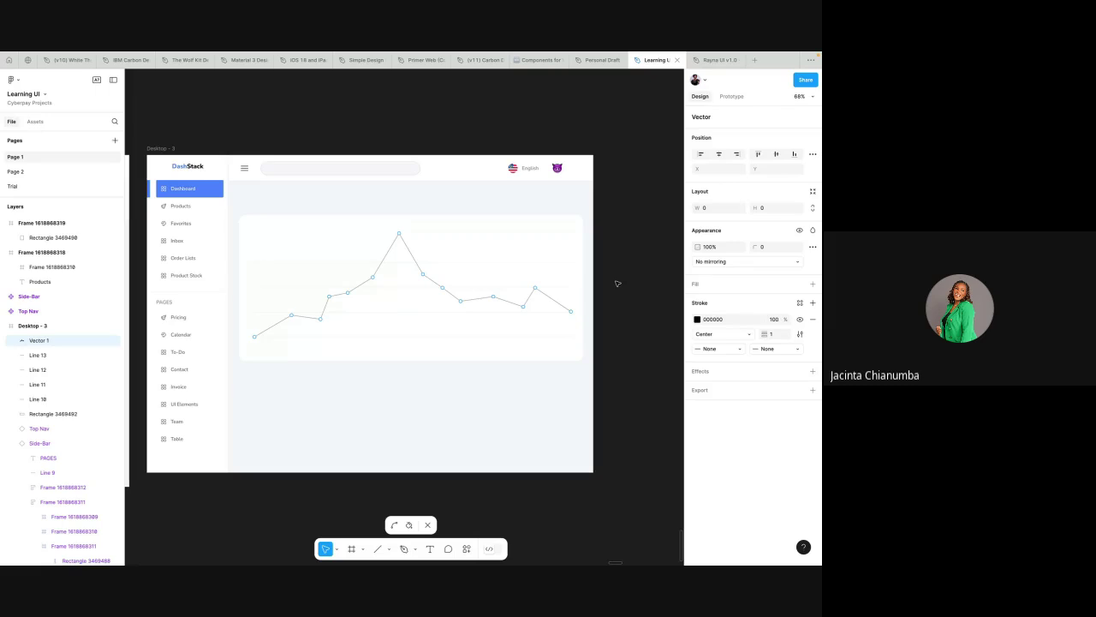
pyautogui.press('Escape')
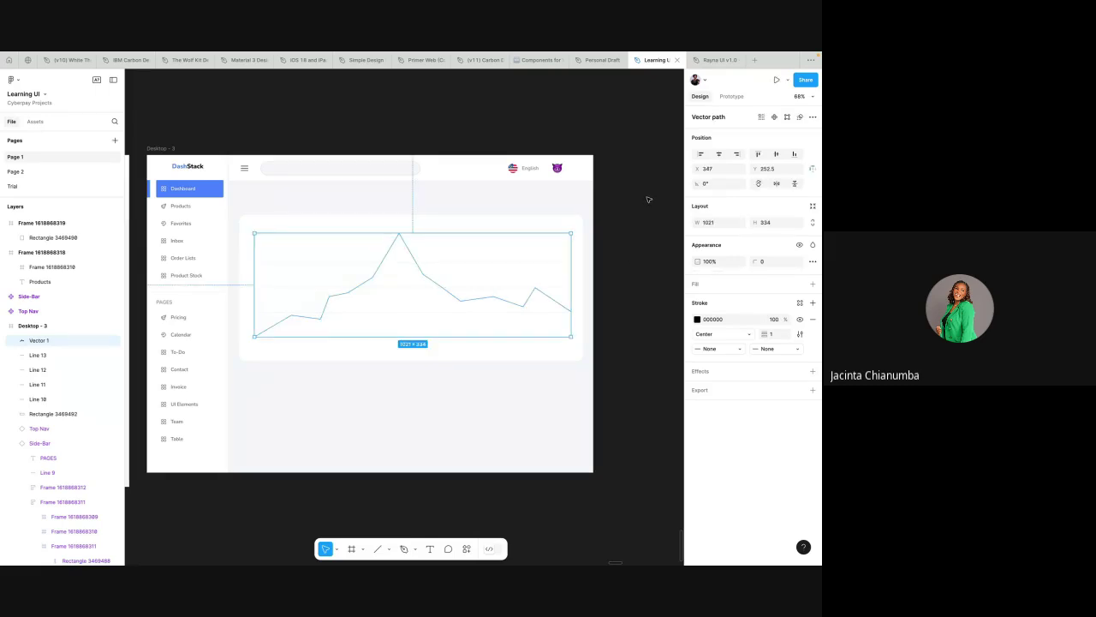
pyautogui.press('Escape')
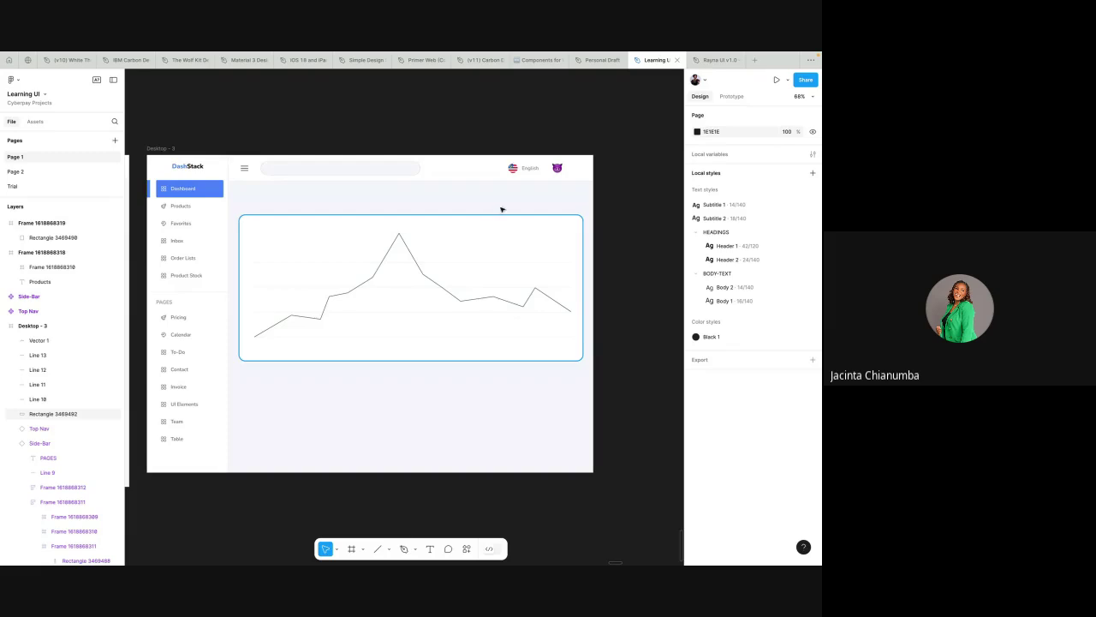
# - Set the chart line's stroke to the sidebar's blue by sampling the highlighted Dashboard item, 4880FF
pyautogui.hscroll(-3, 525, 262)
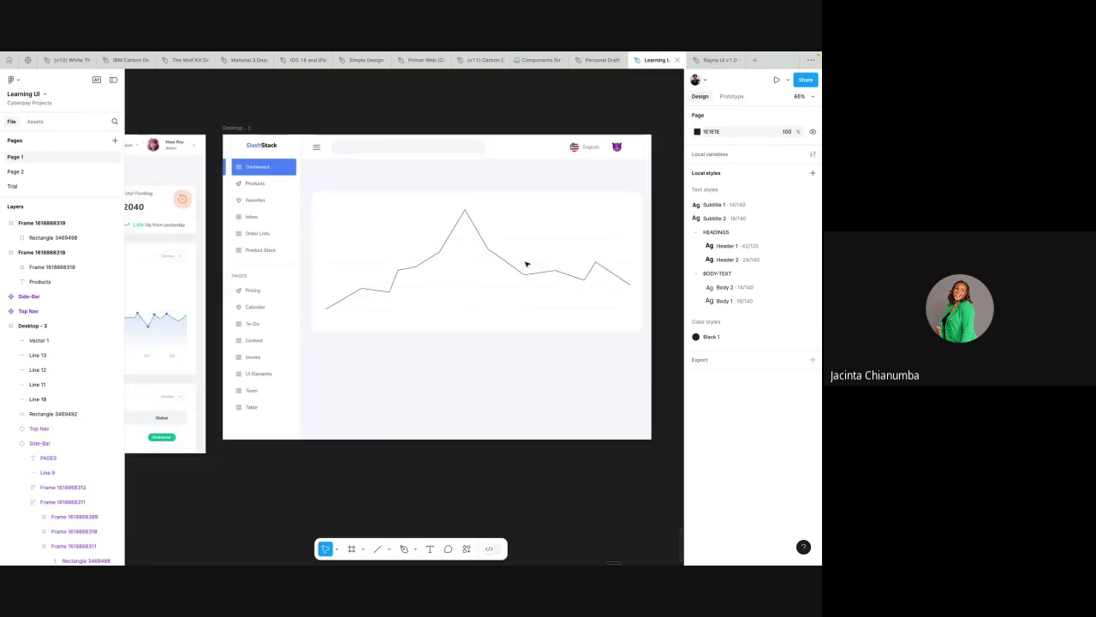
pyautogui.scroll(2, 526, 264)
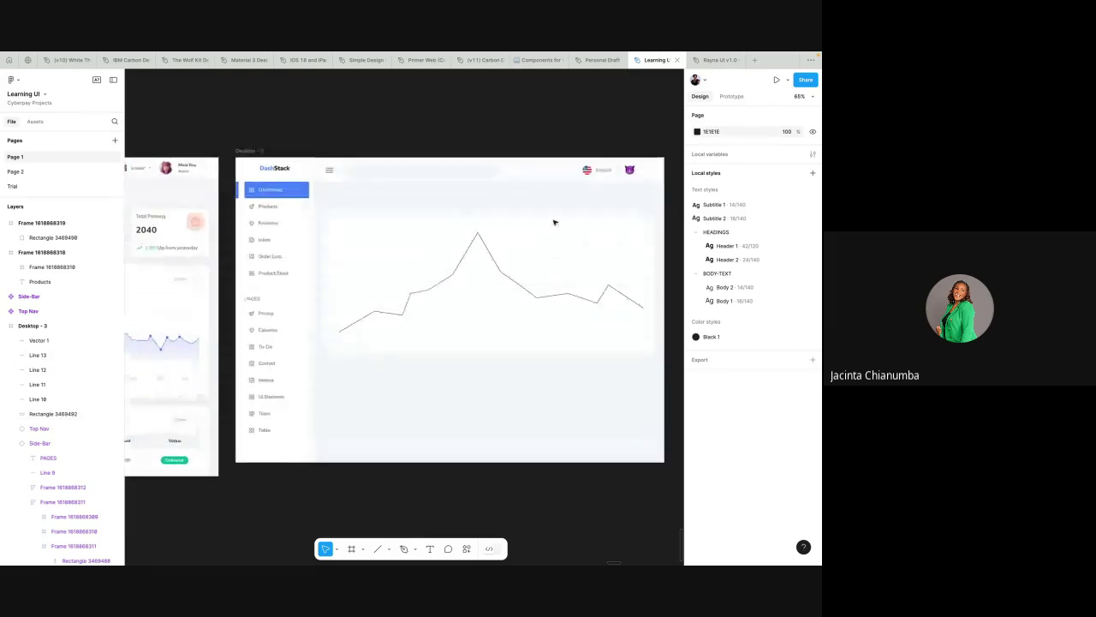
pyautogui.click(540, 299)
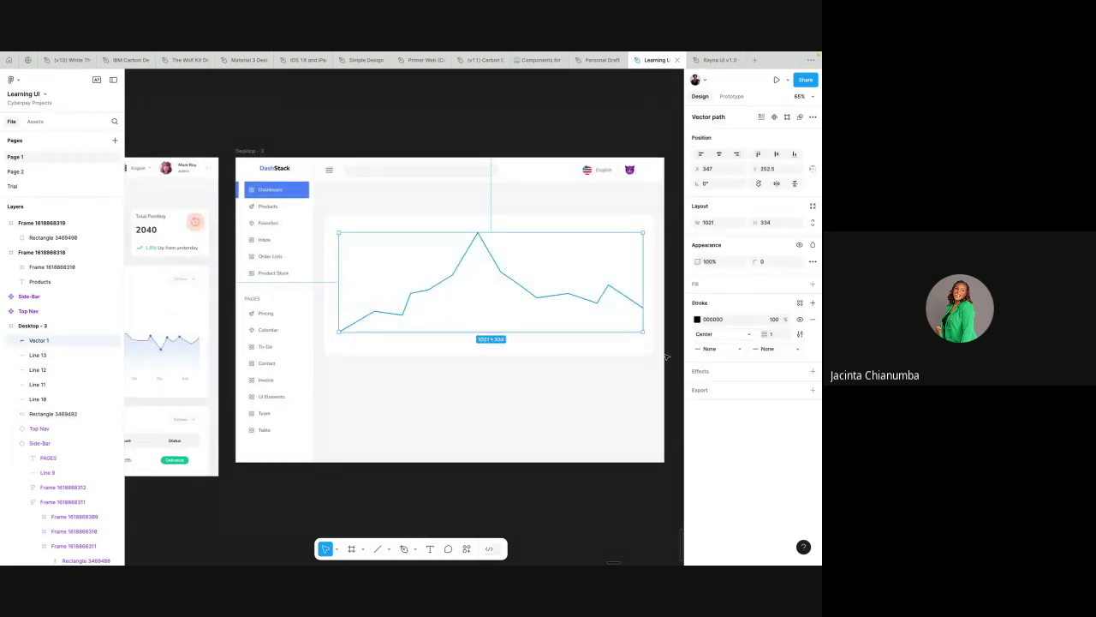
pyautogui.click(697, 319)
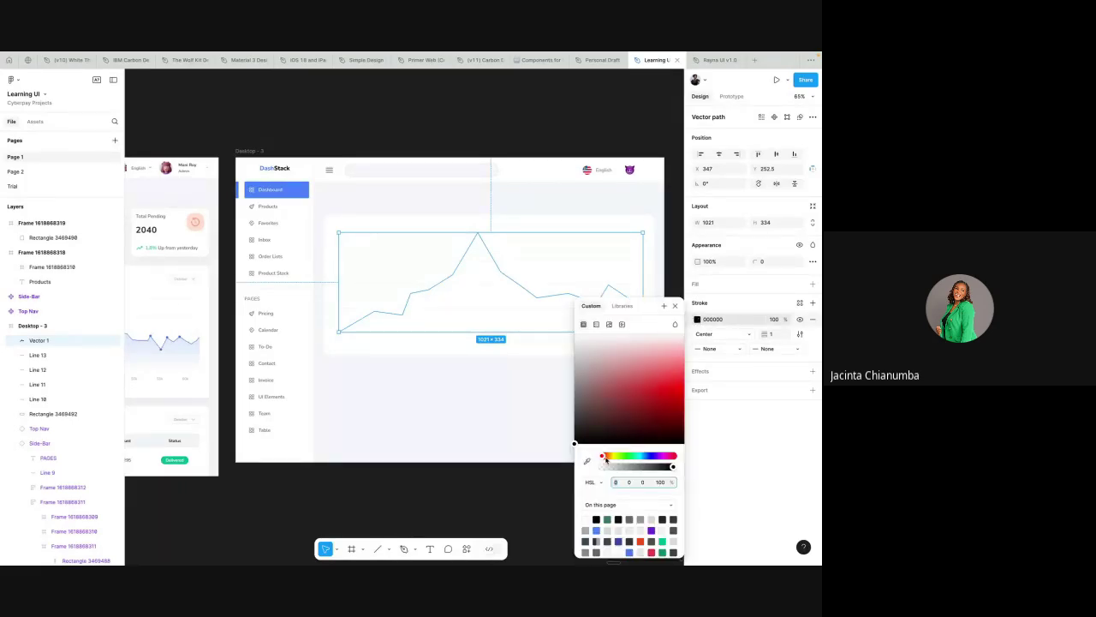
pyautogui.click(297, 198)
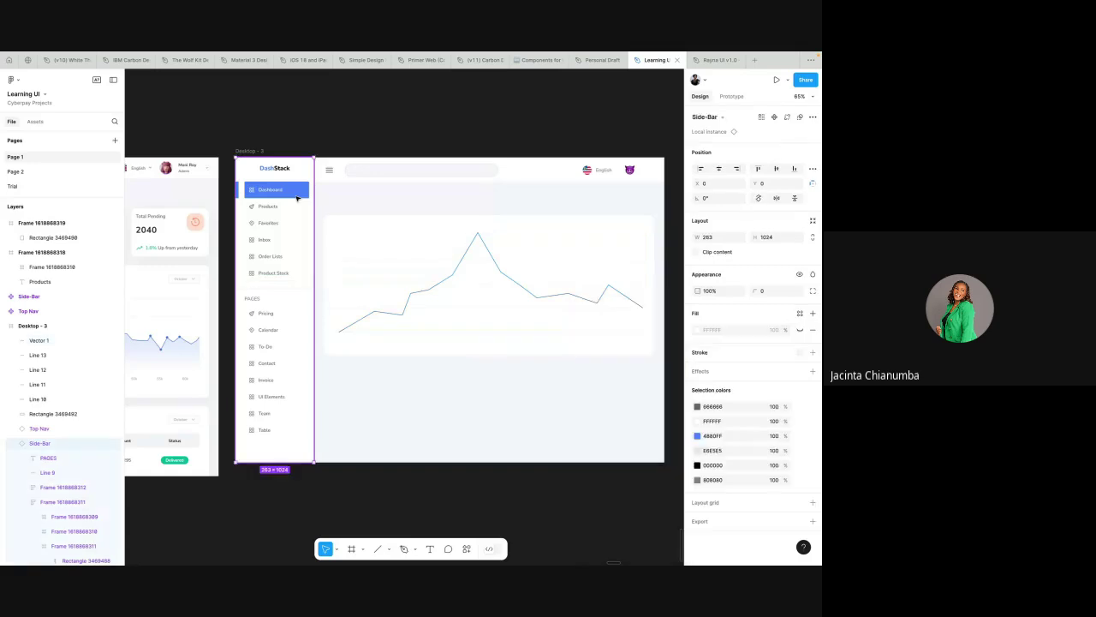
pyautogui.click(485, 247)
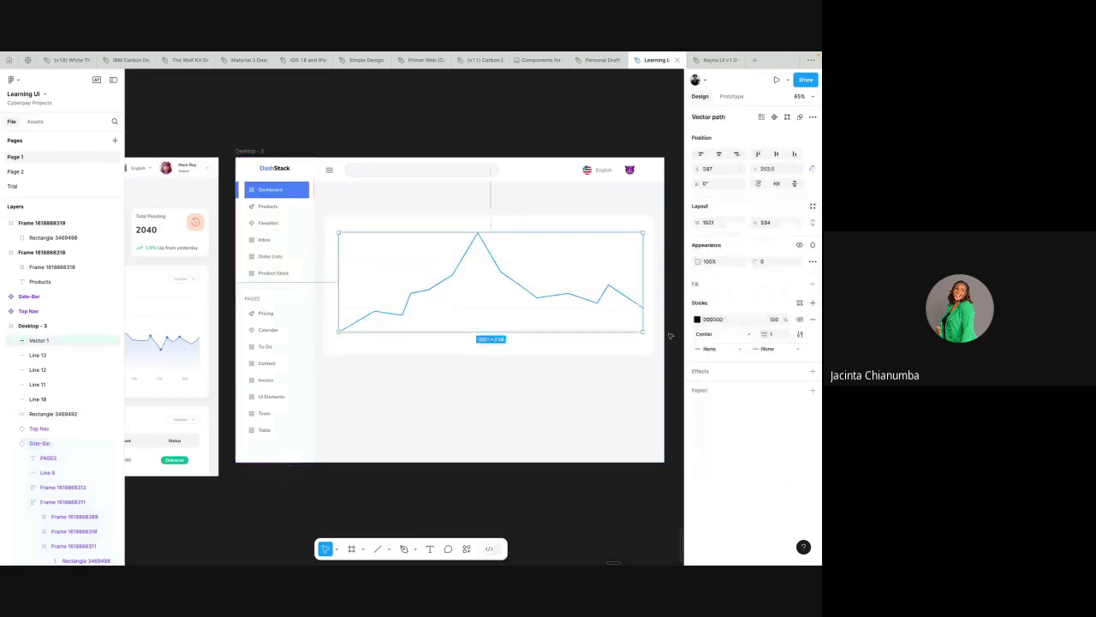
pyautogui.click(697, 319)
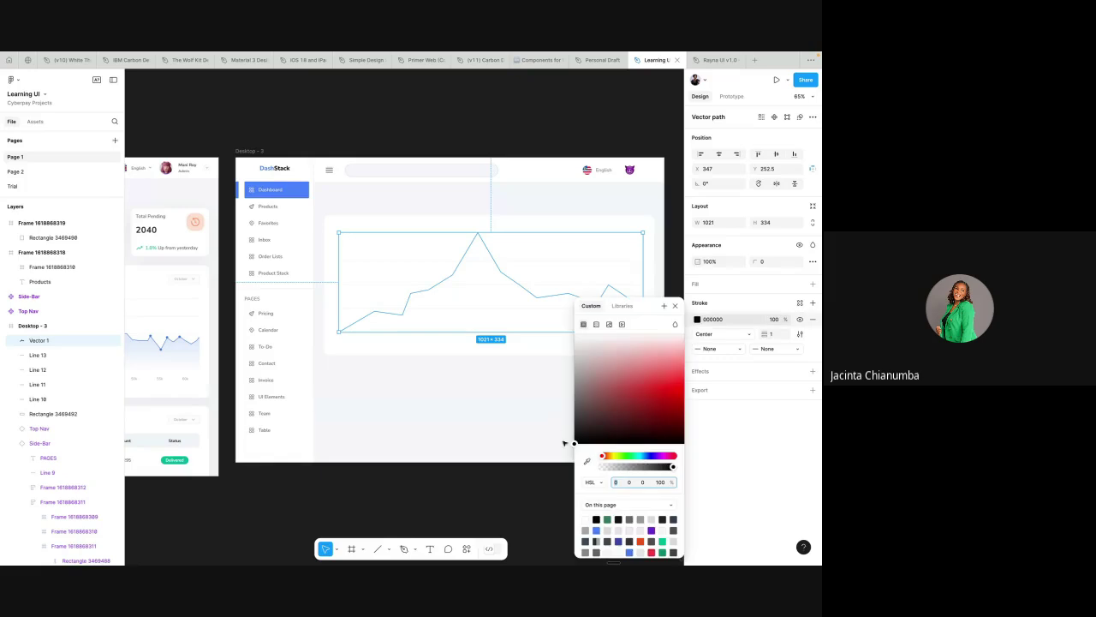
pyautogui.click(587, 462)
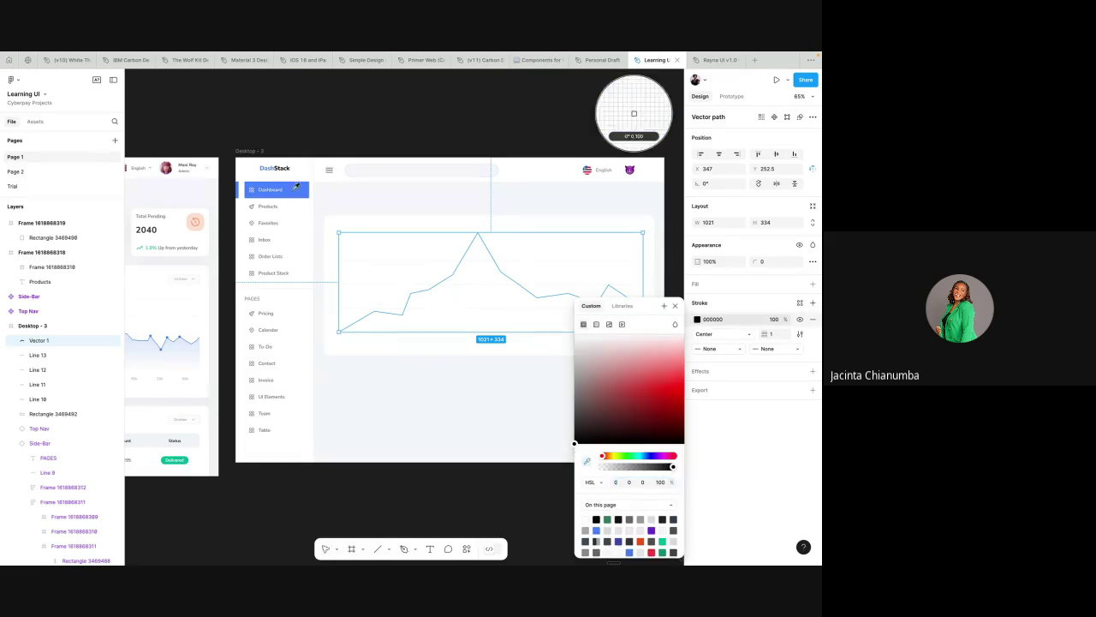
pyautogui.click(296, 188)
pyautogui.click(345, 125)
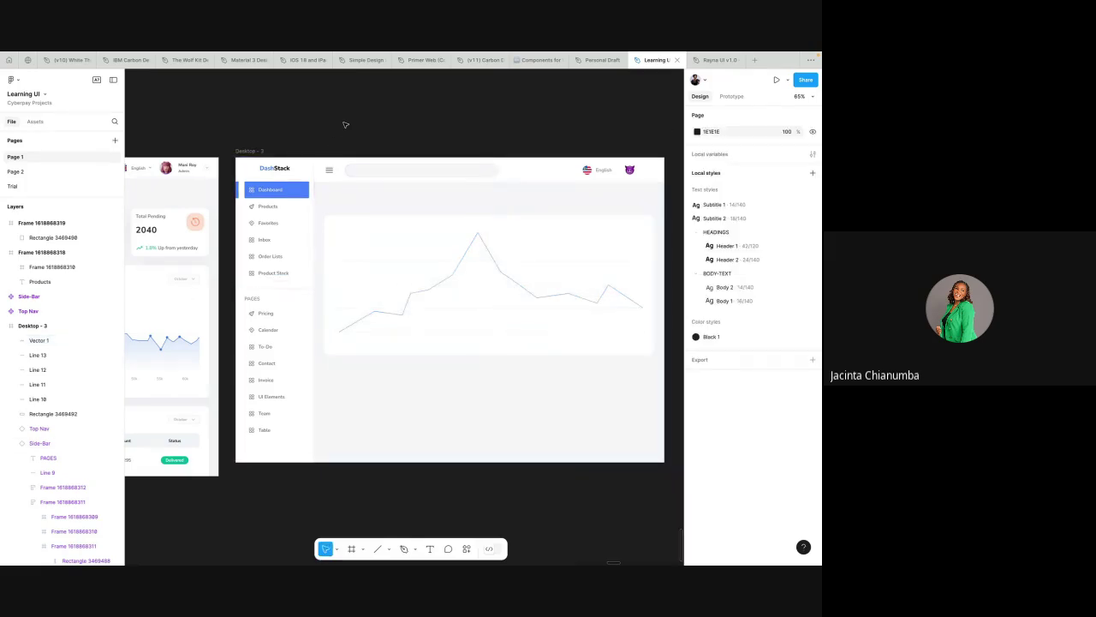
# - Set the blue chart line's stroke weight to 2
pyautogui.click(540, 298)
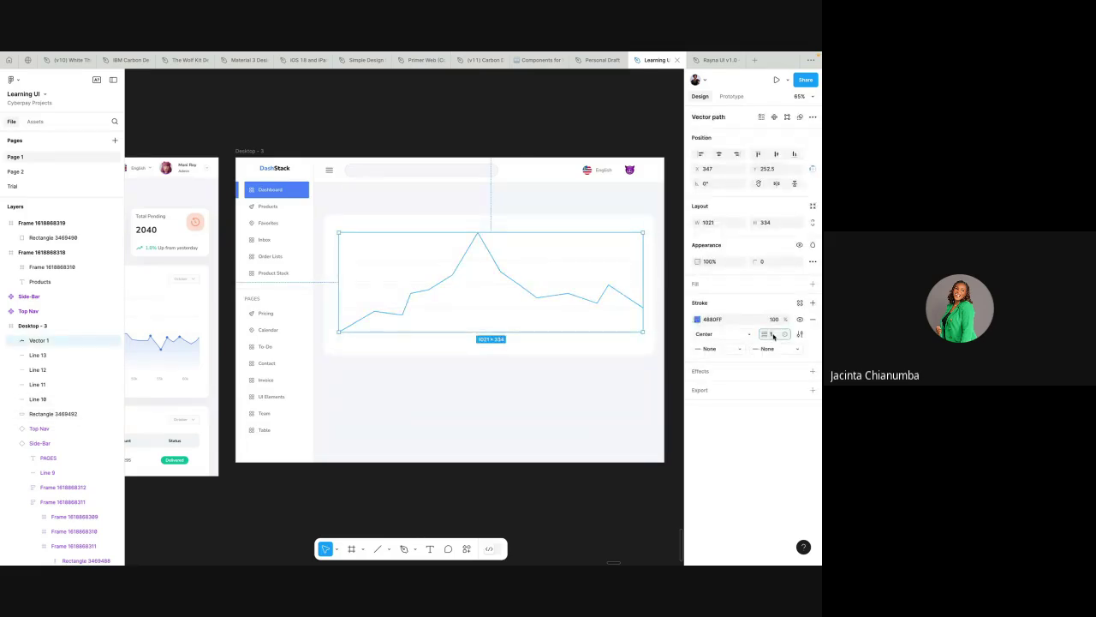
pyautogui.write('2')
pyautogui.press('Return')
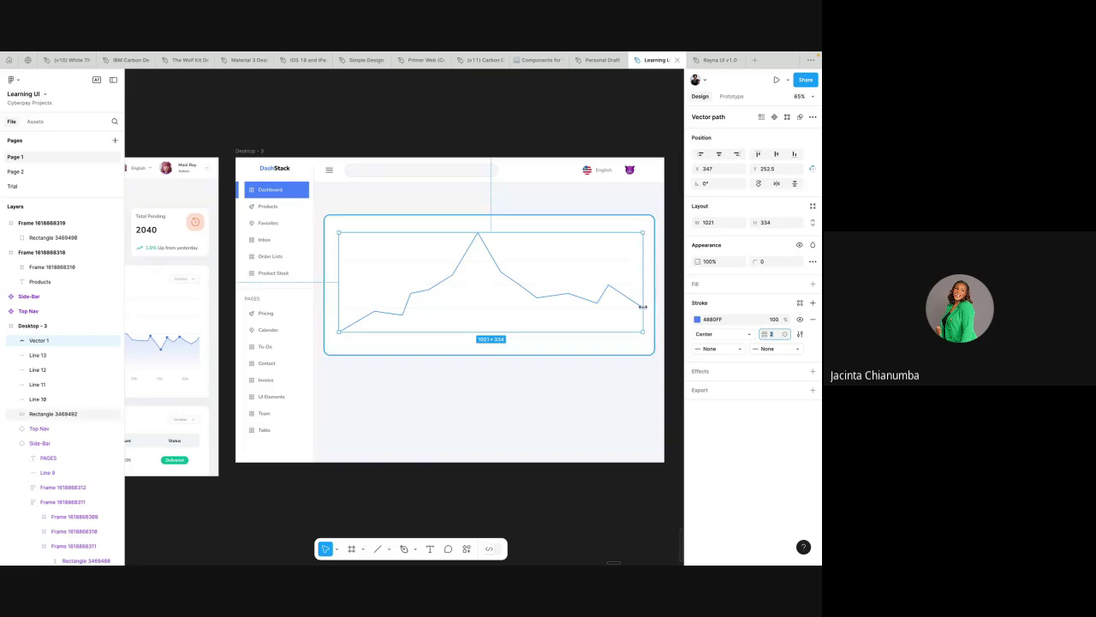
pyautogui.press('Escape')
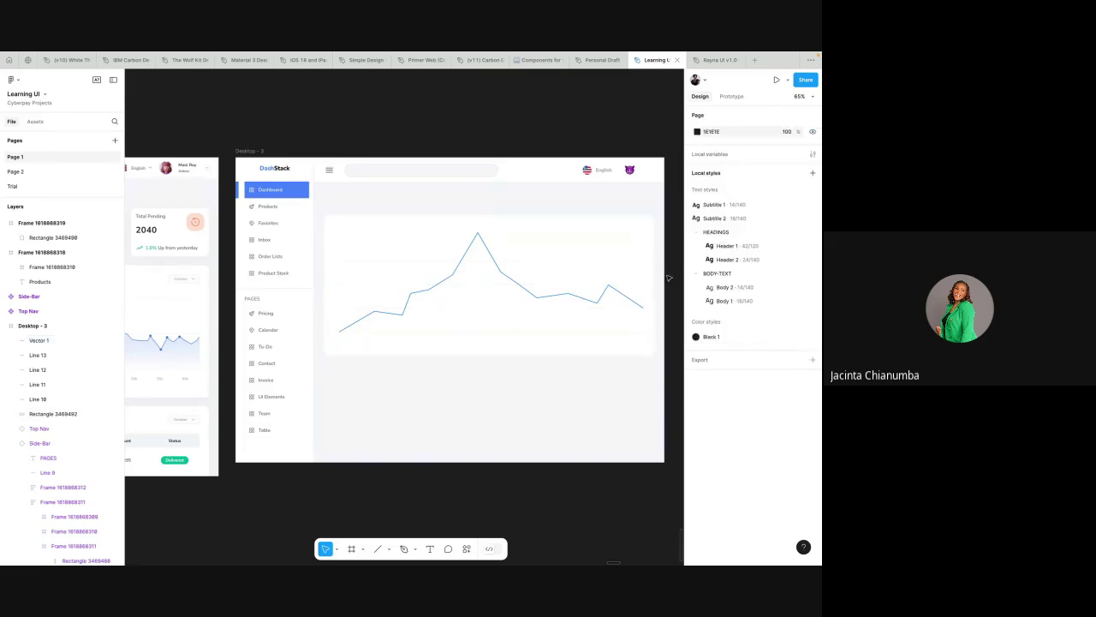
# - Duplicate the chart line and shift the copy 10 px down
pyautogui.click(604, 298)
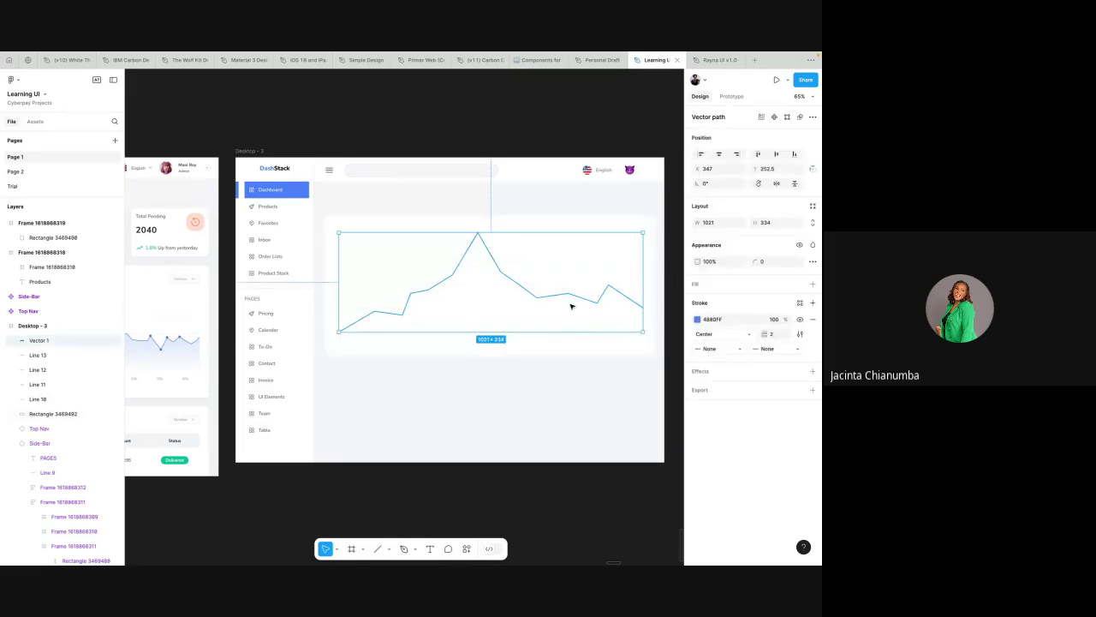
pyautogui.scroll(2, 575, 297)
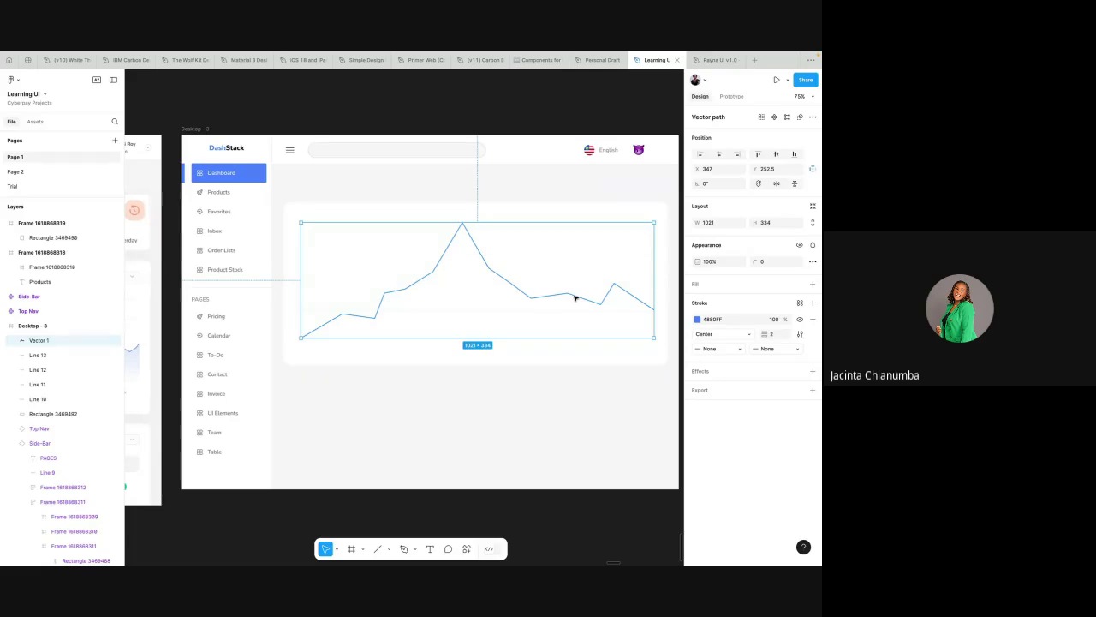
pyautogui.hotkey('ctrl', 'd')
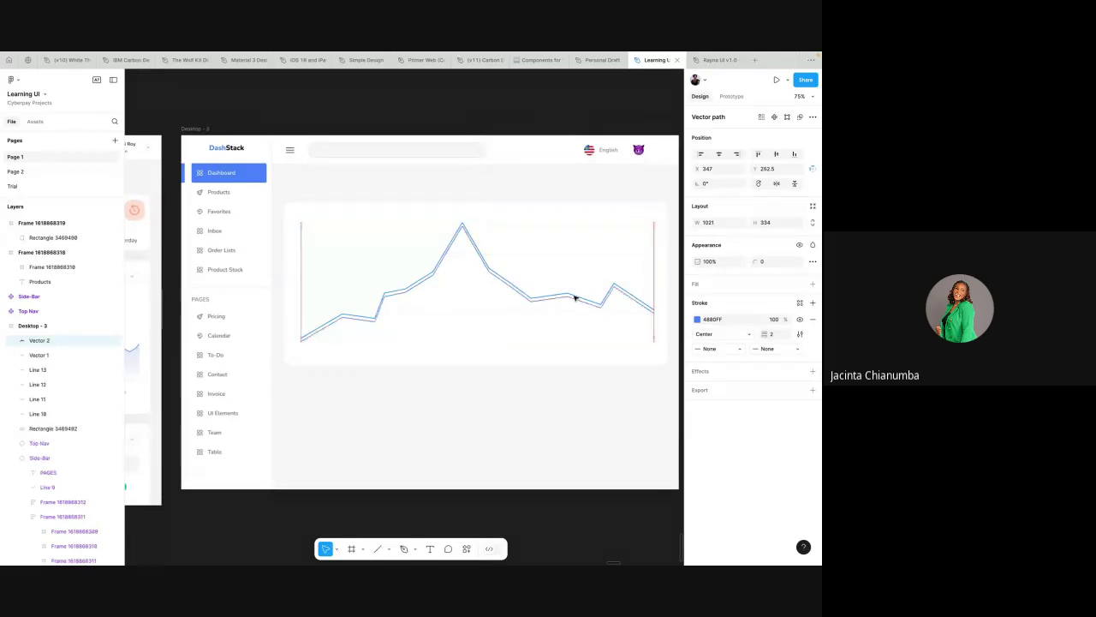
pyautogui.hotkey('shift', 'Down')
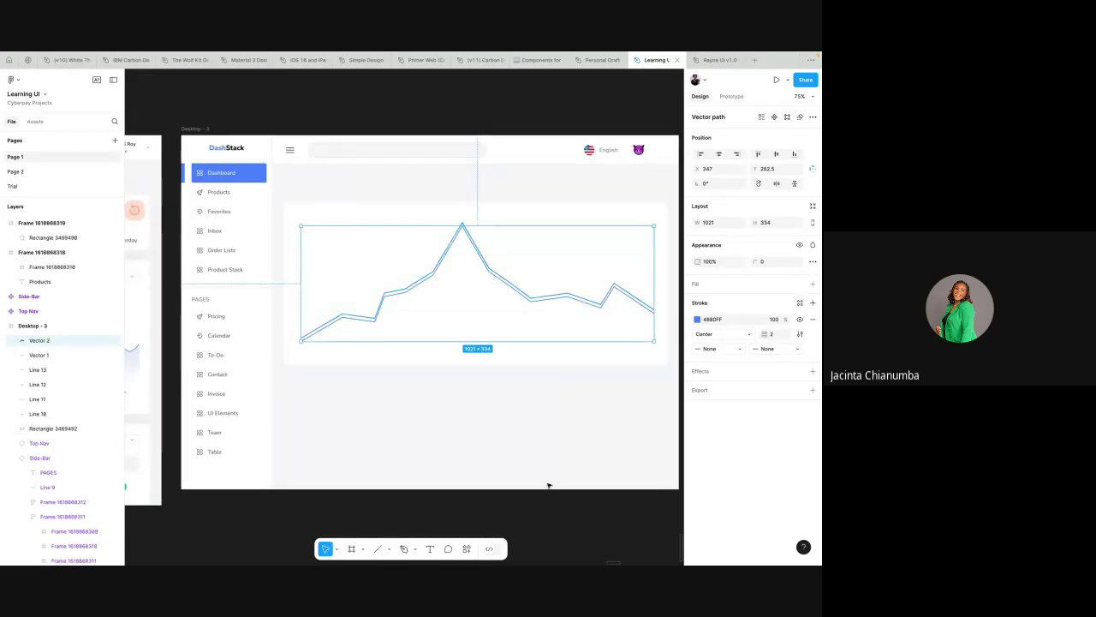
pyautogui.click(414, 548)
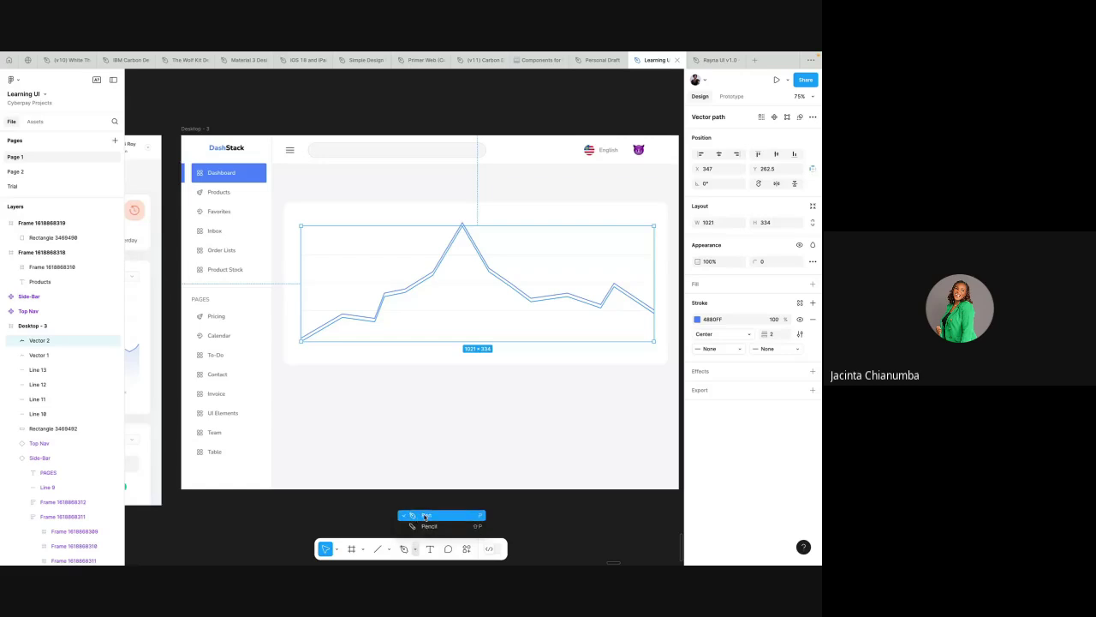
pyautogui.click(426, 516)
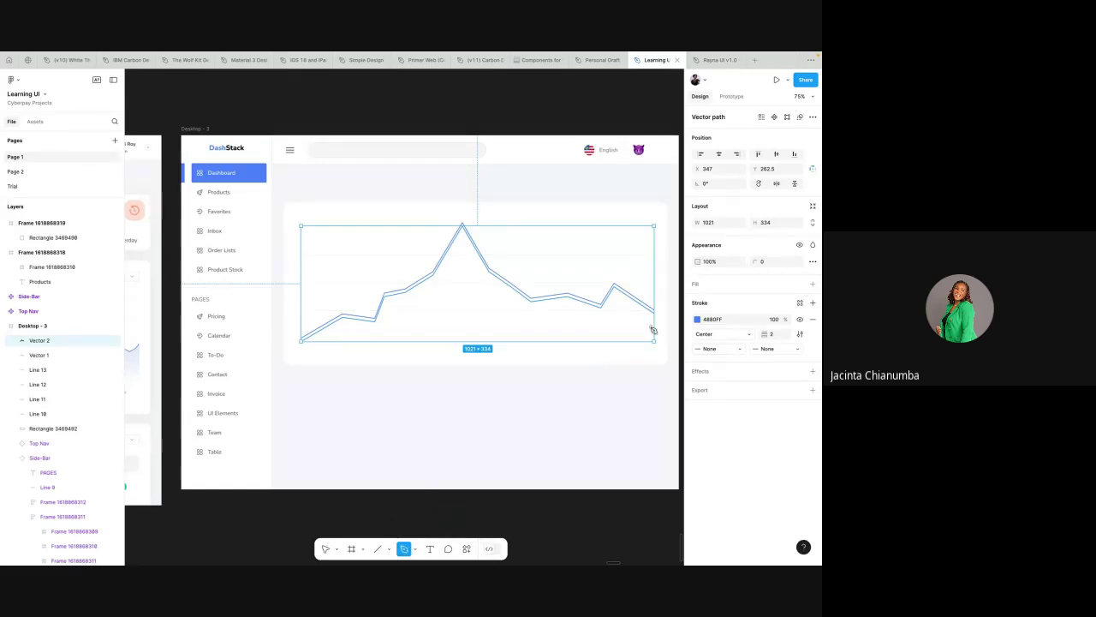
pyautogui.scroll(3, 657, 313)
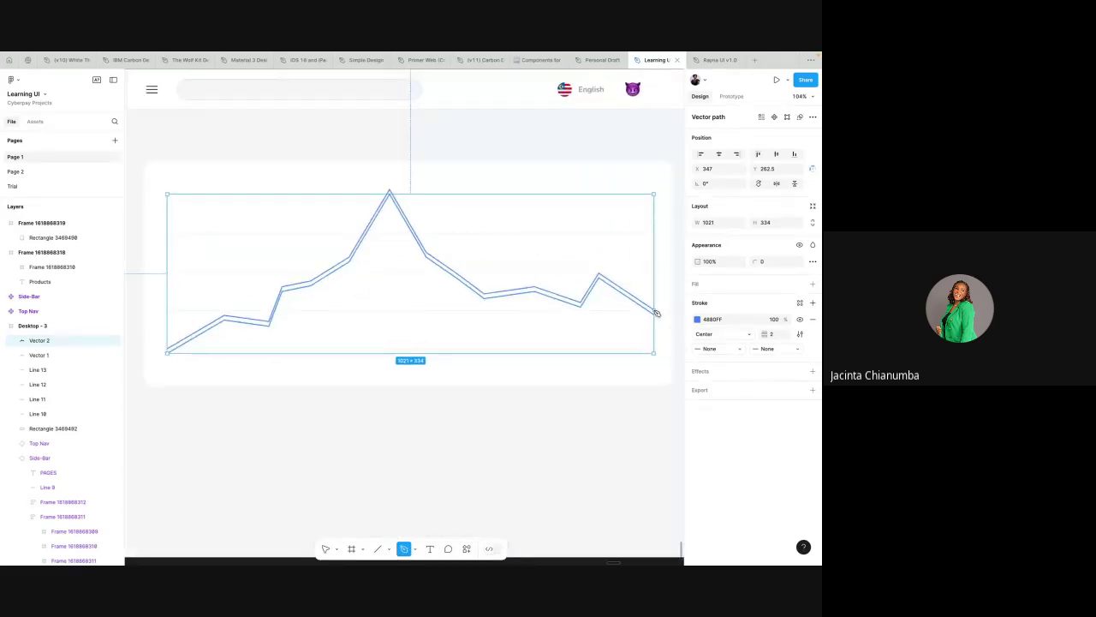
pyautogui.click(655, 316)
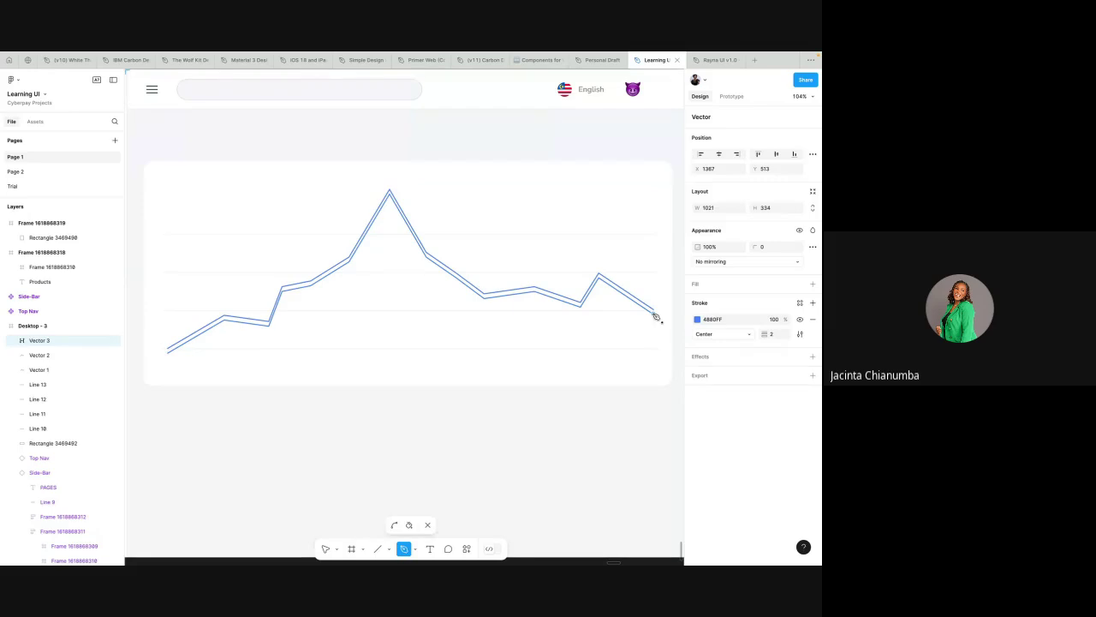
pyautogui.press('Escape')
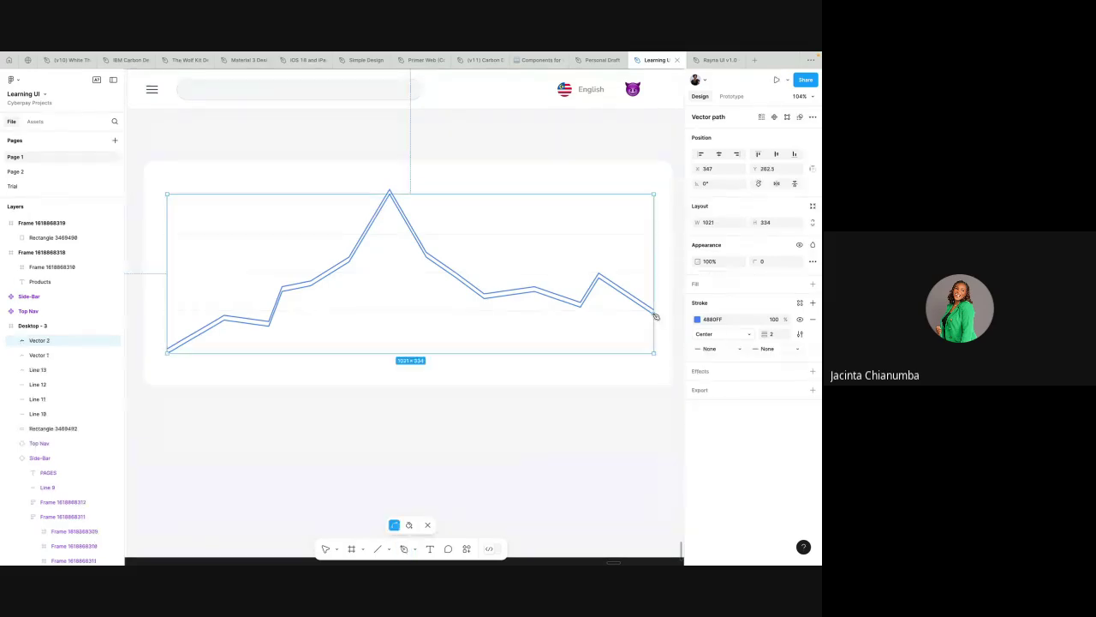
pyautogui.click(635, 400)
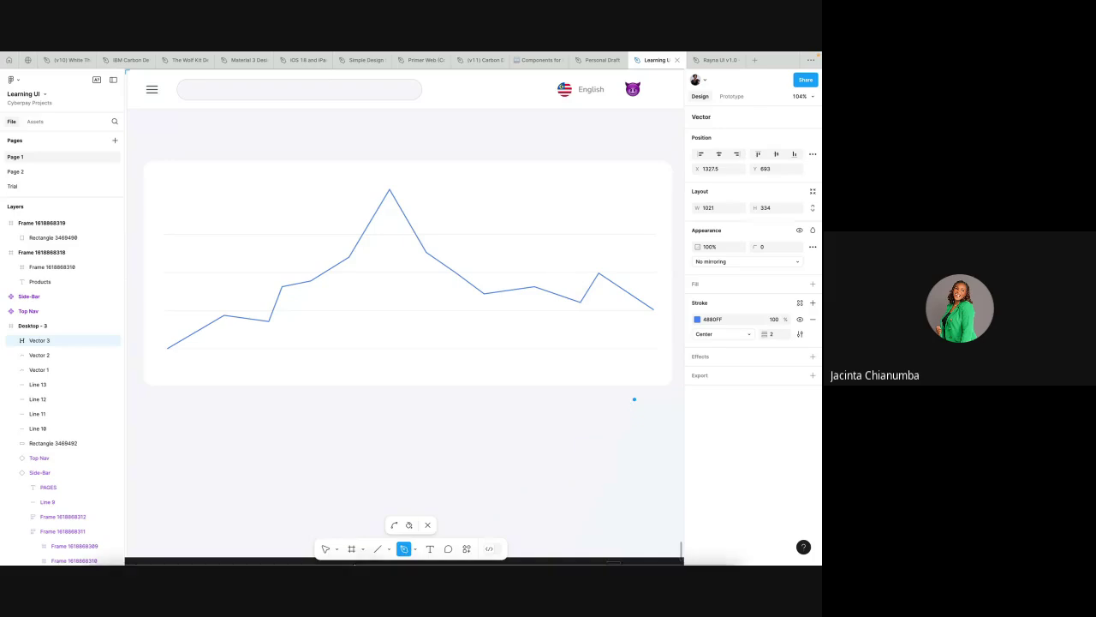
pyautogui.click(326, 551)
pyautogui.press('super')
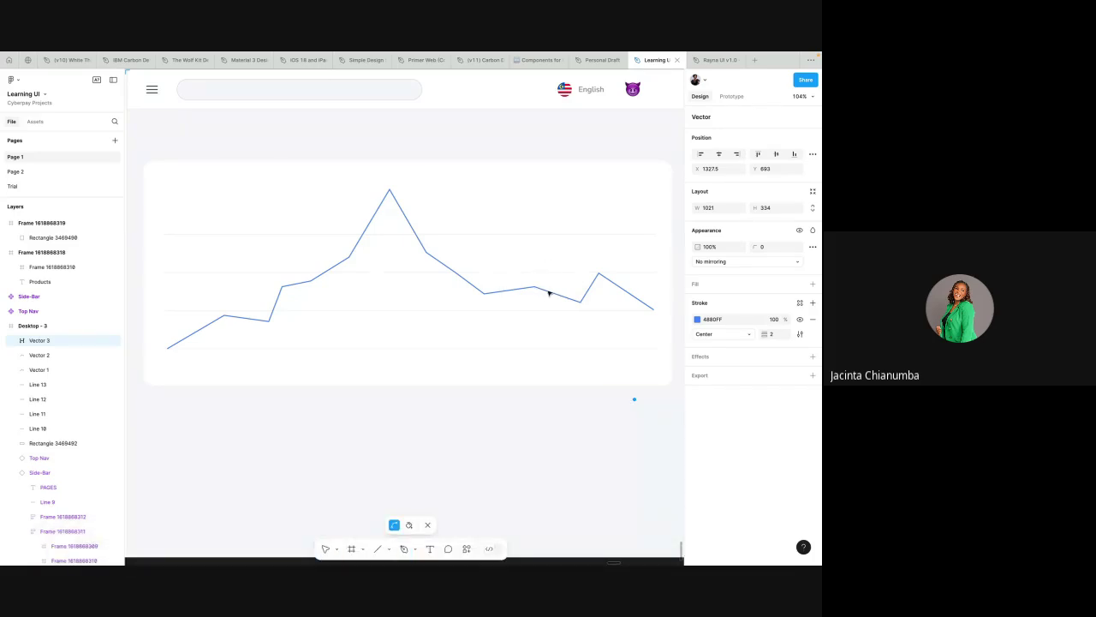
pyautogui.press('BackSpace')
pyautogui.press('v')
pyautogui.press('ctrl')
pyautogui.press('Escape')
pyautogui.press('Delete')
pyautogui.scroll(-5, 512, 468)
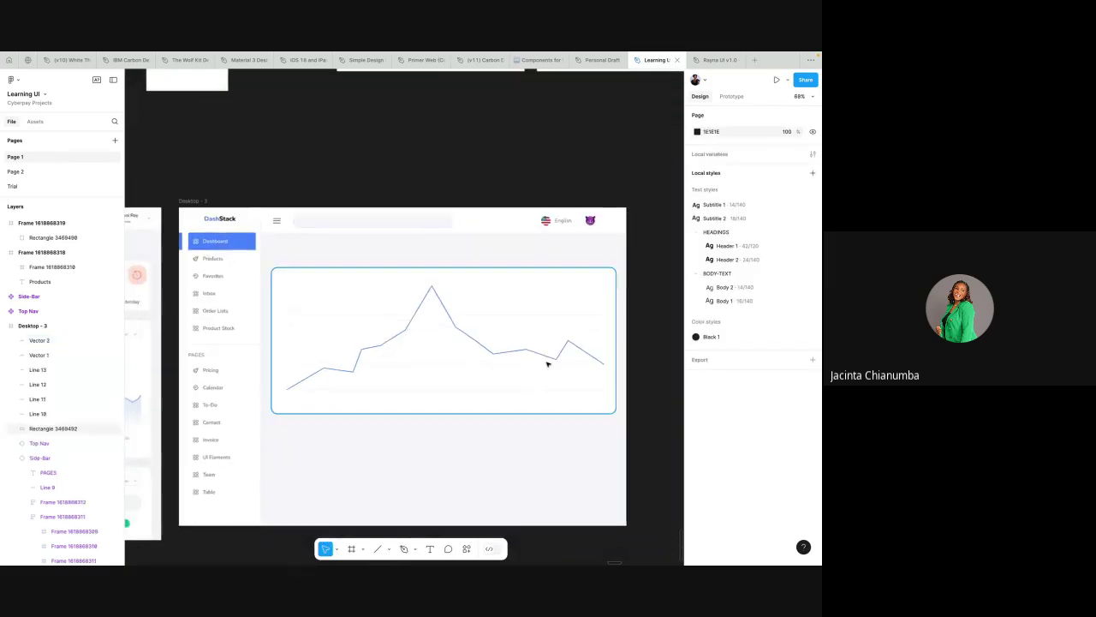
# - Move the duplicated chart line 30 px down so it sits below the original line
pyautogui.click(557, 361)
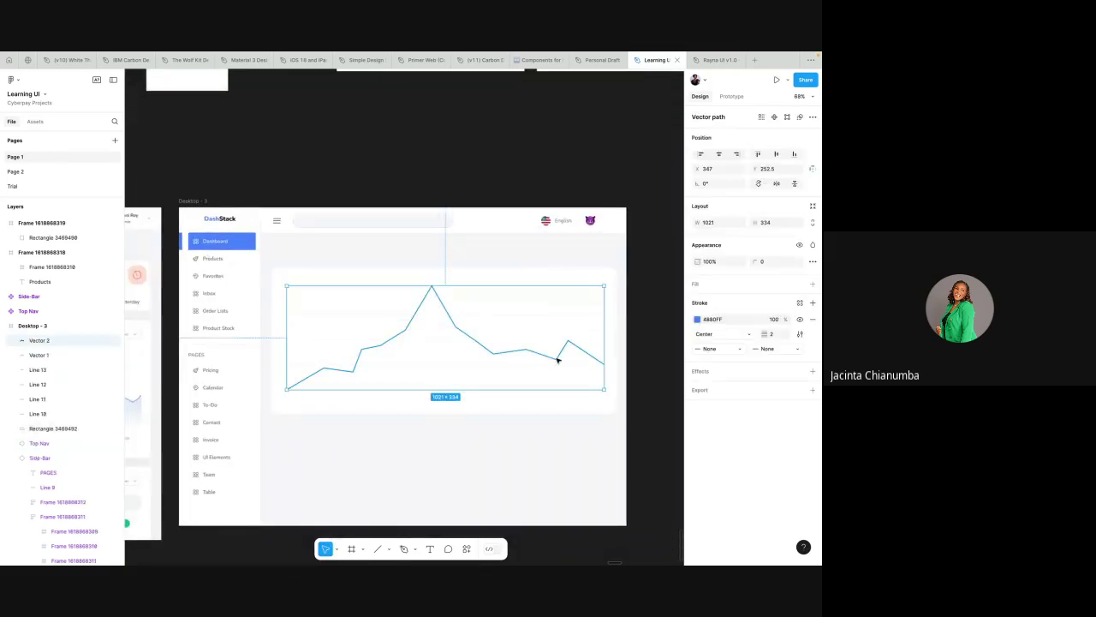
pyautogui.hotkey('shift', 'Down')
pyautogui.hotkey('shift', 'Down')
pyautogui.hotkey('shift', 'Down')
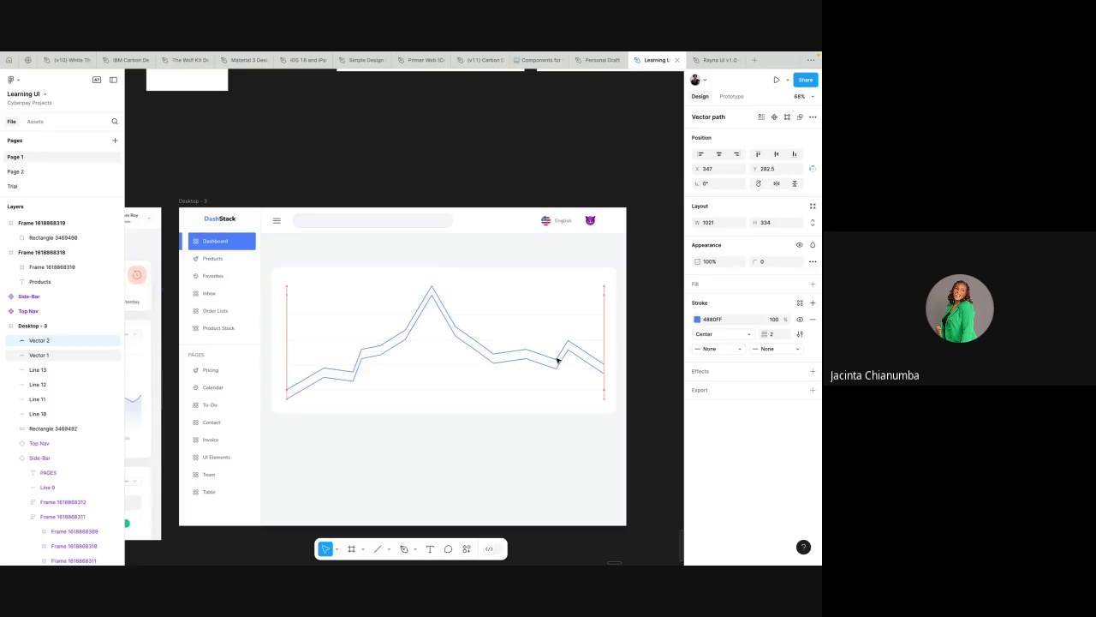
# - Enter vector editing on the lower line copy and resume its path with the Pen tool from the end point at X 1368, Y 535
pyautogui.scroll(5, 558, 361)
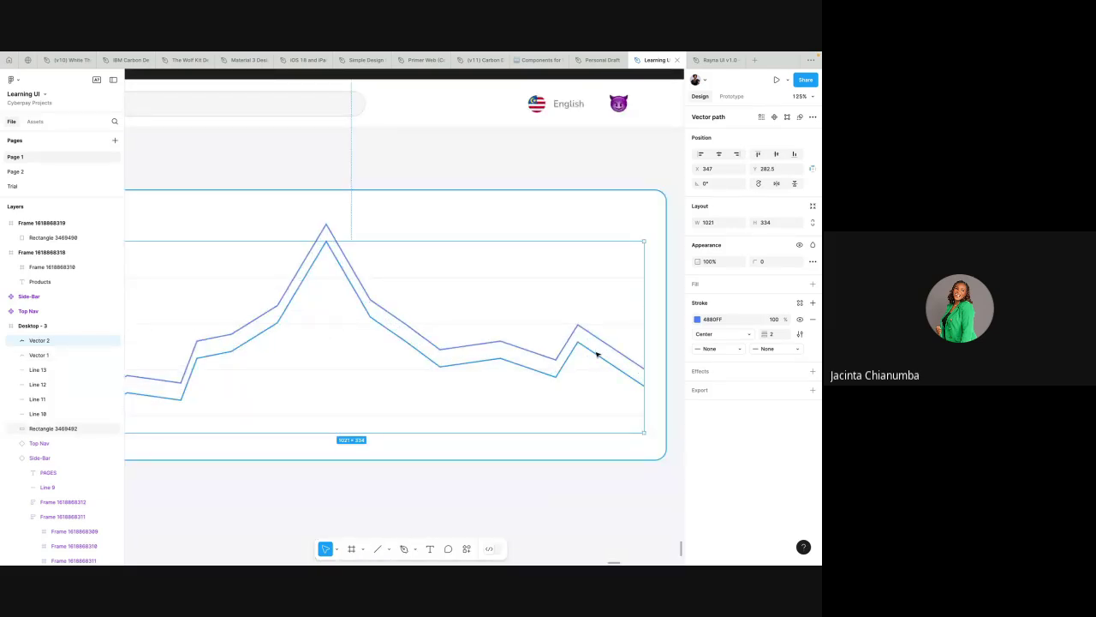
pyautogui.doubleClick(598, 357)
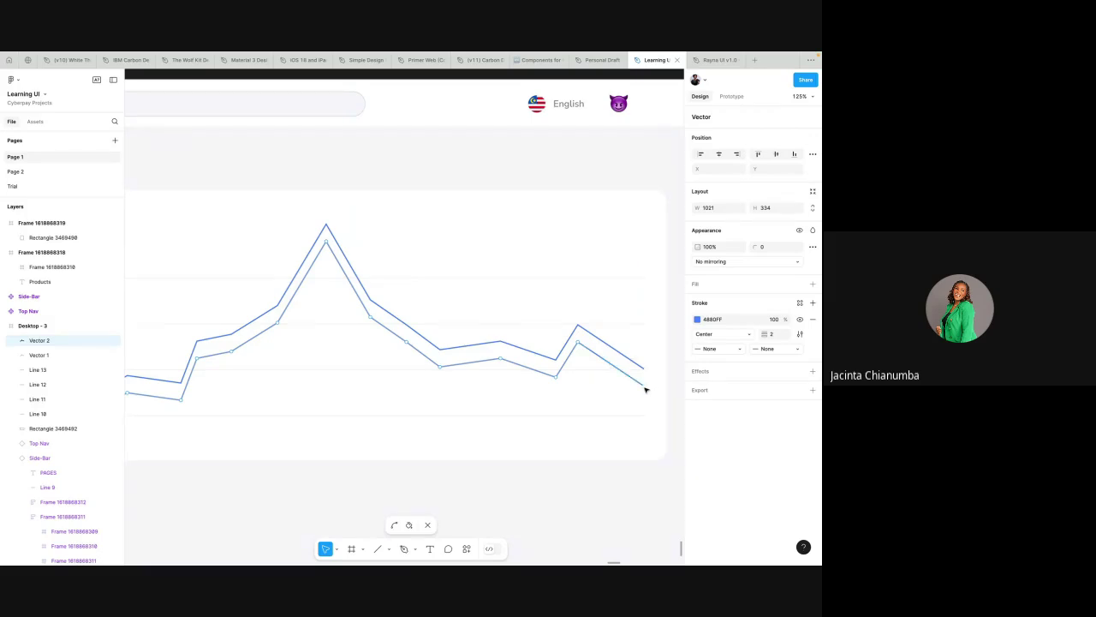
pyautogui.moveTo(646, 390)
pyautogui.mouseDown()
pyautogui.moveTo(607, 460)
pyautogui.moveTo(644, 386)
pyautogui.mouseUp()
pyautogui.click(403, 549)
pyautogui.click(644, 386)
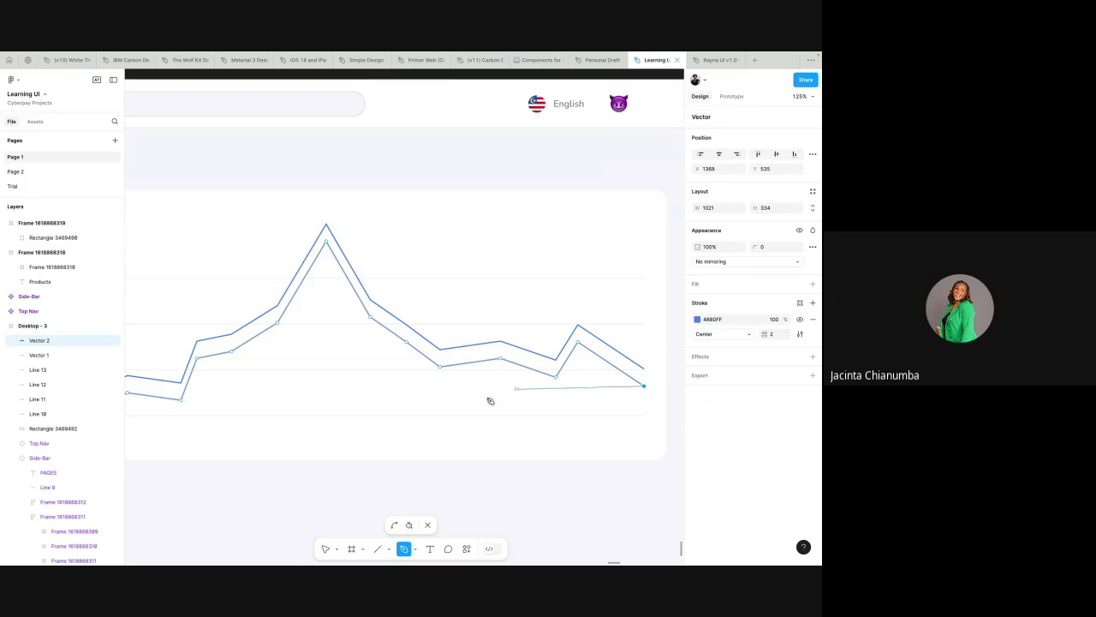
# - Close the copy's path with a corner straight below its right end and a flat baseline back to its left start point, then exit vector editing
pyautogui.scroll(-3, 332, 407)
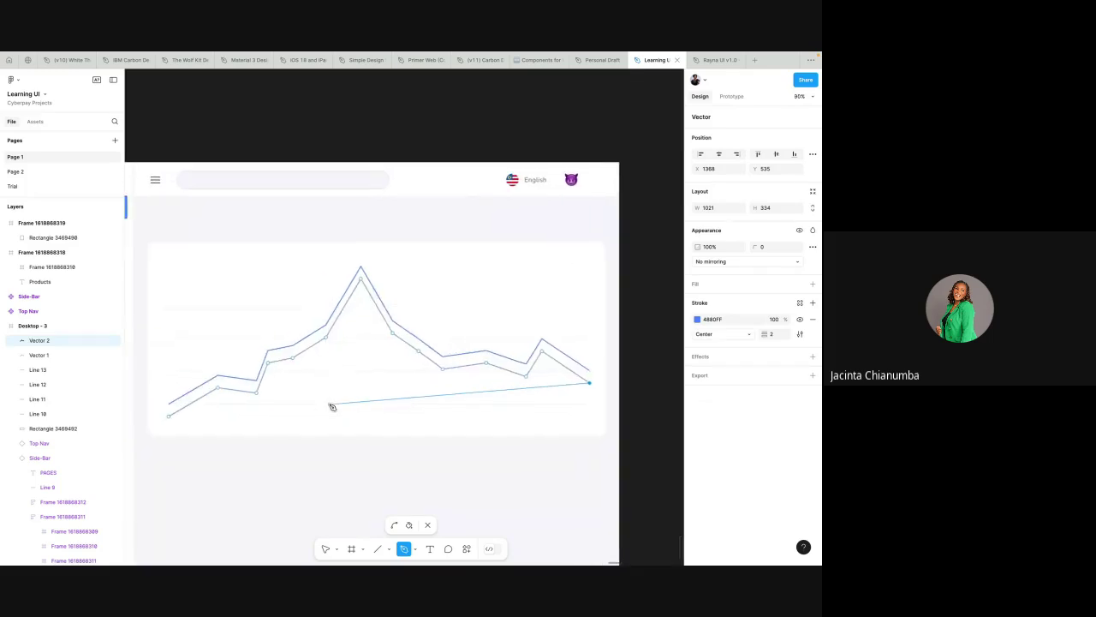
pyautogui.click(271, 405)
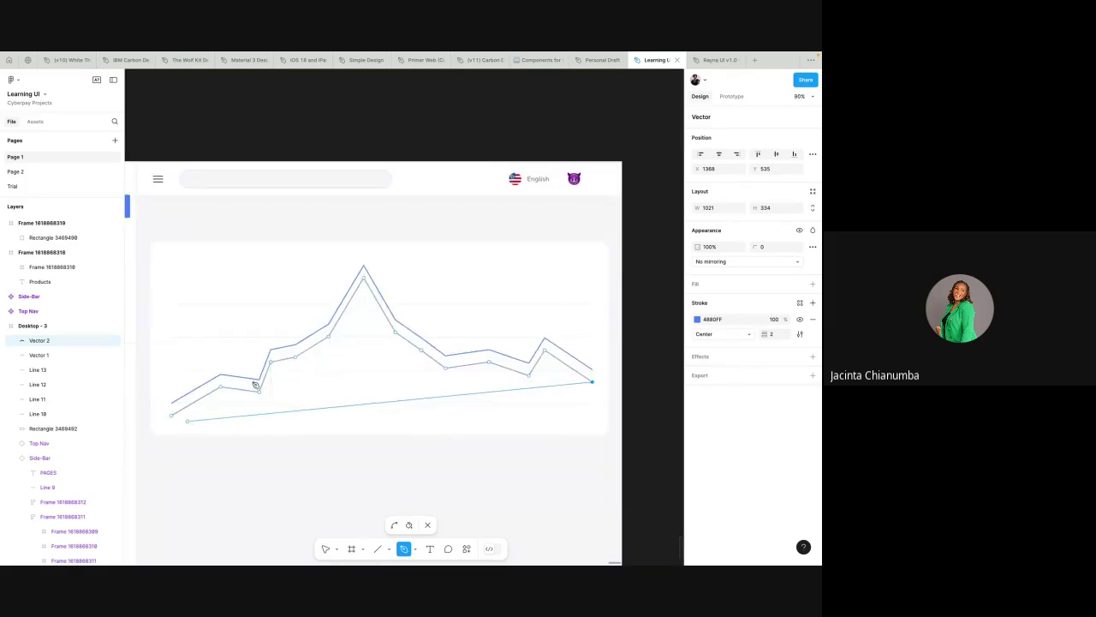
pyautogui.hotkey('ctrl', 'z')
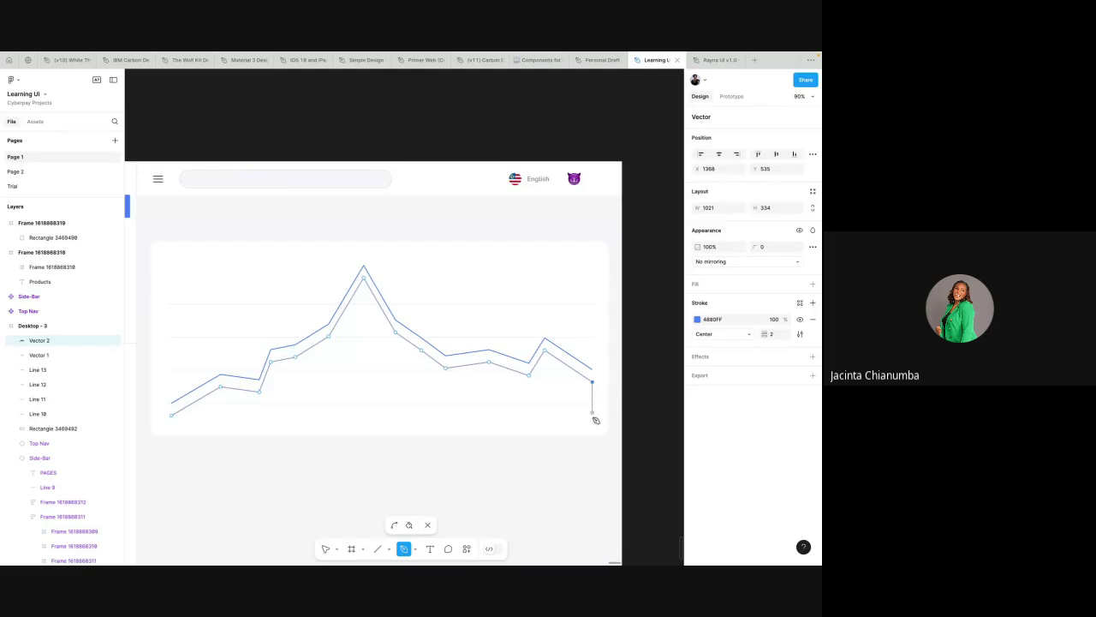
pyautogui.click(593, 416)
pyautogui.click(173, 416)
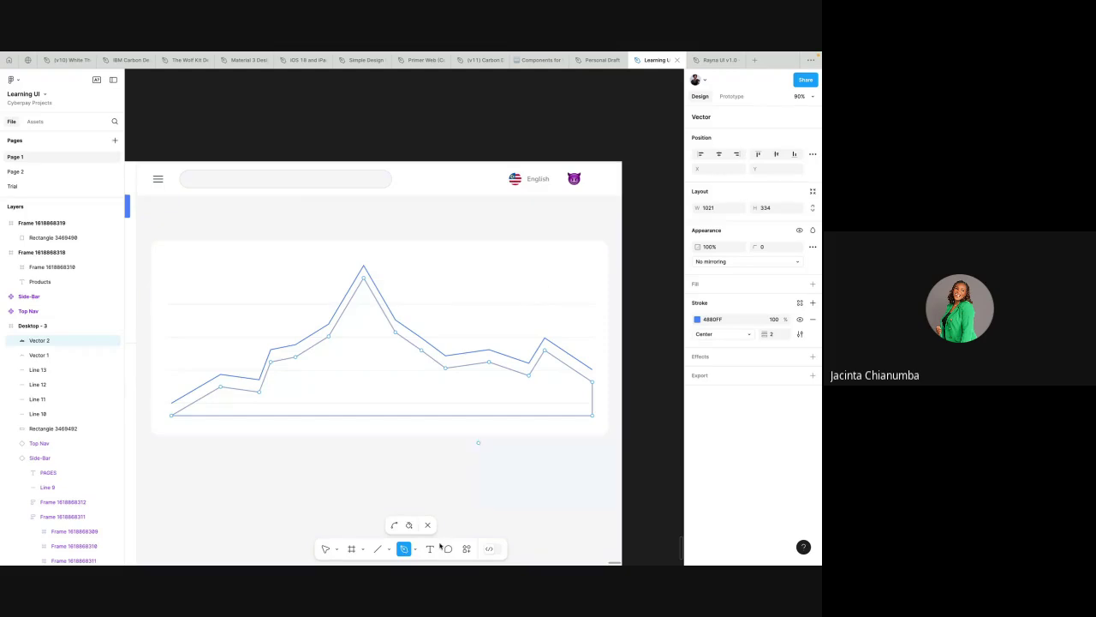
pyautogui.click(325, 550)
pyautogui.press('Escape')
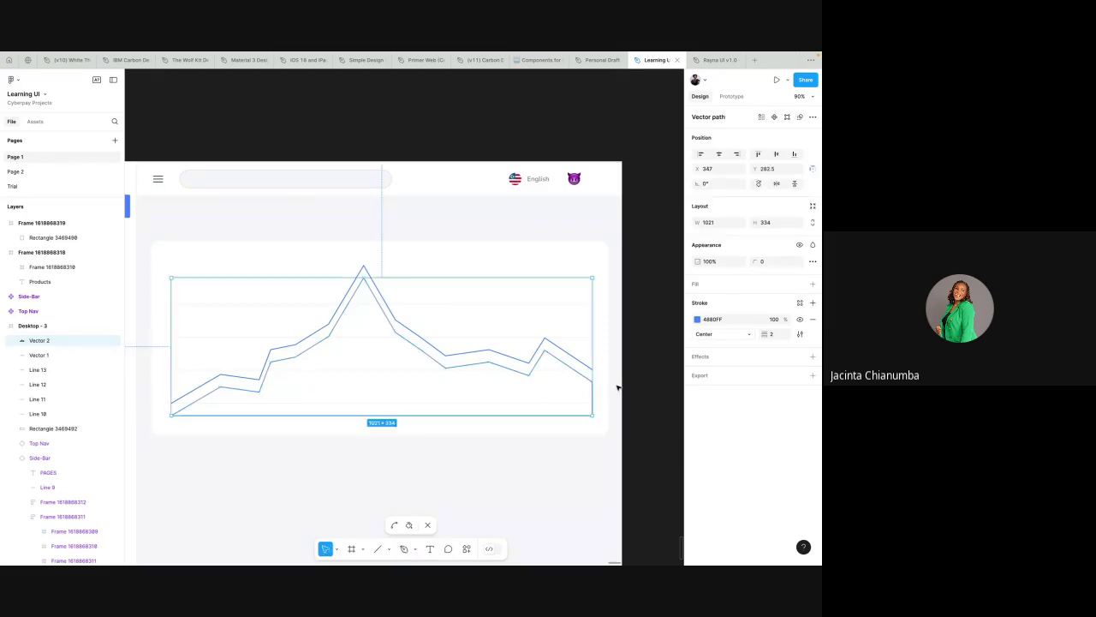
pyautogui.press('Escape')
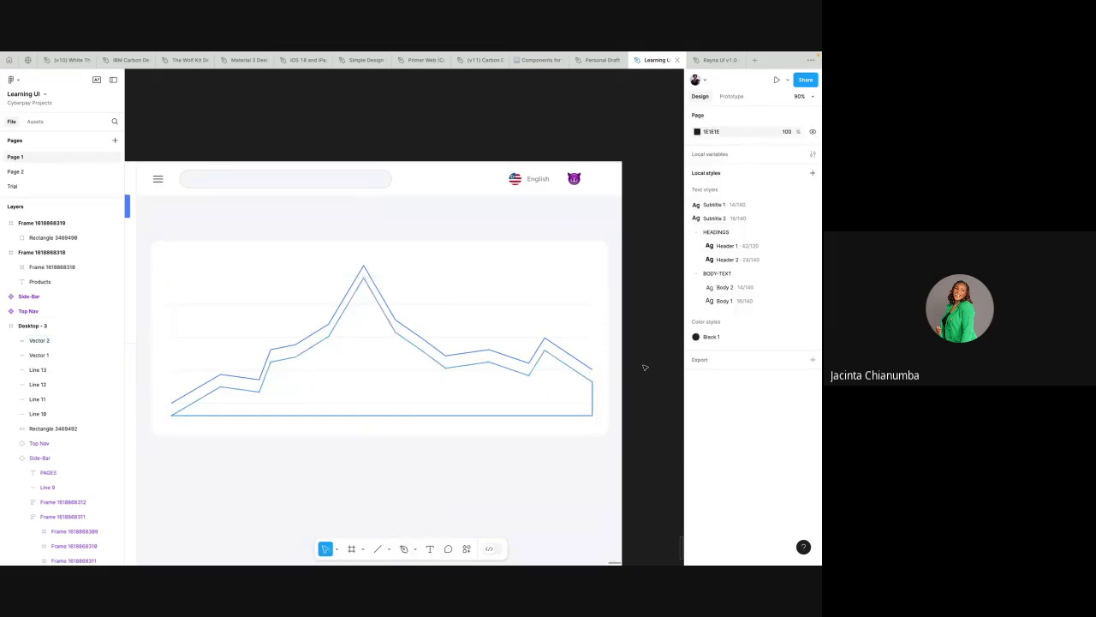
# - Fill the closed area with the stroke's blue, 4880FF, and hide its stroke
pyautogui.click(543, 355)
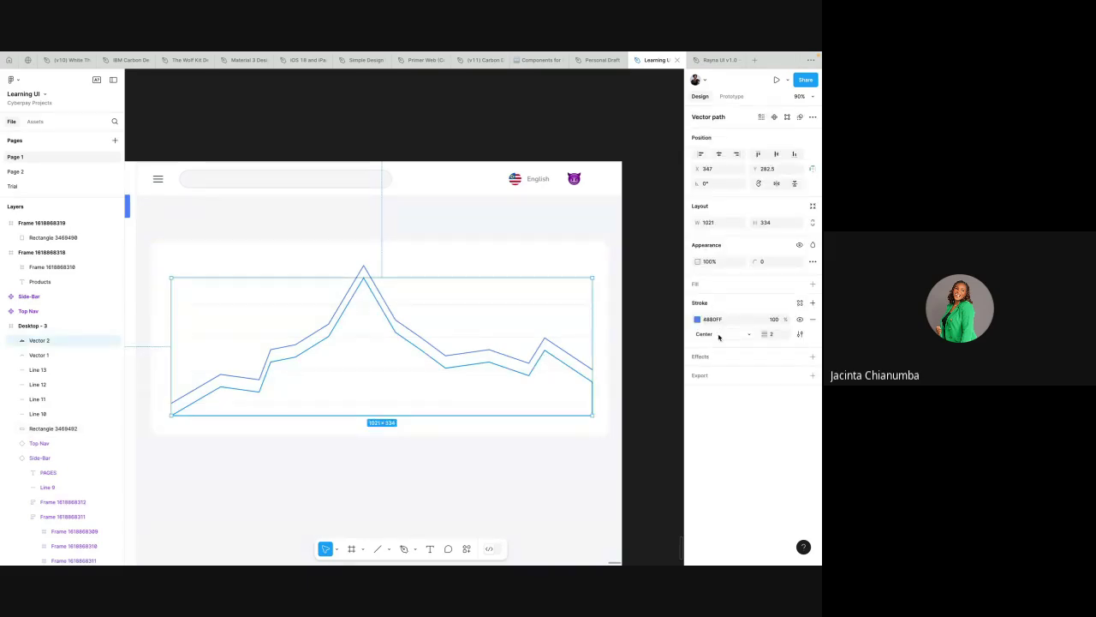
pyautogui.click(812, 285)
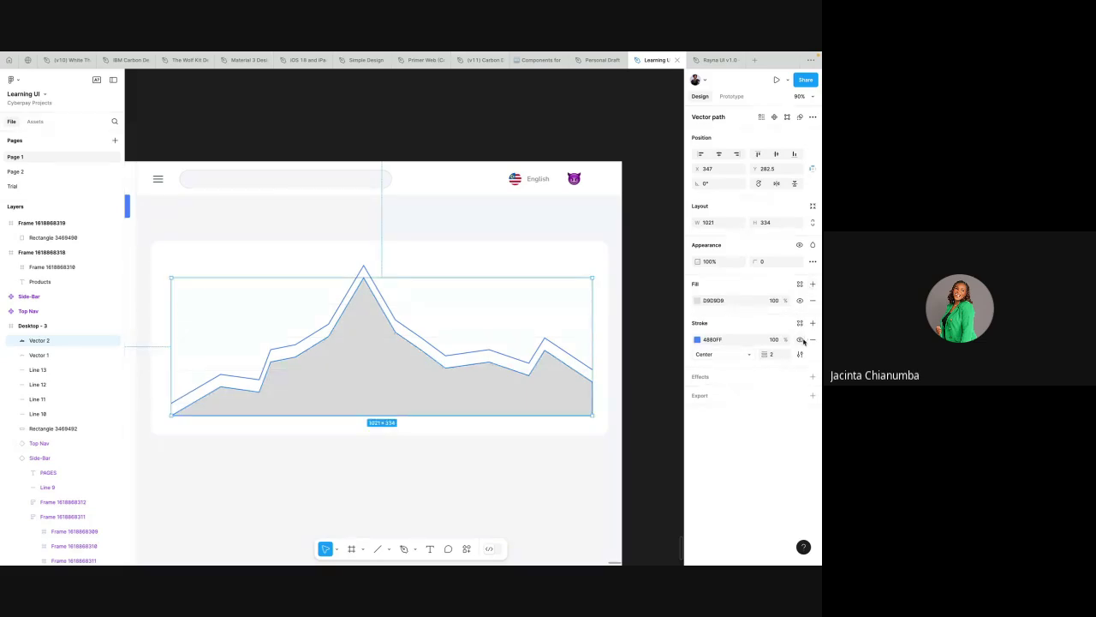
pyautogui.click(713, 340)
pyautogui.hotkey('ctrl', 'c')
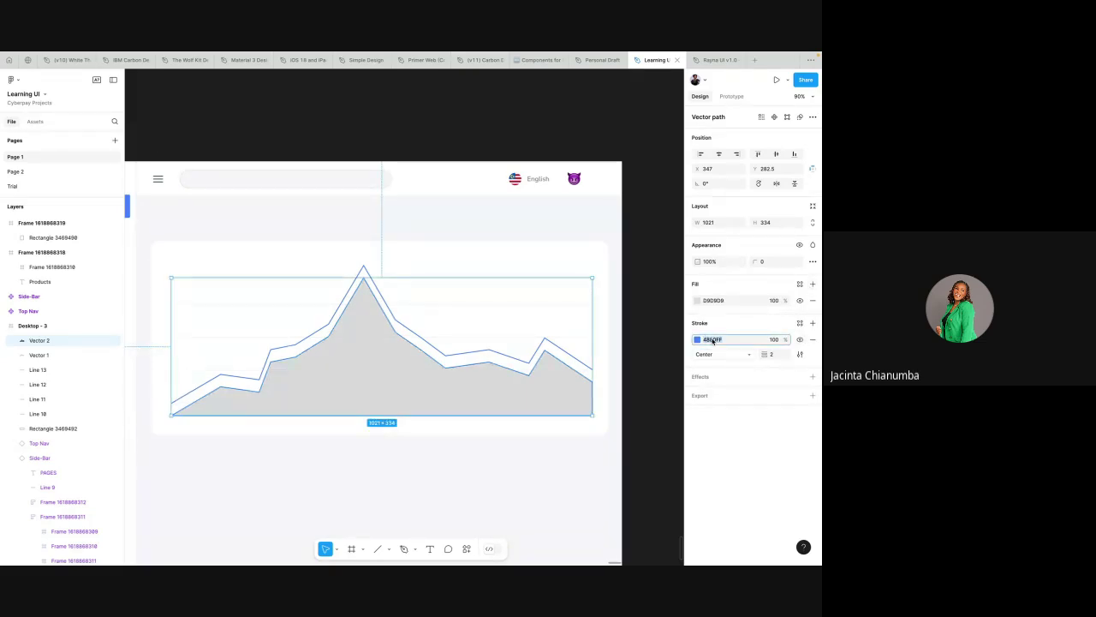
pyautogui.click(717, 301)
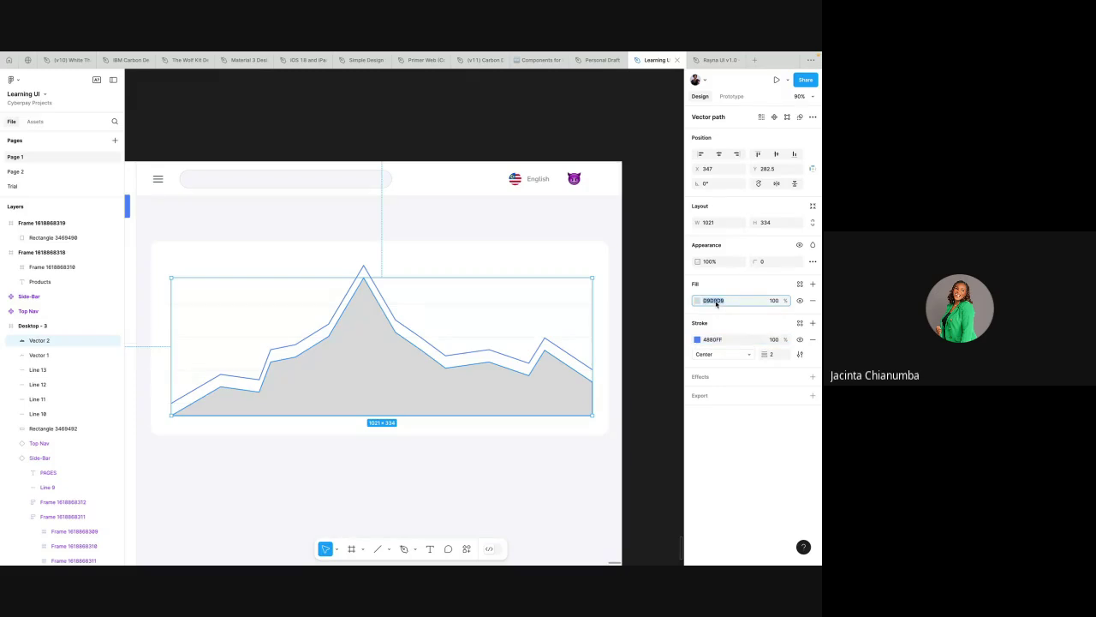
pyautogui.hotkey('ctrl', 'v')
pyautogui.click(799, 340)
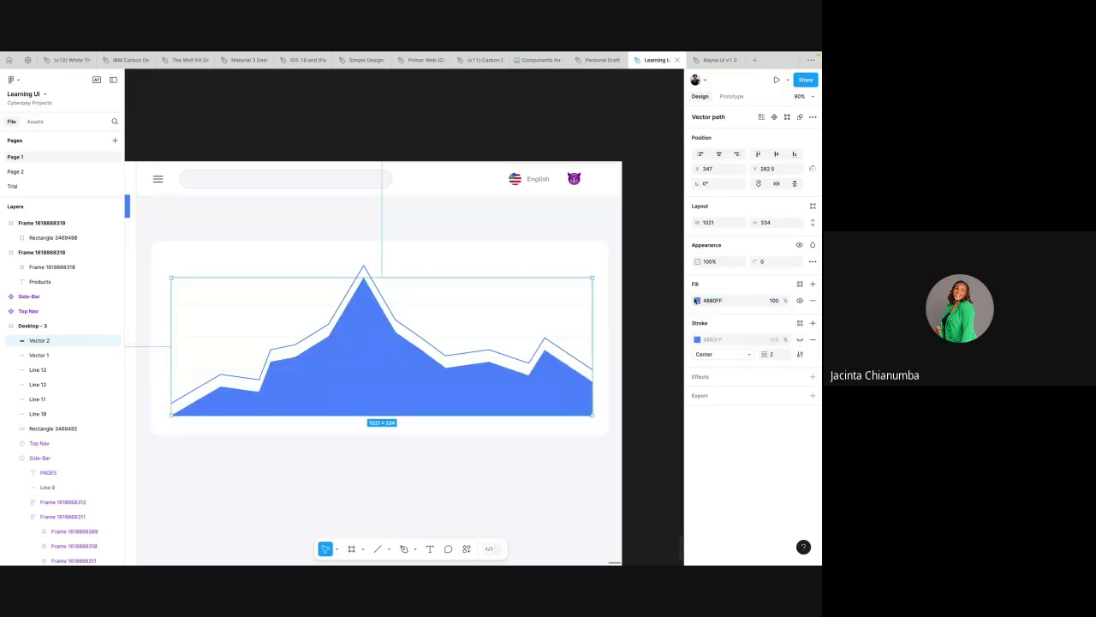
# - Change the area's fill to a linear gradient running vertically from the chart's peak to its baseline, with the blue stop at 0%
pyautogui.click(697, 301)
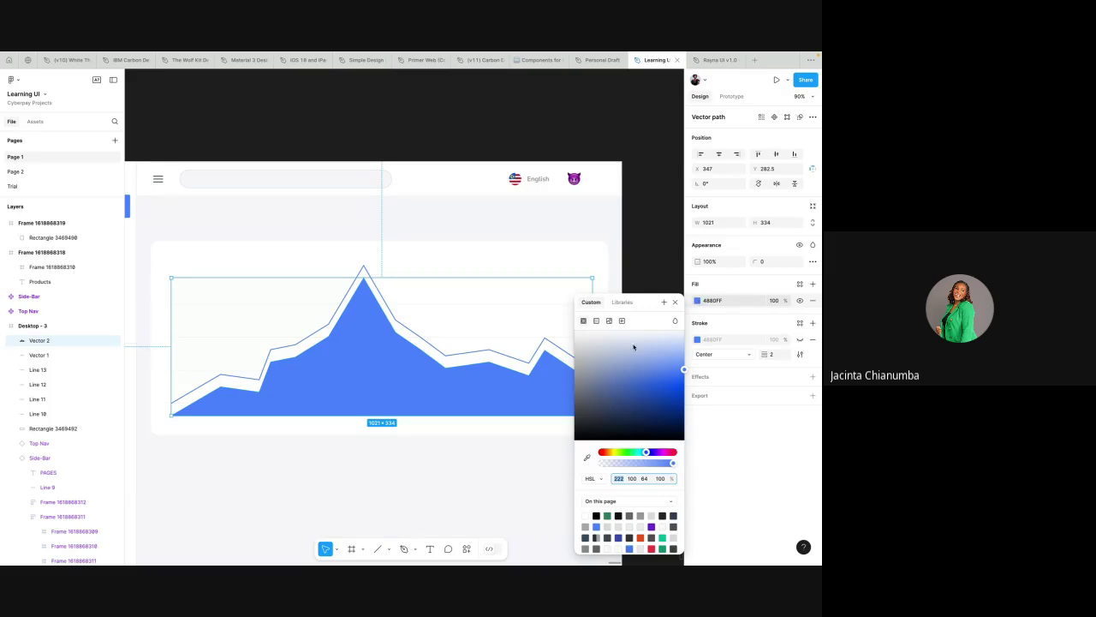
pyautogui.click(597, 322)
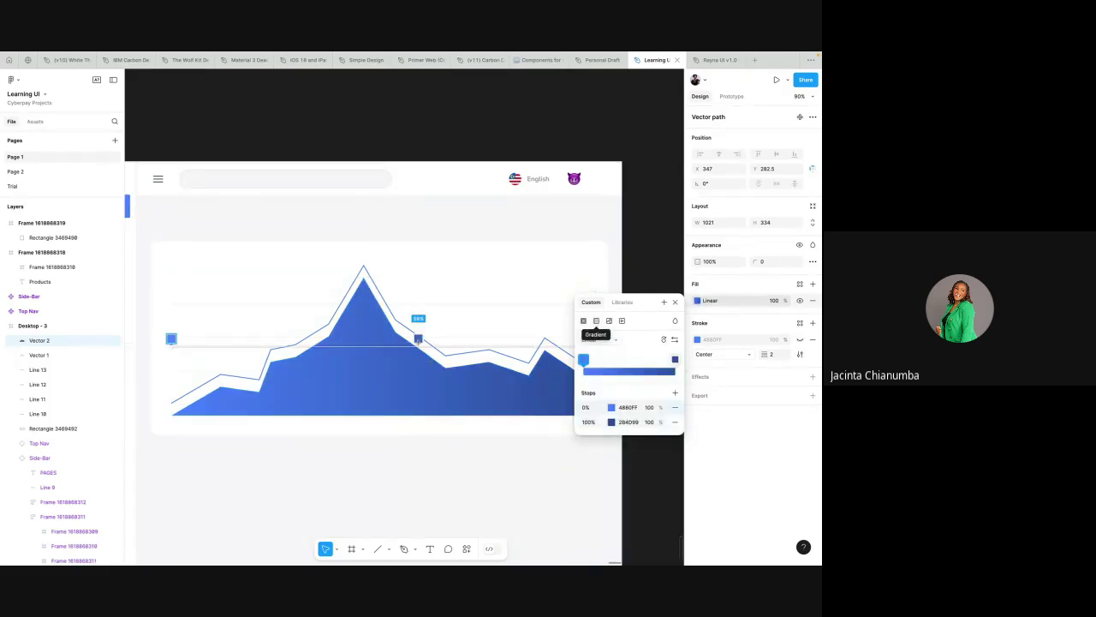
pyautogui.scroll(-4, 344, 329)
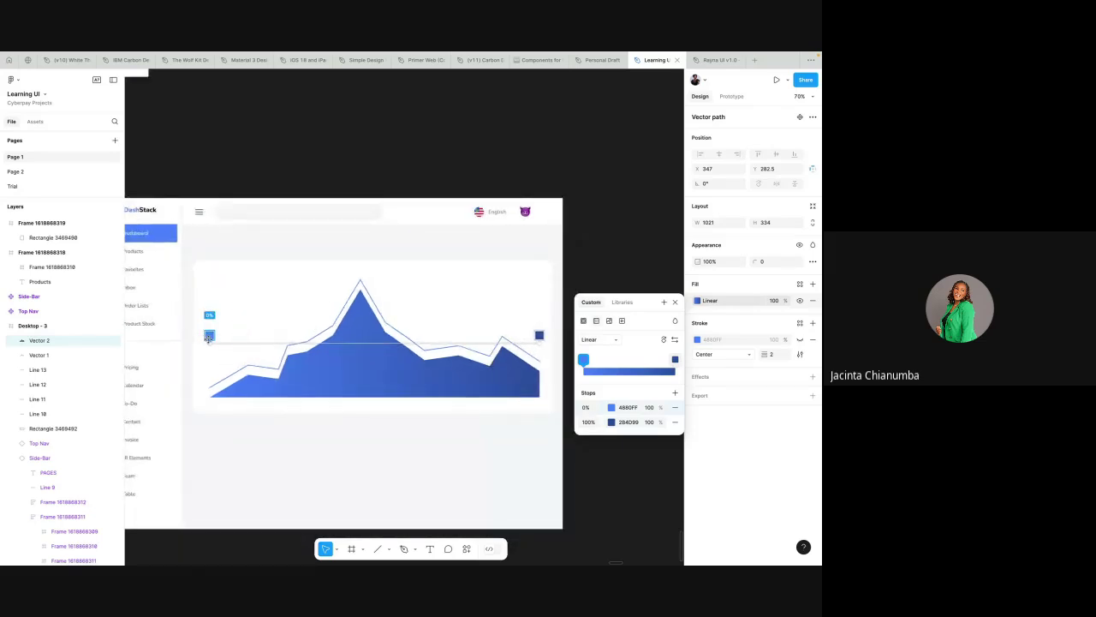
pyautogui.moveTo(209, 334); pyautogui.dragTo(357, 294)
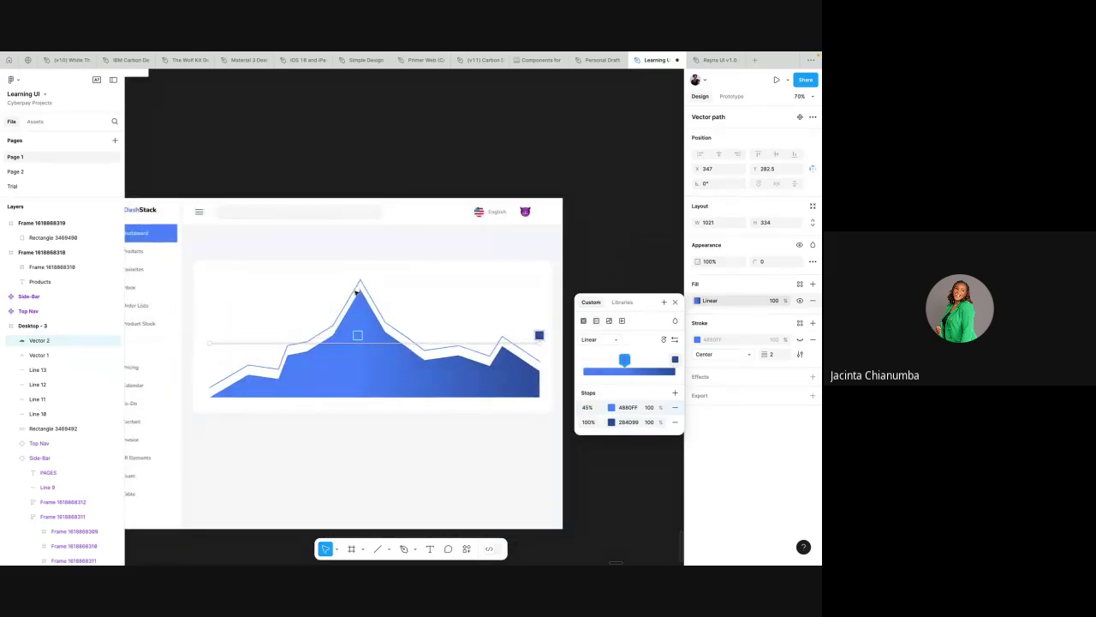
pyautogui.moveTo(209, 342); pyautogui.dragTo(361, 291)
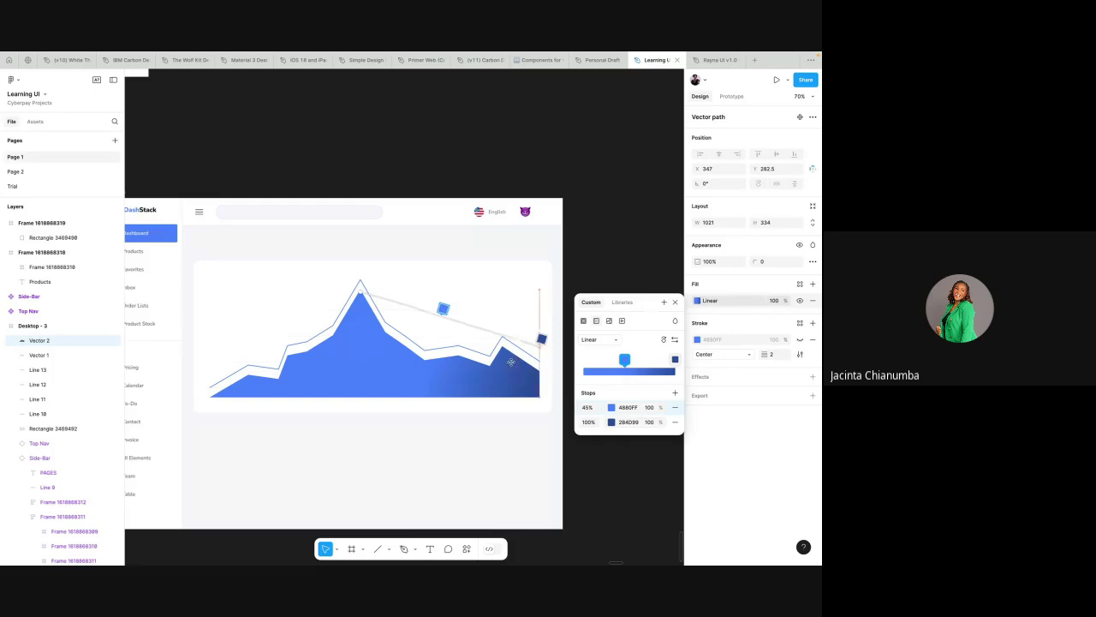
pyautogui.moveTo(541, 339); pyautogui.dragTo(505, 358)
pyautogui.moveTo(377, 387)
pyautogui.mouseDown()
pyautogui.moveTo(342, 391)
pyautogui.moveTo(368, 397)
pyautogui.mouseUp()
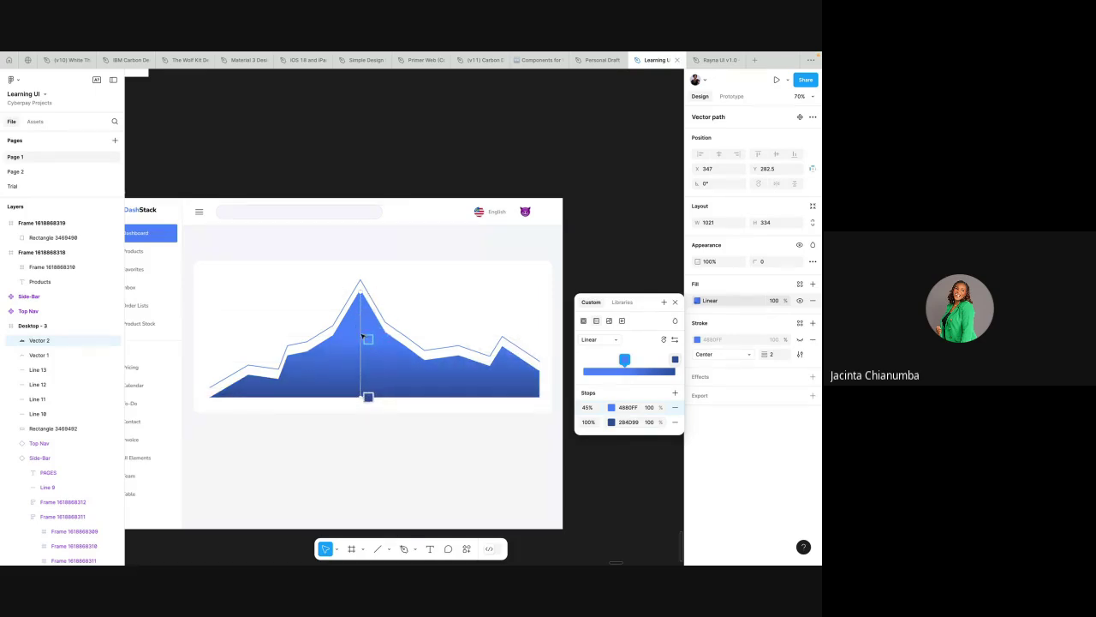
pyautogui.moveTo(365, 338); pyautogui.dragTo(368, 288)
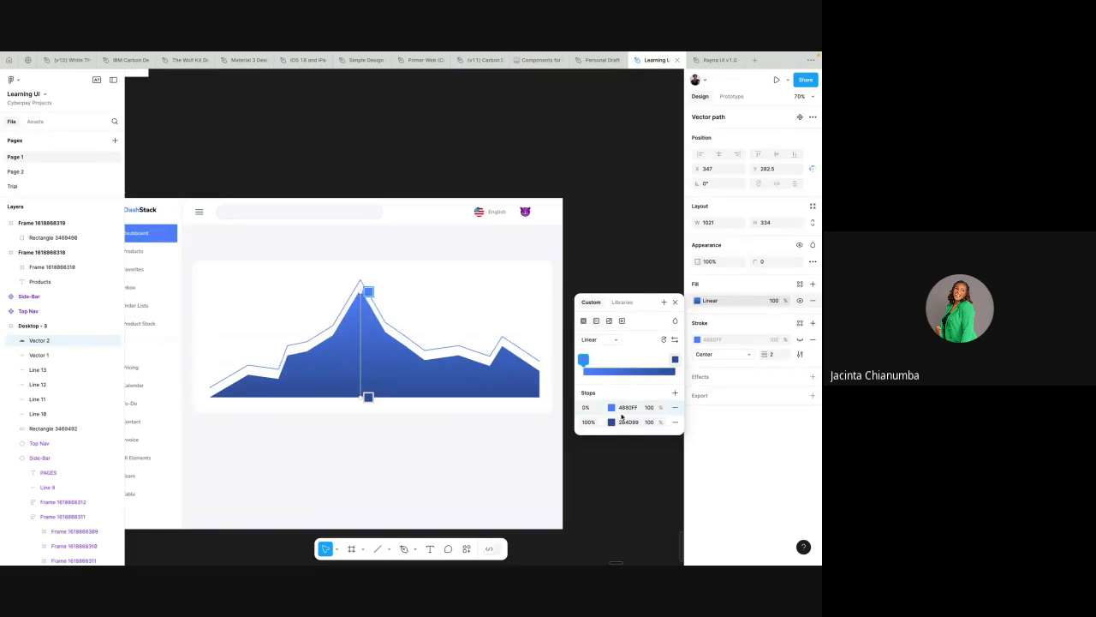
# - Lighten the gradient's 100% stop to near-white F7F9FD by raising its HSL lightness
pyautogui.click(612, 423)
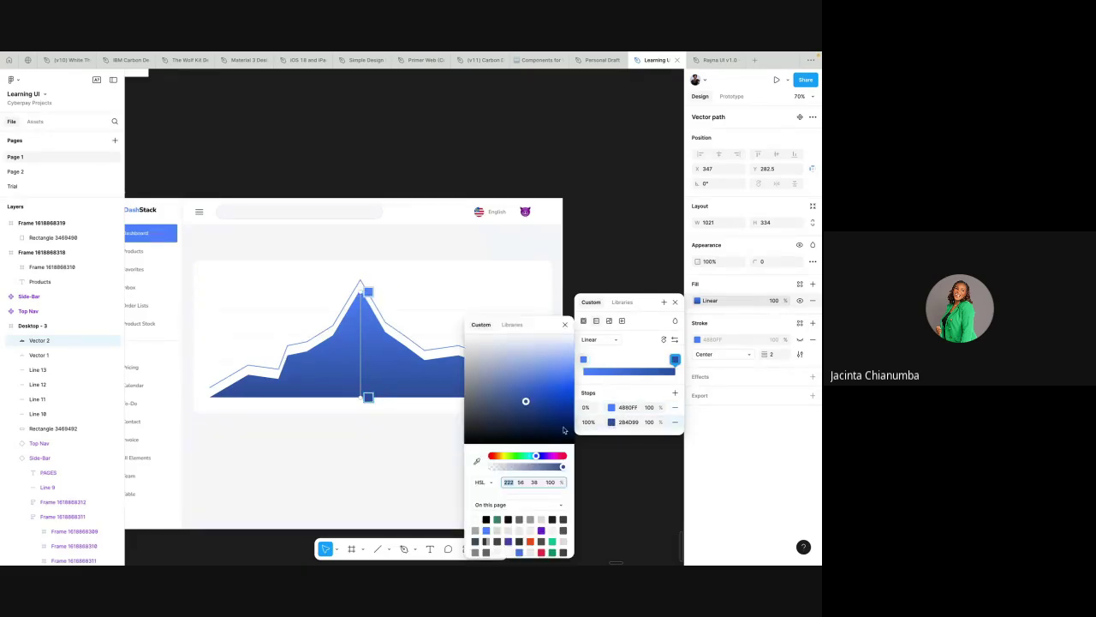
pyautogui.doubleClick(533, 482)
pyautogui.hotkey('shift', 'Up')
pyautogui.hotkey('shift', 'Up')
pyautogui.hotkey('shift', 'Up')
pyautogui.hotkey('shift', 'Up')
pyautogui.hotkey('shift', 'Up')
pyautogui.hotkey('shift', 'Up')
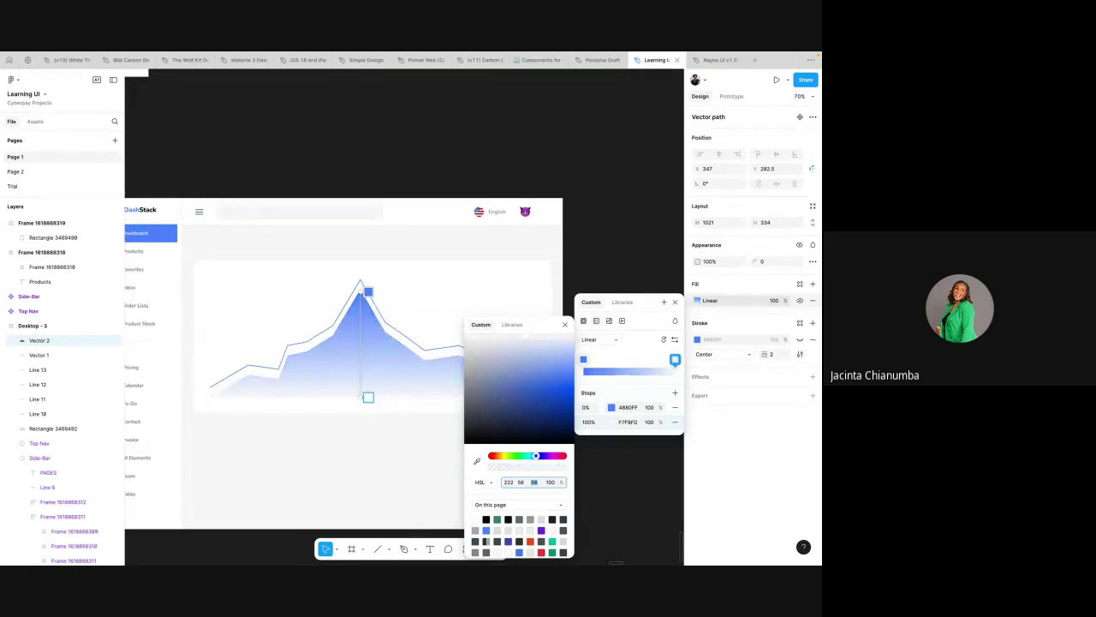
pyautogui.hotkey('shift', 'Down')
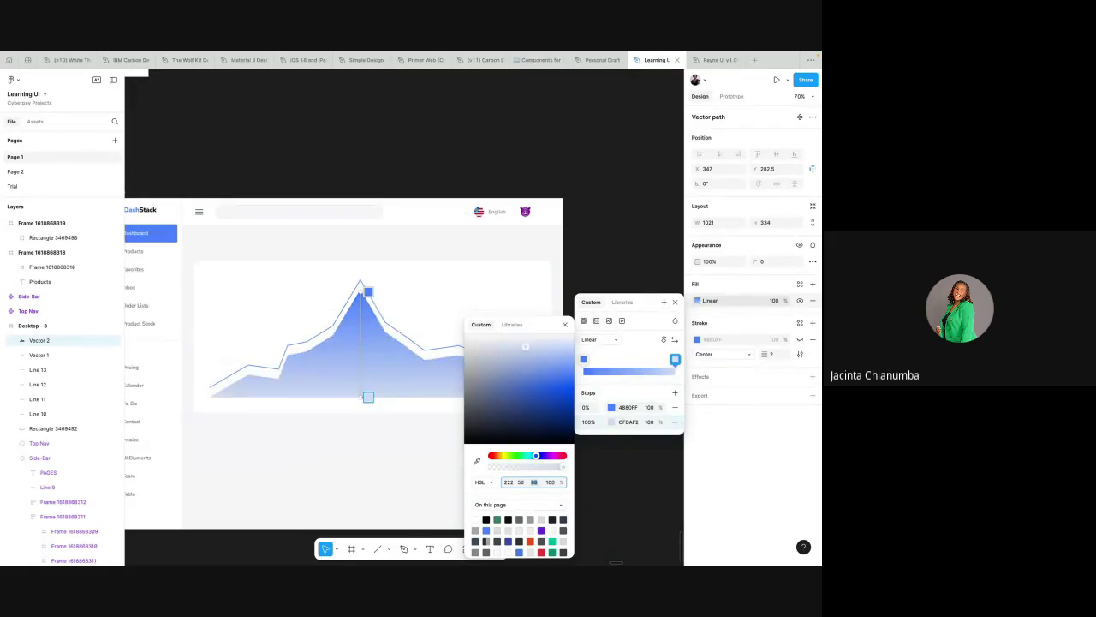
pyautogui.hotkey('shift', 'Up')
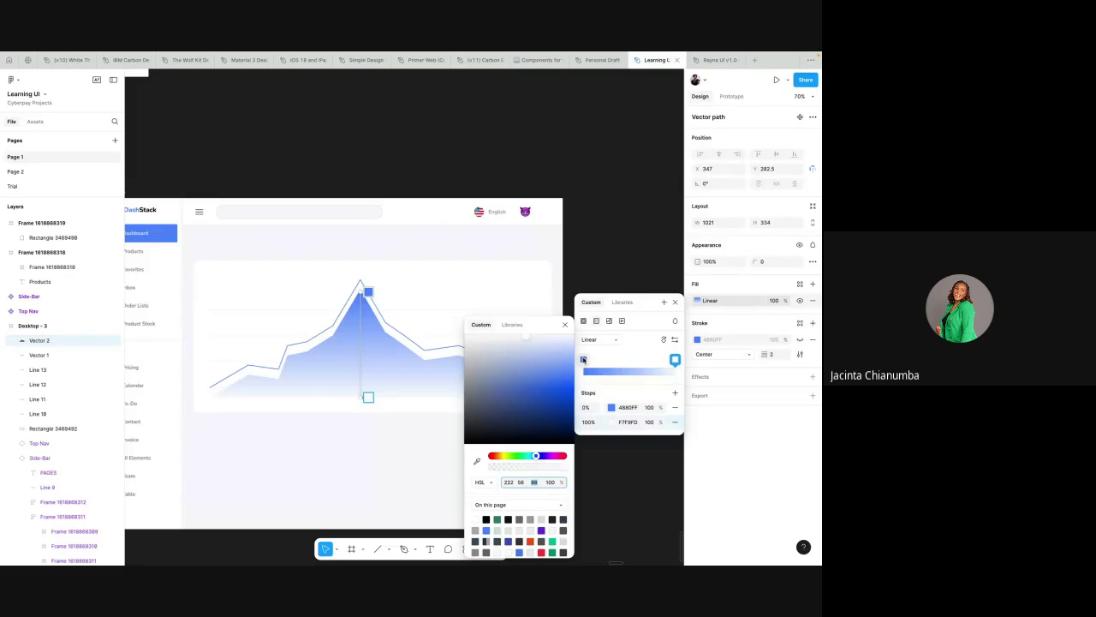
# - Lighten the gradient's 0% stop to pale blue ADC6FF by raising its HSL lightness to 84
pyautogui.click(583, 359)
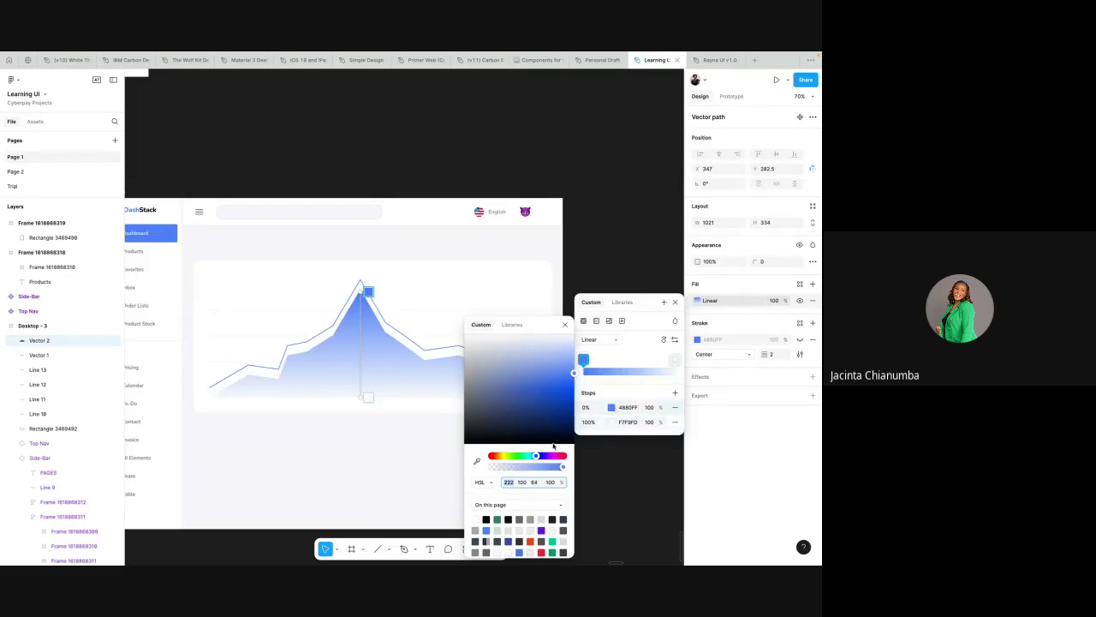
pyautogui.click(611, 408)
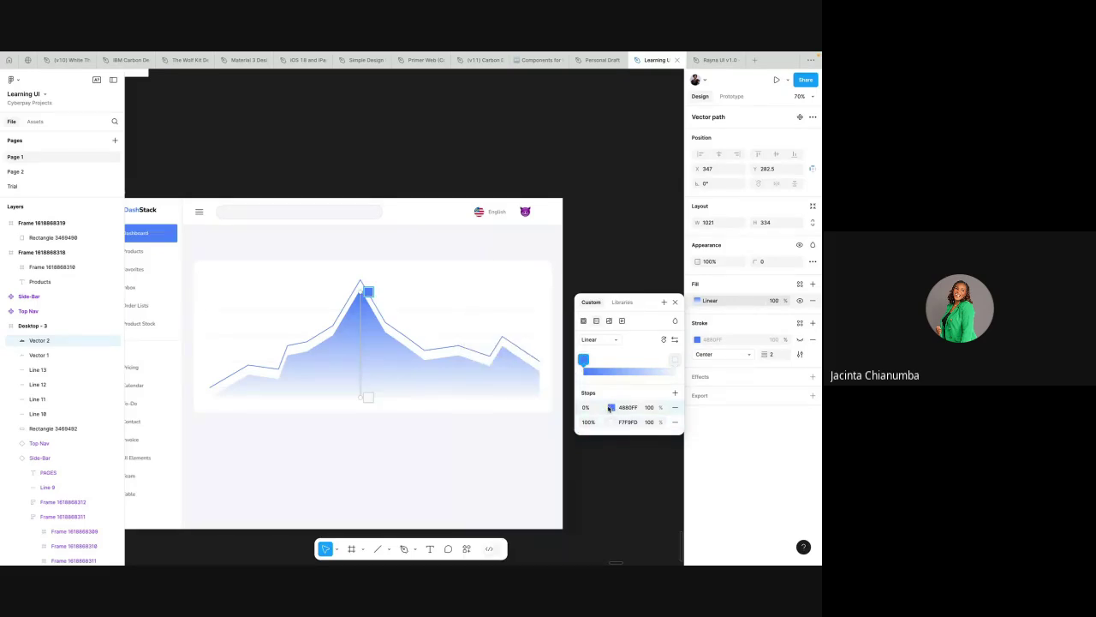
pyautogui.click(610, 407)
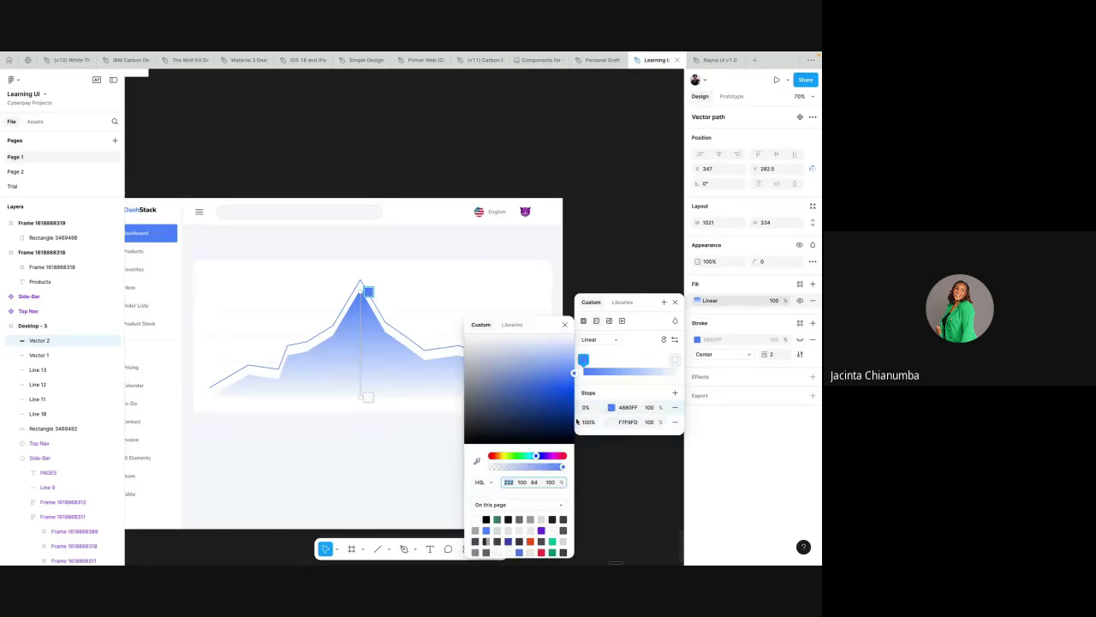
pyautogui.click(535, 482)
pyautogui.hotkey('shift', 'Up')
pyautogui.hotkey('shift', 'Up')
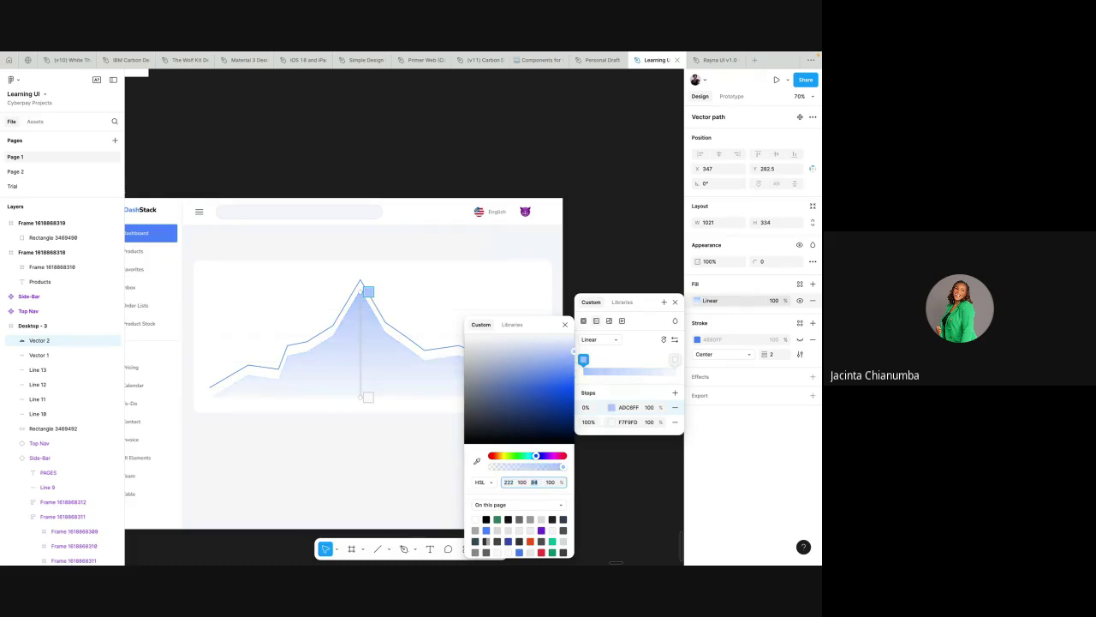
pyautogui.click(588, 263)
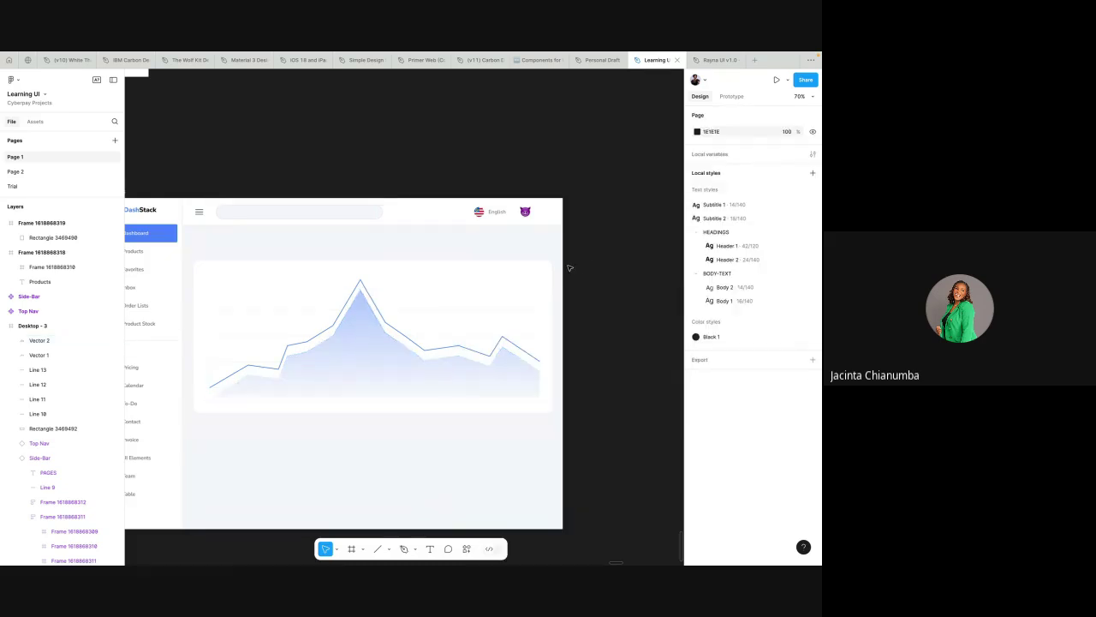
# - Nudge the gradient area up until its upper edge lines up with the blue chart line, and deselect it
pyautogui.click(463, 370)
pyautogui.hotkey('shift', 'Up')
pyautogui.hotkey('shift', 'Up')
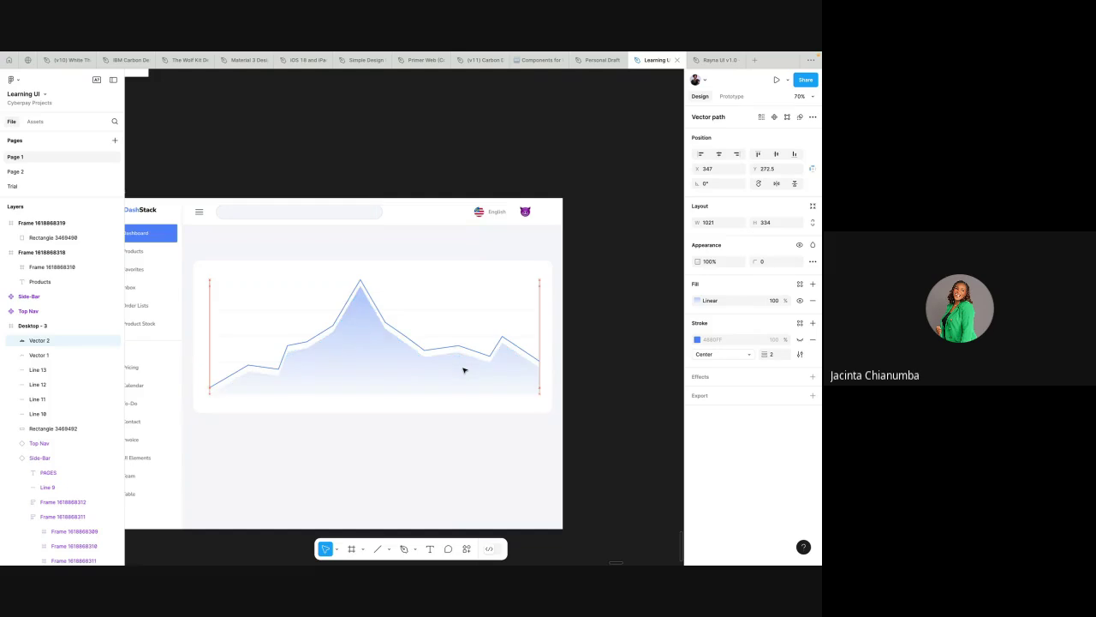
pyautogui.press('Up')
pyautogui.press('Up')
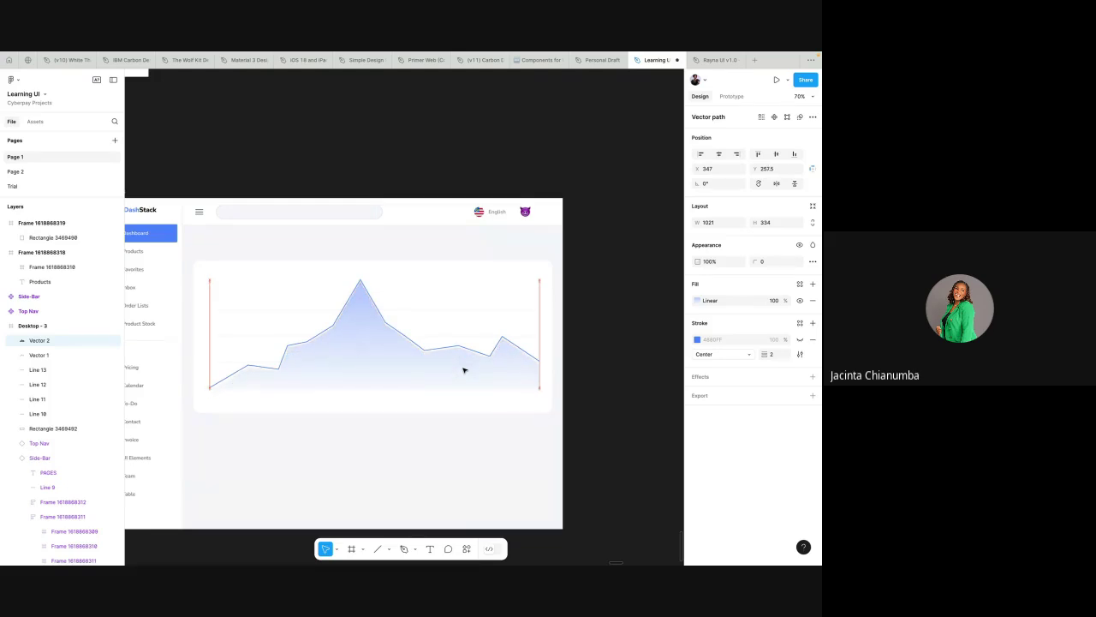
pyautogui.press('Up')
pyautogui.press('Right')
pyautogui.press('Left')
pyautogui.press('Down')
pyautogui.press('Down')
pyautogui.click(580, 326)
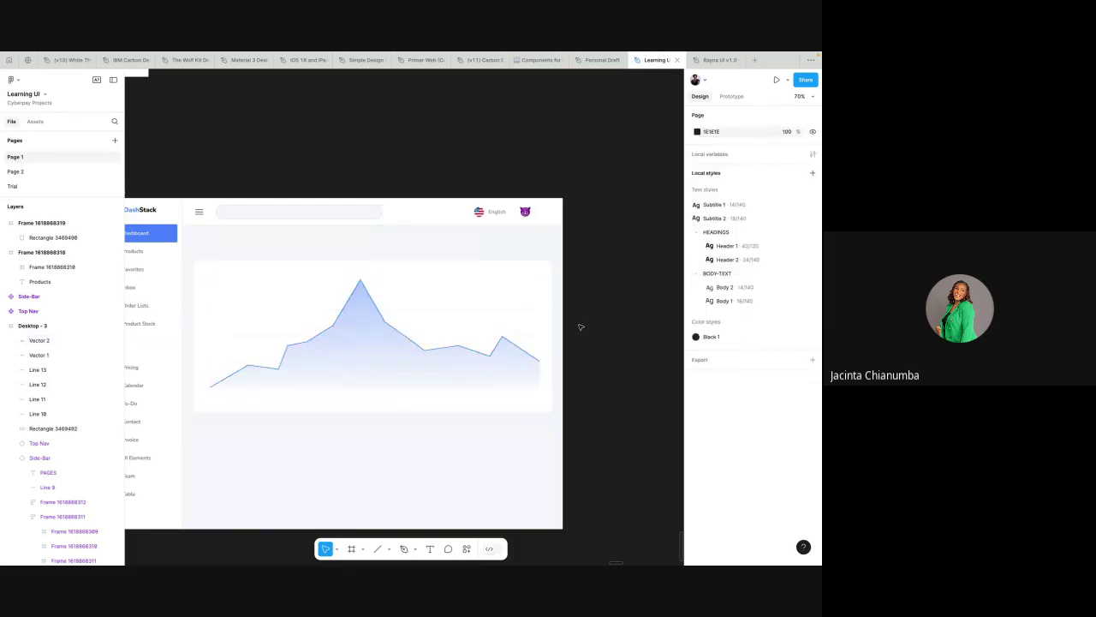
# - Nudge the blue chart line vertically until it follows the upper edge of the gradient area, and deselect it
pyautogui.keyDown('ctrl'); pyautogui.scroll(-2, 581, 326); pyautogui.keyUp('ctrl')
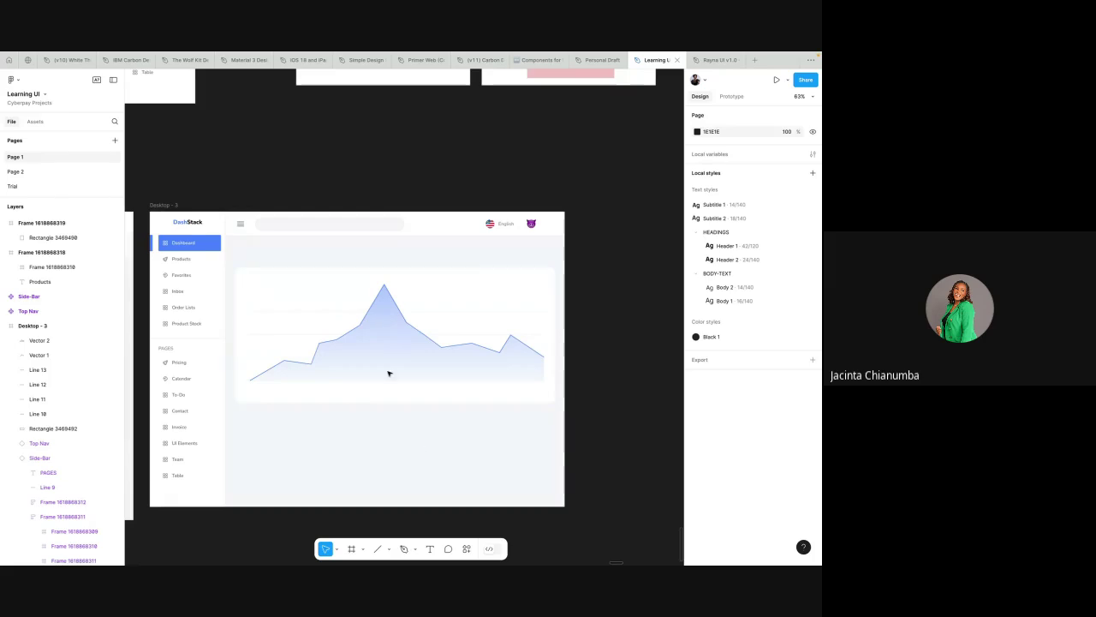
pyautogui.keyDown('ctrl'); pyautogui.scroll(5, 322, 361); pyautogui.keyUp('ctrl')
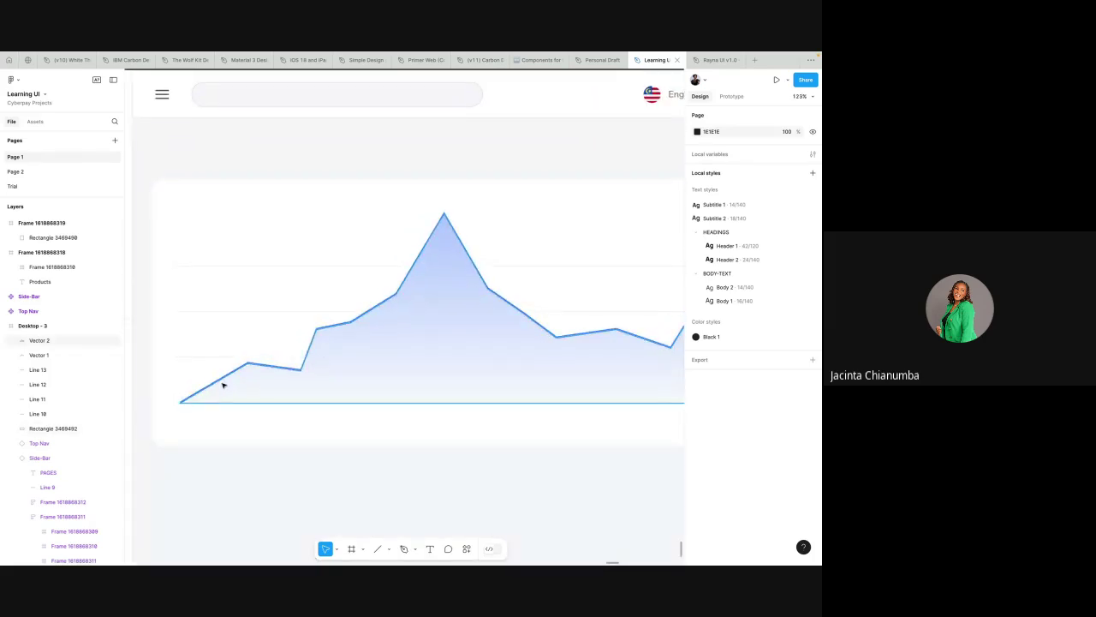
pyautogui.click(246, 384)
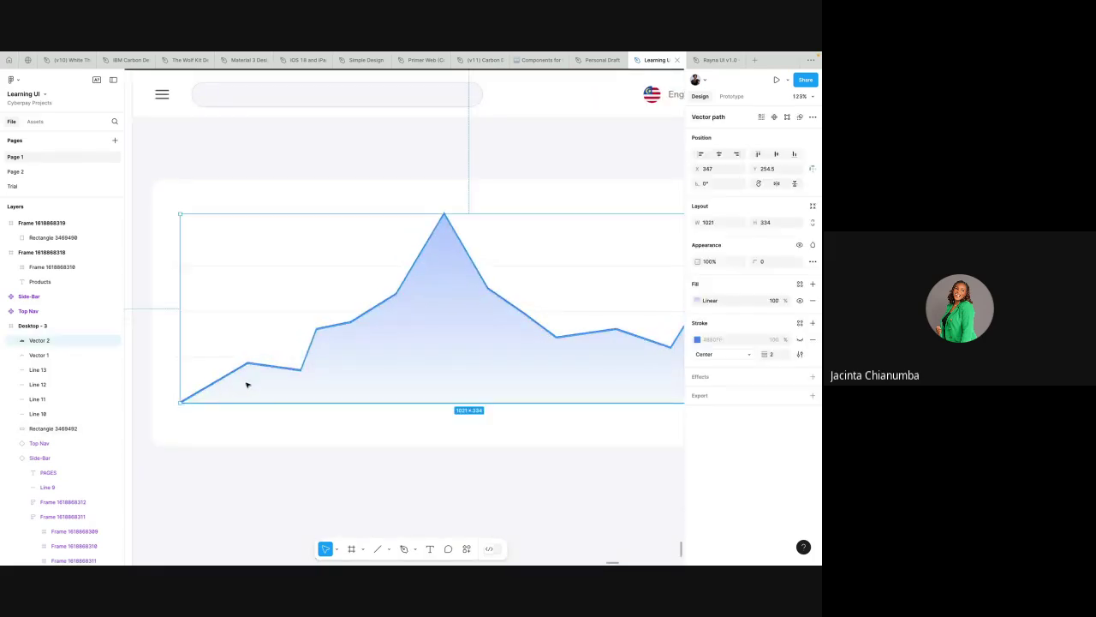
pyautogui.click(343, 324)
pyautogui.press('Up')
pyautogui.press('Up')
pyautogui.press('Up')
pyautogui.press('Up')
pyautogui.press('Up')
pyautogui.press('Up')
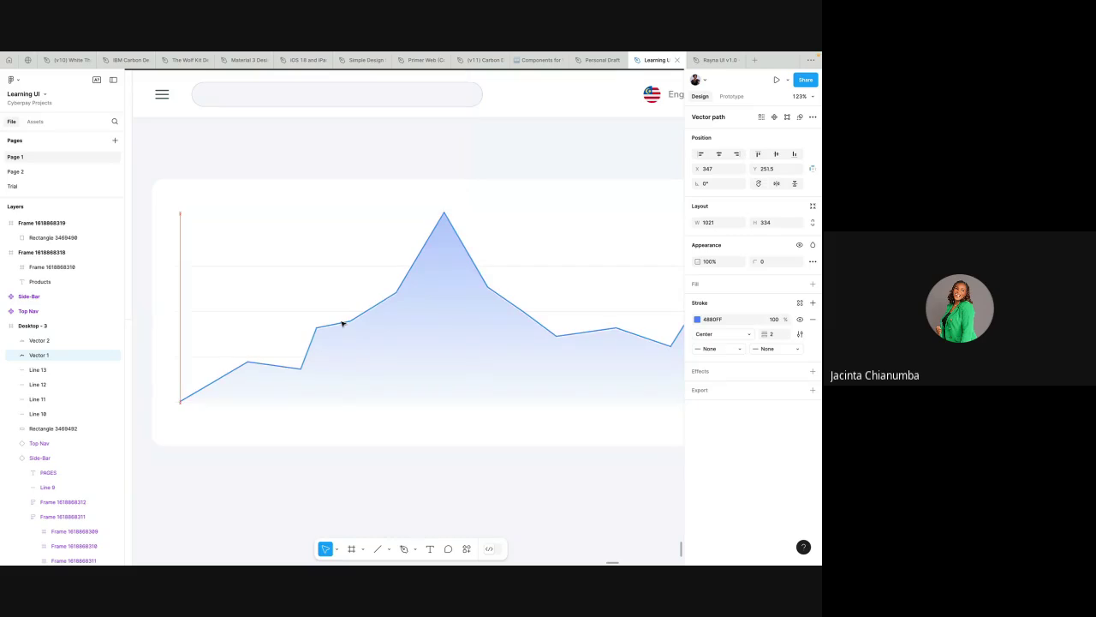
pyautogui.click(342, 323)
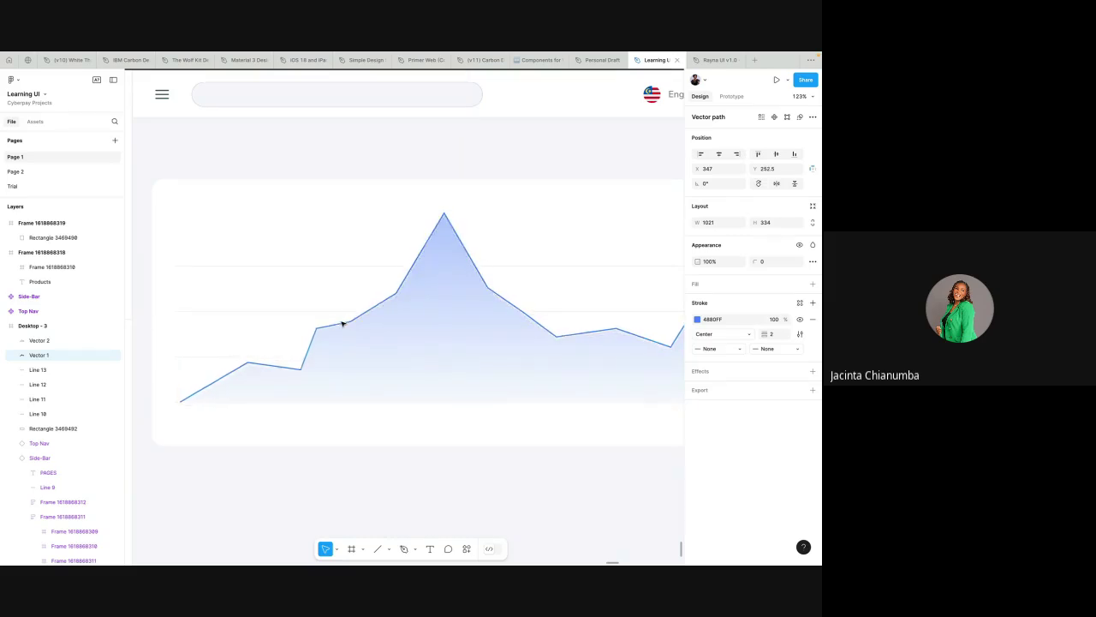
pyautogui.press('Escape')
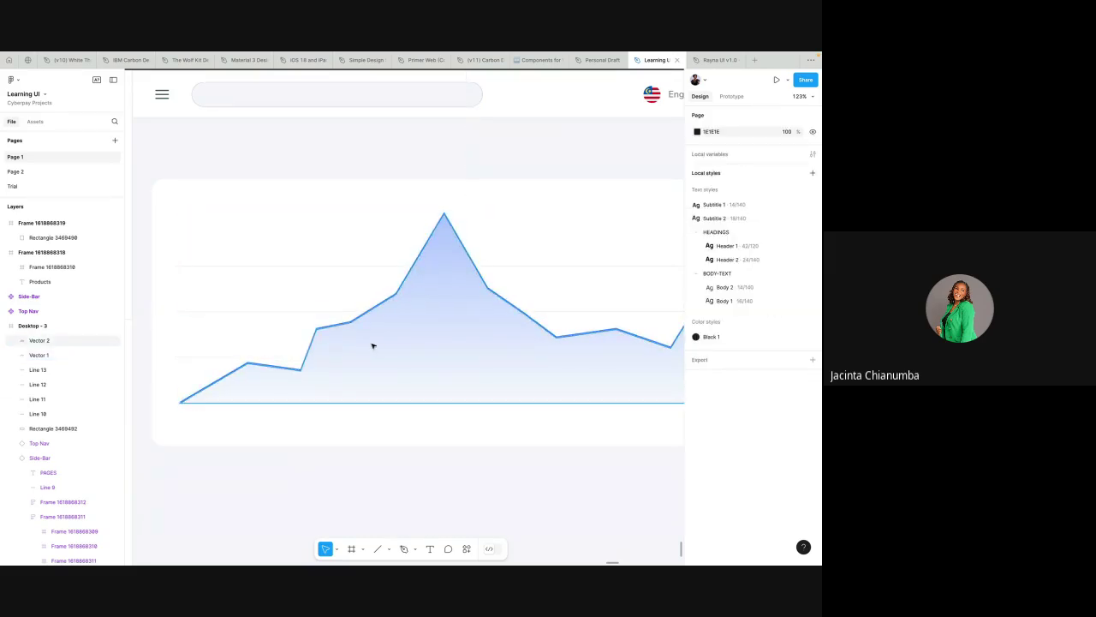
# - Select the gradient area together with the blue chart line and nudge both slightly up and sideways to X 336
pyautogui.click(372, 345)
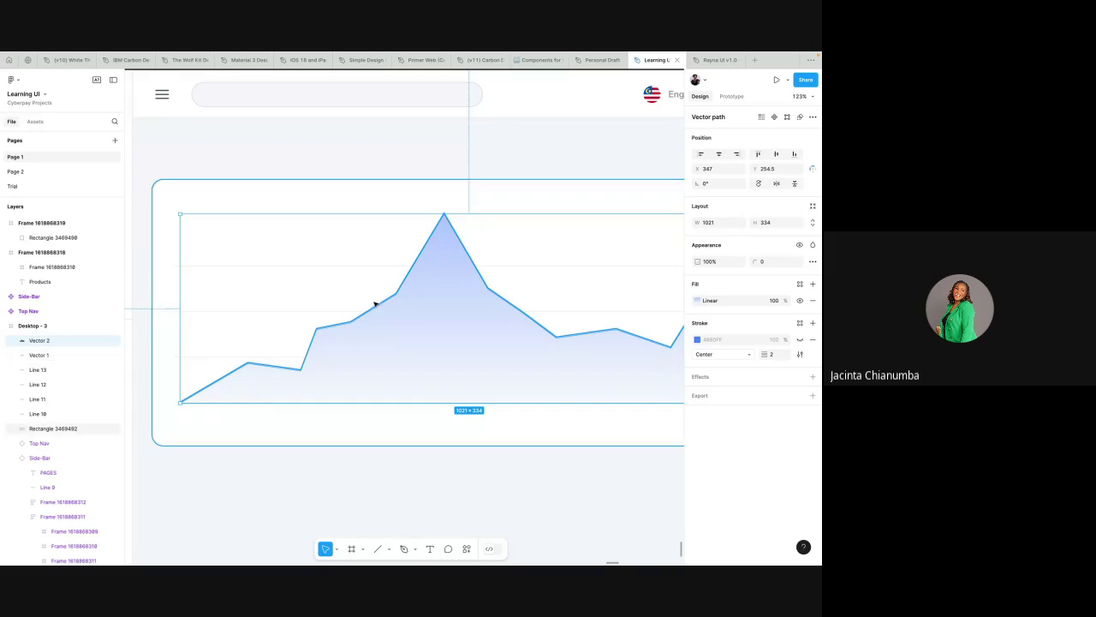
pyautogui.keyDown('shift'); pyautogui.click(374, 307); pyautogui.keyUp('shift')
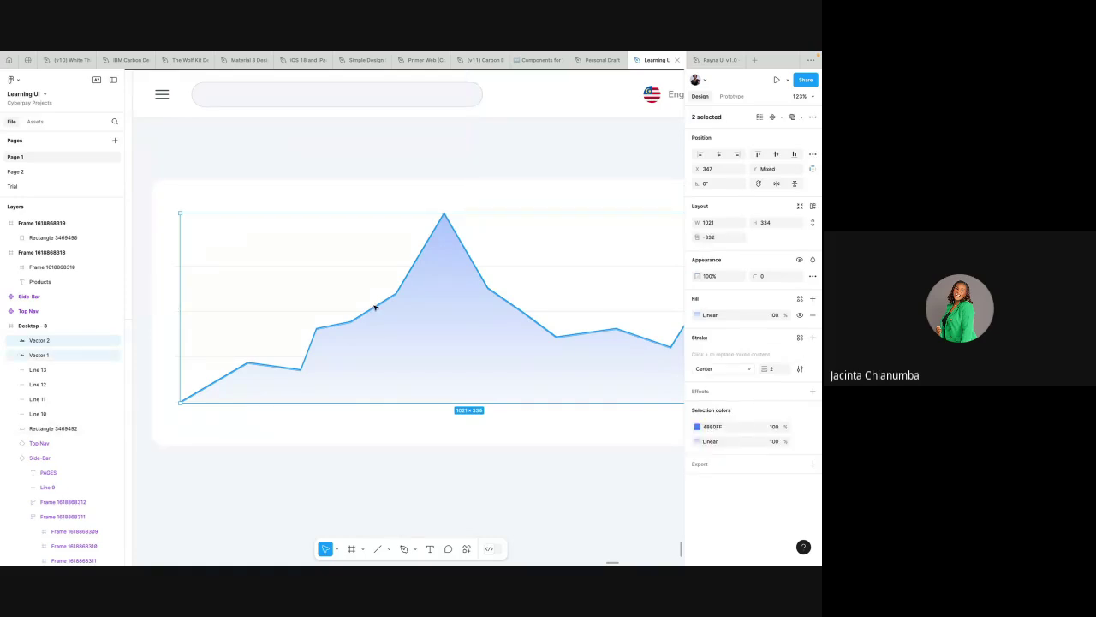
pyautogui.hotkey('shift', 'Up')
pyautogui.press('Left')
pyautogui.press('Down')
pyautogui.press('Down')
pyautogui.press('Down')
pyautogui.press('Down')
pyautogui.press('Down')
pyautogui.press('Down')
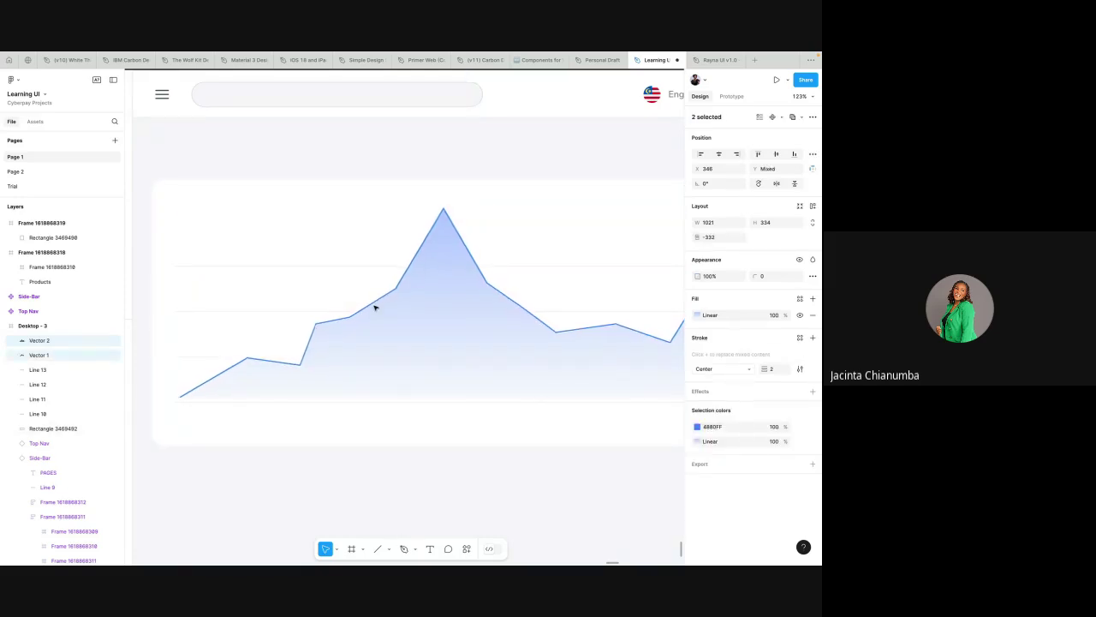
pyautogui.press('Left')
pyautogui.press('Left')
pyautogui.press('Left')
pyautogui.press('Left')
pyautogui.press('Left')
pyautogui.press('Left')
pyautogui.press('Left')
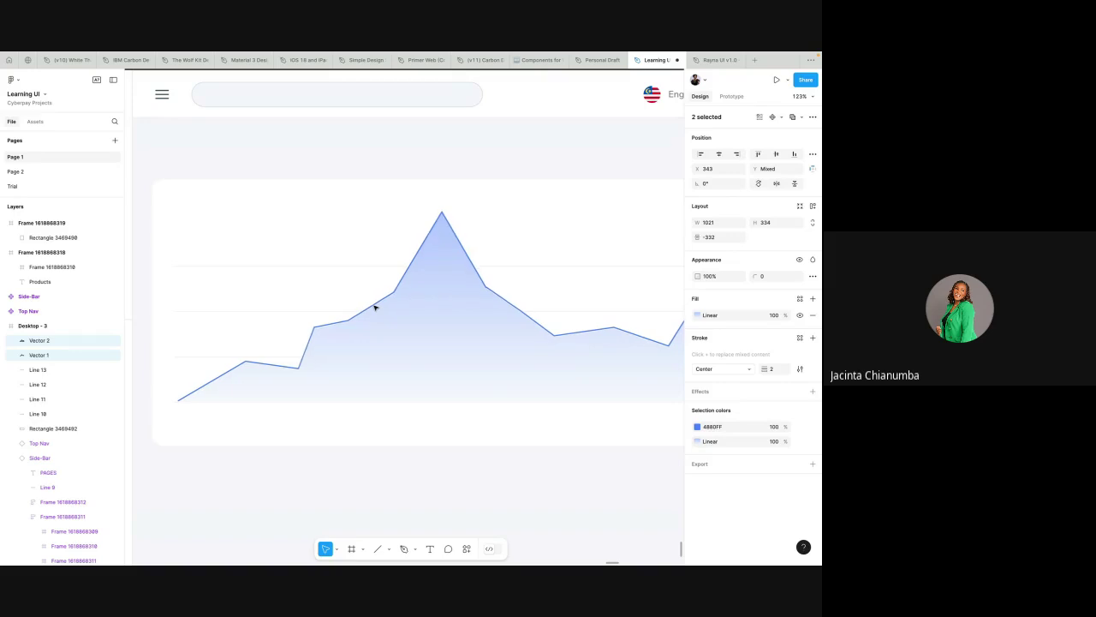
pyautogui.scroll(-5, 374, 307)
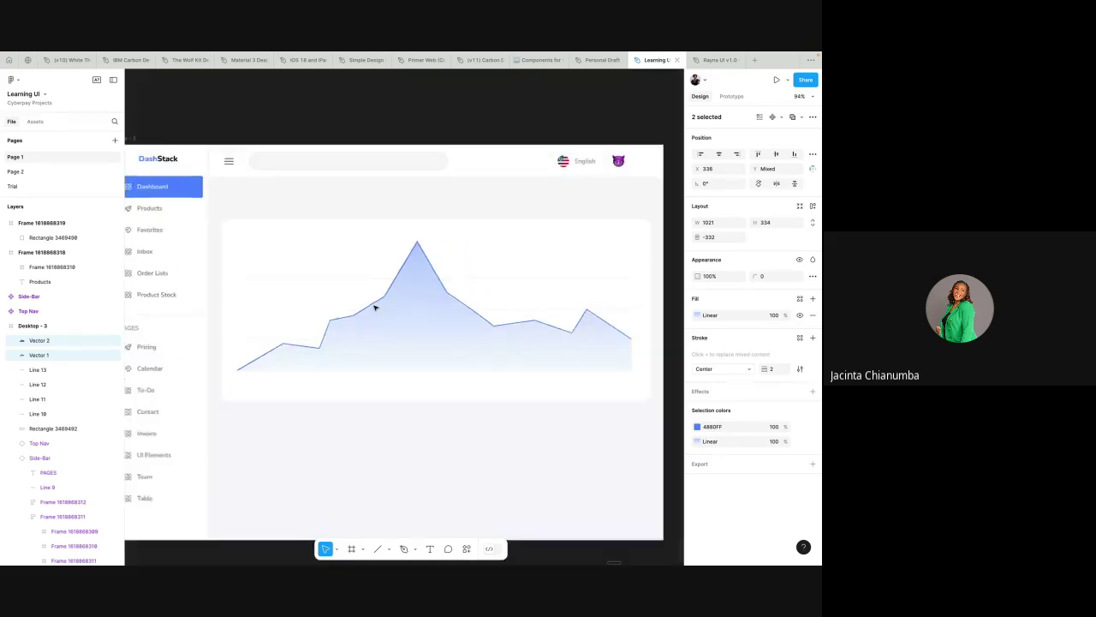
# - Lighten the area gradient's 0% stop to C2D5FF by raising its HSL lightness, and deselect the area
pyautogui.click(483, 365)
pyautogui.scroll(-2, 482, 364)
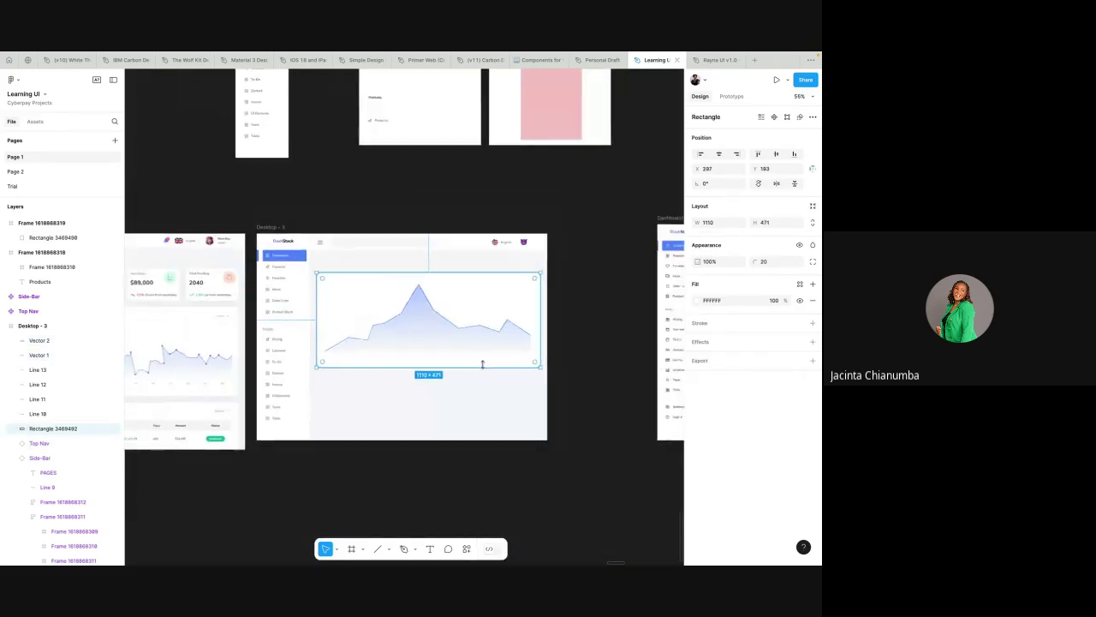
pyautogui.doubleClick(475, 292)
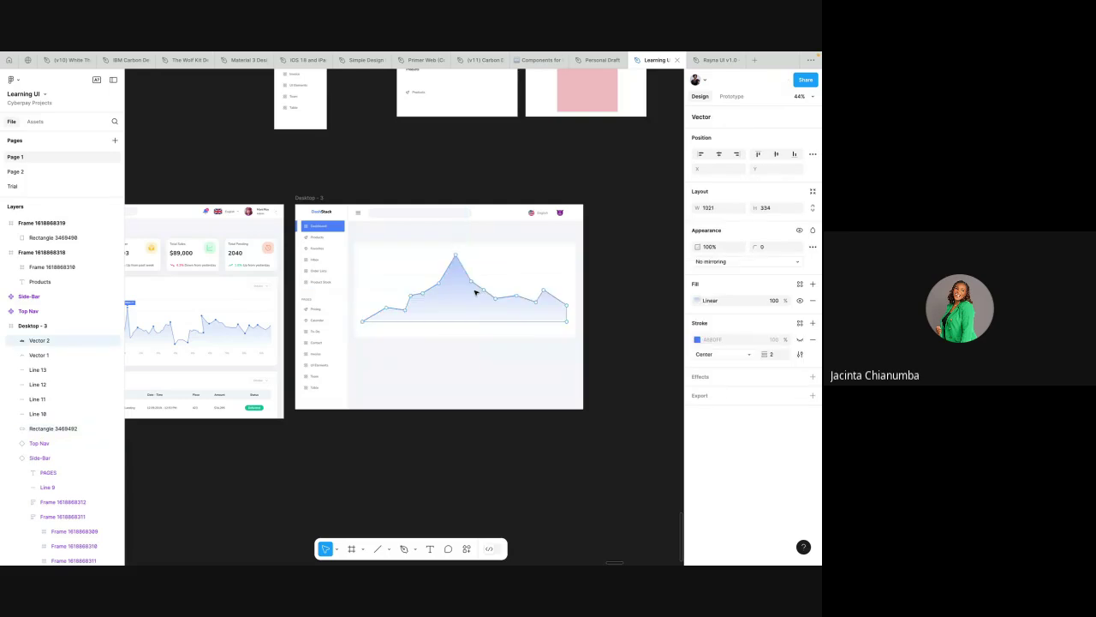
pyautogui.press('Escape')
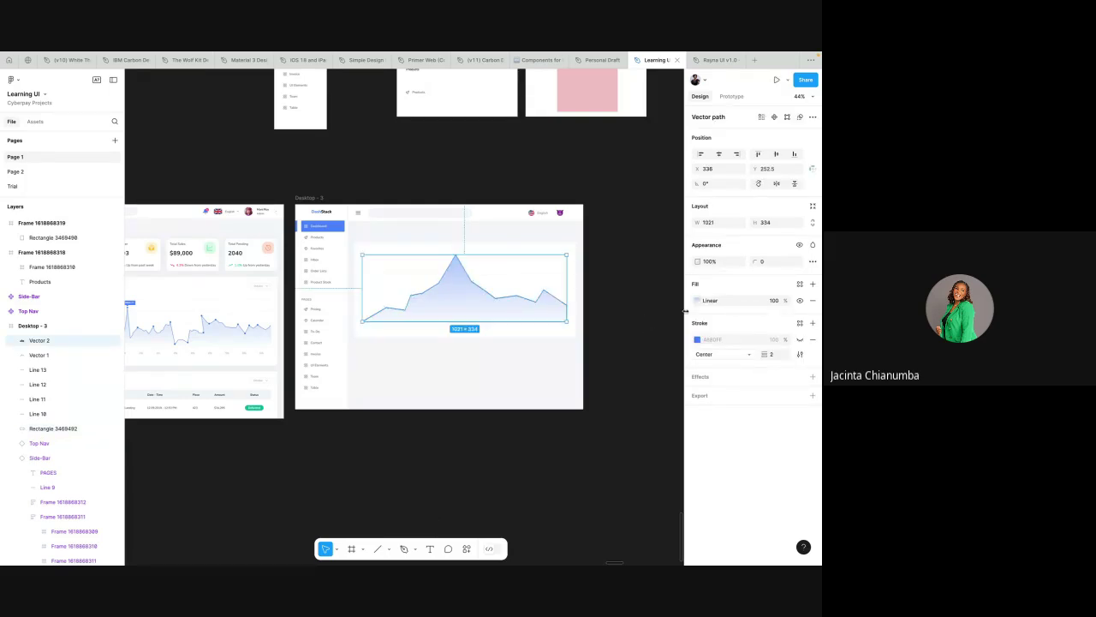
pyautogui.click(698, 301)
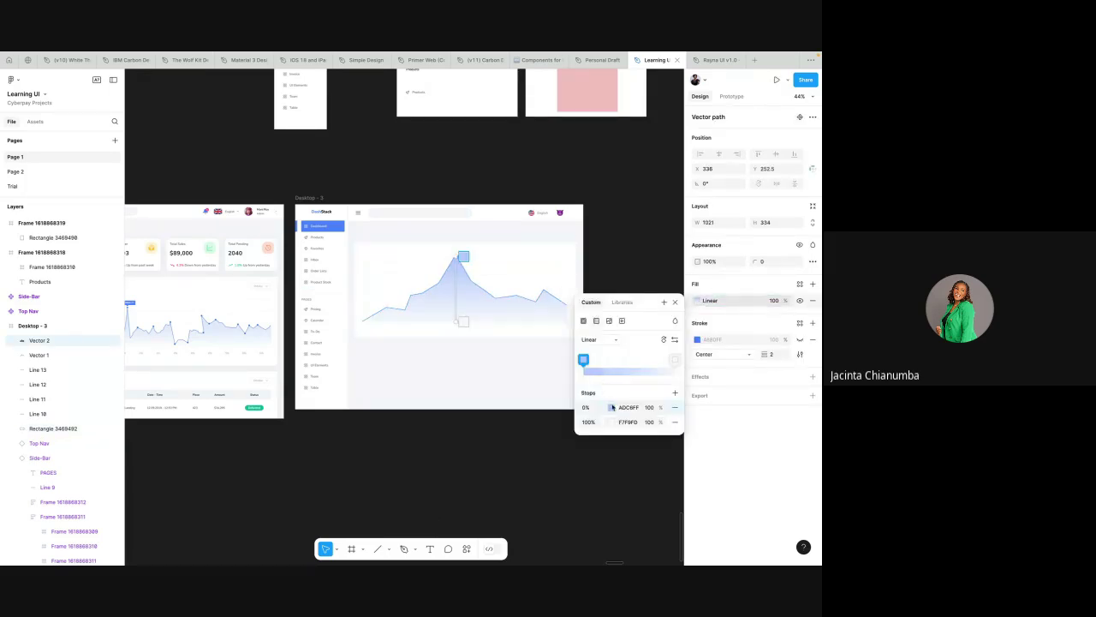
pyautogui.click(611, 407)
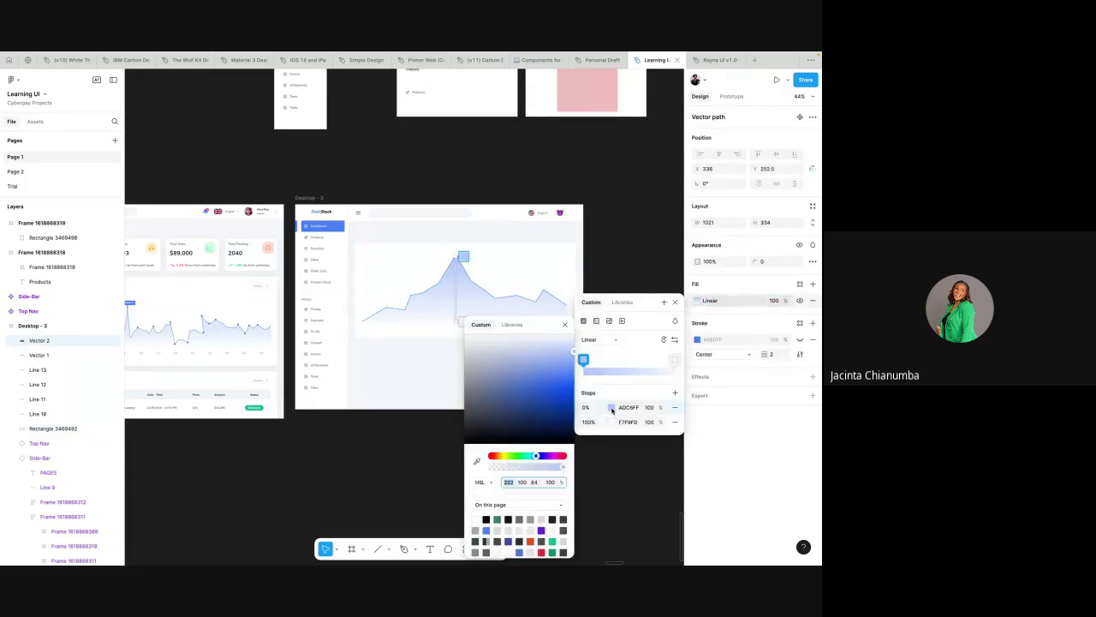
pyautogui.click(538, 483)
pyautogui.press('Up')
pyautogui.press('Up')
pyautogui.press('Up')
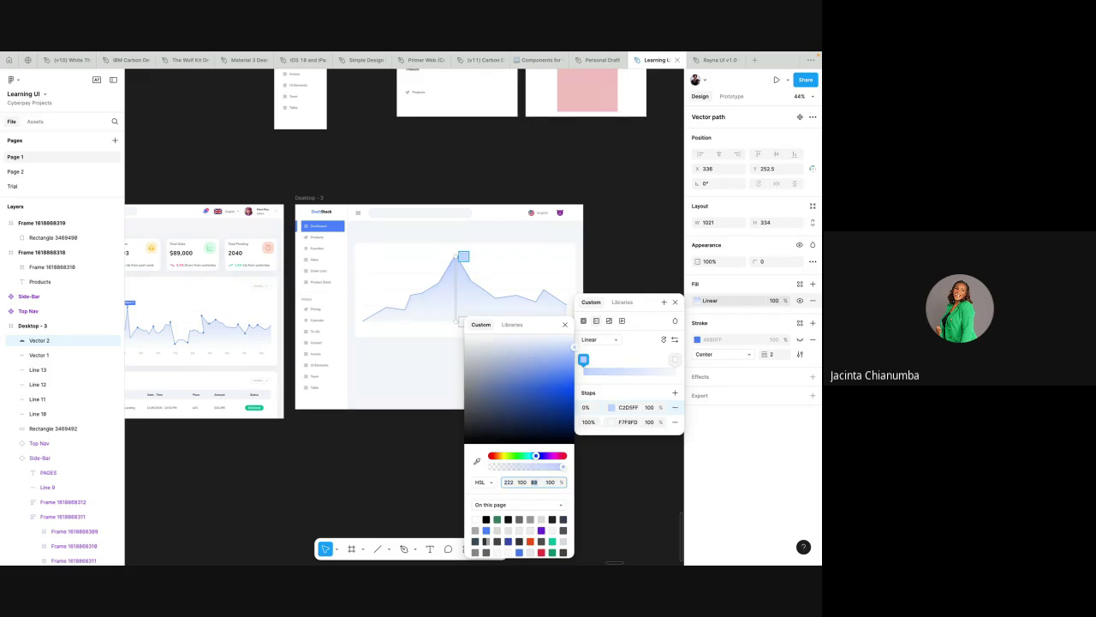
pyautogui.click(627, 257)
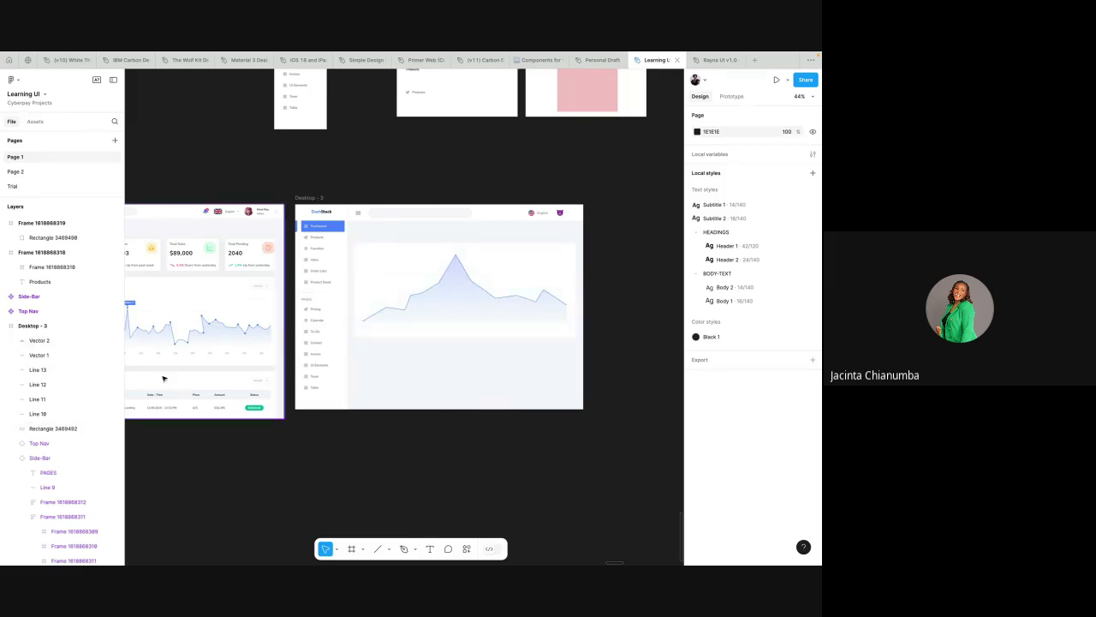
# - Set the gradient area's fill opacity to 80%, and deselect the area
pyautogui.click(438, 313)
pyautogui.scroll(5, 438, 313)
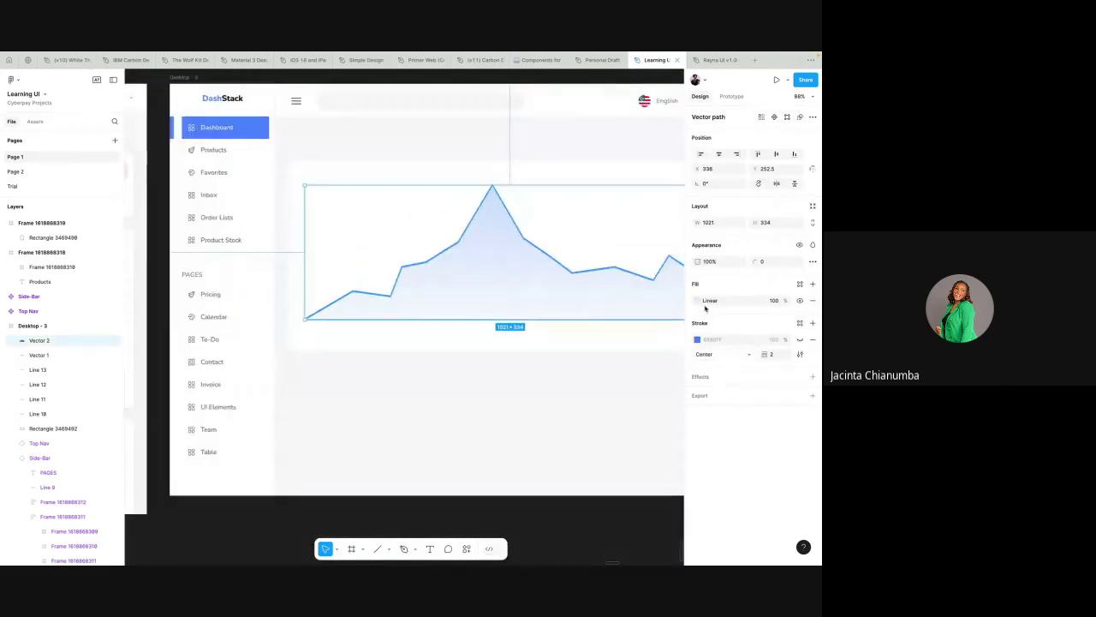
pyautogui.click(775, 301)
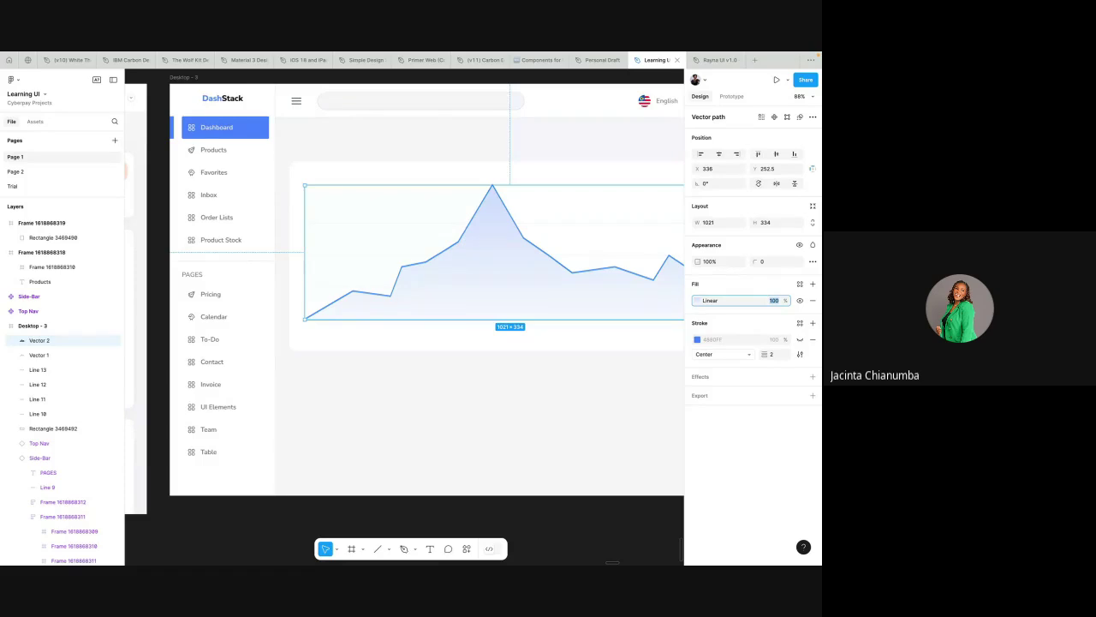
pyautogui.write('80')
pyautogui.press('Return')
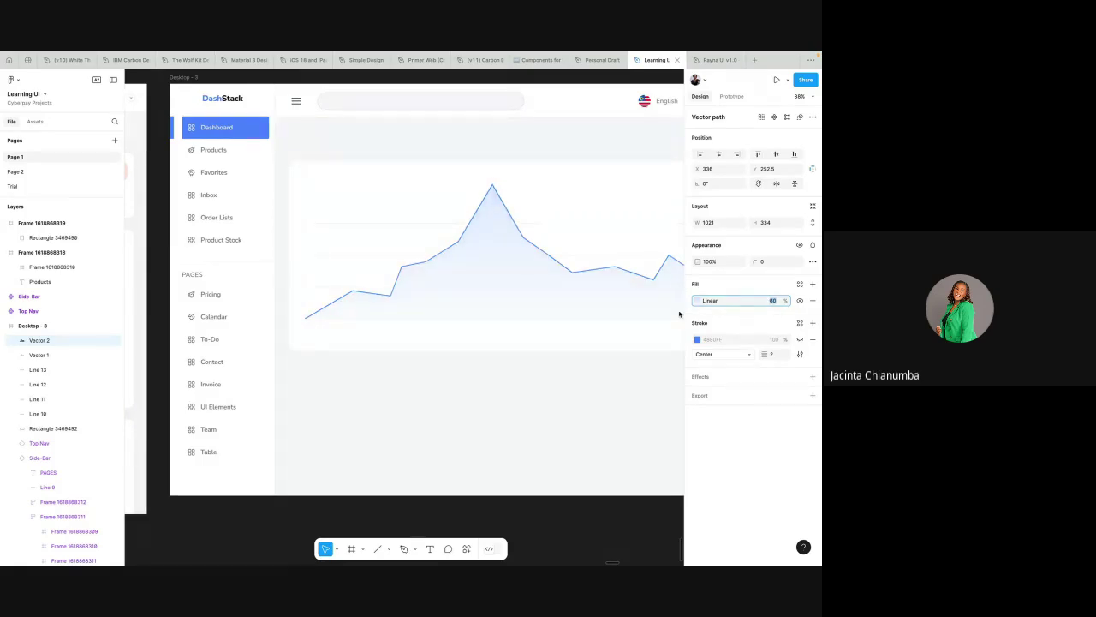
pyautogui.scroll(-5, 579, 242)
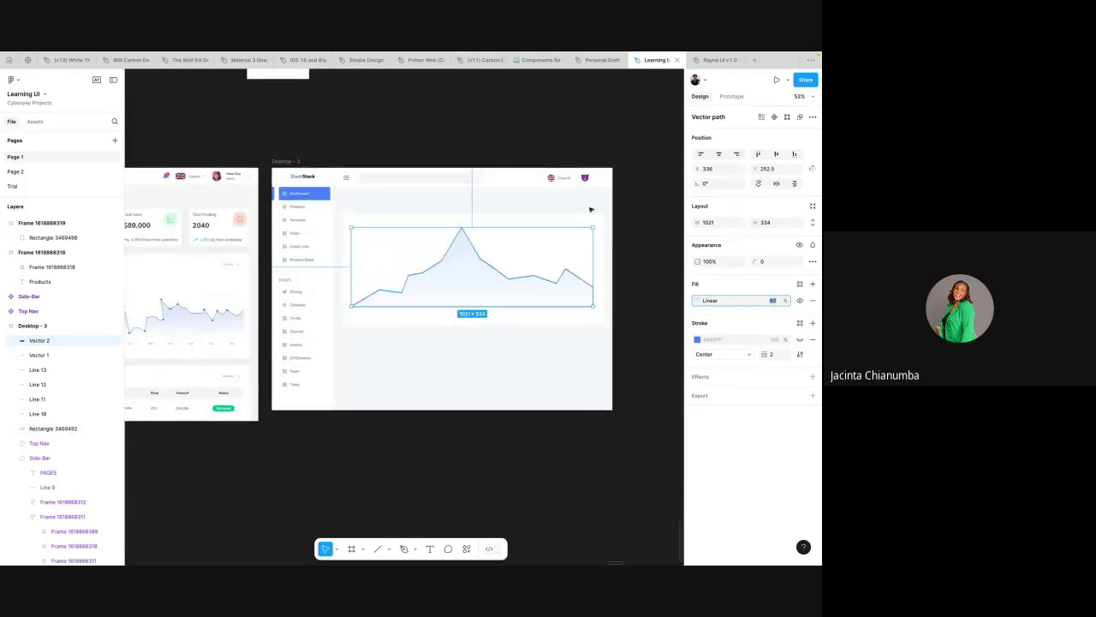
pyautogui.click(639, 307)
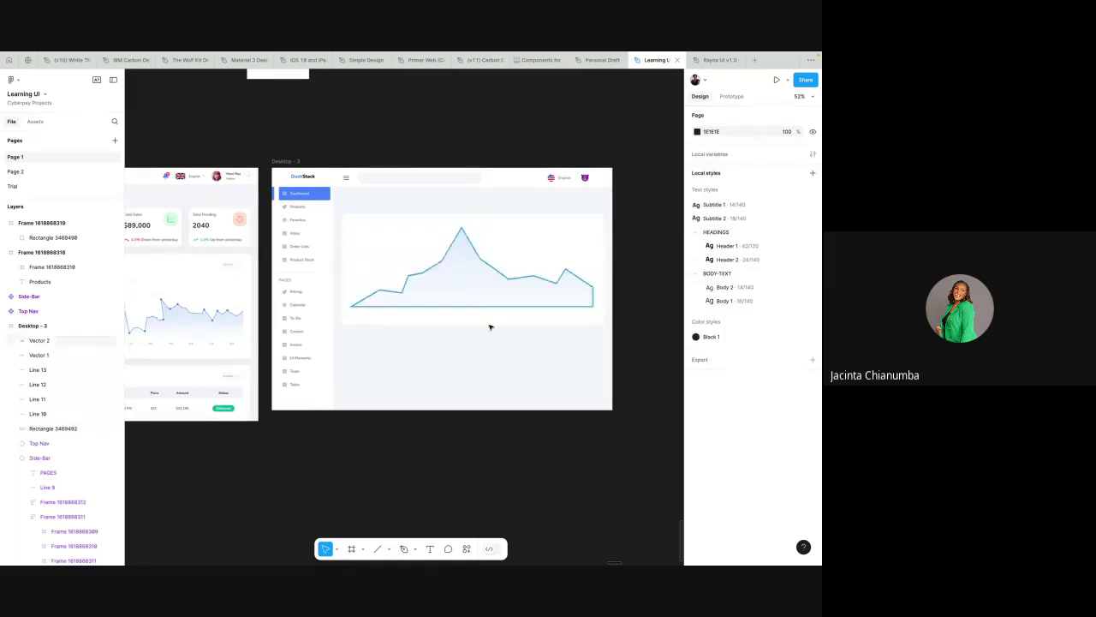
# - Examine the data-point dots and value label on the reference dashboard's Sales Details chart
pyautogui.hscroll(-2, 488, 328)
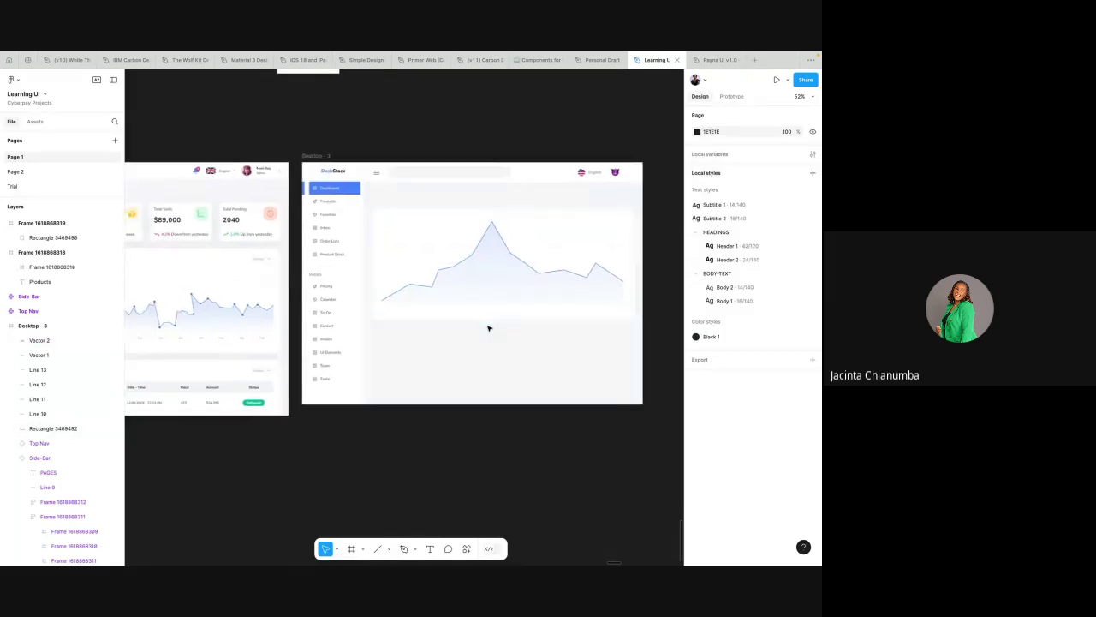
pyautogui.hscroll(-2, 489, 328)
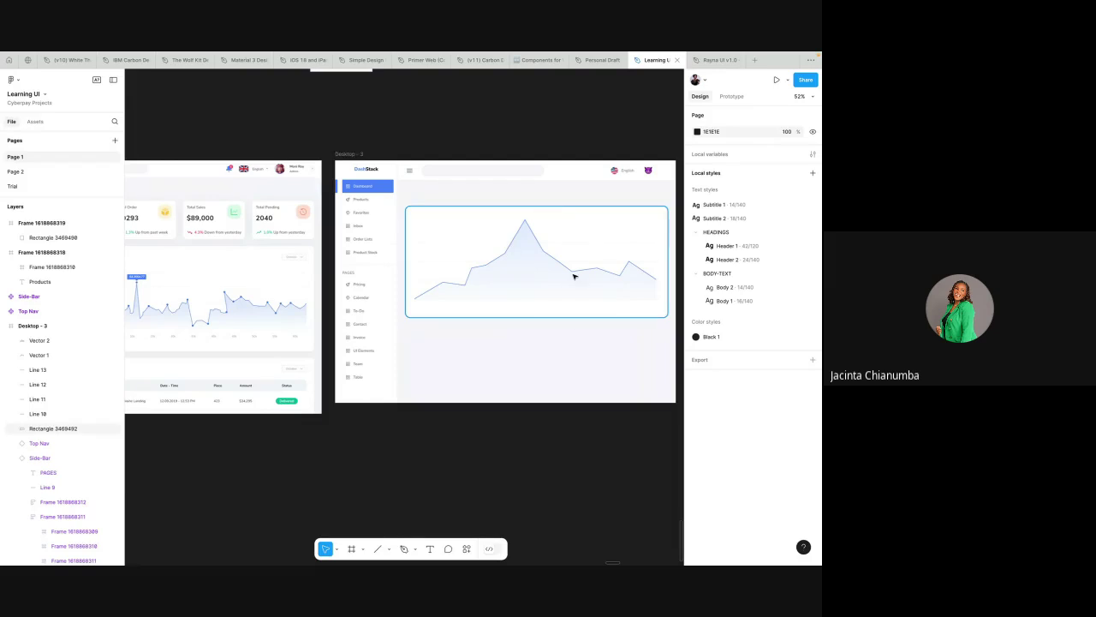
pyautogui.hscroll(-5, 515, 331)
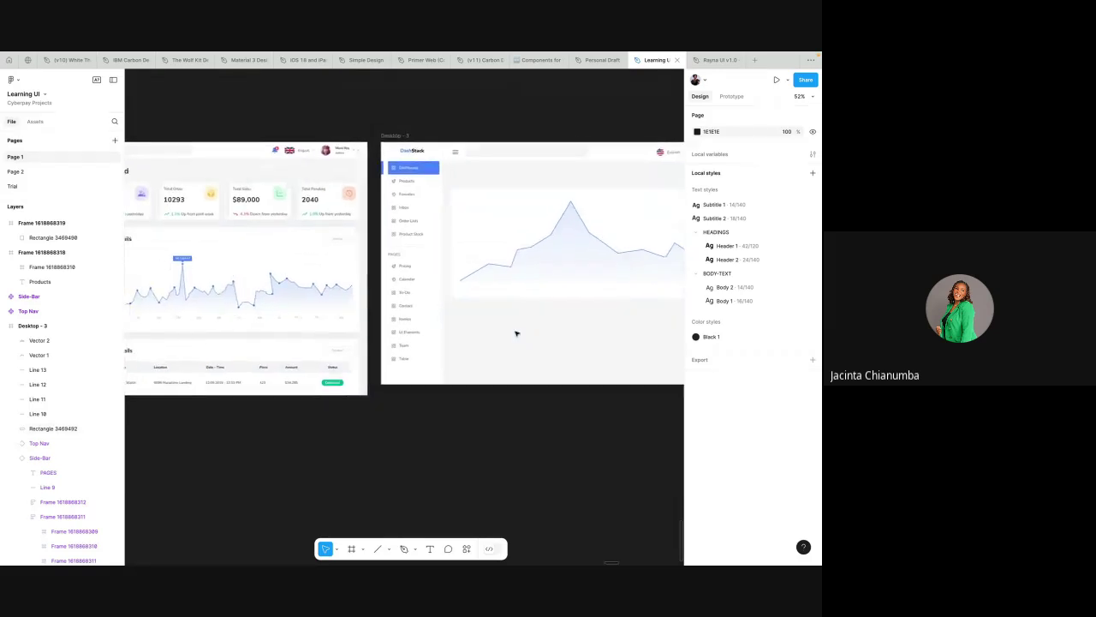
pyautogui.scroll(-1, 515, 331)
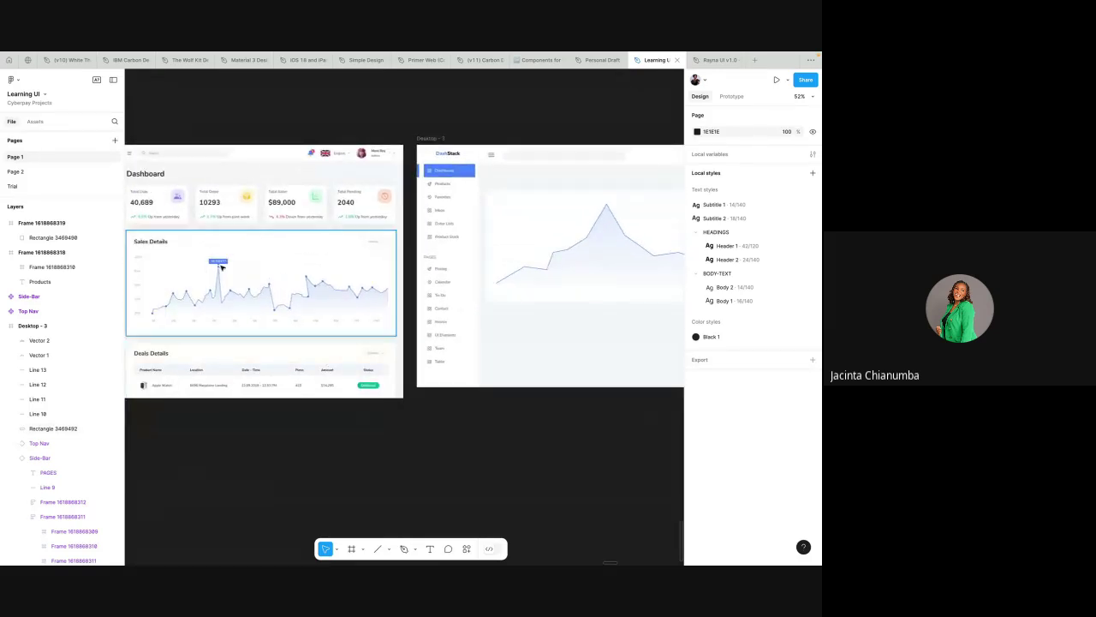
pyautogui.scroll(6, 221, 268)
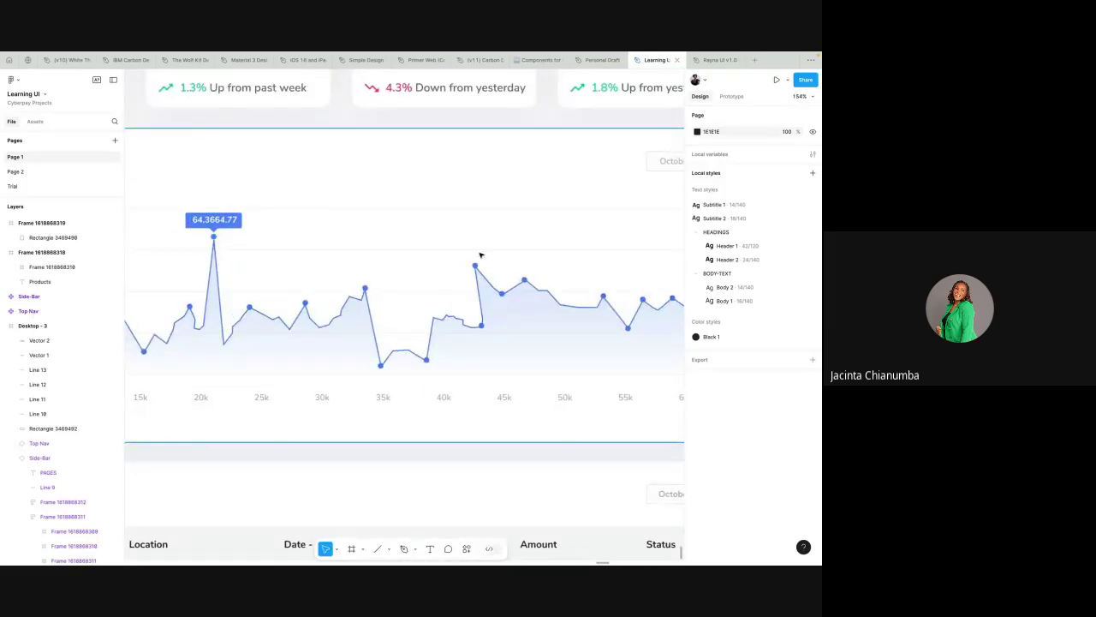
pyautogui.scroll(-5, 480, 255)
pyautogui.hscroll(5, 481, 256)
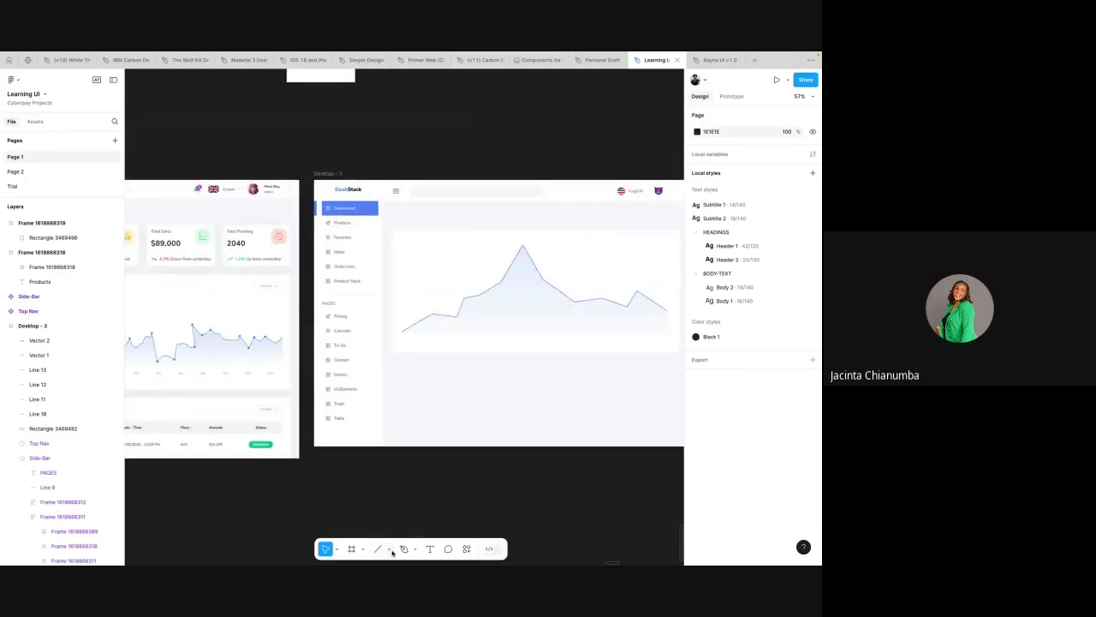
# - Draw a small circle on the low point before the chart line's first steep rise and size it to 10 × 10
pyautogui.click(391, 550)
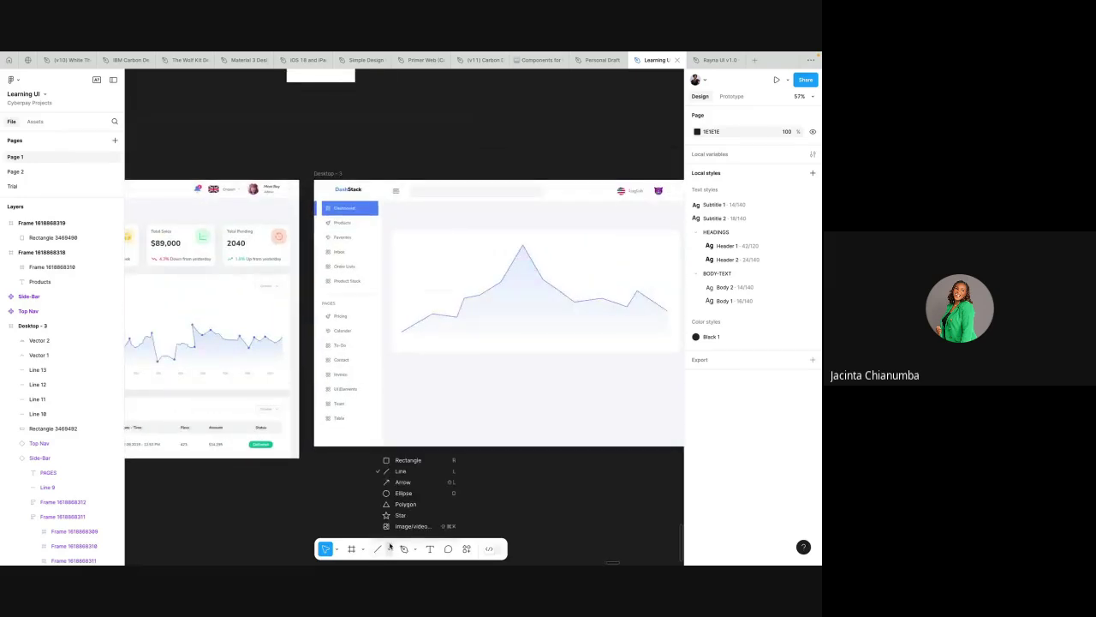
pyautogui.click(403, 493)
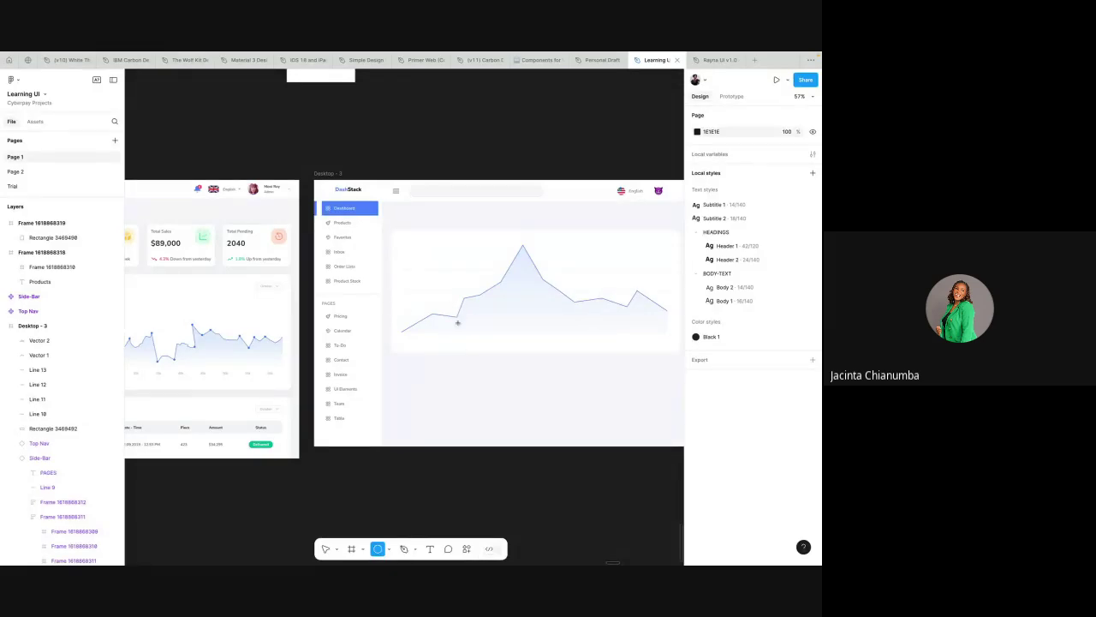
pyautogui.scroll(5, 457, 322)
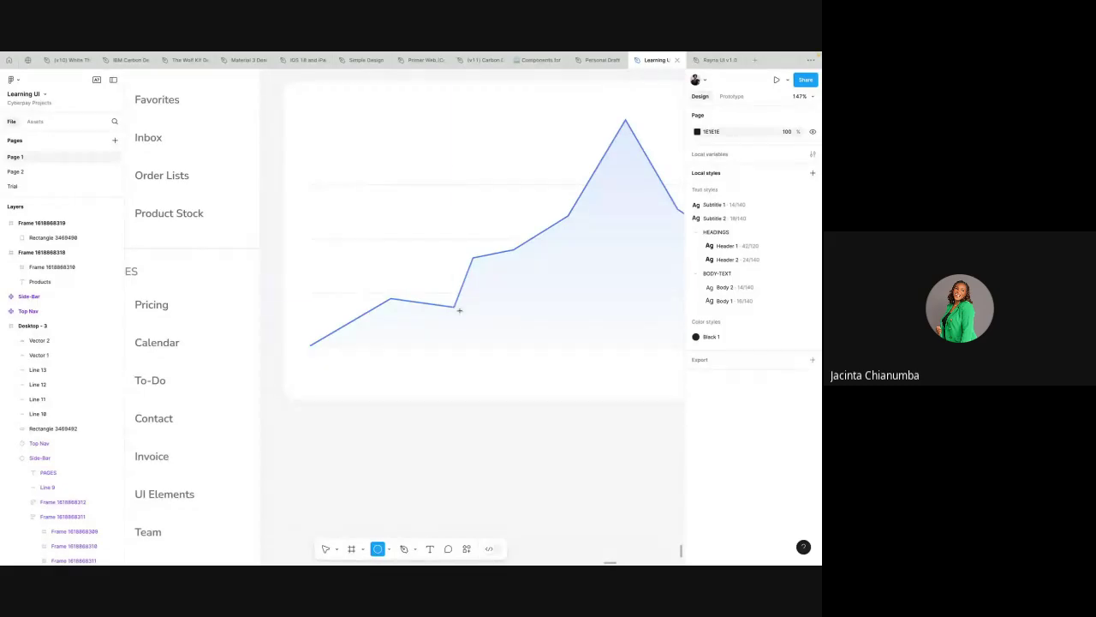
pyautogui.moveTo(449, 304); pyautogui.dragTo(456, 311)
pyautogui.press('Up')
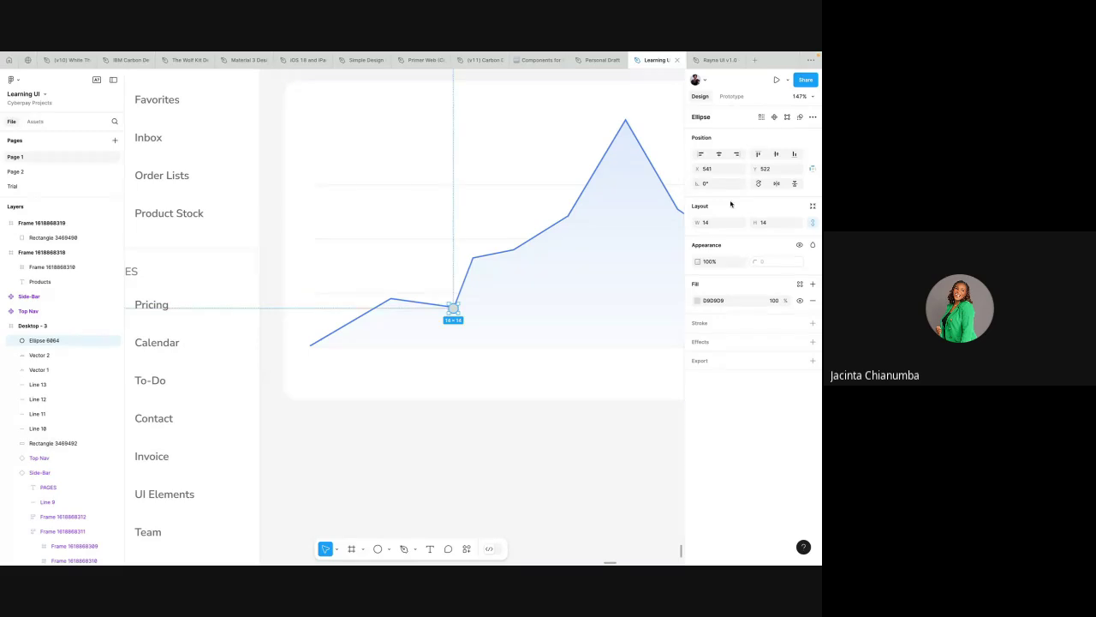
pyautogui.click(708, 226)
pyautogui.write('11')
pyautogui.press('Return')
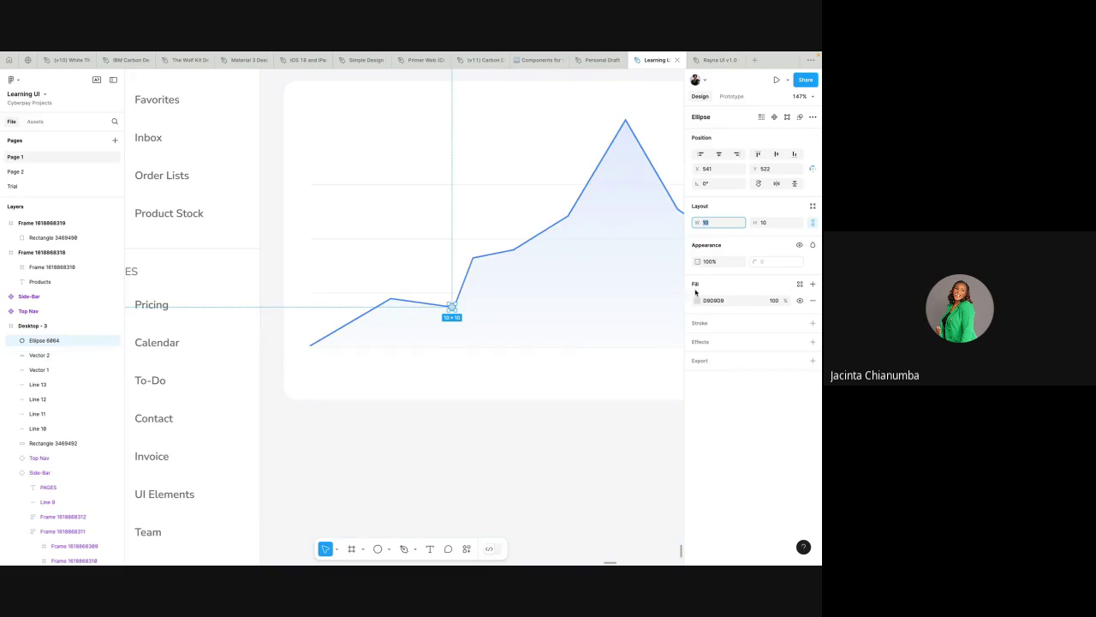
# - Fill the small circle on the chart line with the line's stroke colour, 4880FF, and deselect it
pyautogui.click(662, 180)
pyautogui.click(715, 321)
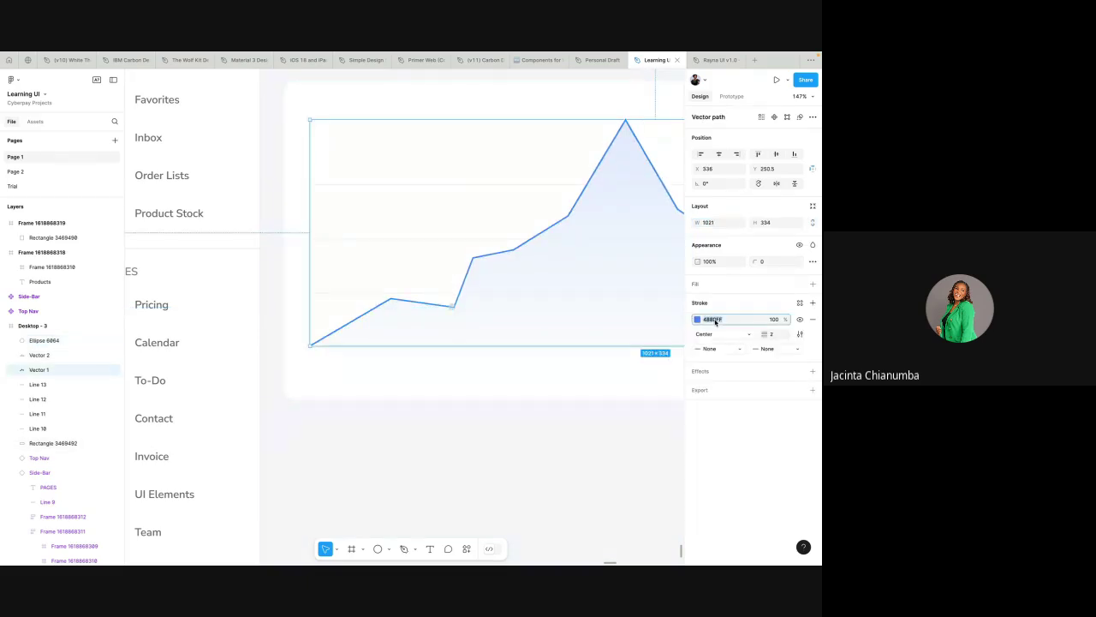
pyautogui.click(452, 307)
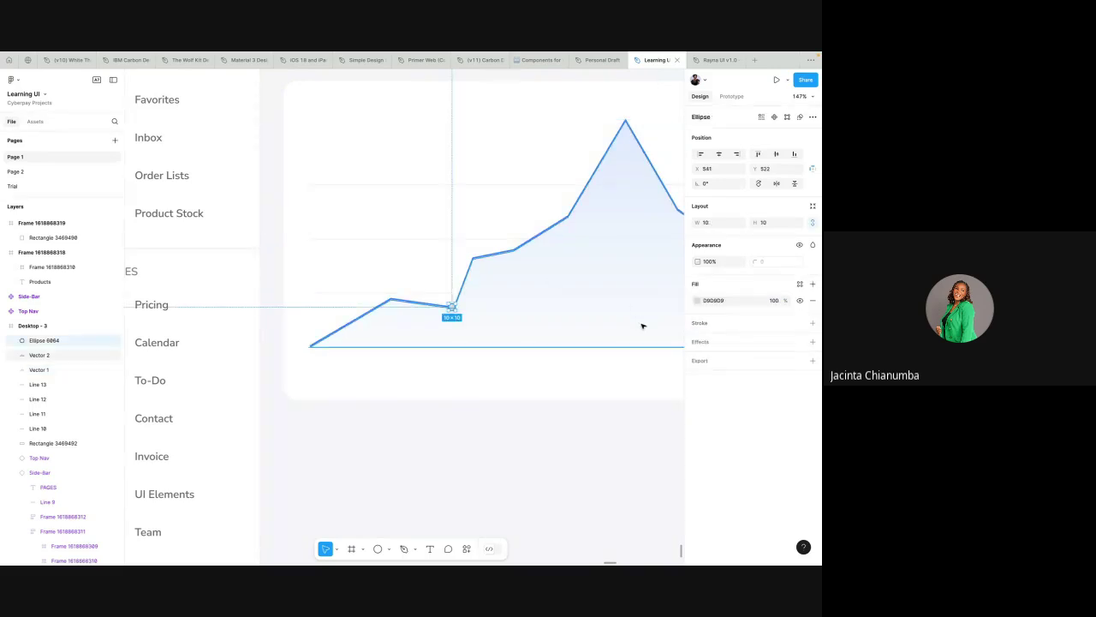
pyautogui.click(718, 302)
pyautogui.write('4880FF')
pyautogui.press('Return')
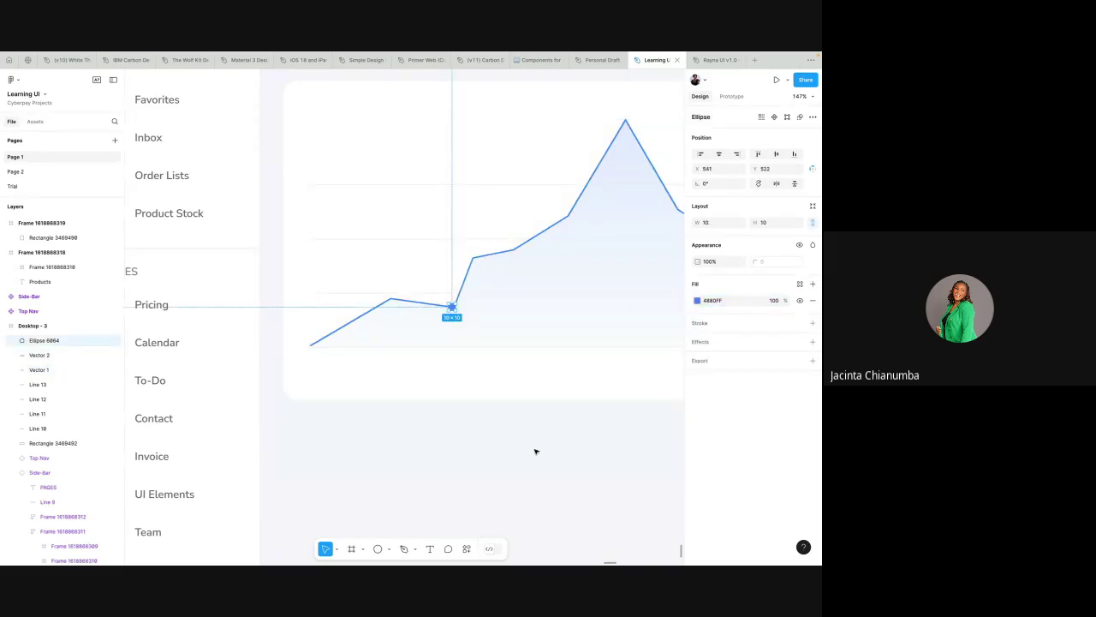
pyautogui.keyDown('ctrl'); pyautogui.scroll(-2, 488, 304); pyautogui.keyUp('ctrl')
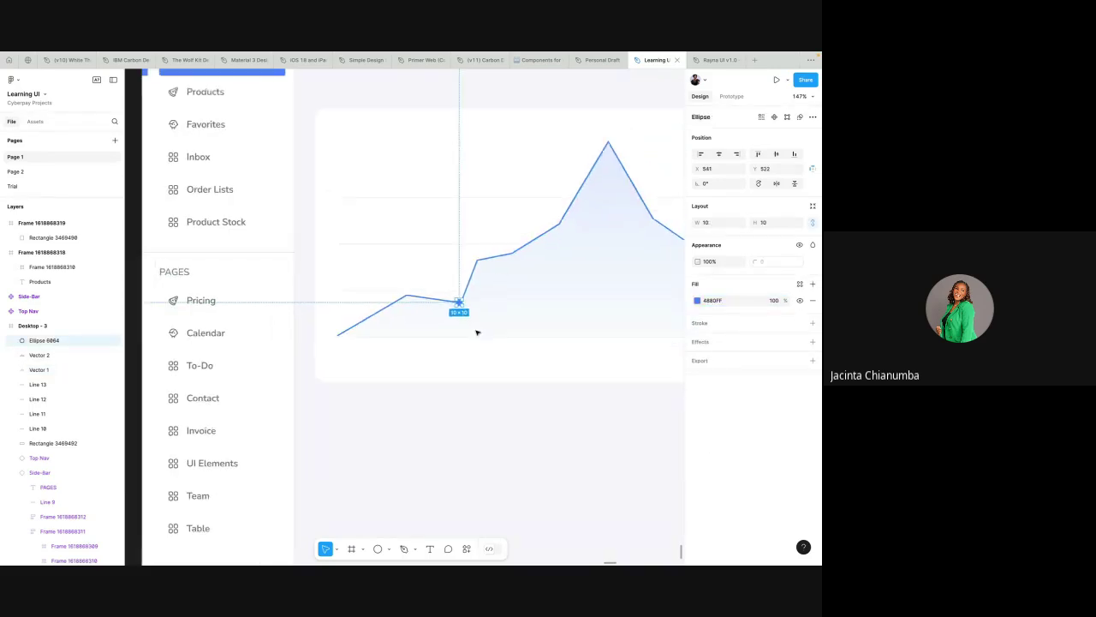
pyautogui.click(459, 425)
pyautogui.scroll(2, 460, 426)
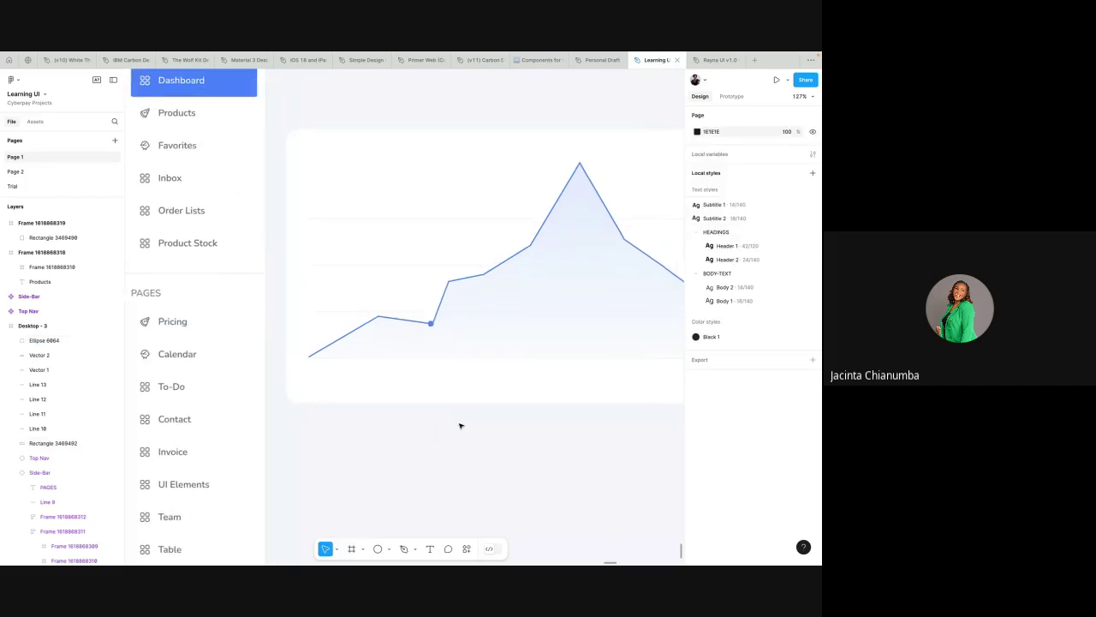
# - Nudge the blue dot right to X 544 so it sits centred on the line's low point, and deselect it
pyautogui.click(426, 327)
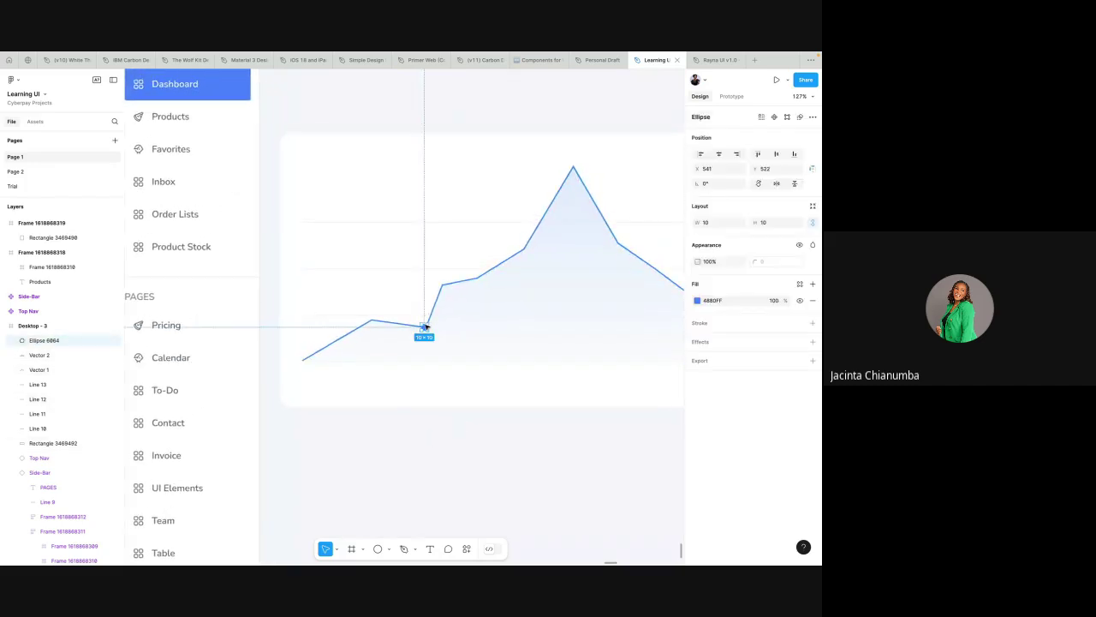
pyautogui.keyDown('ctrl'); pyautogui.scroll(5, 426, 327); pyautogui.keyUp('ctrl')
pyautogui.press('Right')
pyautogui.press('Right')
pyautogui.press('Right')
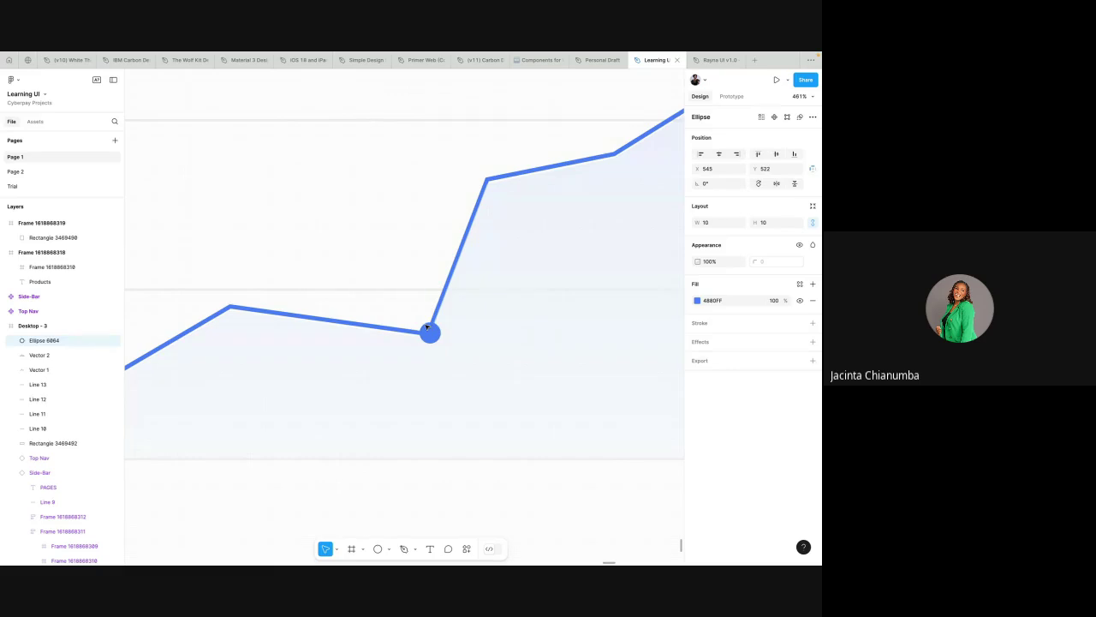
pyautogui.keyDown('ctrl'); pyautogui.scroll(-7, 425, 326); pyautogui.keyUp('ctrl')
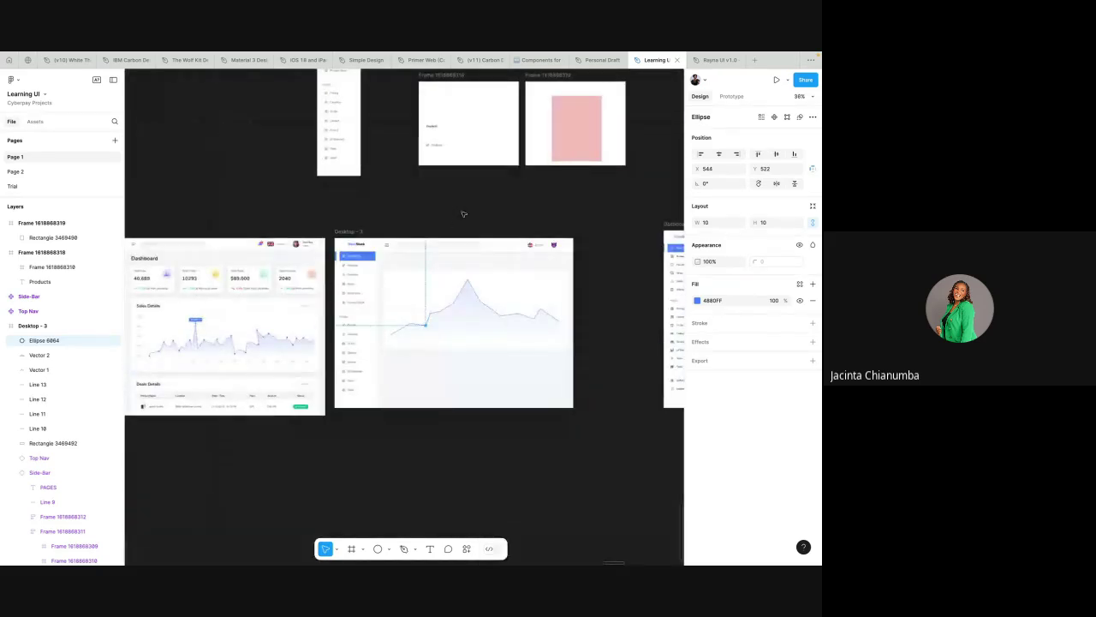
pyautogui.click(463, 214)
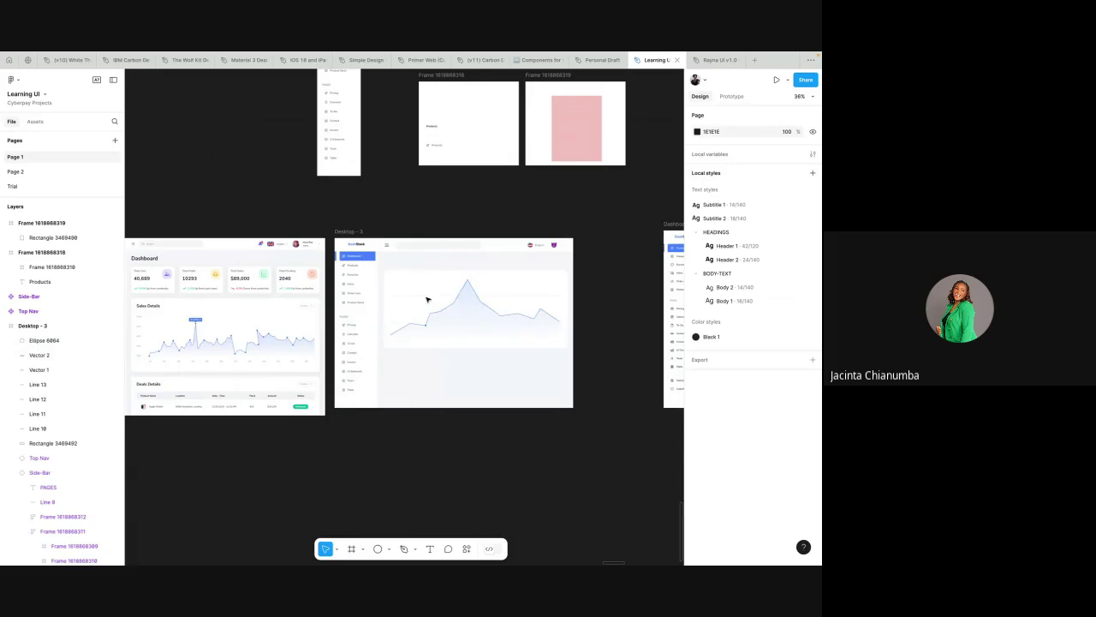
# - Compare the reference dashboard's cards, Sales Details chart and Deals Details table with the chart in the Desktop - 3 frame
pyautogui.scroll(-2, 401, 299)
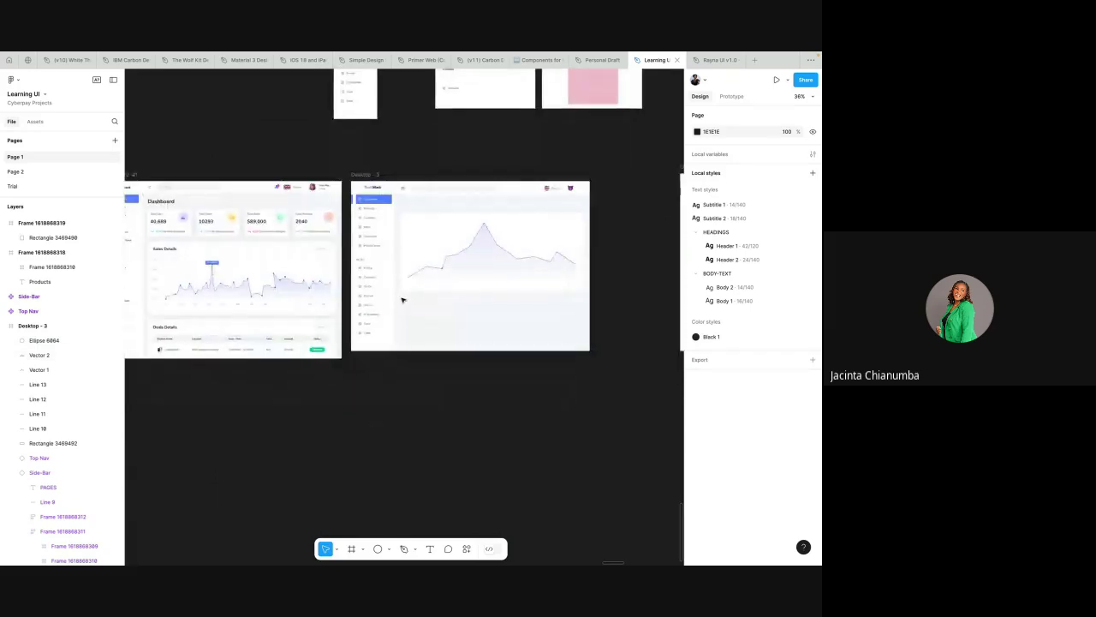
pyautogui.hscroll(-3, 283, 214)
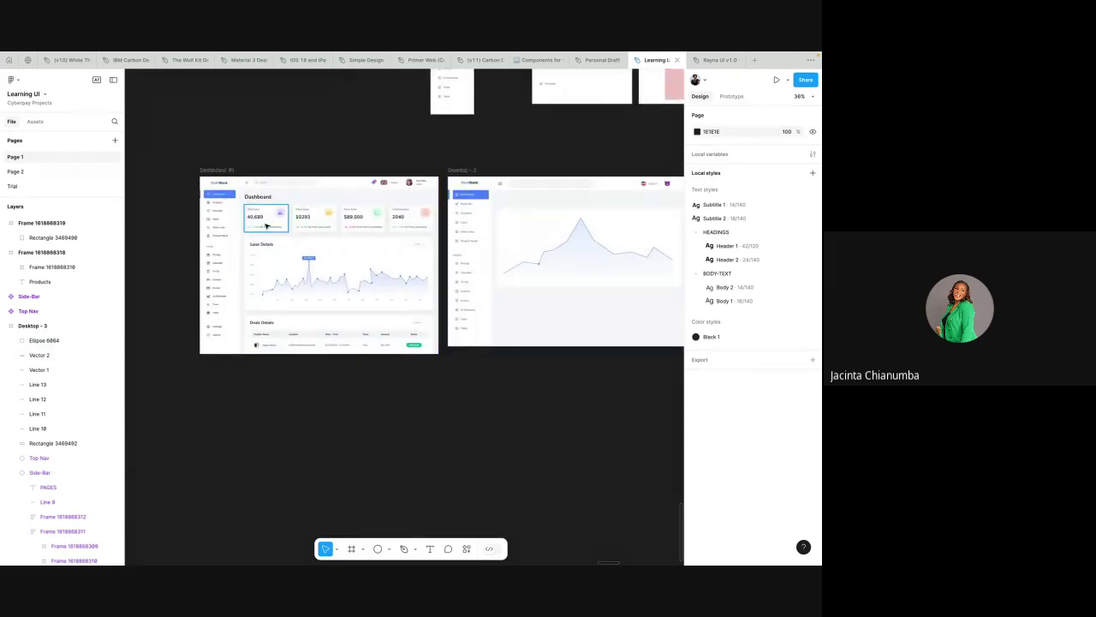
pyautogui.scroll(1, 266, 226)
pyautogui.scroll(2, 266, 226)
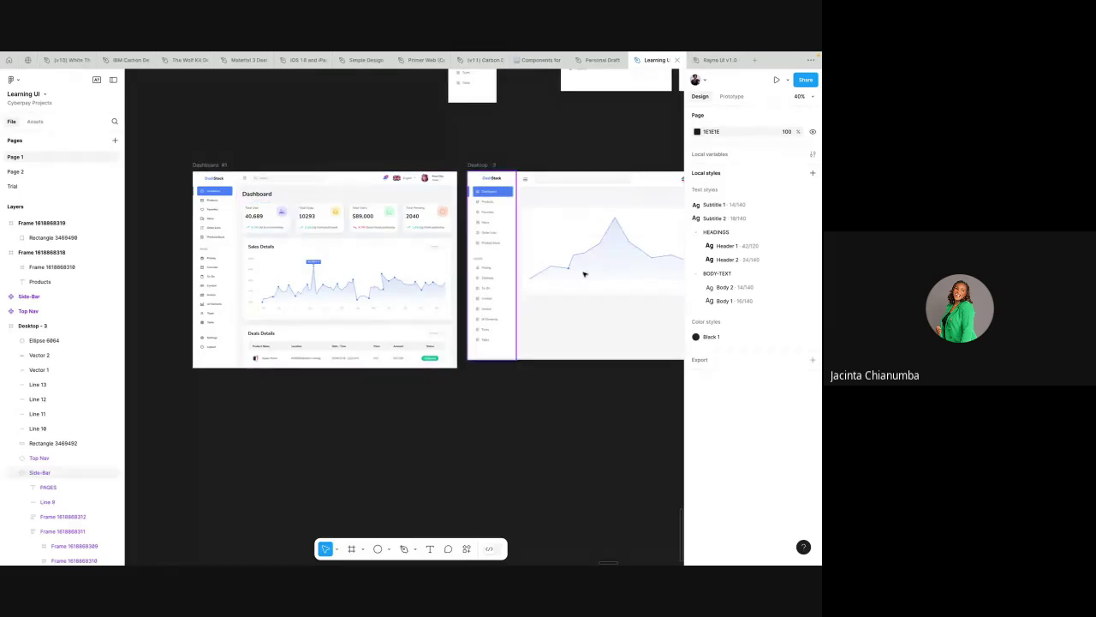
pyautogui.hscroll(1, 584, 274)
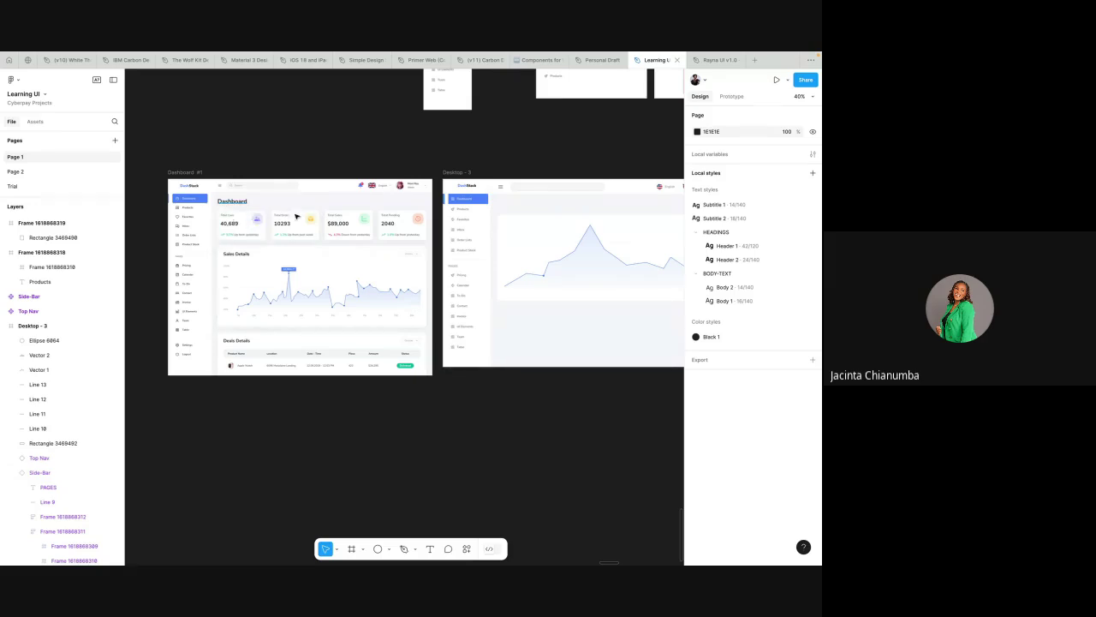
pyautogui.scroll(2, 231, 221)
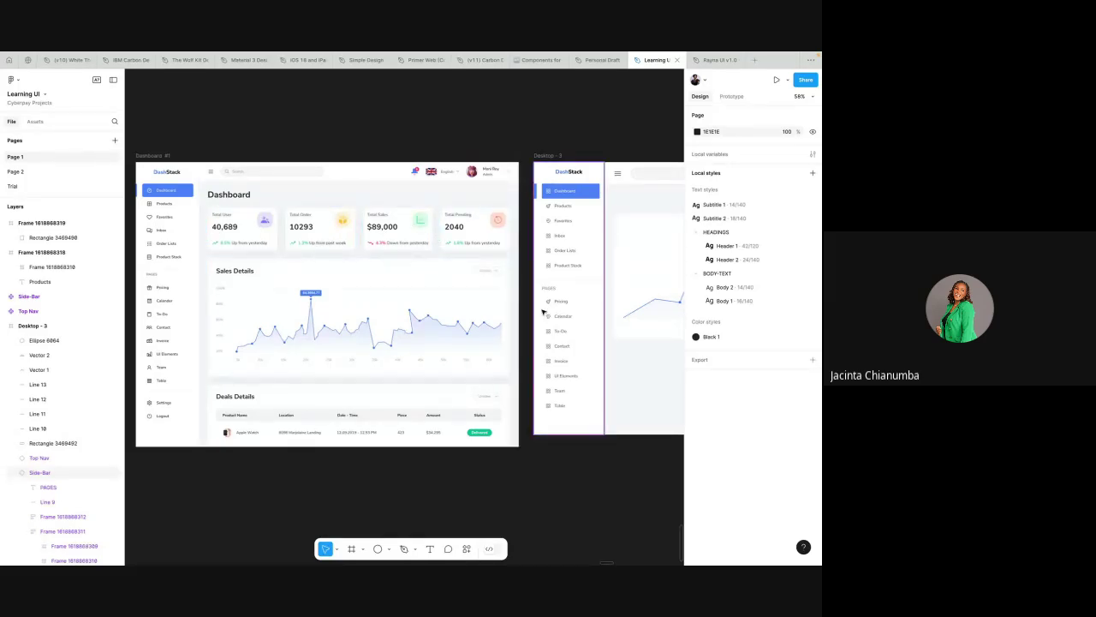
pyautogui.hscroll(1, 542, 312)
pyautogui.hscroll(2, 542, 312)
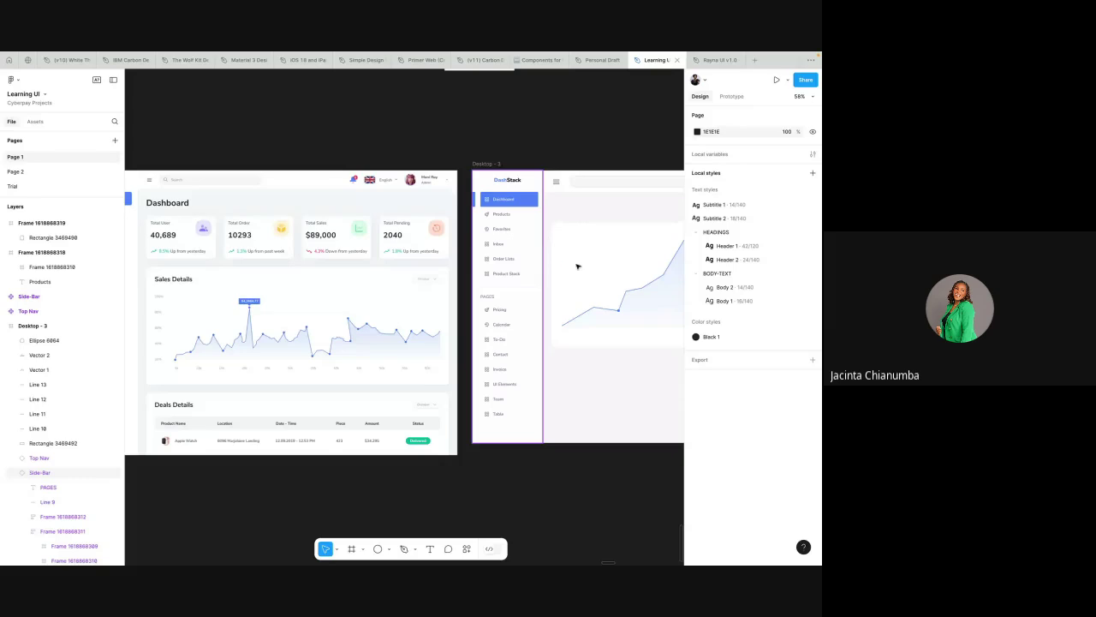
pyautogui.hscroll(1, 449, 272)
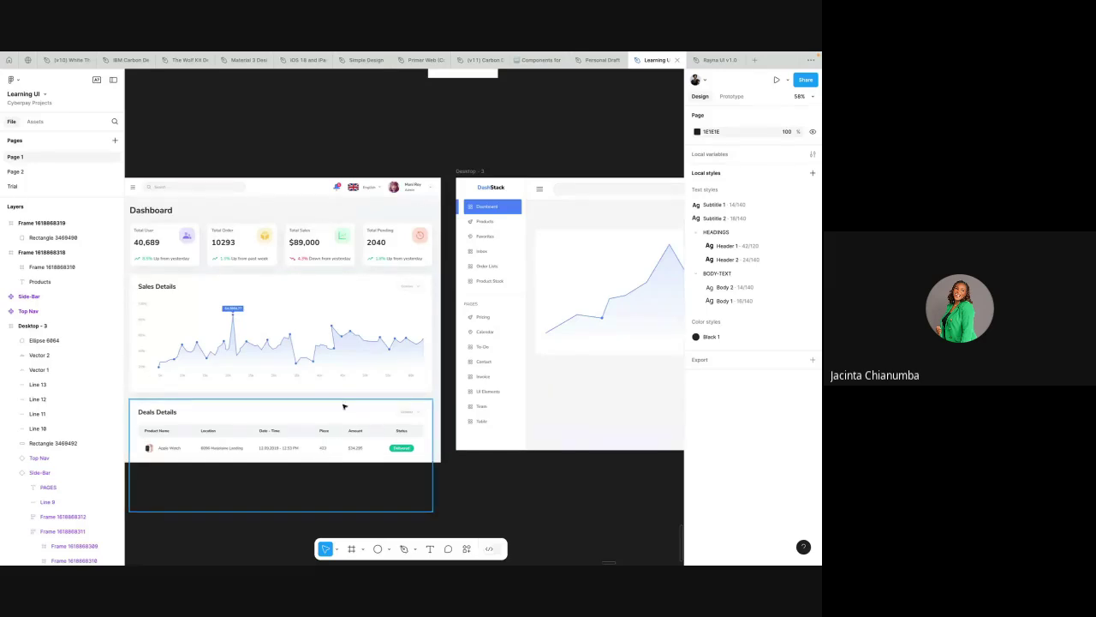
pyautogui.scroll(-1, 383, 431)
pyautogui.scroll(-3, 383, 432)
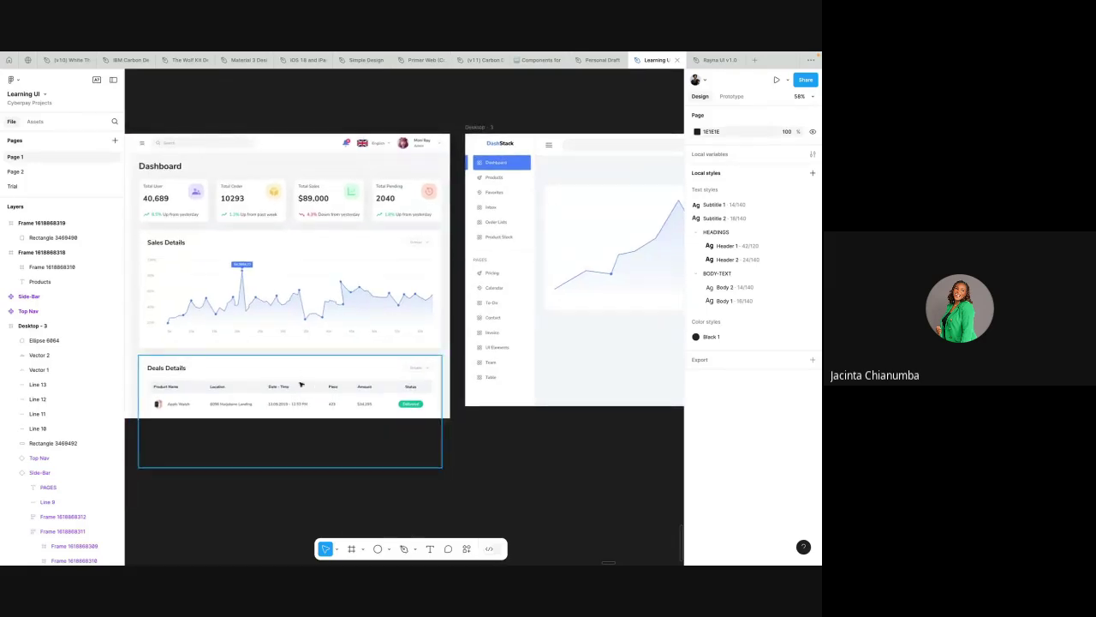
pyautogui.hscroll(-5, 196, 149)
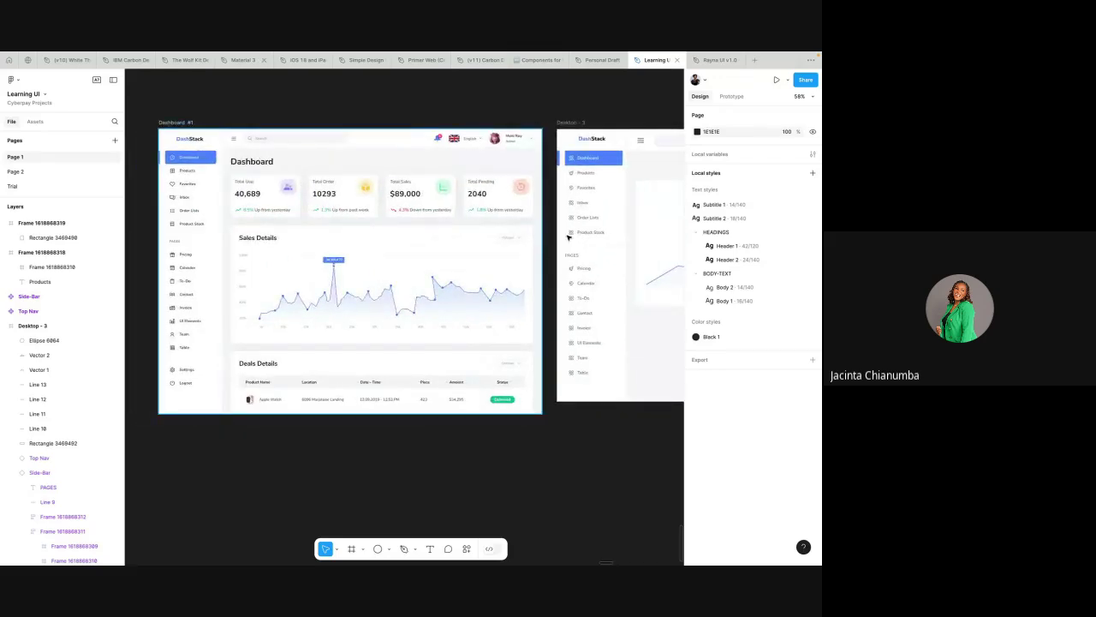
# - Turn off Clip content on the Dashboard #1 frame to reveal the full Deals Details table
pyautogui.click(181, 124)
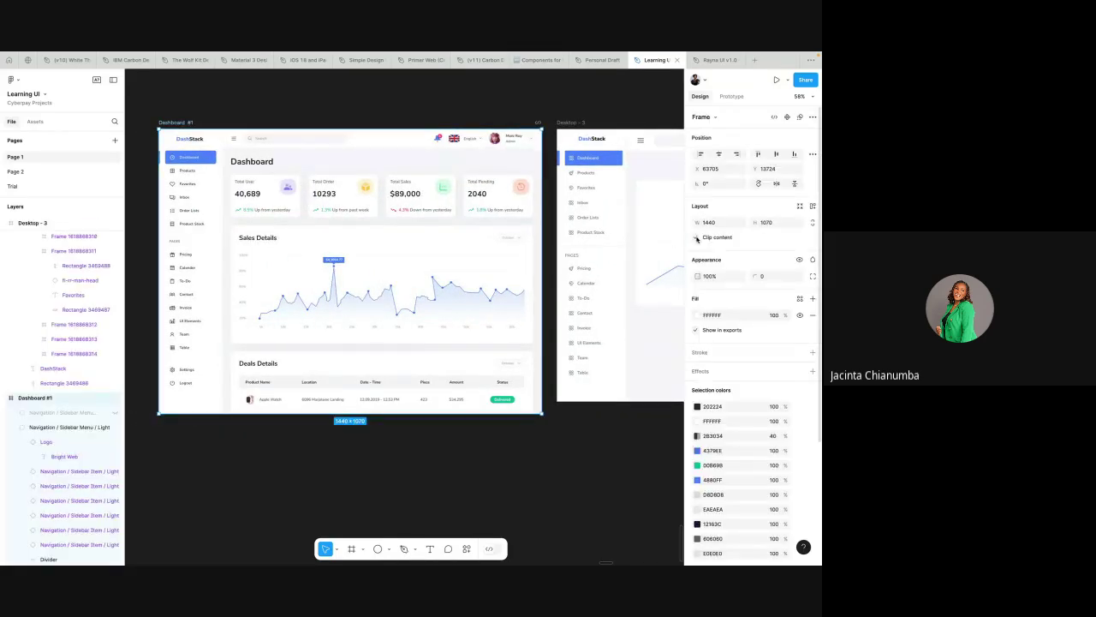
pyautogui.click(697, 238)
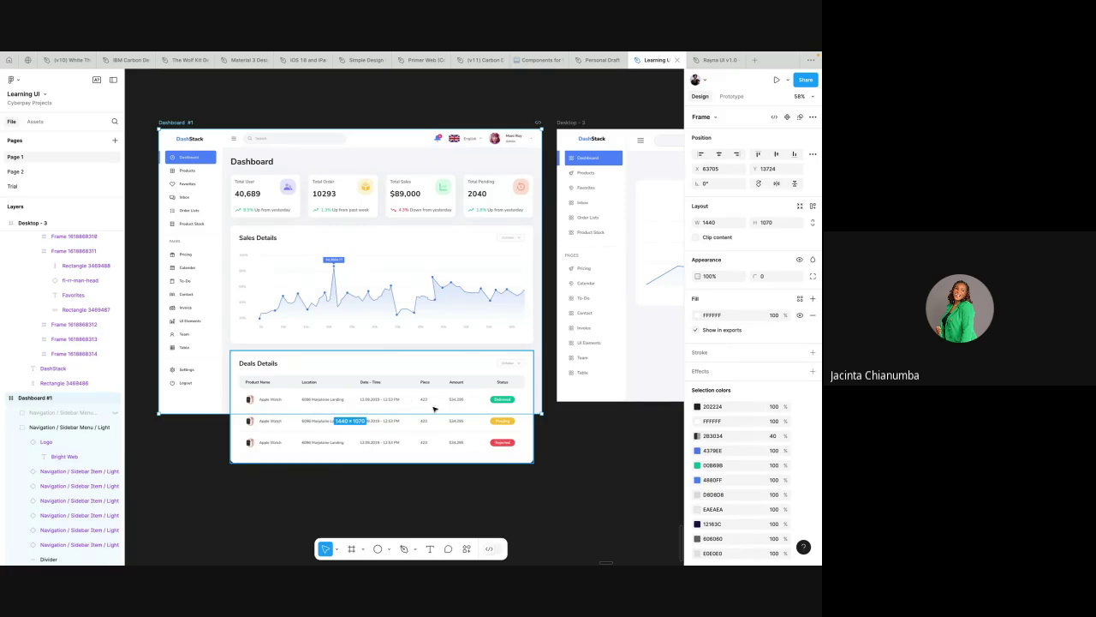
pyautogui.hscroll(5, 433, 409)
pyautogui.scroll(5, 444, 422)
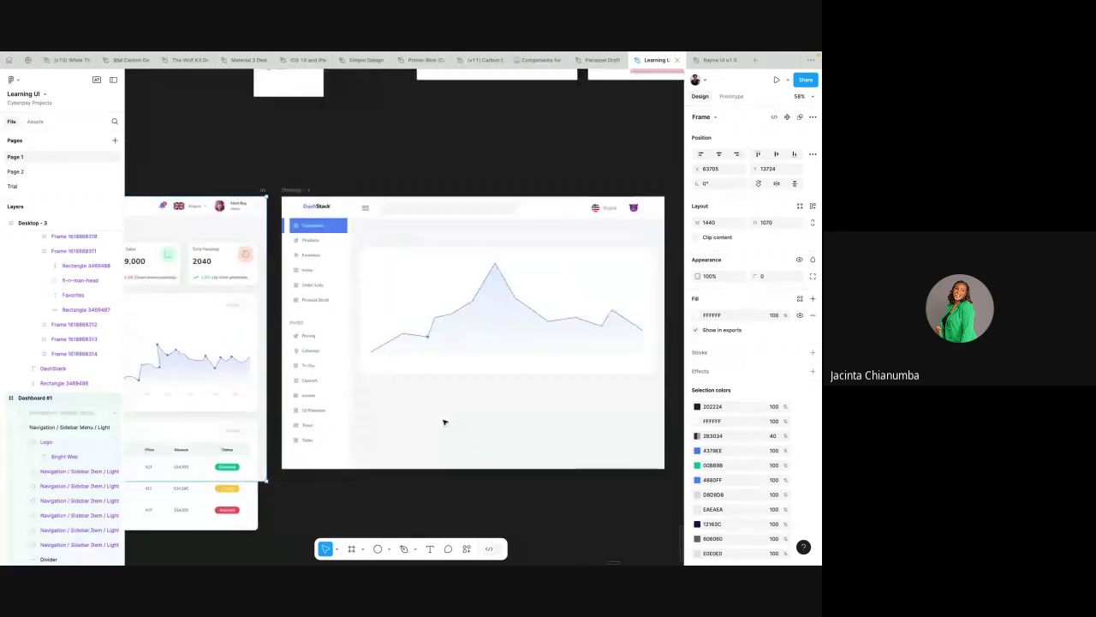
pyautogui.hscroll(5, 444, 422)
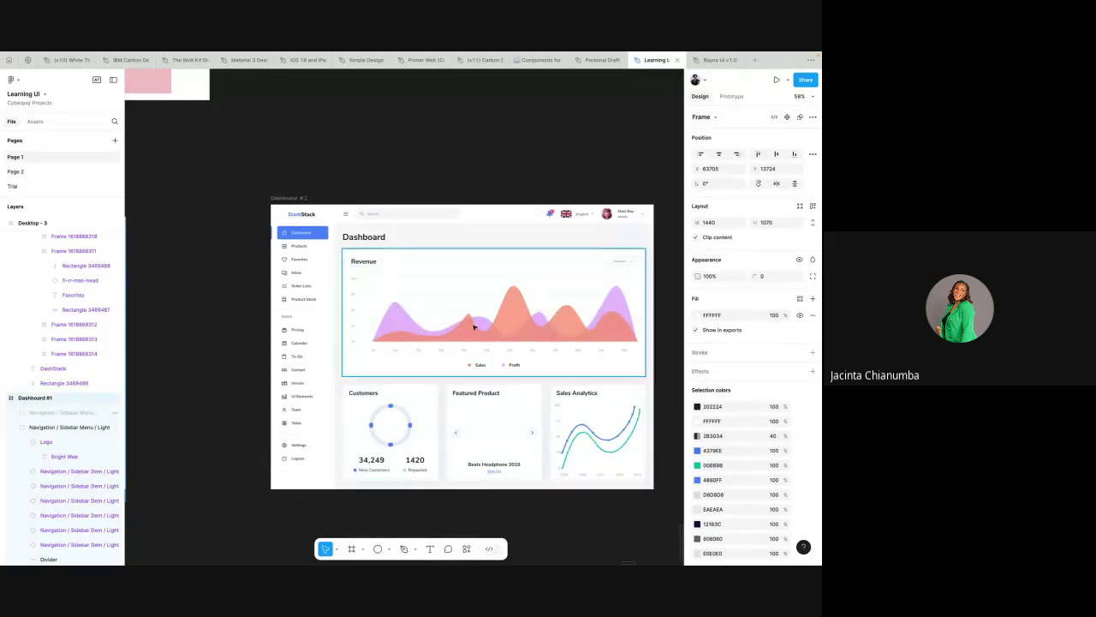
pyautogui.click(390, 550)
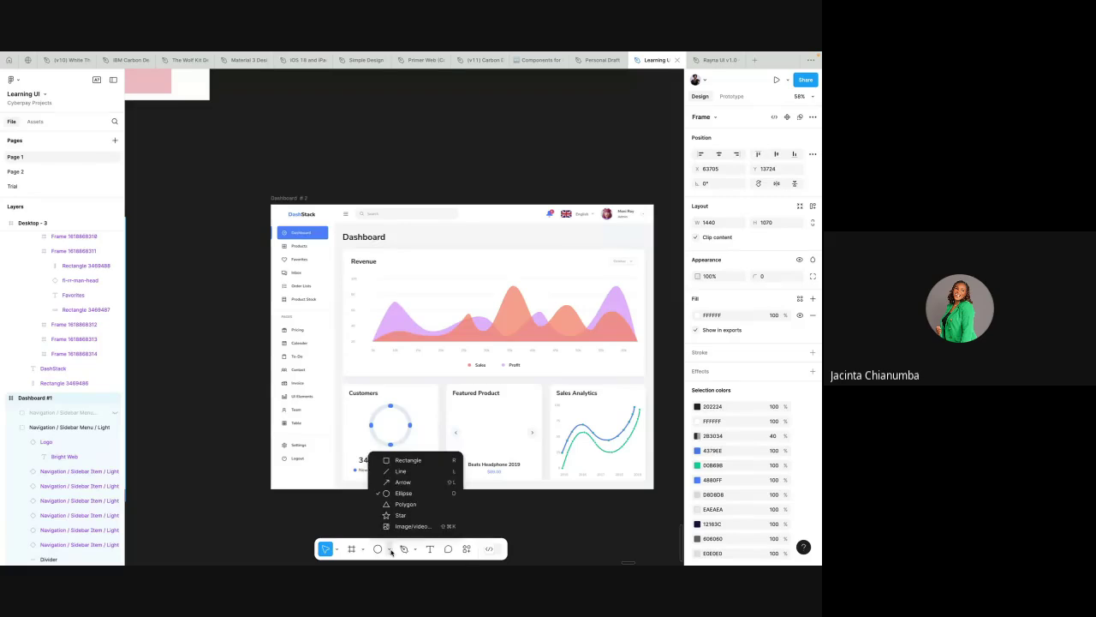
pyautogui.click(415, 549)
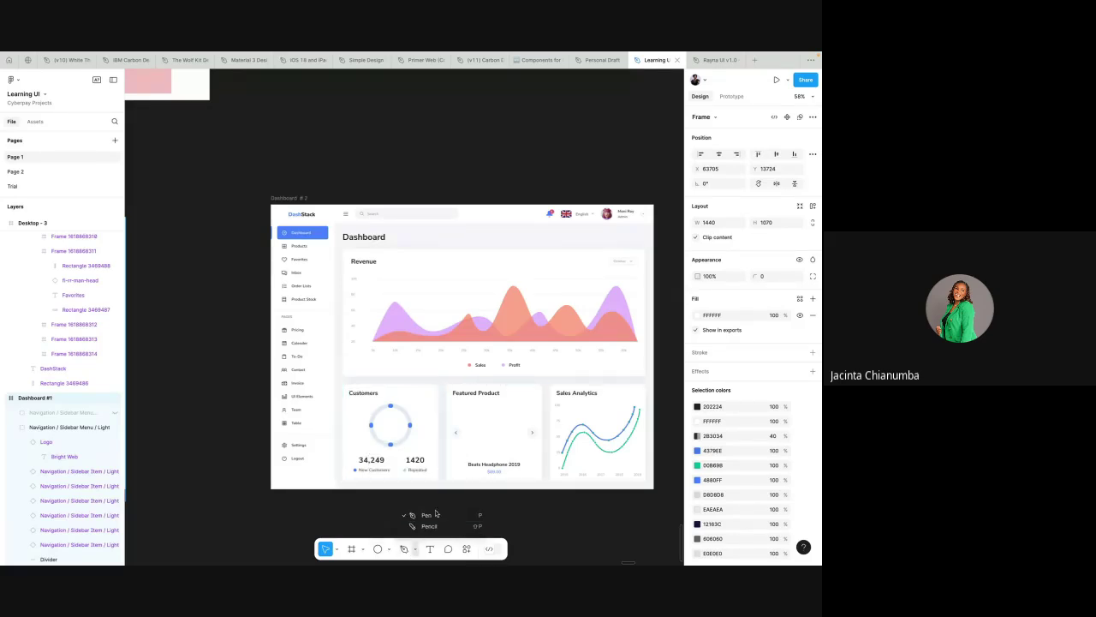
pyautogui.click(427, 515)
pyautogui.hscroll(3, 477, 308)
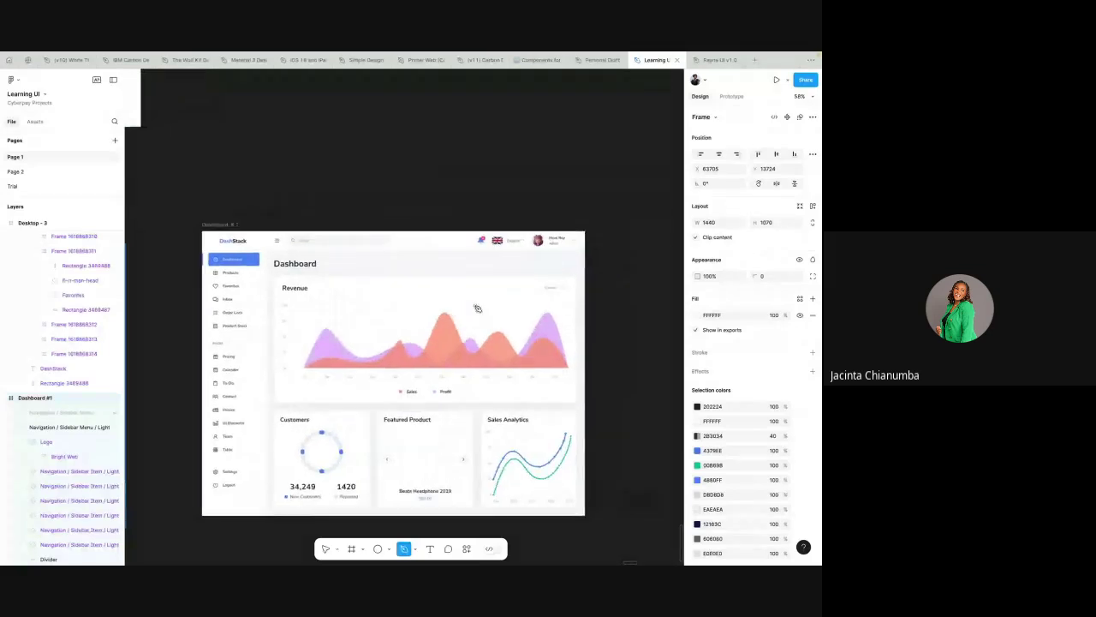
pyautogui.scroll(-2, 477, 308)
pyautogui.hscroll(4, 534, 252)
pyautogui.hscroll(2, 548, 339)
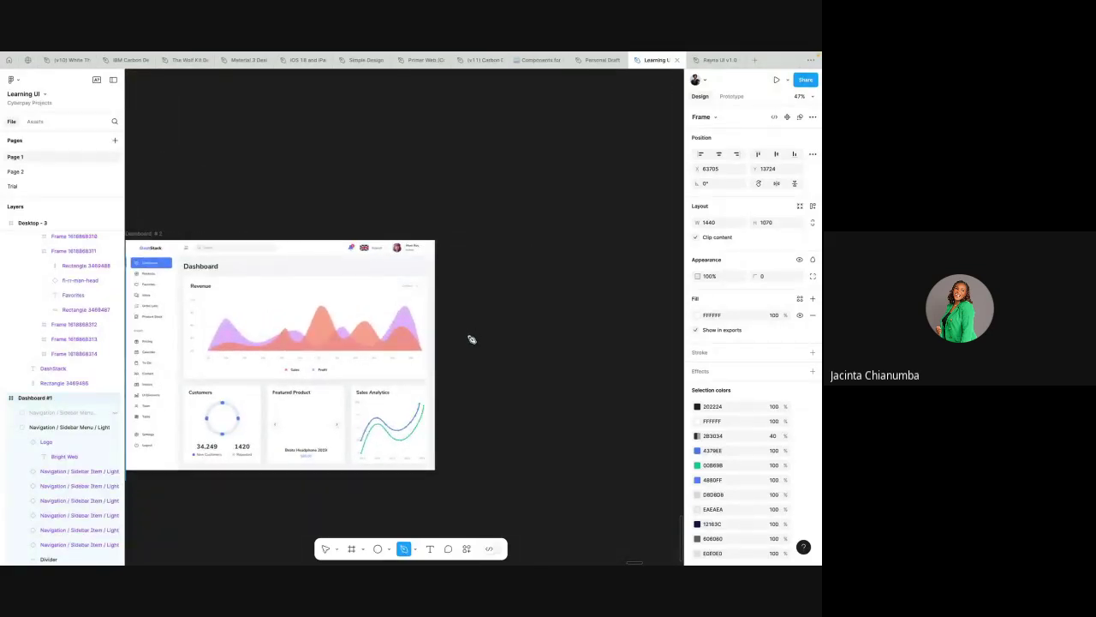
# - Draw a new frame about 1264 × 481 on the empty canvas beside the Dashboard #2 frame
pyautogui.click(352, 549)
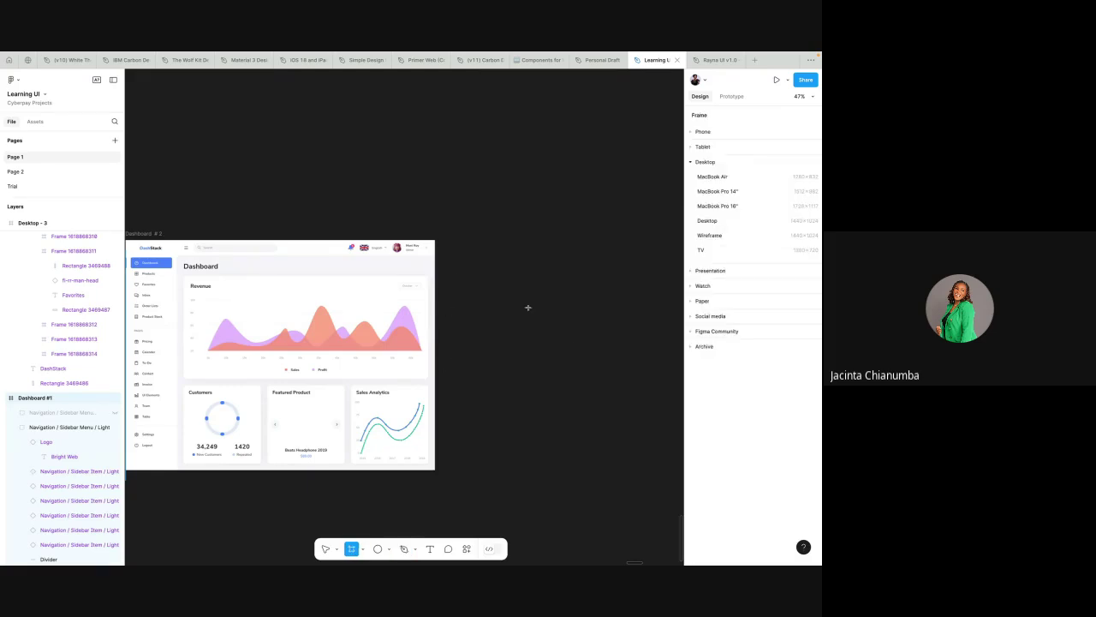
pyautogui.moveTo(448, 278); pyautogui.dragTo(588, 382)
pyautogui.hscroll(-2, 588, 384)
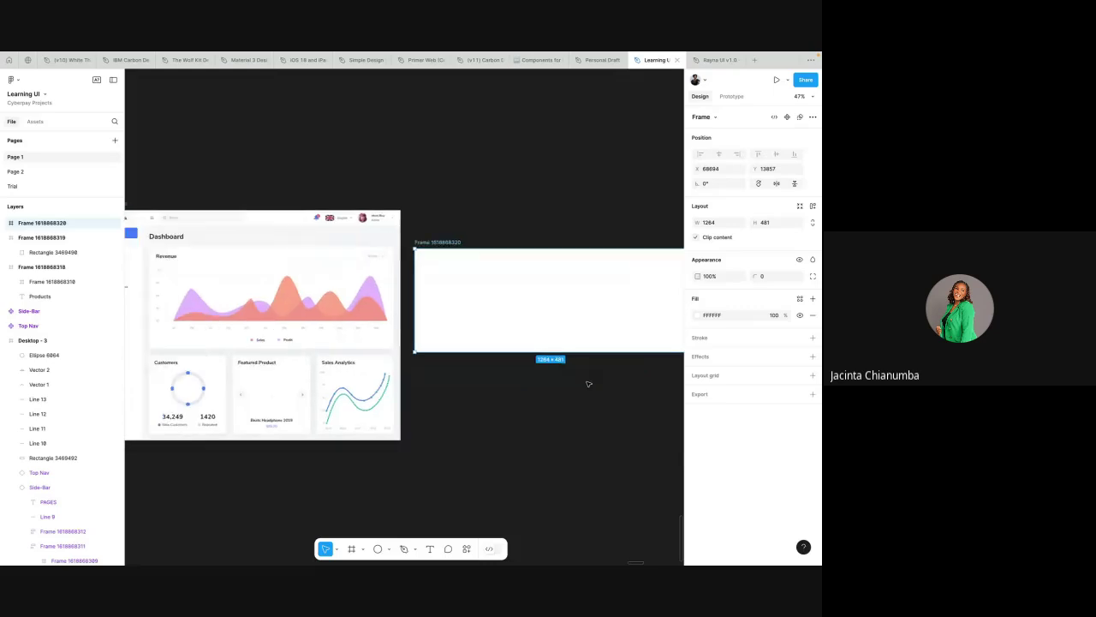
pyautogui.hscroll(-3, 588, 384)
pyautogui.hscroll(2, 589, 384)
pyautogui.hscroll(1, 588, 383)
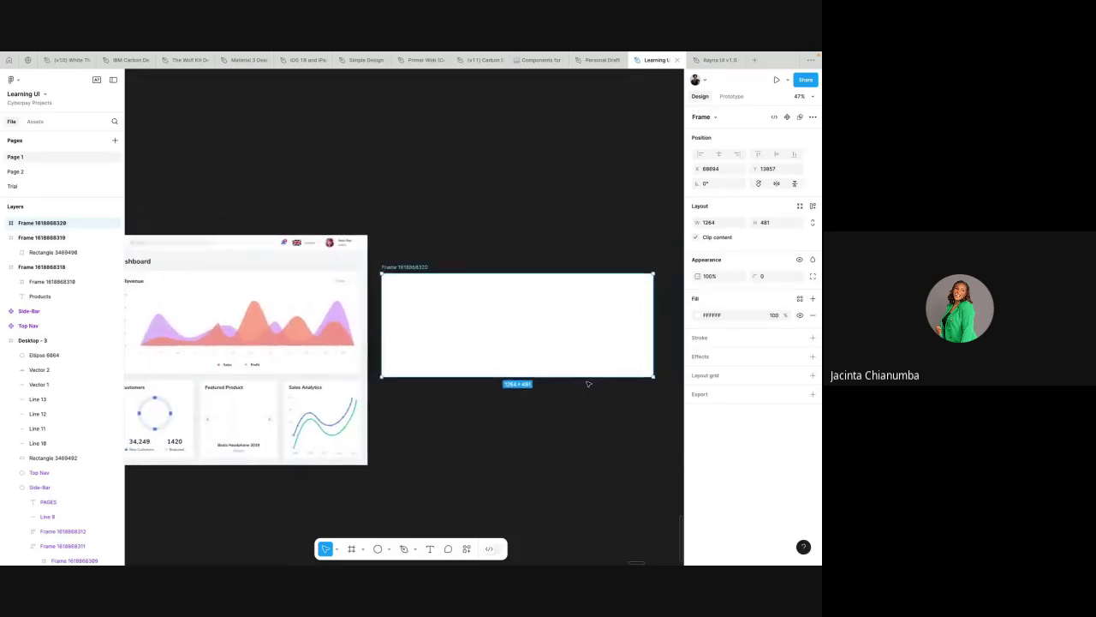
# - Draw an 11-point zigzag line with the Pen tool across the new frame, peaking near the middle and ending level with its start
pyautogui.click(388, 549)
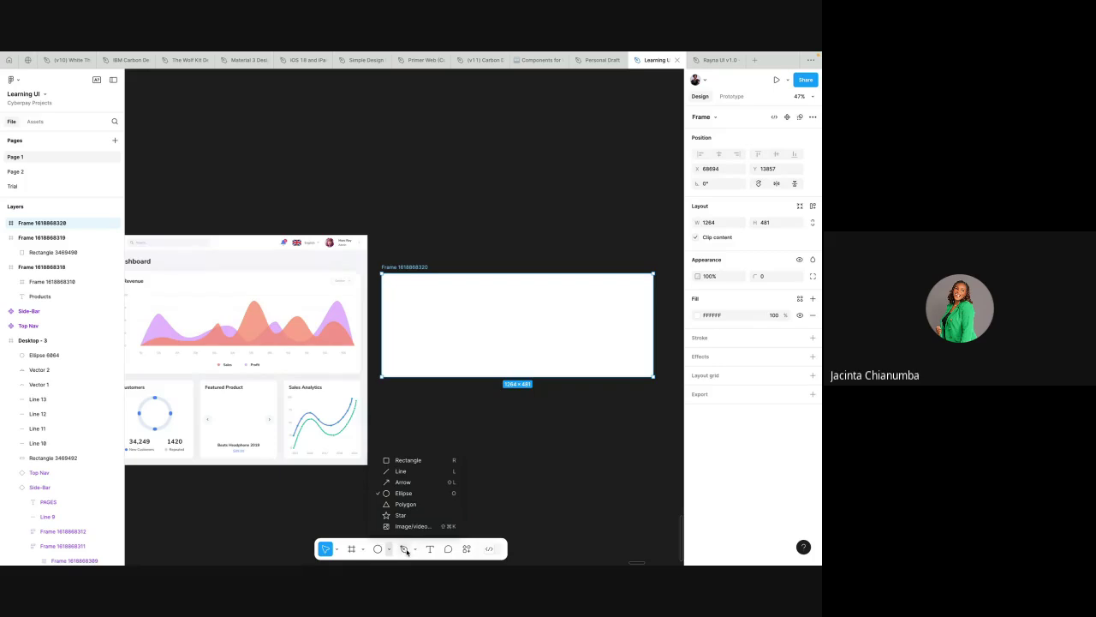
pyautogui.press('p')
pyautogui.click(404, 341)
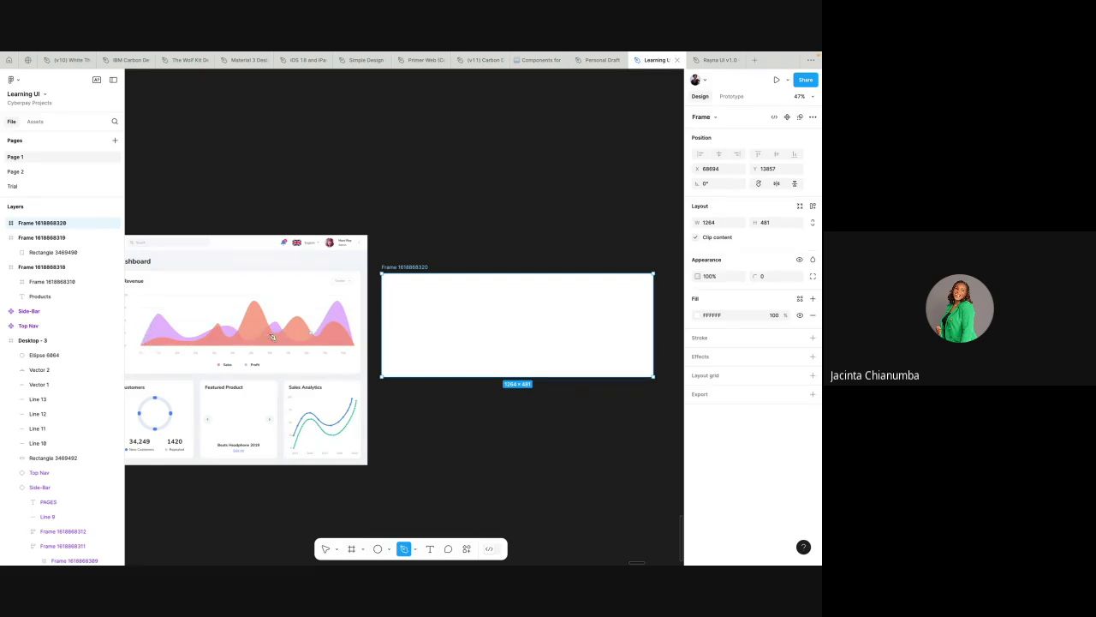
pyautogui.click(406, 347)
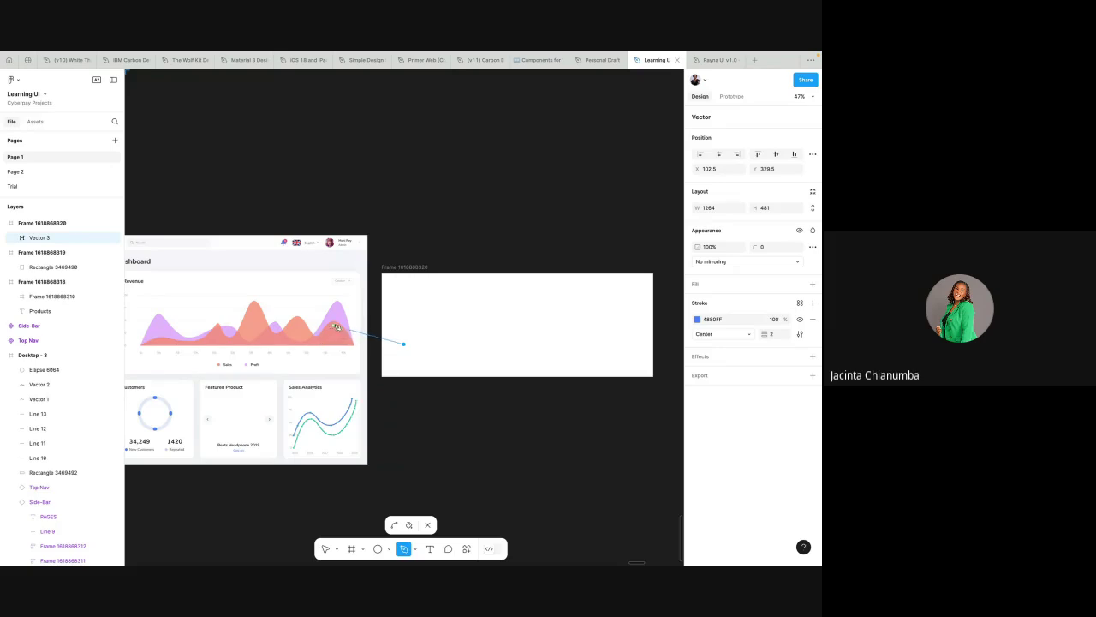
pyautogui.click(423, 336)
pyautogui.click(449, 343)
pyautogui.click(478, 328)
pyautogui.click(495, 337)
pyautogui.click(522, 311)
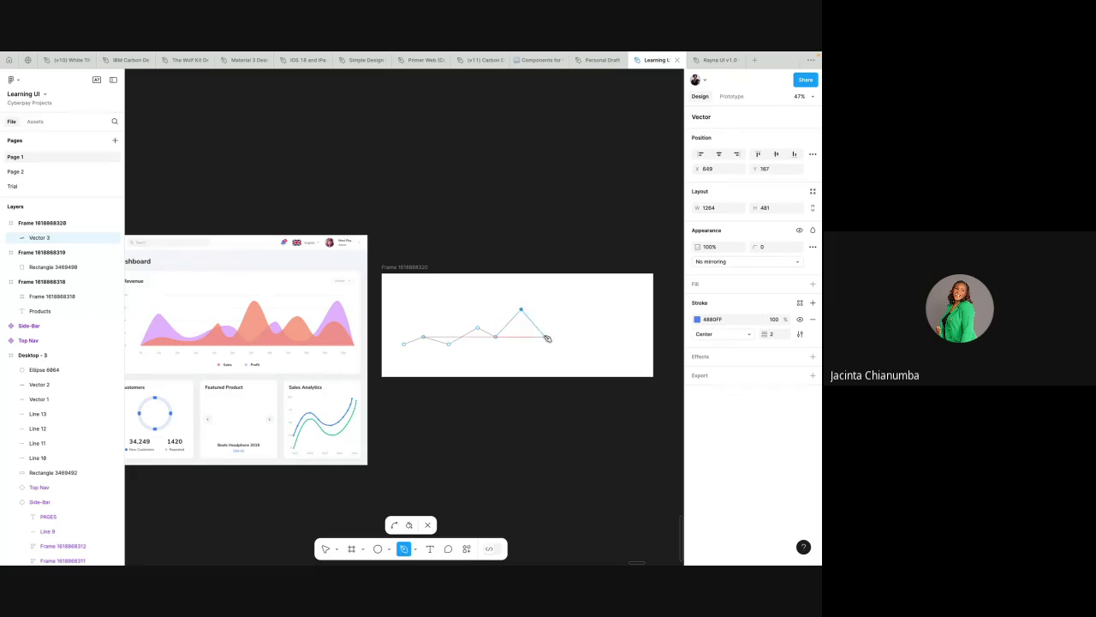
pyautogui.click(543, 333)
pyautogui.click(566, 319)
pyautogui.click(592, 331)
pyautogui.click(620, 324)
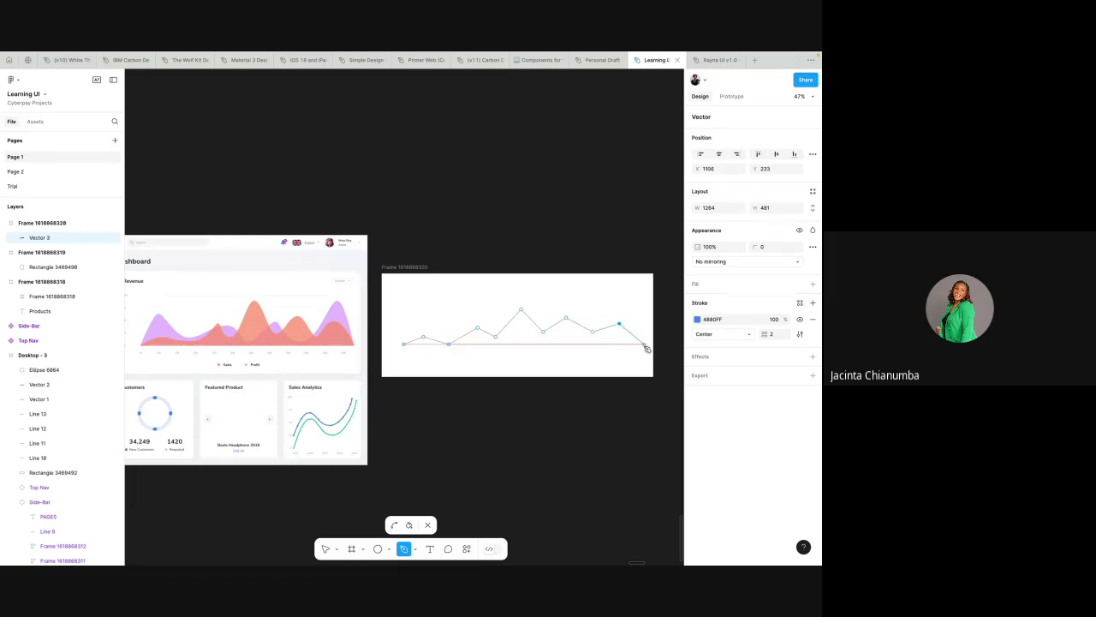
pyautogui.click(645, 344)
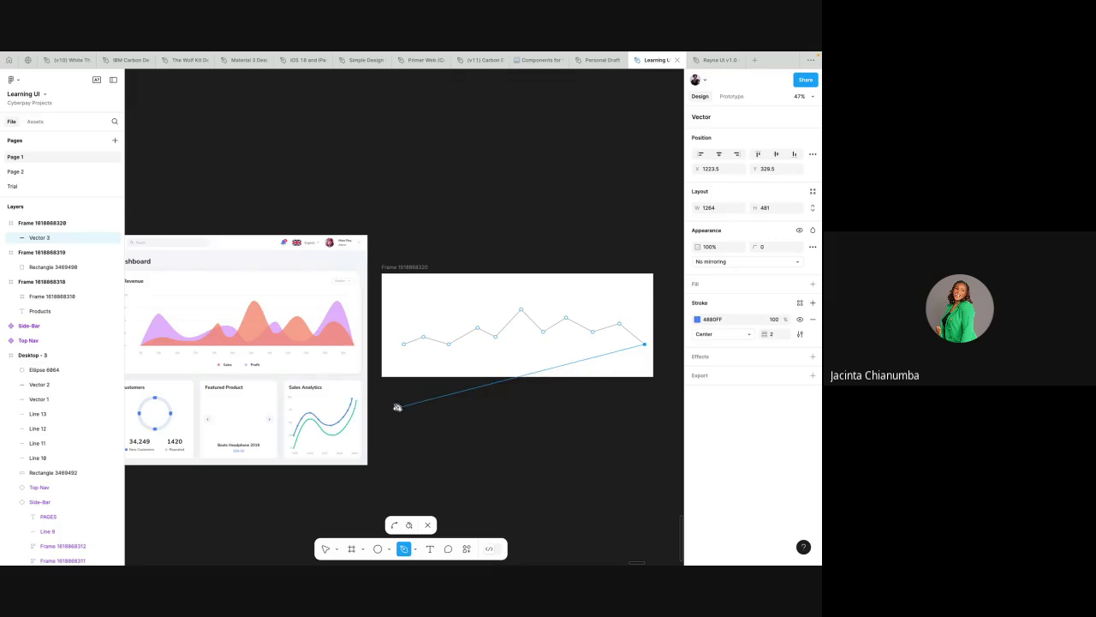
# - Close the zigzag path with a straight baseline to its first point and bend its first segments into curves
pyautogui.click(404, 344)
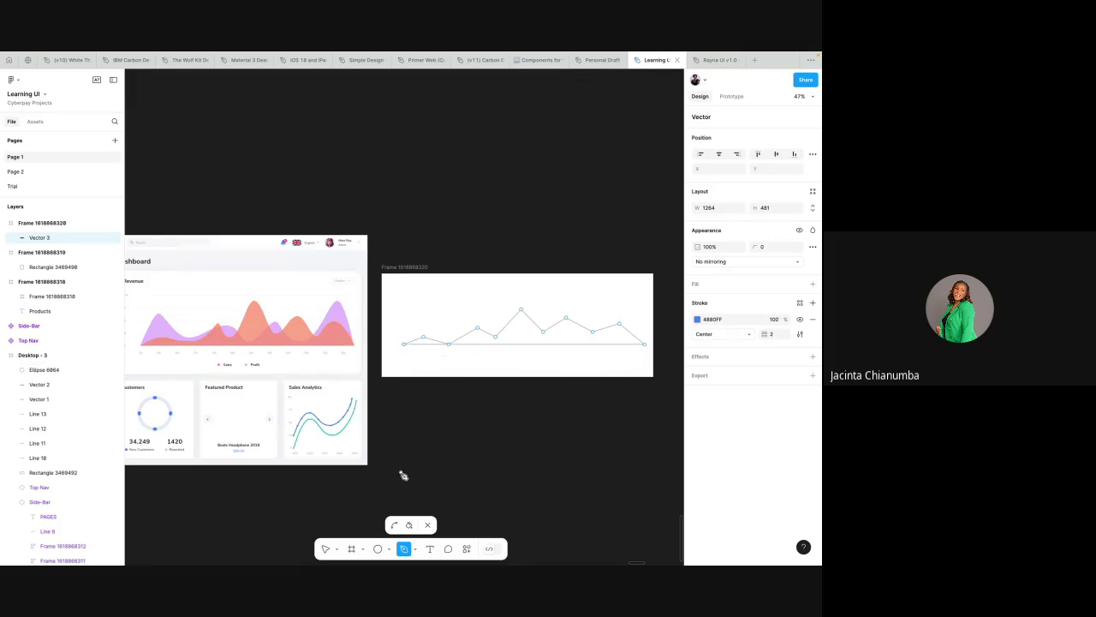
pyautogui.click(326, 548)
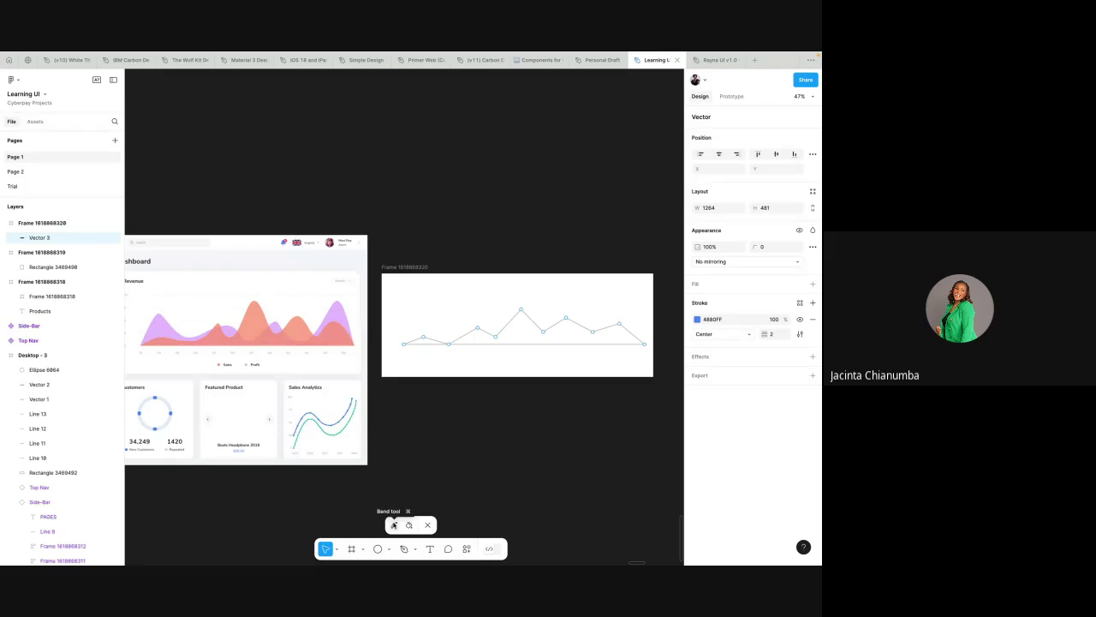
pyautogui.click(394, 525)
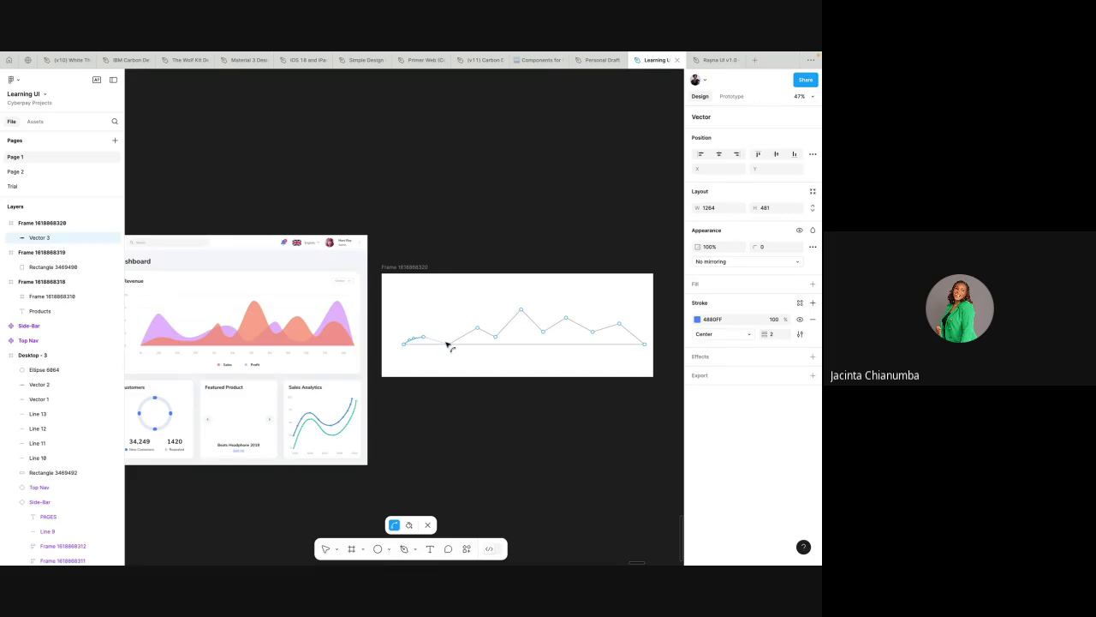
pyautogui.moveTo(446, 343); pyautogui.dragTo(450, 349)
pyautogui.click(448, 343)
pyautogui.moveTo(425, 341); pyautogui.dragTo(423, 340)
pyautogui.scroll(1, 480, 326)
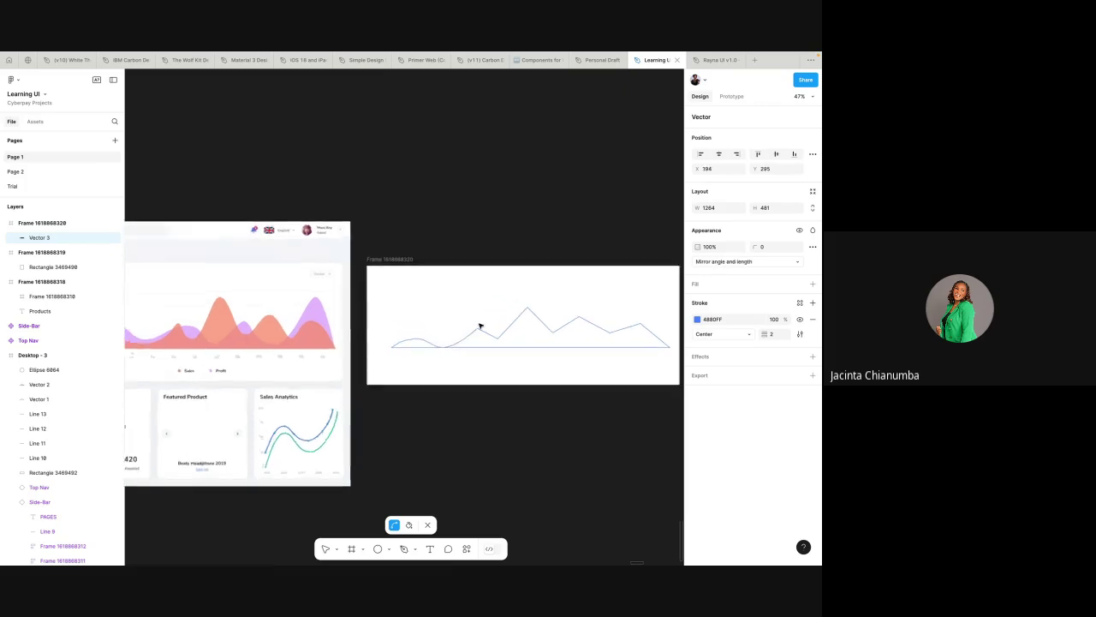
pyautogui.scroll(5, 480, 327)
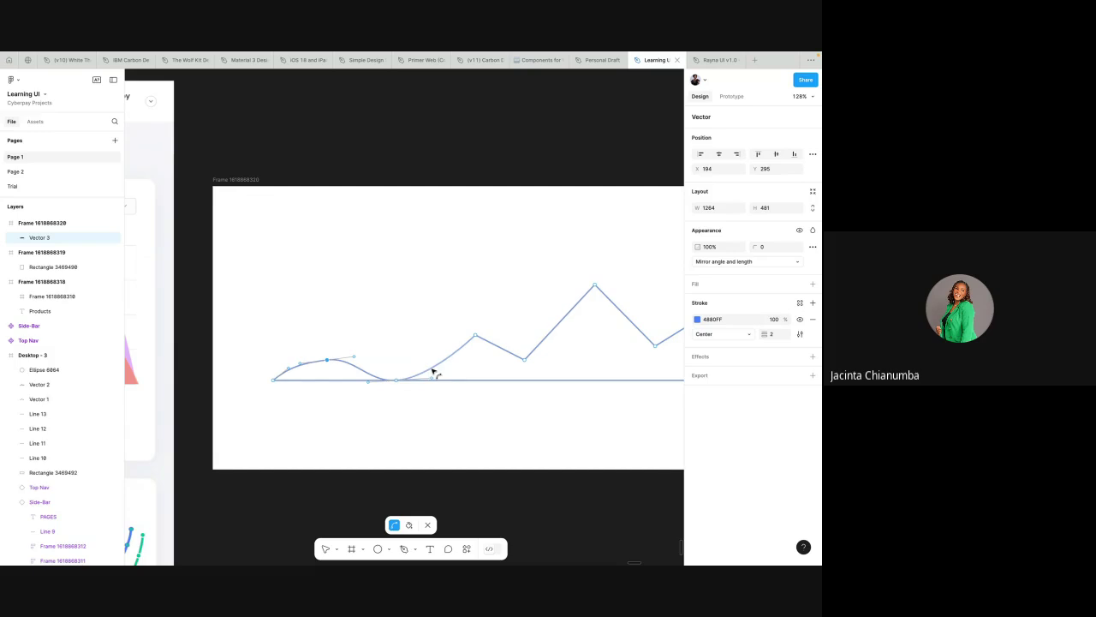
# - Try to reshape the curve rising from the third point with the Bend tool, undo it, and reopen the vector for editing
pyautogui.click(435, 370)
pyautogui.moveTo(434, 370); pyautogui.dragTo(402, 369)
pyautogui.hotkey('ctrl', 'z')
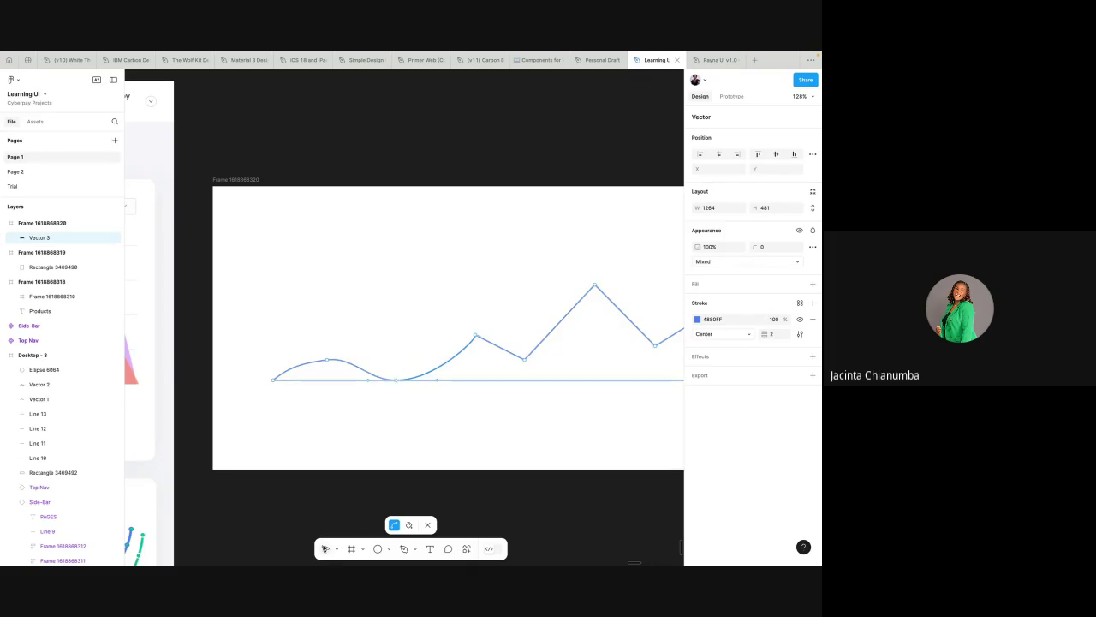
pyautogui.click(326, 548)
pyautogui.press('Escape')
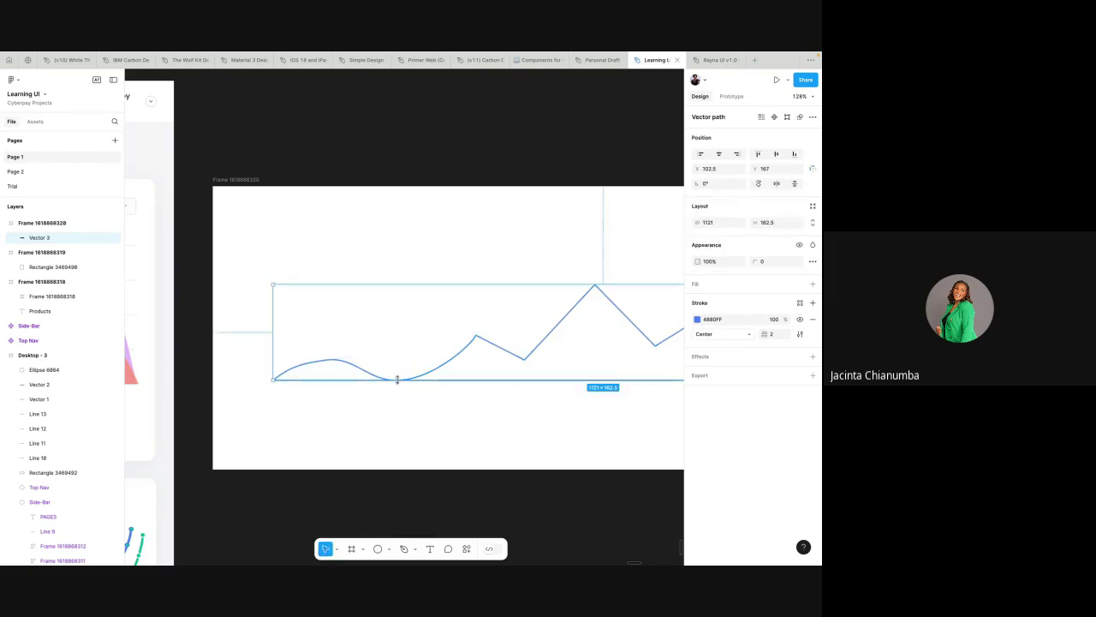
pyautogui.doubleClick(451, 364)
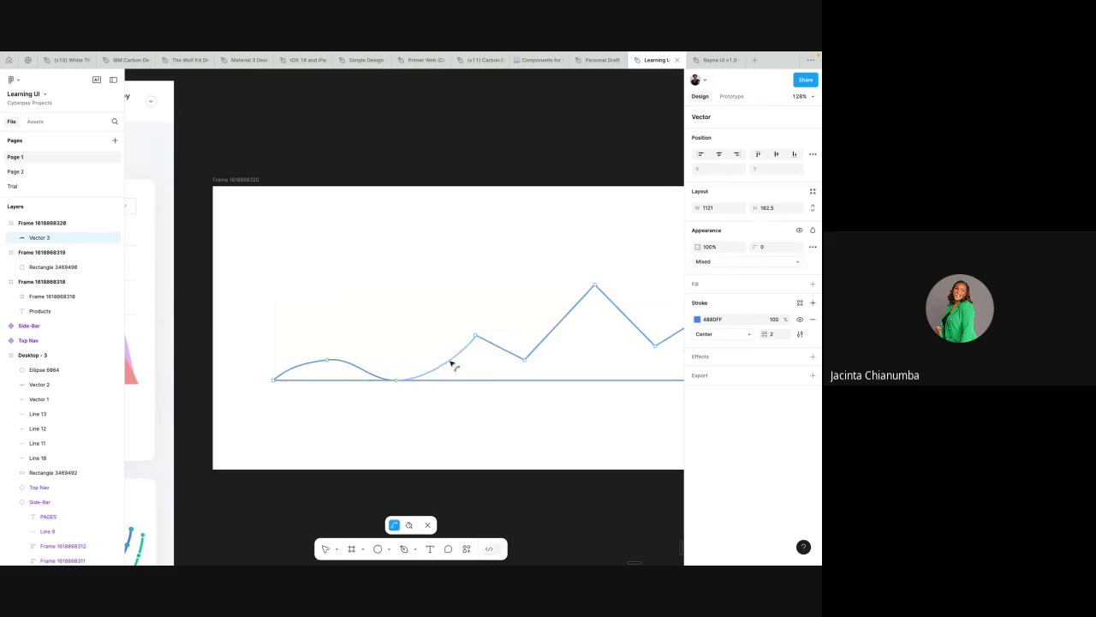
# - Undo the bends and the closing baseline so the vector is an open, straight-segment zigzag again
pyautogui.press('super+z')
pyautogui.press('super+z')
pyautogui.press('super+z')
pyautogui.press('super+z')
pyautogui.press('super+z')
pyautogui.press('super+z')
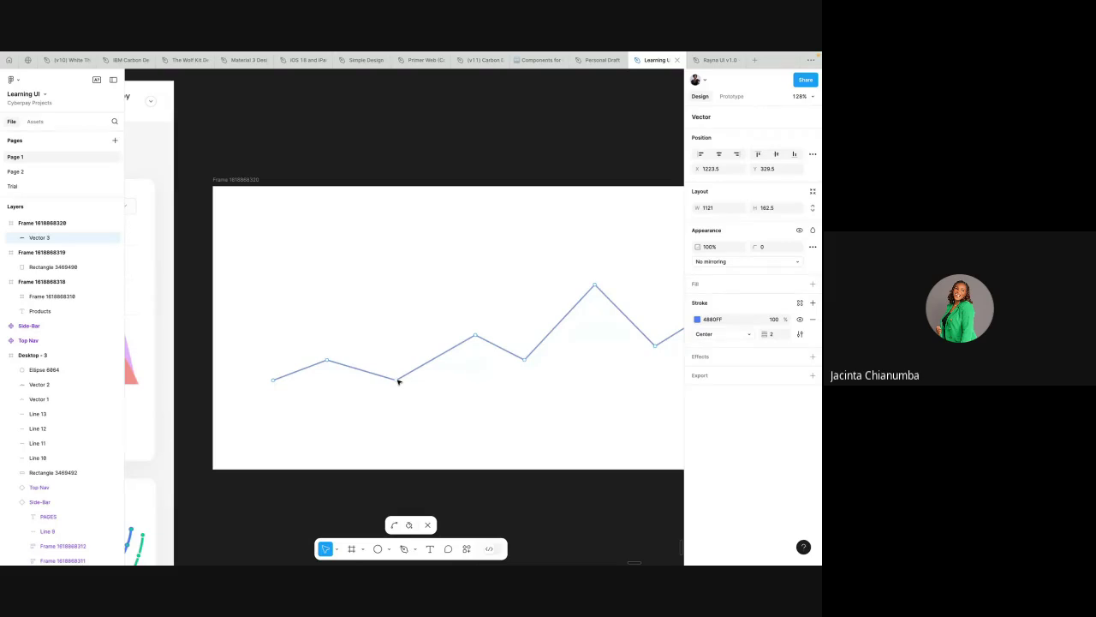
pyautogui.press('Escape')
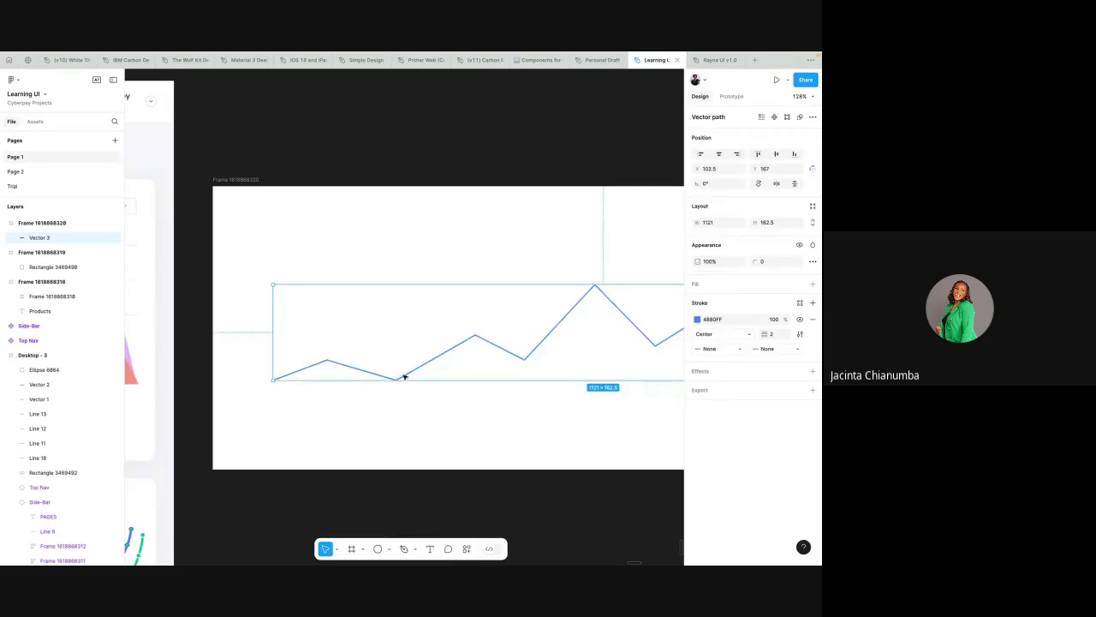
# - Try deleting the zigzag's third point and moving its second point, and undo these edits
pyautogui.doubleClick(417, 368)
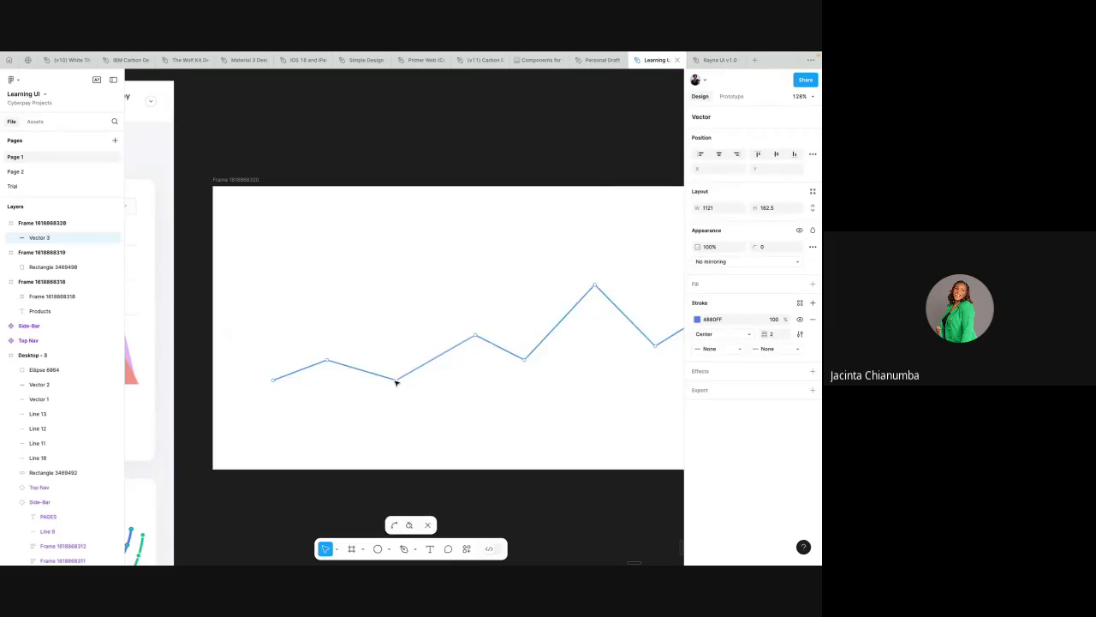
pyautogui.click(396, 381)
pyautogui.press('Delete')
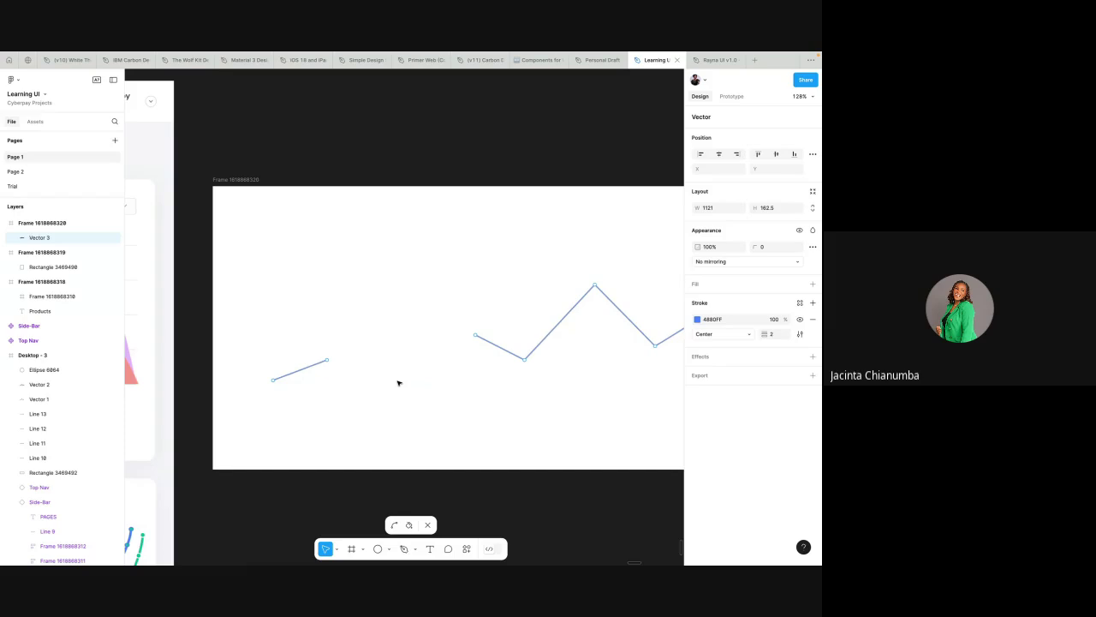
pyautogui.moveTo(326, 363); pyautogui.dragTo(430, 360)
pyautogui.hotkey('ctrl', 'z')
pyautogui.click(328, 360)
pyautogui.hotkey('ctrl', 'z')
pyautogui.hotkey('ctrl', 'z')
# - Bend the zigzag's first segments into soft curves up to the valley before the highest peak
pyautogui.scroll(-5, 404, 427)
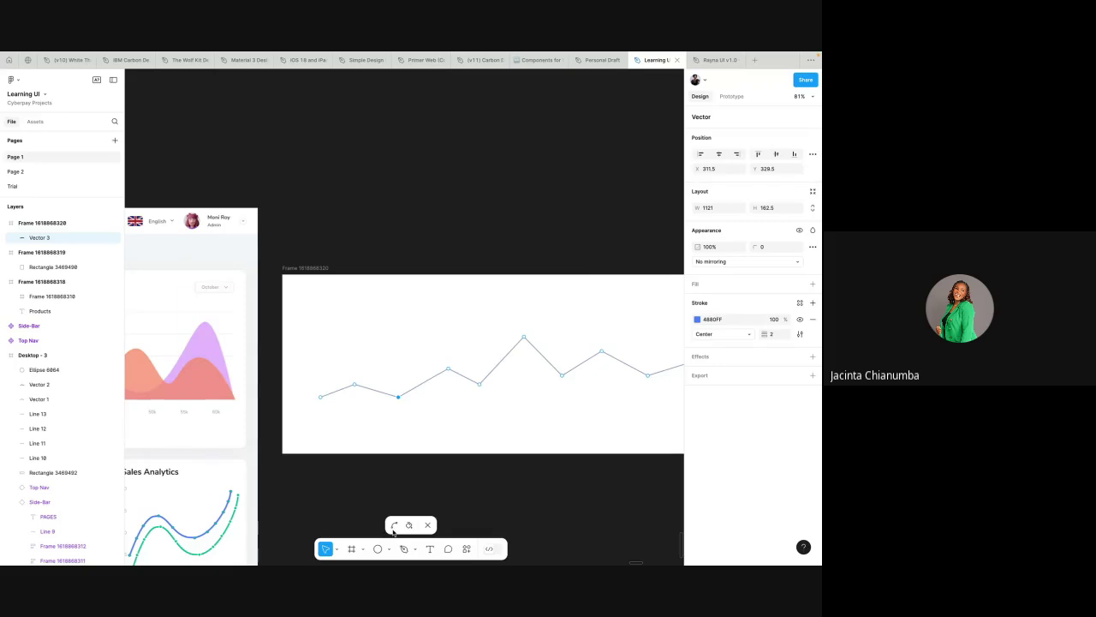
pyautogui.click(394, 526)
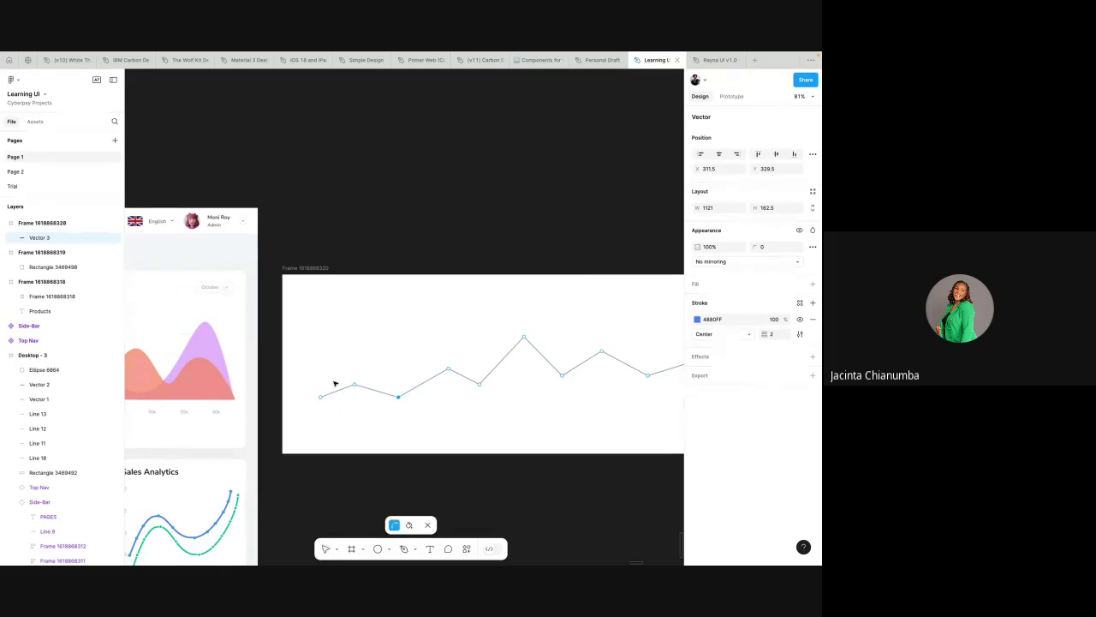
pyautogui.moveTo(339, 394); pyautogui.dragTo(382, 401)
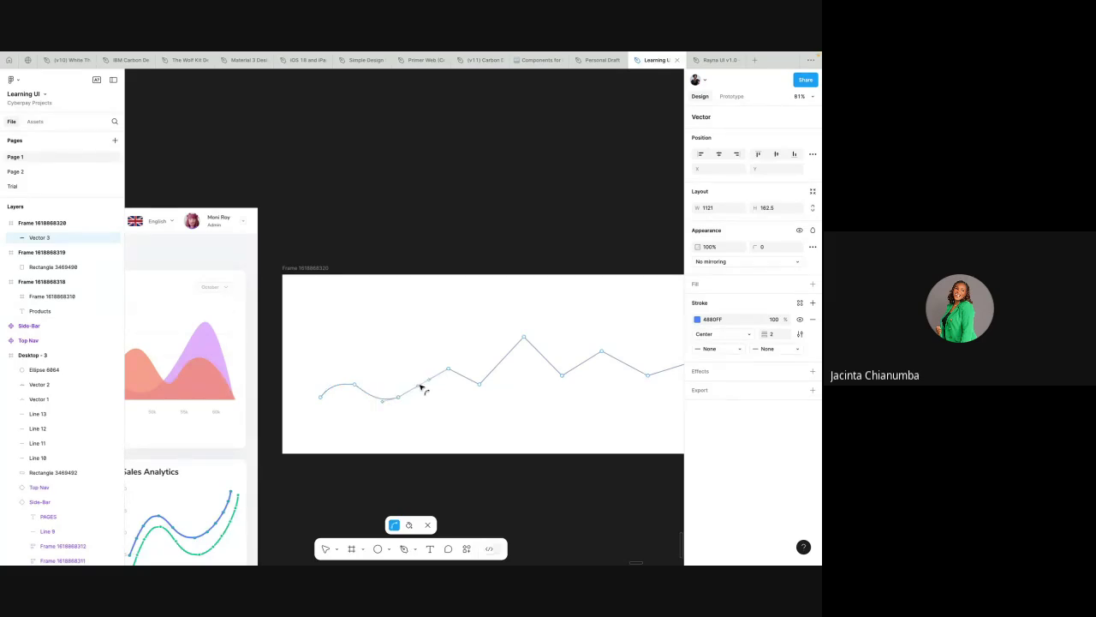
pyautogui.moveTo(421, 389); pyautogui.dragTo(431, 391)
pyautogui.scroll(-3, 459, 372)
pyautogui.scroll(2, 460, 374)
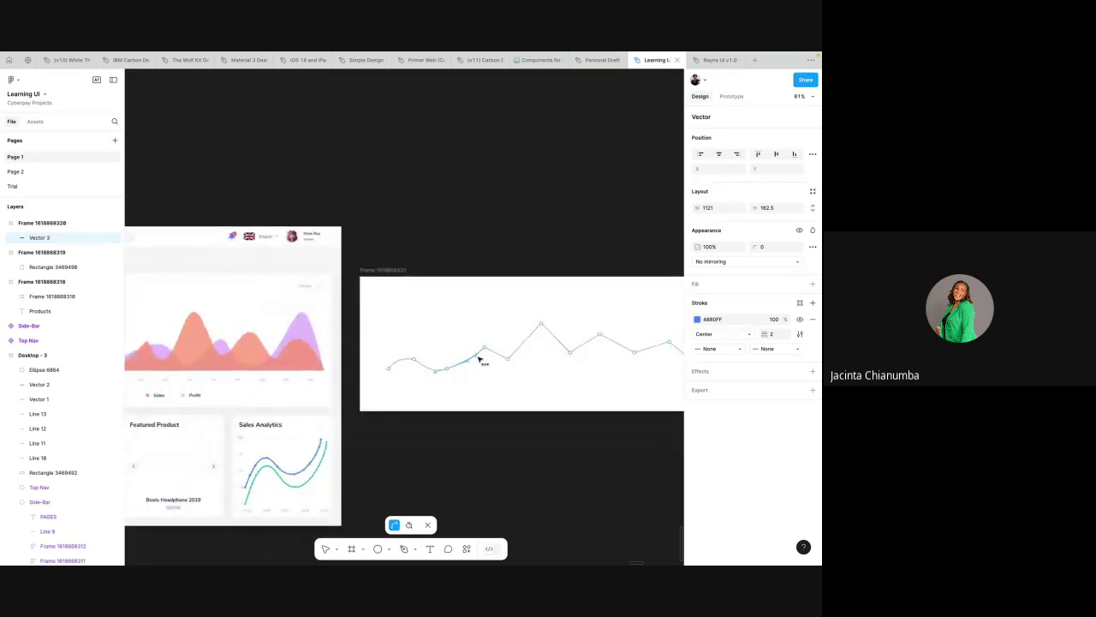
pyautogui.scroll(2, 482, 362)
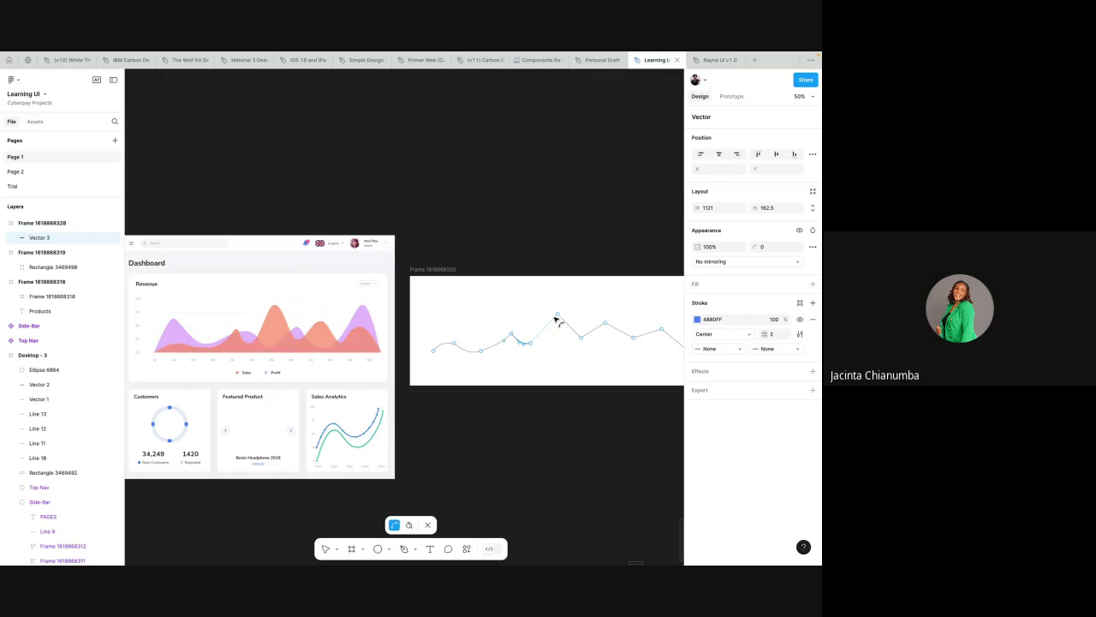
# - Bend the segments on both sides of the highest peak into a rounded hump
pyautogui.click(558, 317)
pyautogui.click(559, 319)
pyautogui.click(550, 325)
pyautogui.moveTo(550, 323); pyautogui.dragTo(548, 320)
pyautogui.scroll(5, 508, 341)
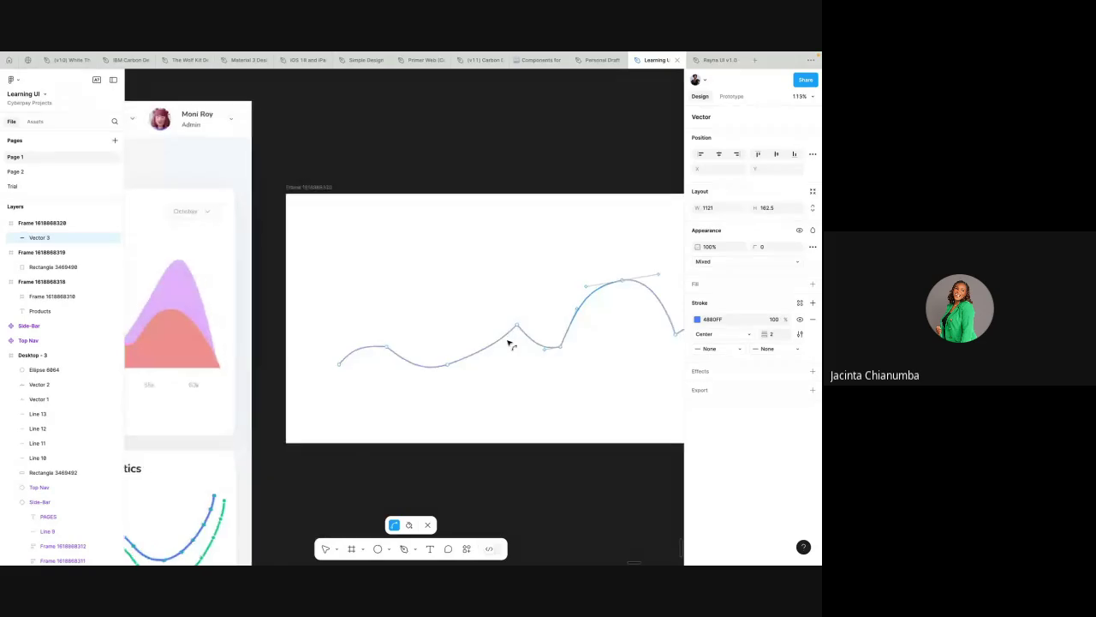
# - Smooth the valley before the highest peak and the smaller peak preceding it with mirrored handles
pyautogui.hscroll(2, 514, 347)
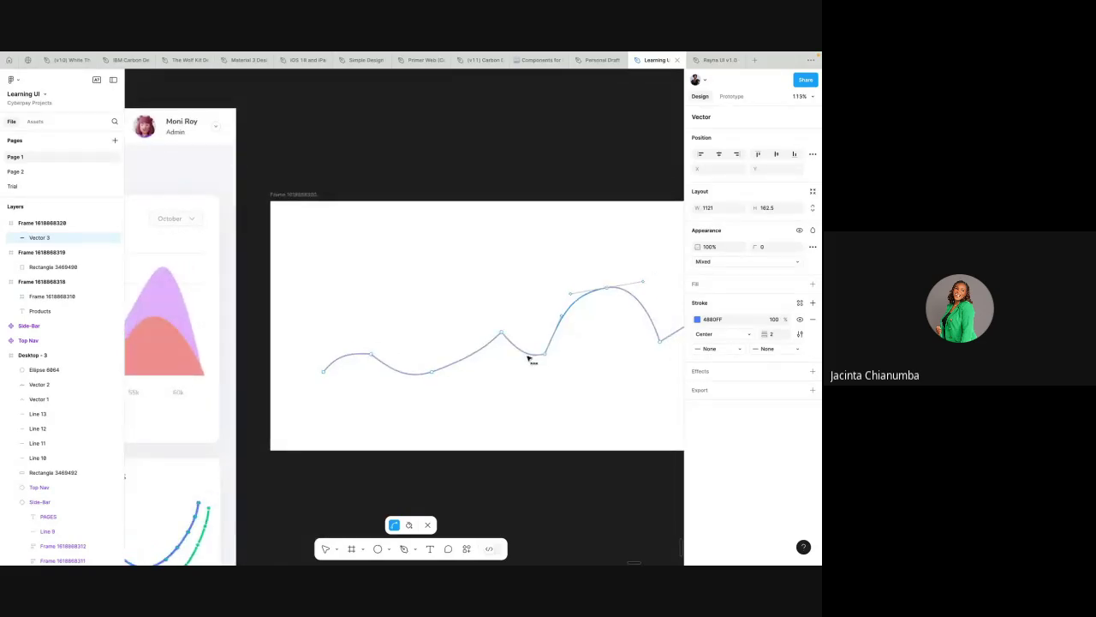
pyautogui.moveTo(545, 353); pyautogui.dragTo(531, 362)
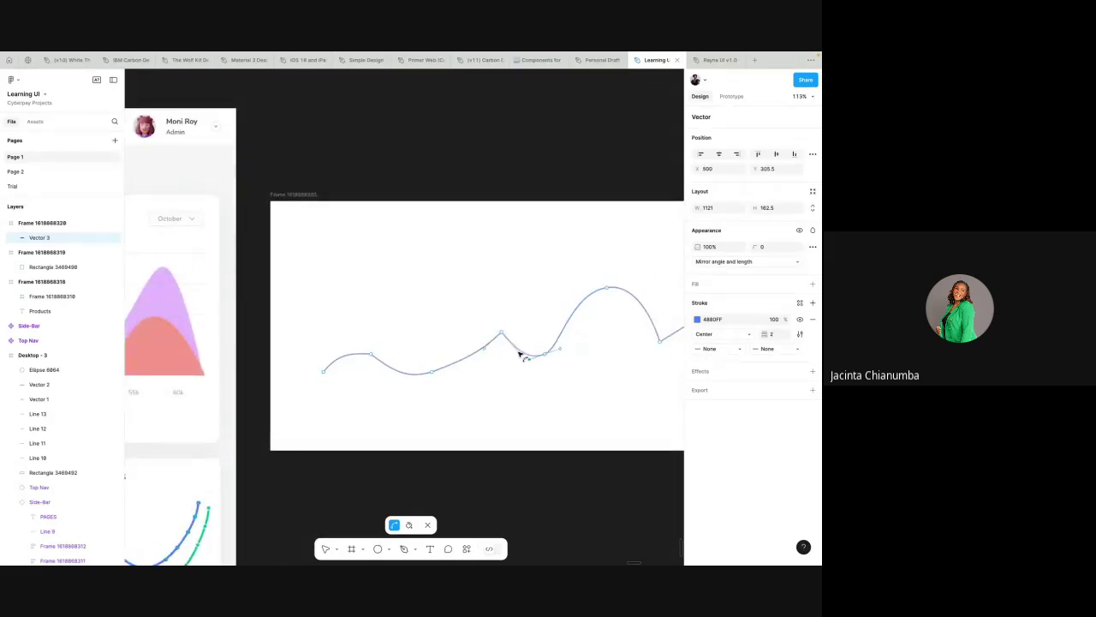
pyautogui.moveTo(501, 333); pyautogui.dragTo(524, 343)
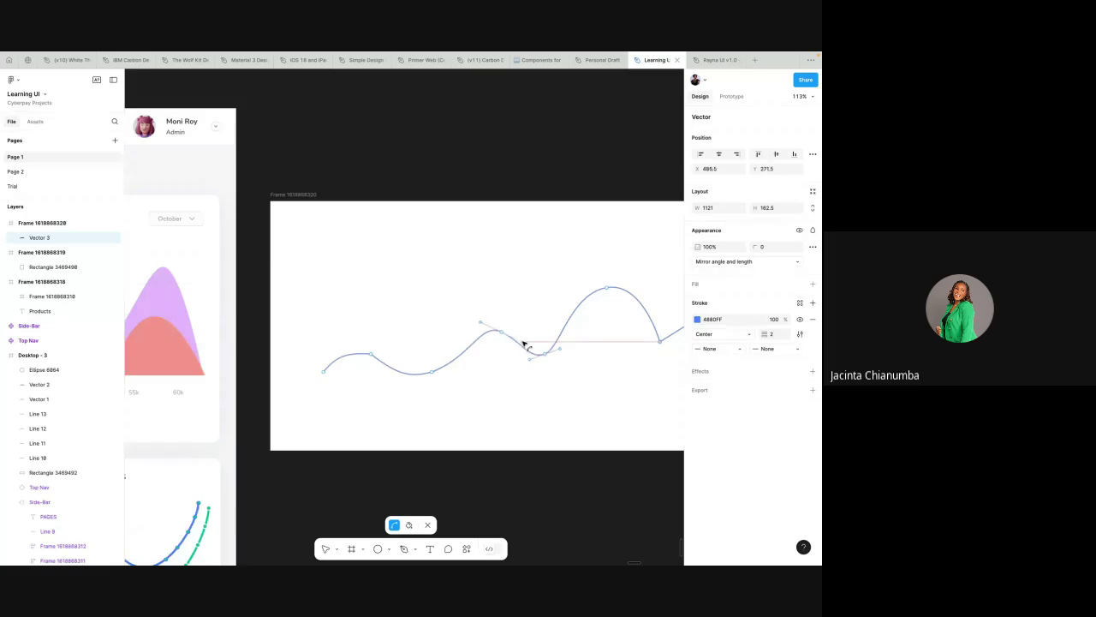
pyautogui.click(372, 354)
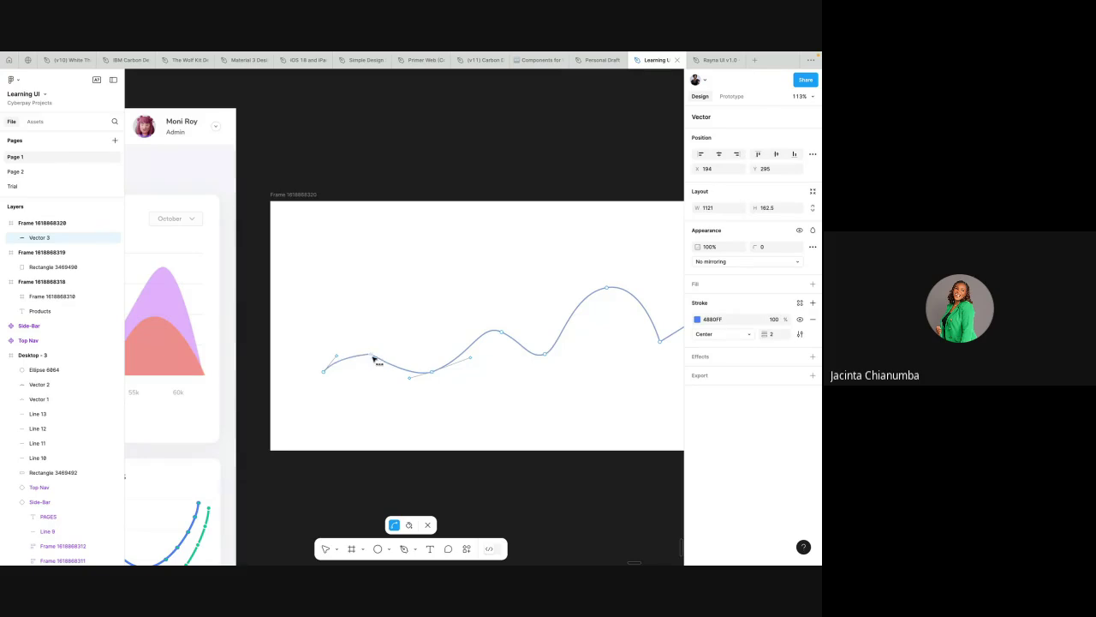
# - Bend the remaining segments after the highest peak into two rounded humps that fall to the last point
pyautogui.hscroll(5, 442, 314)
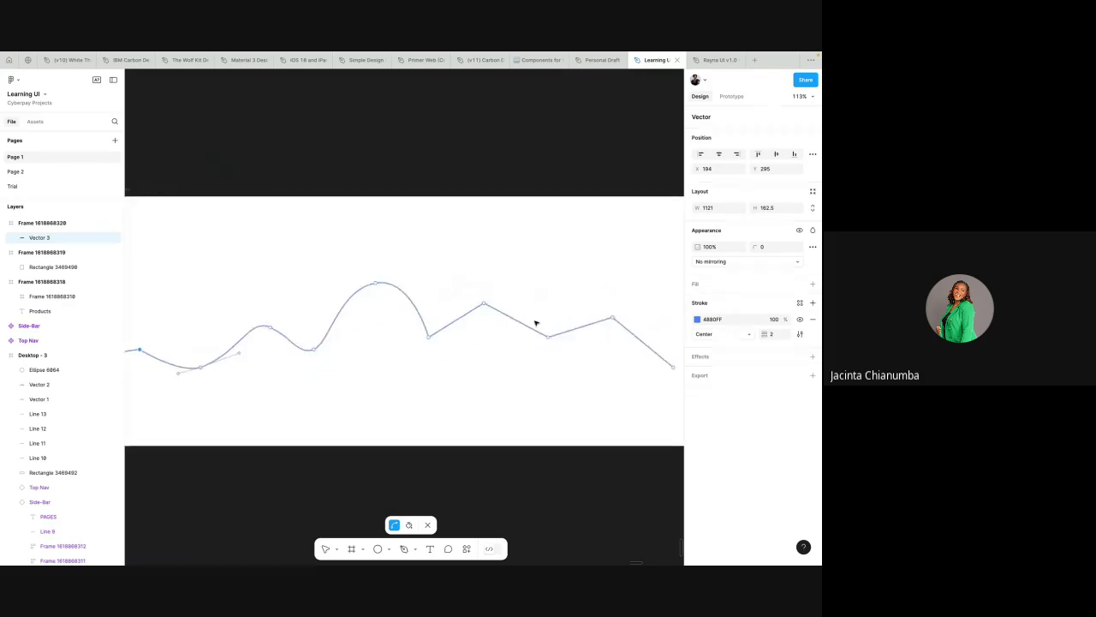
pyautogui.click(465, 319)
pyautogui.moveTo(466, 318); pyautogui.dragTo(461, 313)
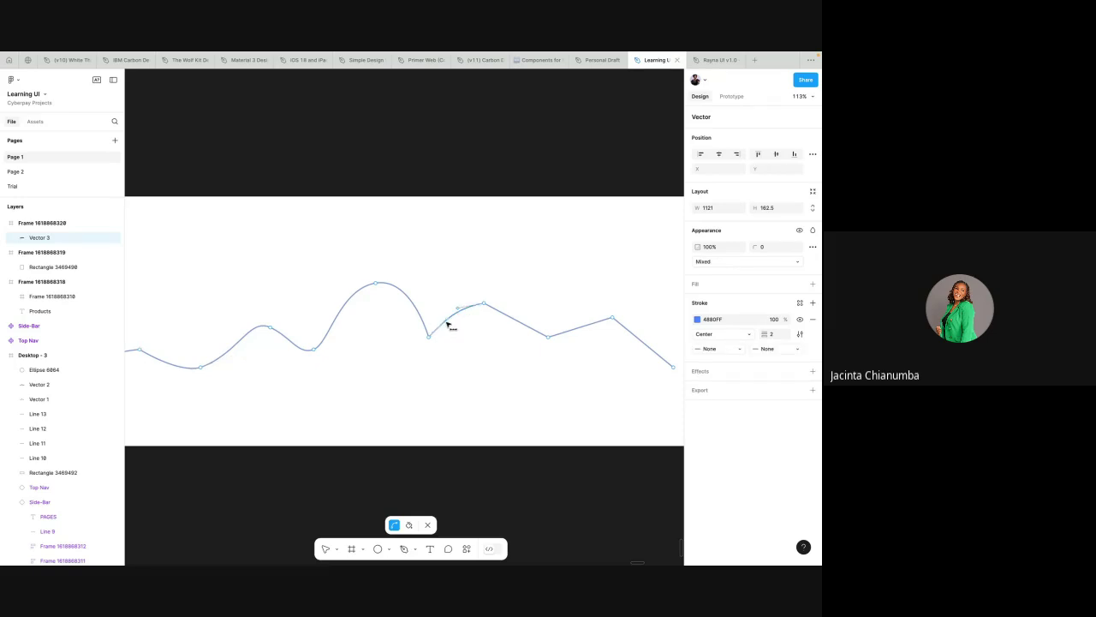
pyautogui.click(447, 320)
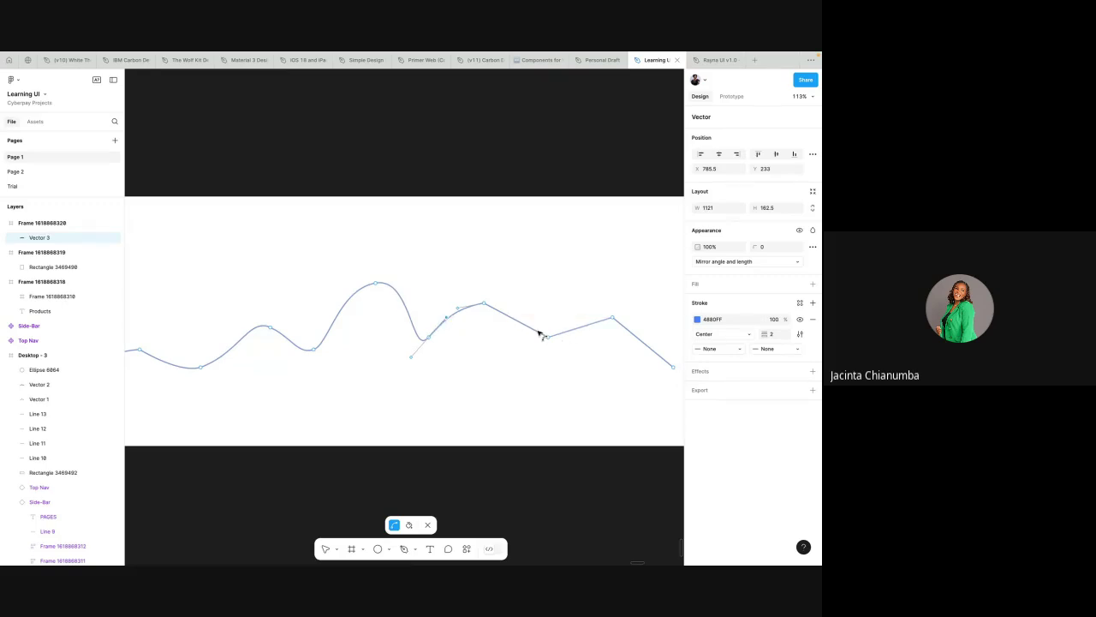
pyautogui.moveTo(523, 326); pyautogui.dragTo(599, 323)
pyautogui.hscroll(3, 617, 332)
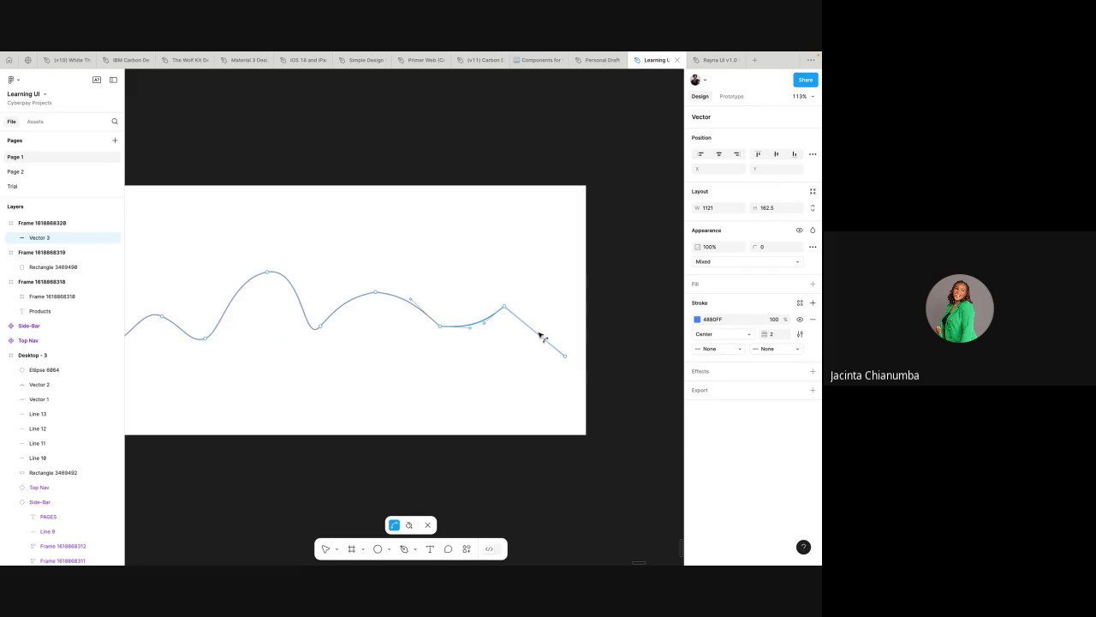
pyautogui.moveTo(551, 329); pyautogui.dragTo(540, 315)
# - Adjust the handles around the line's second point to refine the curve of the first hump
pyautogui.scroll(-3, 540, 315)
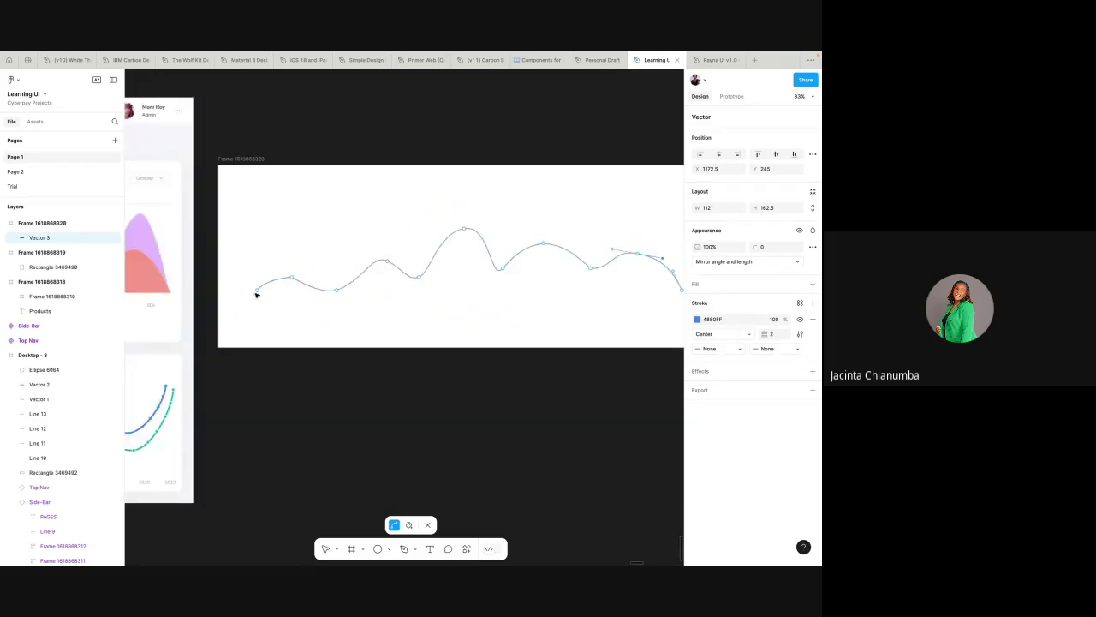
pyautogui.scroll(3, 266, 274)
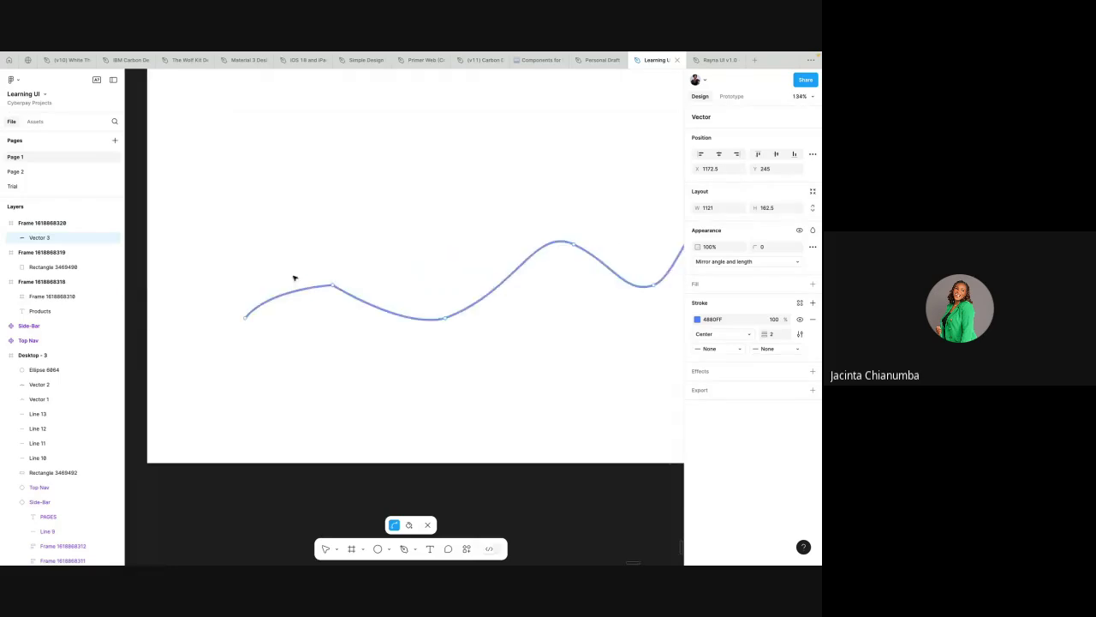
pyautogui.scroll(3, 294, 280)
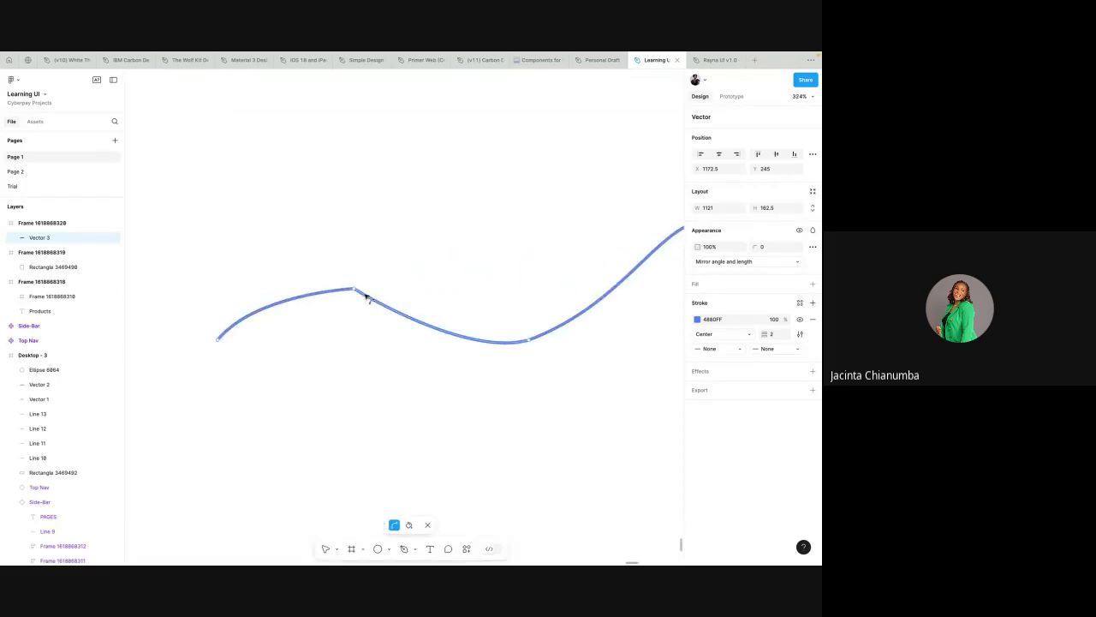
pyautogui.click(369, 297)
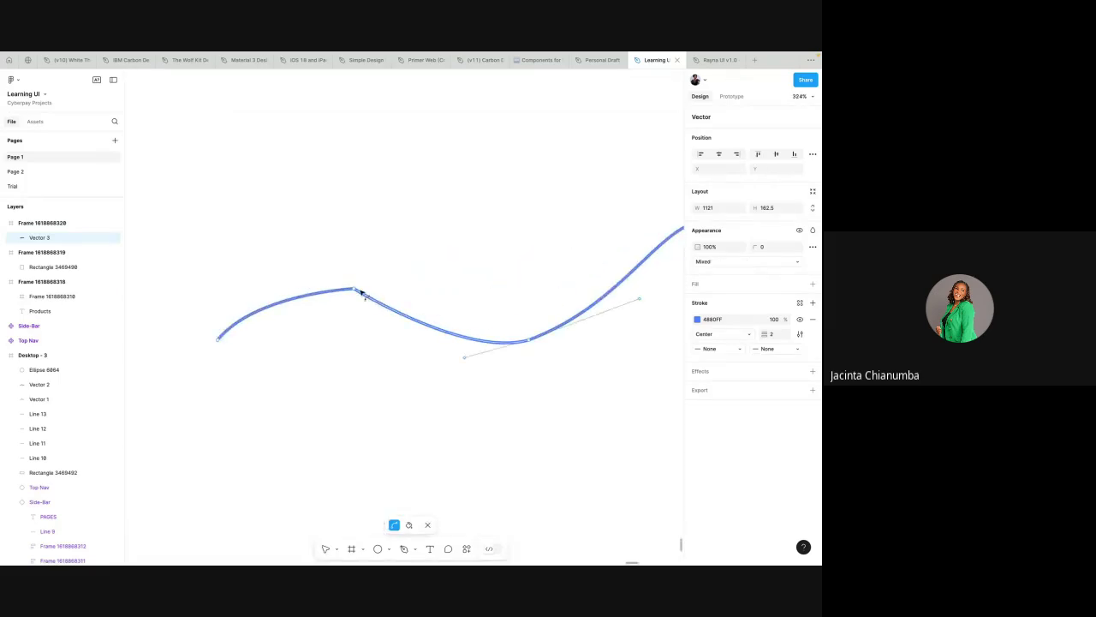
pyautogui.click(336, 293)
pyautogui.moveTo(255, 296); pyautogui.dragTo(256, 290)
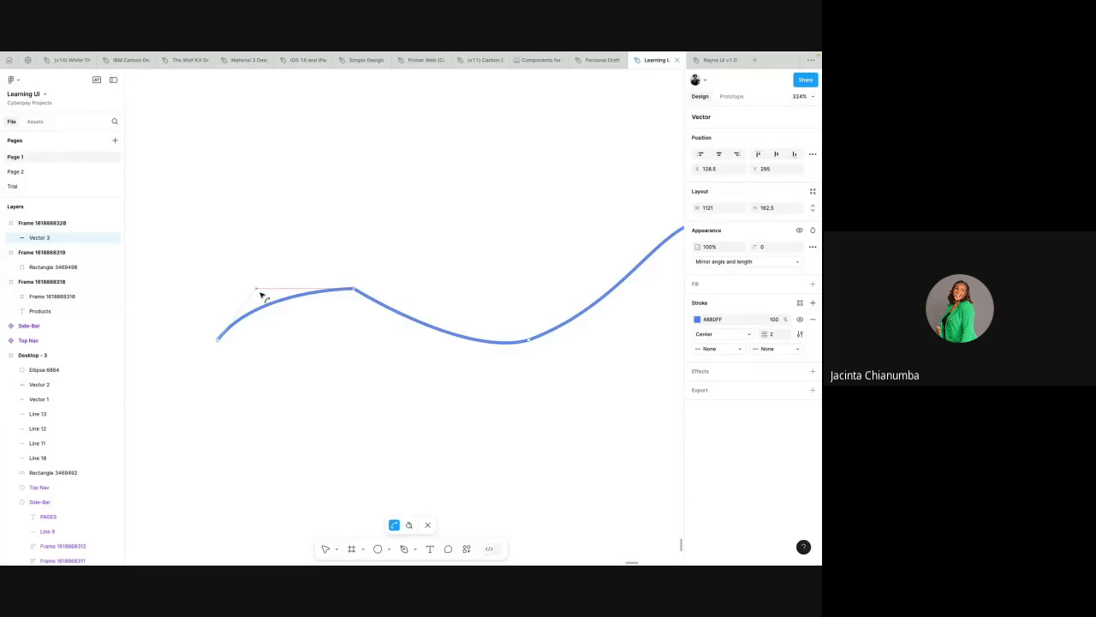
# - Extend the wave line from its last point with the Pen tool to a corner point near X 1248, Y 405
pyautogui.scroll(-5, 263, 294)
pyautogui.scroll(-5, 263, 326)
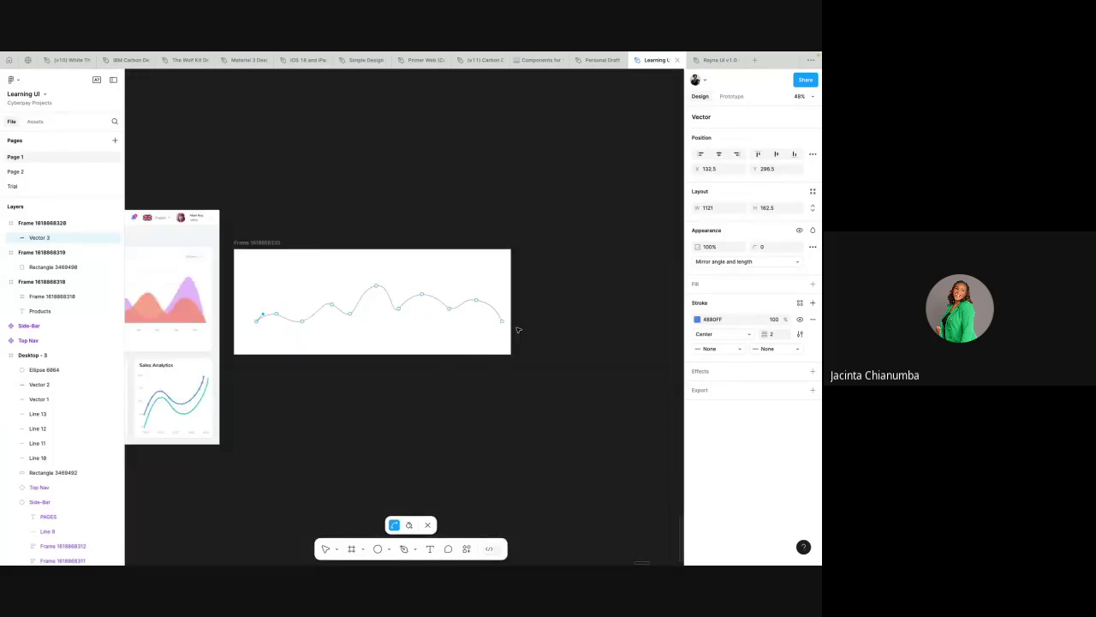
pyautogui.click(503, 321)
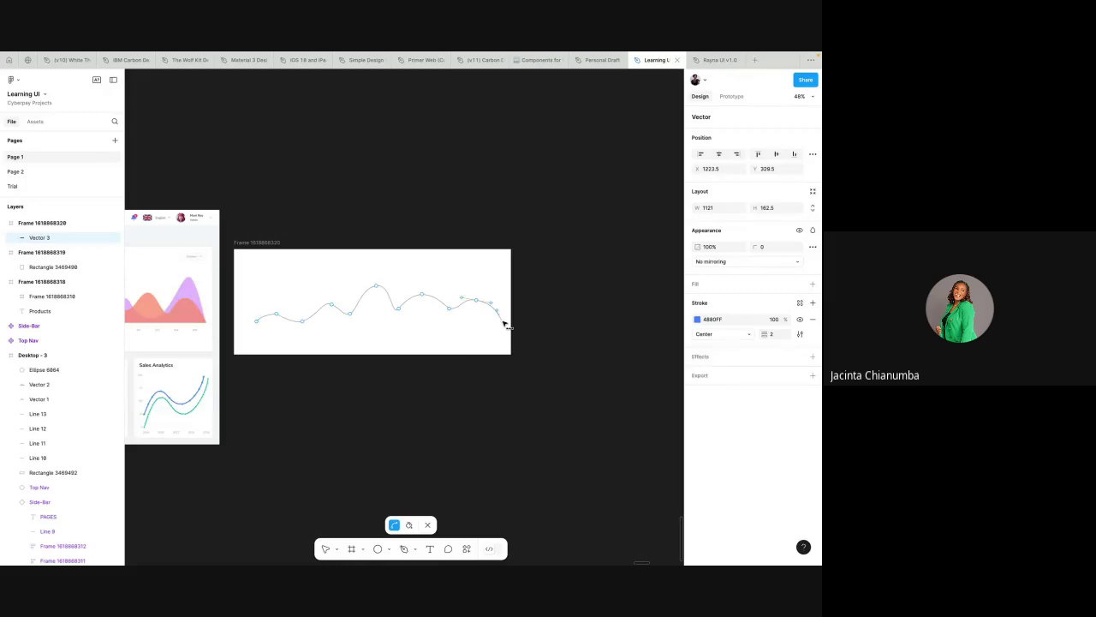
pyautogui.click(402, 547)
pyautogui.click(256, 321)
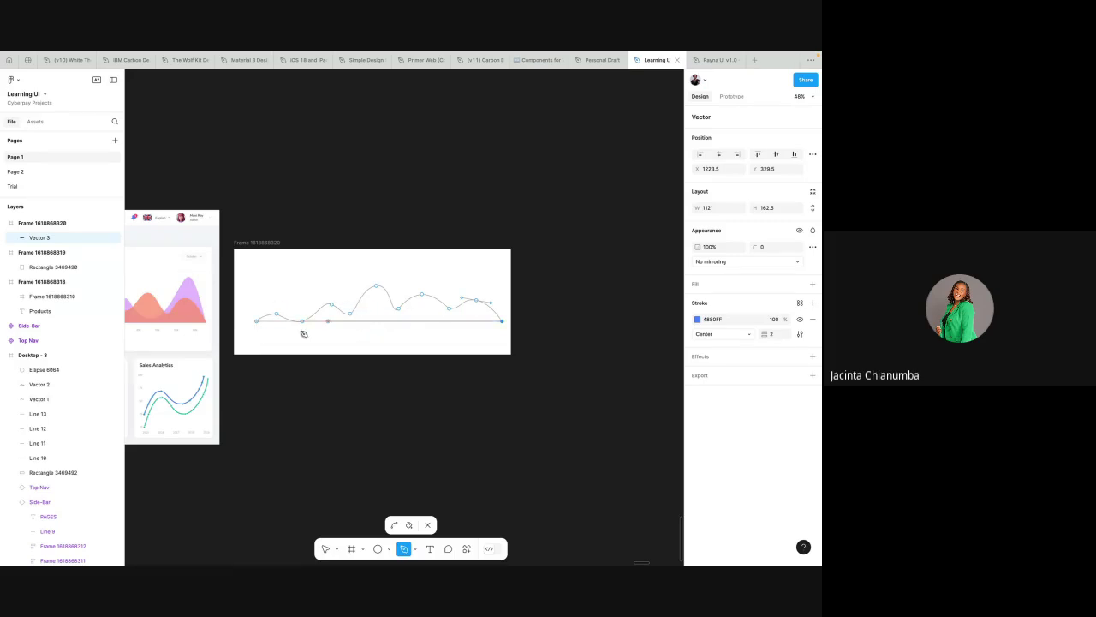
pyautogui.click(260, 333)
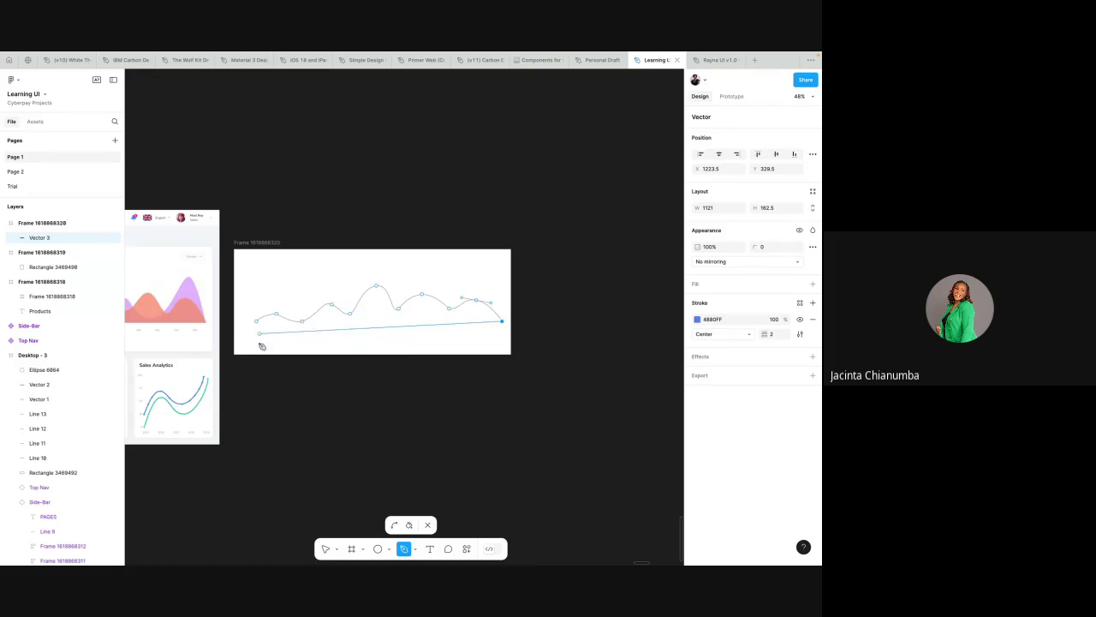
pyautogui.click(509, 340)
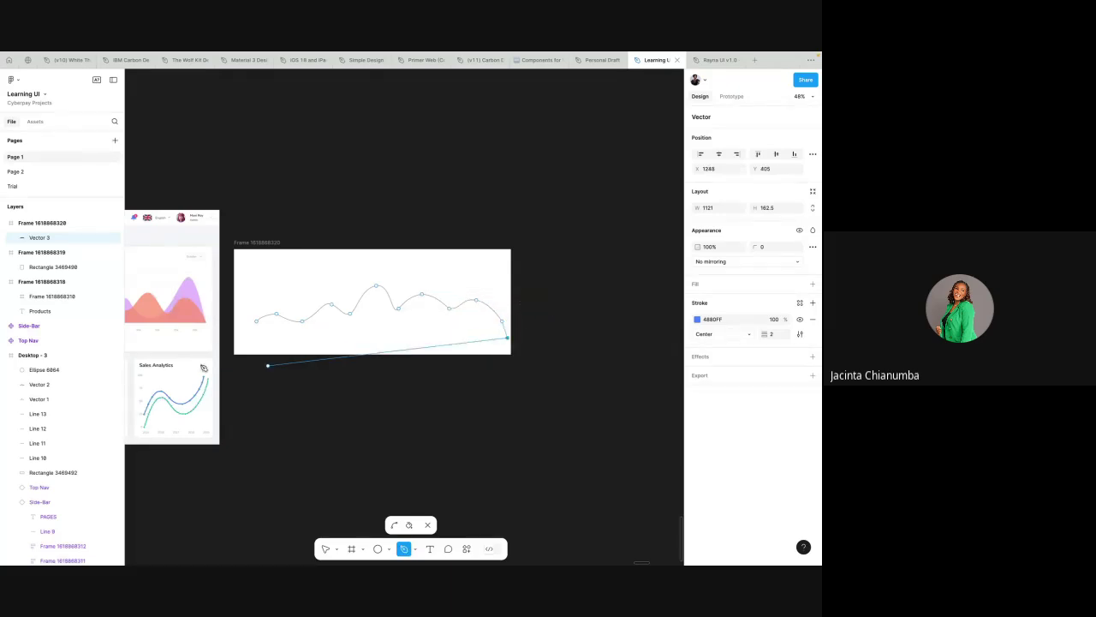
# - Draw a horizontal baseline to a point near X 77.5, Y 405 and close the path at the wave's first point
pyautogui.click(257, 339)
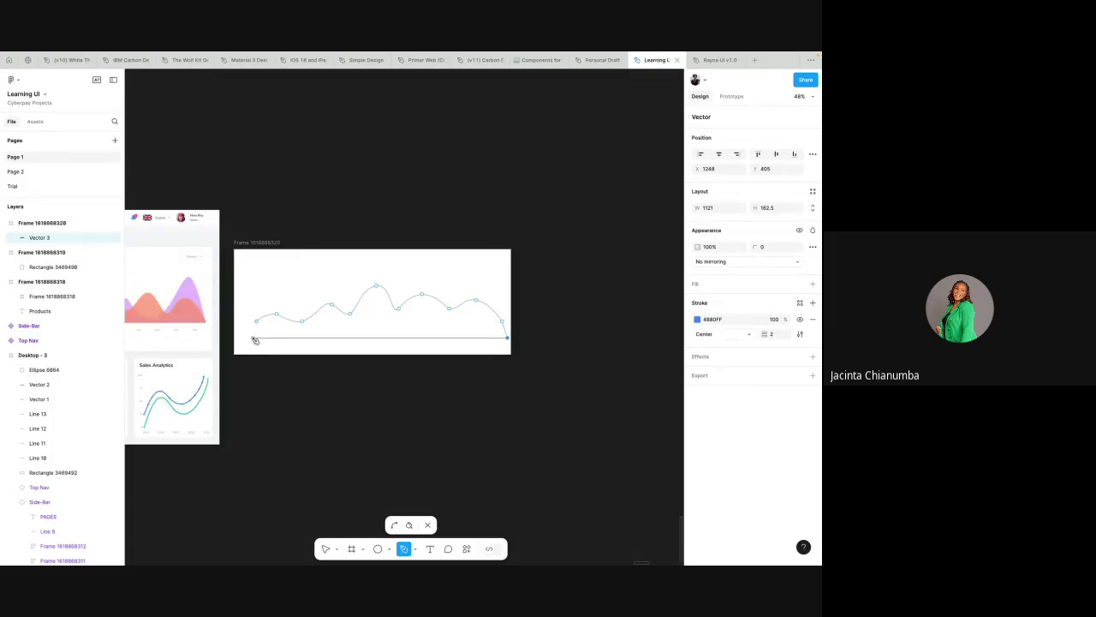
pyautogui.click(252, 338)
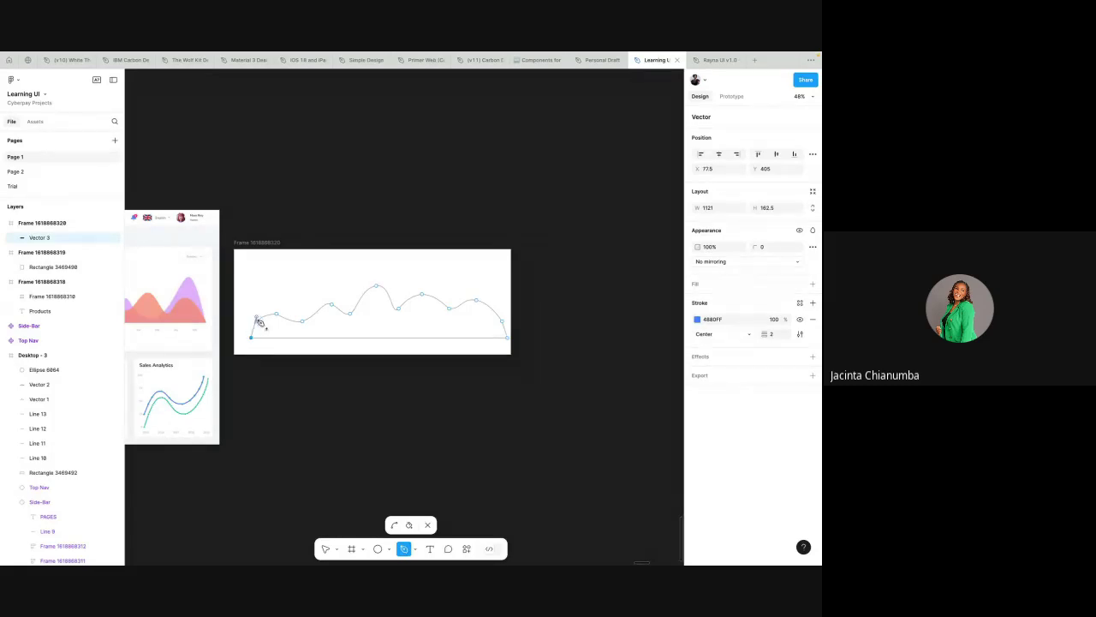
pyautogui.click(257, 322)
pyautogui.click(325, 549)
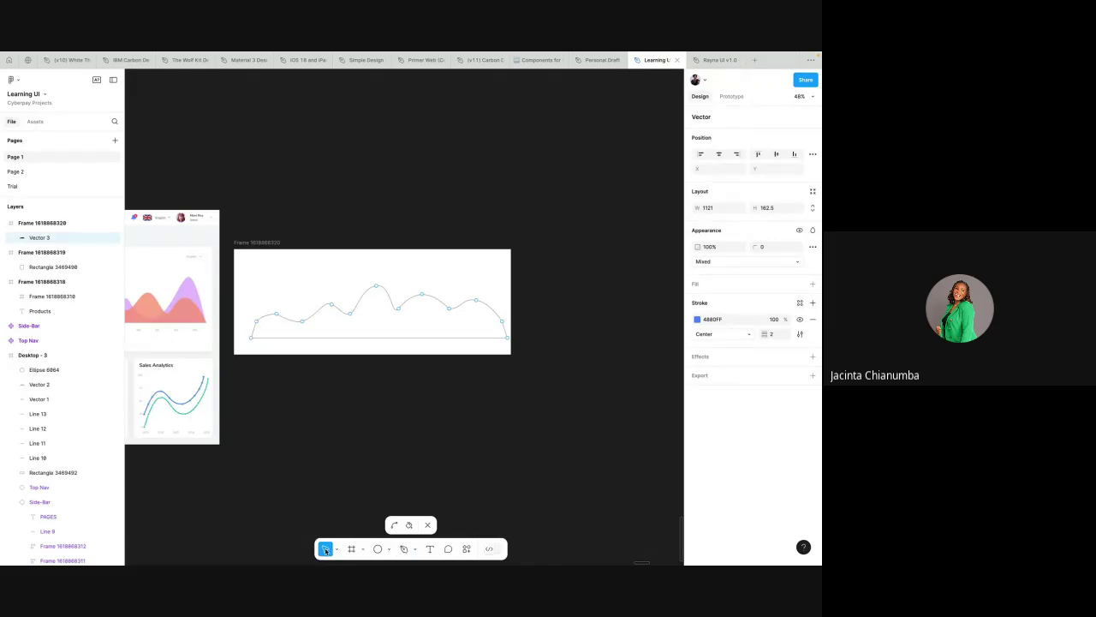
pyautogui.press('Escape')
pyautogui.press('Escape')
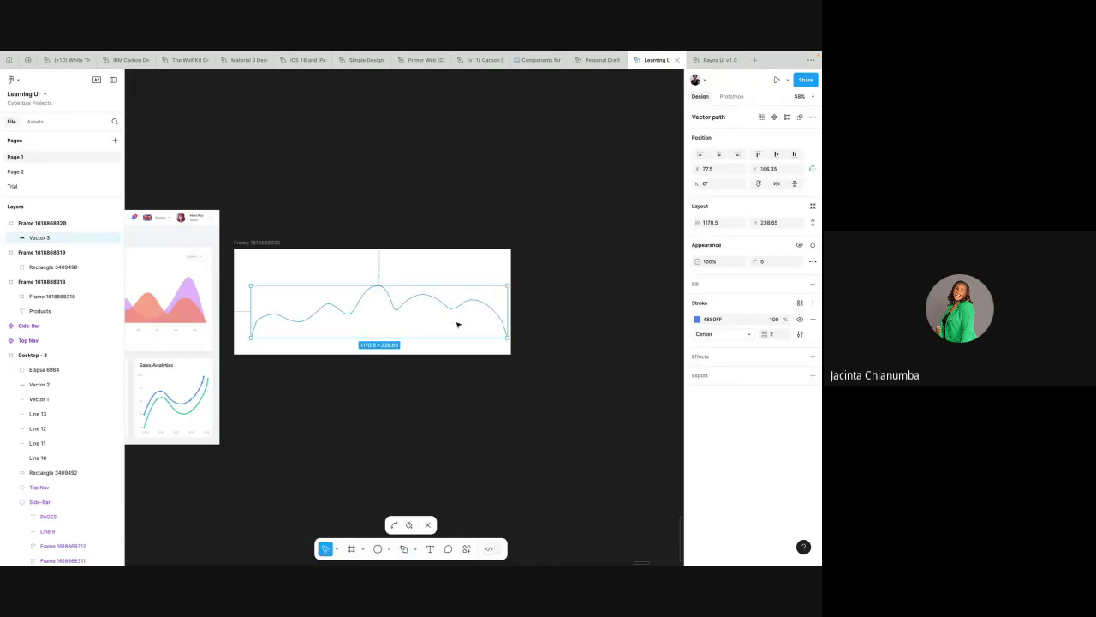
# - Bend the short side segments at both ends of the closed wave shape into outward curves
pyautogui.scroll(3, 460, 321)
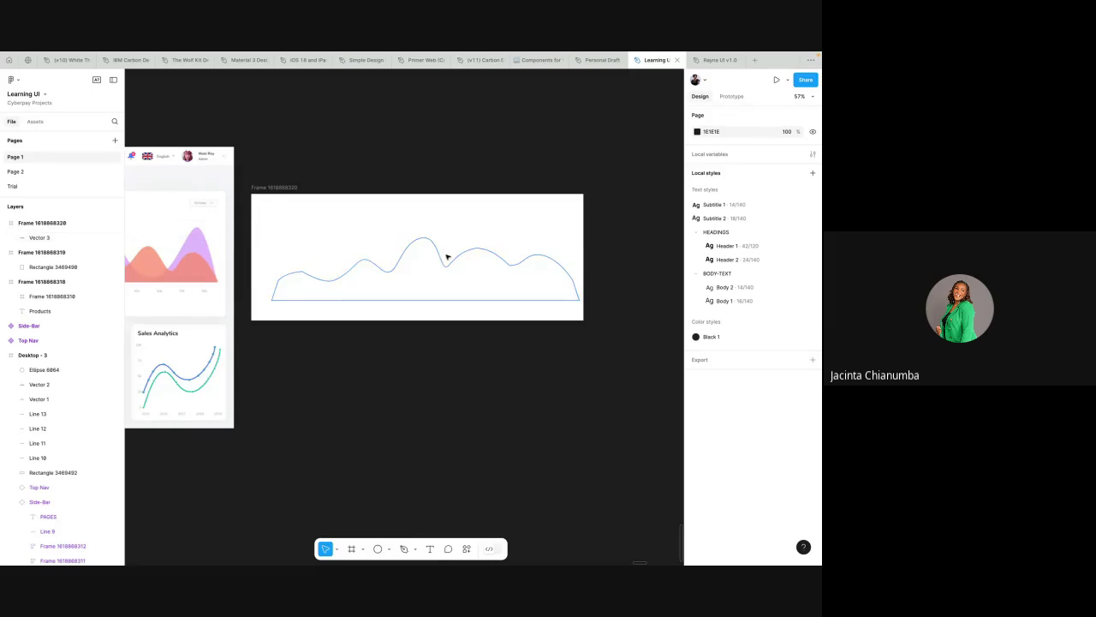
pyautogui.click(564, 271)
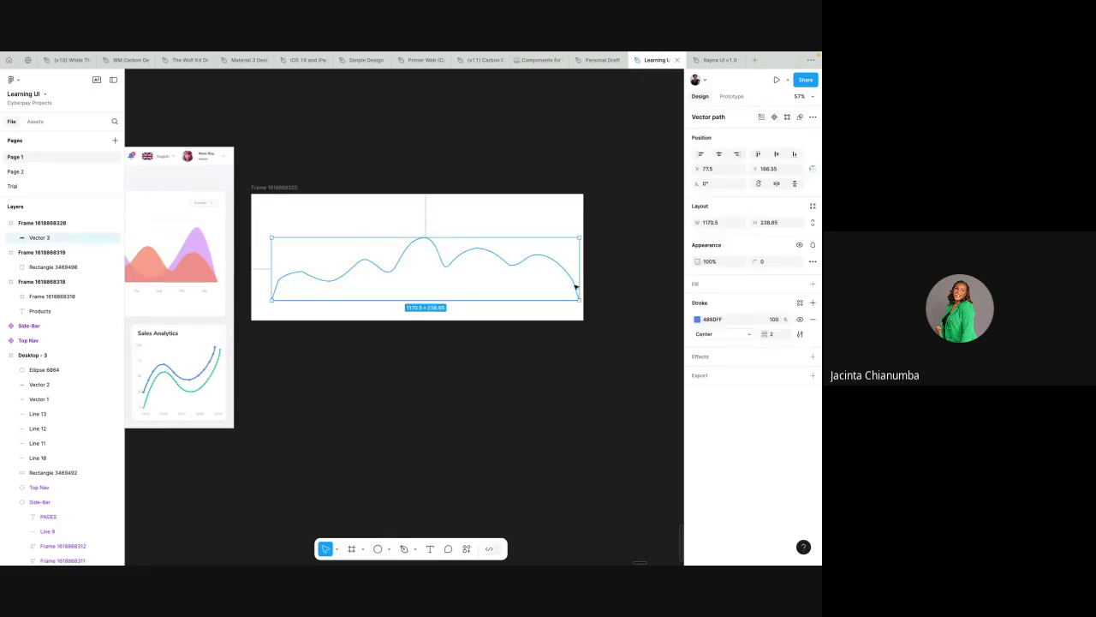
pyautogui.hotkey('shift', '2')
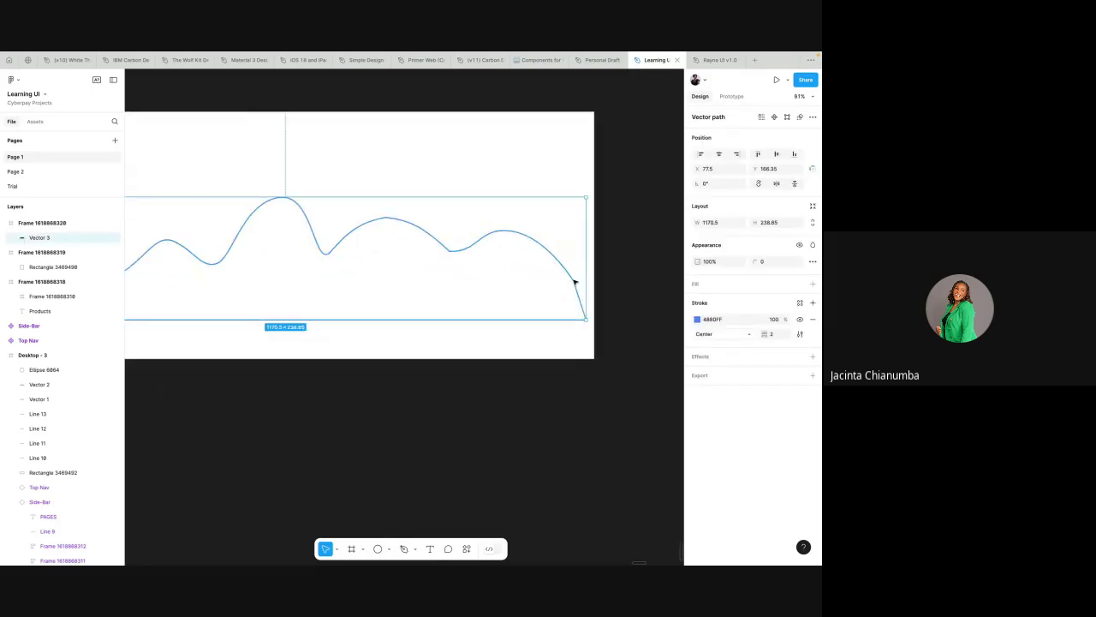
pyautogui.press('Return')
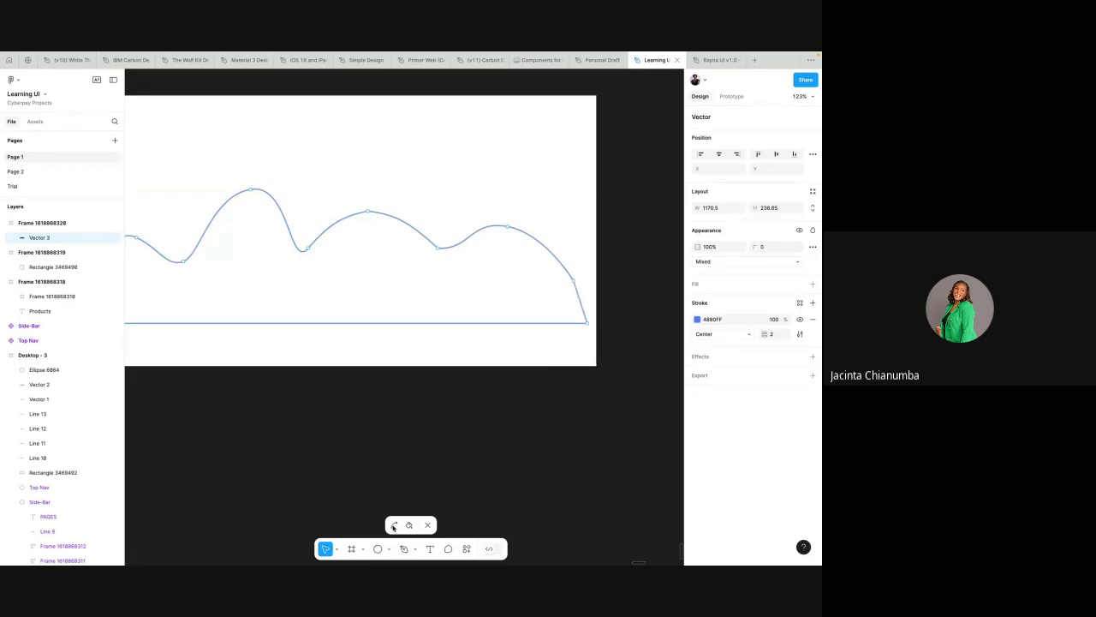
pyautogui.click(393, 525)
pyautogui.moveTo(586, 306); pyautogui.dragTo(586, 302)
pyautogui.hscroll(-10, 586, 301)
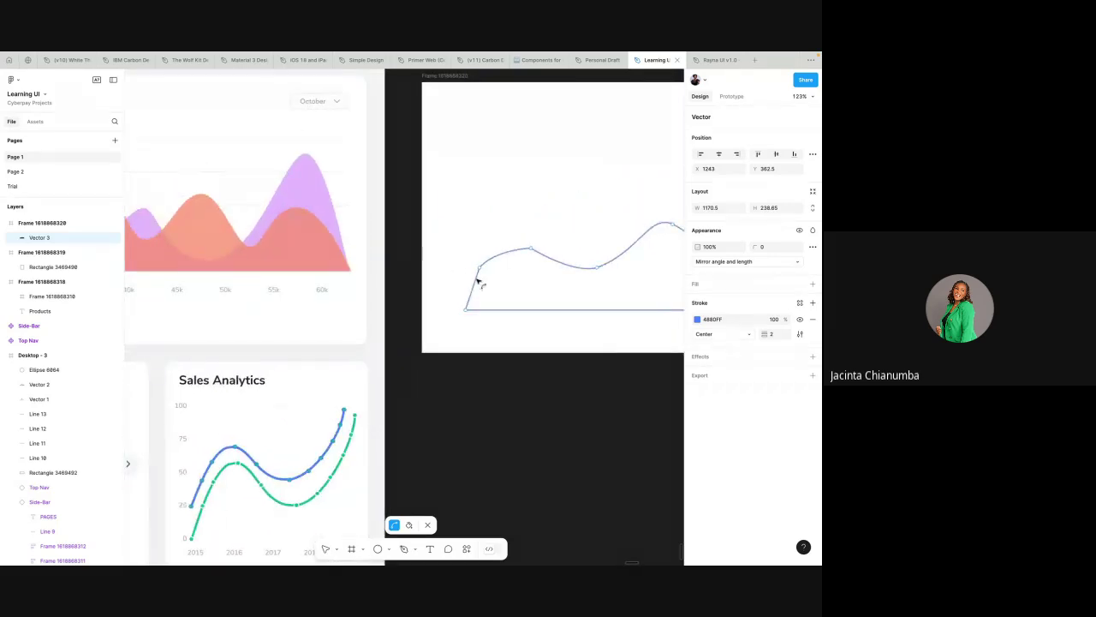
pyautogui.moveTo(480, 290); pyautogui.dragTo(470, 288)
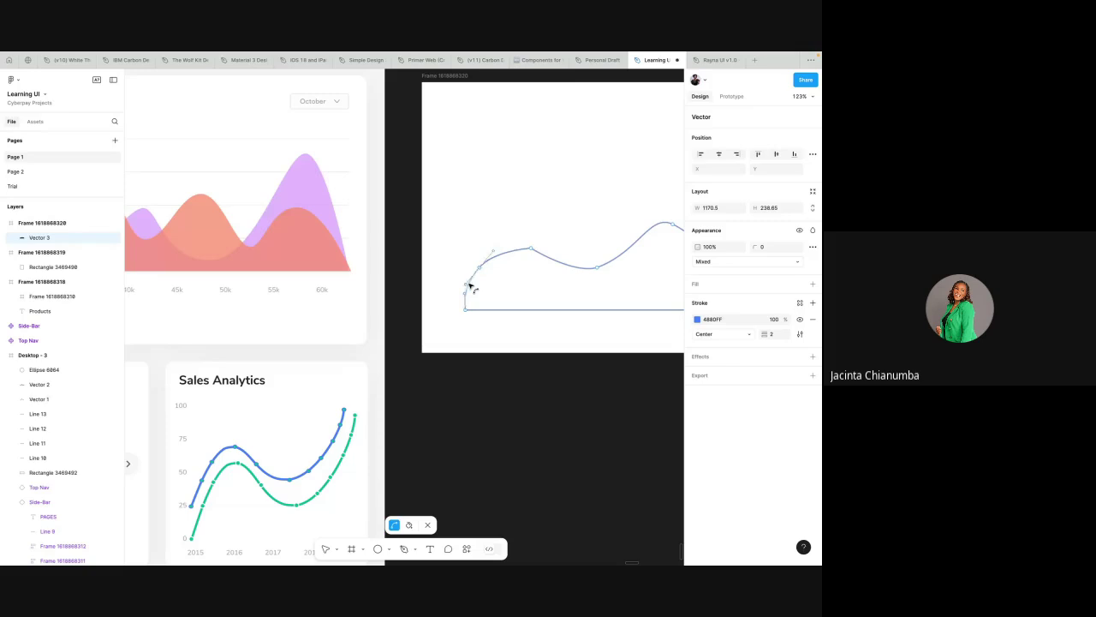
pyautogui.scroll(-5, 470, 288)
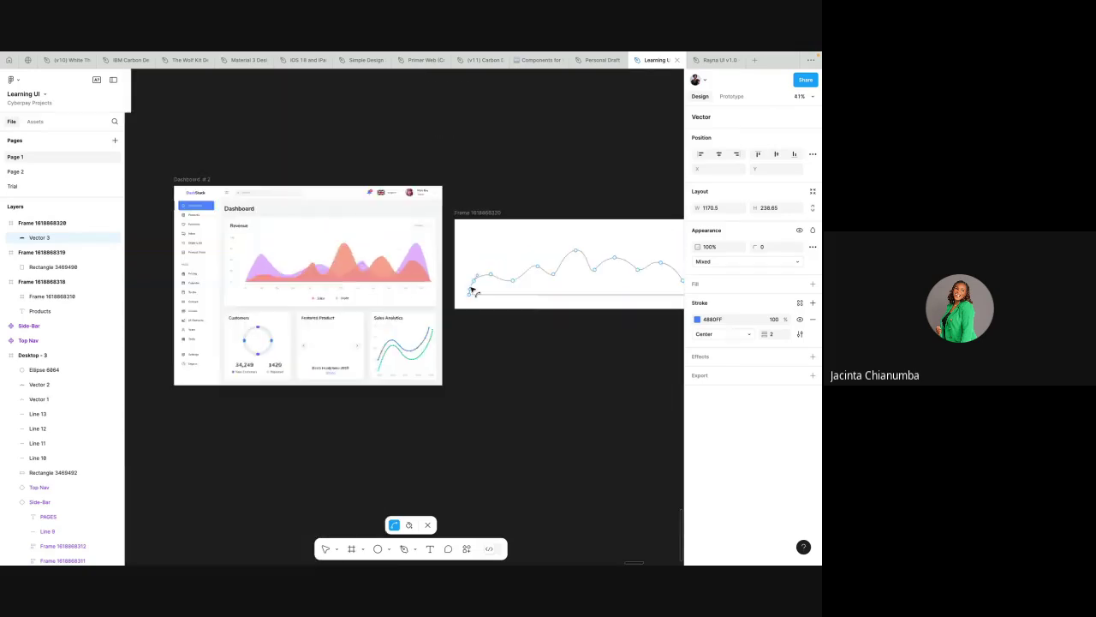
pyautogui.scroll(-3, 472, 289)
pyautogui.press('Escape')
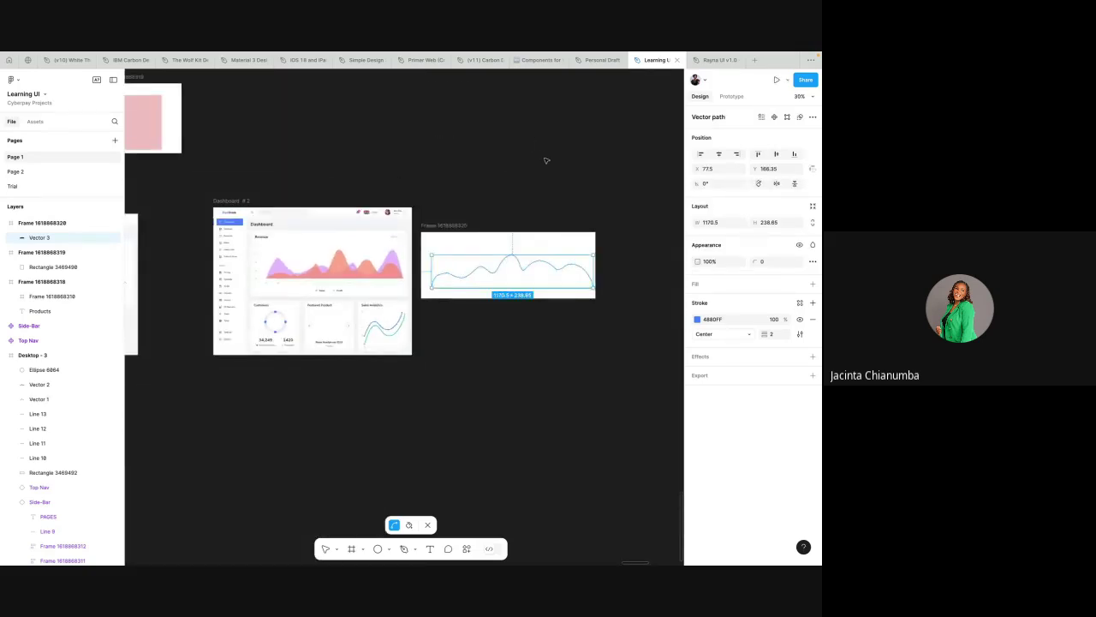
pyautogui.click(547, 161)
# - Raise the wave's highest peak to about X 637.5, Y 47.5
pyautogui.scroll(2, 545, 248)
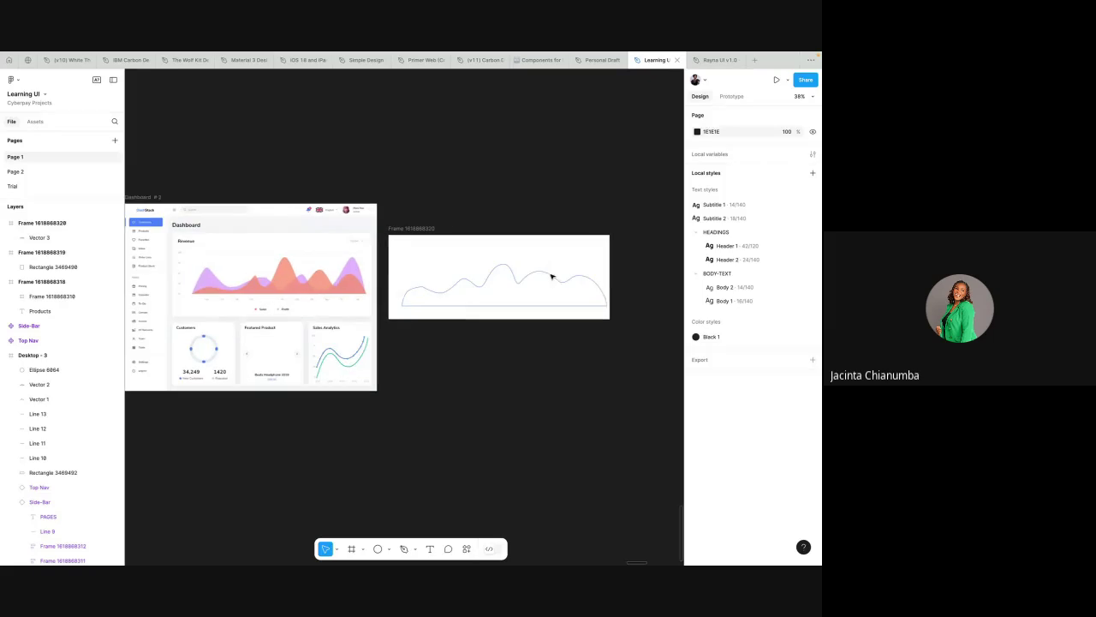
pyautogui.click(566, 282)
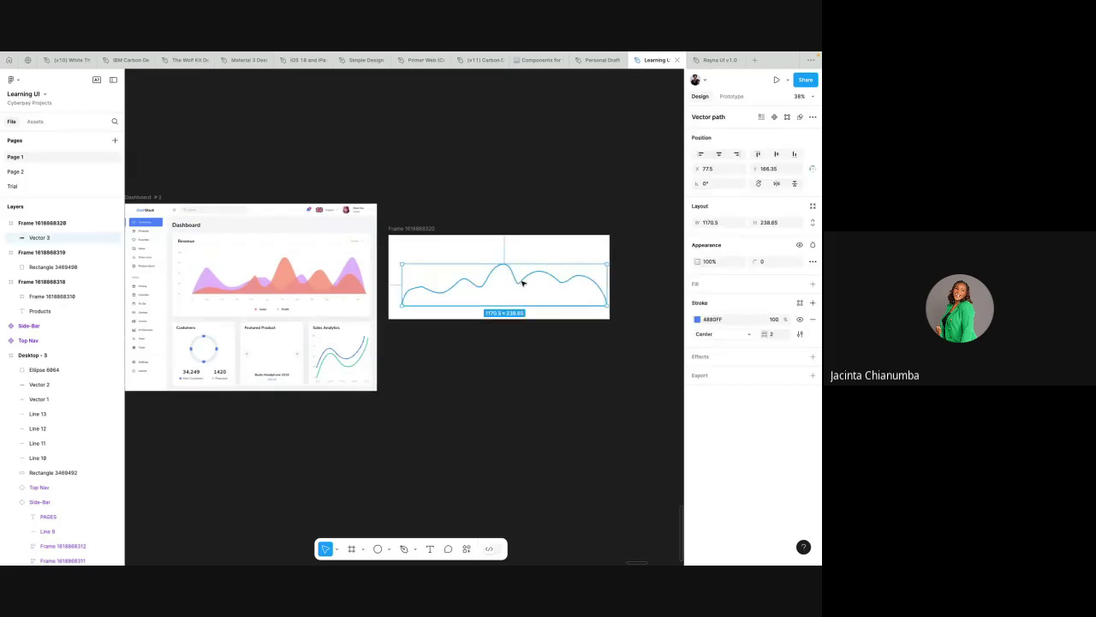
pyautogui.doubleClick(522, 282)
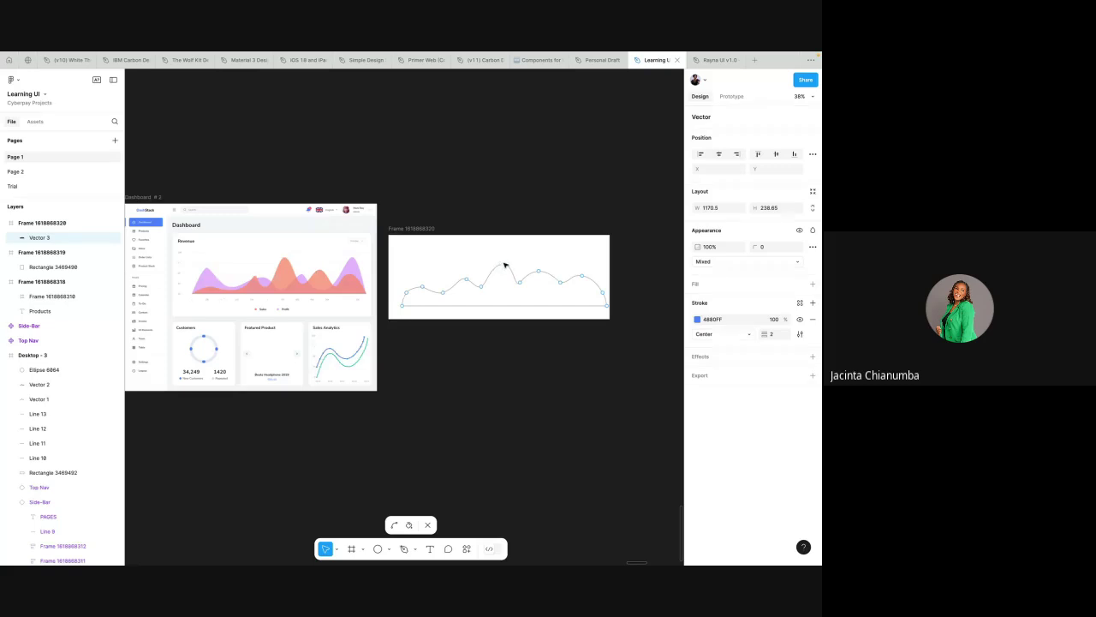
pyautogui.moveTo(504, 266); pyautogui.dragTo(504, 248)
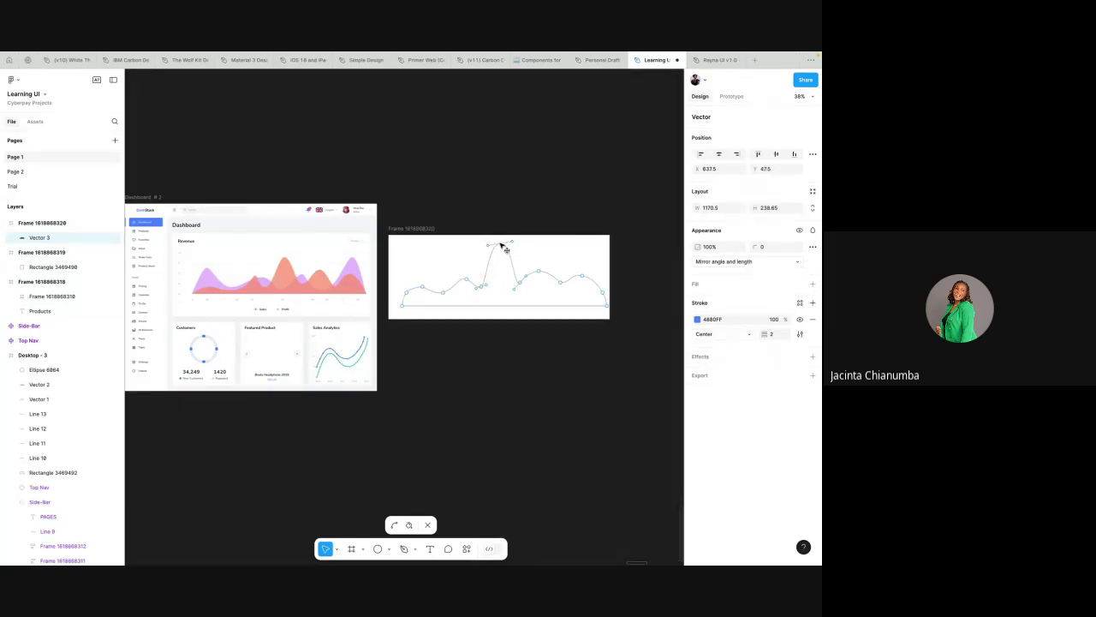
pyautogui.press('Escape')
pyautogui.press('Escape')
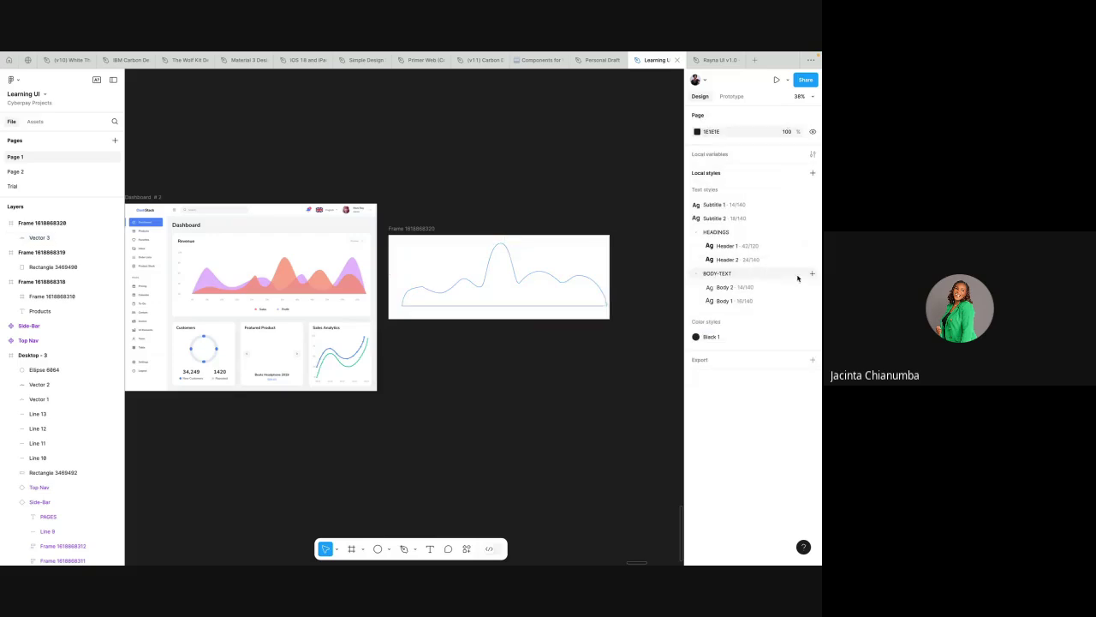
# - Add a fill in 4880FF to the wave shape and hide its stroke
pyautogui.click(592, 281)
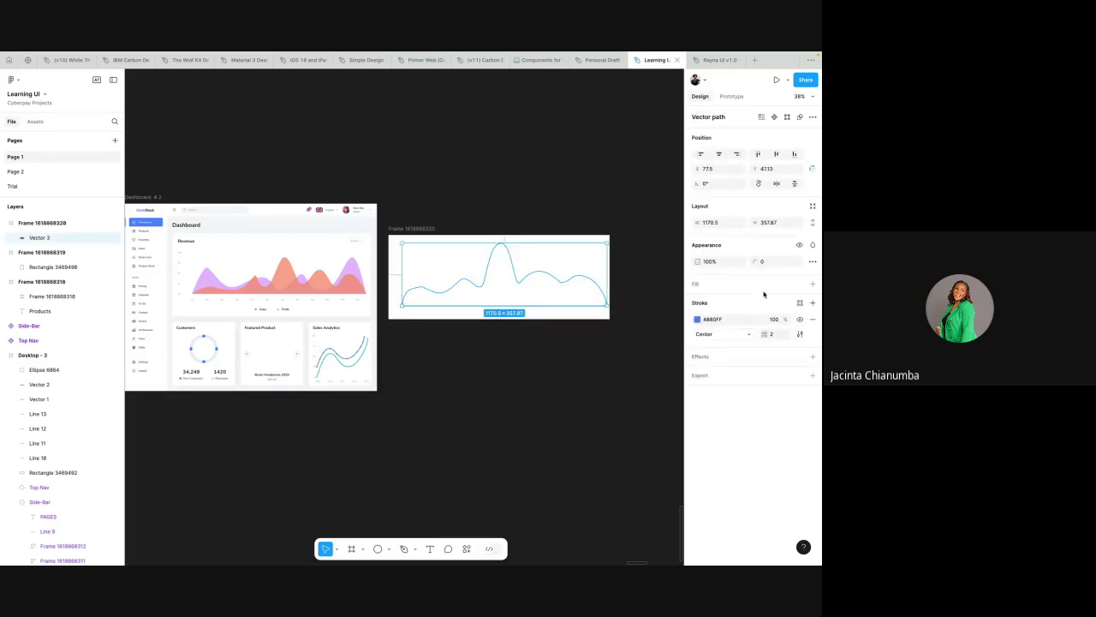
pyautogui.click(813, 284)
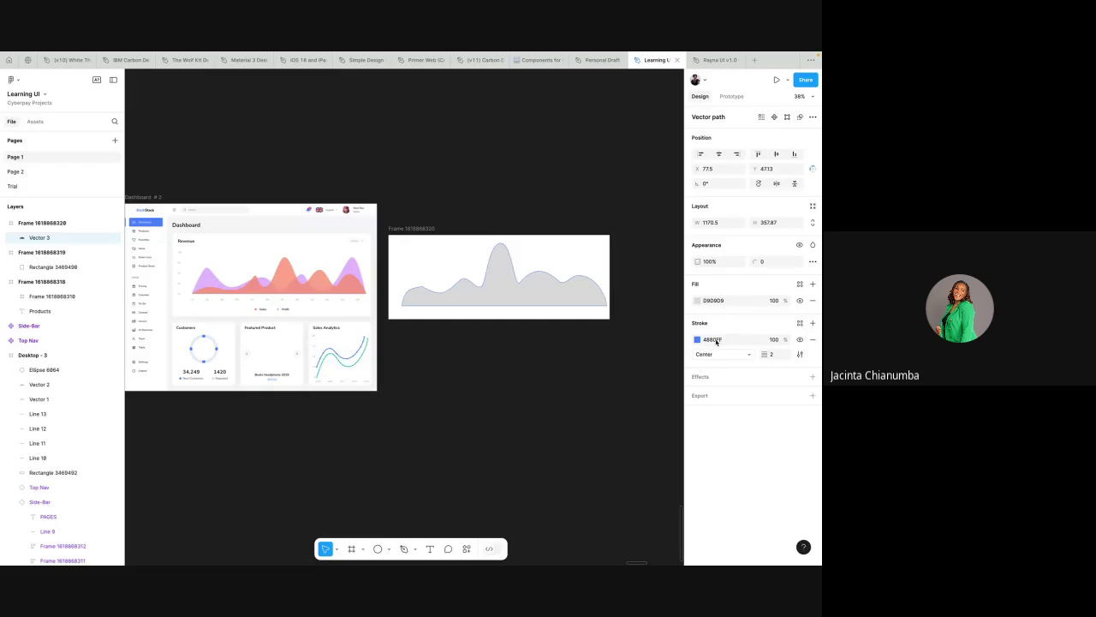
pyautogui.click(798, 340)
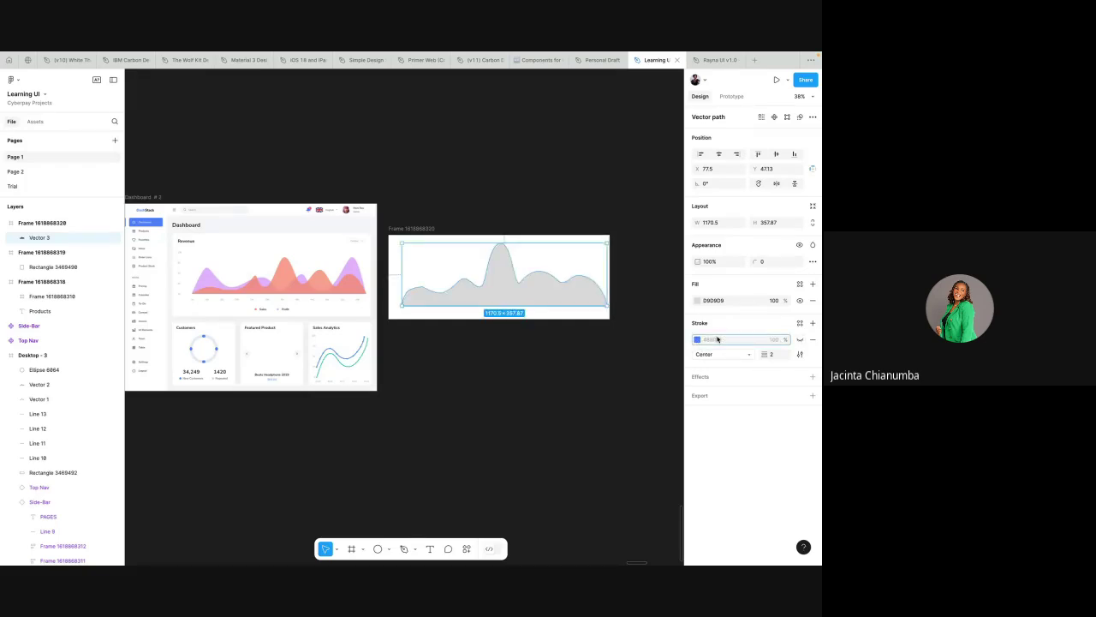
pyautogui.click(715, 300)
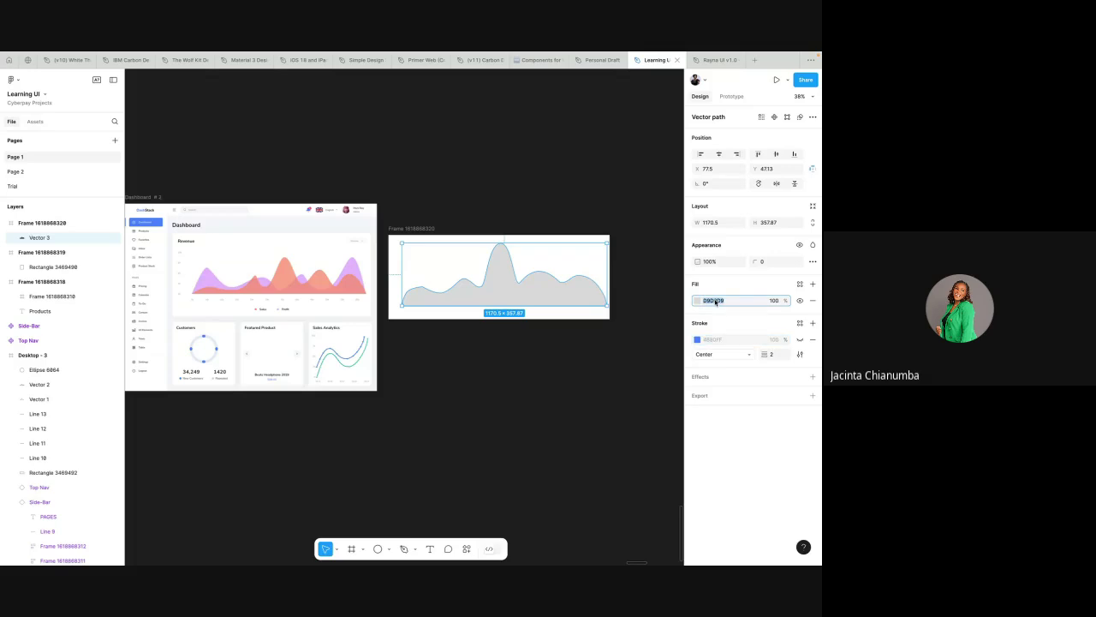
pyautogui.write('4880FF')
# - Lighten the wave's fill by setting its HSL lightness to 90
pyautogui.click(696, 301)
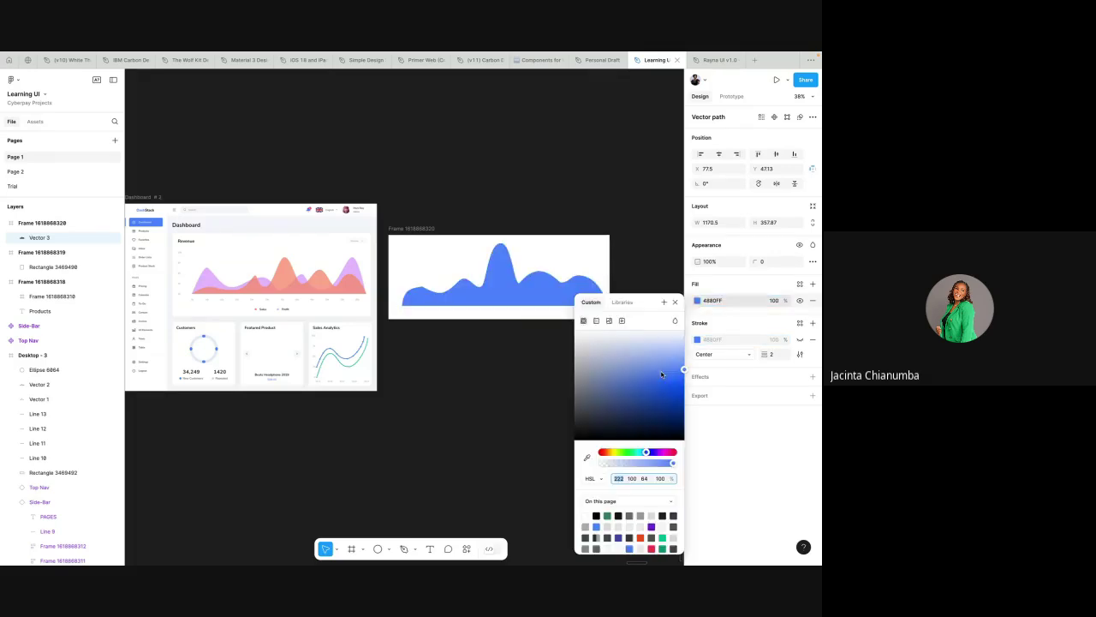
pyautogui.click(645, 480)
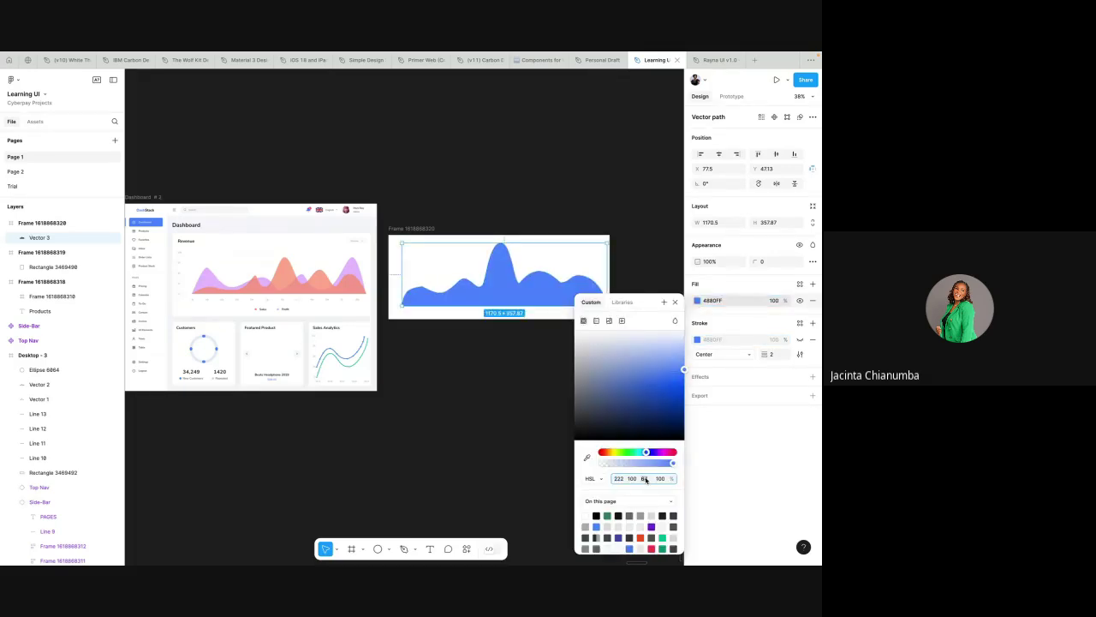
pyautogui.hotkey('shift', 'Up')
pyautogui.hotkey('shift', 'Up')
pyautogui.hotkey('shift', 'Up')
pyautogui.hotkey('shift', 'Up')
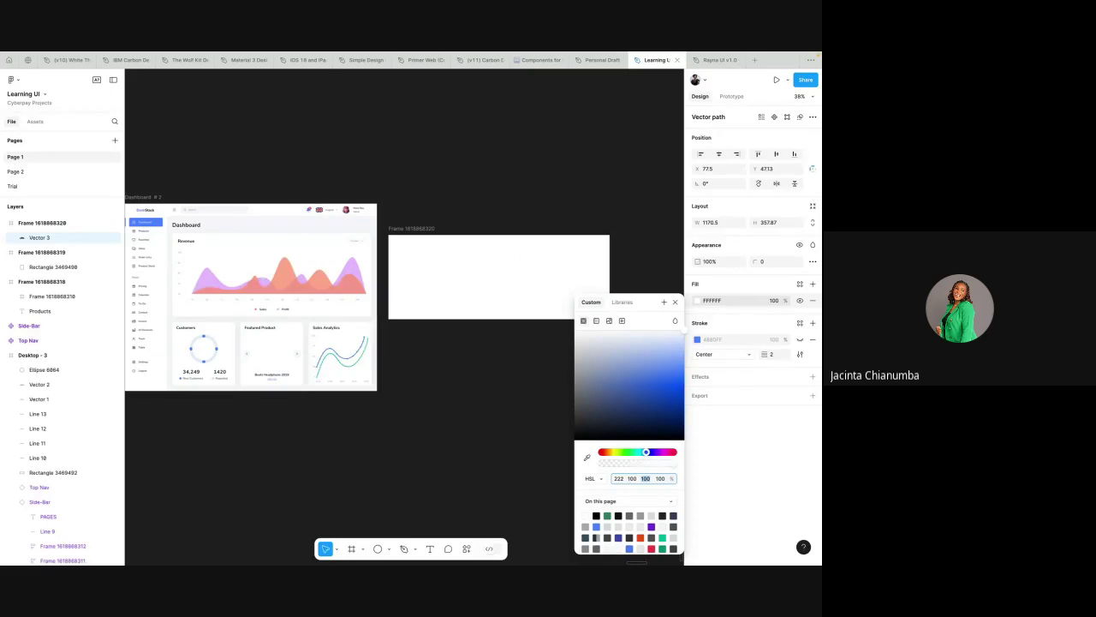
pyautogui.hotkey('shift', 'Down')
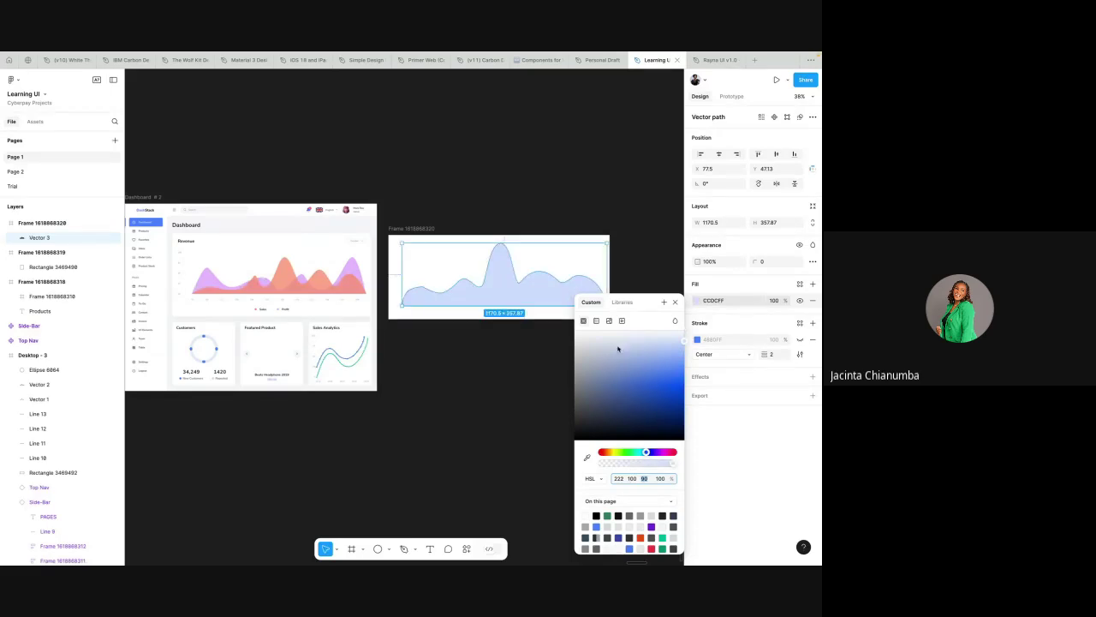
pyautogui.click(654, 277)
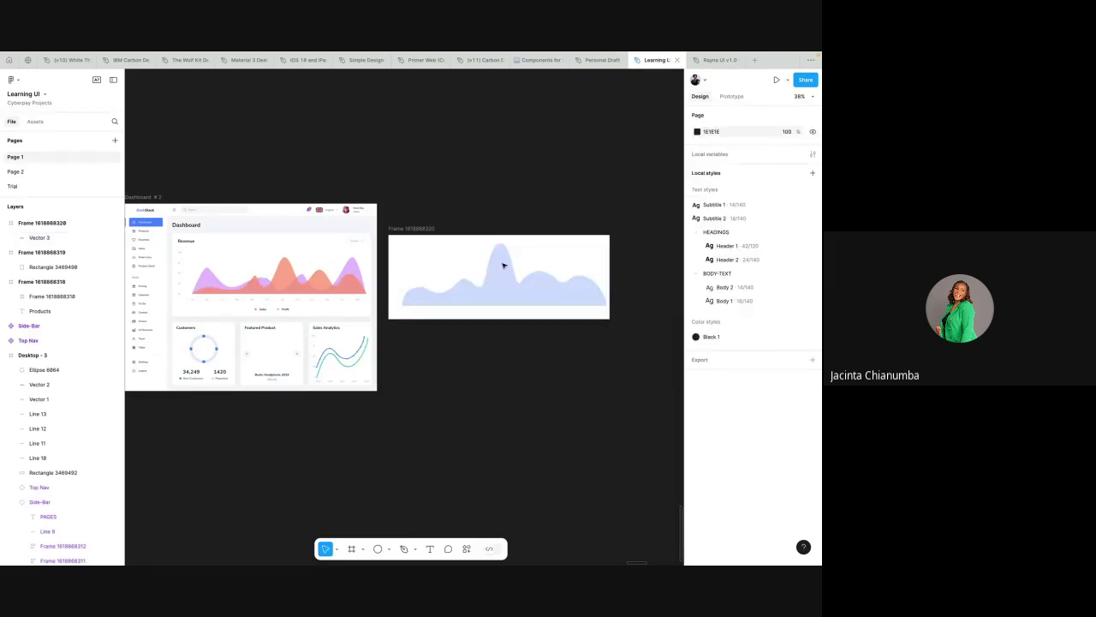
# - Move the filled wave shape from its own frame into Desktop - 3, over the existing chart, at about X -19, Y 154
pyautogui.hscroll(-5, 503, 266)
pyautogui.keyDown('ctrl'); pyautogui.scroll(-5, 565, 246); pyautogui.keyUp('ctrl')
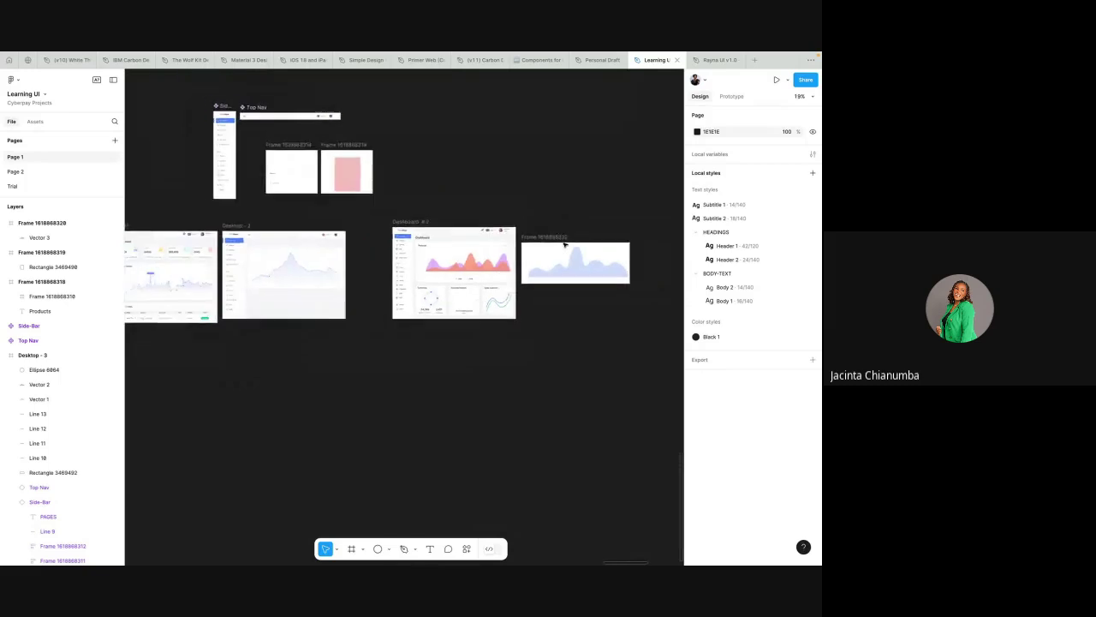
pyautogui.click(593, 270)
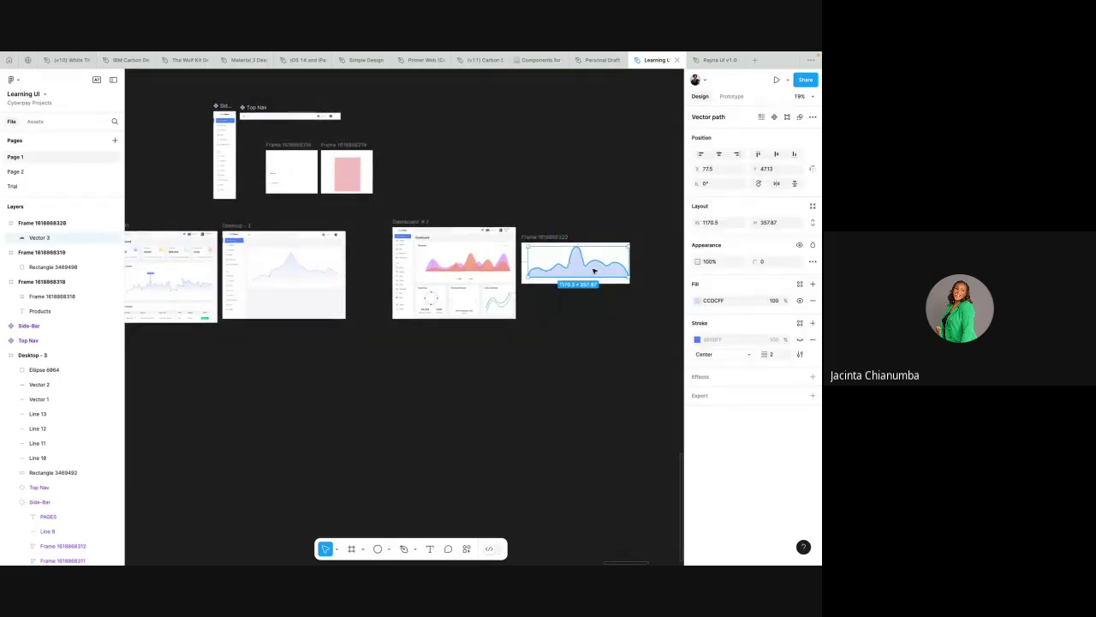
pyautogui.moveTo(384, 297); pyautogui.dragTo(288, 261)
pyautogui.scroll(4, 286, 265)
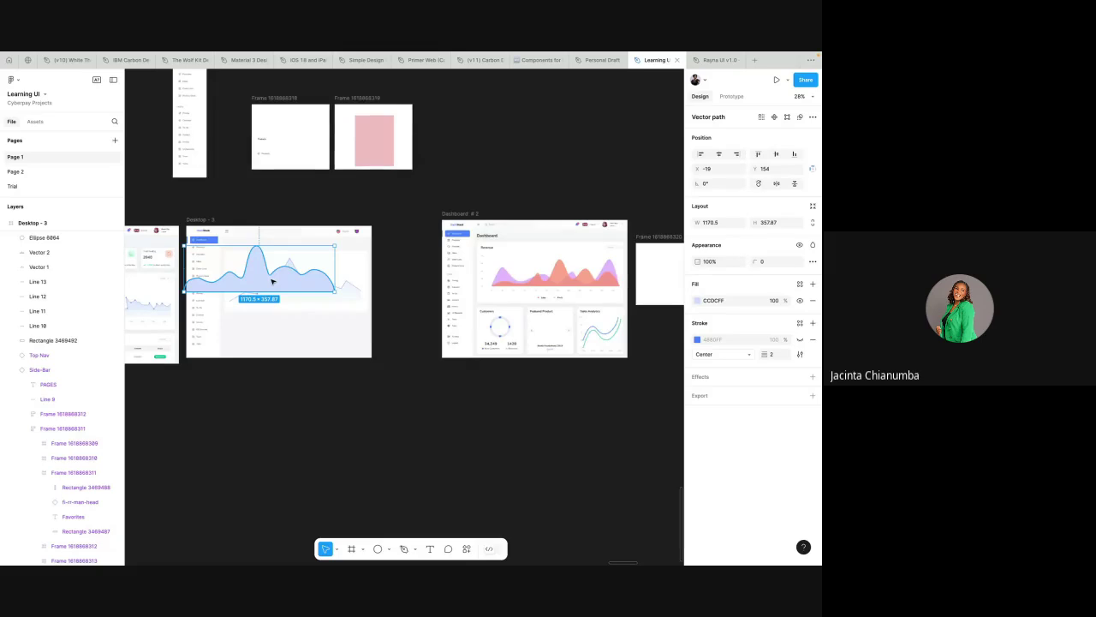
pyautogui.scroll(3, 273, 281)
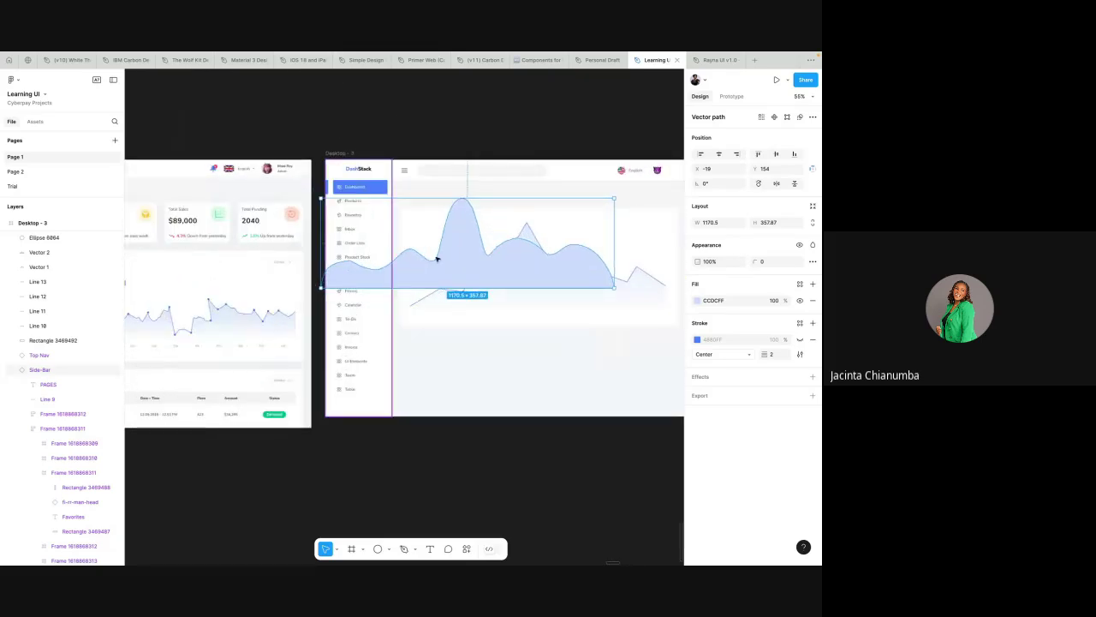
# - Move the wave shape below the line chart in Desktop - 3, to X 303, Y 733
pyautogui.moveTo(463, 254); pyautogui.dragTo(542, 418)
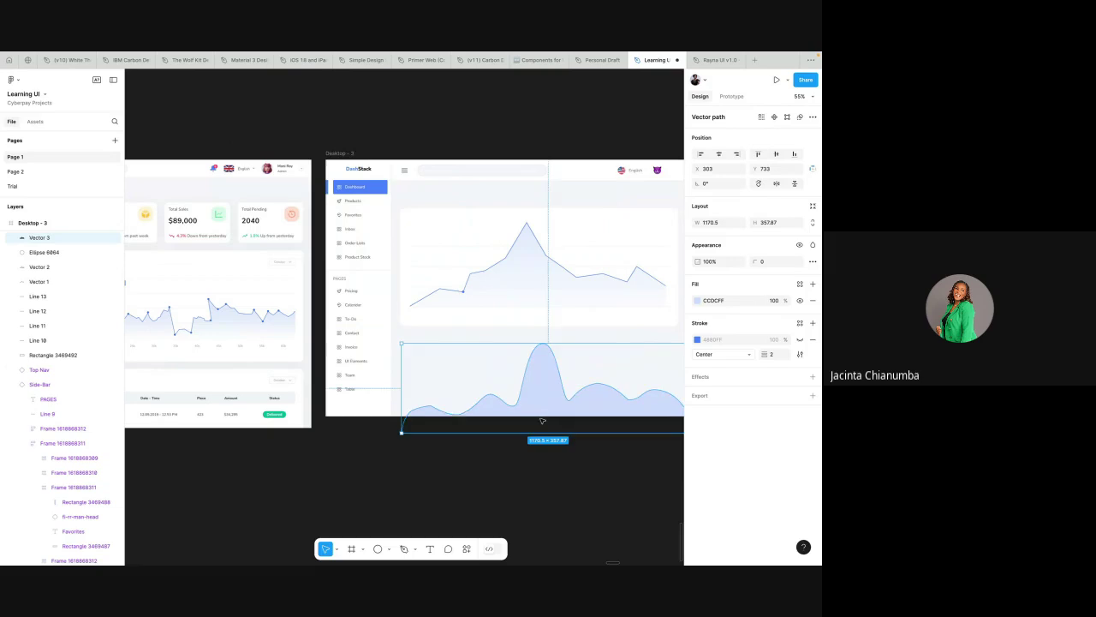
pyautogui.scroll(-3, 542, 420)
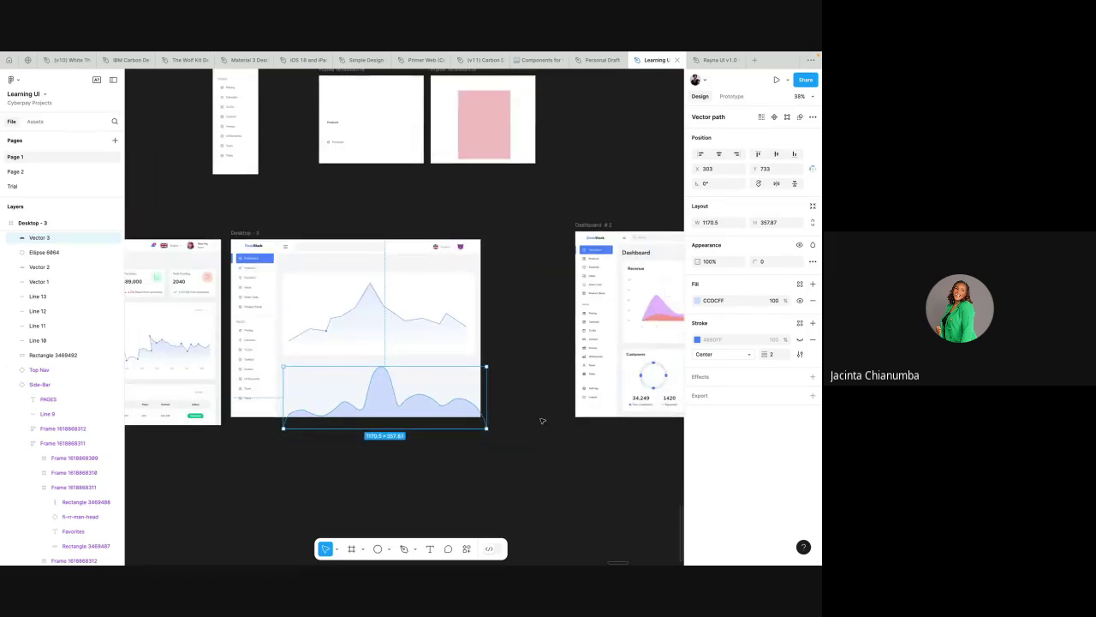
pyautogui.scroll(-3, 500, 384)
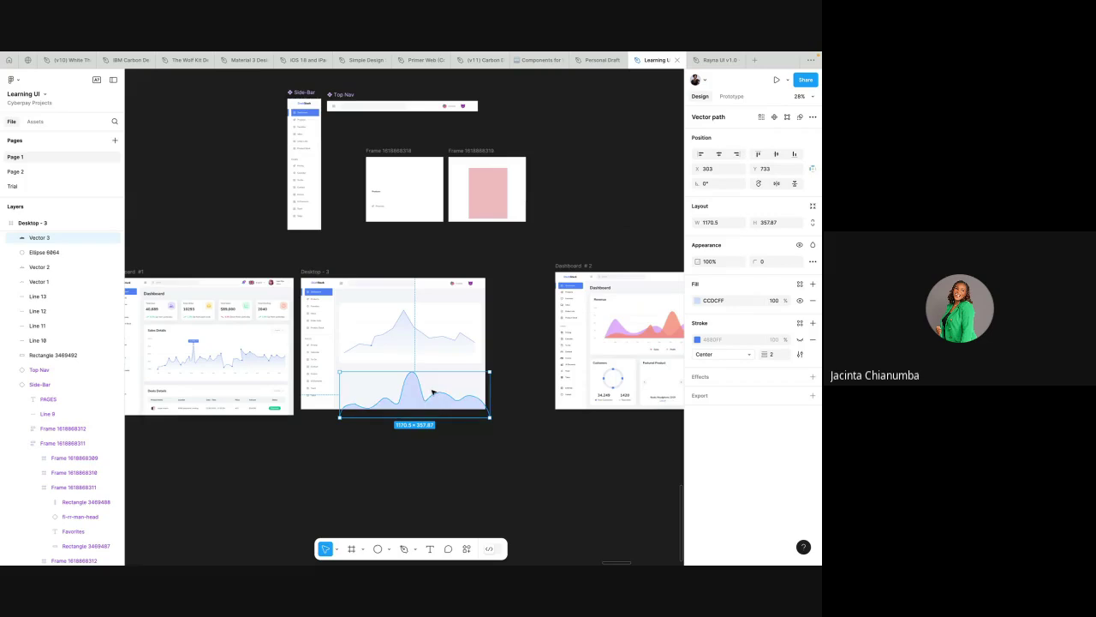
# - Undo the last two moves of the wave shape and deselect it
pyautogui.hotkey('ctrl', 'z')
pyautogui.hotkey('ctrl', 'z')
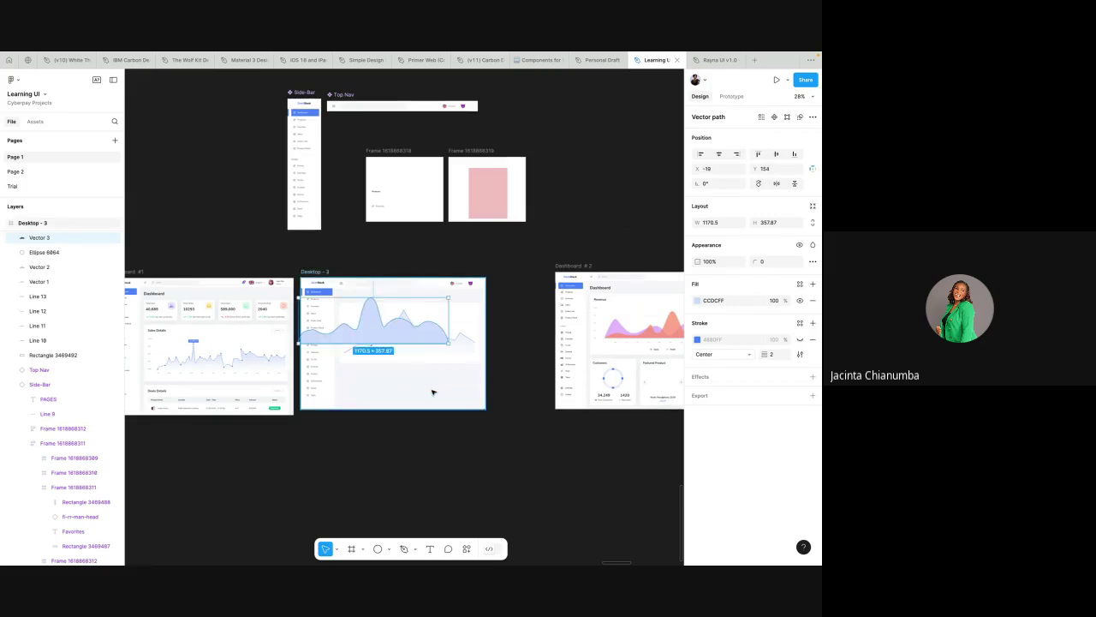
pyautogui.hscroll(10, 432, 393)
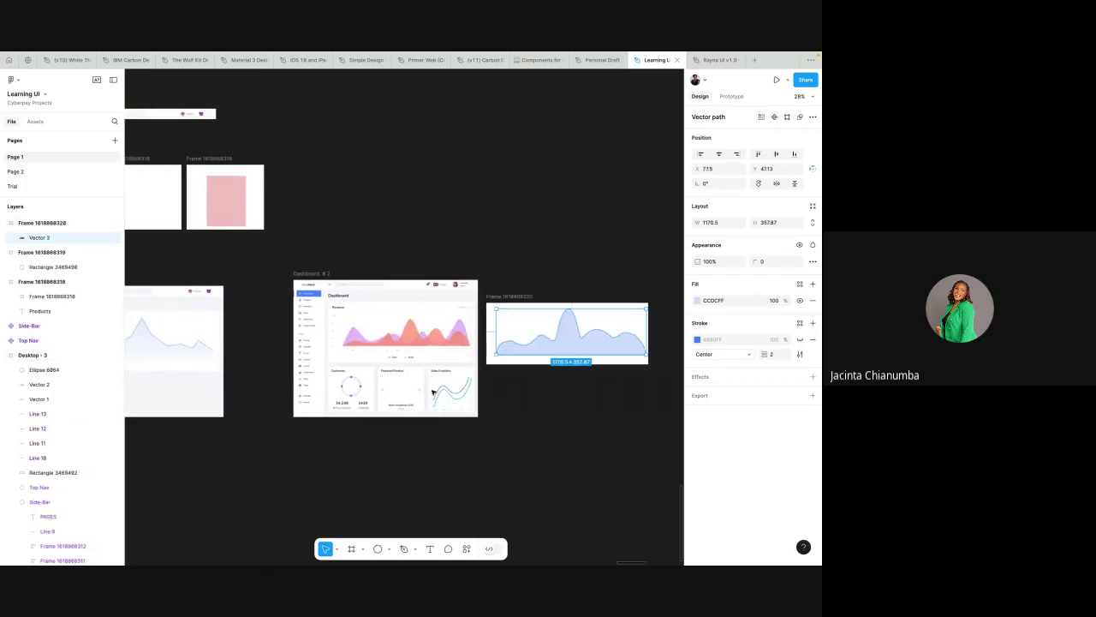
pyautogui.click(461, 181)
# - Show the hidden 4880FF fill of the rectangle behind the Products item in the Side-Bar component
pyautogui.hscroll(-14, 462, 182)
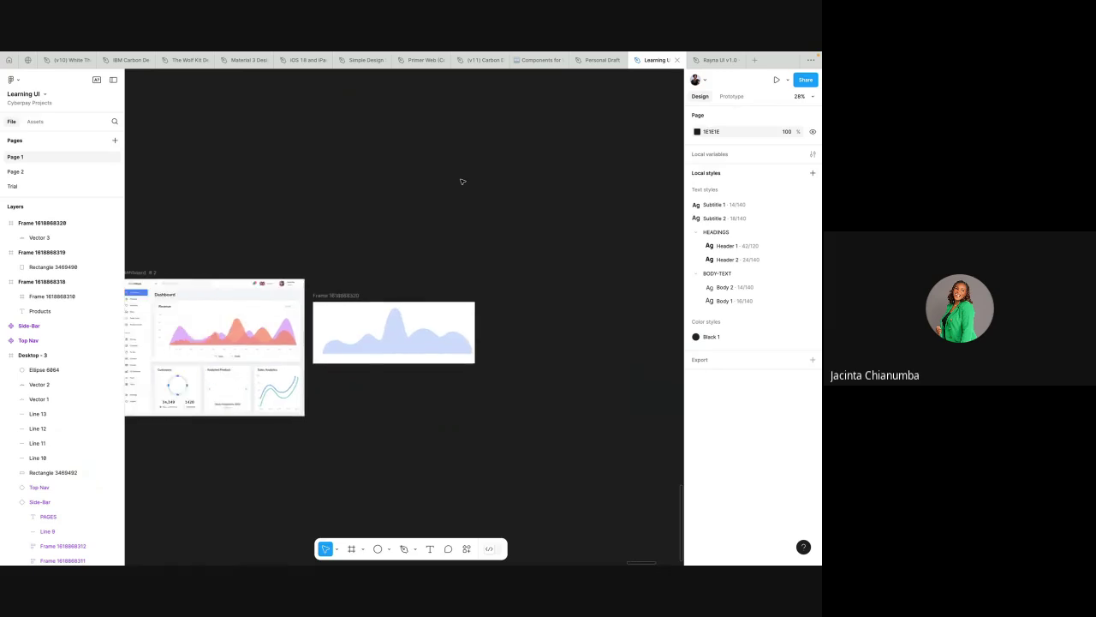
pyautogui.hscroll(-4, 461, 181)
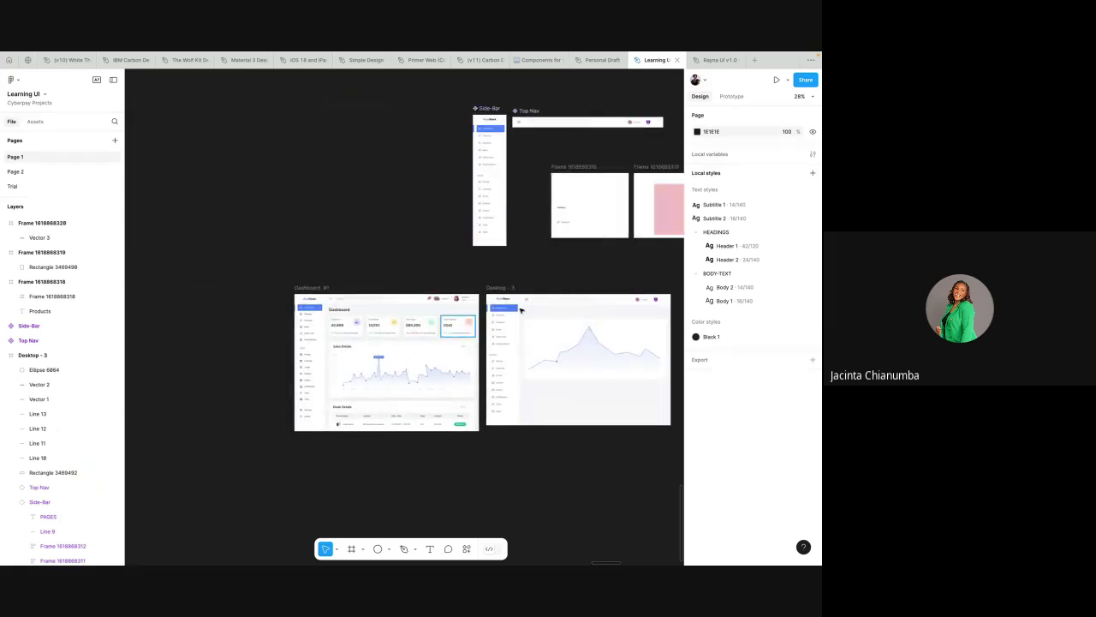
pyautogui.hscroll(1, 517, 347)
pyautogui.scroll(5, 518, 348)
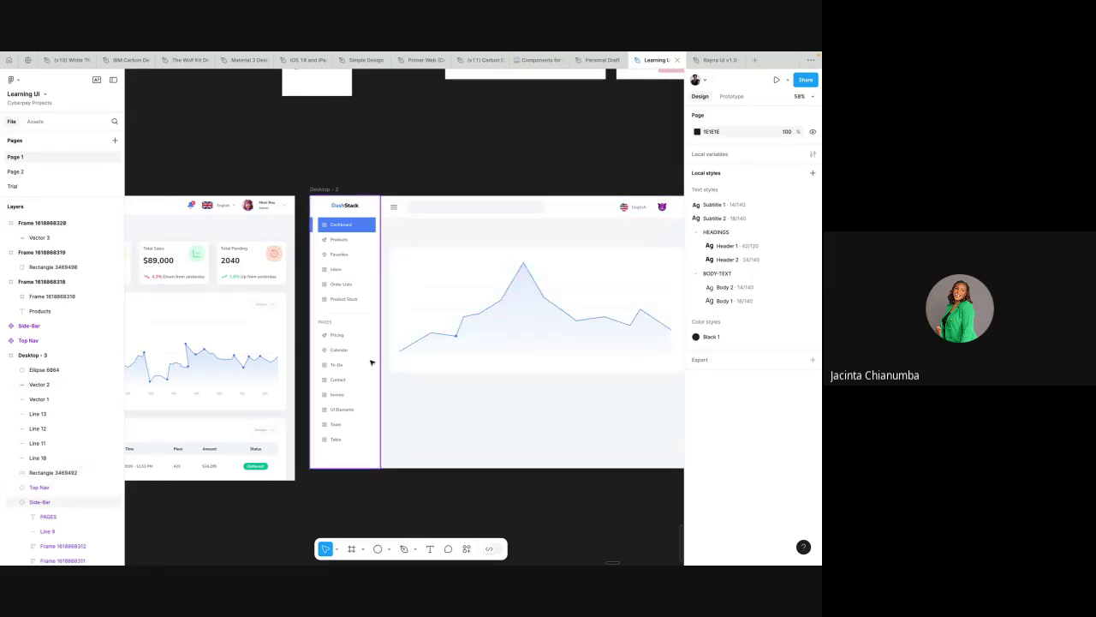
pyautogui.scroll(6, 487, 142)
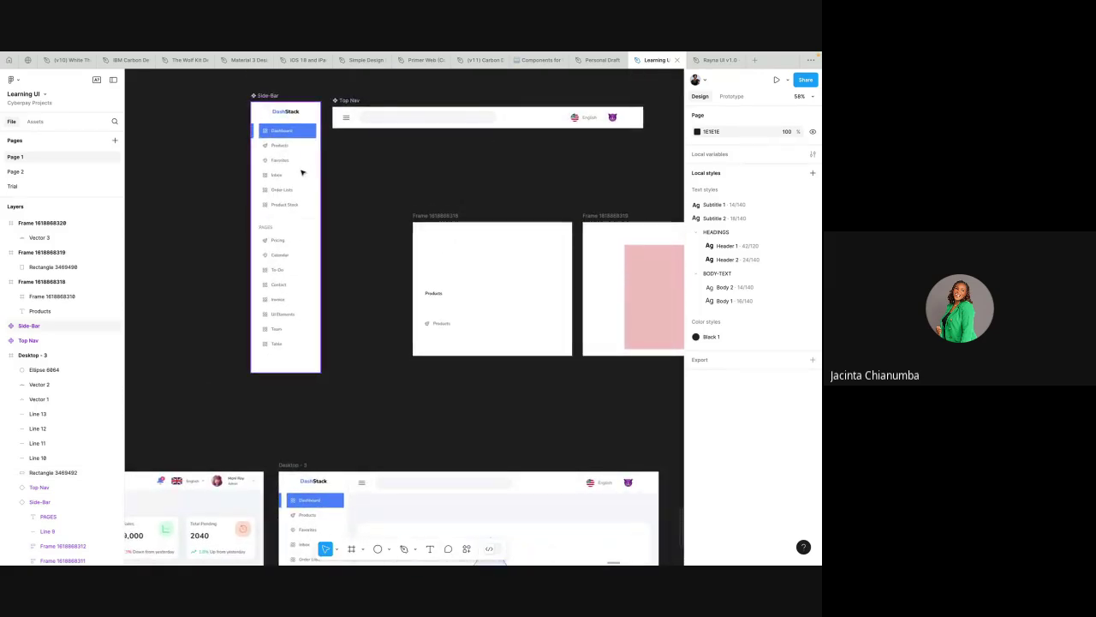
pyautogui.scroll(-1, 292, 163)
pyautogui.hscroll(-2, 291, 163)
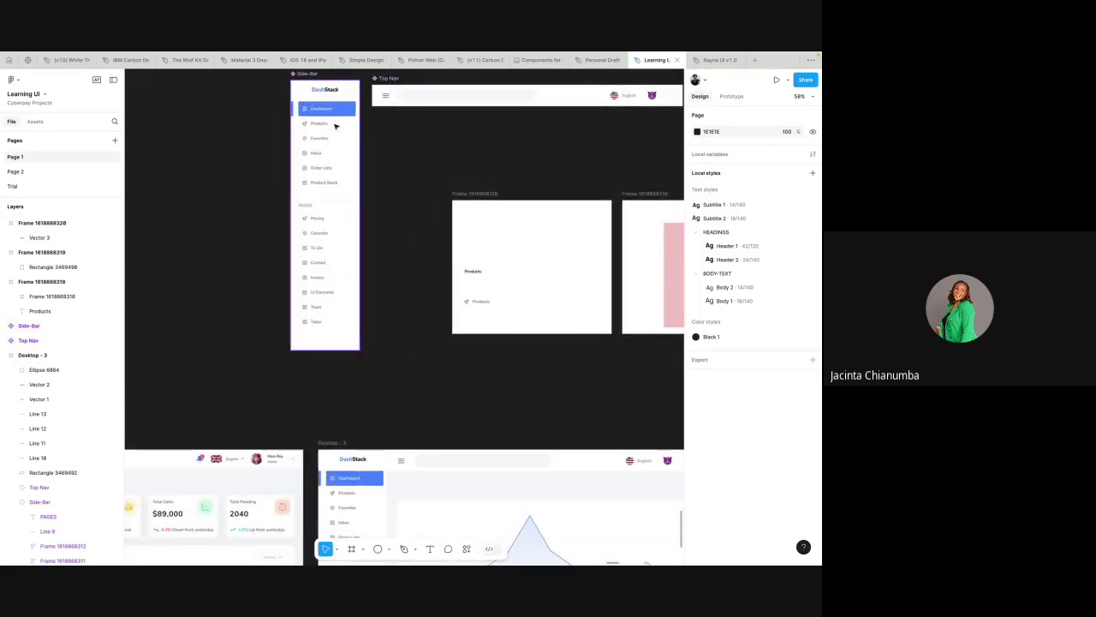
pyautogui.doubleClick(324, 125)
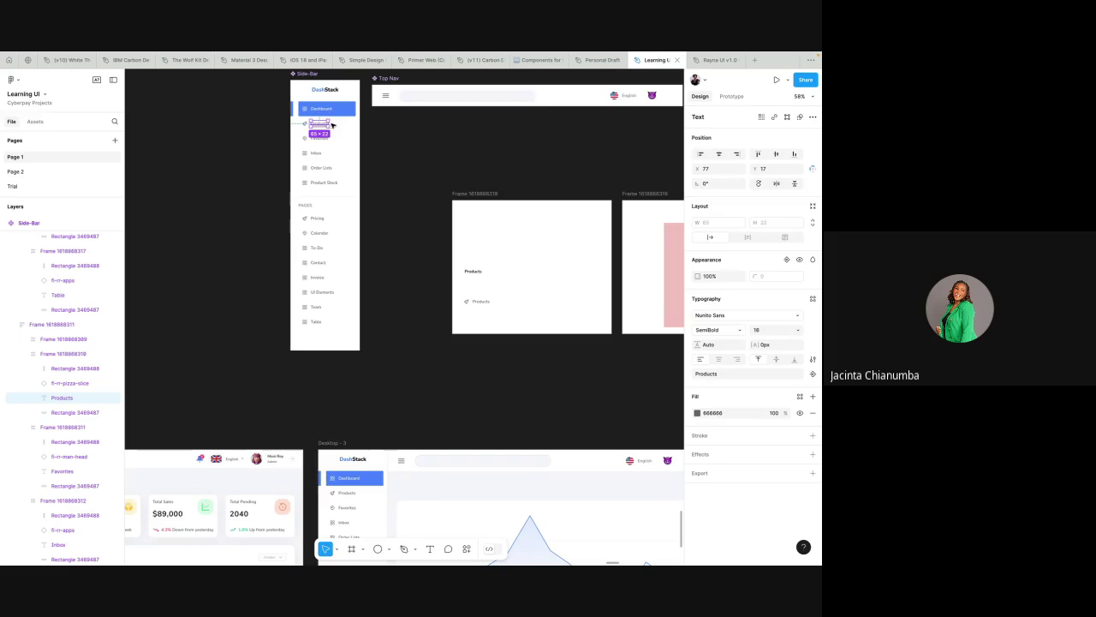
pyautogui.click(85, 412)
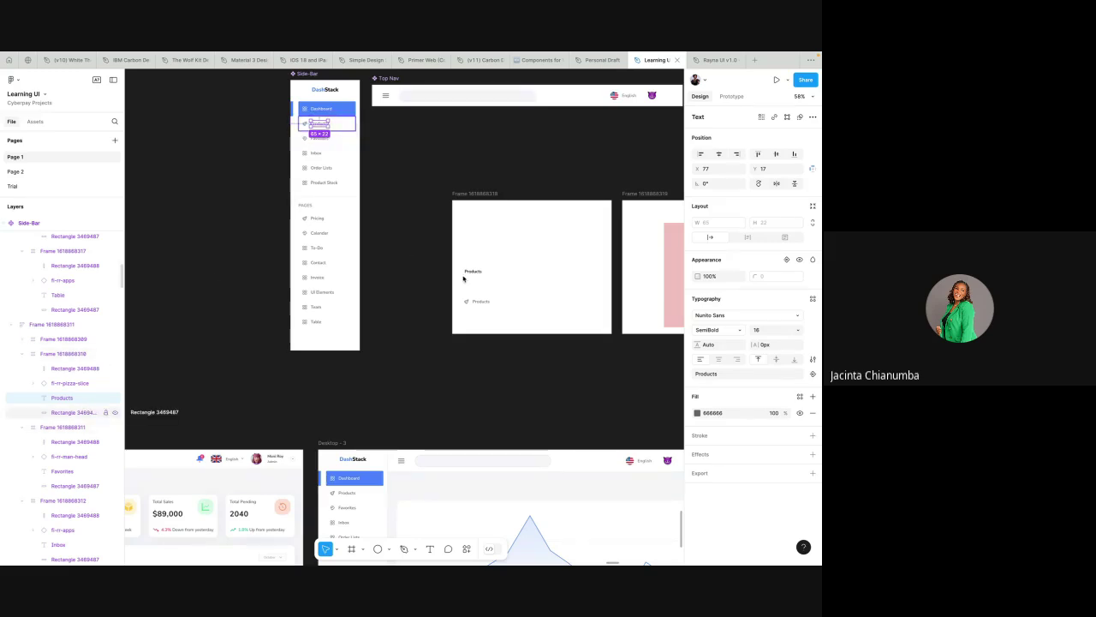
pyautogui.click(698, 301)
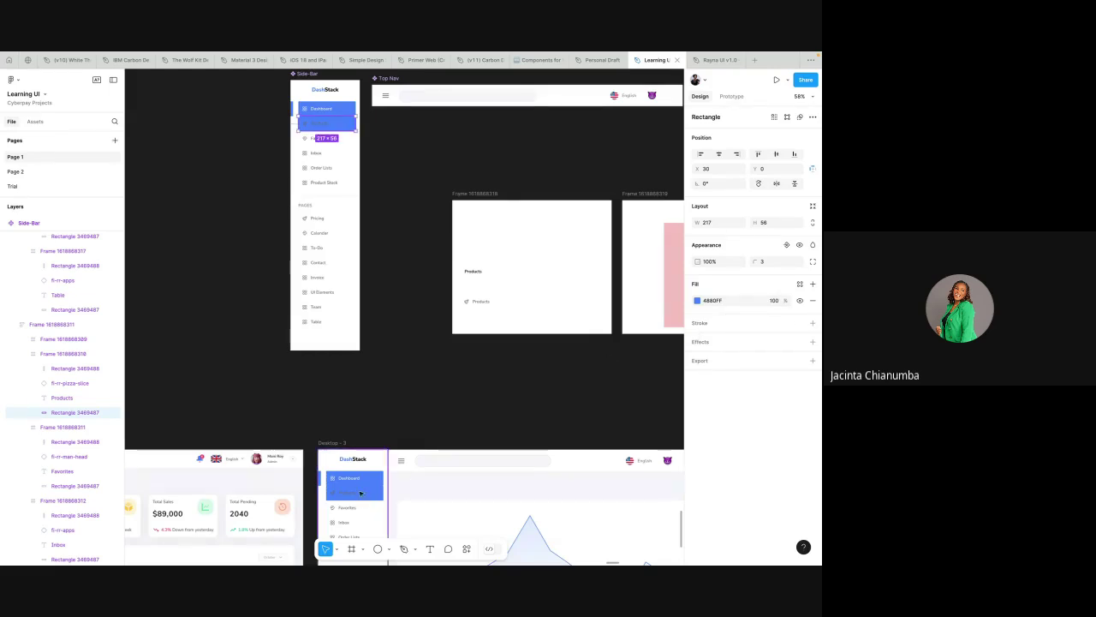
# - Try an orange FF8B48 fill on the Products item's rectangle by changing its hue to 22
pyautogui.scroll(-3, 479, 386)
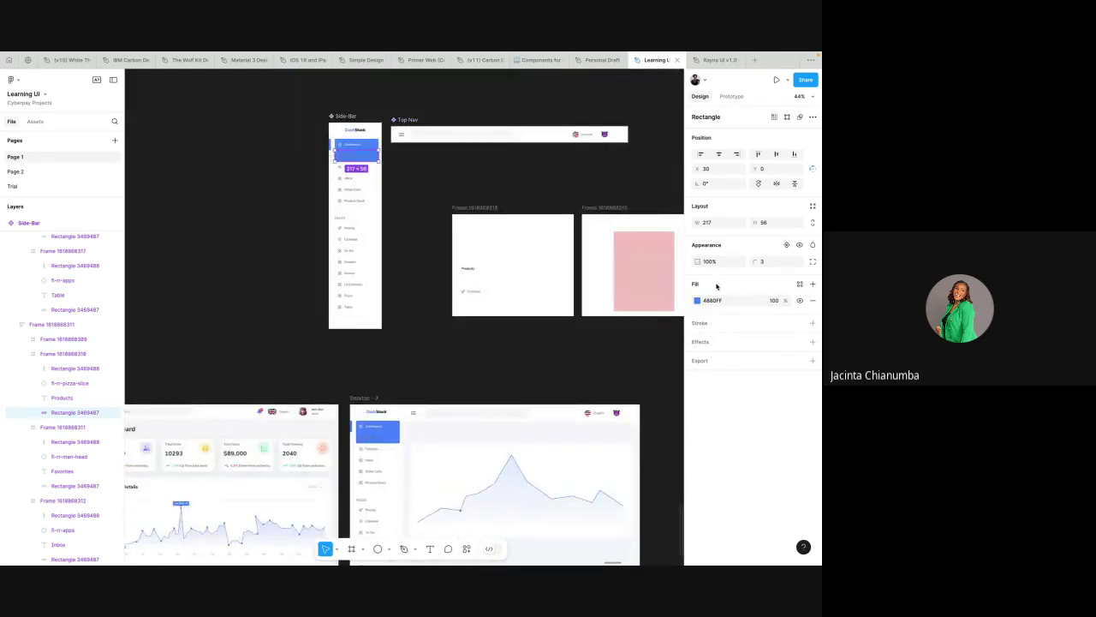
pyautogui.click(697, 299)
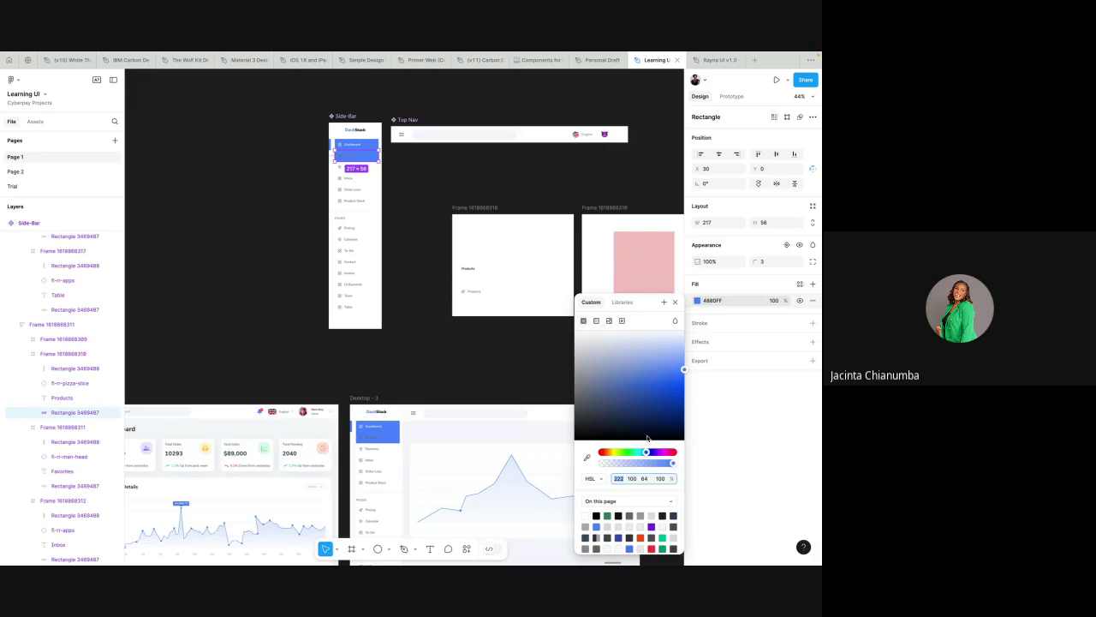
pyautogui.click(606, 452)
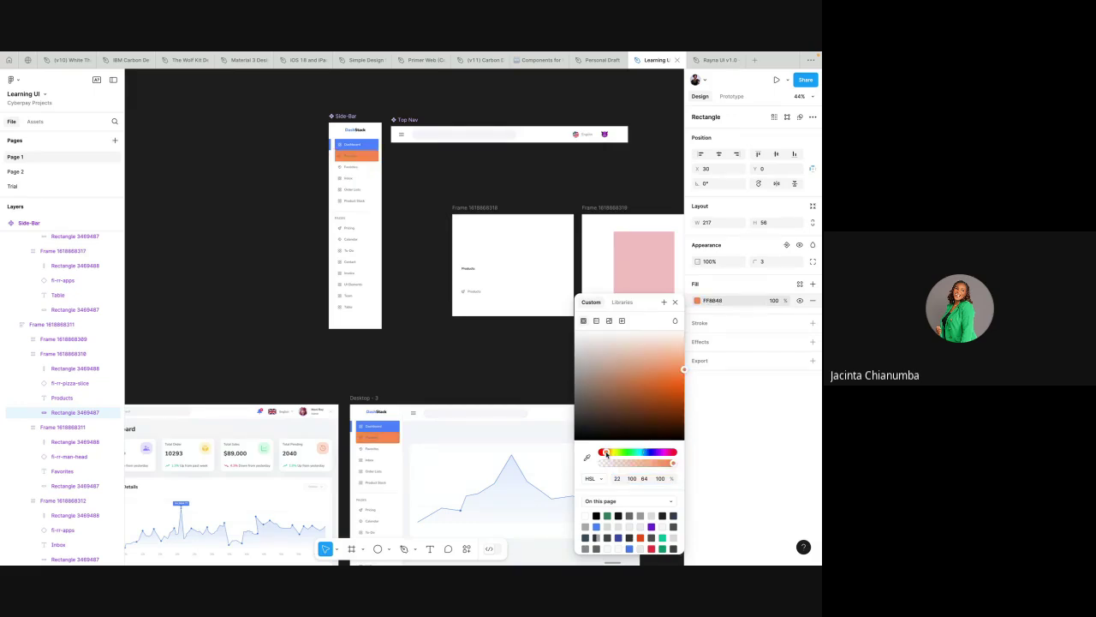
pyautogui.scroll(-2, 385, 360)
pyautogui.hscroll(1, 385, 359)
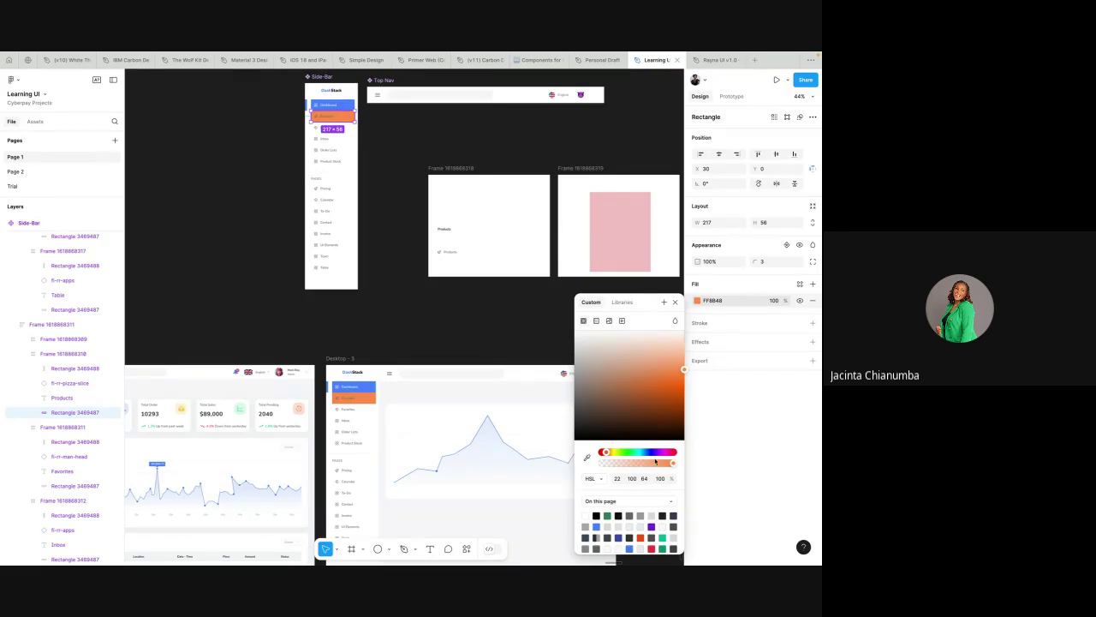
# - Undo the orange hue change, hide the Products rectangle's fill, and deselect it
pyautogui.hotkey('ctrl', 'z')
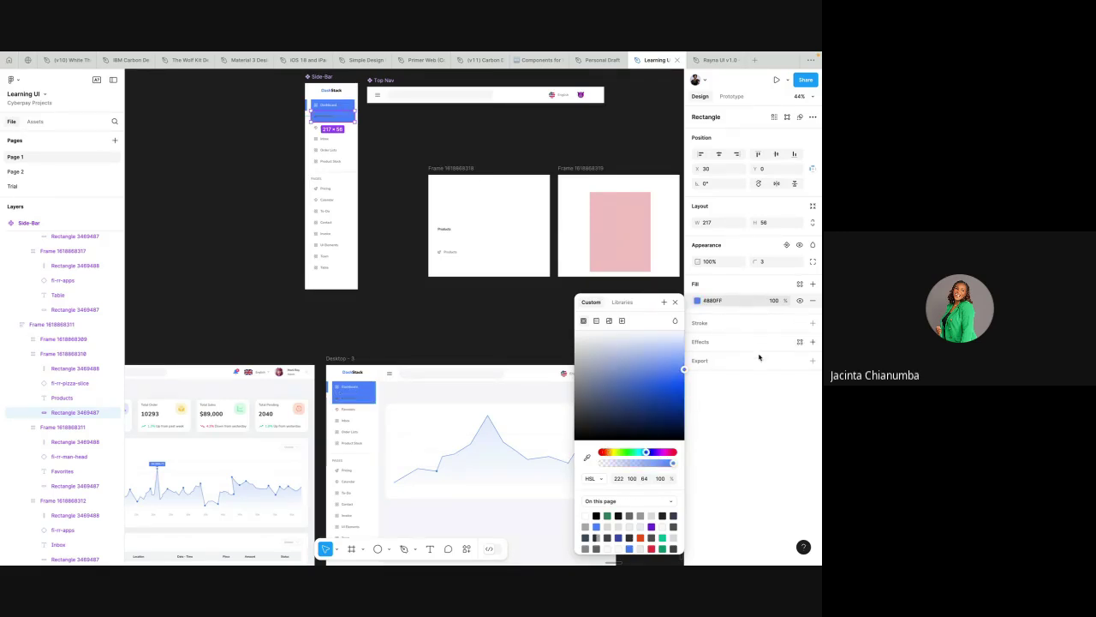
pyautogui.click(800, 300)
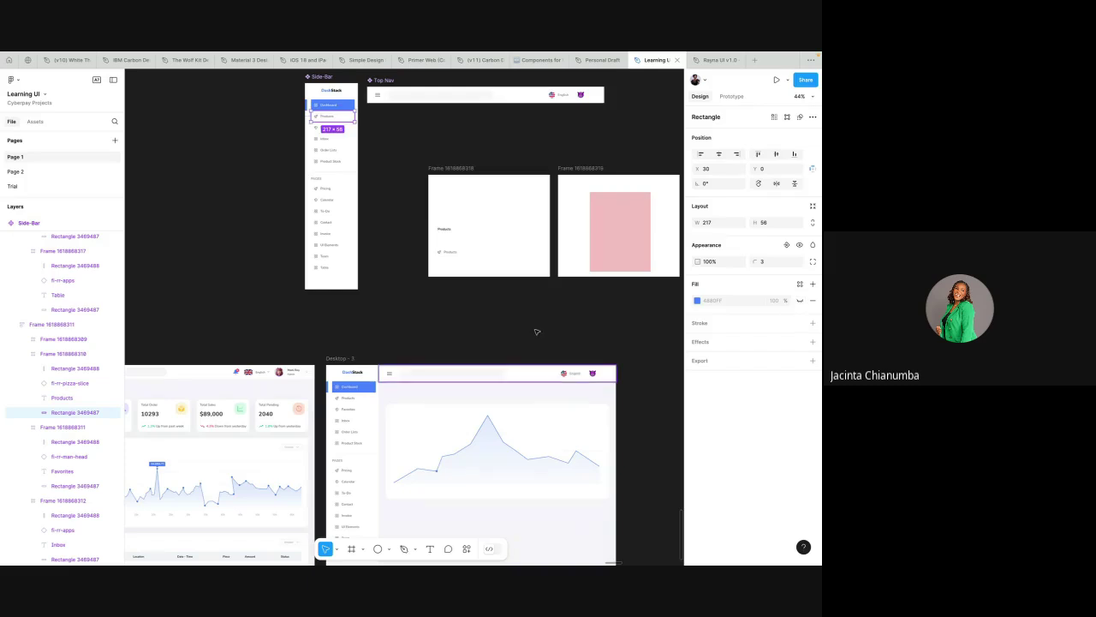
pyautogui.click(555, 292)
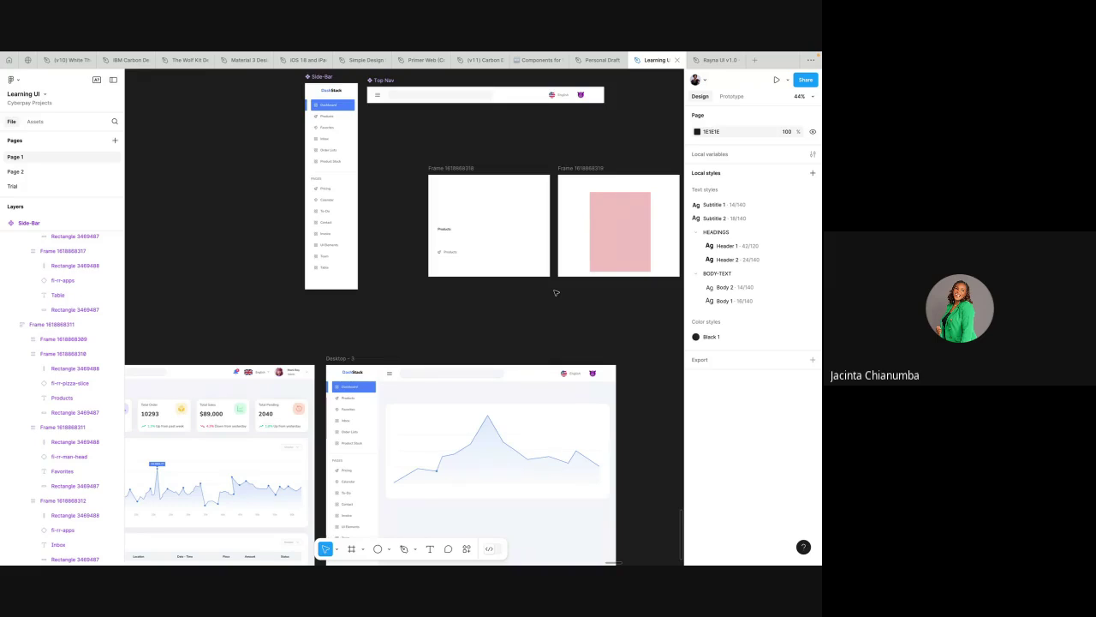
pyautogui.hscroll(5, 555, 293)
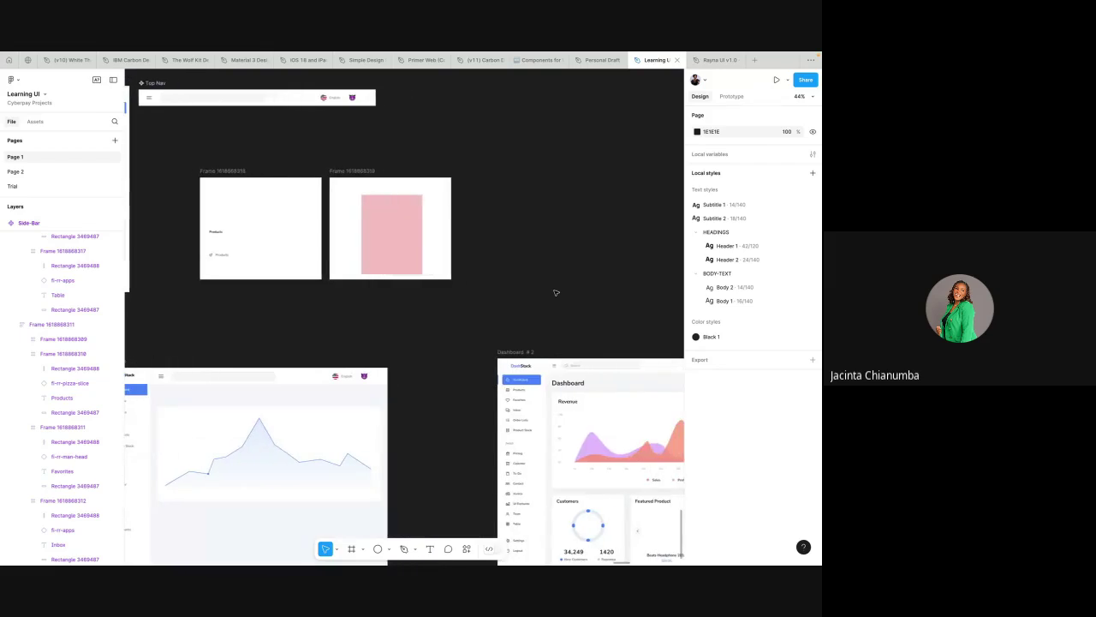
pyautogui.hscroll(-3, 555, 293)
pyautogui.scroll(-1, 554, 293)
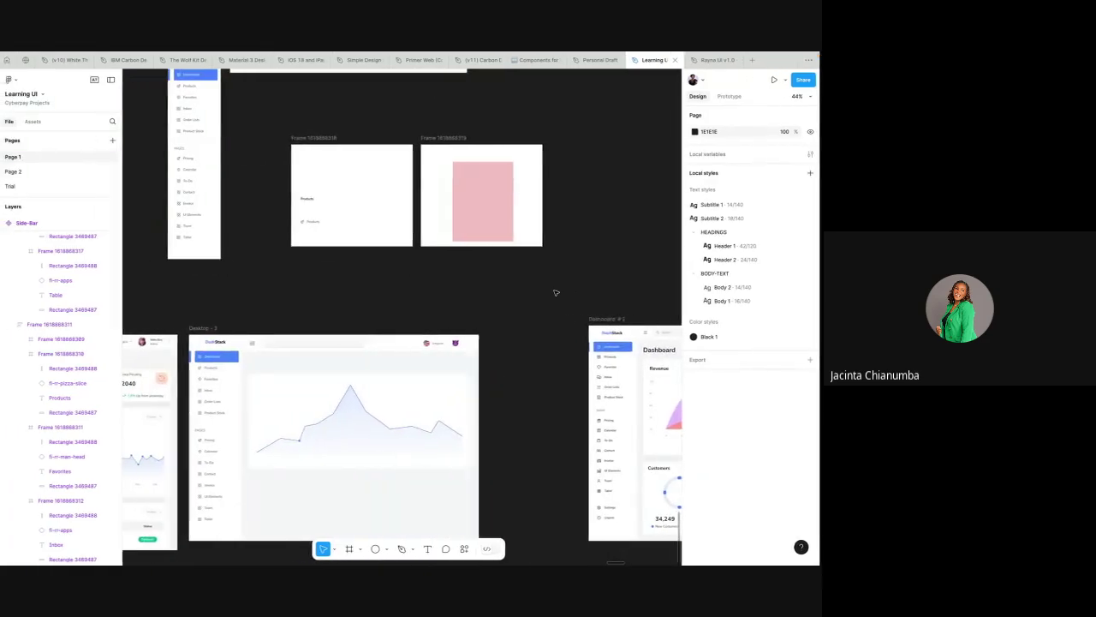
# - Switch to the Google Meet call, mute the microphone, and return to the Figma file
pyautogui.hotkey('ctrl', 'Left')
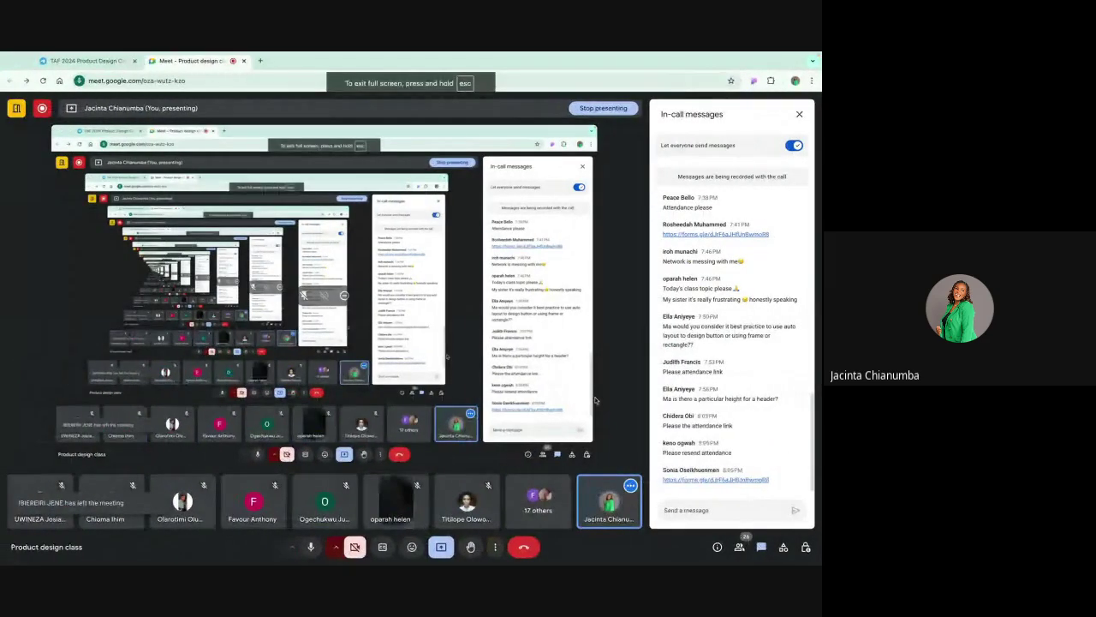
pyautogui.hotkey('ctrl', 'd')
pyautogui.hotkey('ctrl', 'Right')
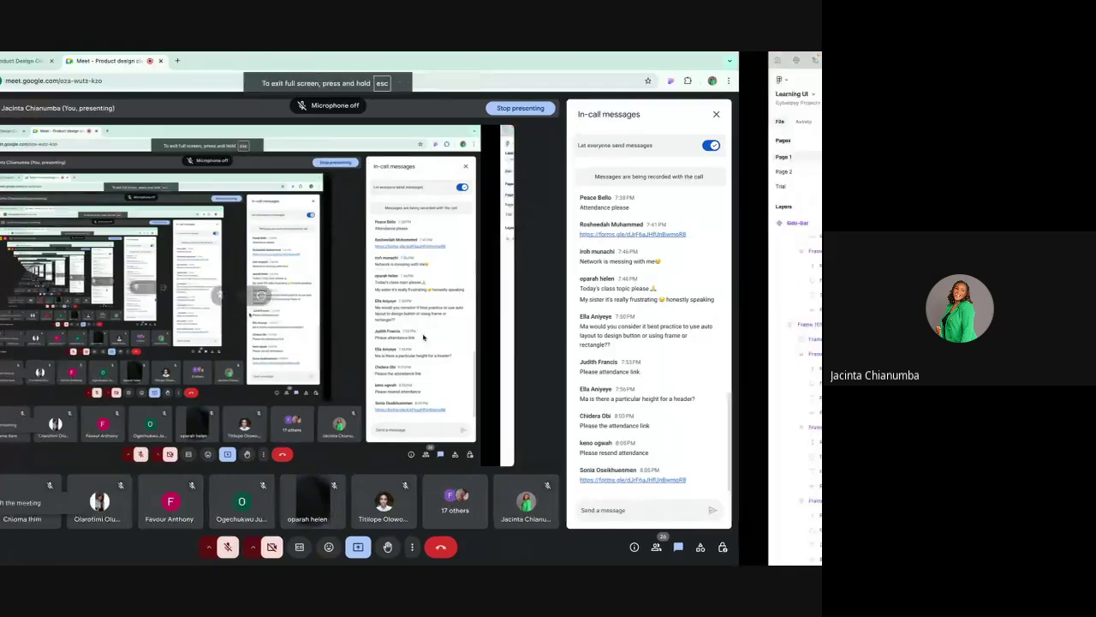
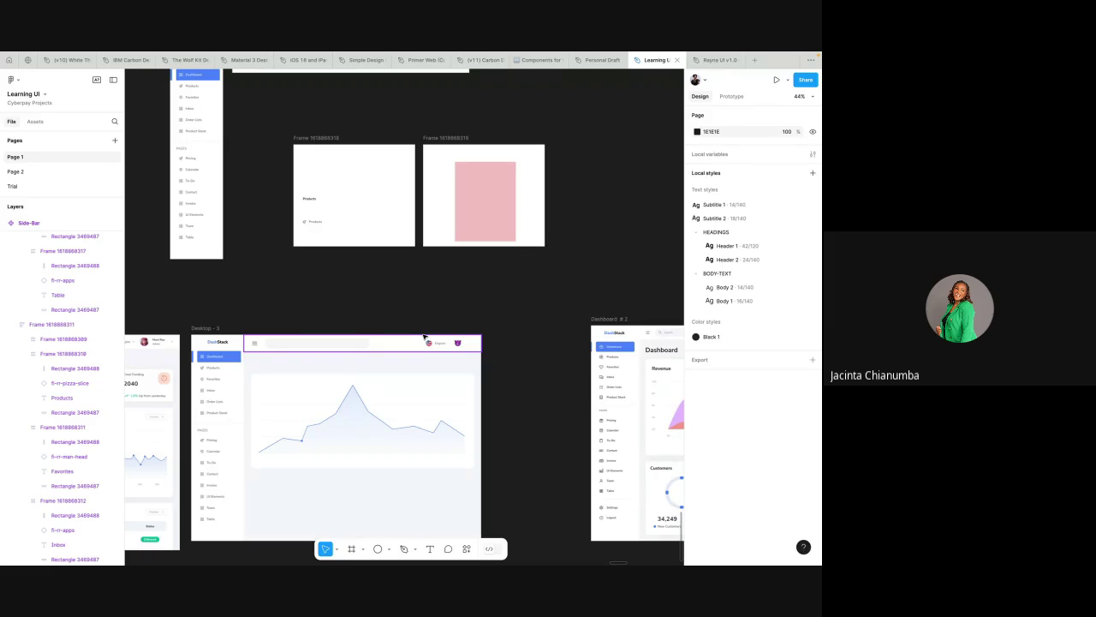
# - Switch to the Google Meet call and unmute the microphone
pyautogui.hotkey('ctrl', 'Left')
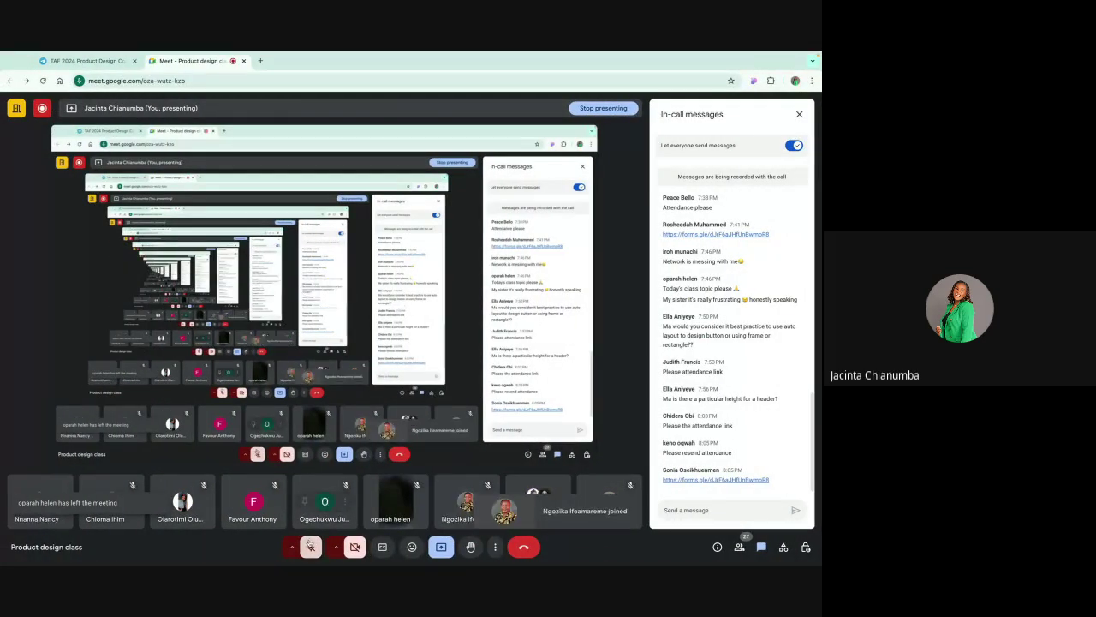
pyautogui.click(310, 545)
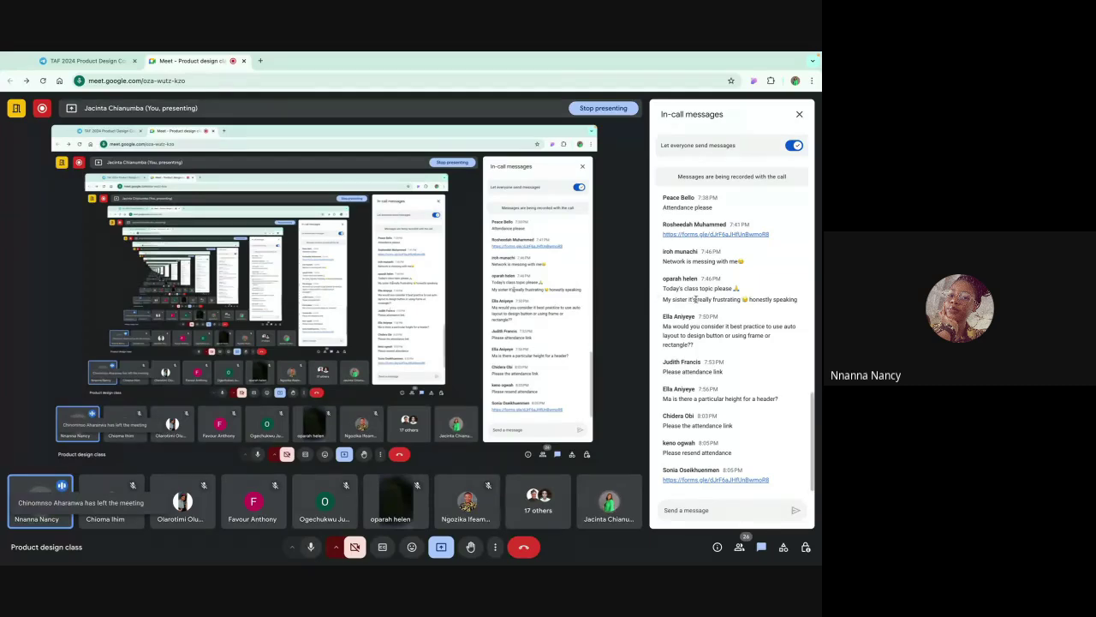
# - Look back through the in-call messages for the participants' earlier questions and comments
pyautogui.scroll(1, 695, 297)
pyautogui.scroll(2, 696, 300)
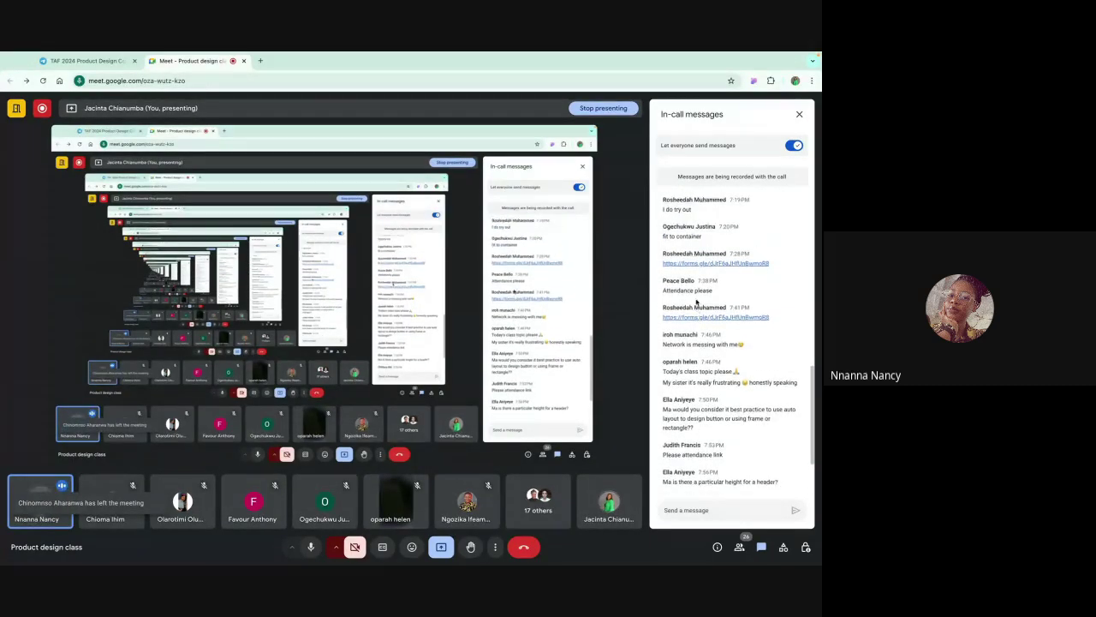
pyautogui.scroll(1, 698, 295)
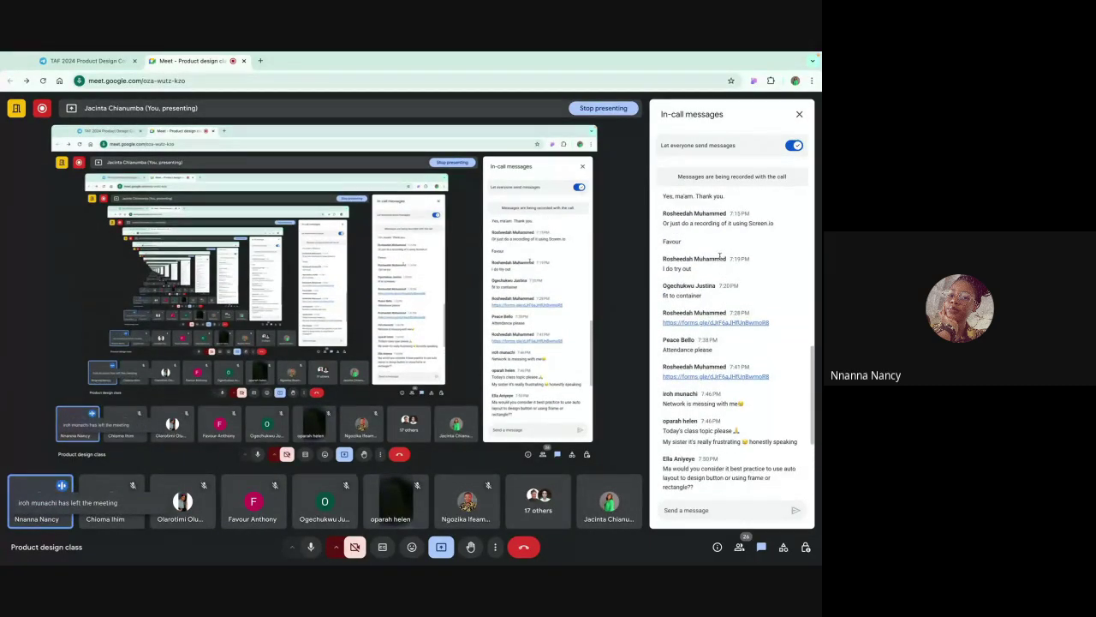
pyautogui.scroll(3, 720, 255)
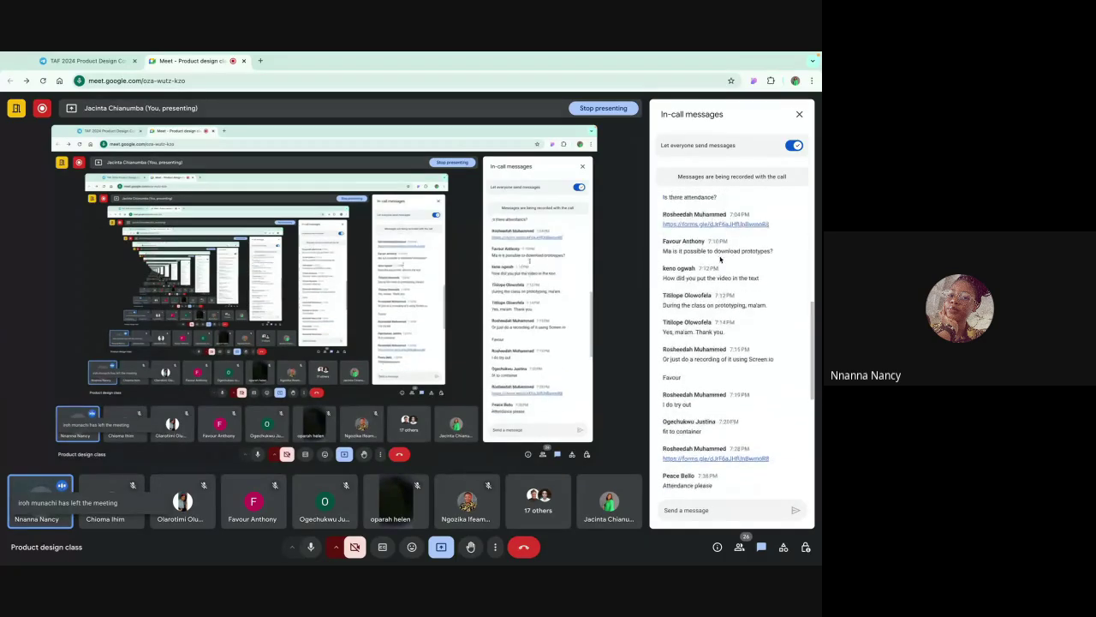
pyautogui.scroll(1, 727, 249)
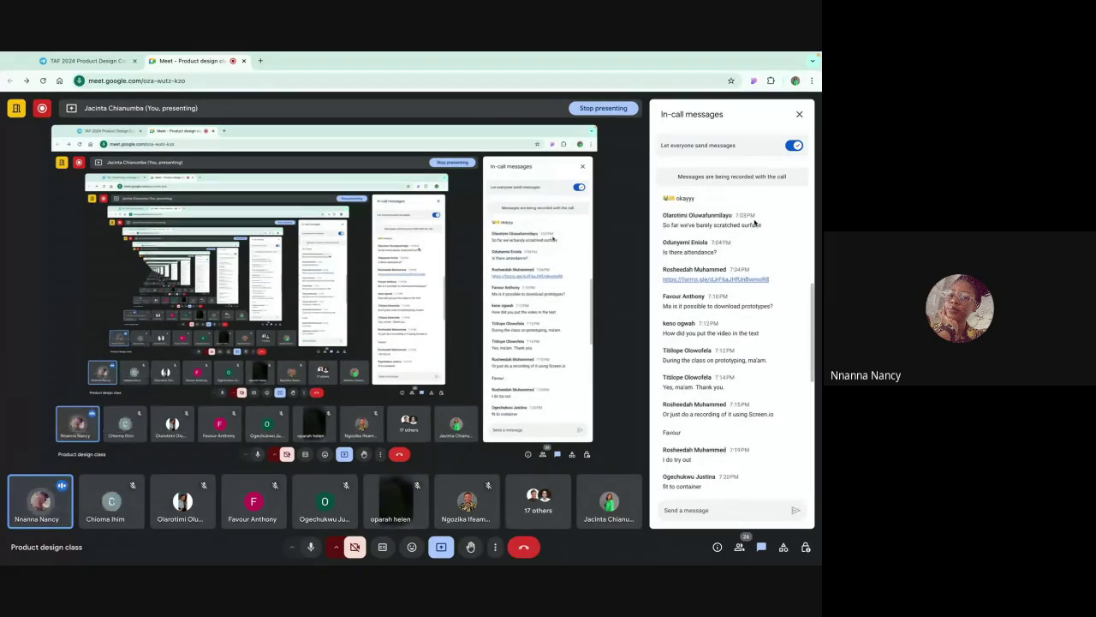
pyautogui.scroll(3, 733, 261)
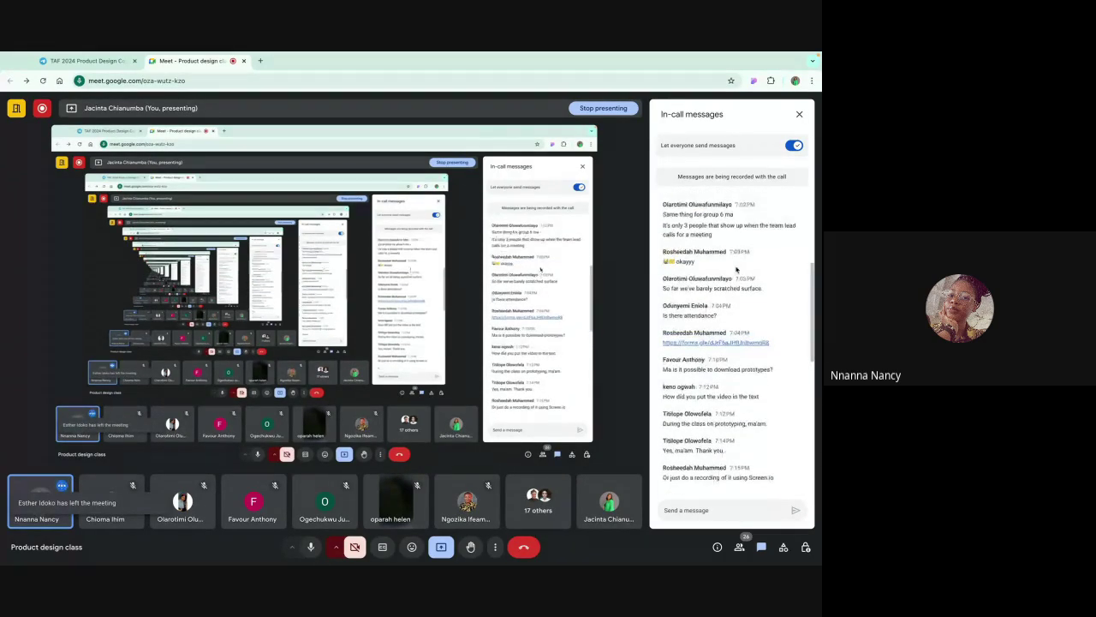
pyautogui.scroll(-3, 703, 362)
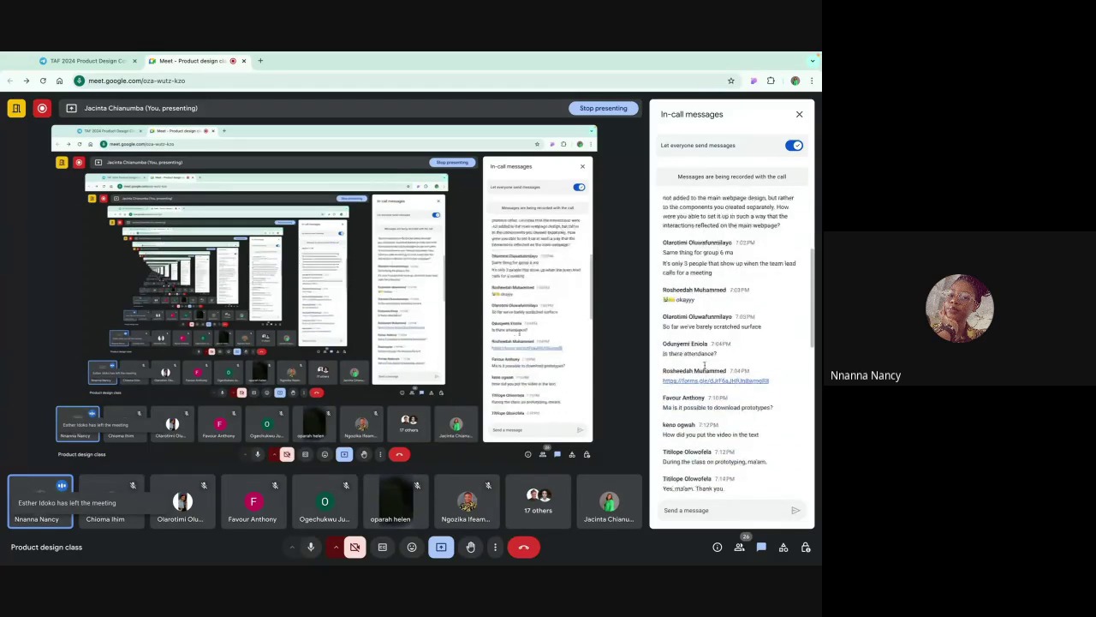
pyautogui.scroll(-2, 707, 395)
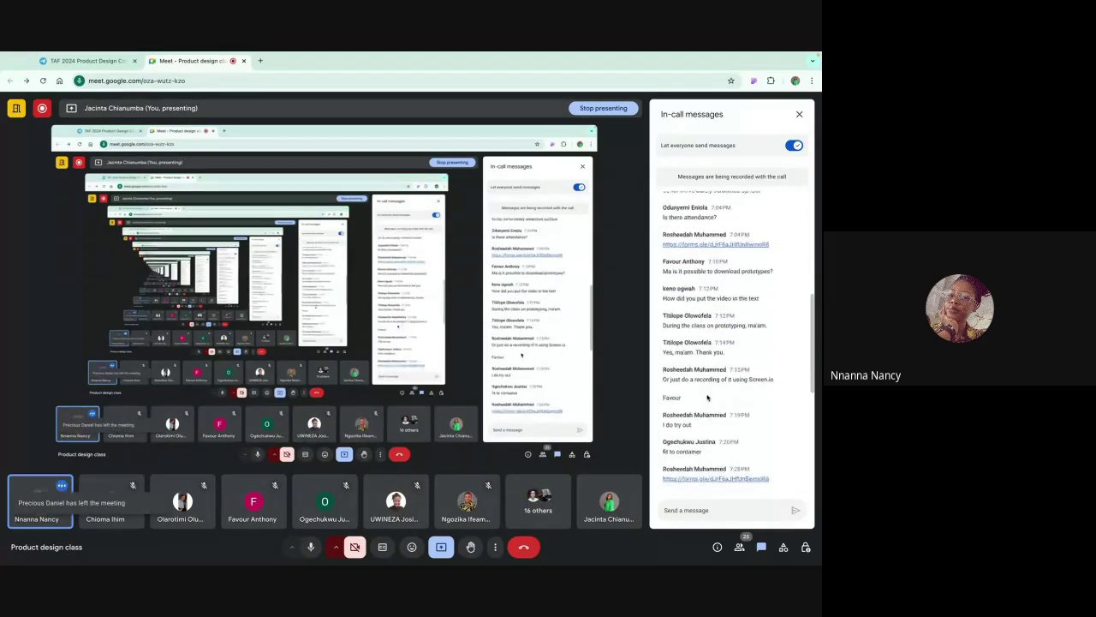
pyautogui.scroll(-2, 695, 385)
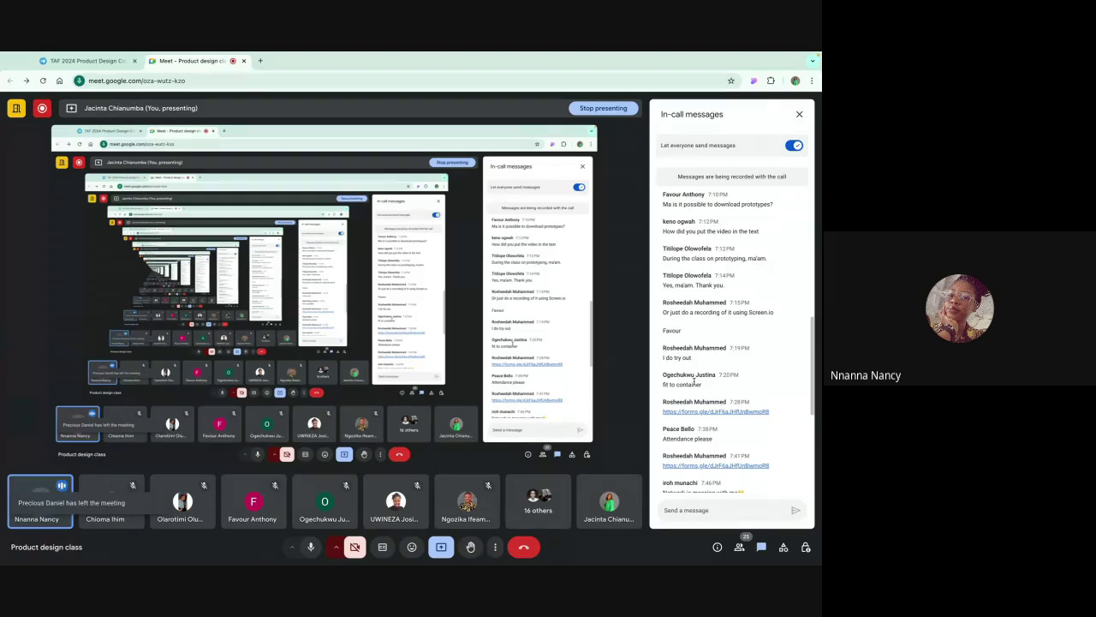
# - Return to the Figma file and examine the side bar of the Desktop - 3 frame
pyautogui.hotkey('alt', 'Tab')
pyautogui.scroll(-2, 394, 377)
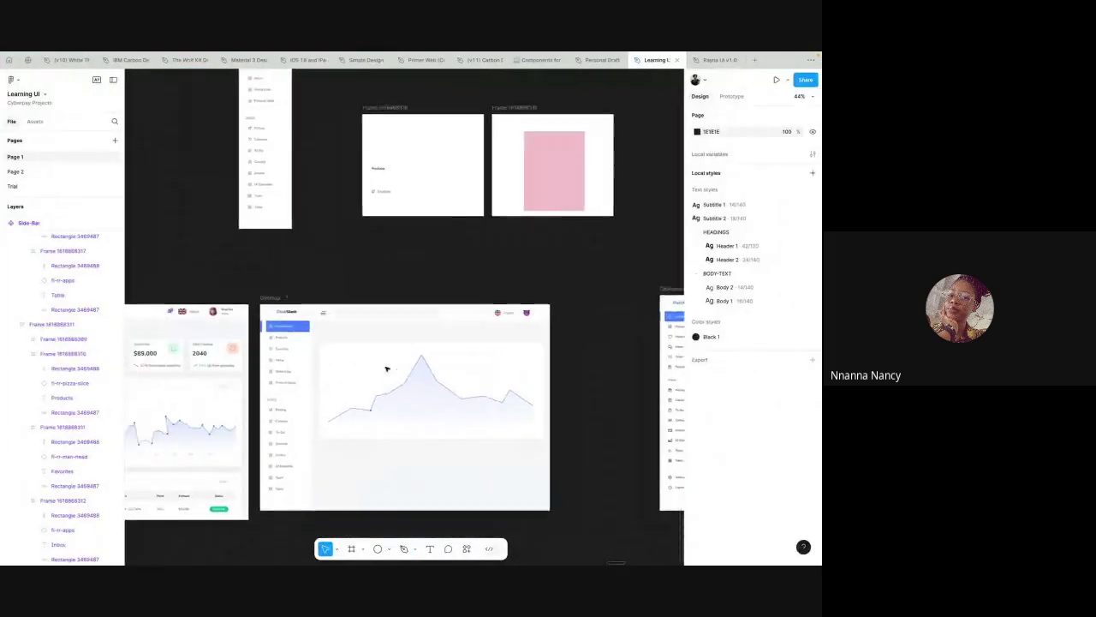
pyautogui.scroll(5, 304, 338)
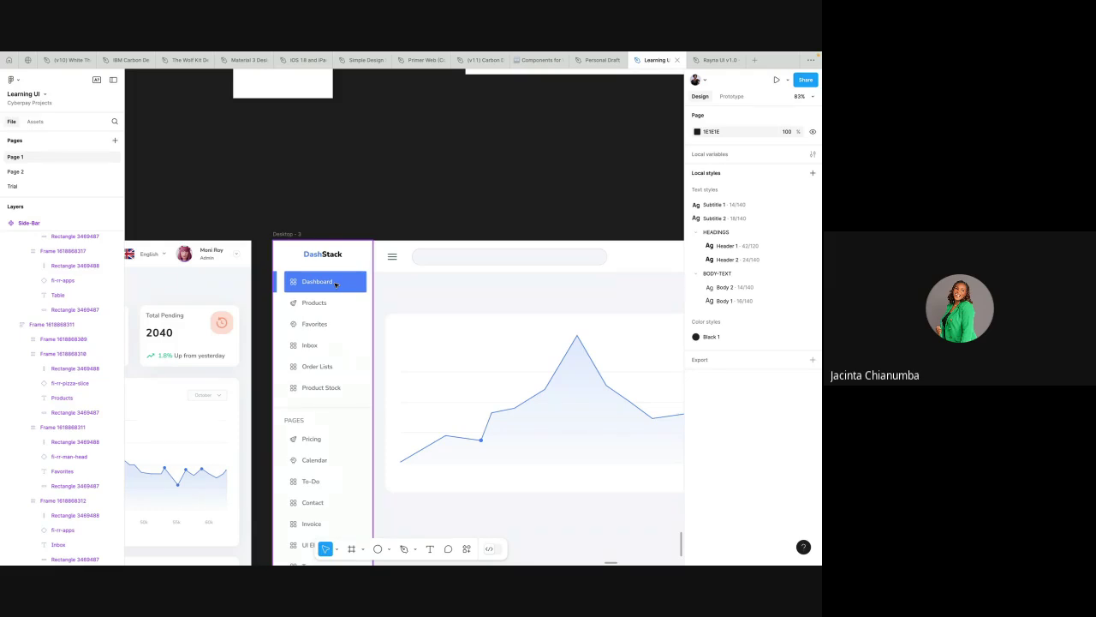
# - Check back on the Google Meet call twice, returning to the Figma file each time
pyautogui.hotkey('alt', 'Tab')
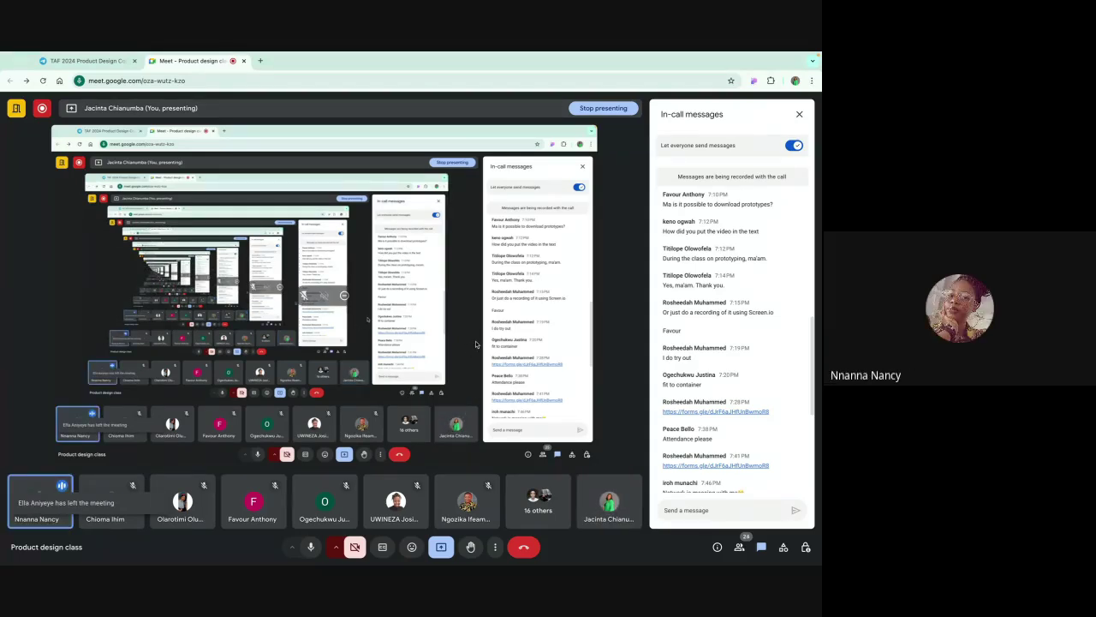
pyautogui.hotkey('alt', 'Tab')
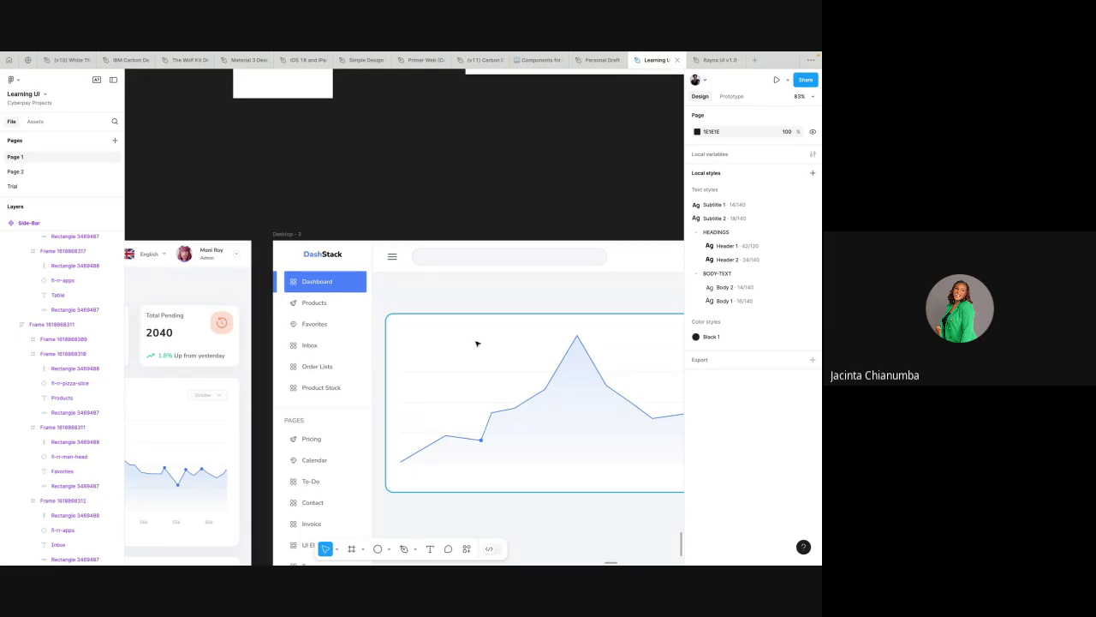
pyautogui.hotkey('alt', 'Tab')
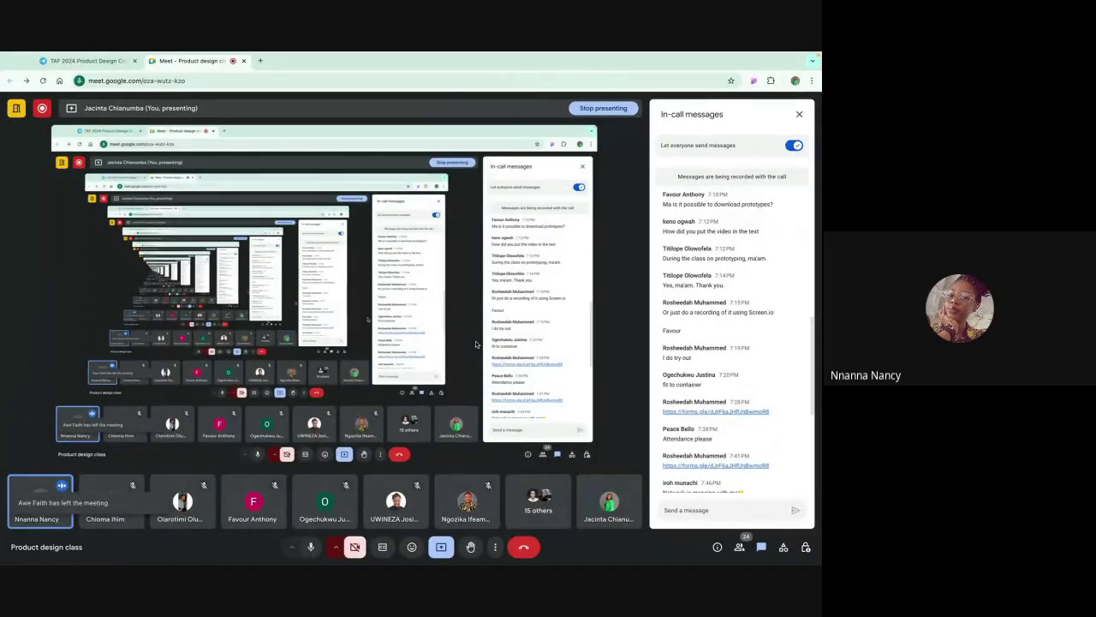
pyautogui.hotkey('ctrl', 'Right')
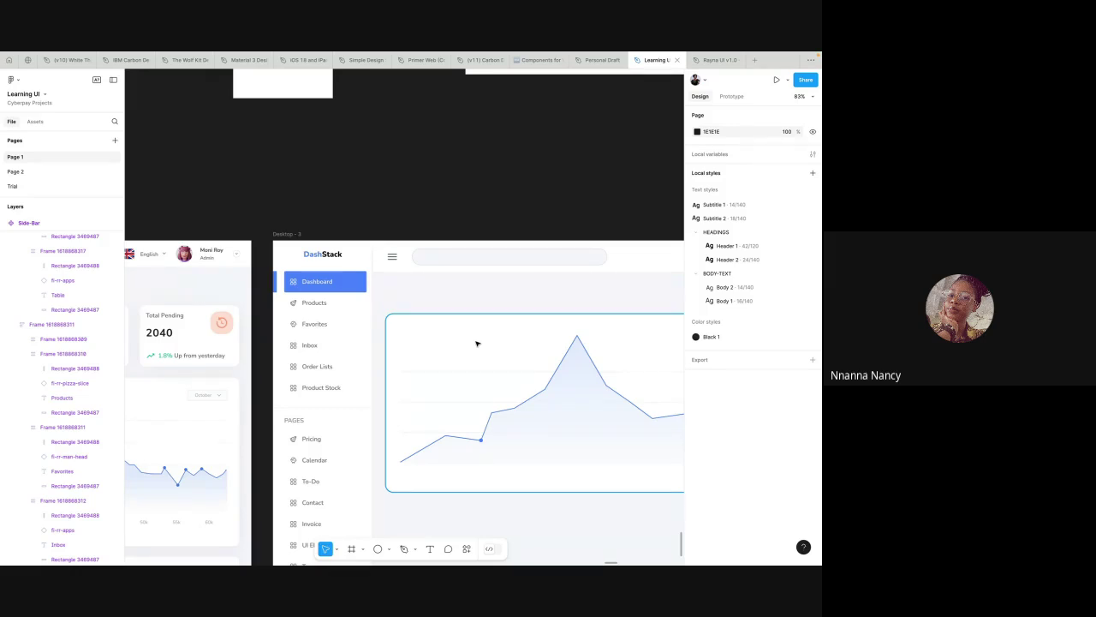
# - Select the pizza-slice icon of the Products item inside Desktop - 3's side bar instance
pyautogui.scroll(5, 295, 324)
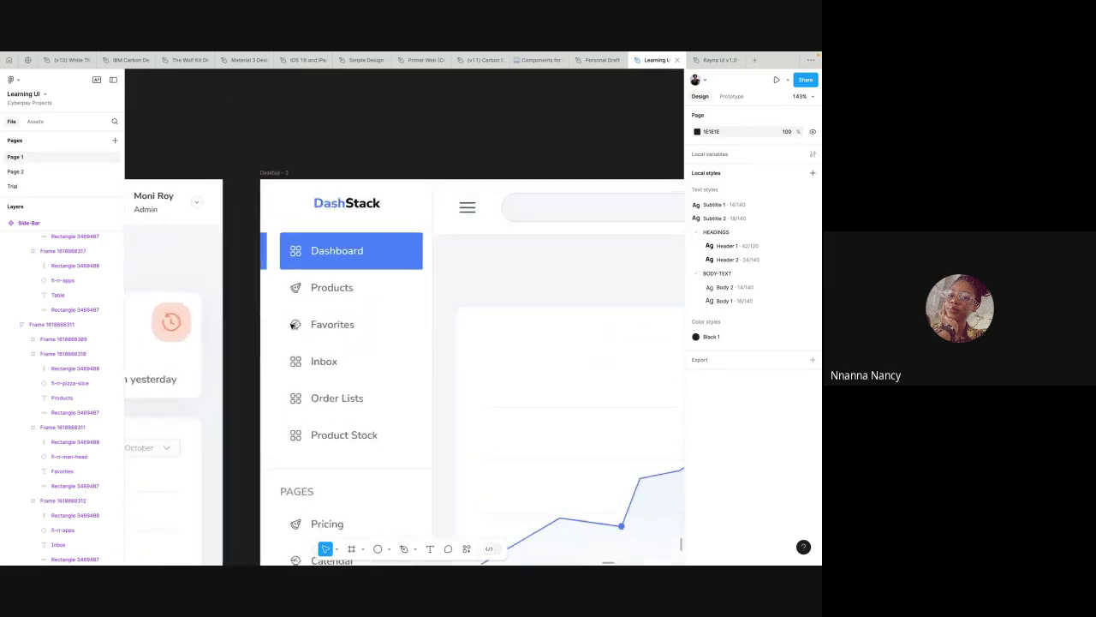
pyautogui.scroll(4, 294, 325)
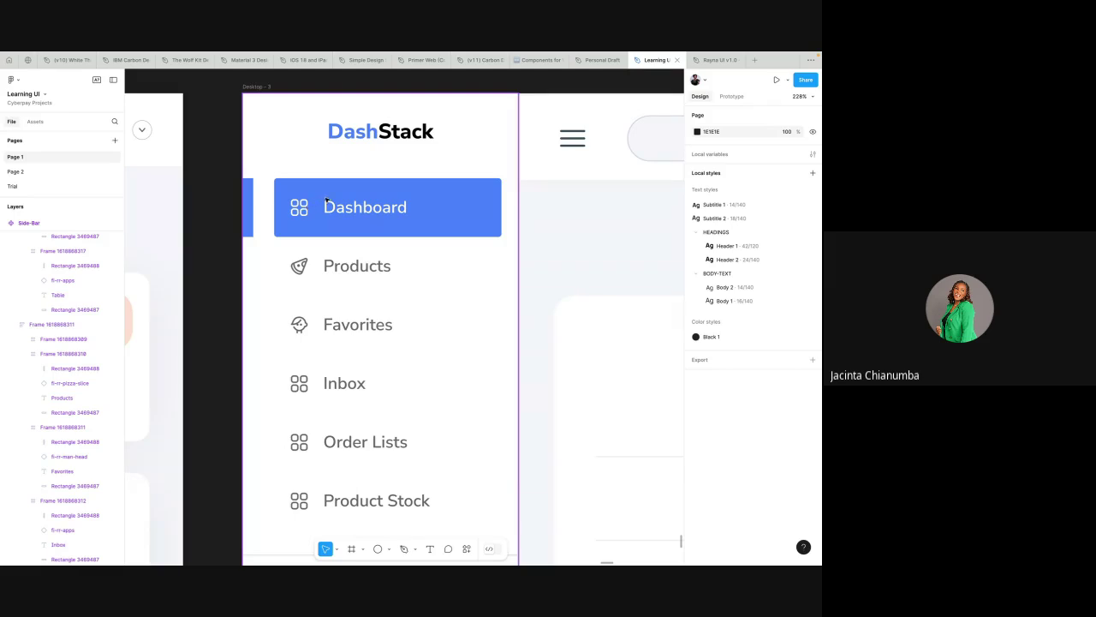
pyautogui.click(303, 267)
pyautogui.keyDown('ctrl'); pyautogui.click(303, 266); pyautogui.keyUp('ctrl')
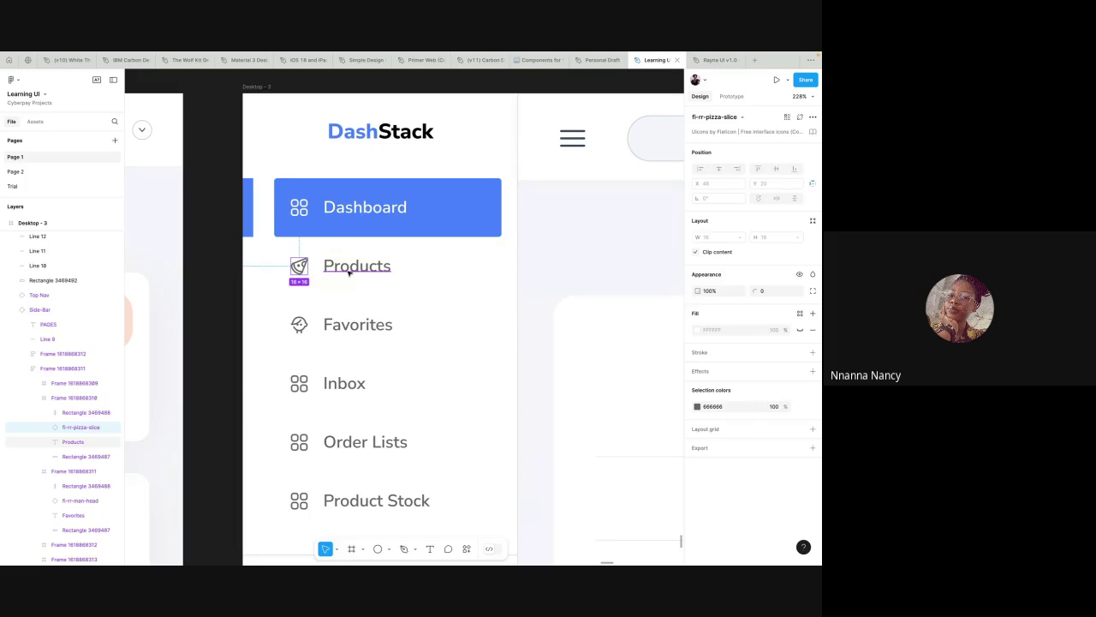
# - Place a copy of the Table item outside the Side-Bar instance, directly within the Desktop - 3 frame
pyautogui.scroll(-3, 348, 272)
pyautogui.scroll(-6, 348, 269)
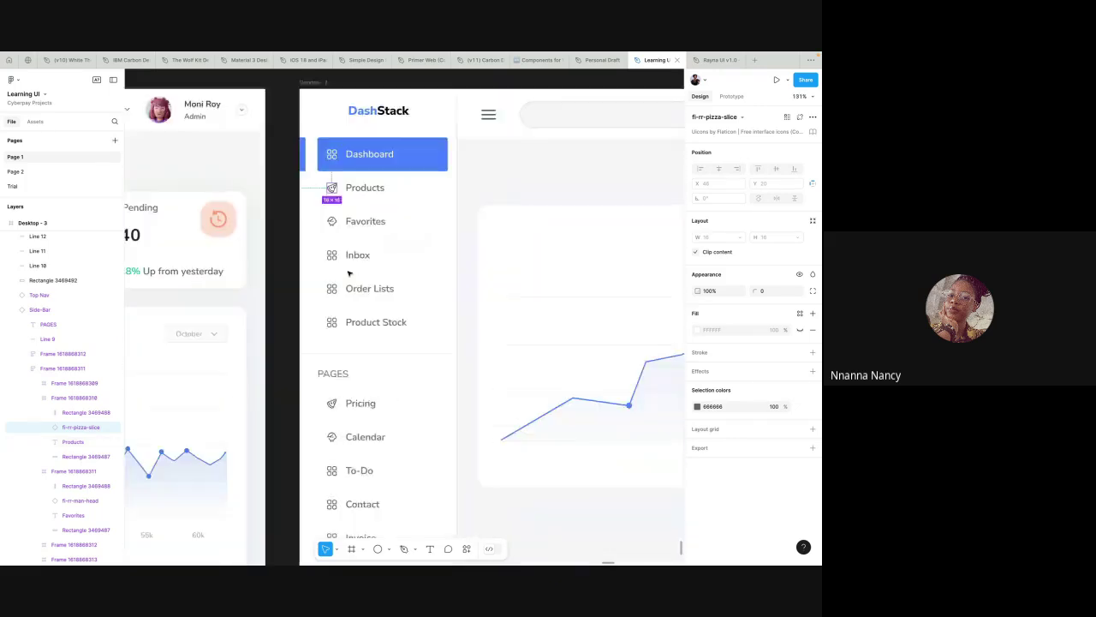
pyautogui.click(359, 365)
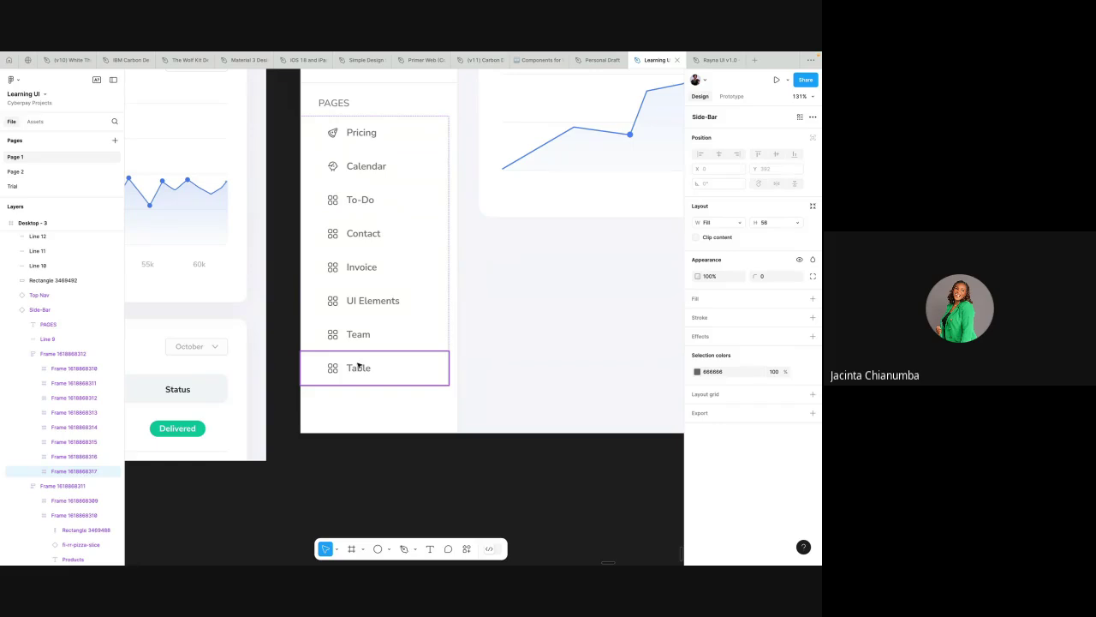
pyautogui.click(359, 366)
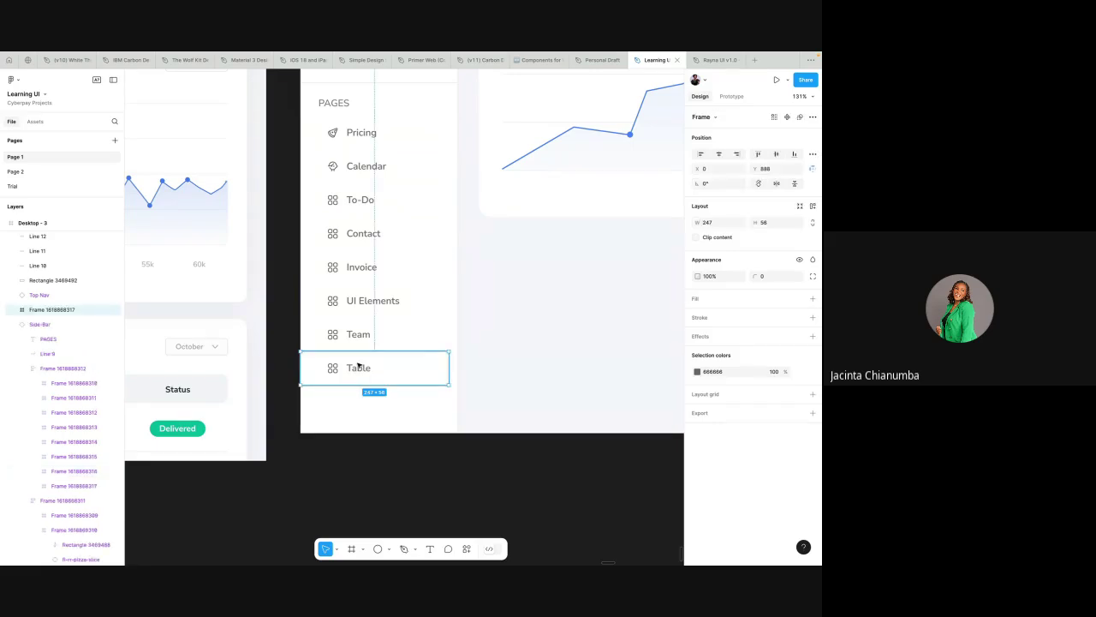
# - Select the copied Table item's fi-rr-apps icon and text label and wrap them in an auto layout frame
pyautogui.scroll(5, 358, 366)
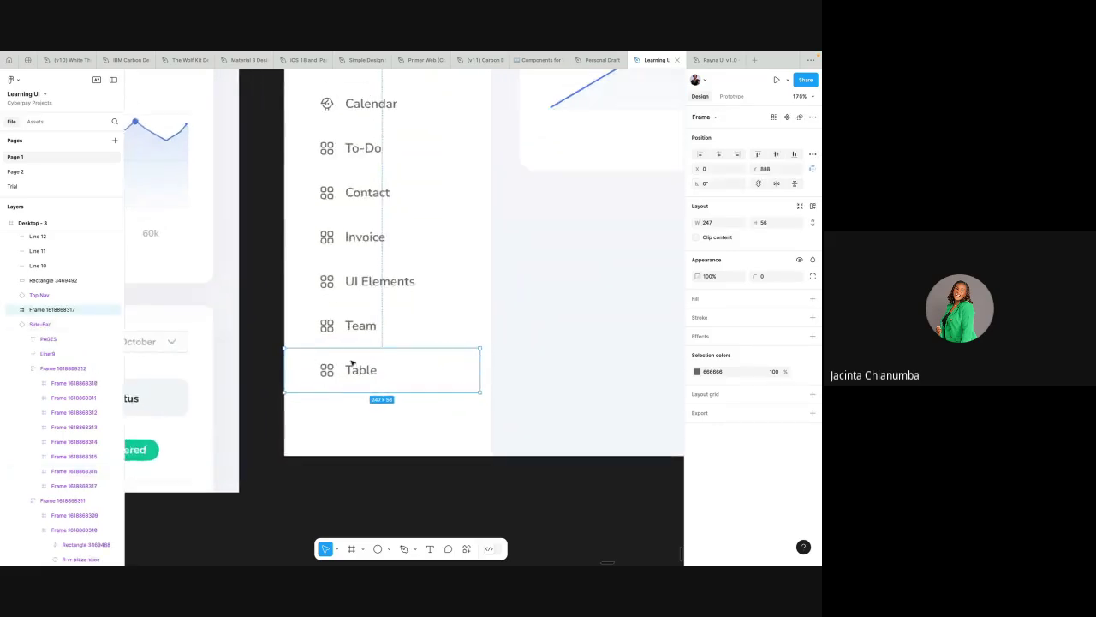
pyautogui.click(331, 373)
pyautogui.click(330, 372)
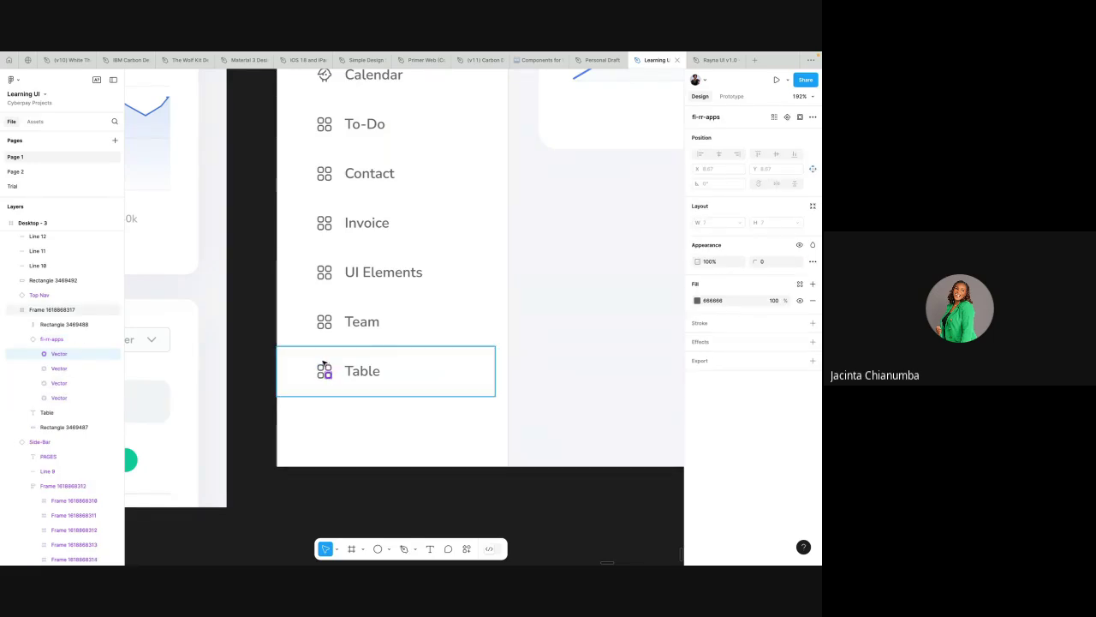
pyautogui.click(81, 340)
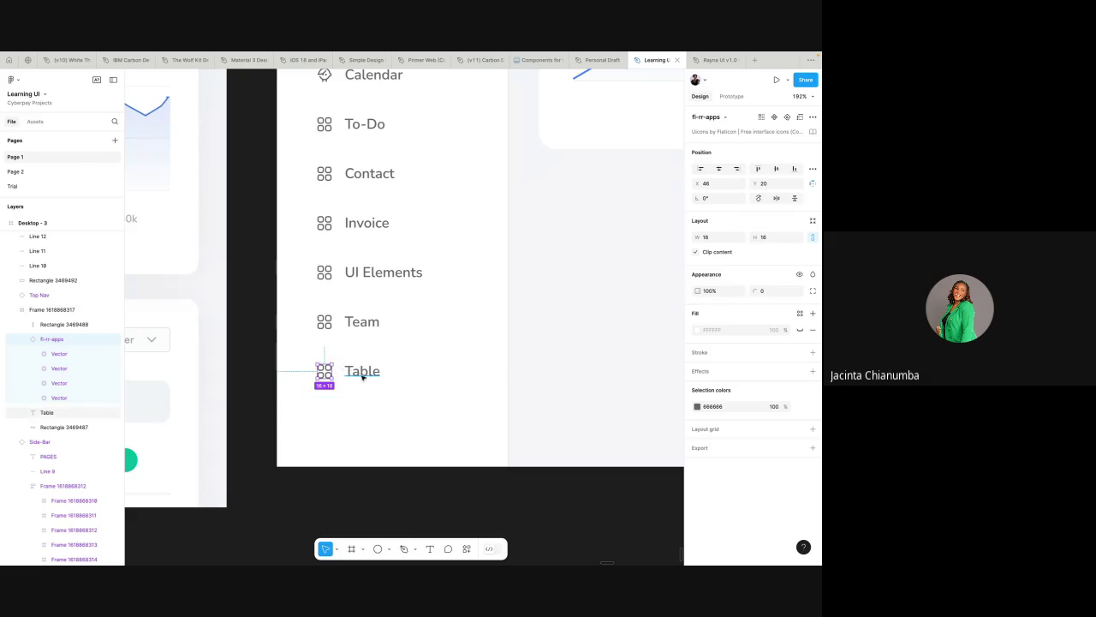
pyautogui.scroll(3, 363, 377)
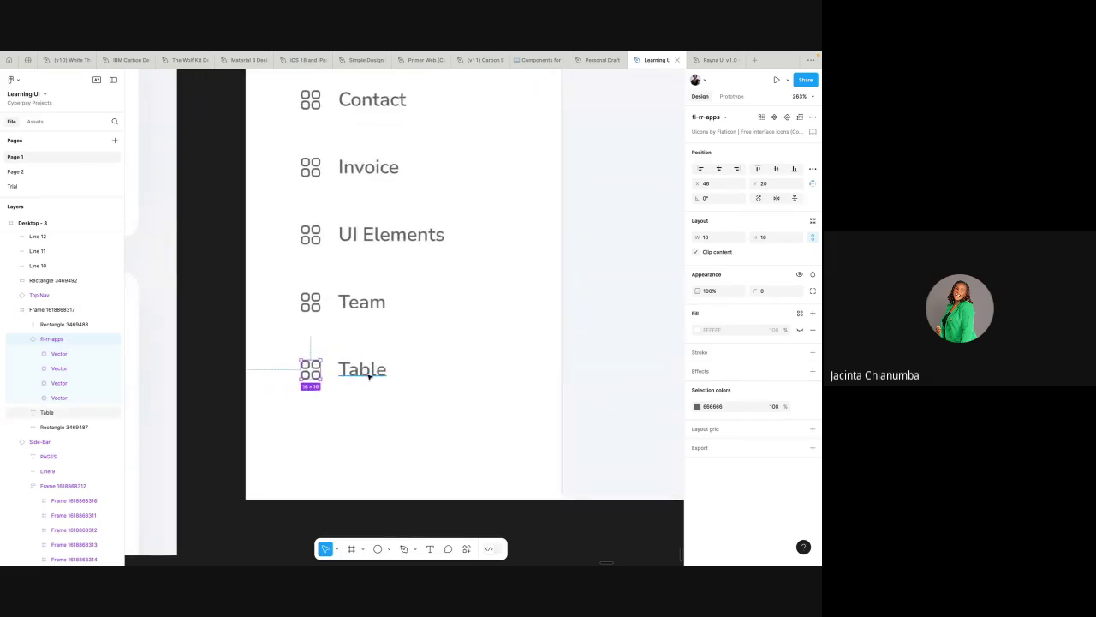
pyautogui.keyDown('shift'); pyautogui.click(370, 378); pyautogui.keyUp('shift')
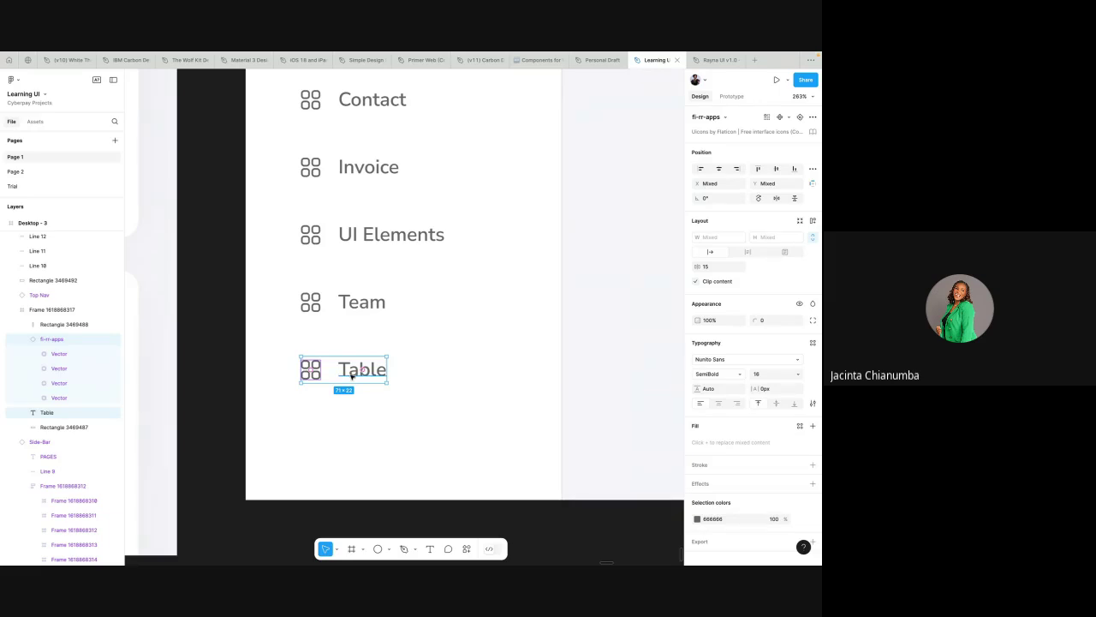
pyautogui.hotkey('shift', 'a')
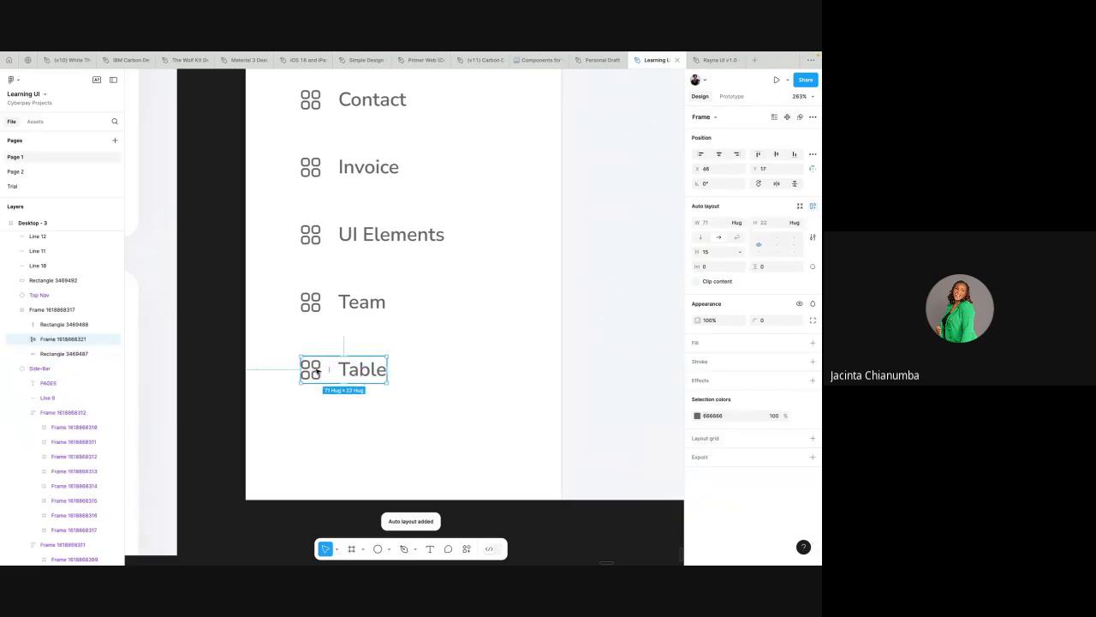
# - Try to reposition the icon in the copied Table item's auto layout frame, and remove the copy
pyautogui.doubleClick(313, 371)
pyautogui.moveTo(313, 371); pyautogui.dragTo(340, 343)
pyautogui.click(339, 344)
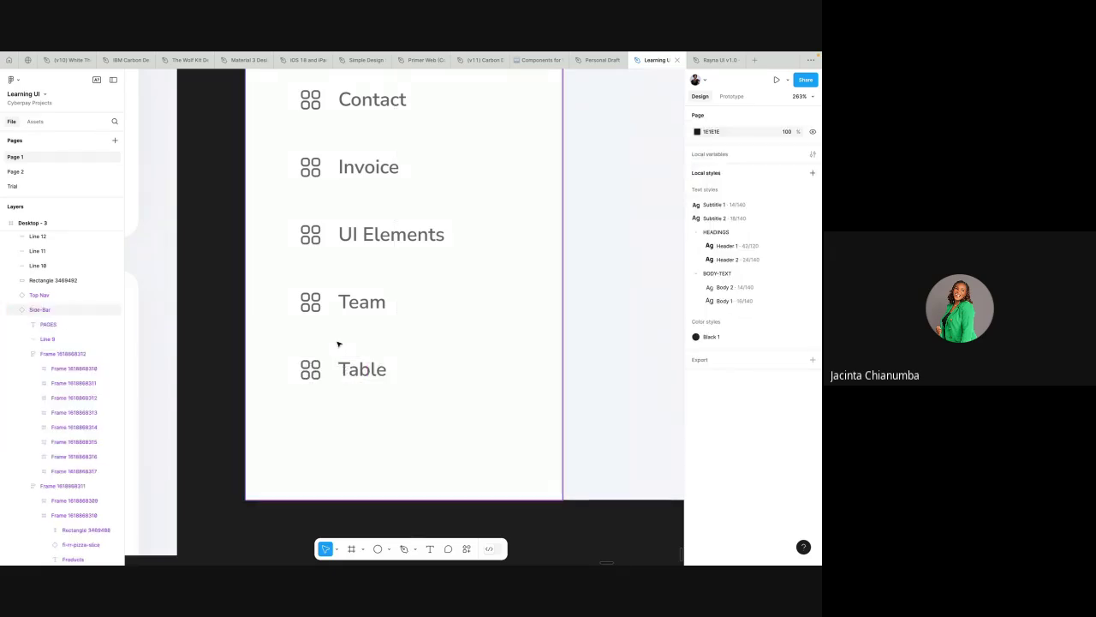
# - Select the Table item's icon and label together inside Desktop - 3's side bar instance, and switch the selection to the item's frame
pyautogui.click(314, 370)
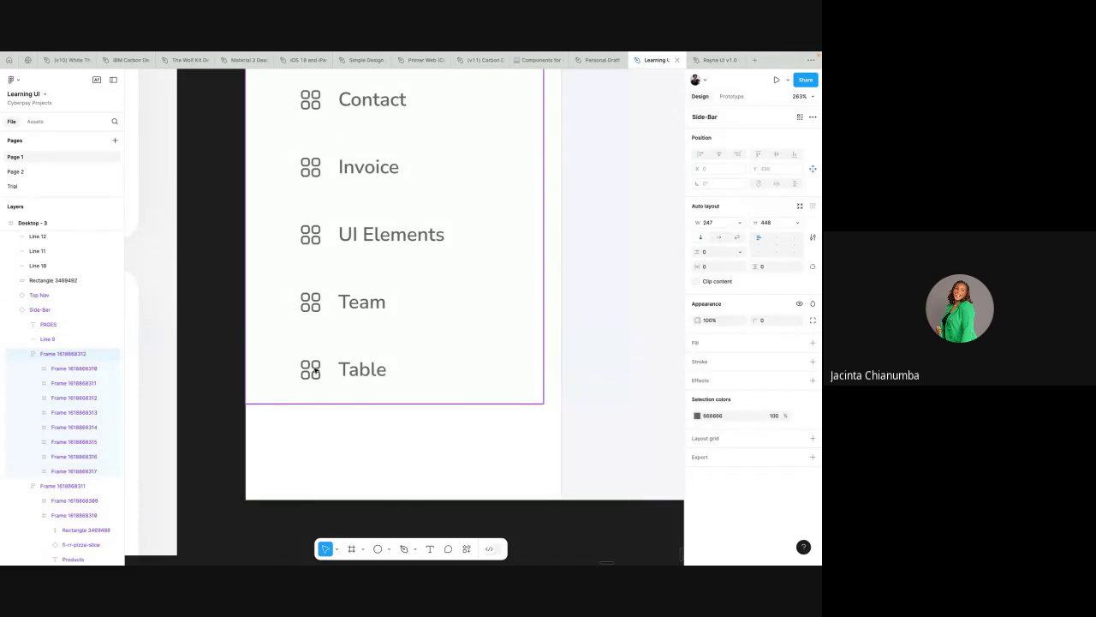
pyautogui.click(314, 369)
pyautogui.click(314, 370)
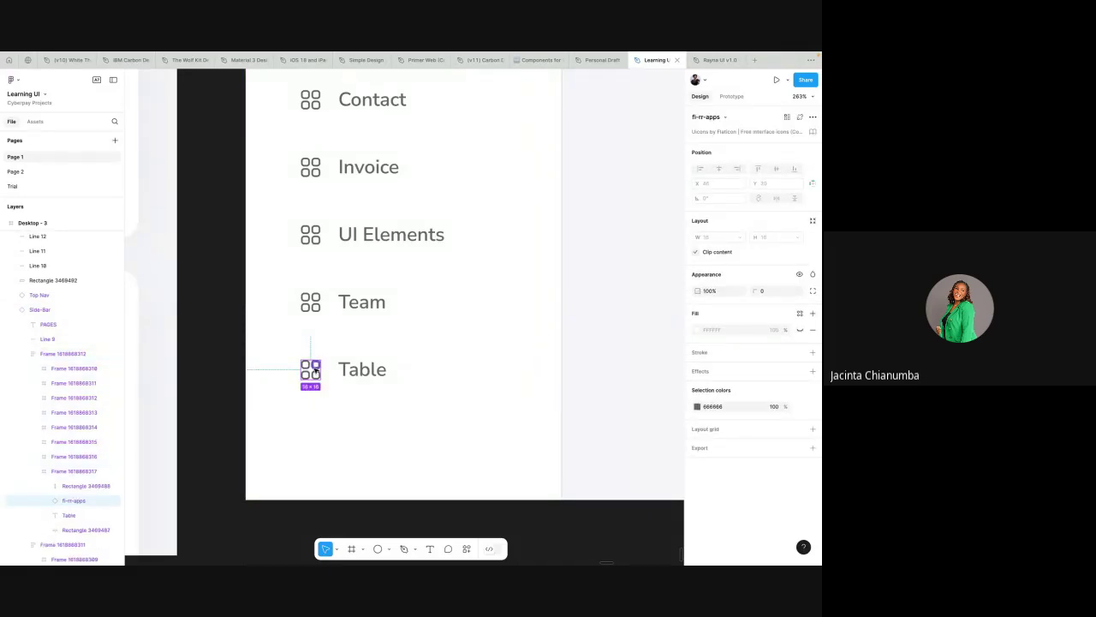
pyautogui.keyDown('shift'); pyautogui.click(353, 370); pyautogui.keyUp('shift')
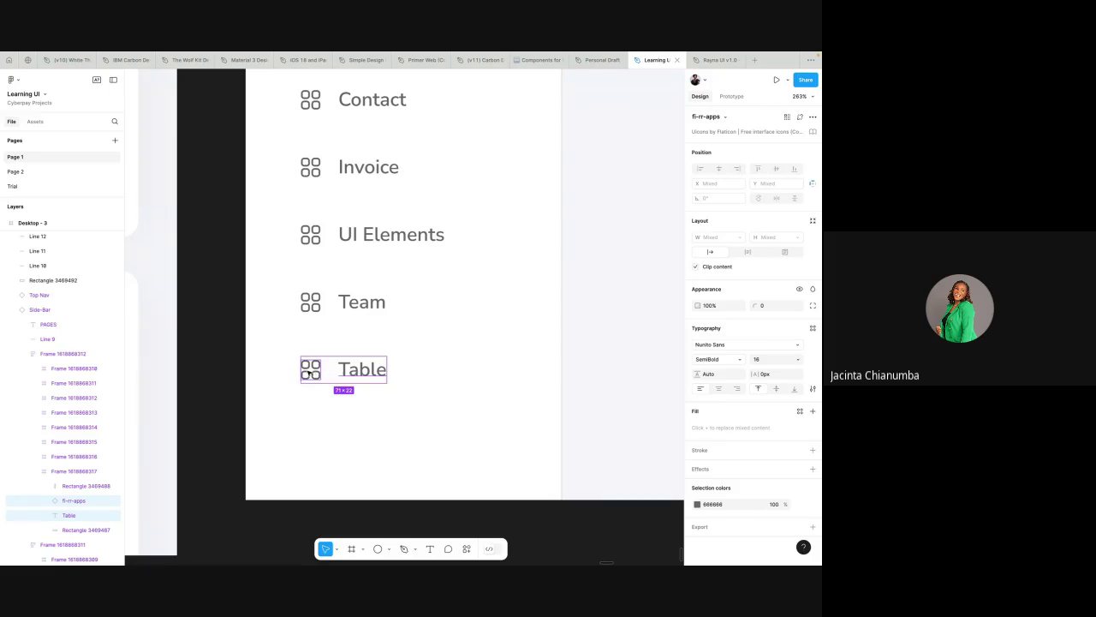
pyautogui.click(281, 353)
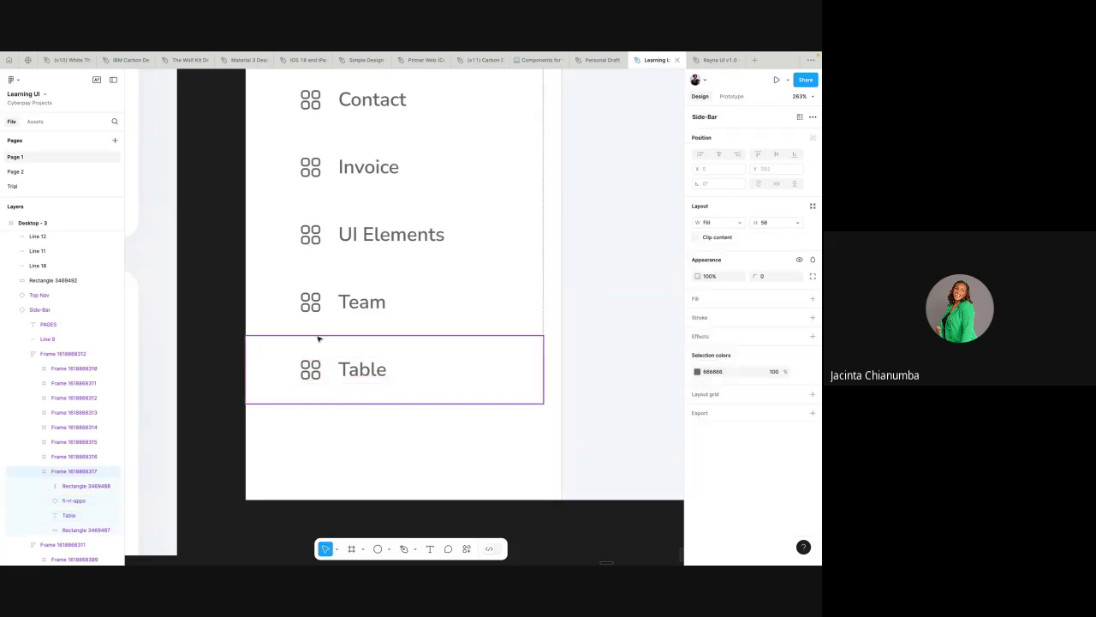
# - Try to move the Table item out of Desktop - 3's side bar instance
pyautogui.scroll(-2, 318, 339)
pyautogui.moveTo(355, 368); pyautogui.dragTo(602, 355)
pyautogui.press('Escape')
pyautogui.scroll(-5, 420, 358)
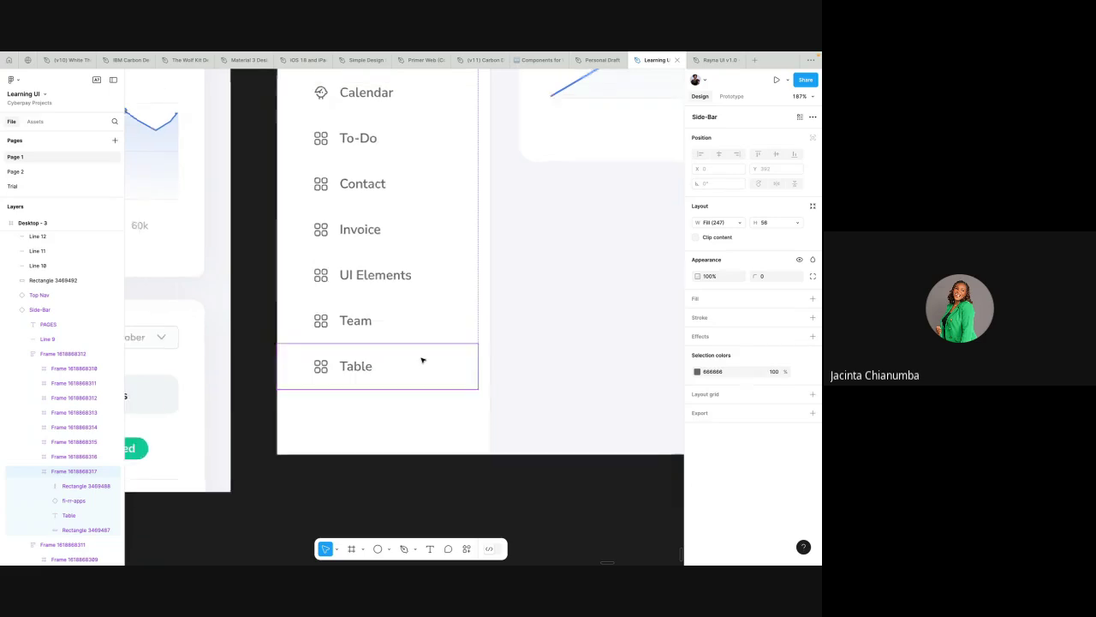
# - In the main Side-Bar component, wrap the Table item's fi-rr-apps icon and text label in an auto layout frame
pyautogui.scroll(-2, 422, 360)
pyautogui.scroll(4, 421, 359)
pyautogui.scroll(-2, 403, 428)
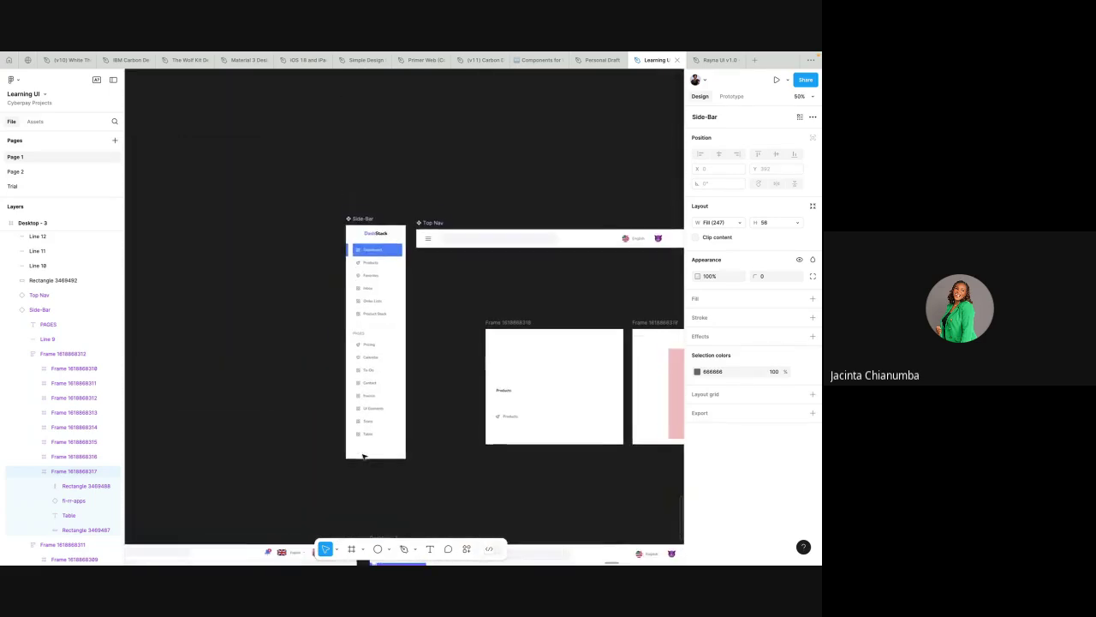
pyautogui.scroll(3, 360, 400)
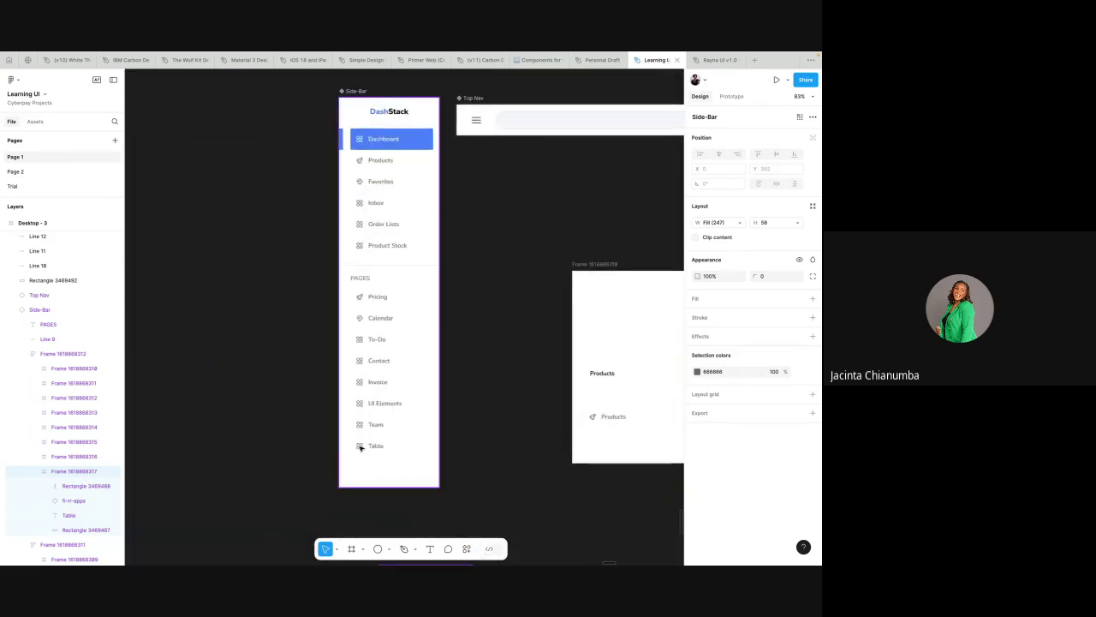
pyautogui.click(361, 447)
pyautogui.click(361, 447)
pyautogui.scroll(4, 358, 443)
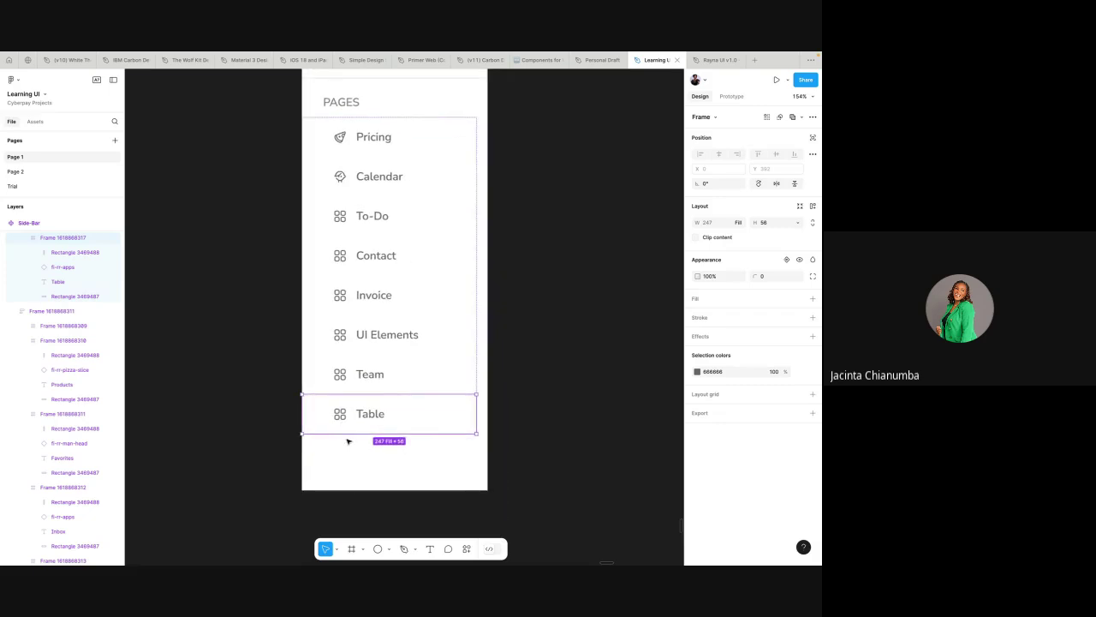
pyautogui.doubleClick(344, 415)
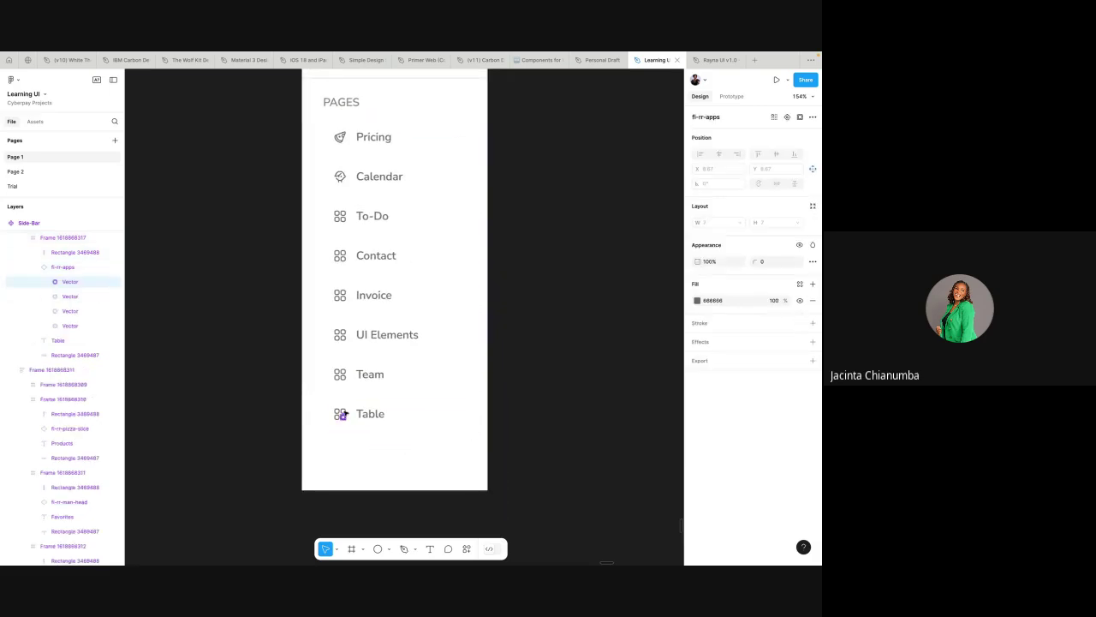
pyautogui.click(82, 268)
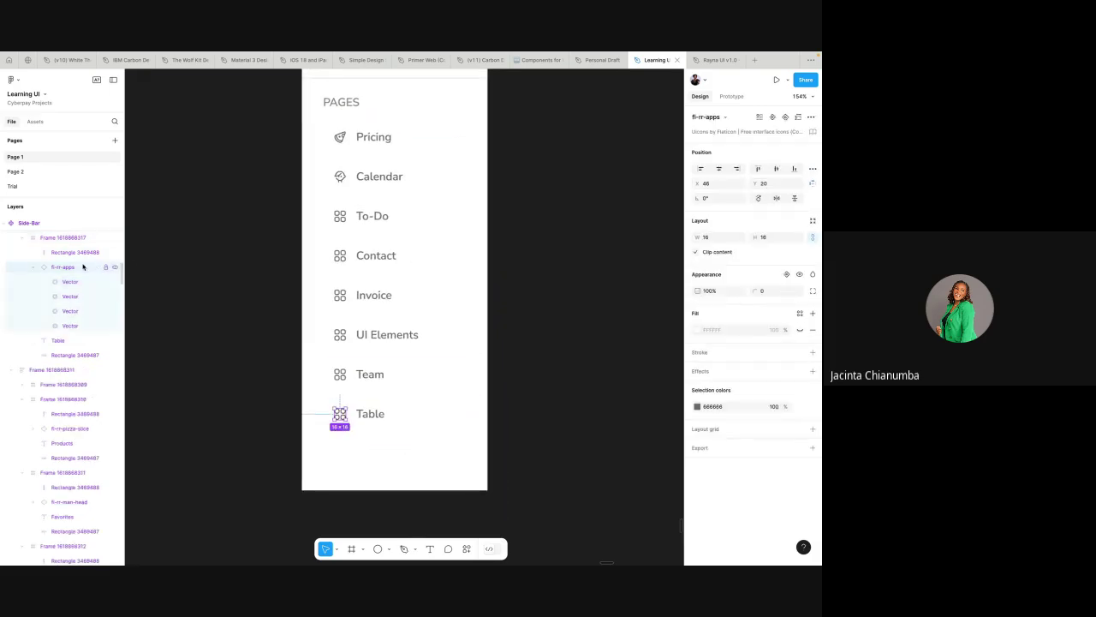
pyautogui.keyDown('shift'); pyautogui.click(77, 340); pyautogui.keyUp('shift')
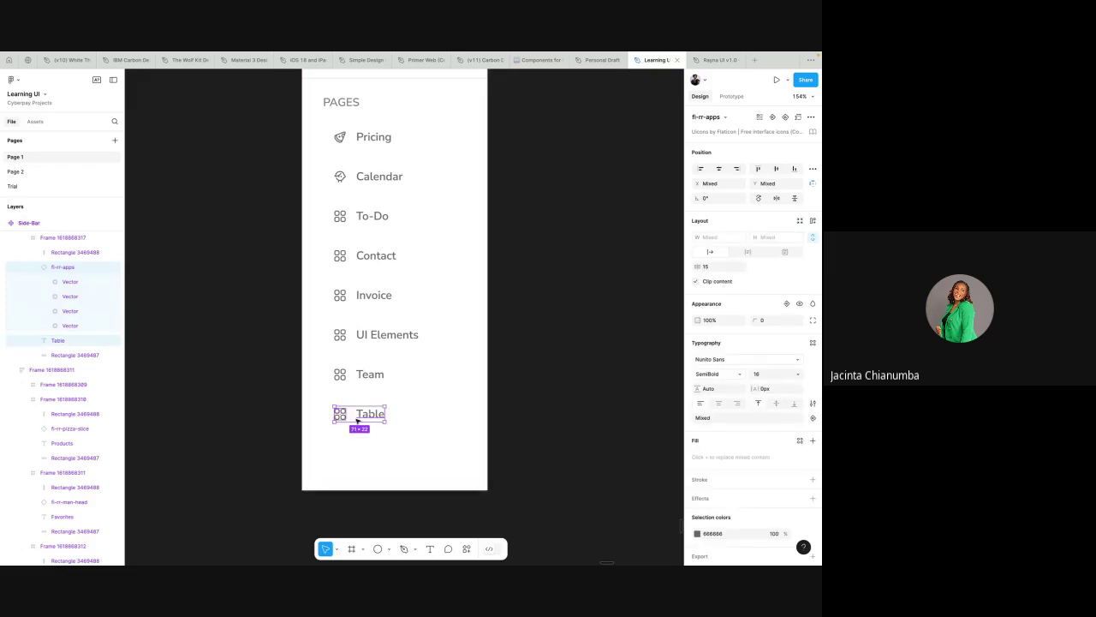
pyautogui.hotkey('shift', 'a')
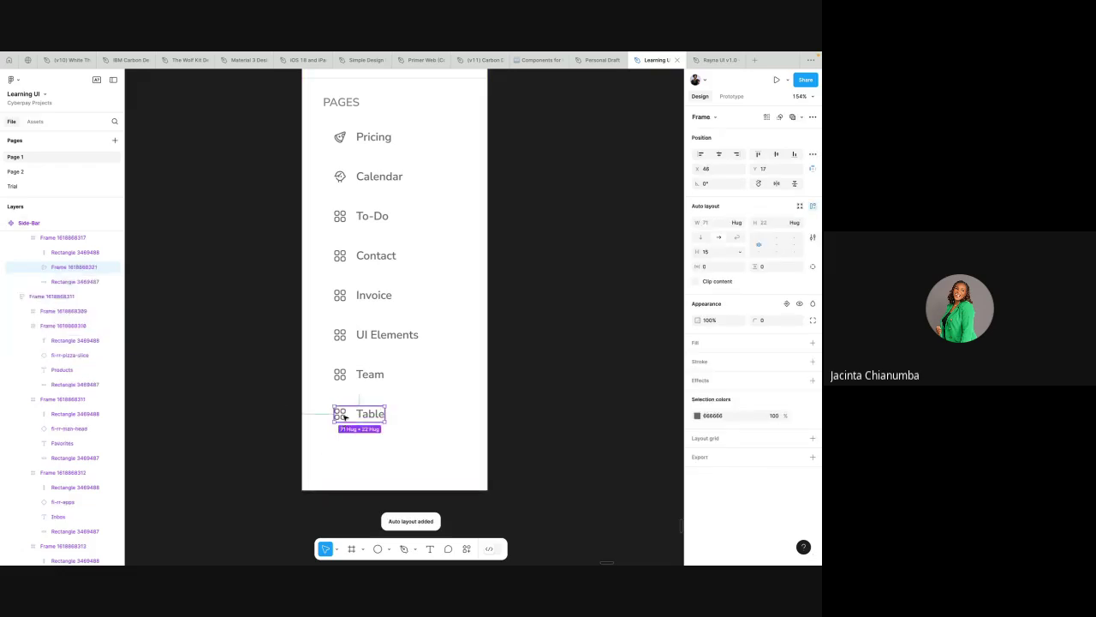
# - Demonstrate reordering in the Table item's auto layout frame by moving the icon after the label and the label back after the icon
pyautogui.doubleClick(343, 416)
pyautogui.press('Right')
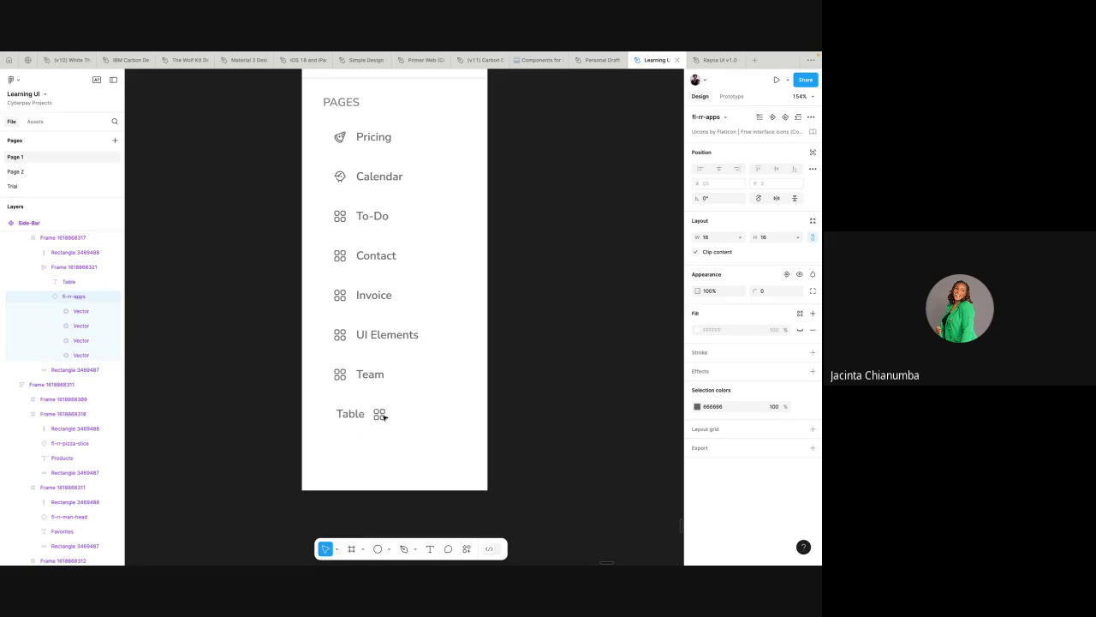
pyautogui.click(352, 416)
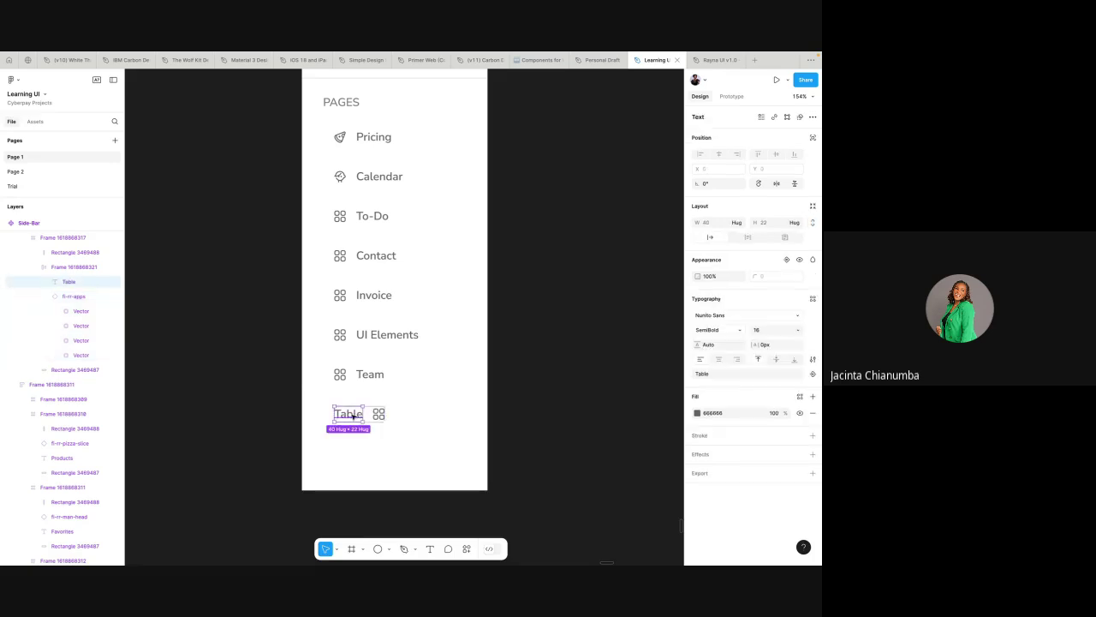
pyautogui.press('Right')
pyautogui.moveTo(345, 417); pyautogui.dragTo(382, 416)
# - Deselect the Table item, switch to the Google Meet call, and look through the latest in-call messages
pyautogui.press('Escape')
pyautogui.press('Escape')
pyautogui.press('Escape')
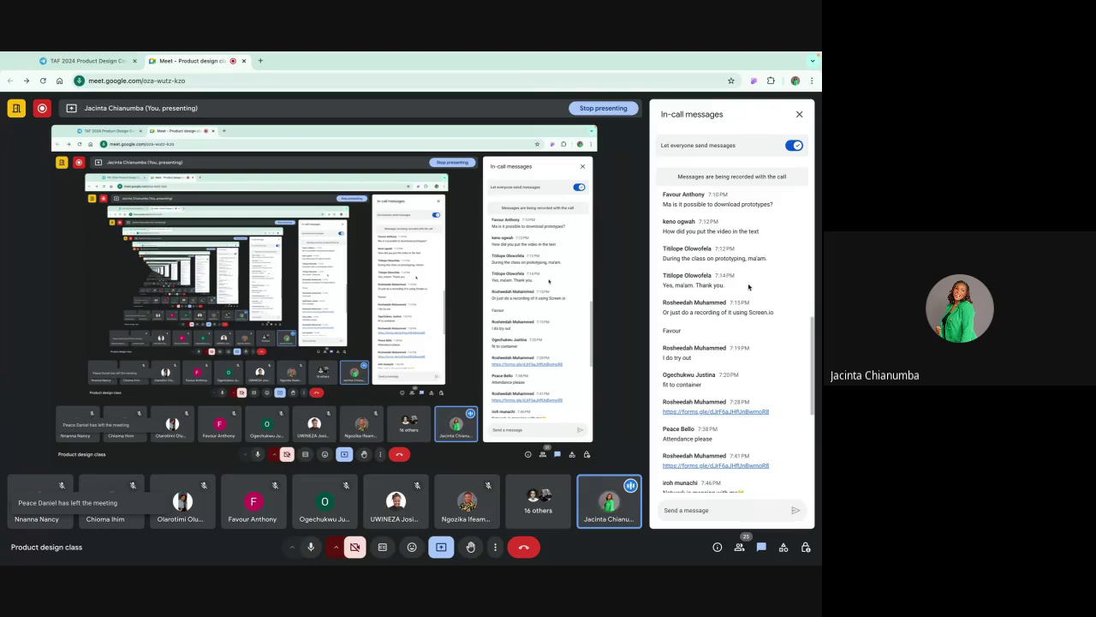
pyautogui.scroll(-1, 690, 353)
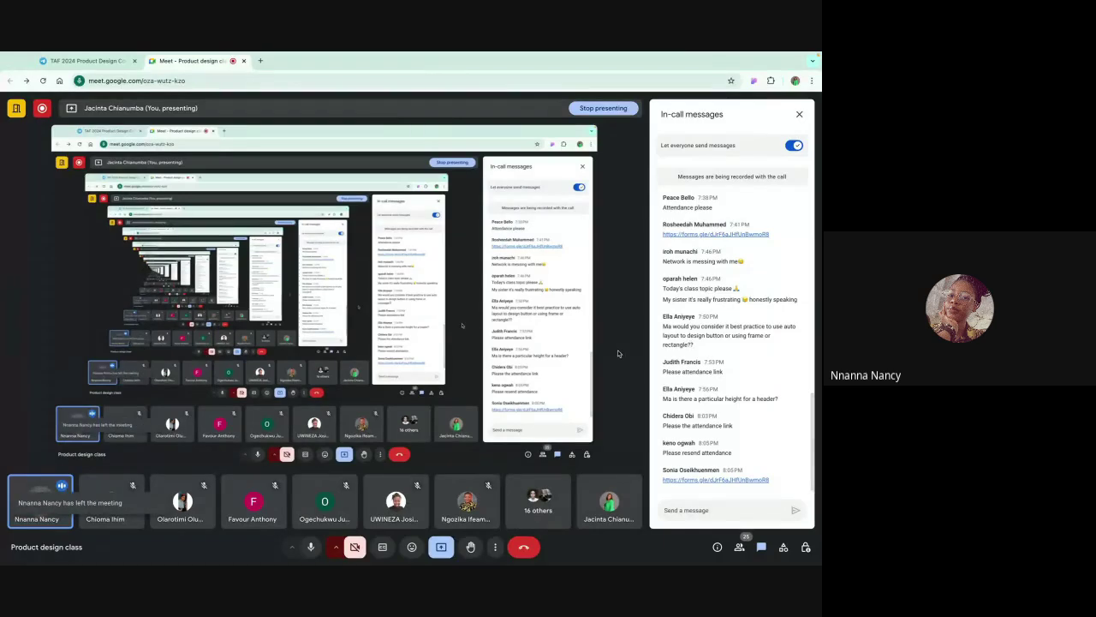
# - Switch to Figma and draw a 7 × 7 ellipse marker on the vertex just before the peak of Desktop - 3's line chart
pyautogui.hotkey('alt', 'Tab')
pyautogui.scroll(3, 457, 392)
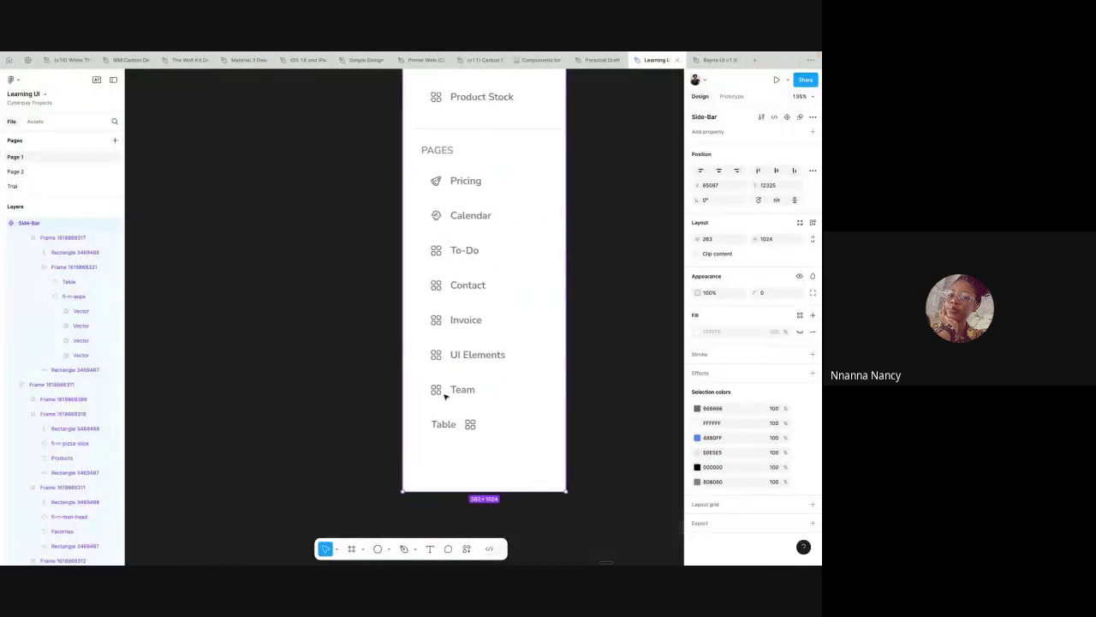
pyautogui.hscroll(-5, 445, 394)
pyautogui.scroll(-3, 445, 397)
pyautogui.scroll(-5, 465, 396)
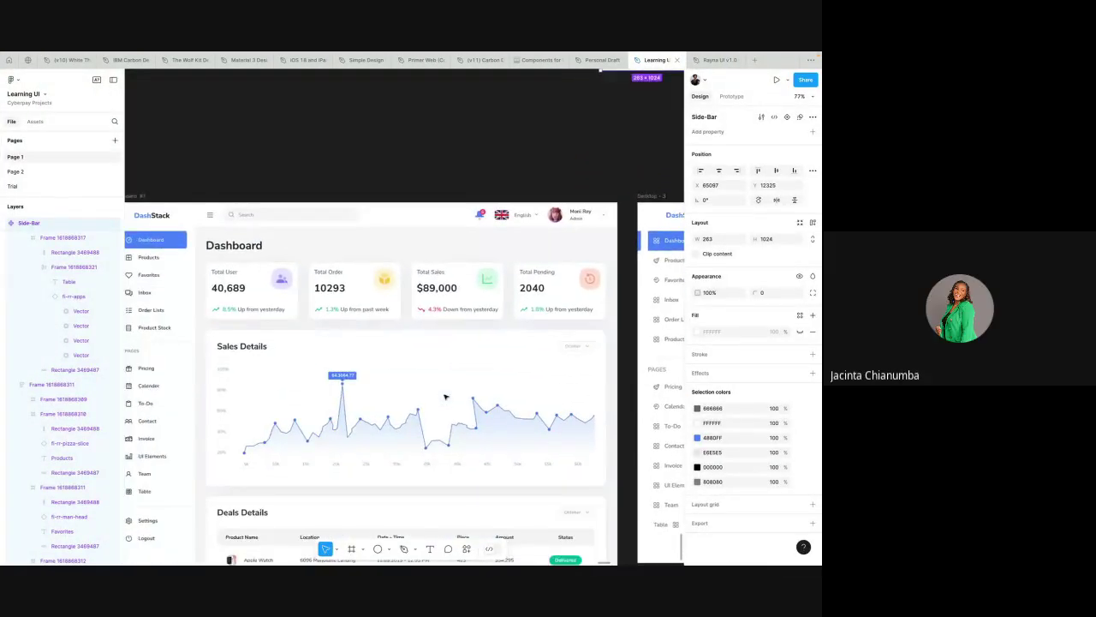
pyautogui.hscroll(3, 465, 396)
pyautogui.hscroll(10, 465, 395)
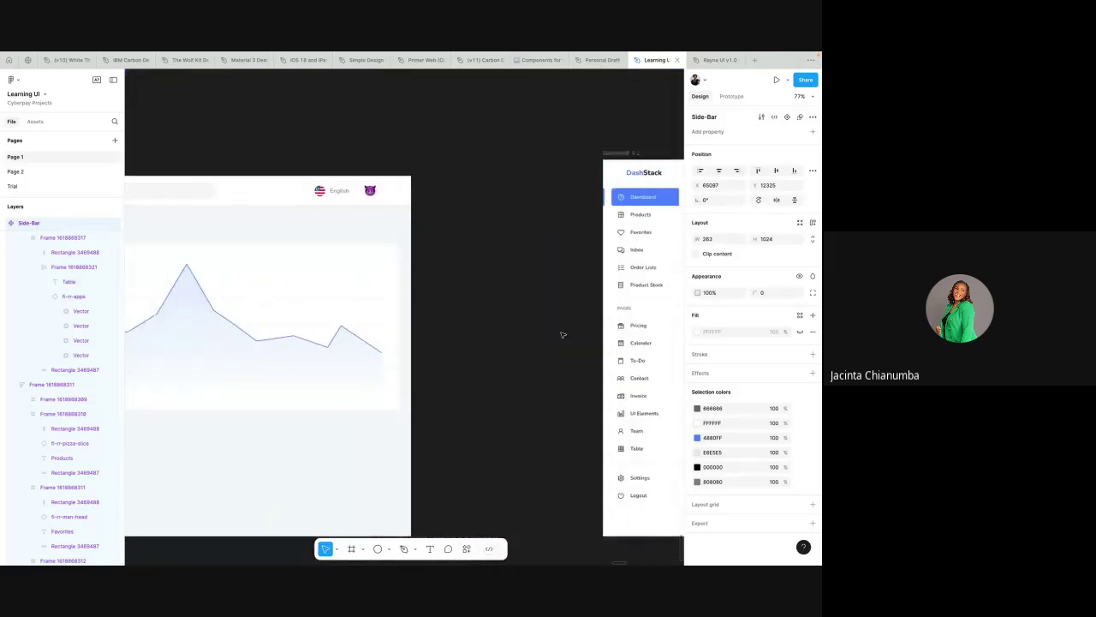
pyautogui.scroll(10, 306, 360)
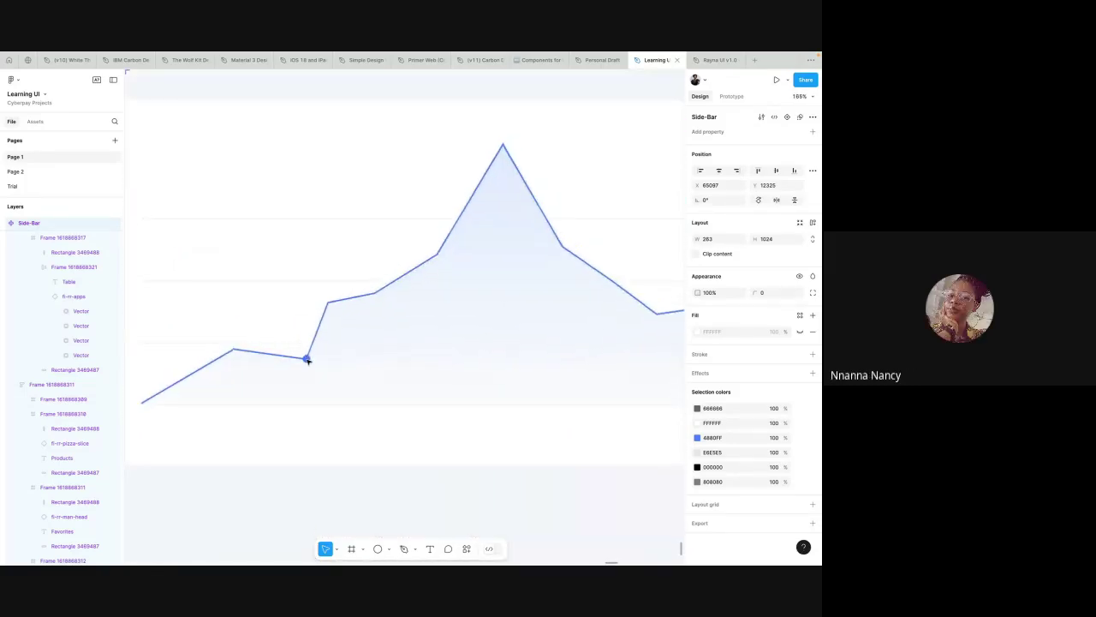
pyautogui.scroll(-4, 307, 360)
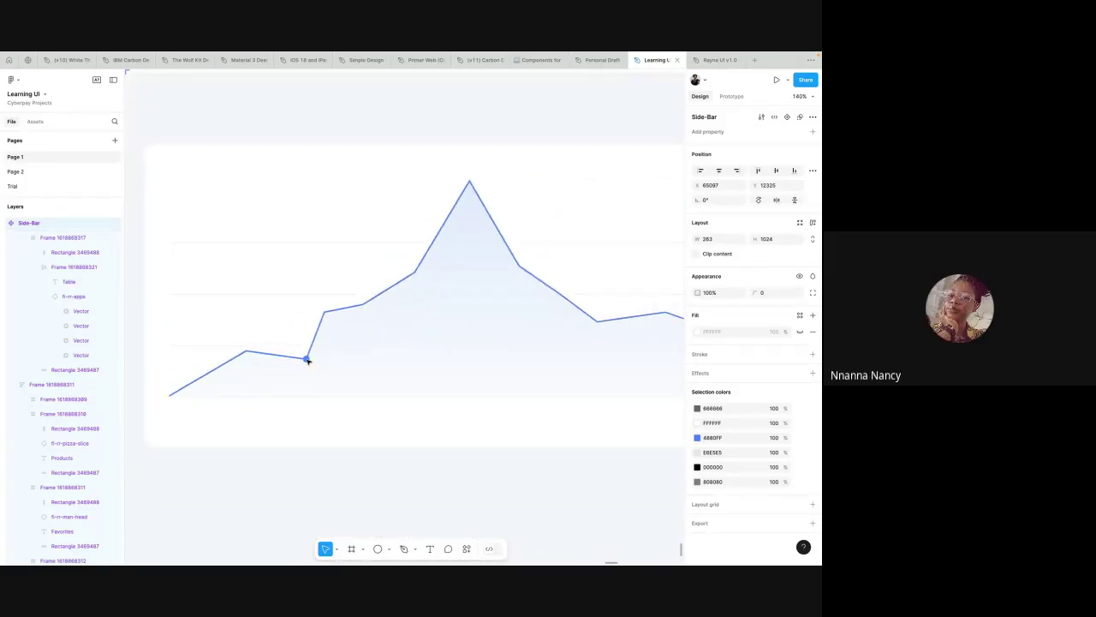
pyautogui.click(378, 549)
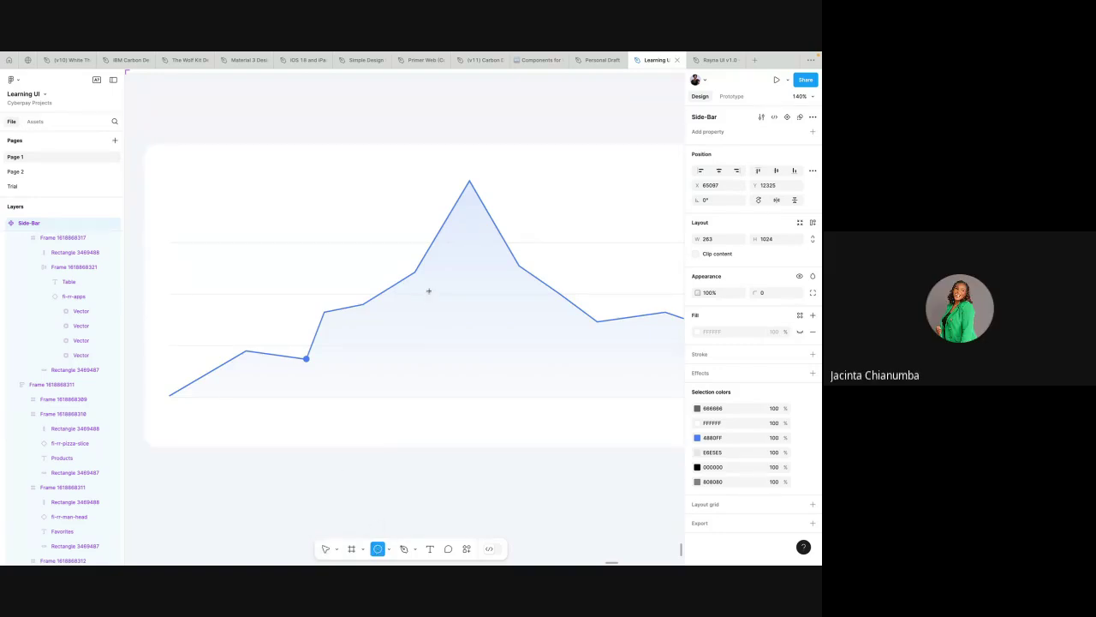
pyautogui.scroll(5, 414, 269)
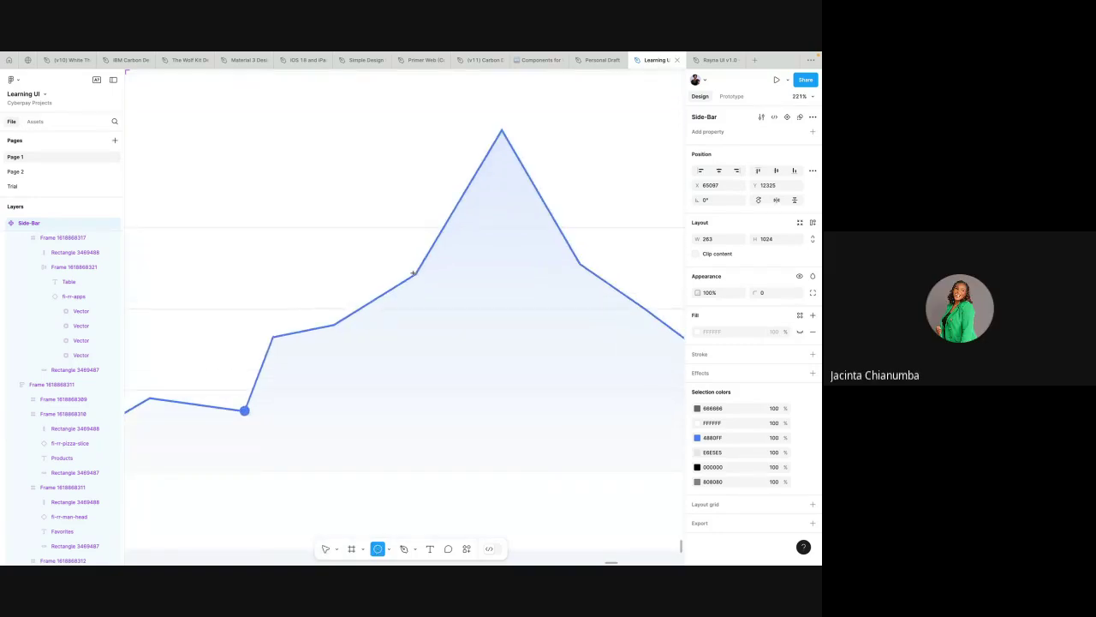
pyautogui.moveTo(412, 271); pyautogui.dragTo(416, 276)
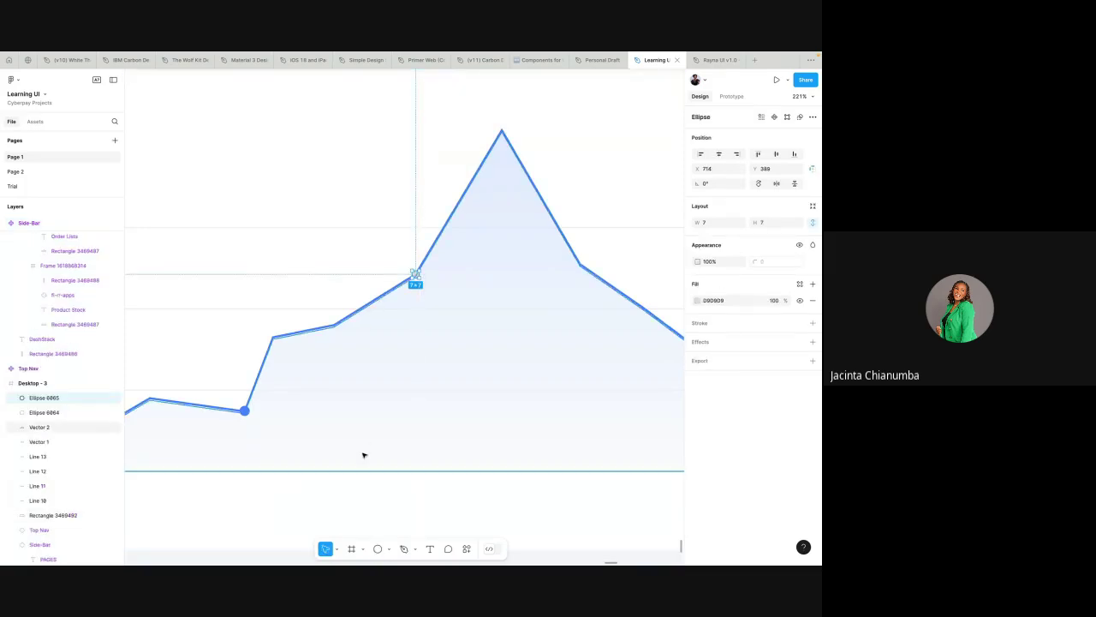
# - Draw two more 6 × 6 ellipse markers, one on the chart's peak and one on the vertex just after it
pyautogui.click(377, 549)
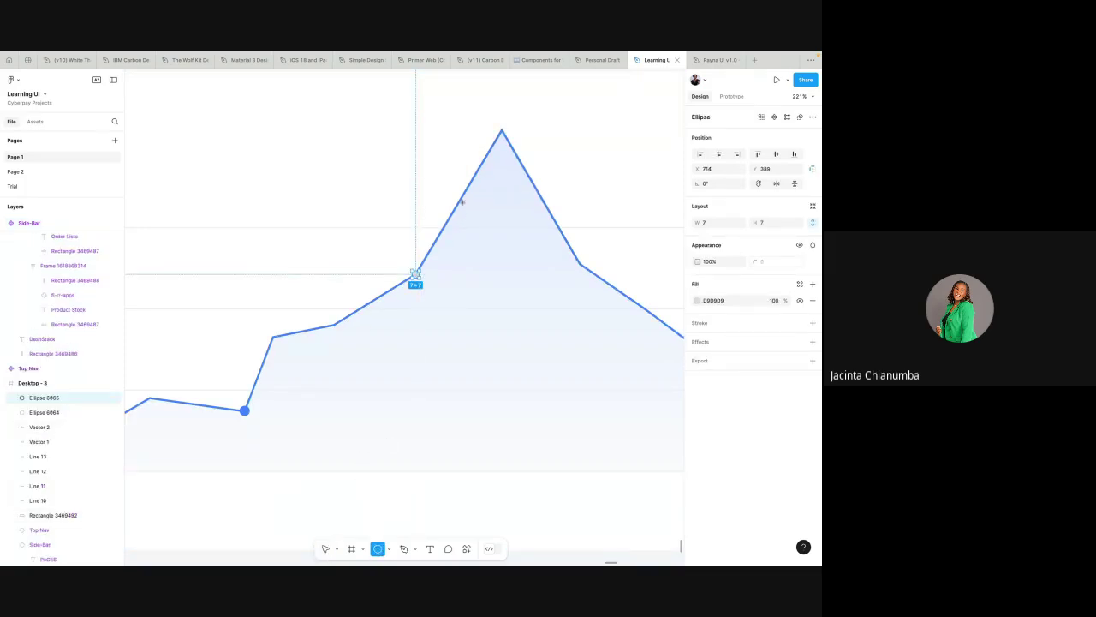
pyautogui.moveTo(500, 132); pyautogui.dragTo(506, 137)
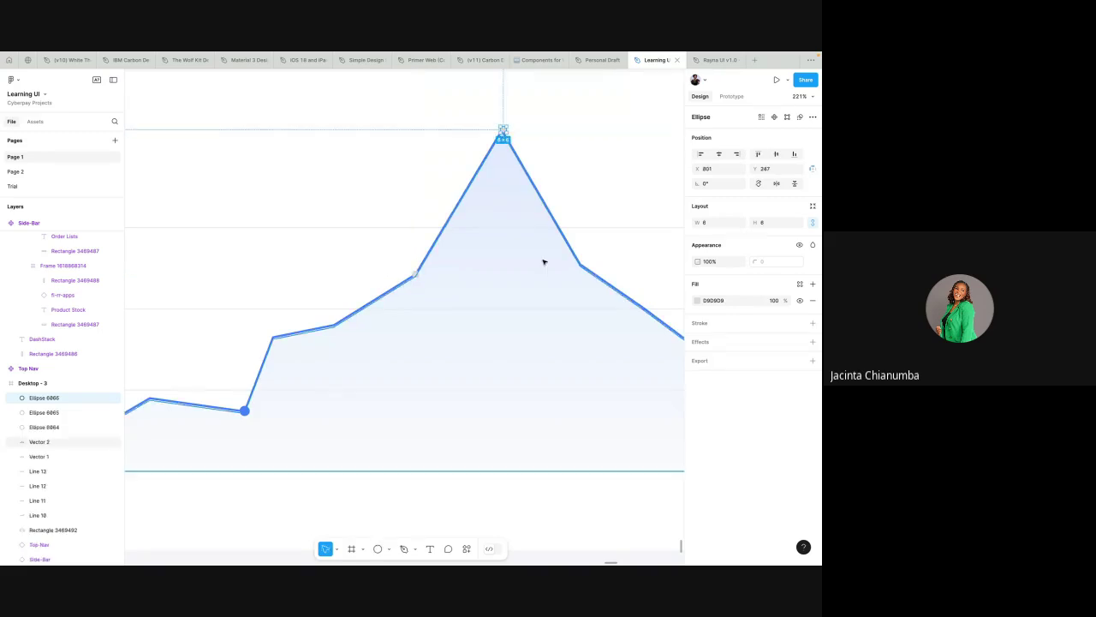
pyautogui.click(378, 549)
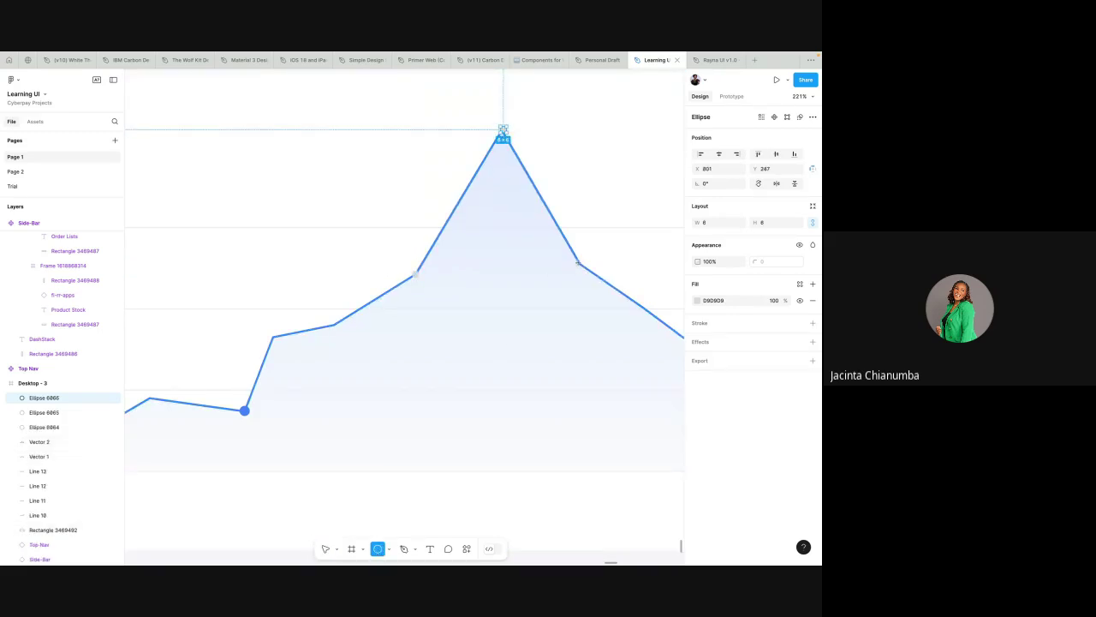
pyautogui.click(579, 263)
pyautogui.click(623, 216)
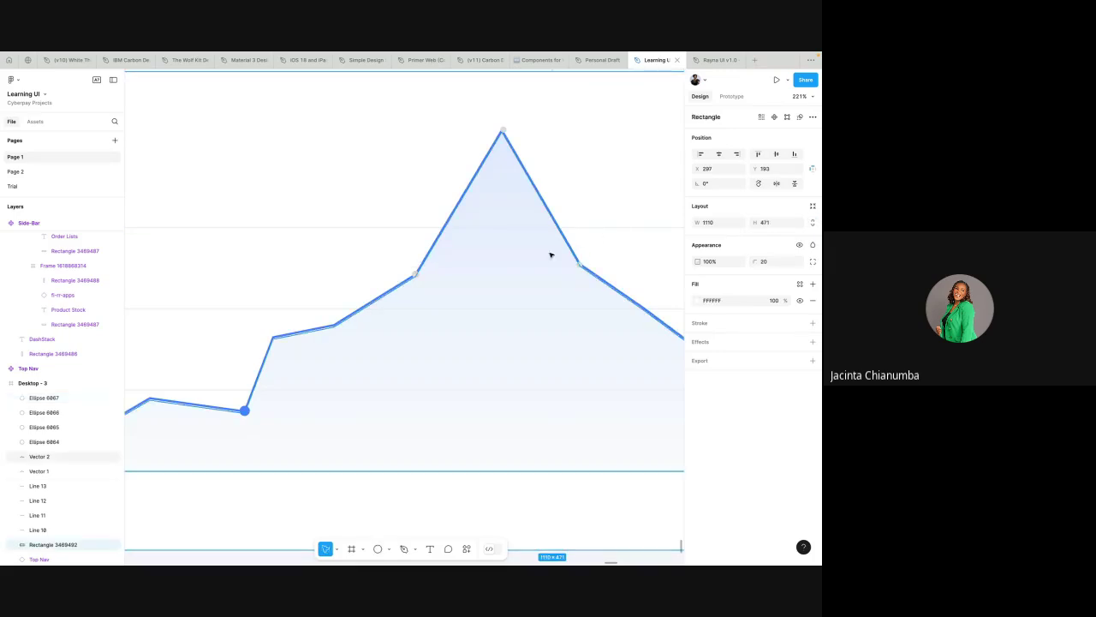
# - Align the markers with the line by moving the peak ellipse to X 800, Y 248 and the one after it to X 878, Y 380
pyautogui.click(415, 274)
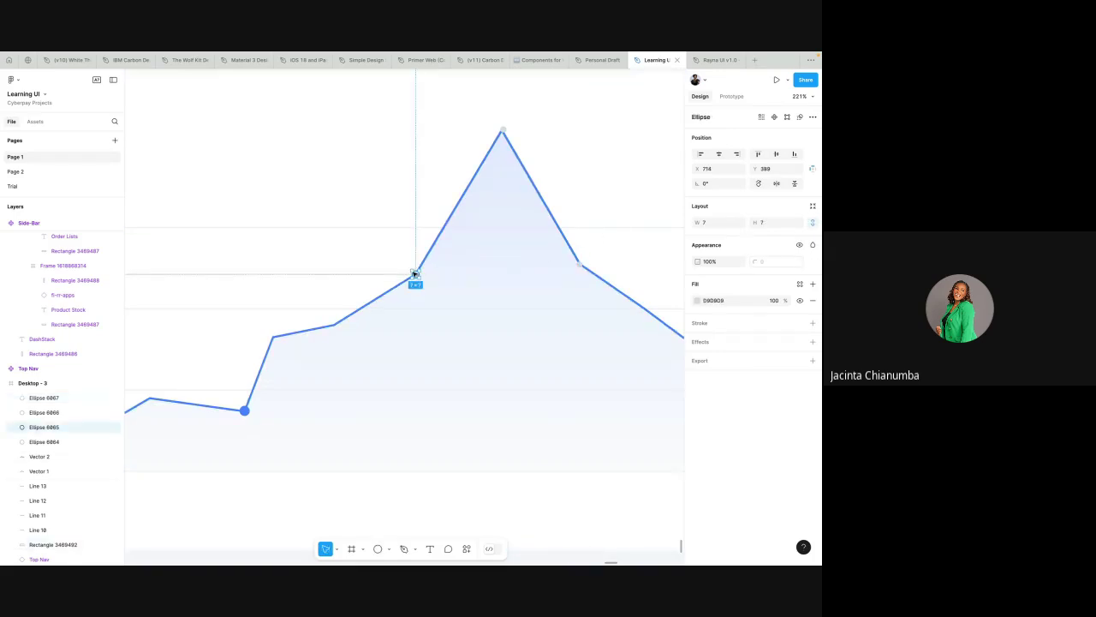
pyautogui.click(503, 131)
pyautogui.moveTo(503, 132); pyautogui.dragTo(503, 134)
pyautogui.scroll(5, 503, 132)
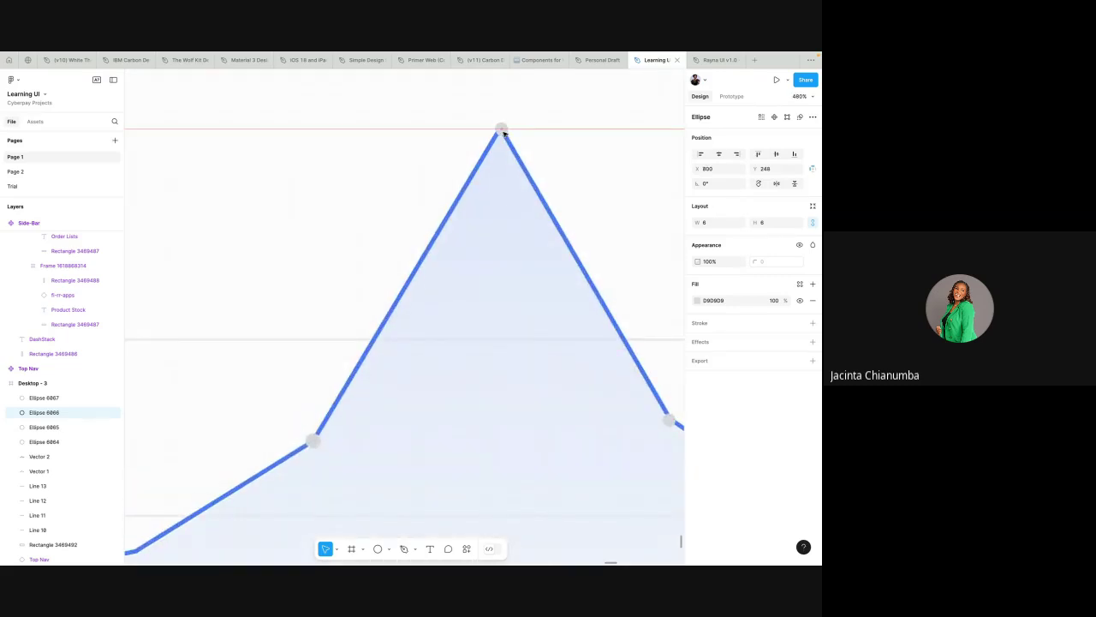
pyautogui.scroll(-3, 503, 133)
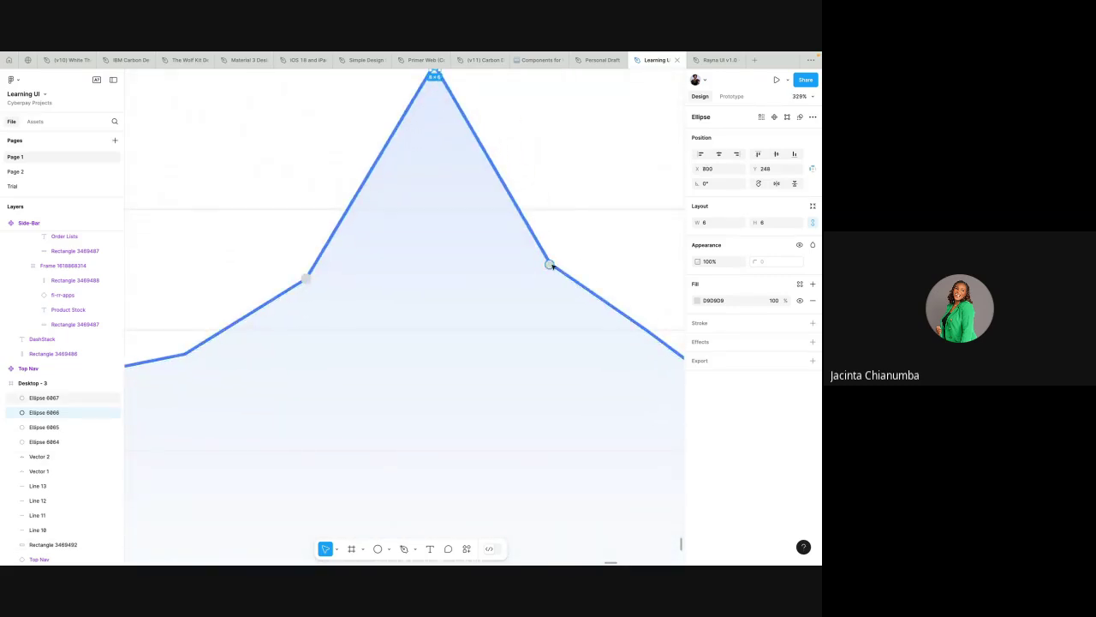
pyautogui.click(550, 264)
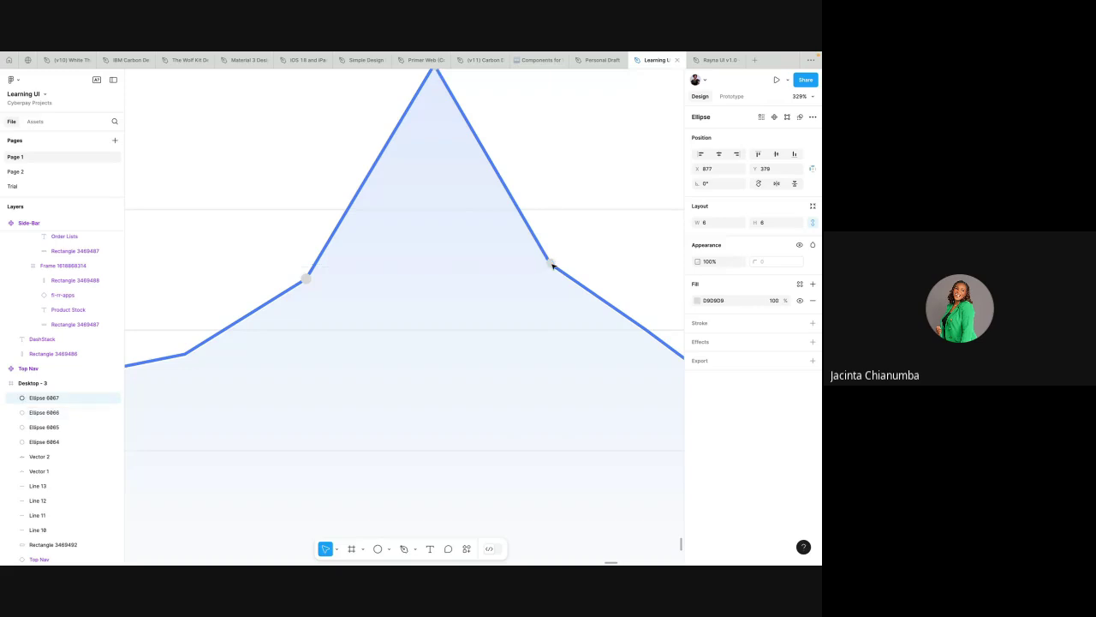
pyautogui.scroll(-4, 552, 266)
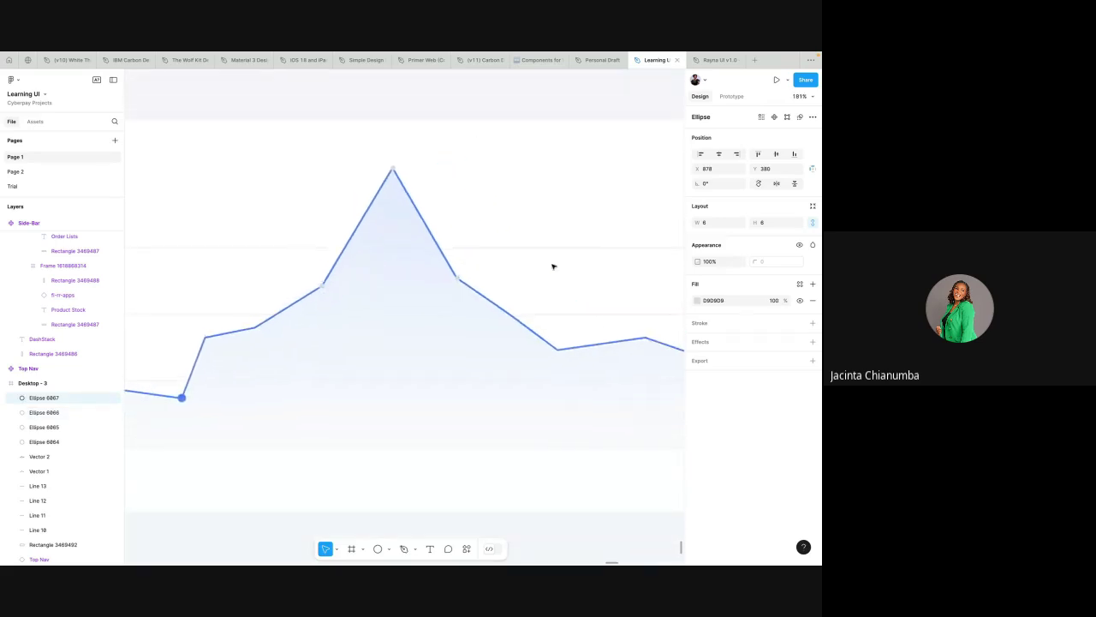
# - Check the in-call messages in Google Meet, switch back to Figma, and look over the Dashboard frame and main components
pyautogui.hotkey('alt', 'Tab')
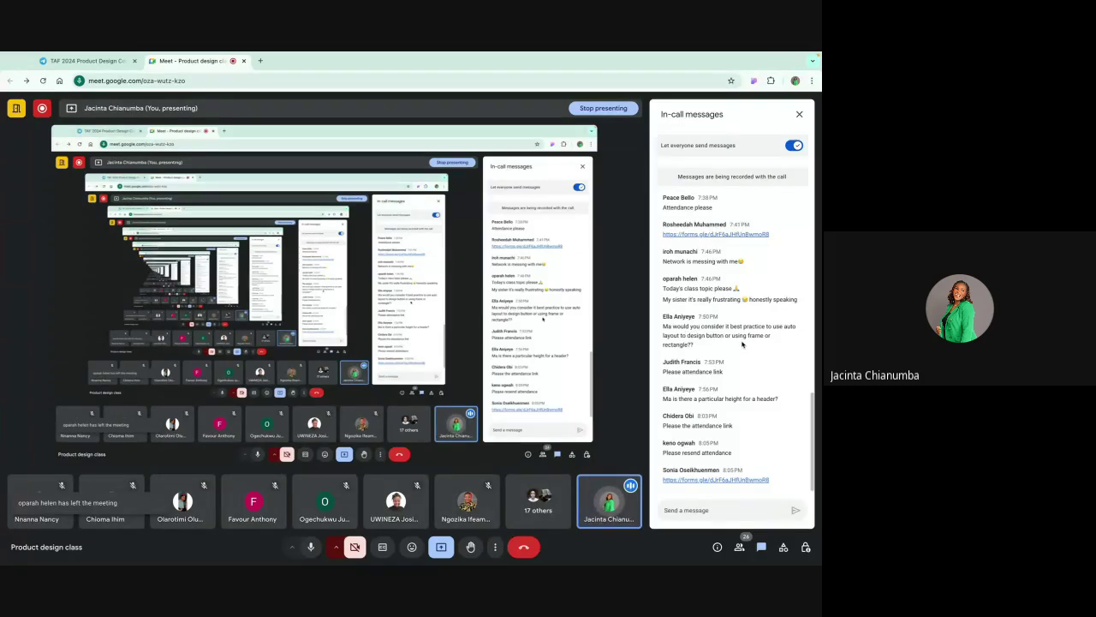
pyautogui.hotkey('ctrl', 'Right')
pyautogui.scroll(-3, 287, 302)
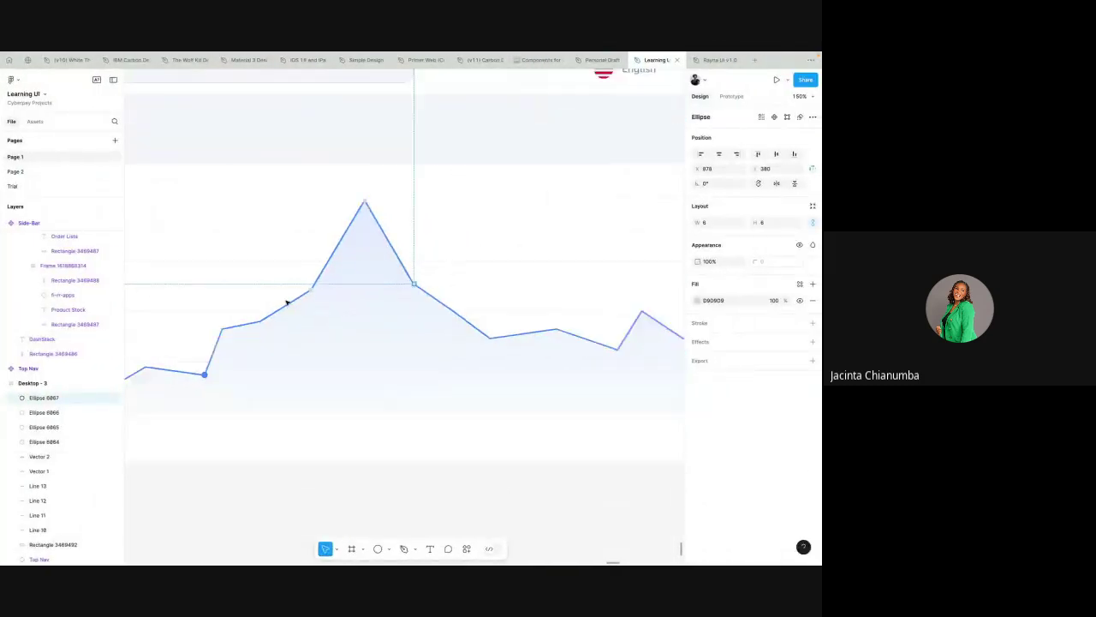
pyautogui.scroll(-8, 288, 301)
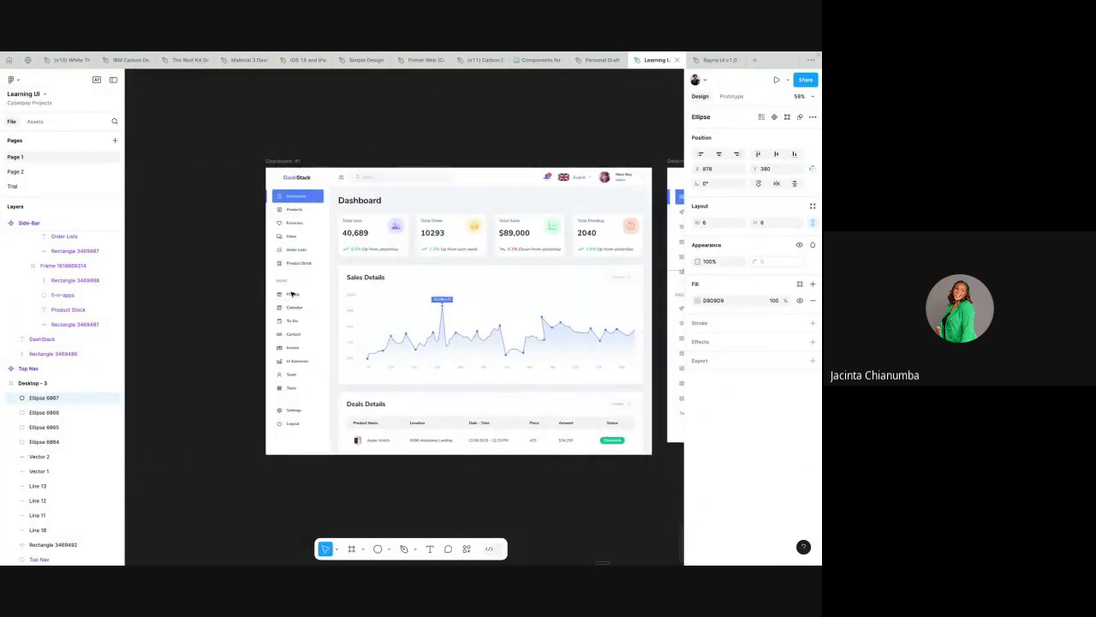
pyautogui.scroll(-2, 333, 446)
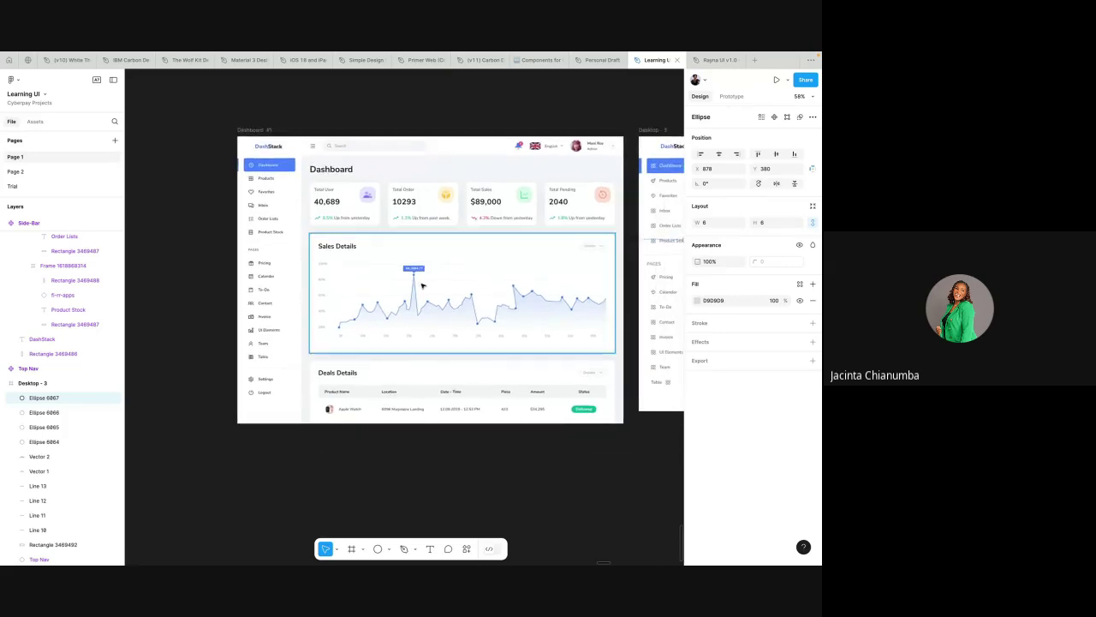
pyautogui.scroll(-7, 421, 285)
pyautogui.scroll(2, 435, 353)
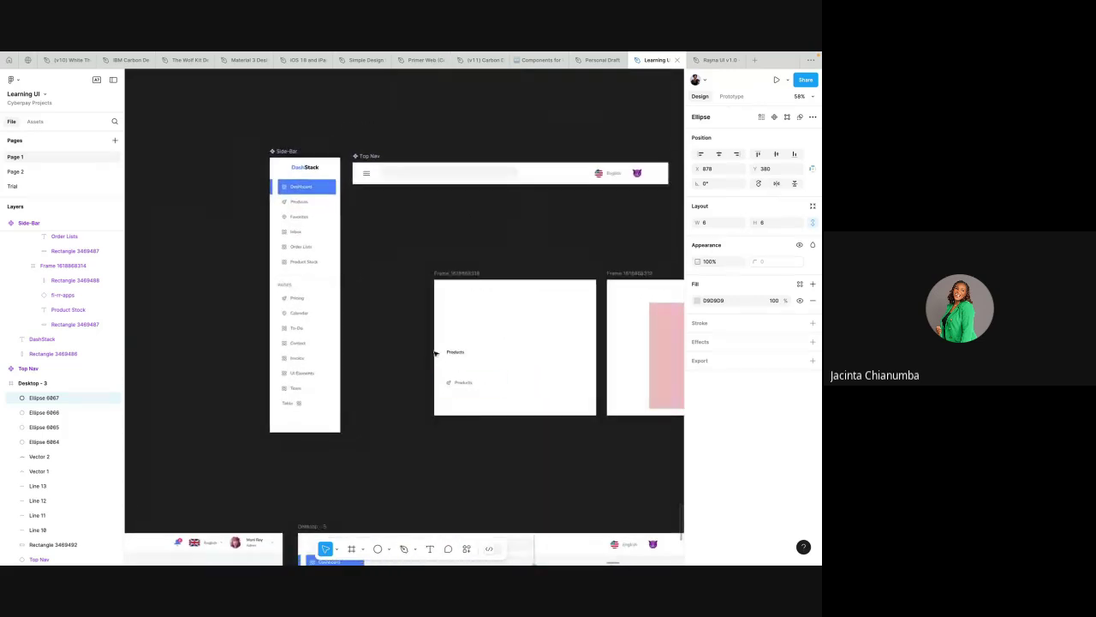
pyautogui.click(455, 354)
pyautogui.scroll(5, 456, 354)
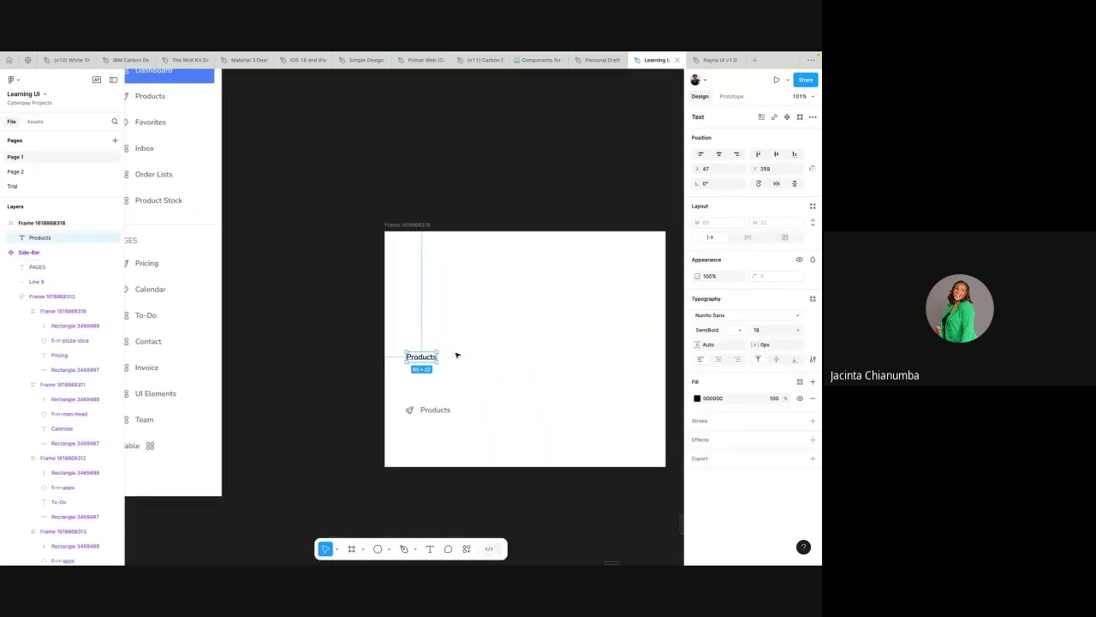
pyautogui.click(380, 548)
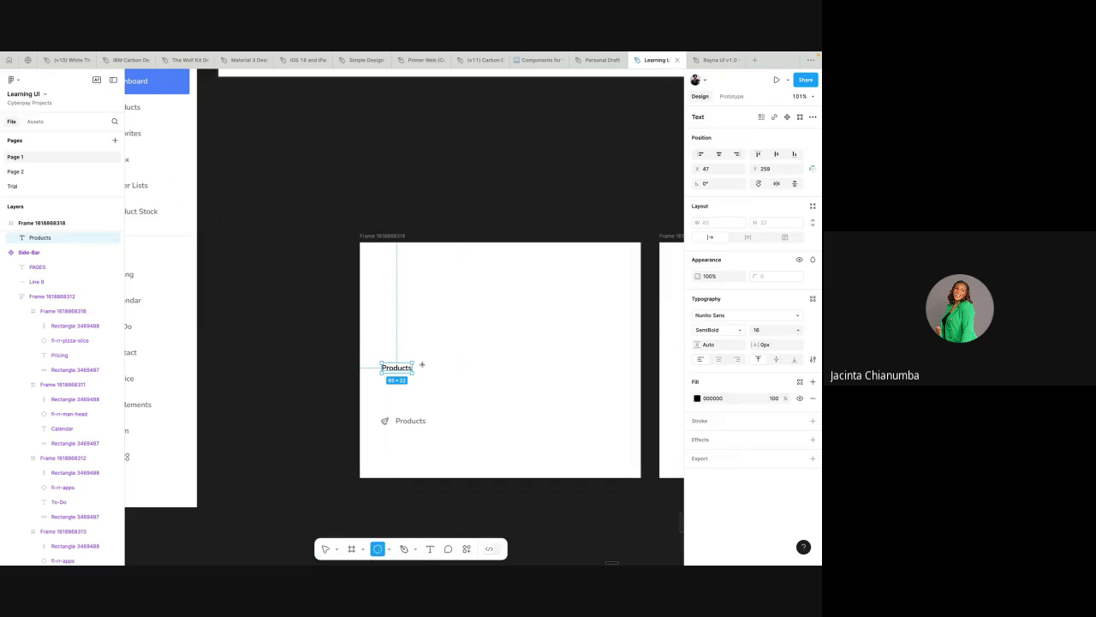
pyautogui.moveTo(422, 364); pyautogui.dragTo(432, 372)
pyautogui.press('Escape')
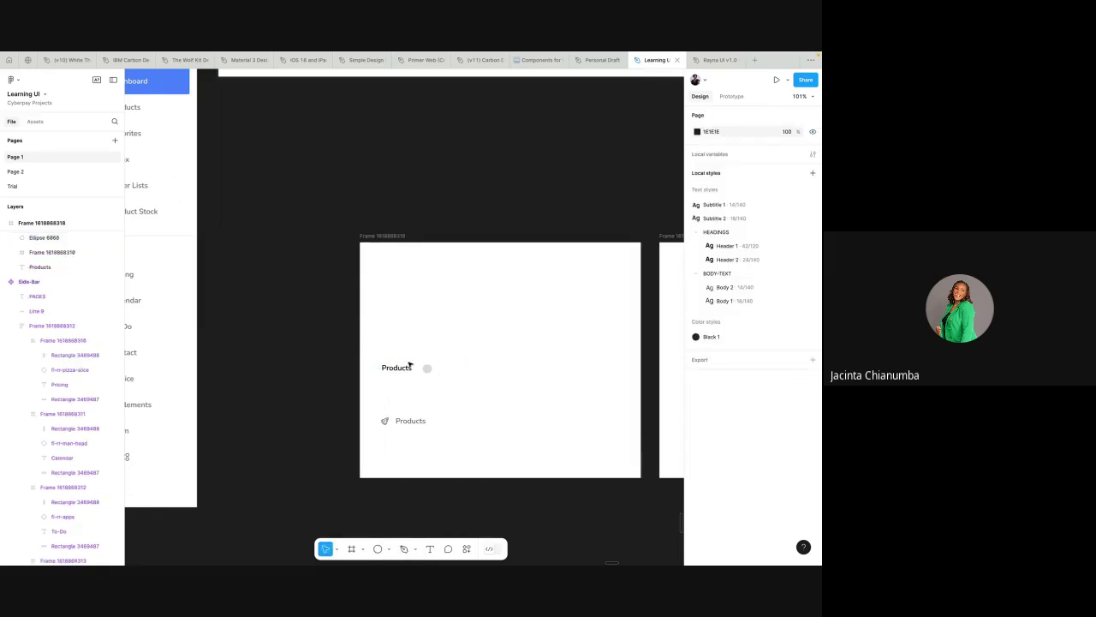
pyautogui.click(403, 367)
pyautogui.keyDown('shift'); pyautogui.click(426, 369); pyautogui.keyUp('shift')
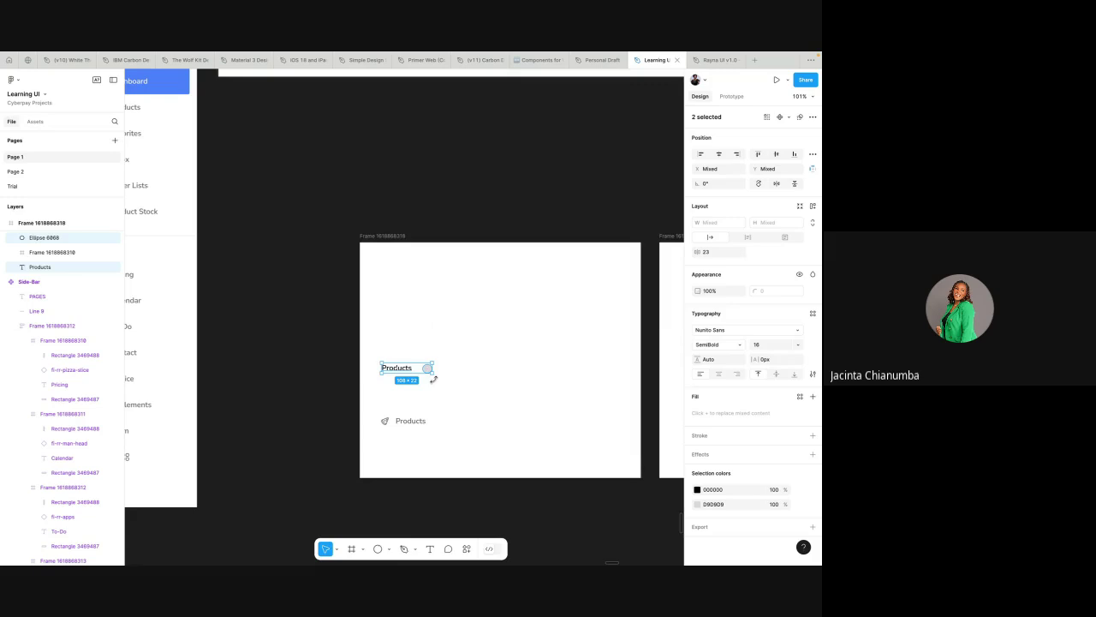
pyautogui.hotkey('shift', 'a')
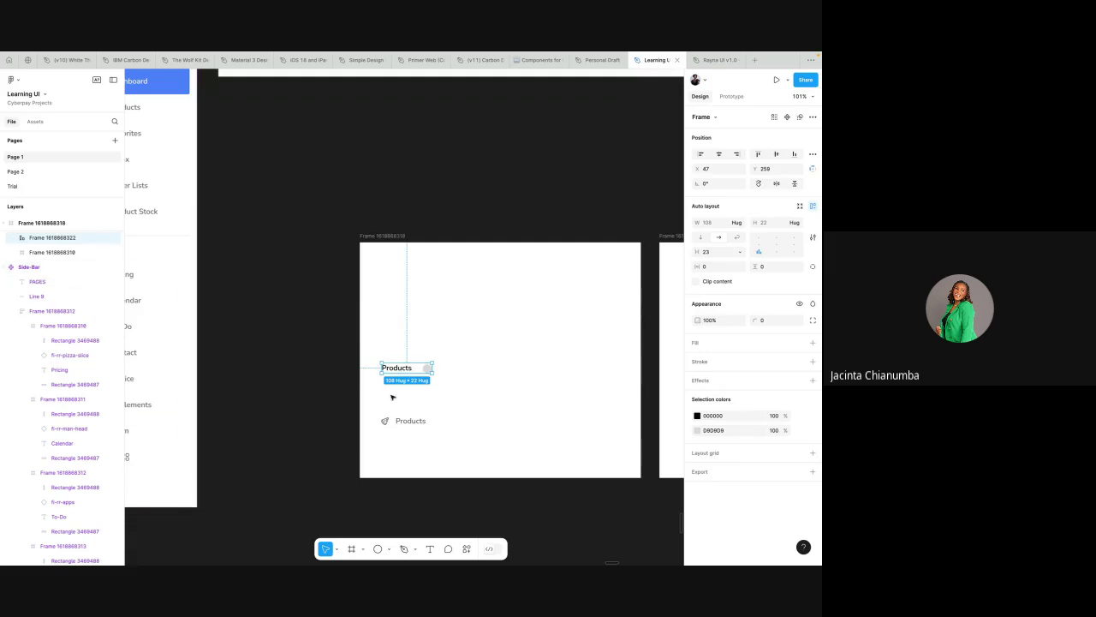
# - Reread the button question in the Google Meet chat, switch back to Figma, and add the text "Button" above the Products items
pyautogui.hotkey('ctrl', 'Left')
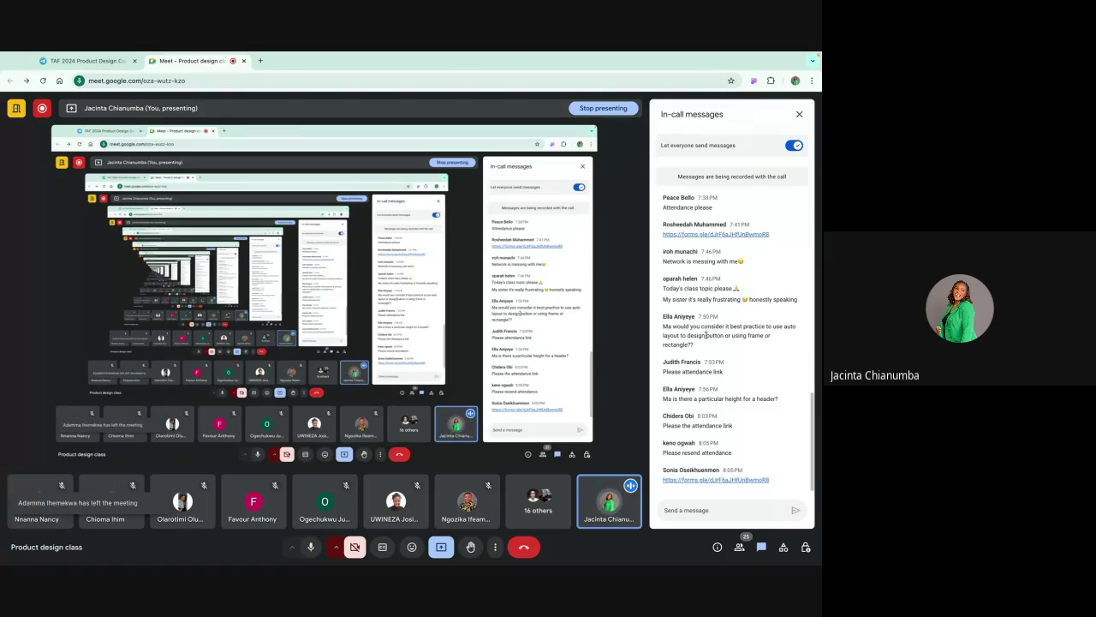
pyautogui.hotkey('ctrl', 'Right')
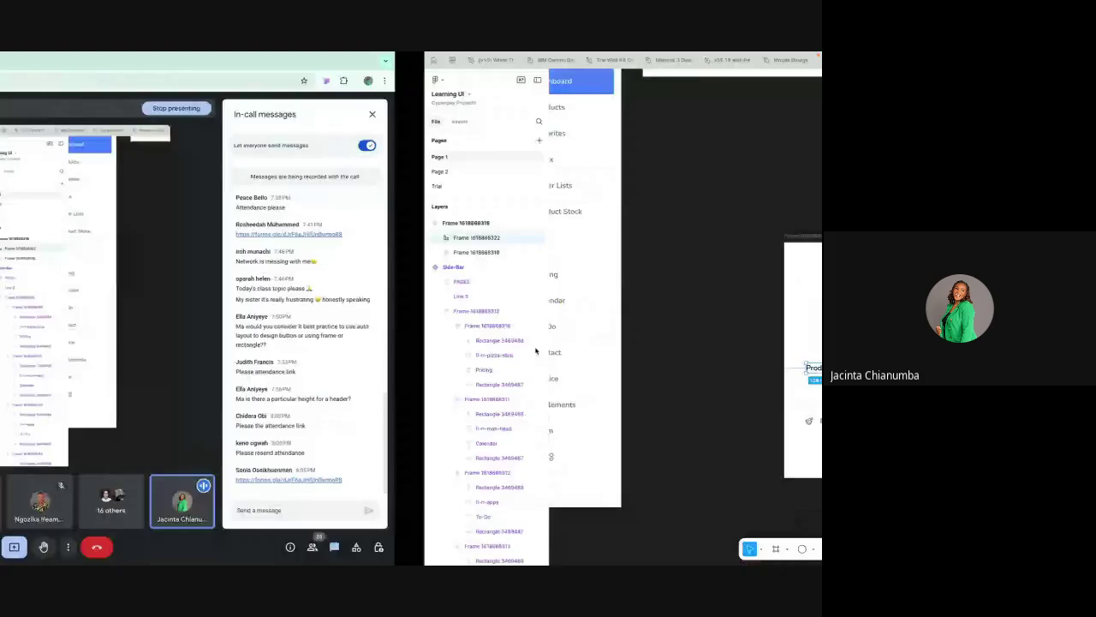
pyautogui.scroll(3, 454, 381)
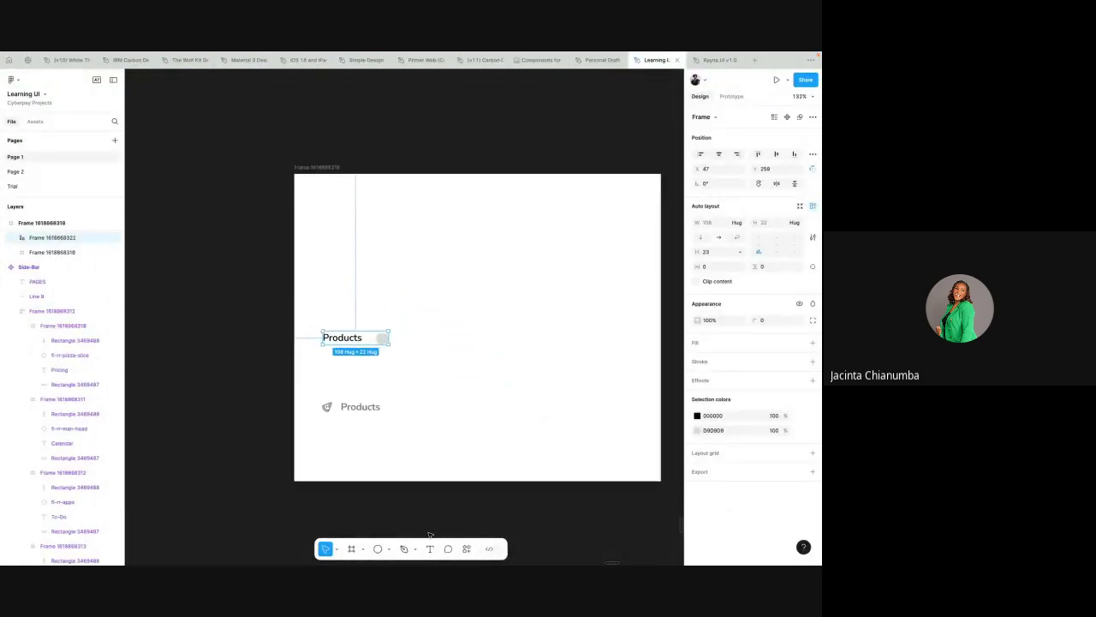
pyautogui.click(429, 548)
pyautogui.press('Escape')
pyautogui.press('t')
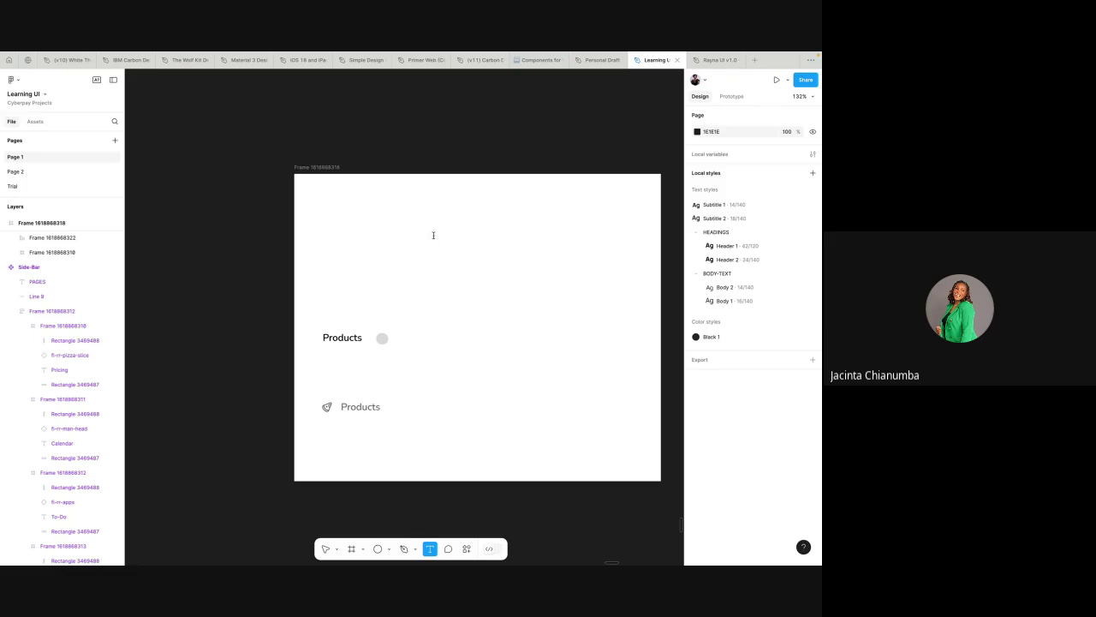
pyautogui.click(434, 235)
pyautogui.write('Button')
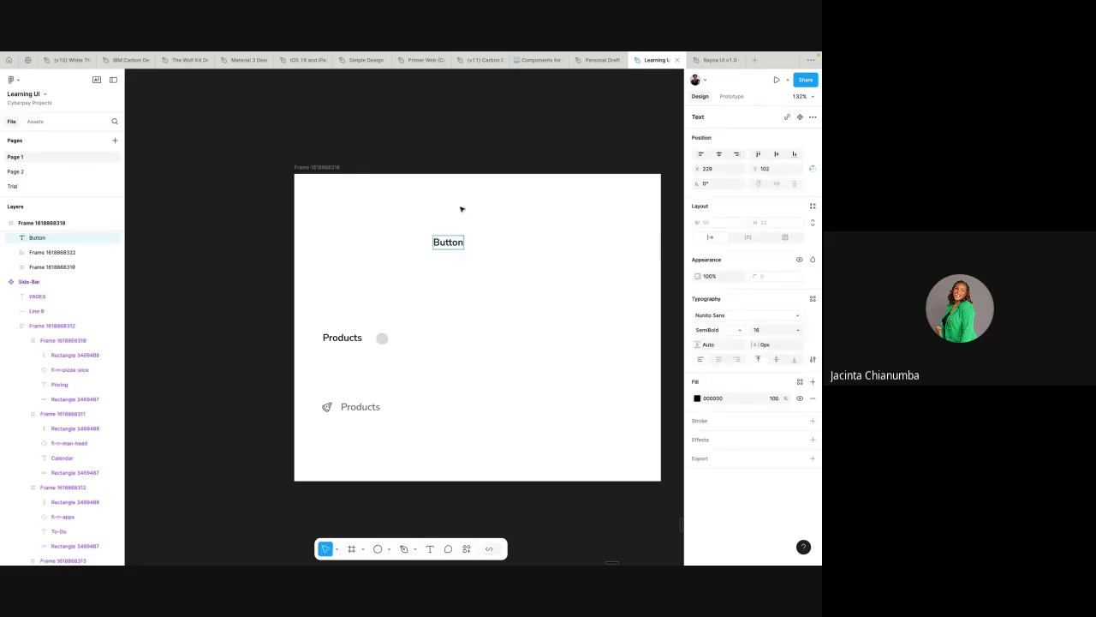
# - Wrap the Button text in an auto layout frame with 10 px horizontal and vertical padding
pyautogui.press('Escape')
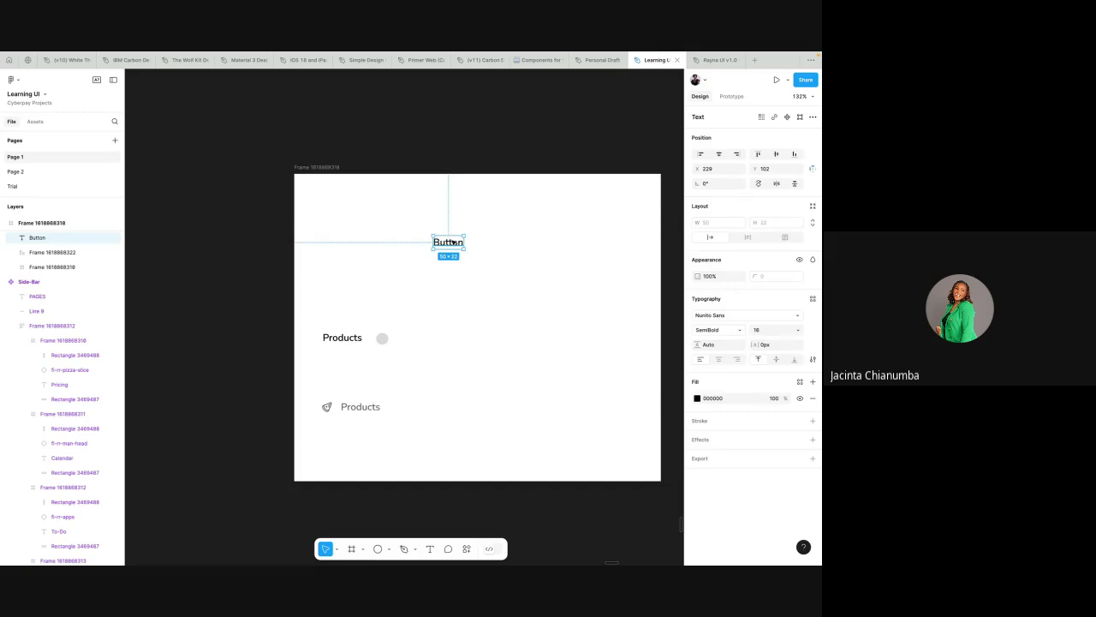
pyautogui.hotkey('shift', 'a')
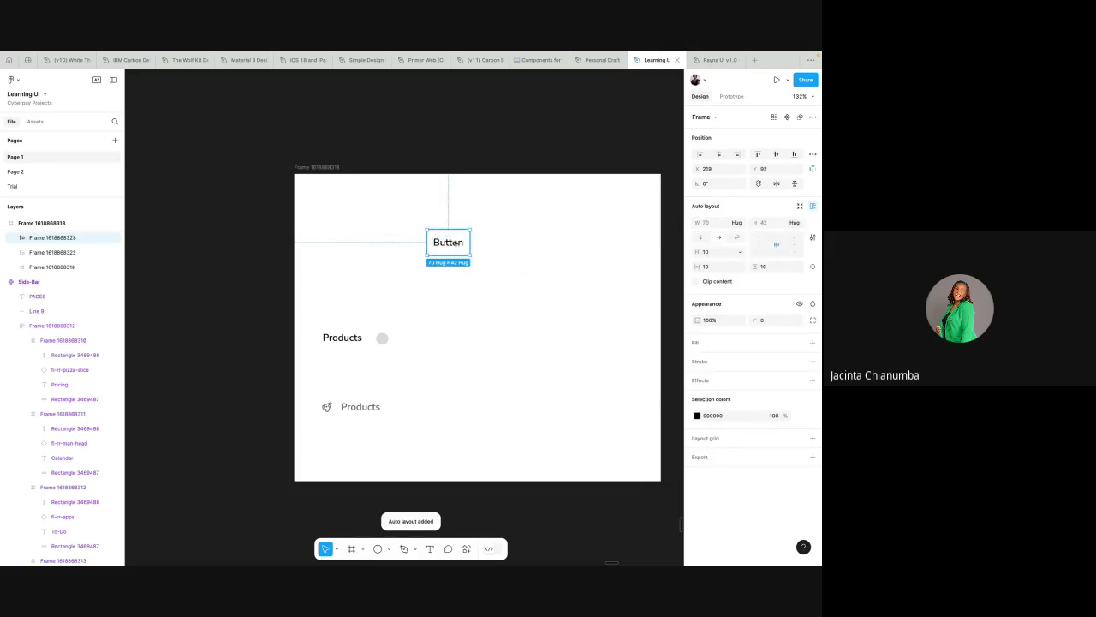
pyautogui.scroll(3, 454, 240)
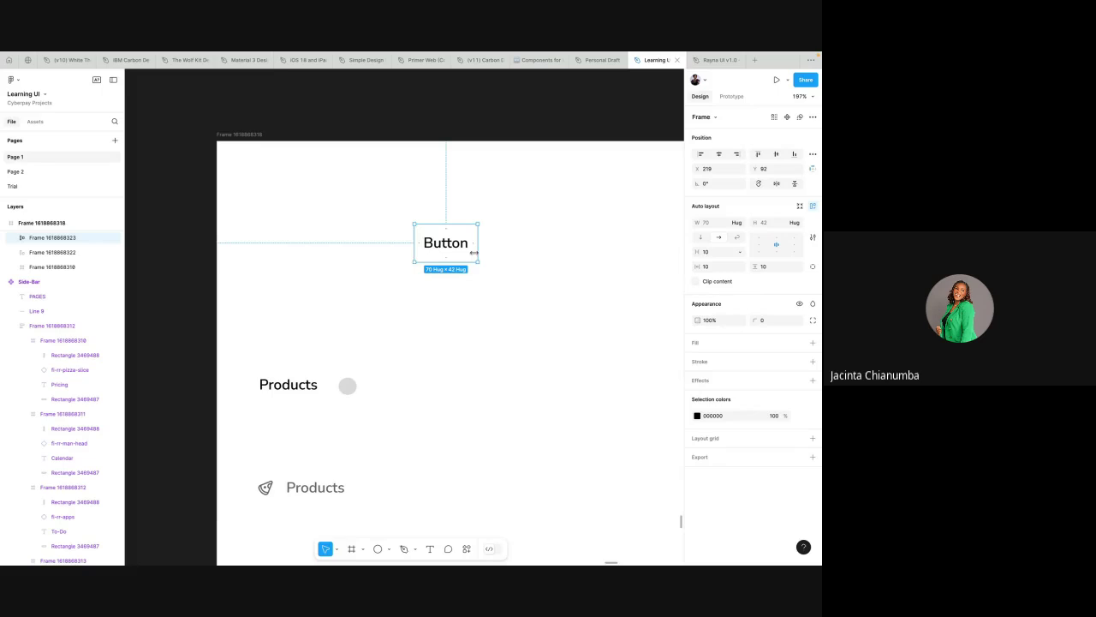
# - Give the Button frame a light blue B9D1F2 fill and make its text white
pyautogui.click(812, 342)
pyautogui.click(698, 358)
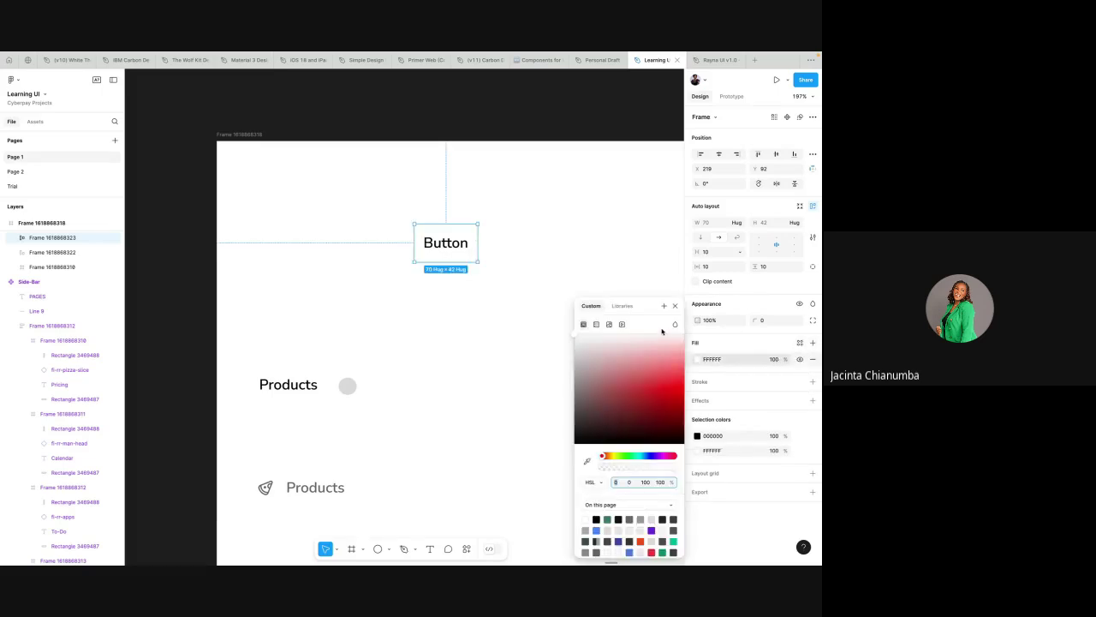
pyautogui.moveTo(601, 457); pyautogui.dragTo(646, 457)
pyautogui.moveTo(654, 374); pyautogui.dragTo(650, 351)
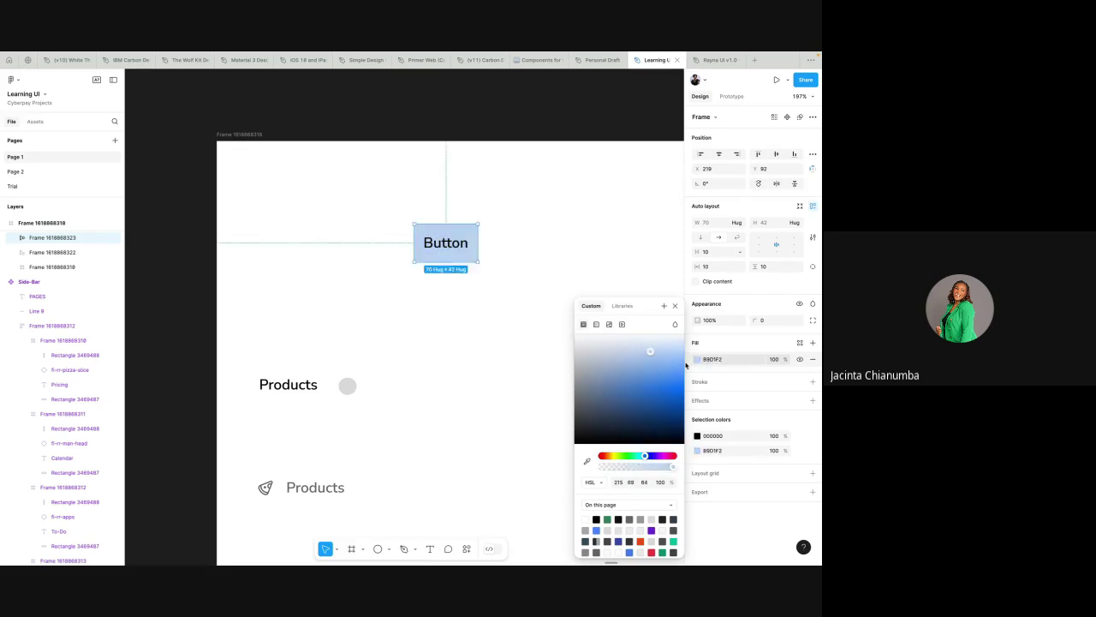
pyautogui.click(706, 436)
pyautogui.write('f')
# - Round the button's corners with a radius of 10 and deepen its fill to the blue 5693E8
pyautogui.click(765, 321)
pyautogui.write('20')
pyautogui.press('Return')
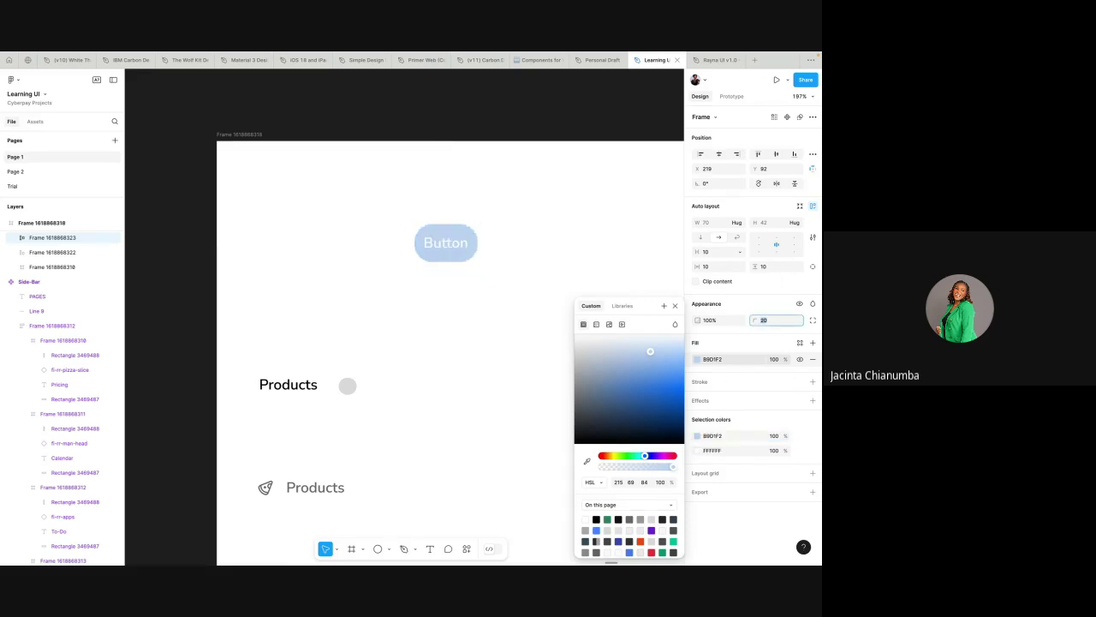
pyautogui.write('10')
pyautogui.press('Return')
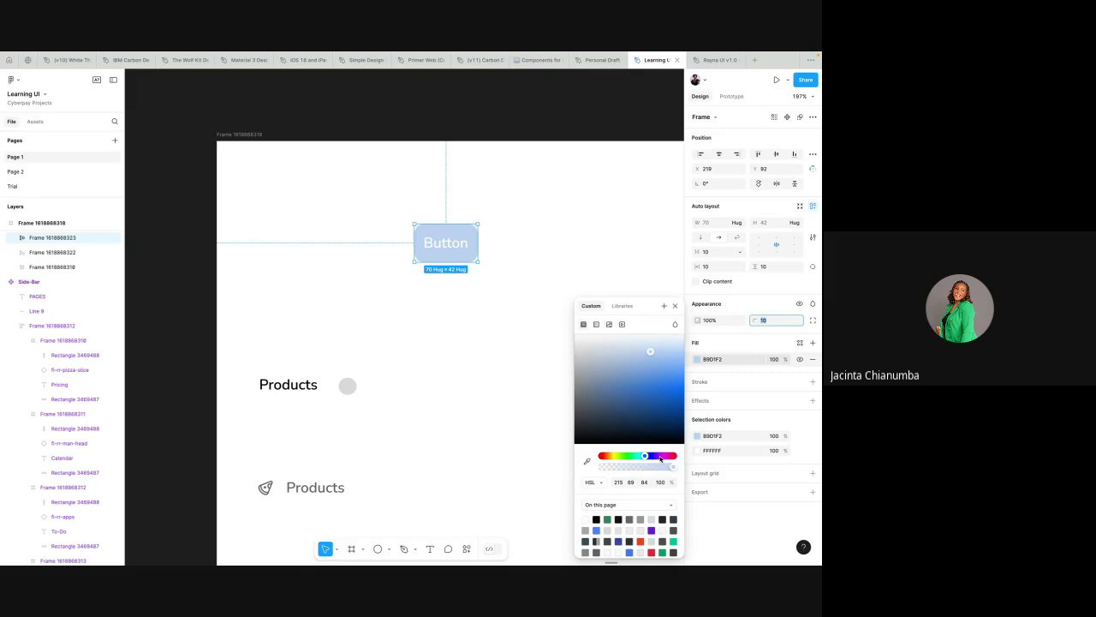
pyautogui.click(654, 368)
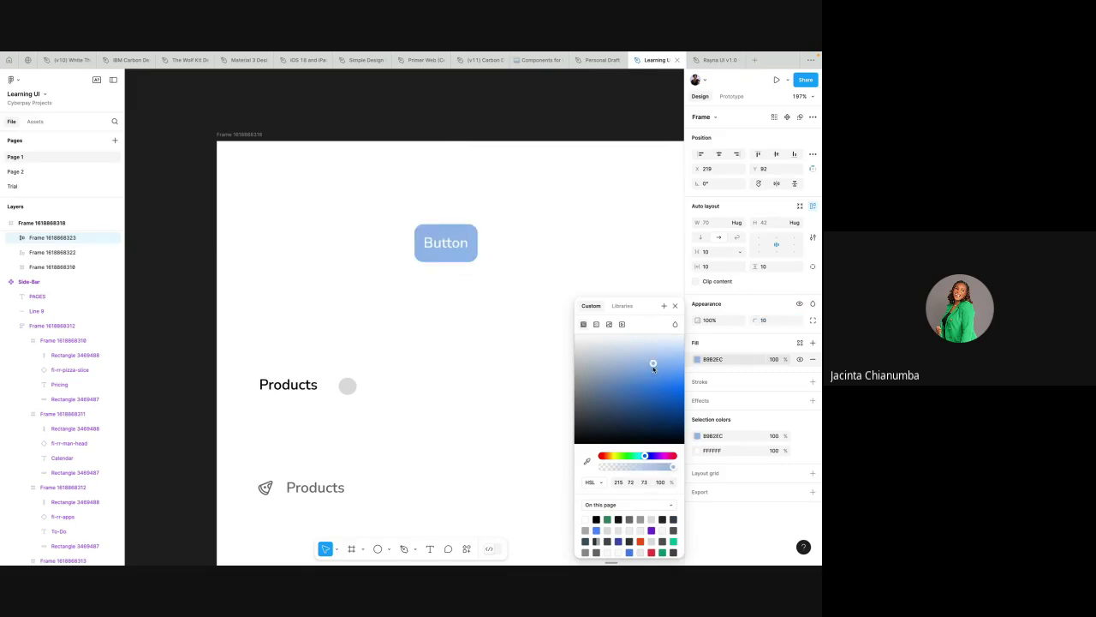
pyautogui.click(658, 377)
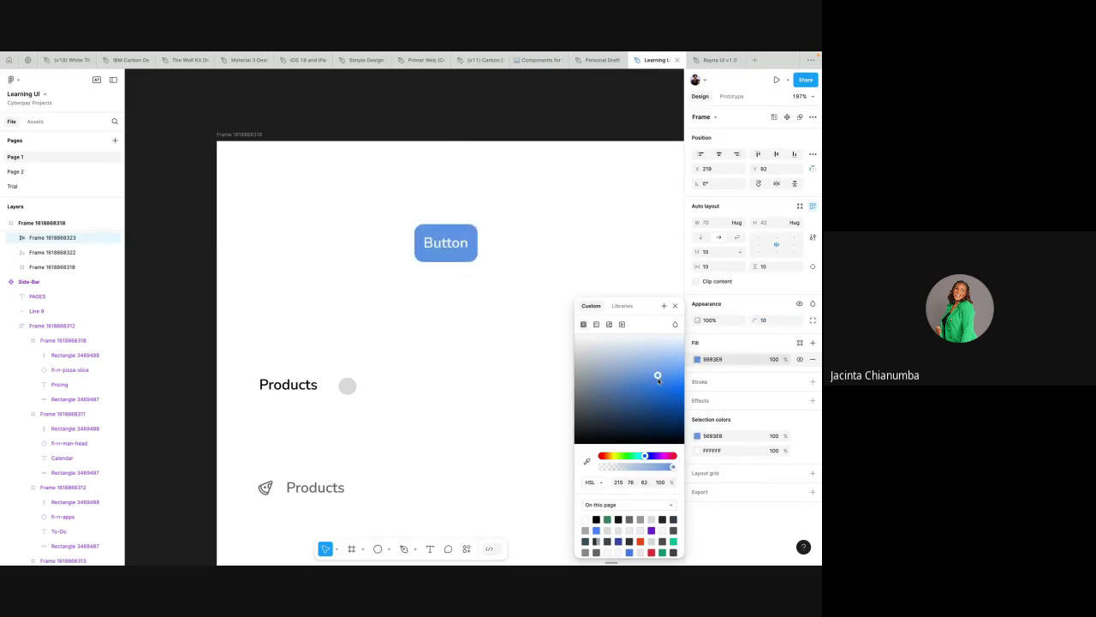
# - Replace the button's label with "Continue" and erase that text again
pyautogui.doubleClick(458, 247)
pyautogui.doubleClick(456, 246)
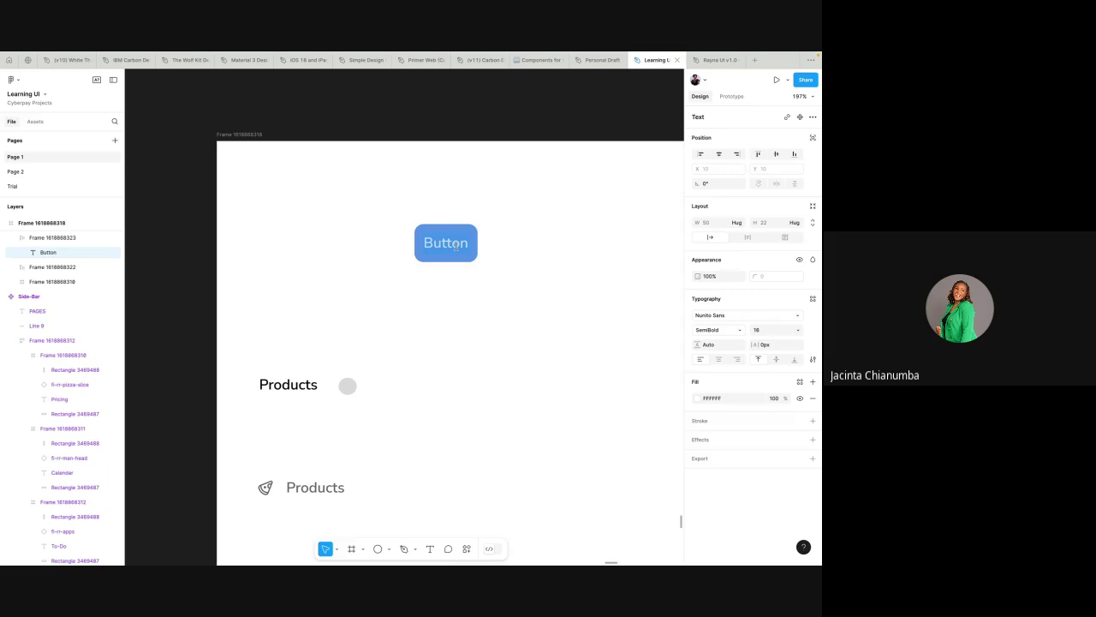
pyautogui.write('Con')
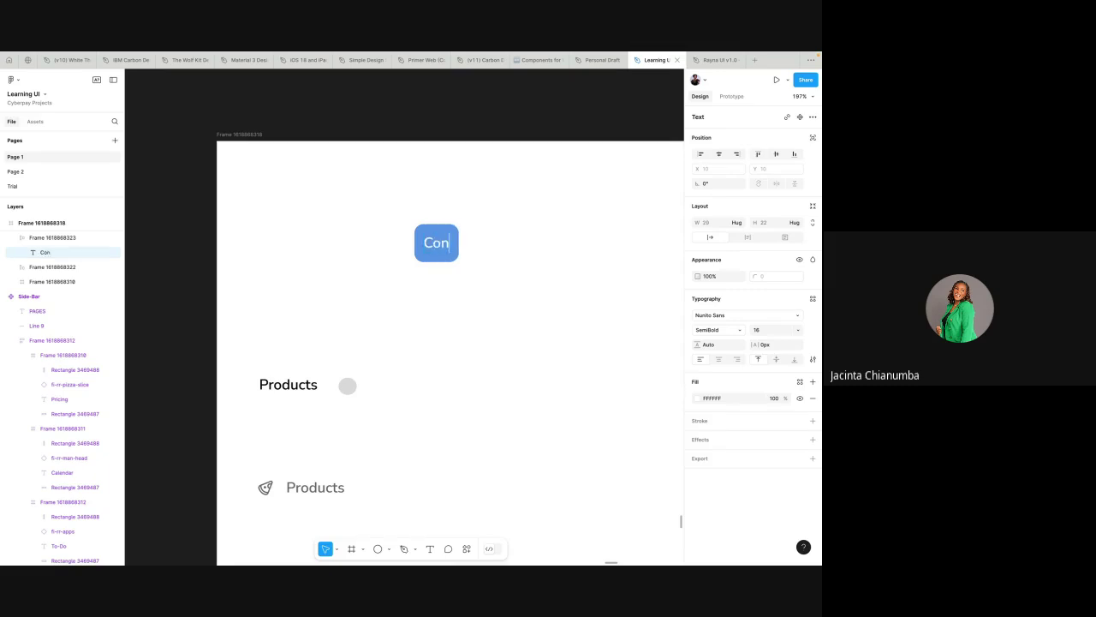
pyautogui.write('tinue')
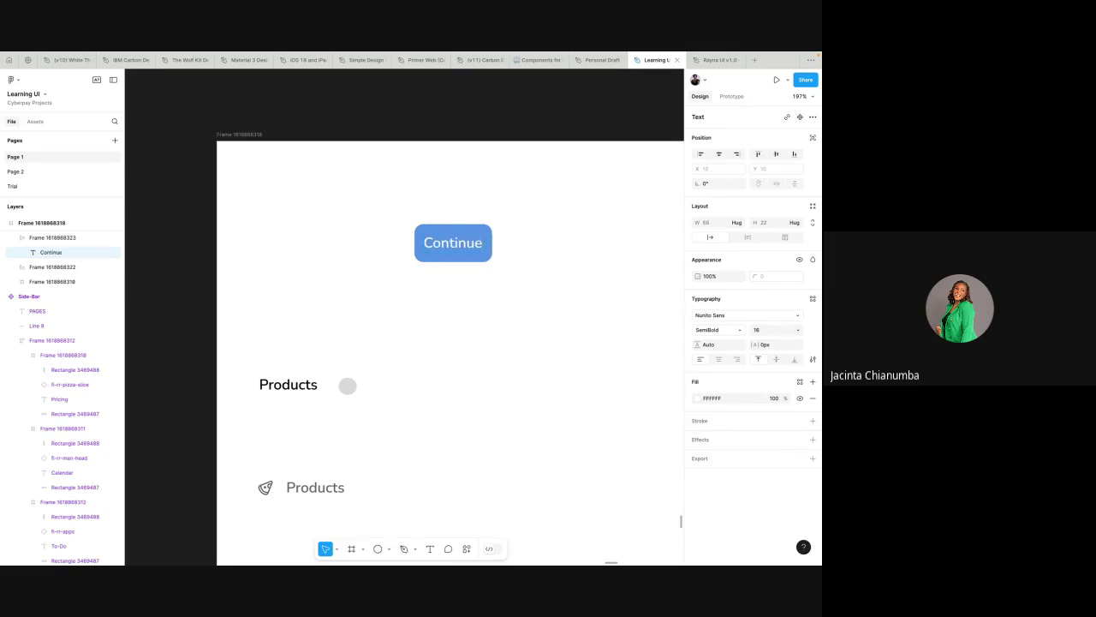
pyautogui.press('BackSpace')
pyautogui.press('BackSpace')
pyautogui.press('BackSpace')
pyautogui.press('BackSpace')
pyautogui.press('BackSpace')
pyautogui.press('BackSpace')
pyautogui.press('BackSpace')
pyautogui.press('BackSpace')
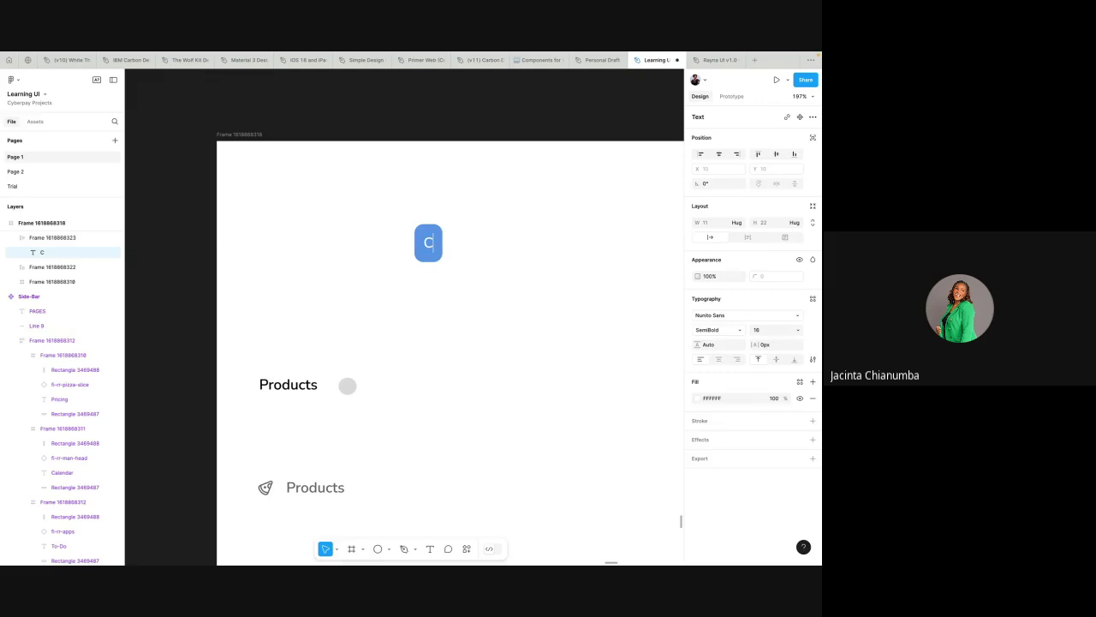
# - Enter "Proceed to" as the button's label and reword it to "Click to Proceed"
pyautogui.write('Proceed to')
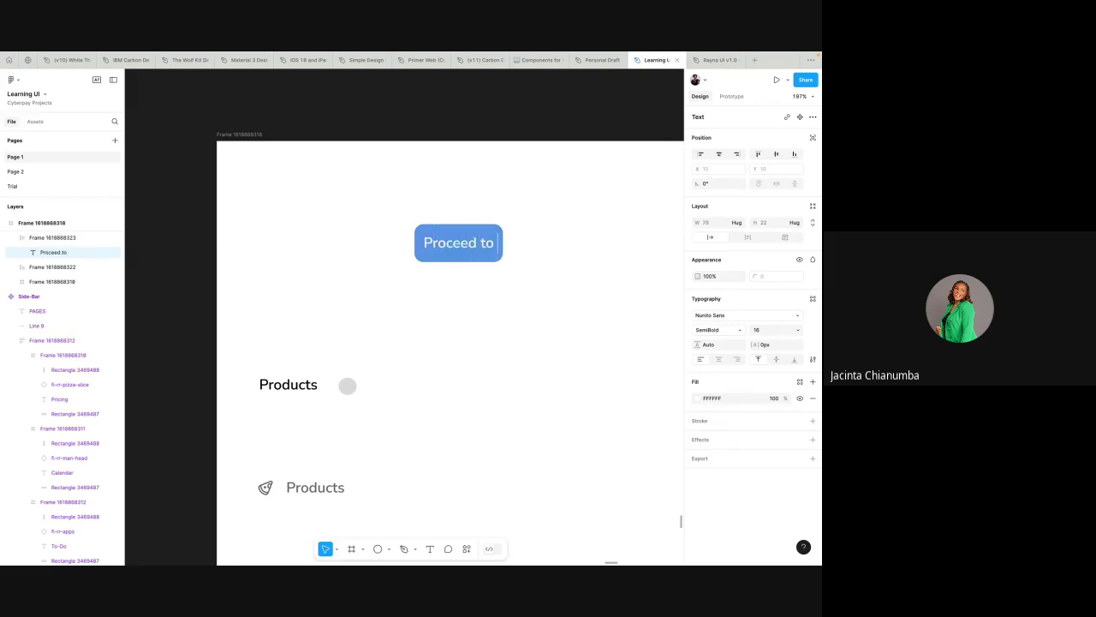
pyautogui.write(' c')
pyautogui.press('BackSpace')
pyautogui.doubleClick(450, 245)
pyautogui.write('Click')
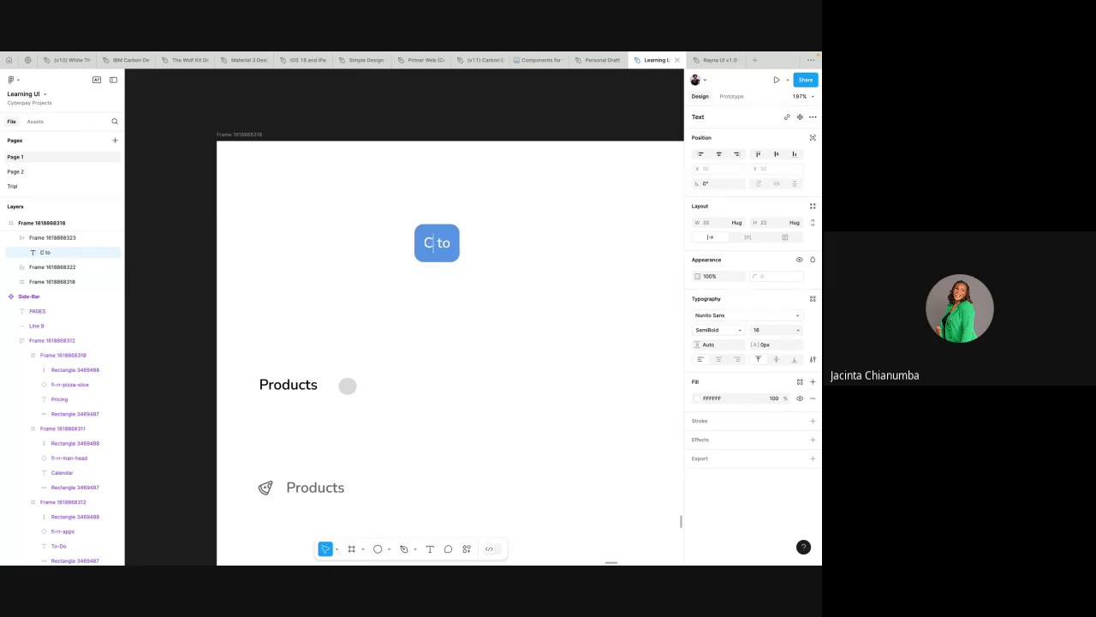
pyautogui.press('Right')
pyautogui.press('Right')
pyautogui.press('Right')
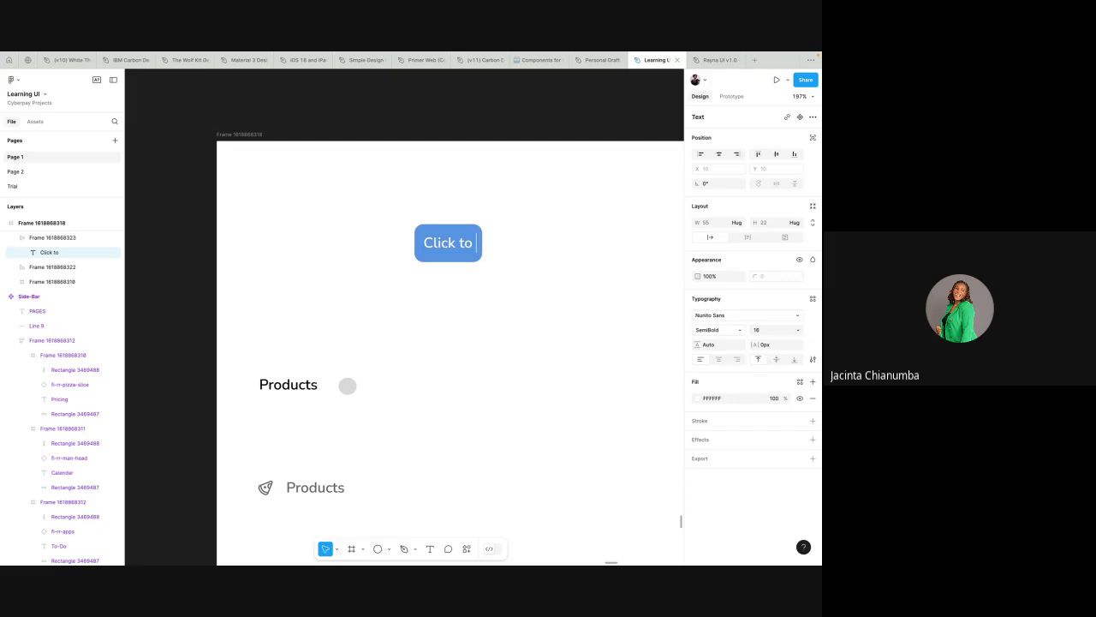
pyautogui.write('Proce')
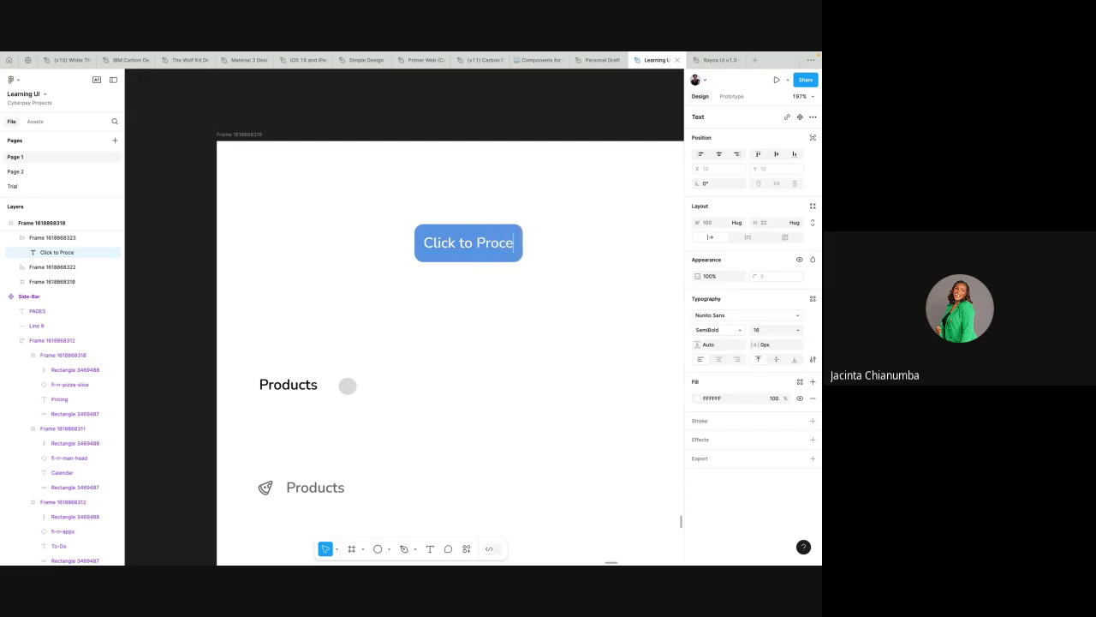
pyautogui.write('ed')
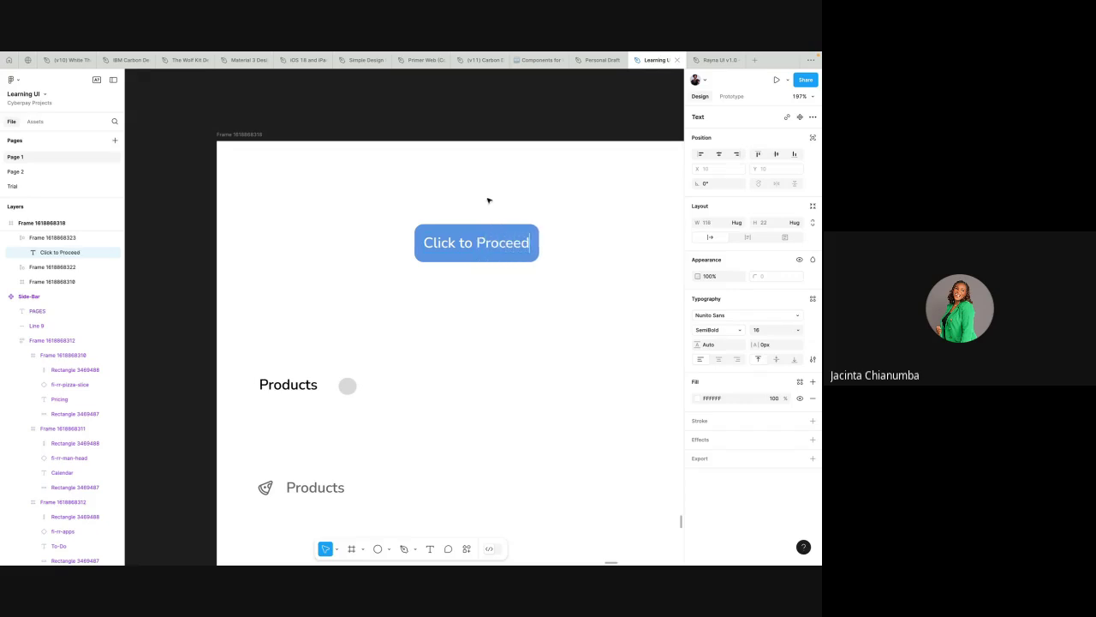
pyautogui.press('Escape')
# - Switch to Google Meet to check the in-call messages, close the chat, and return to Figma
pyautogui.hotkey('alt', 'Tab')
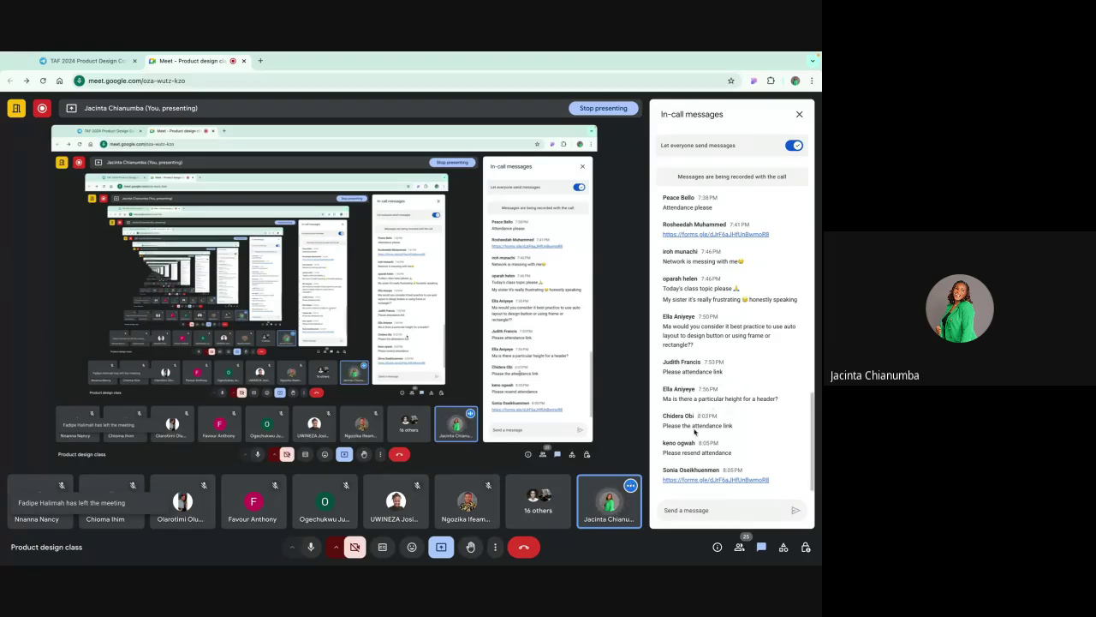
pyautogui.click(800, 113)
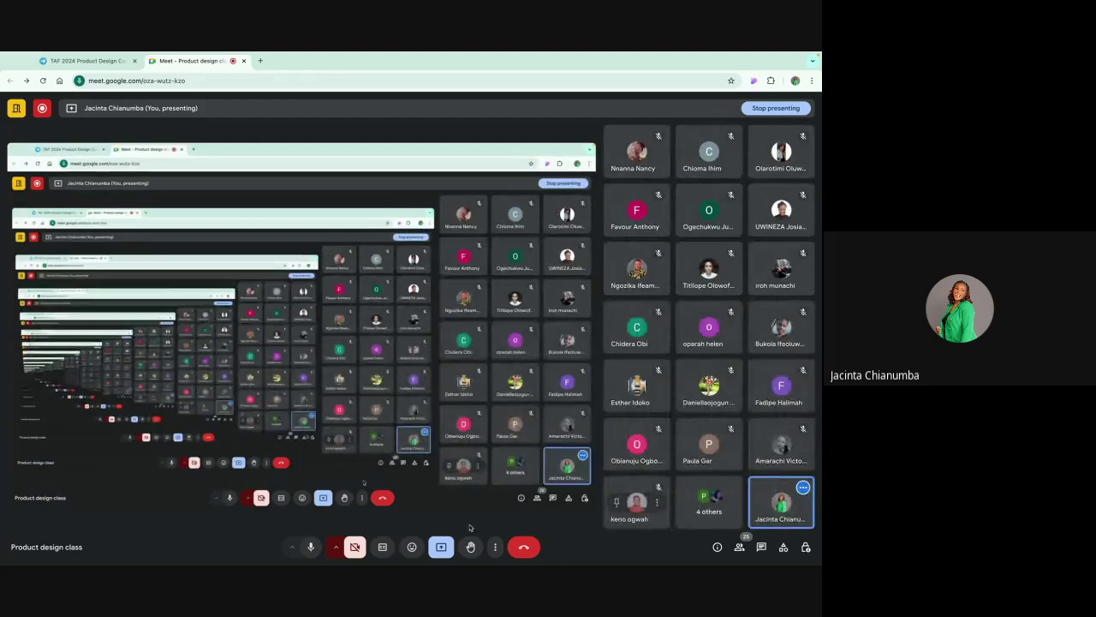
pyautogui.hotkey('ctrl', 'Right')
# - Delete the demo frame that holds the Click to Proceed button and the Products items
pyautogui.scroll(-10, 580, 256)
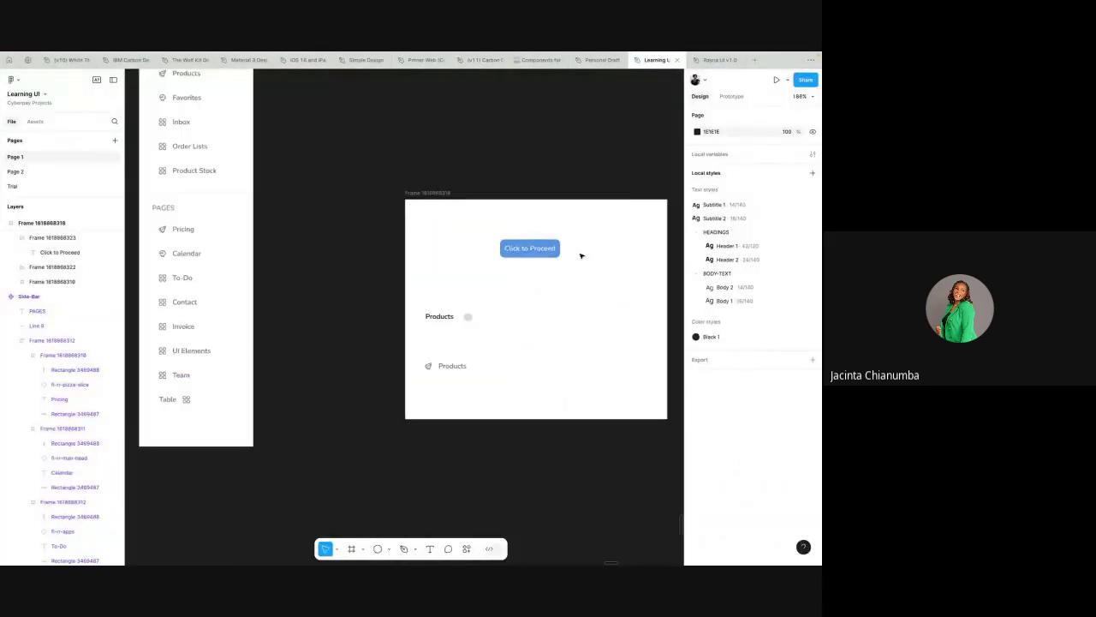
pyautogui.click(503, 221)
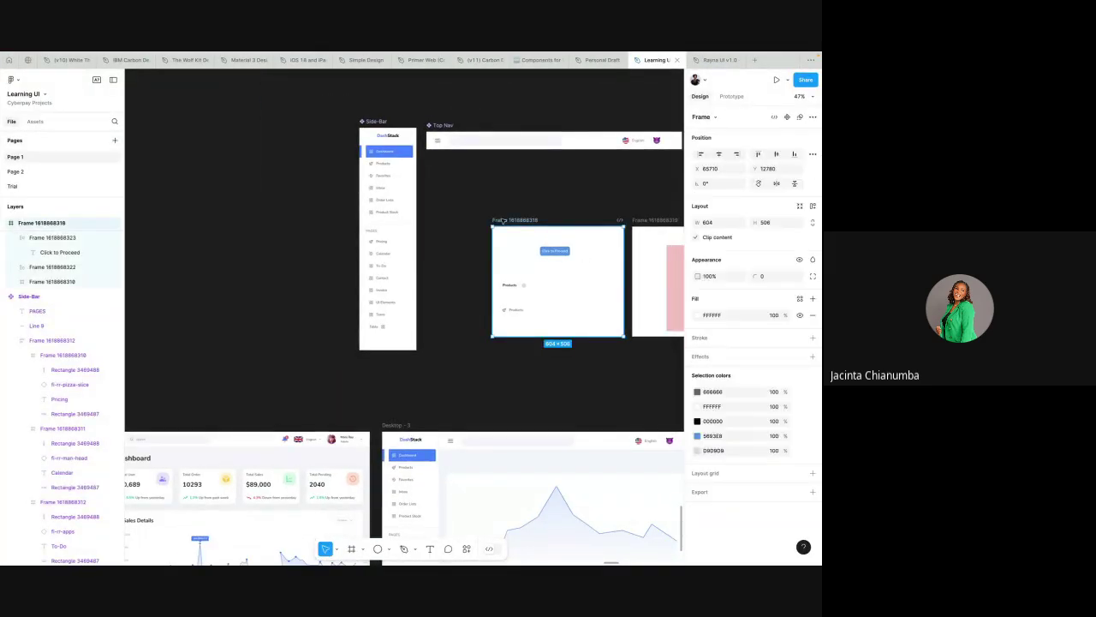
pyautogui.press('Delete')
pyautogui.hscroll(5, 503, 221)
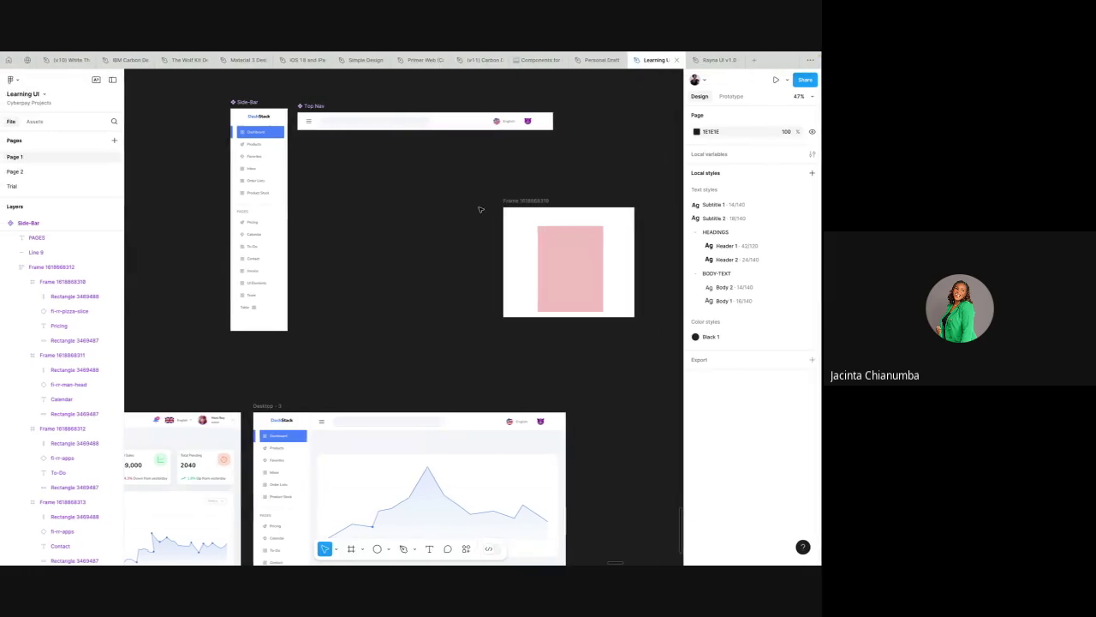
# - Switch to Google Meet and stop presenting the screen
pyautogui.hotkey('ctrl', 'Left')
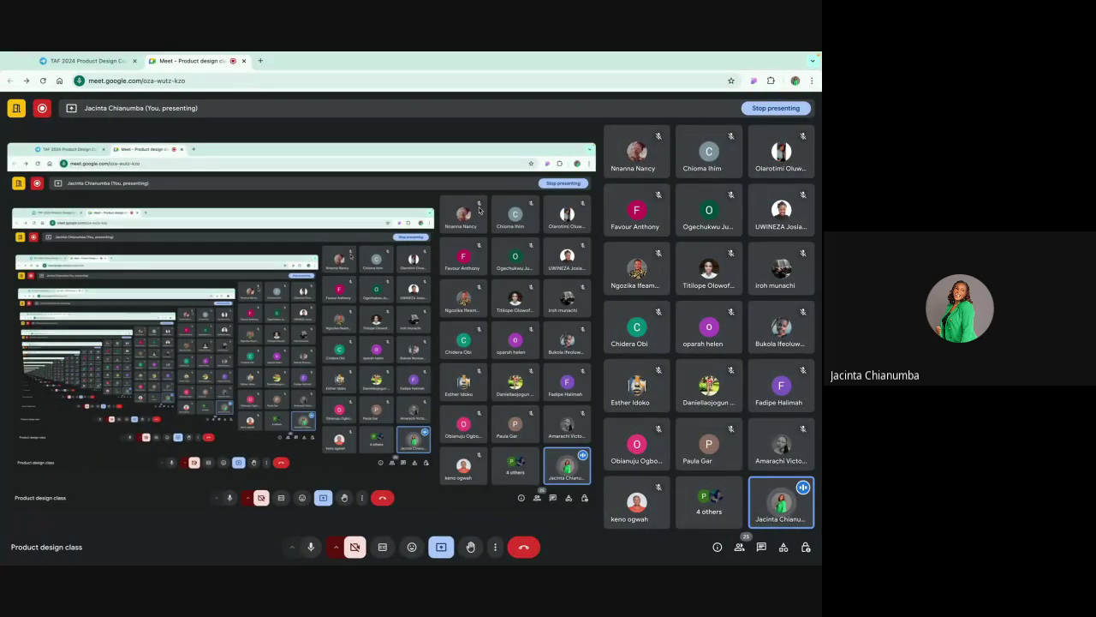
pyautogui.hotkey('ctrl', 'Right')
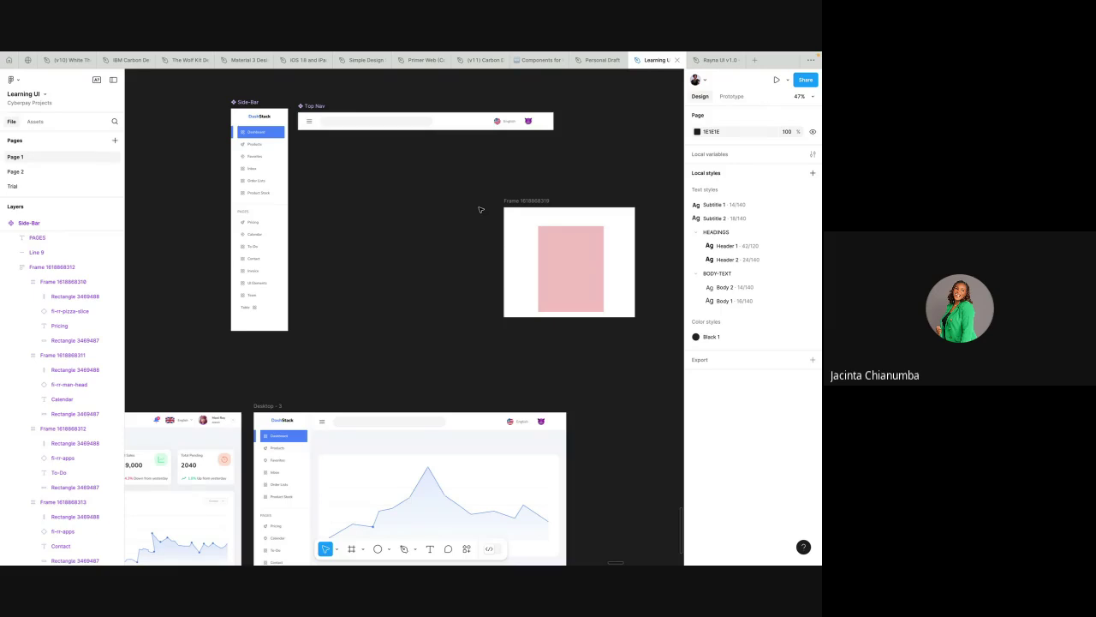
pyautogui.hotkey('ctrl', 'Left')
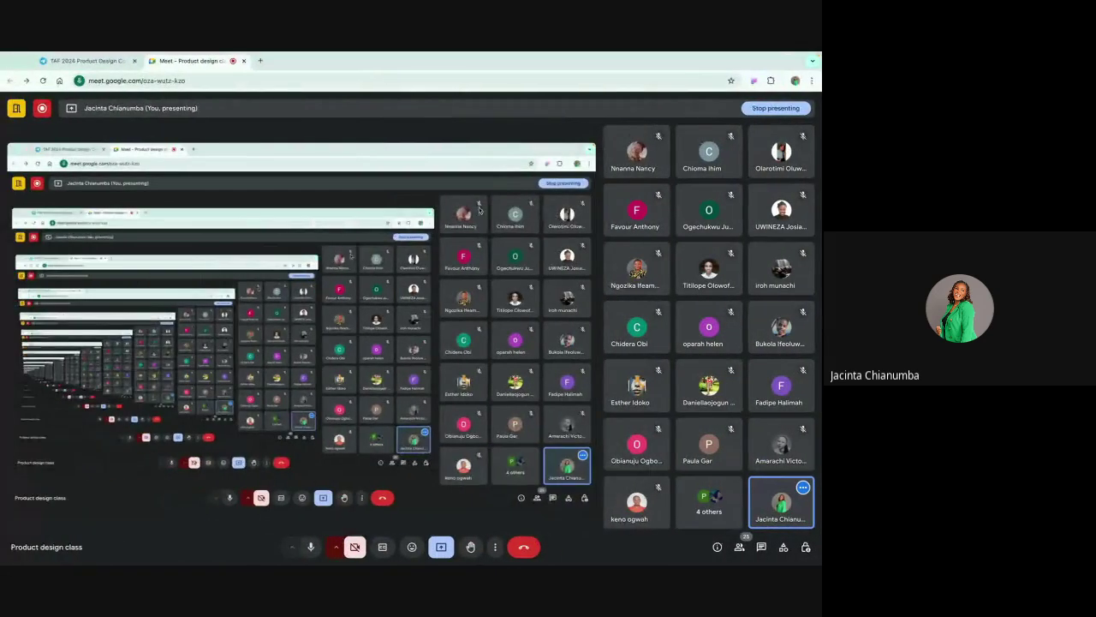
pyautogui.click(438, 549)
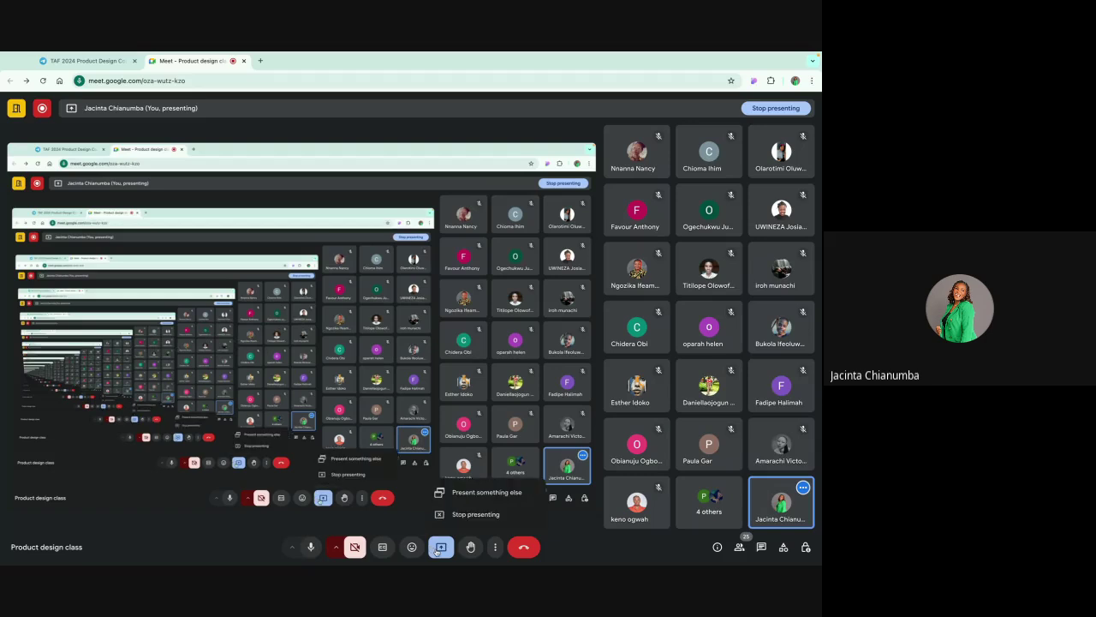
pyautogui.click(470, 514)
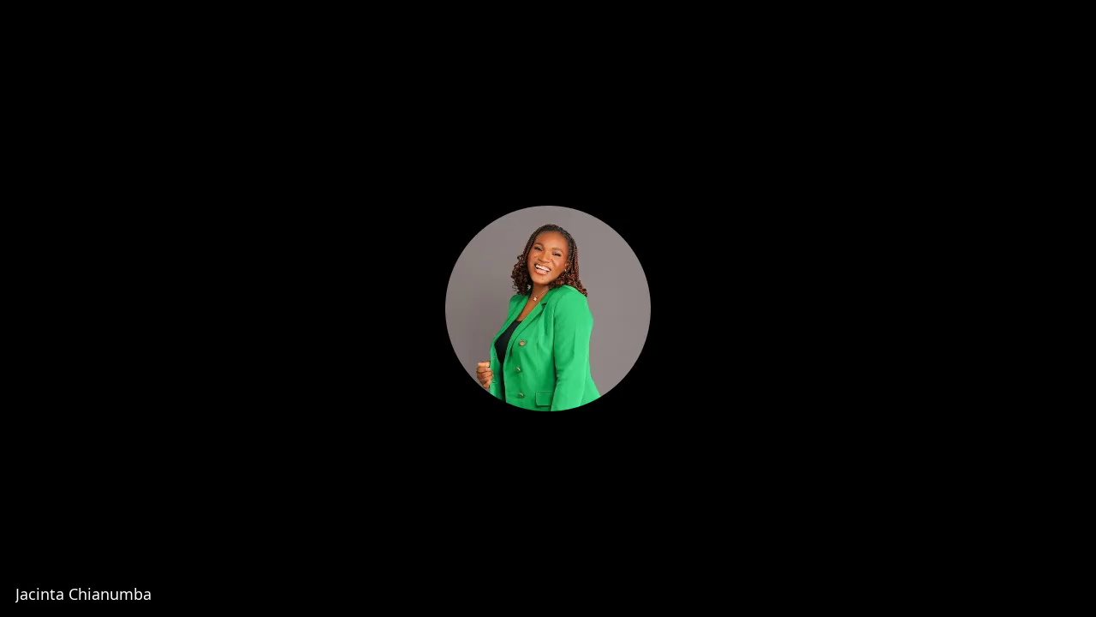